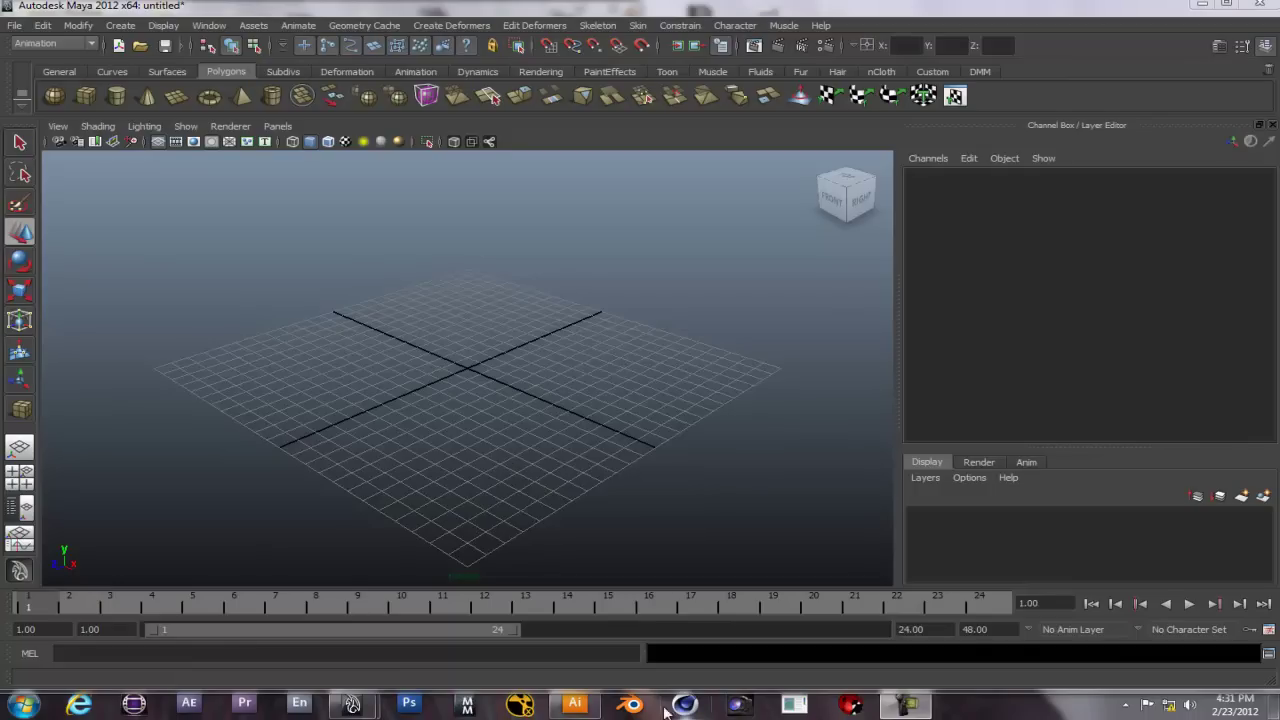
- Switch to Illustrator and trace the triangle piece with the Pen tool left of the artboard
{"action": "left_click", "coordinate": [575, 703]}
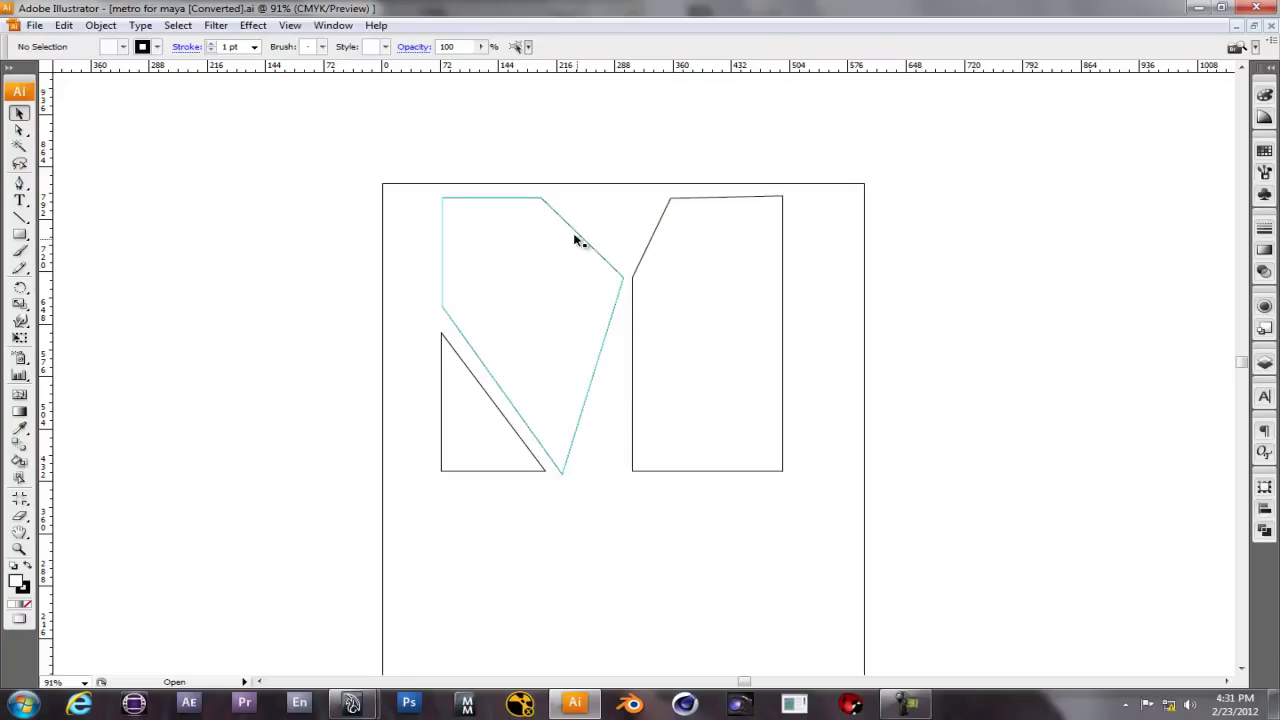
{"action": "left_click", "coordinate": [19, 183]}
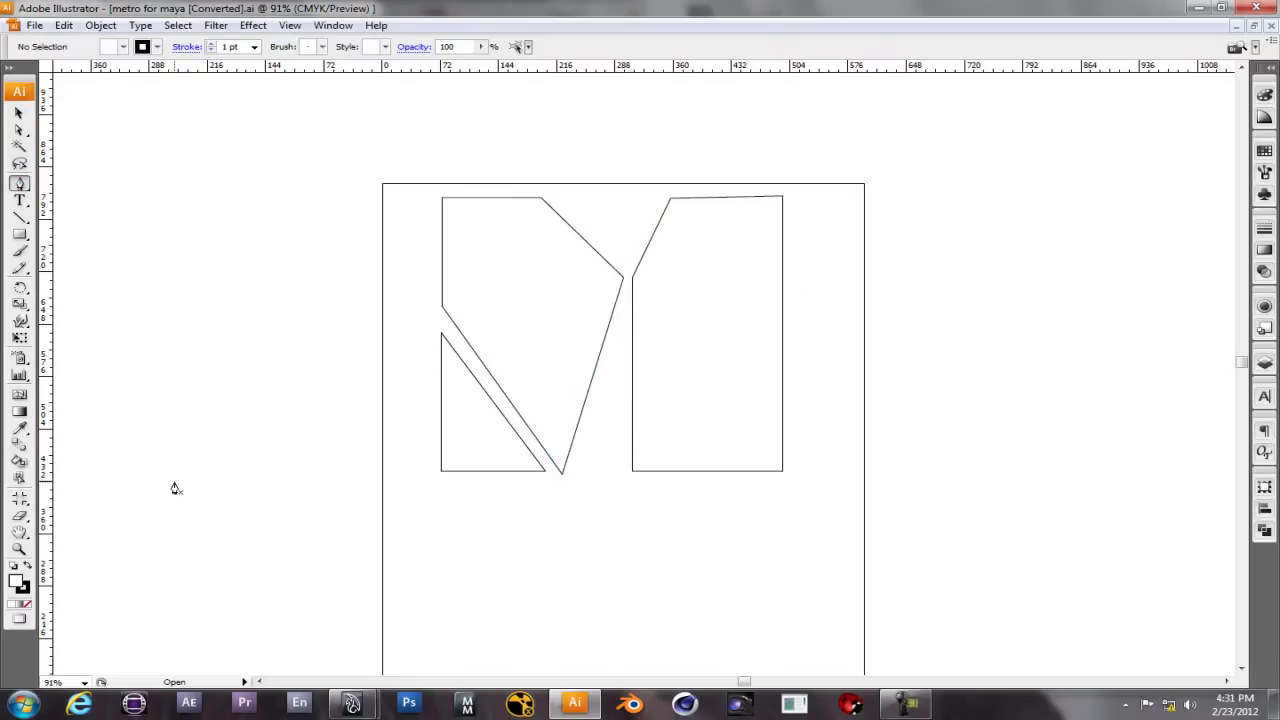
{"action": "left_click", "coordinate": [98, 499]}
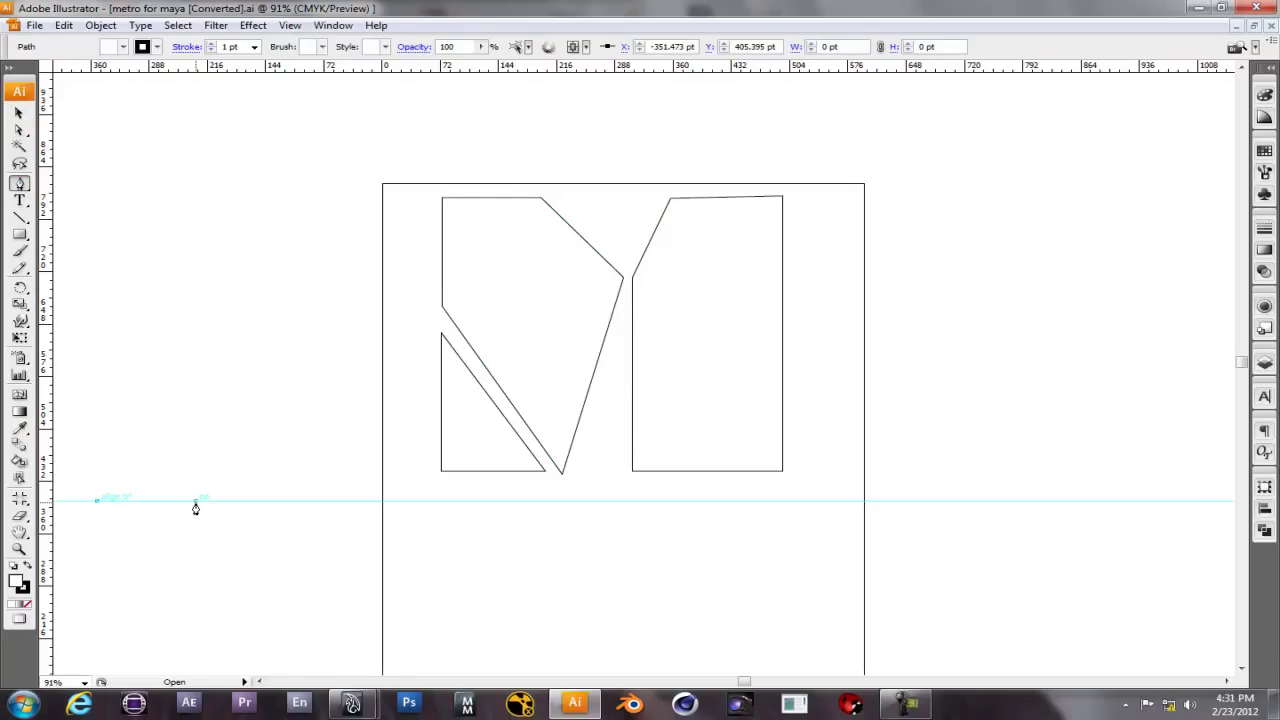
{"action": "left_click", "coordinate": [196, 500]}
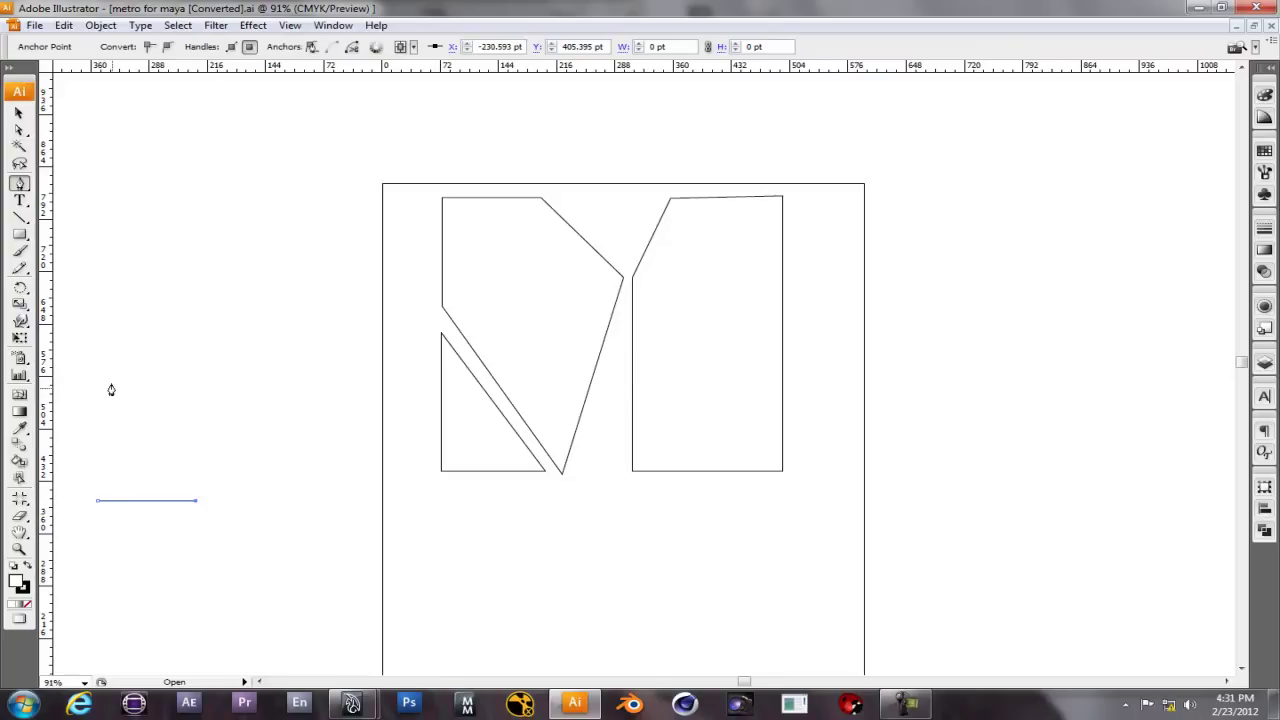
{"action": "left_click", "coordinate": [99, 348]}
{"action": "left_click", "coordinate": [99, 502]}
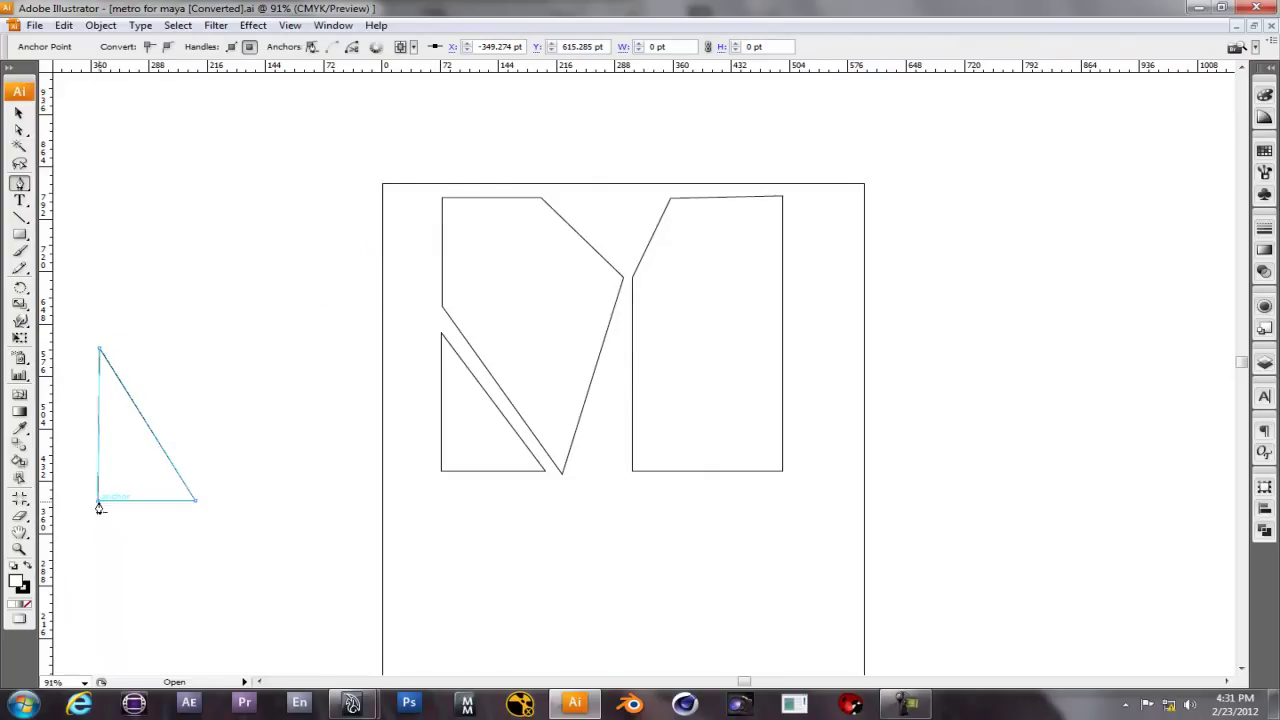
- Trace the second, slanted M piece beside the triangle as a closed outline
{"action": "left_click", "coordinate": [217, 500]}
{"action": "left_click", "coordinate": [101, 341]}
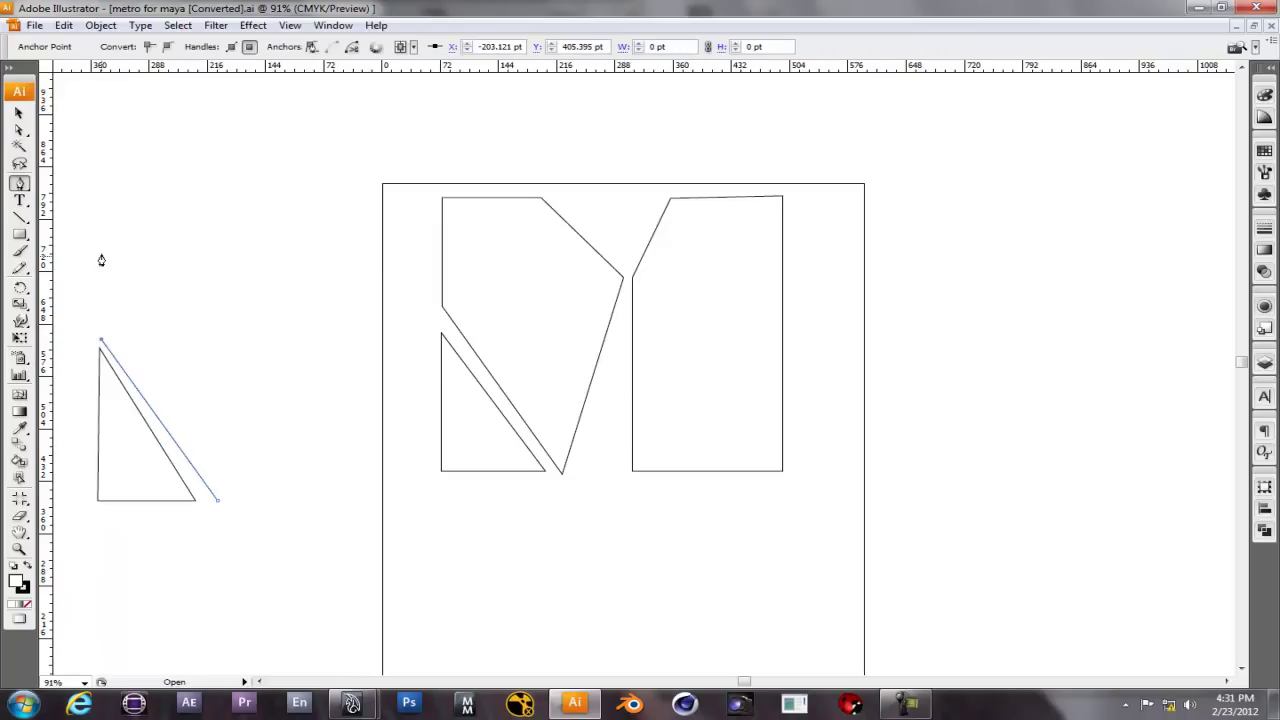
{"action": "left_click", "coordinate": [100, 229]}
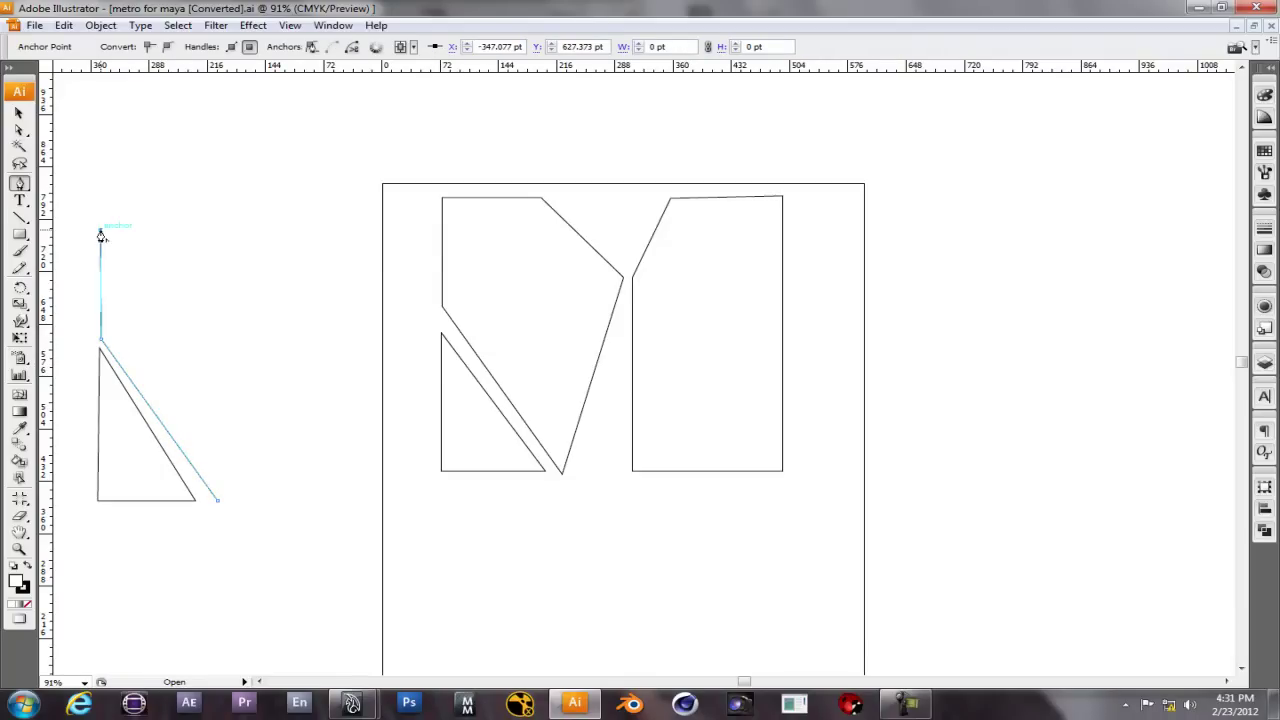
{"action": "left_click", "coordinate": [192, 230]}
{"action": "left_click", "coordinate": [266, 326]}
{"action": "left_click", "coordinate": [217, 500]}
- Trace the third M piece's closed outline on the right
{"action": "left_click", "coordinate": [284, 322]}
{"action": "left_click", "coordinate": [312, 224]}
{"action": "left_click", "coordinate": [414, 224]}
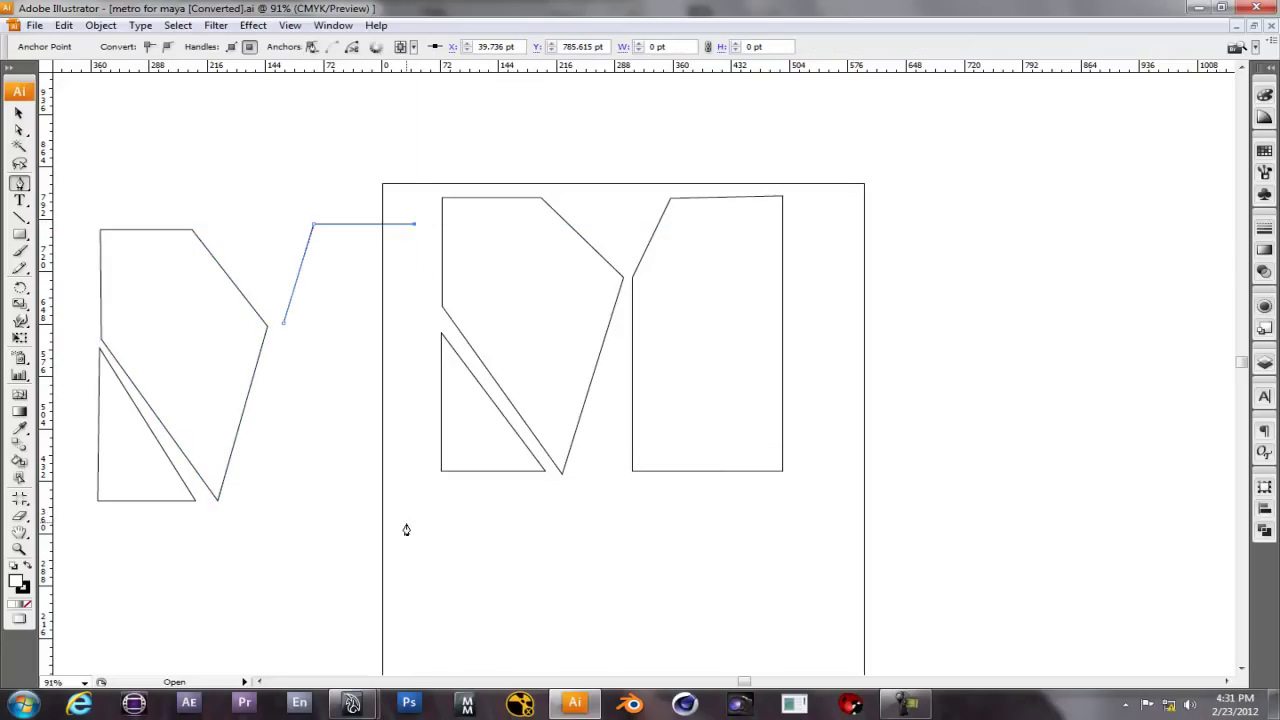
{"action": "left_click", "coordinate": [414, 505]}
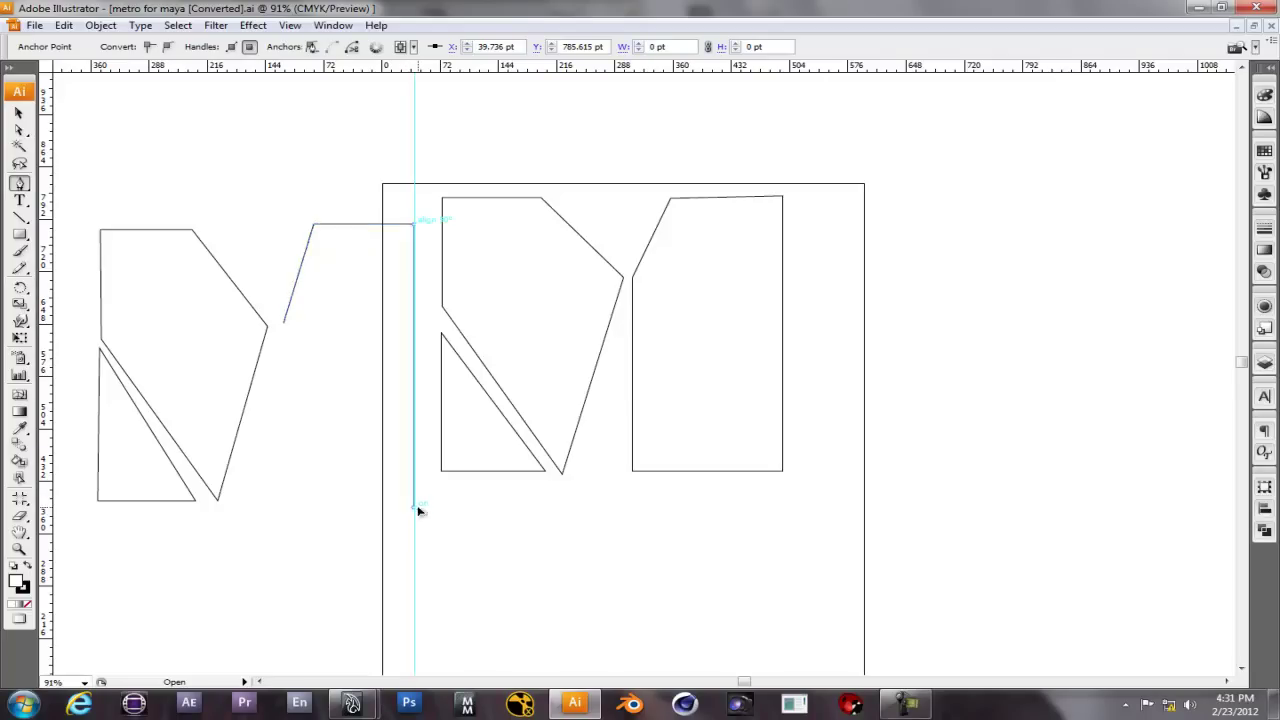
{"action": "left_click", "coordinate": [286, 506]}
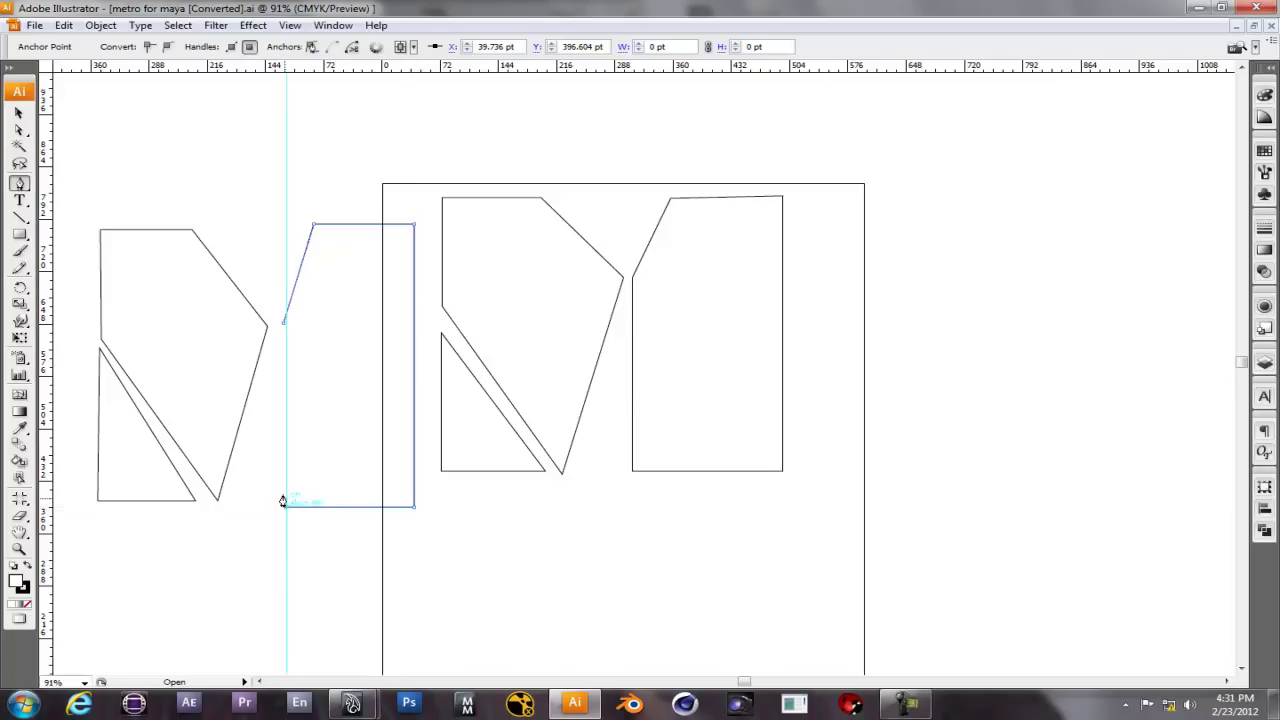
{"action": "left_click", "coordinate": [284, 324]}
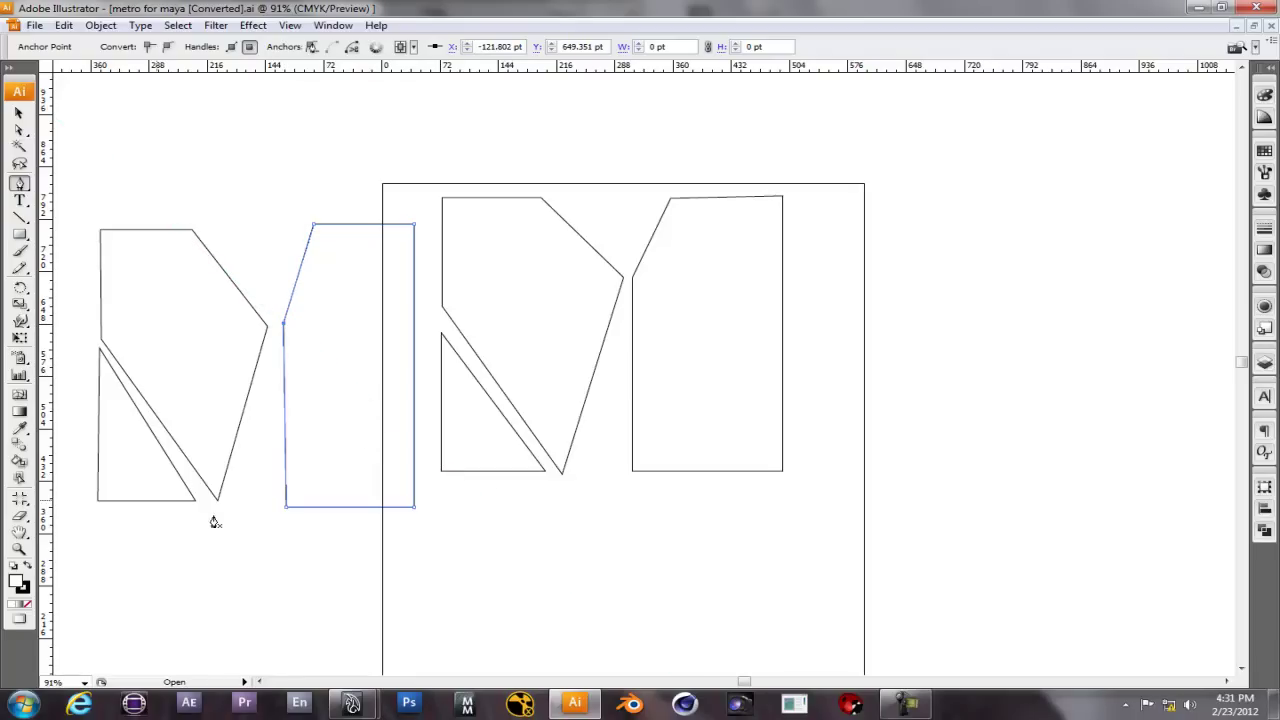
- Select all the traced copies beside the artboard and delete them
{"action": "left_click", "coordinate": [18, 113]}
{"action": "left_click_drag", "start_coordinate": [67, 195], "coordinate": [420, 590]}
{"action": "key", "text": "Delete"}
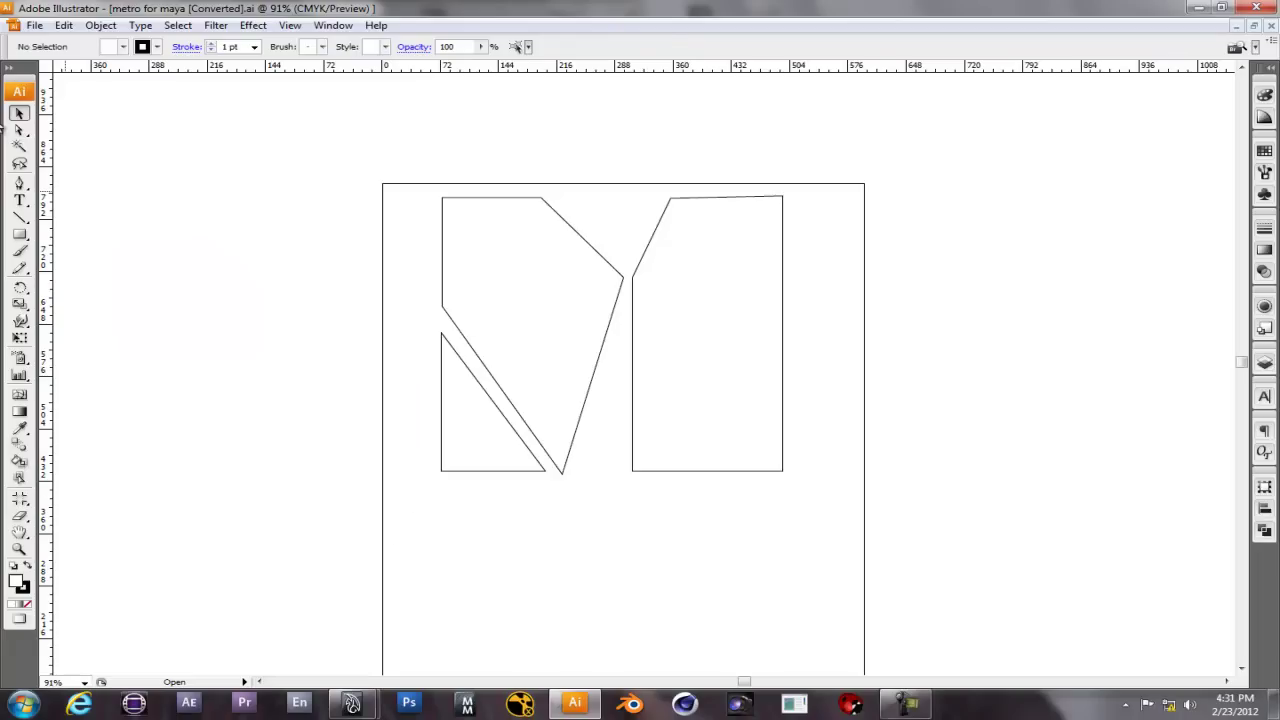
- Save the drawing under the new name metro animation tutorial.ai
{"action": "left_click", "coordinate": [34, 25]}
{"action": "left_click", "coordinate": [72, 197]}
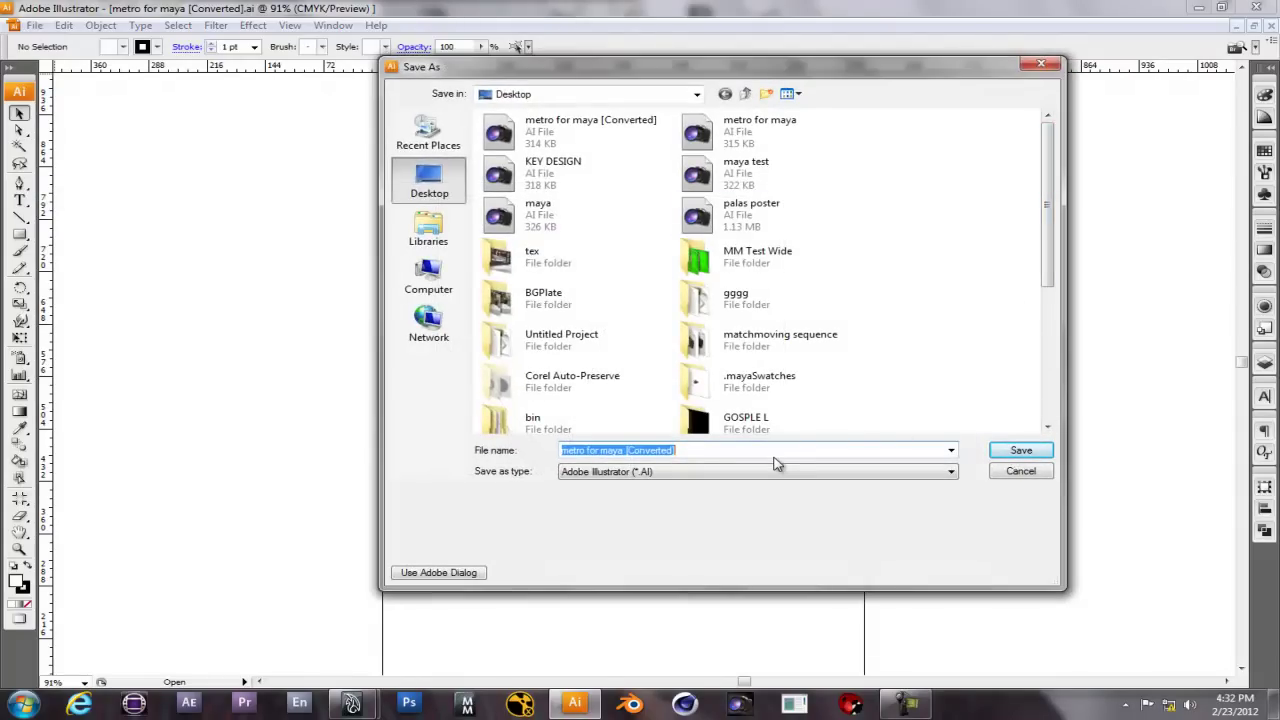
{"action": "type", "text": "met"}
{"action": "type", "text": "ro naim"}
{"action": "key", "text": "BackSpace"}
{"action": "key", "text": "BackSpace"}
{"action": "key", "text": "BackSpace"}
{"action": "type", "text": "animation tutorial"}
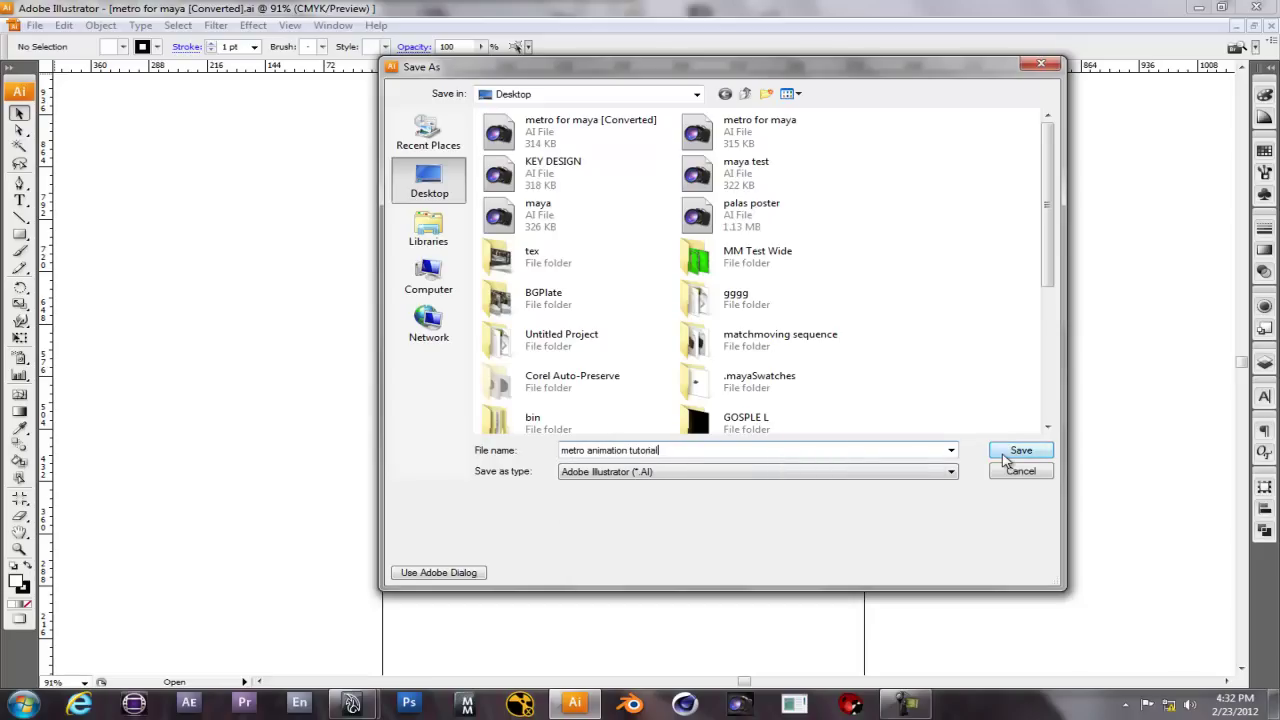
{"action": "left_click", "coordinate": [1005, 455]}
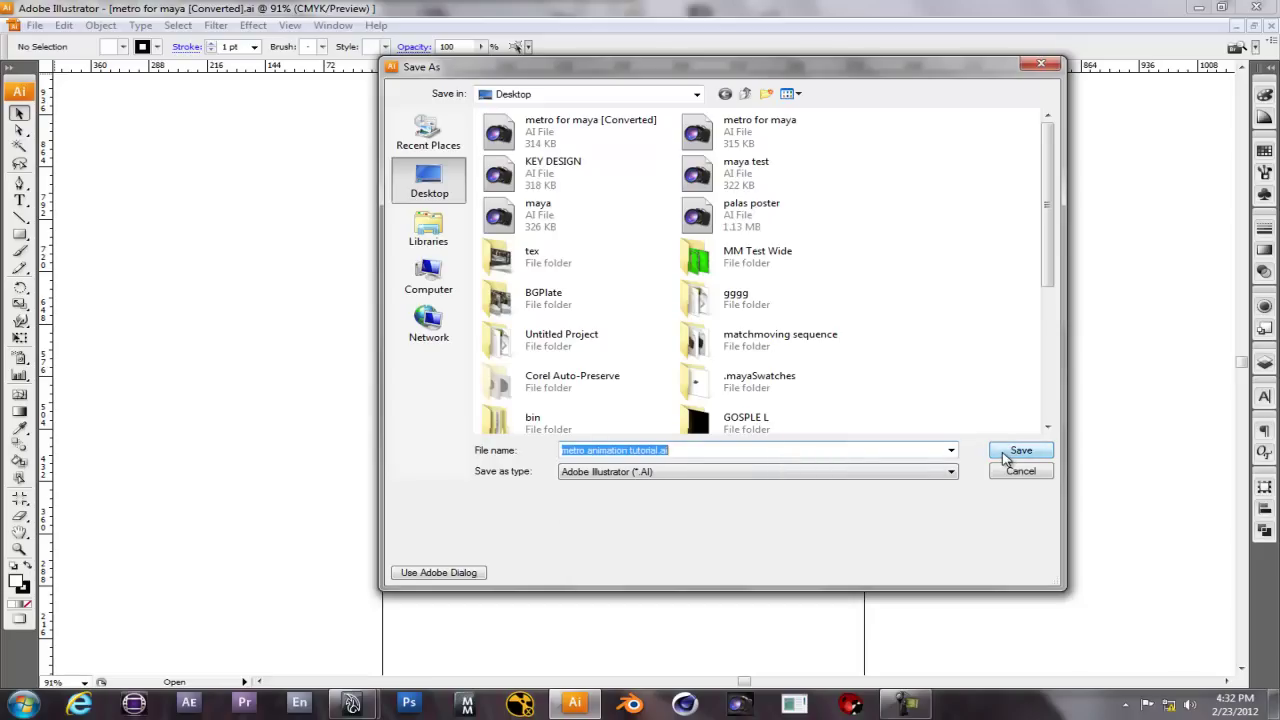
{"action": "left_click", "coordinate": [1005, 455]}
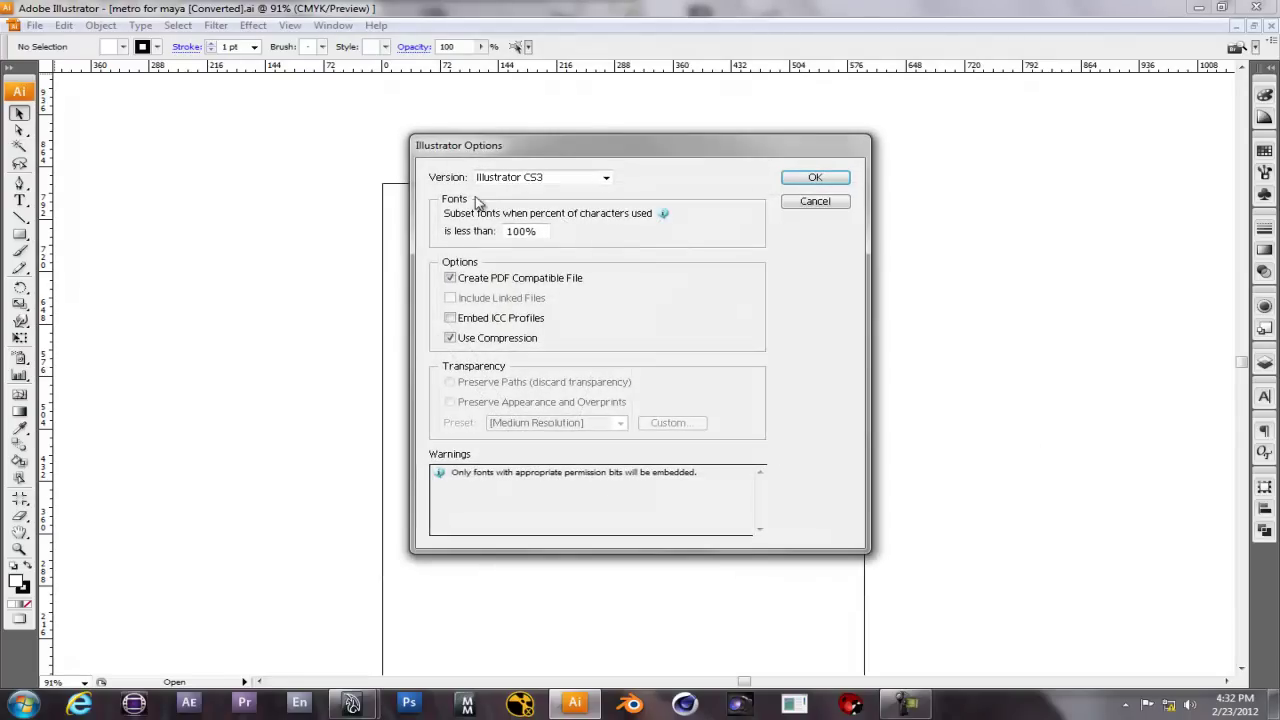
- Choose Illustrator 8 as the format version and accept the legacy-format warning
{"action": "left_click", "coordinate": [505, 180]}
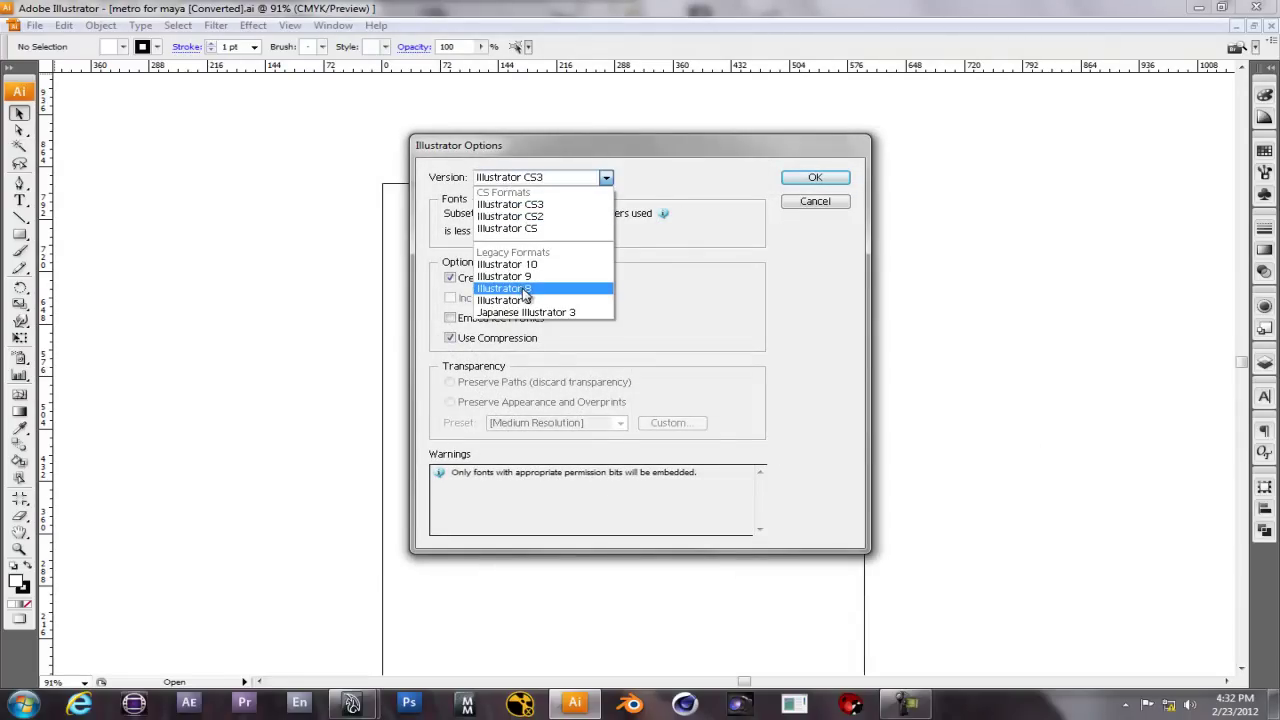
{"action": "left_click", "coordinate": [524, 289]}
{"action": "left_click", "coordinate": [818, 180]}
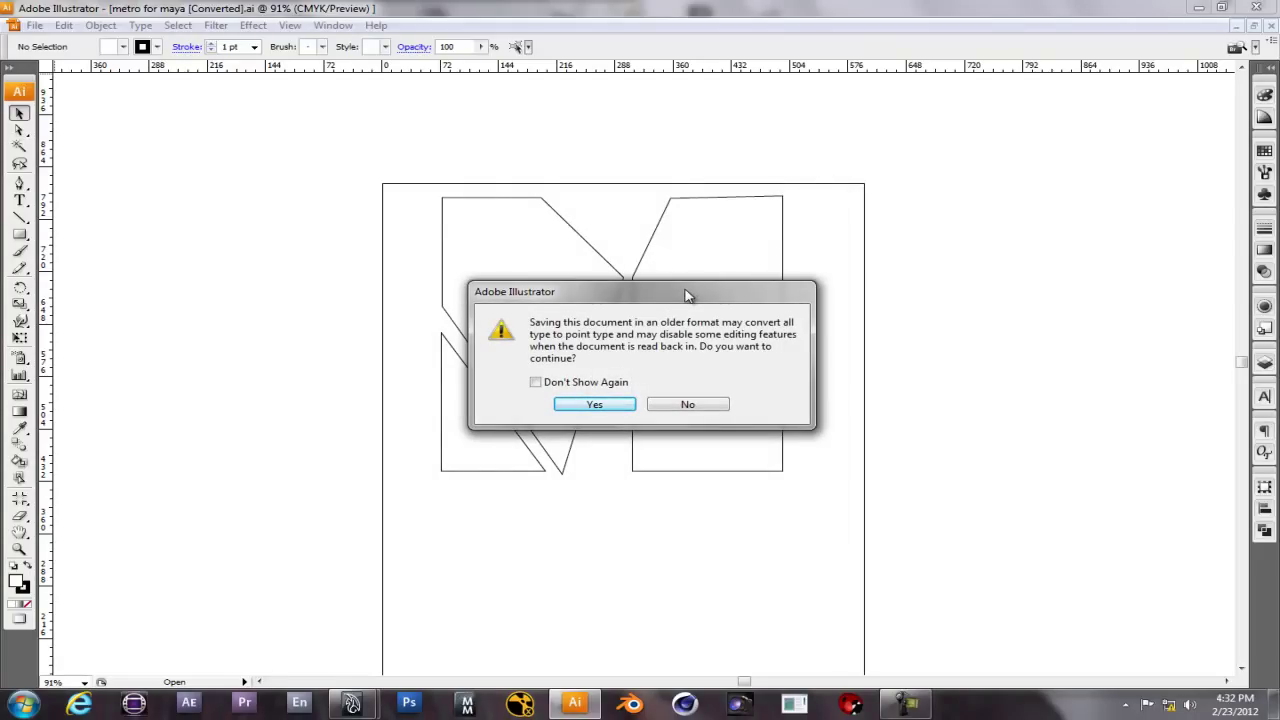
{"action": "left_click", "coordinate": [592, 405]}
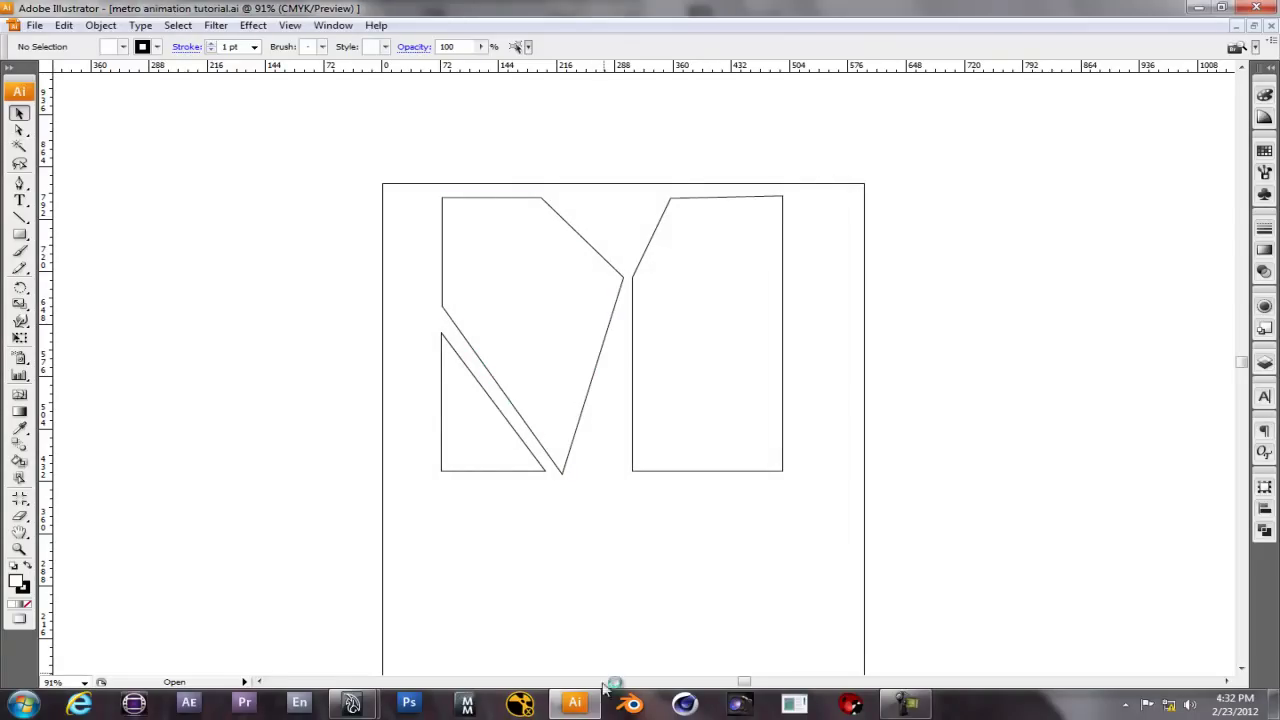
{"action": "mouse_move", "coordinate": [584, 708]}
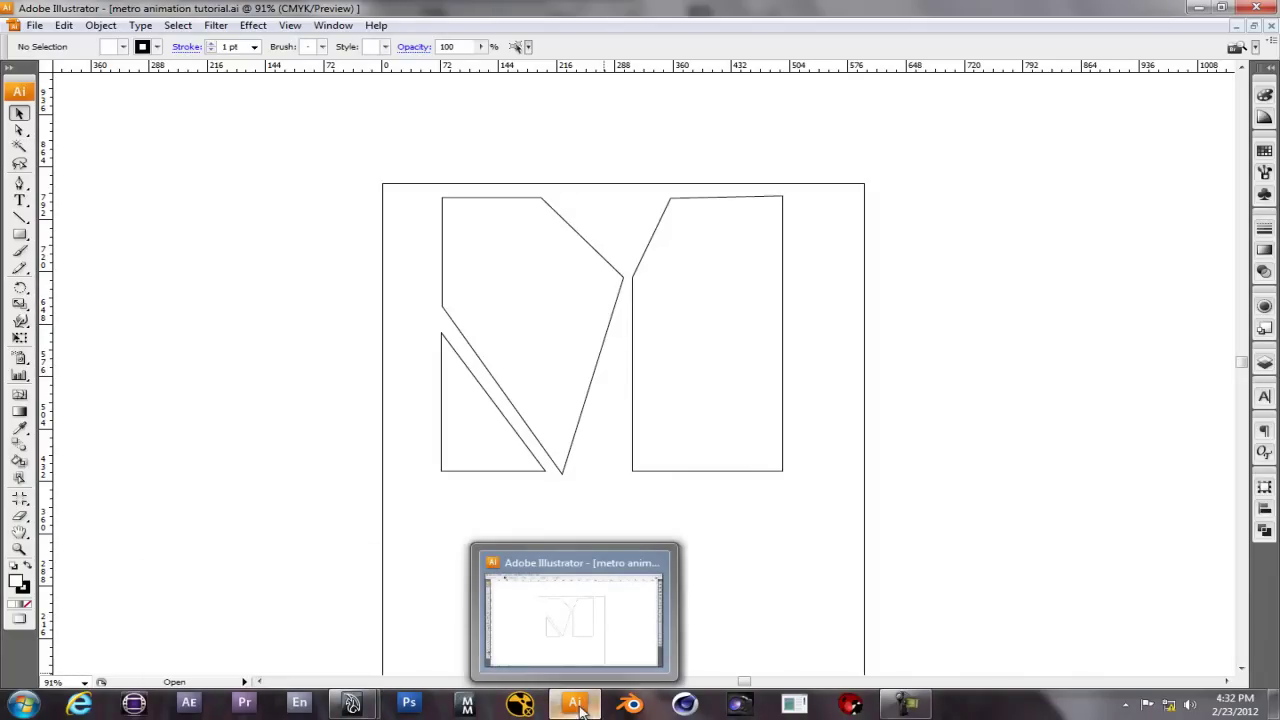
- Return to Maya and switch to the Polygons menu set
{"action": "left_click", "coordinate": [1198, 7]}
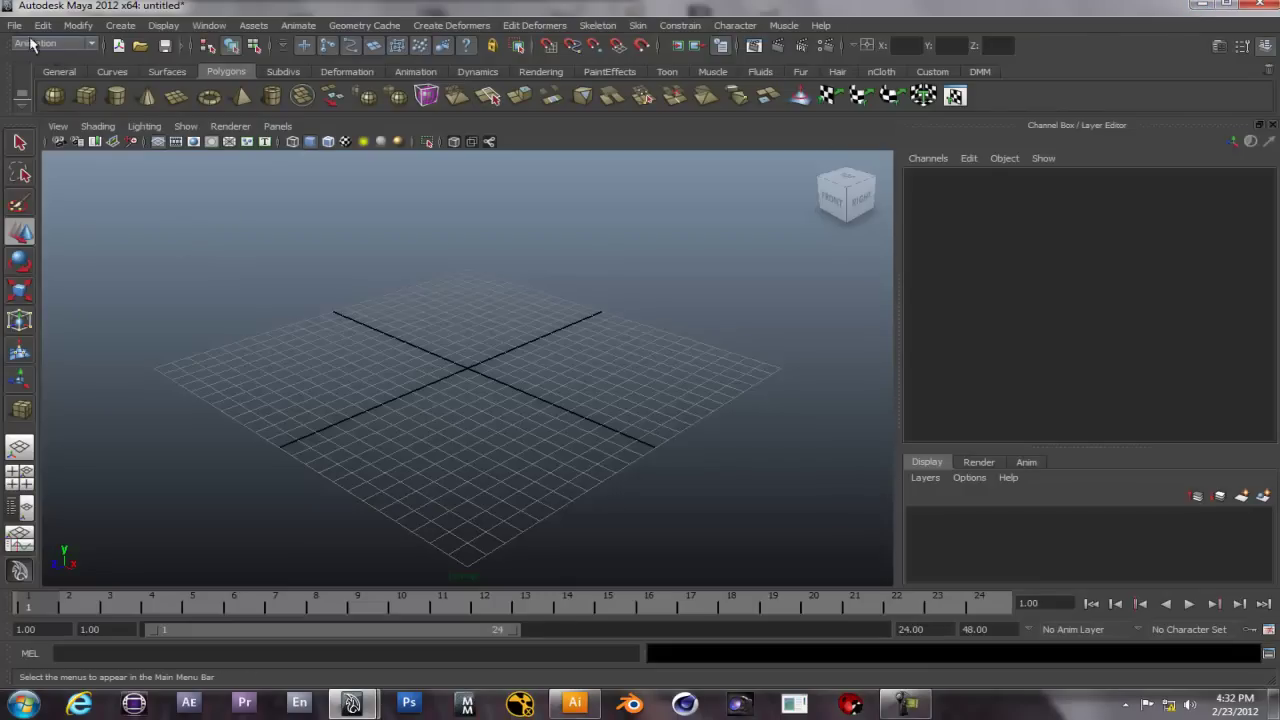
{"action": "left_click", "coordinate": [36, 44]}
{"action": "left_click", "coordinate": [40, 88]}
{"action": "left_click", "coordinate": [40, 44]}
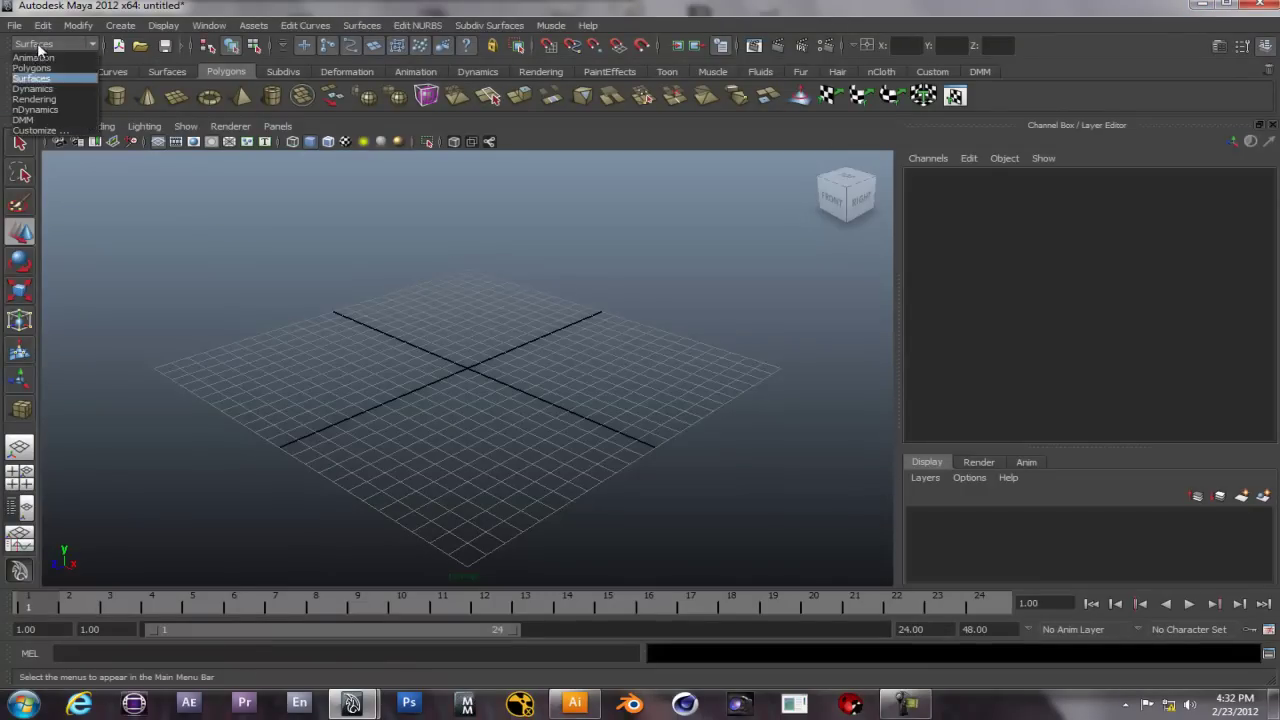
{"action": "left_click", "coordinate": [46, 67]}
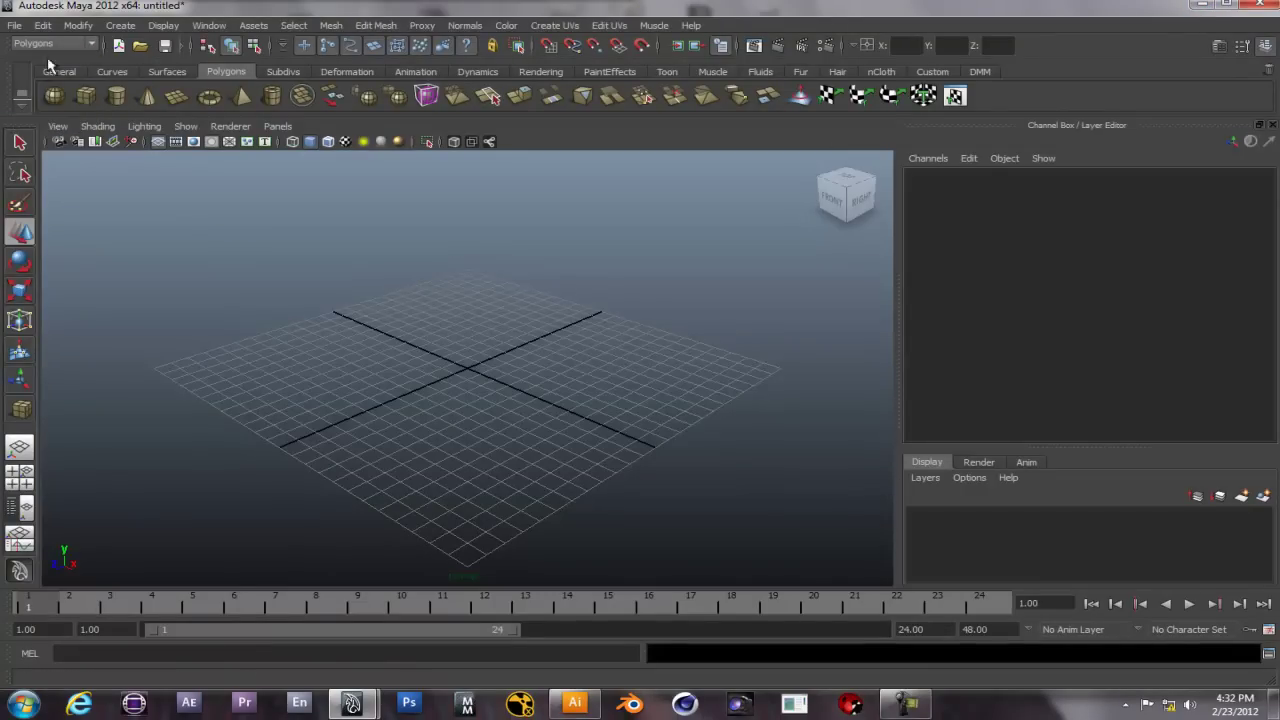
- Import metro animation tutorial.ai from the Desktop as an Adobe Illustrator bevel object
{"action": "left_click", "coordinate": [122, 26]}
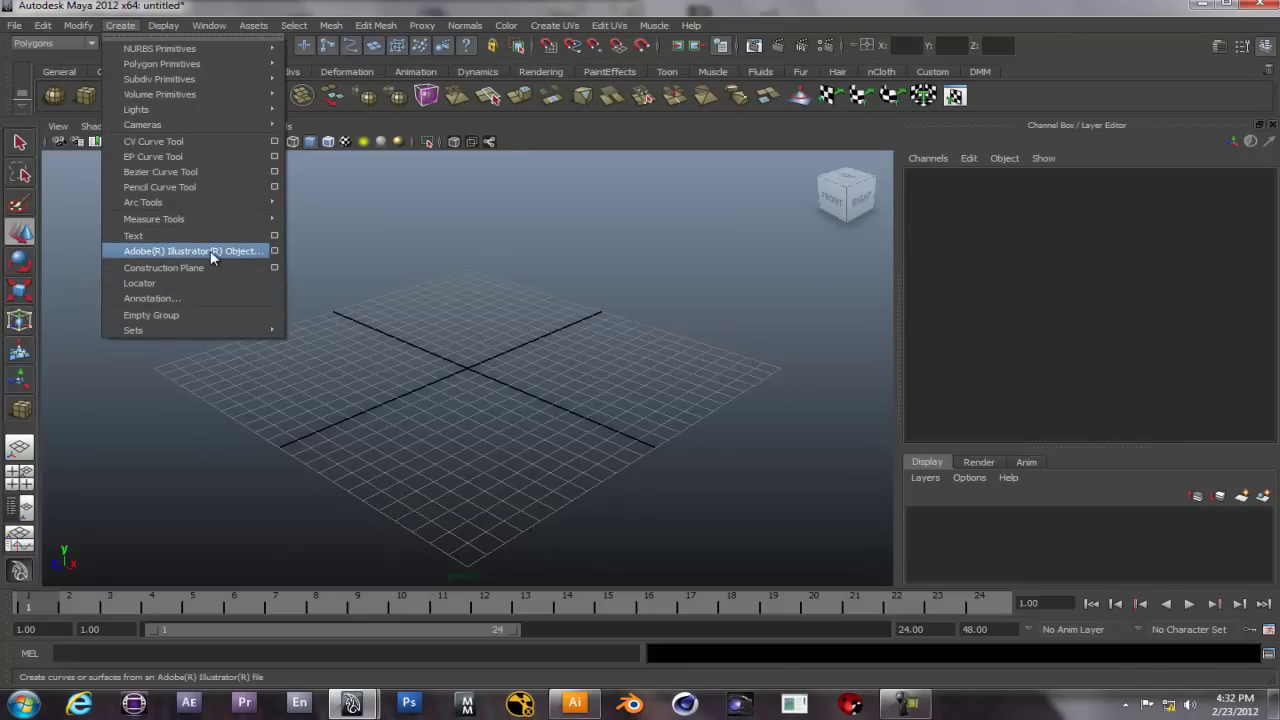
{"action": "left_click", "coordinate": [122, 26]}
{"action": "left_click", "coordinate": [78, 25]}
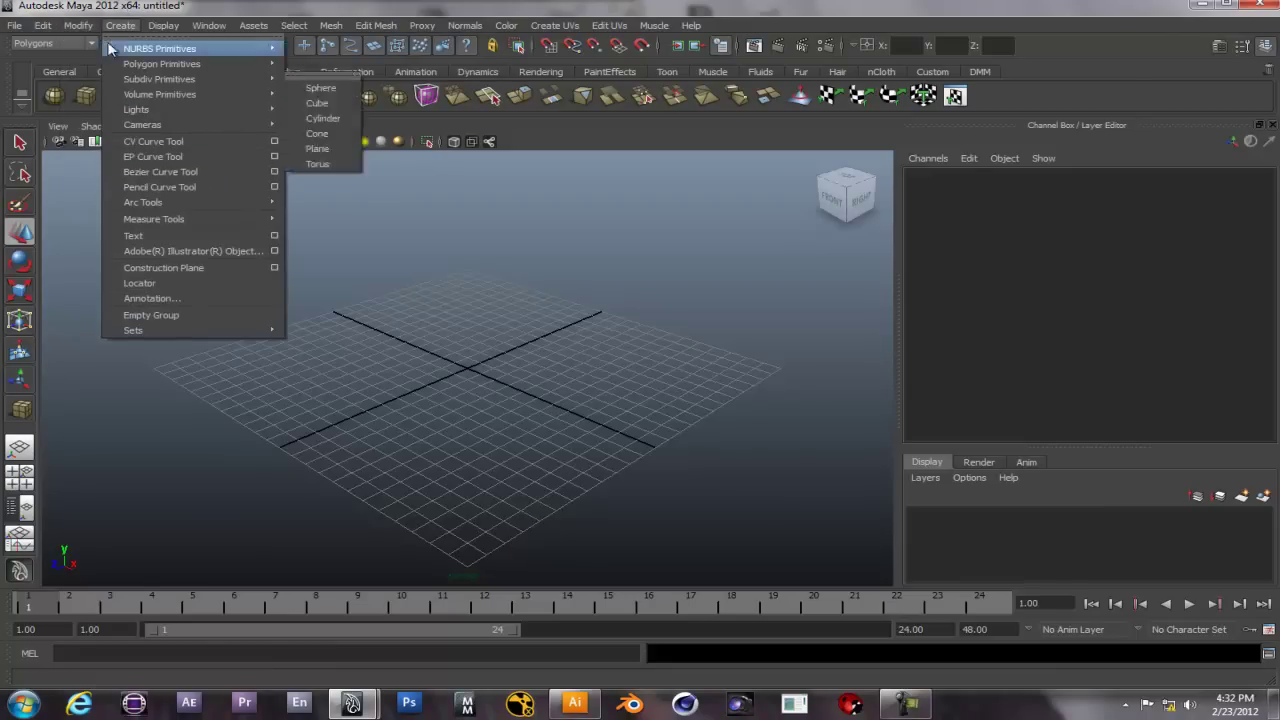
{"action": "mouse_move", "coordinate": [118, 27]}
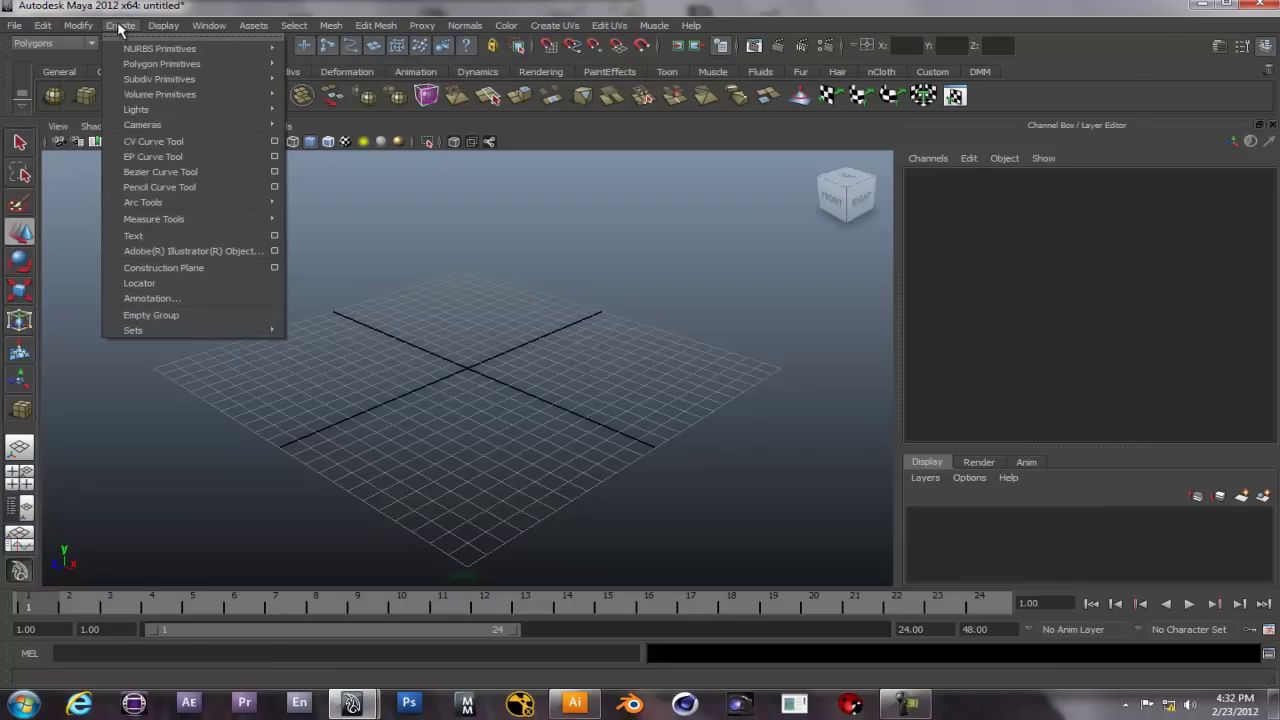
{"action": "left_click", "coordinate": [199, 251]}
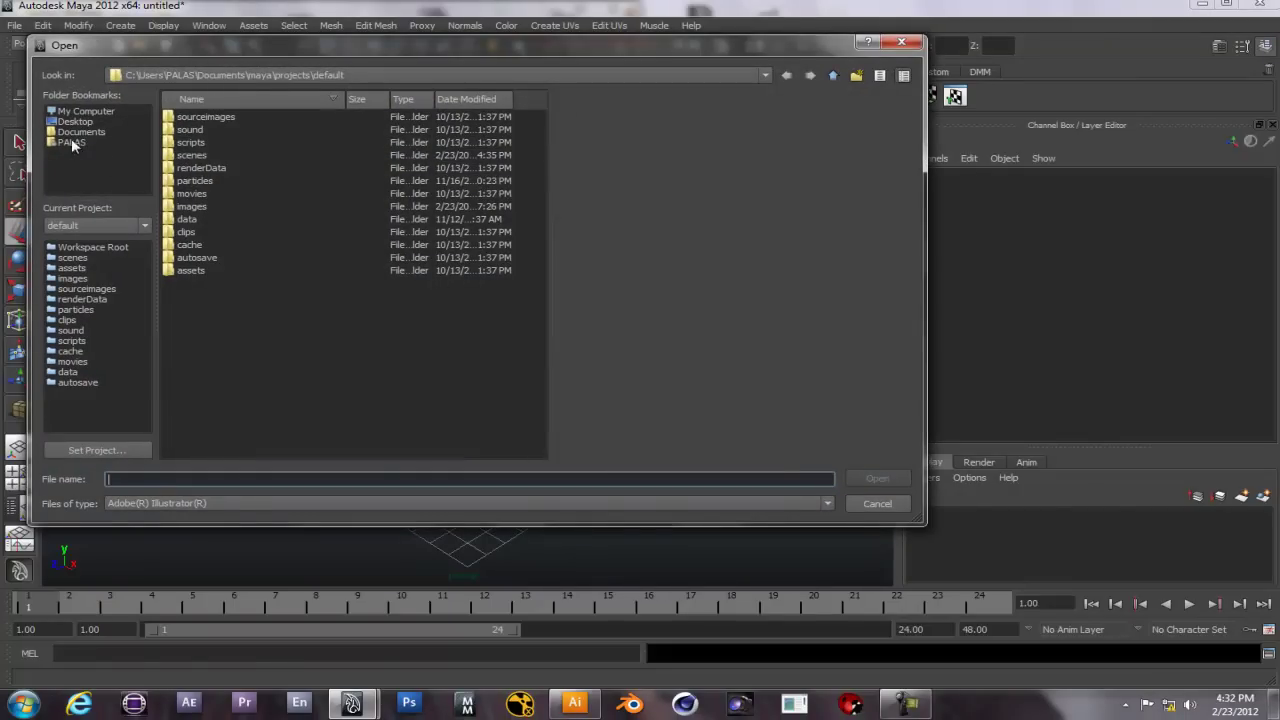
{"action": "left_click", "coordinate": [72, 122]}
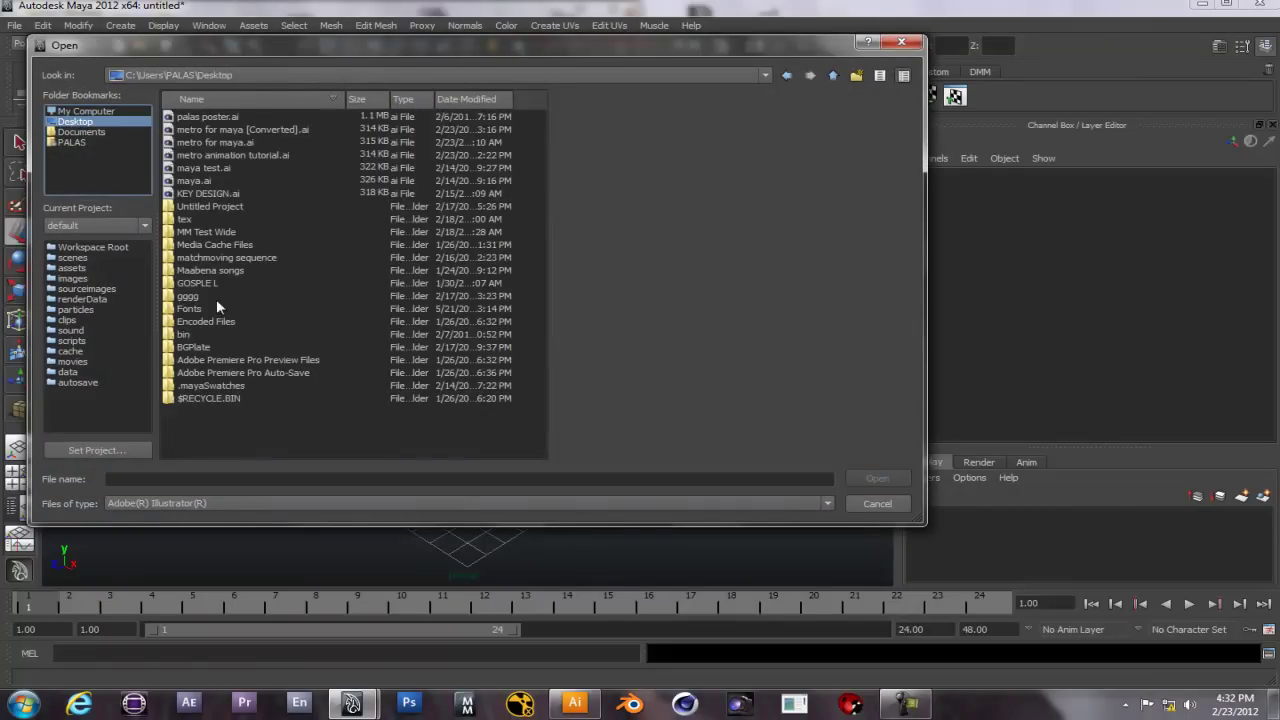
{"action": "left_click", "coordinate": [268, 156]}
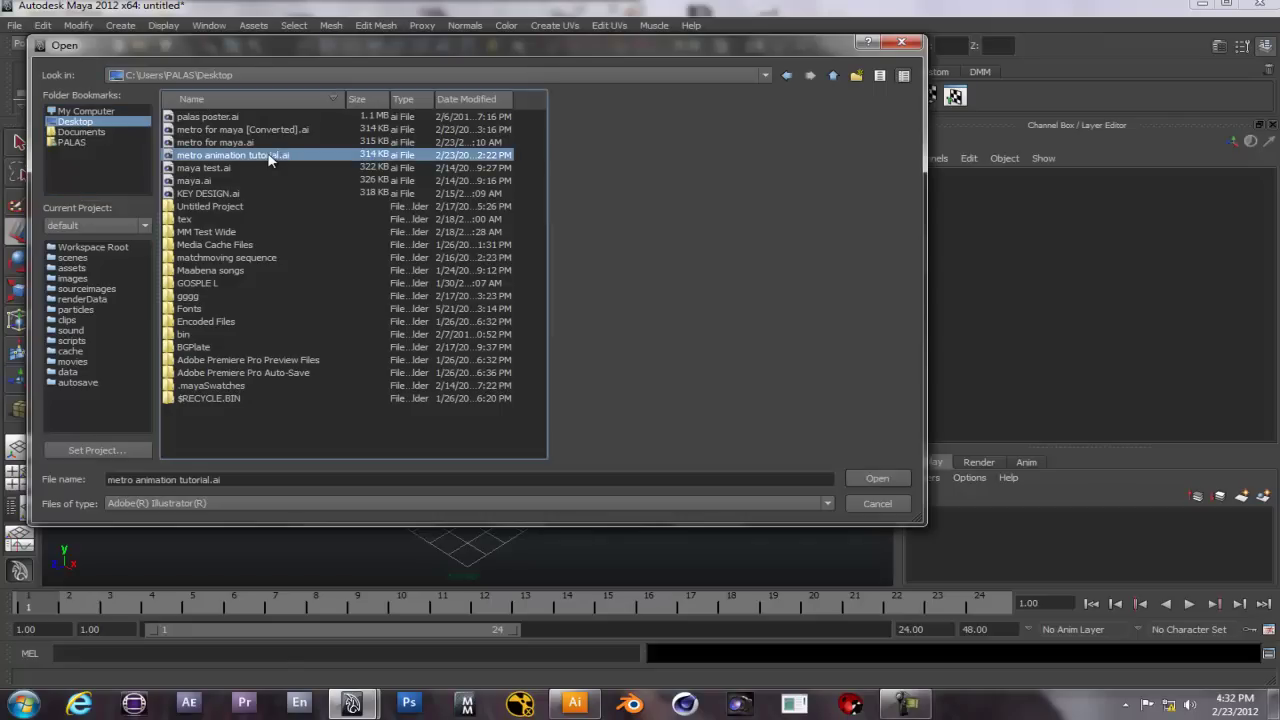
{"action": "left_click", "coordinate": [877, 481]}
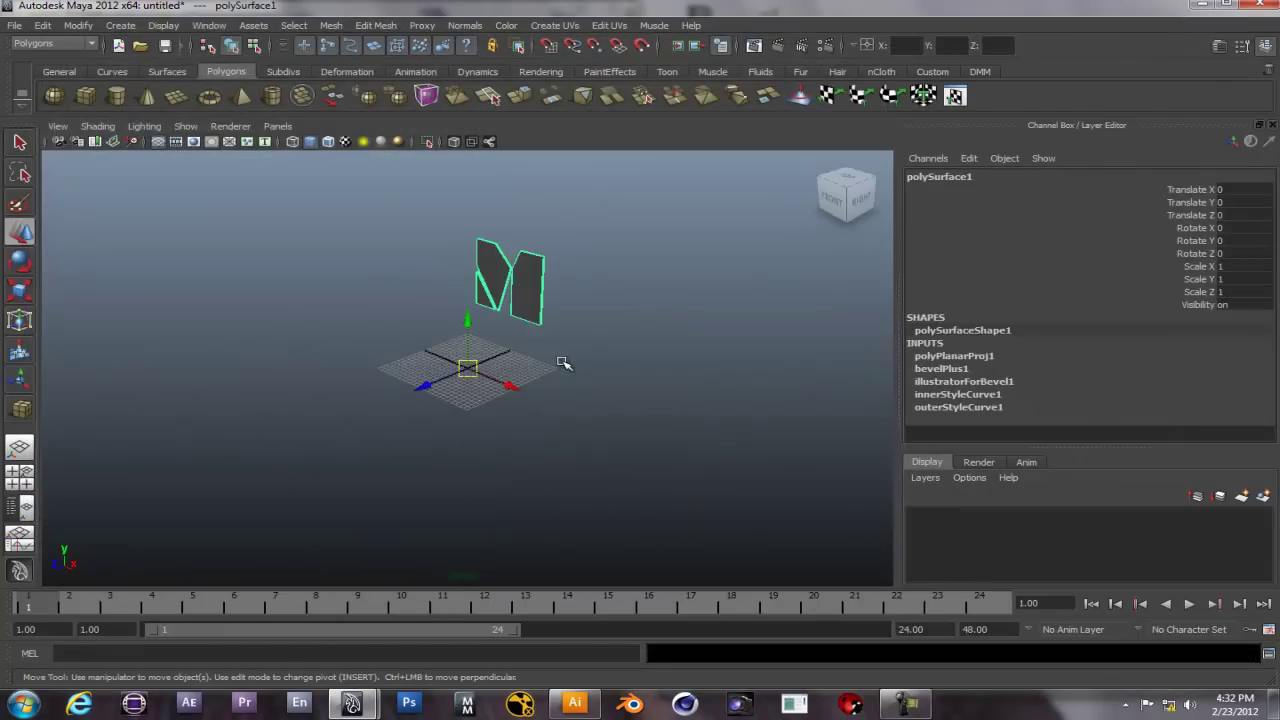
- Move the M down and to the left toward the grid
{"action": "left_click_drag", "start_coordinate": [556, 328], "coordinate": [620, 303], "text": "alt"}
{"action": "scroll", "coordinate": [565, 225], "scroll_direction": "up", "scroll_amount": 3}
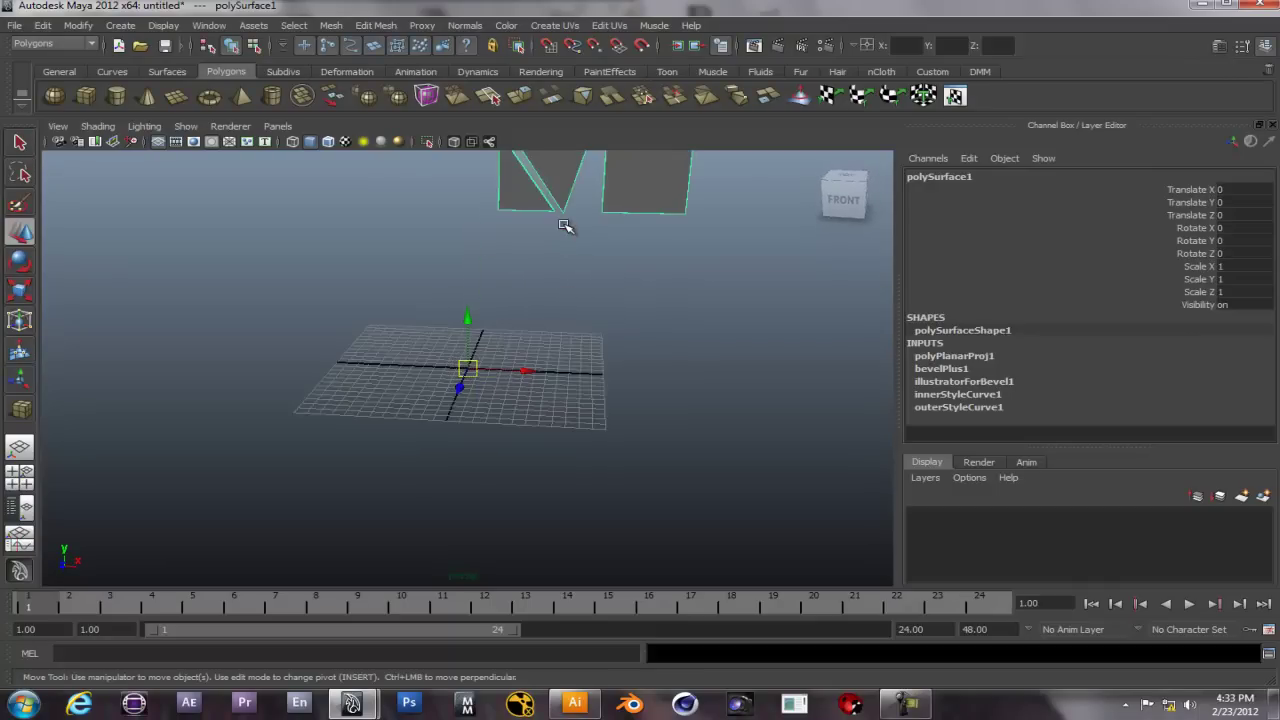
{"action": "scroll", "coordinate": [565, 225], "scroll_direction": "down", "scroll_amount": 3}
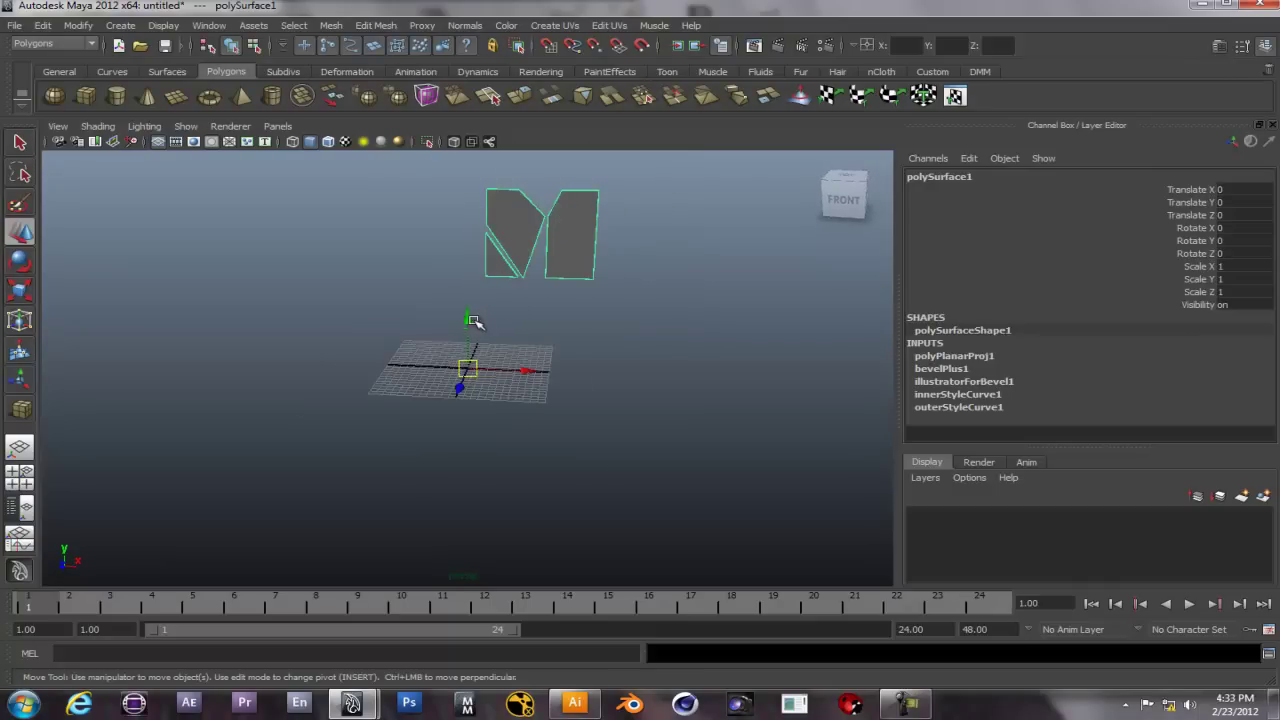
{"action": "left_click_drag", "start_coordinate": [467, 316], "coordinate": [481, 377]}
{"action": "left_click_drag", "start_coordinate": [526, 421], "coordinate": [453, 420]}
{"action": "left_click_drag", "start_coordinate": [429, 363], "coordinate": [430, 372]}
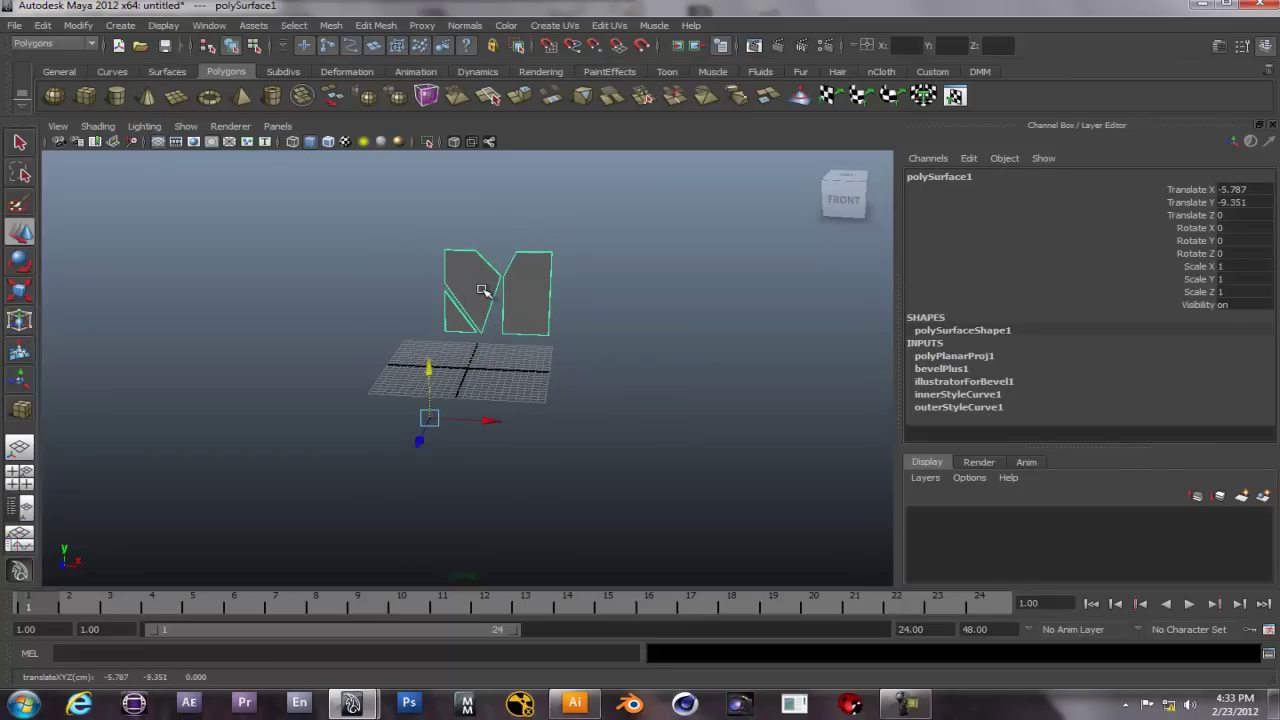
- Edit the M's pivot point, raising it and shifting it left
{"action": "key", "text": "Insert"}
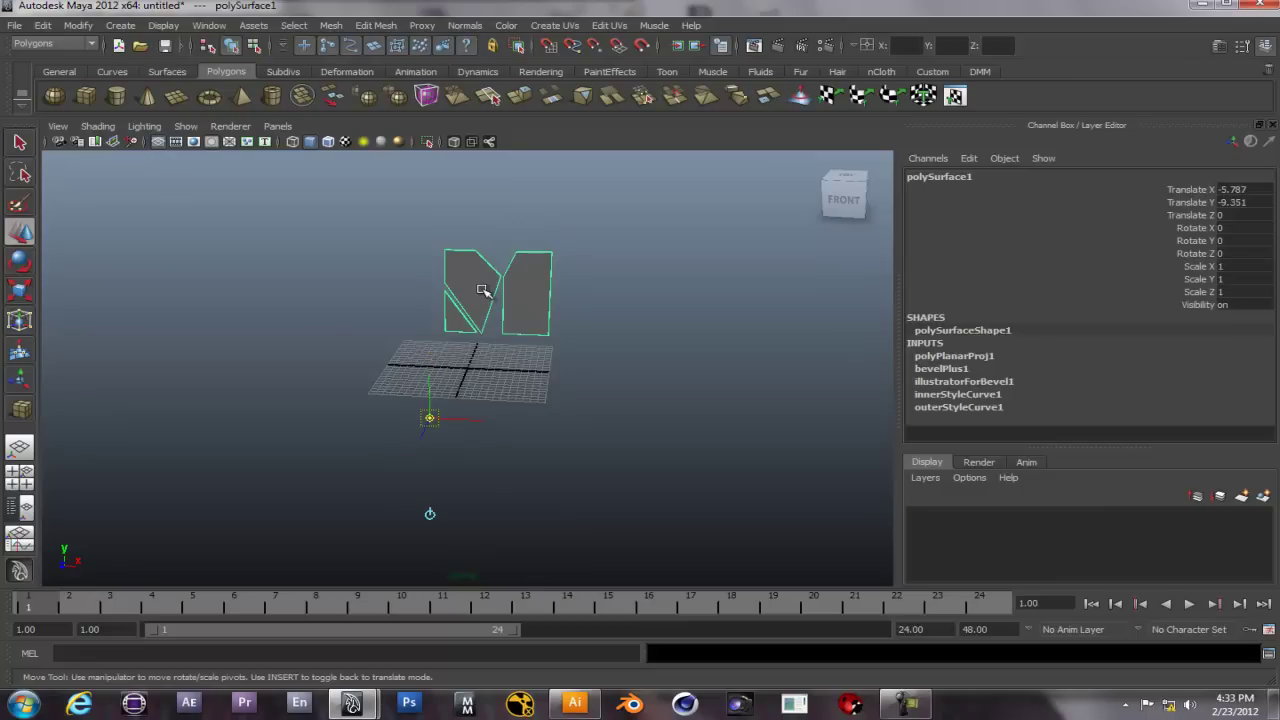
{"action": "left_click_drag", "start_coordinate": [431, 398], "coordinate": [433, 283]}
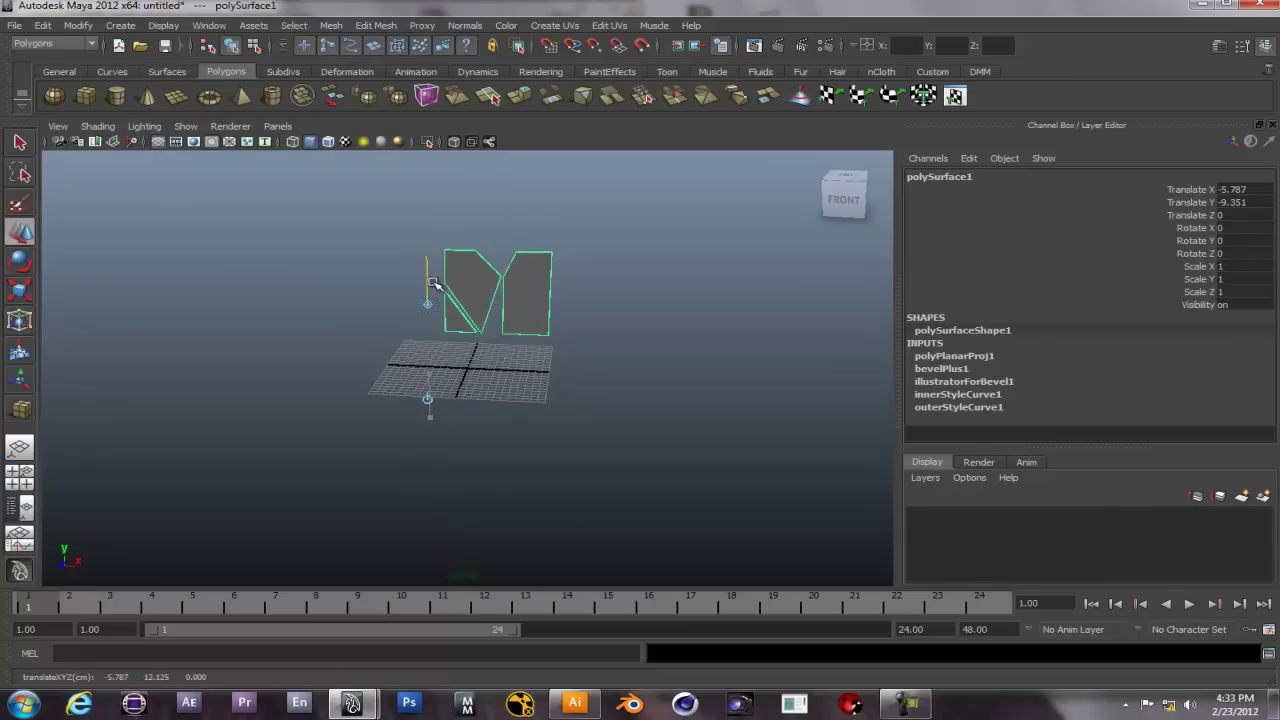
{"action": "left_click_drag", "start_coordinate": [392, 353], "coordinate": [540, 386], "text": "alt"}
{"action": "left_click_drag", "start_coordinate": [474, 332], "coordinate": [397, 312]}
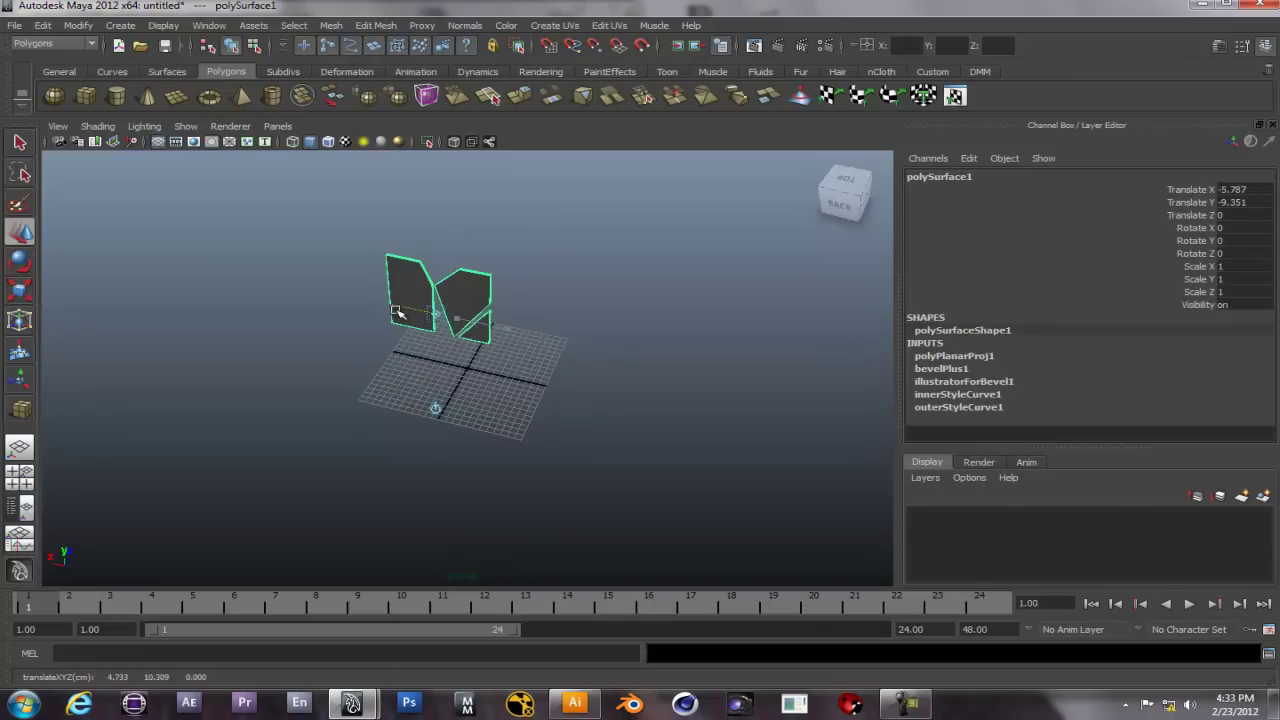
{"action": "left_click_drag", "start_coordinate": [507, 372], "coordinate": [289, 360], "text": "alt"}
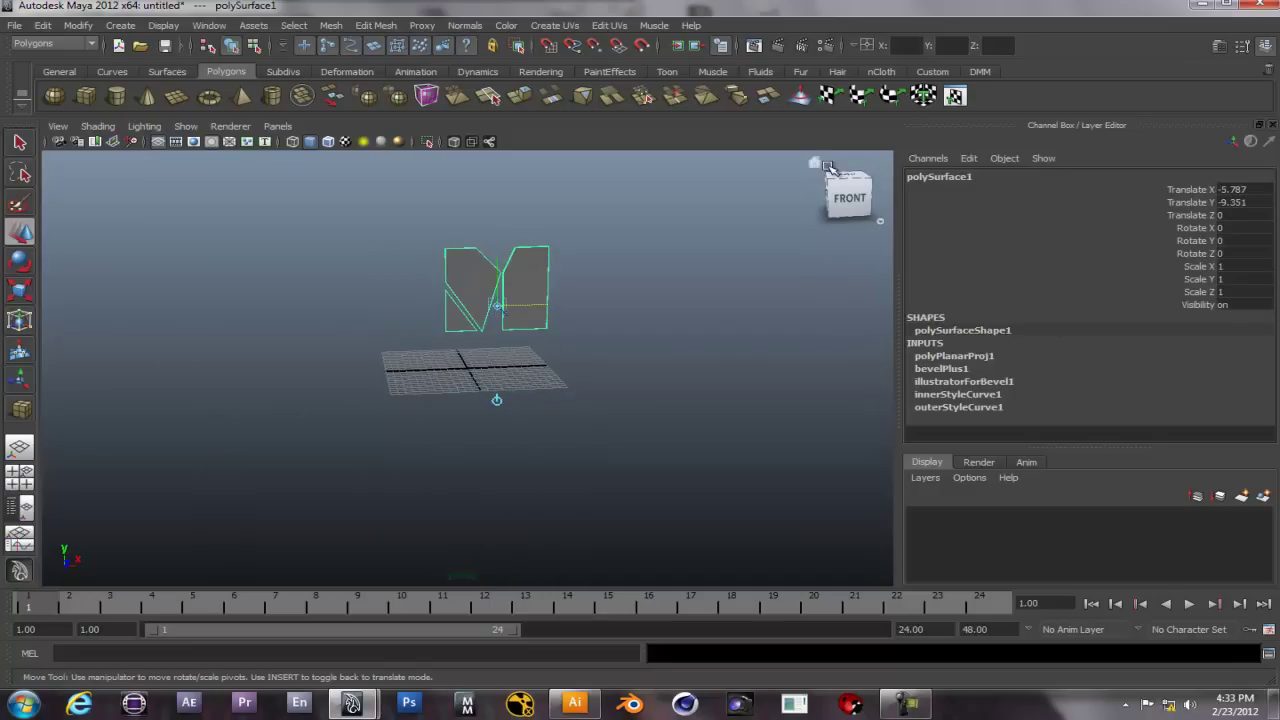
{"action": "left_click", "coordinate": [814, 171]}
{"action": "left_click", "coordinate": [494, 294]}
{"action": "key", "text": "Insert"}
- Lower the M so it rests on the grid, then inspect it from several angles
{"action": "middle_click_drag", "start_coordinate": [508, 258], "coordinate": [530, 330]}
{"action": "left_click_drag", "start_coordinate": [524, 405], "coordinate": [432, 414], "text": "alt"}
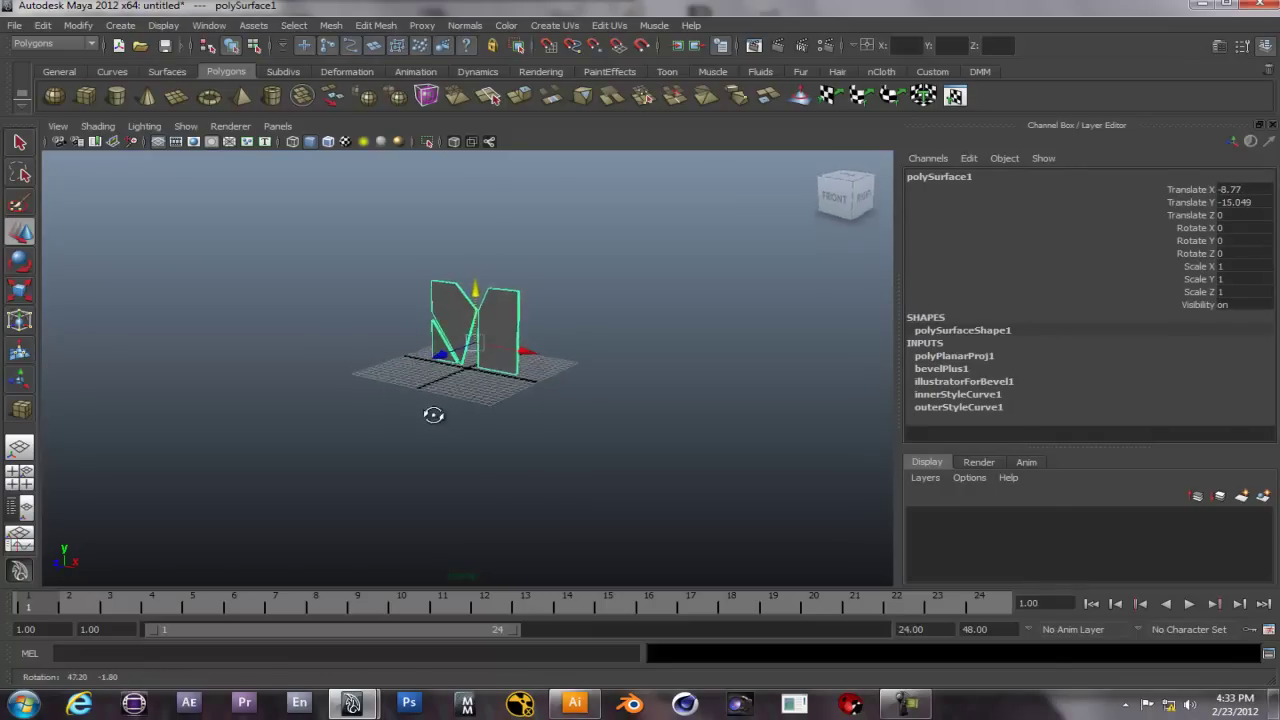
{"action": "scroll", "coordinate": [500, 310], "scroll_direction": "up", "scroll_amount": 5}
{"action": "scroll", "coordinate": [500, 300], "scroll_direction": "down", "scroll_amount": 3}
{"action": "left_click_drag", "start_coordinate": [500, 260], "coordinate": [423, 303], "text": "alt"}
{"action": "left_click_drag", "start_coordinate": [425, 450], "coordinate": [443, 423], "text": "alt"}
{"action": "scroll", "coordinate": [487, 207], "scroll_direction": "up", "scroll_amount": 3}
{"action": "scroll", "coordinate": [487, 207], "scroll_direction": "up", "scroll_amount": 3}
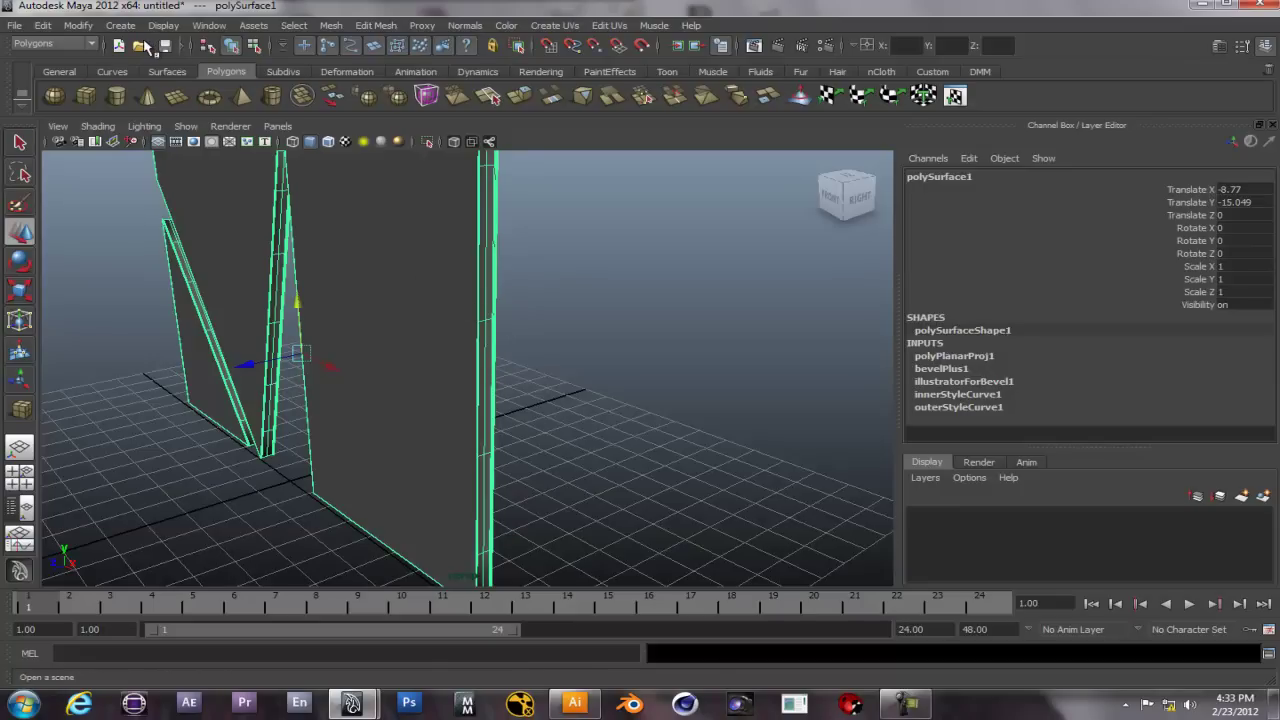
{"action": "left_click_drag", "start_coordinate": [372, 432], "coordinate": [451, 430], "text": "alt"}
{"action": "left_click_drag", "start_coordinate": [490, 408], "coordinate": [380, 402], "text": "alt"}
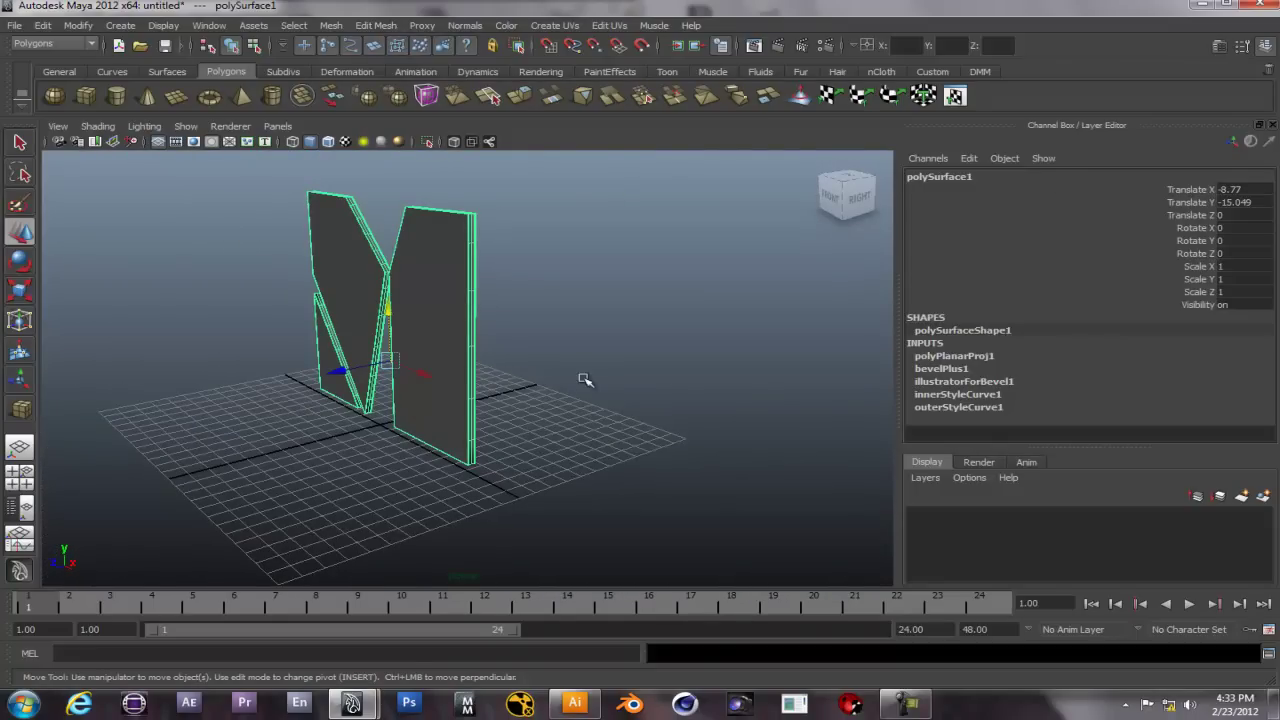
- In bevelPlus1, set Extrude Distance 3.735, Bevel Width -0.060 and Bevel Depth 0.185
{"action": "left_click", "coordinate": [1219, 45]}
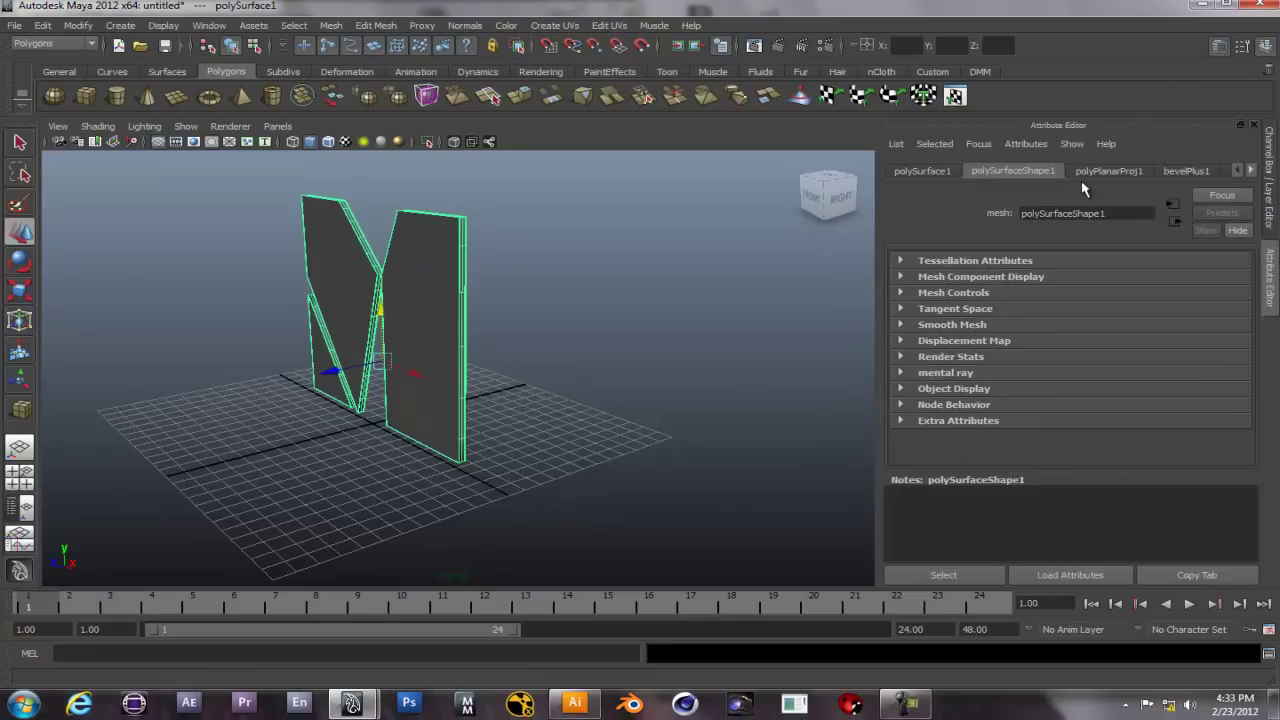
{"action": "left_click", "coordinate": [1185, 172]}
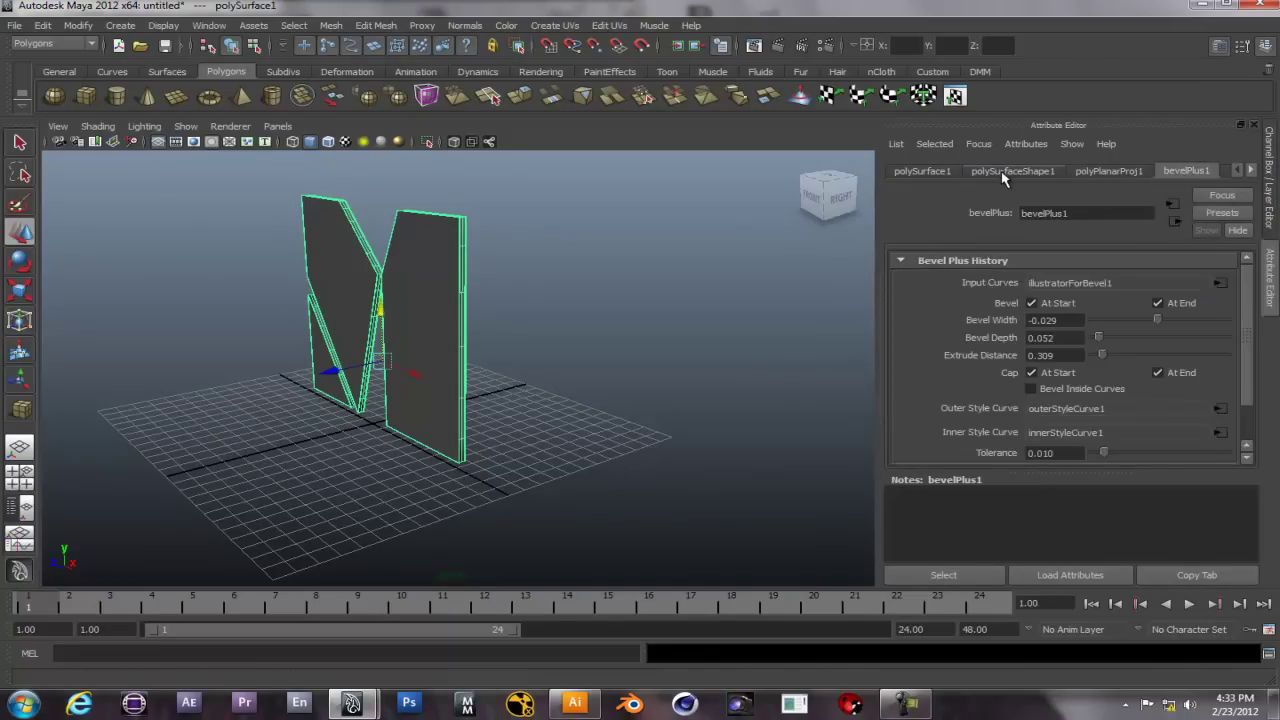
{"action": "left_click", "coordinate": [1108, 172]}
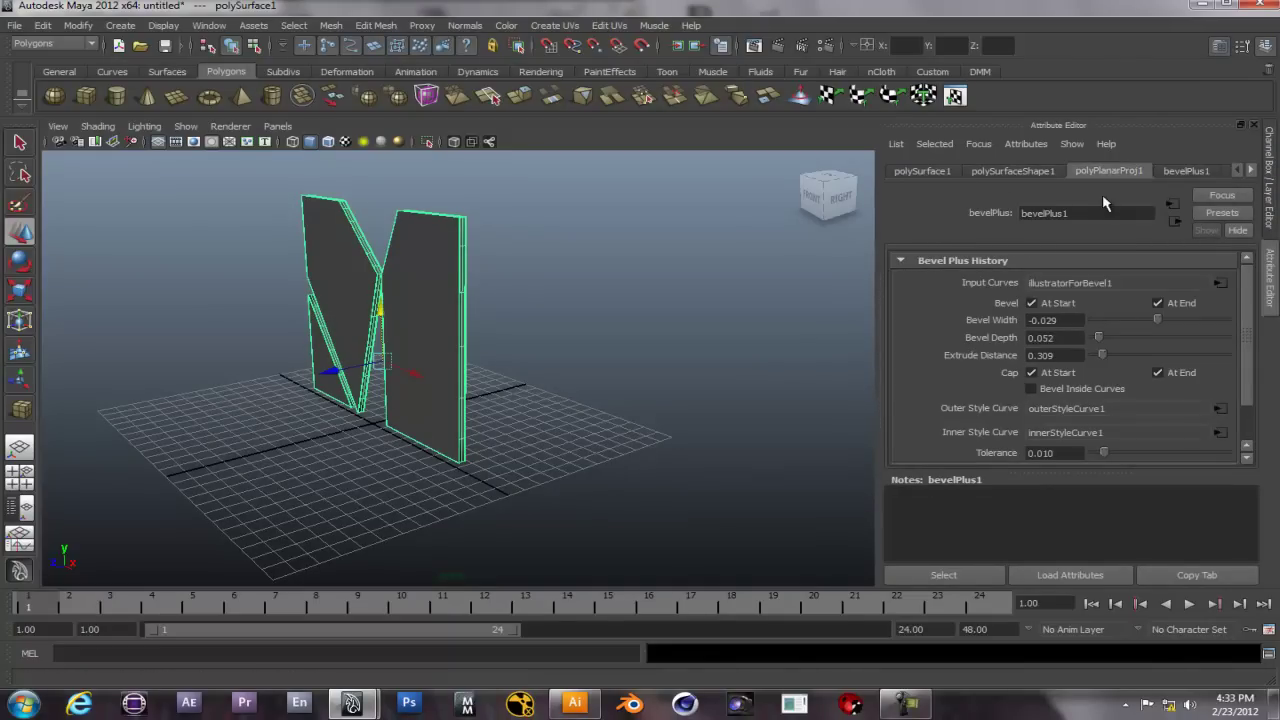
{"action": "left_click", "coordinate": [1188, 172]}
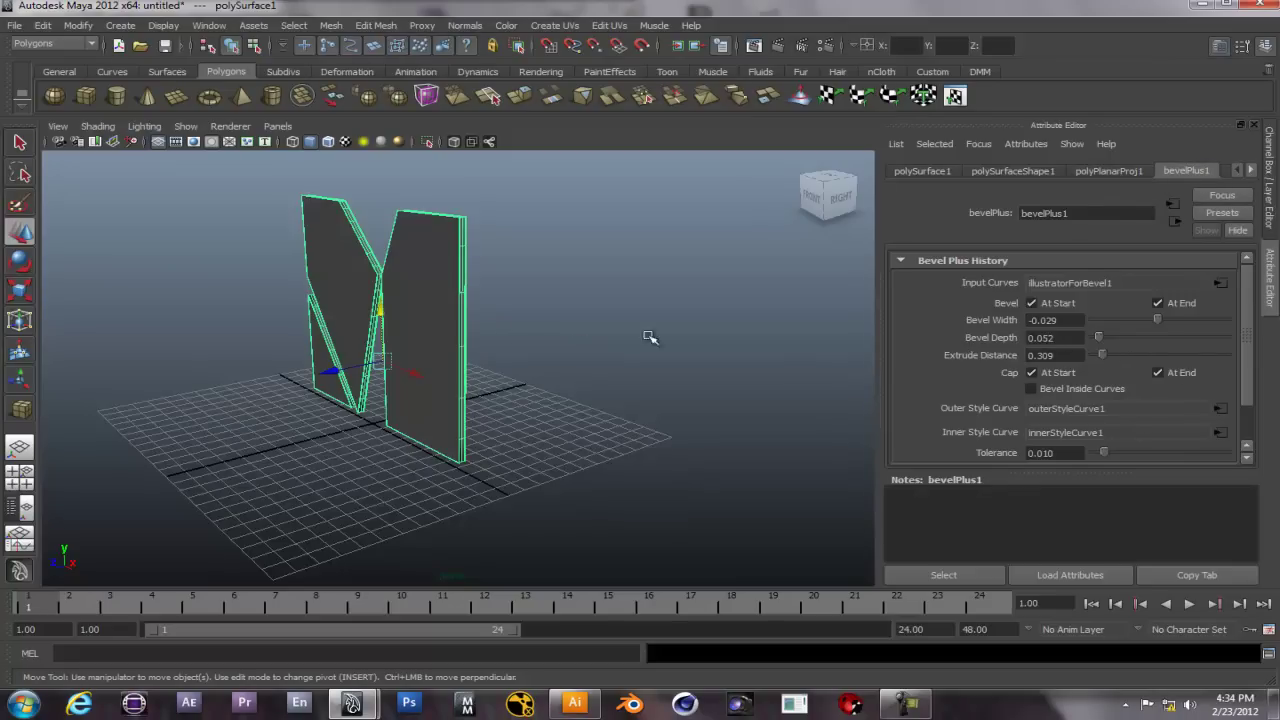
{"action": "left_click_drag", "start_coordinate": [1100, 357], "coordinate": [1218, 353]}
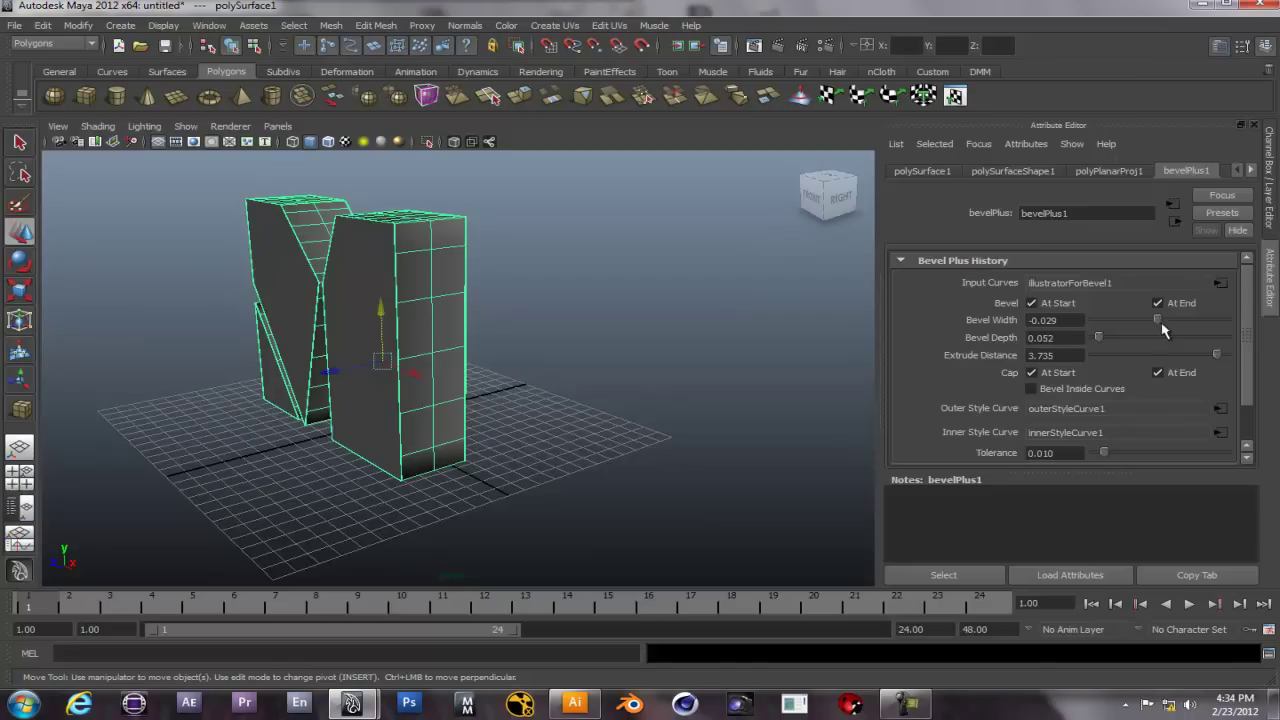
{"action": "mouse_move", "coordinate": [1158, 322]}
{"action": "left_mouse_down"}
{"action": "mouse_move", "coordinate": [1170, 322]}
{"action": "mouse_move", "coordinate": [1109, 337]}
{"action": "mouse_move", "coordinate": [1153, 341]}
{"action": "mouse_move", "coordinate": [1120, 341]}
{"action": "mouse_move", "coordinate": [1156, 320]}
{"action": "left_mouse_up"}
{"action": "left_click_drag", "start_coordinate": [370, 339], "coordinate": [488, 325], "text": "alt"}
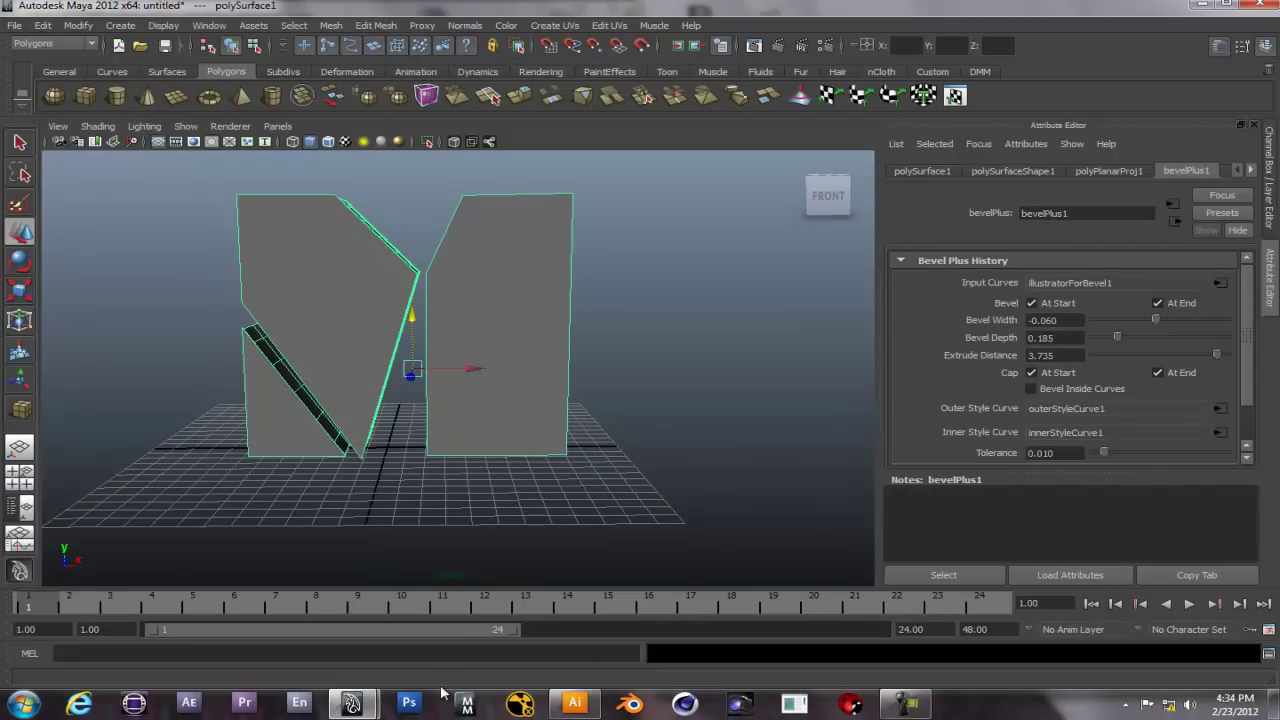
{"action": "left_click_drag", "start_coordinate": [306, 453], "coordinate": [413, 365], "text": "alt"}
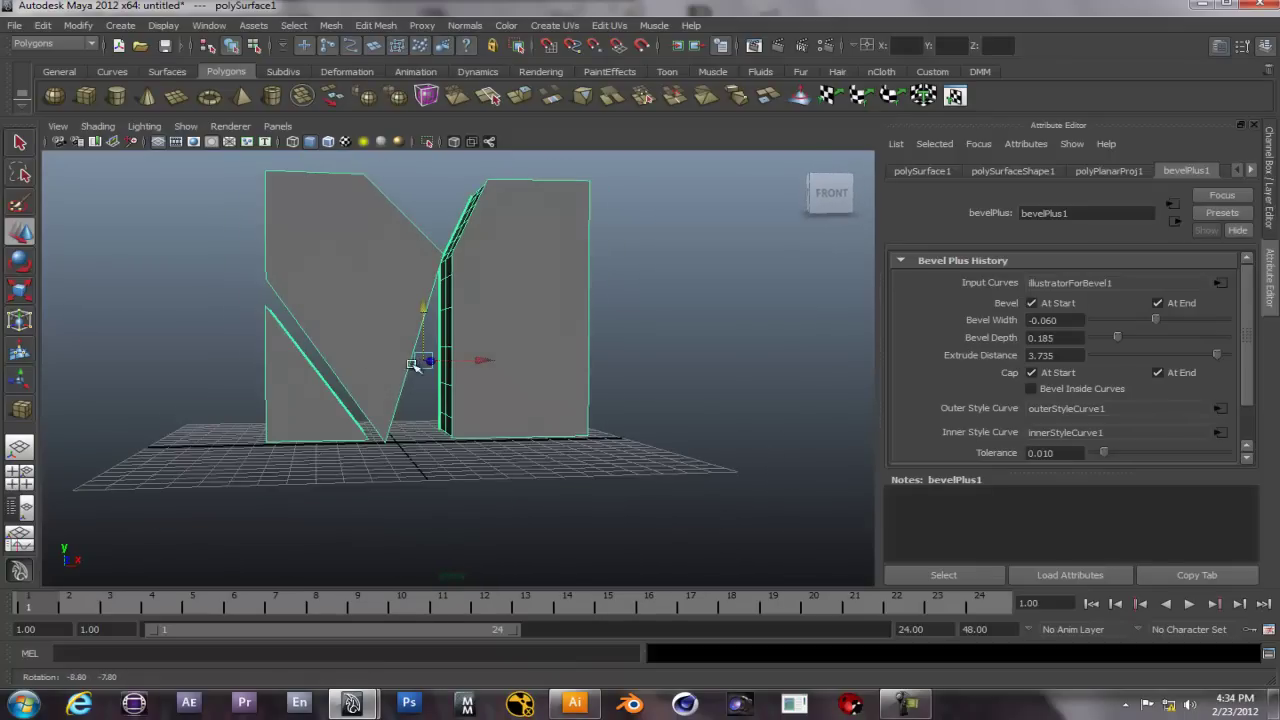
- Switch the viewport to the flat front orthographic view and frame the M
{"action": "left_click", "coordinate": [833, 191]}
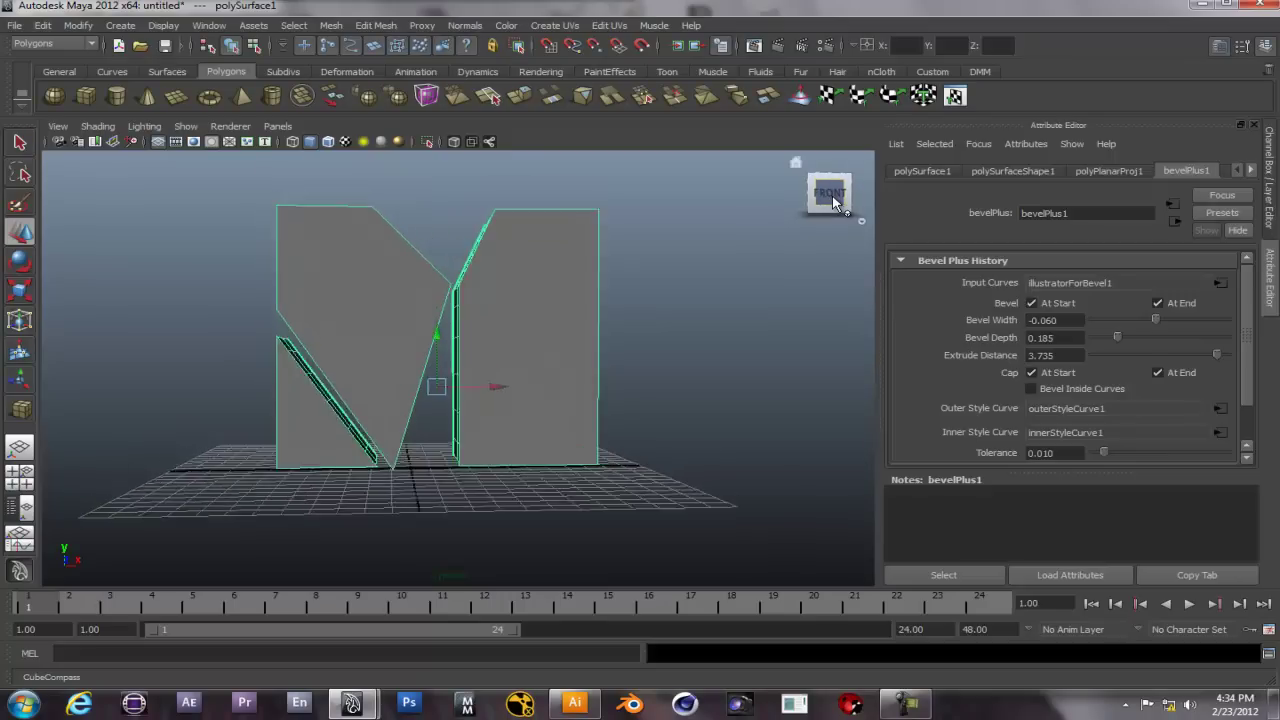
{"action": "left_click", "coordinate": [277, 126]}
{"action": "mouse_move", "coordinate": [305, 171]}
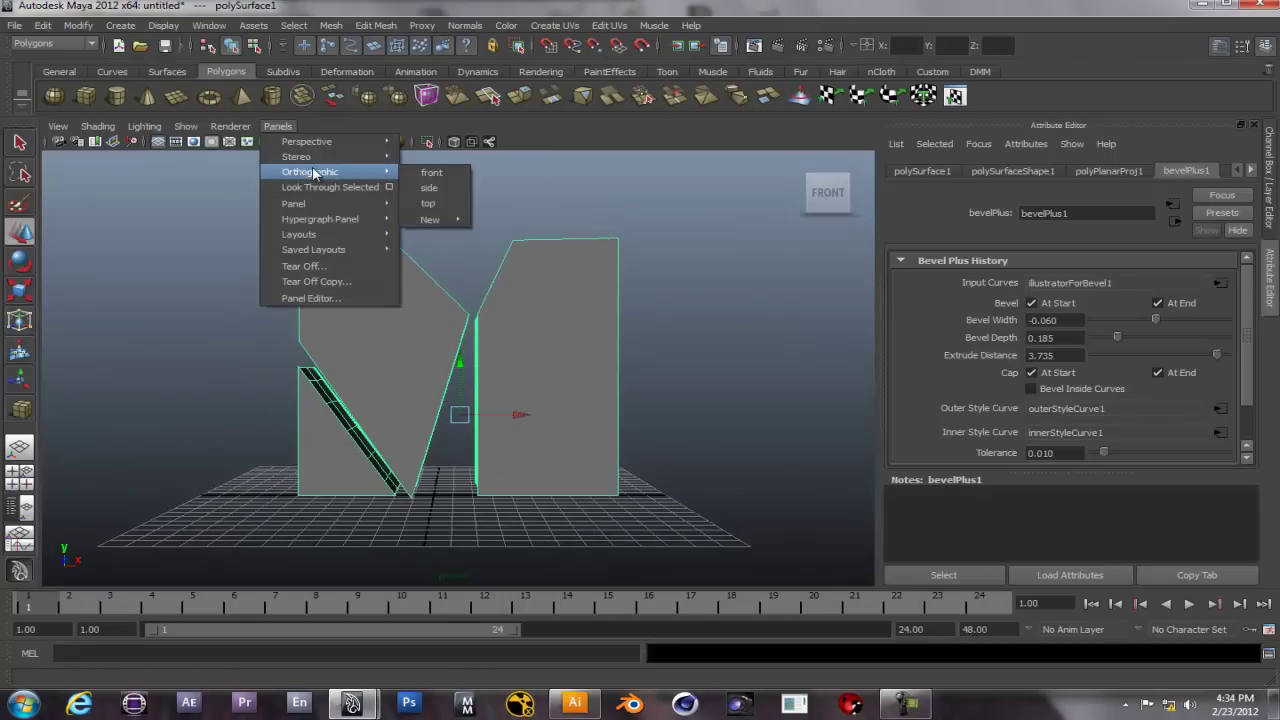
{"action": "left_click", "coordinate": [440, 174]}
{"action": "middle_click_drag", "start_coordinate": [575, 226], "coordinate": [502, 341], "text": "alt"}
- Enter Face mode and box-select all faces of the right-hand piece
{"action": "right_click", "coordinate": [317, 274]}
{"action": "right_click_drag", "start_coordinate": [317, 274], "coordinate": [317, 312]}
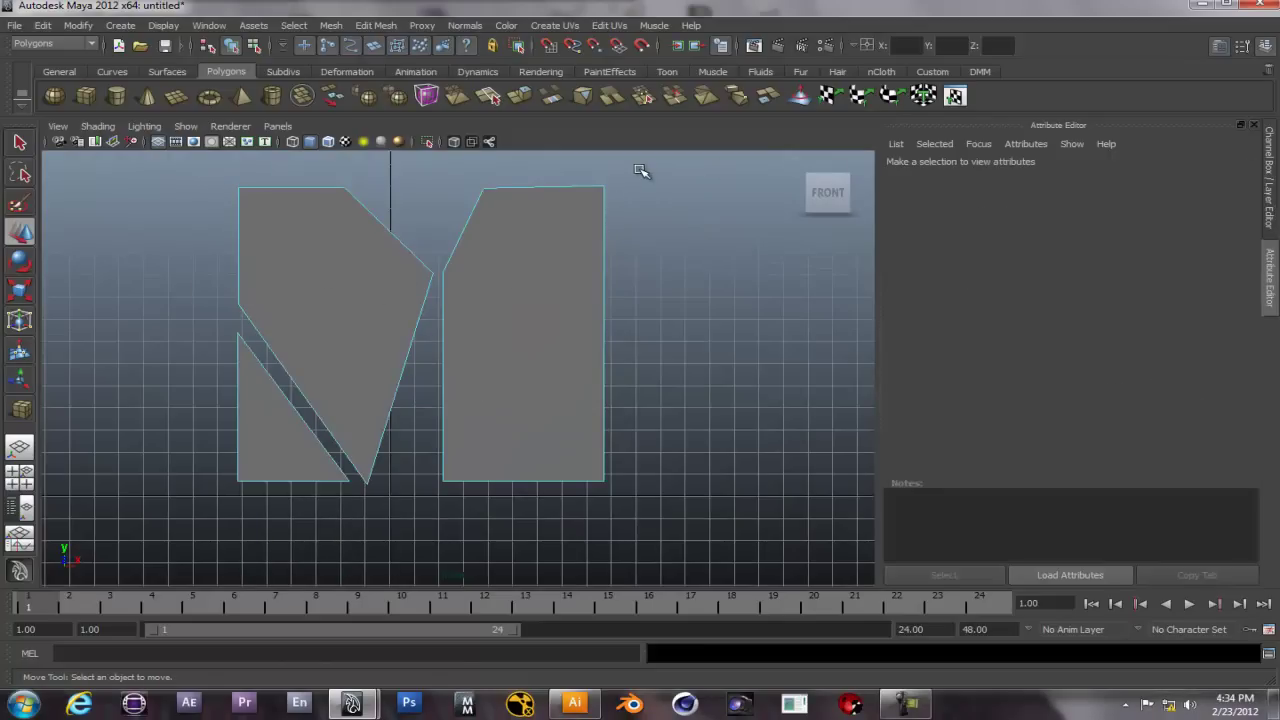
{"action": "left_click_drag", "start_coordinate": [434, 514], "coordinate": [437, 517]}
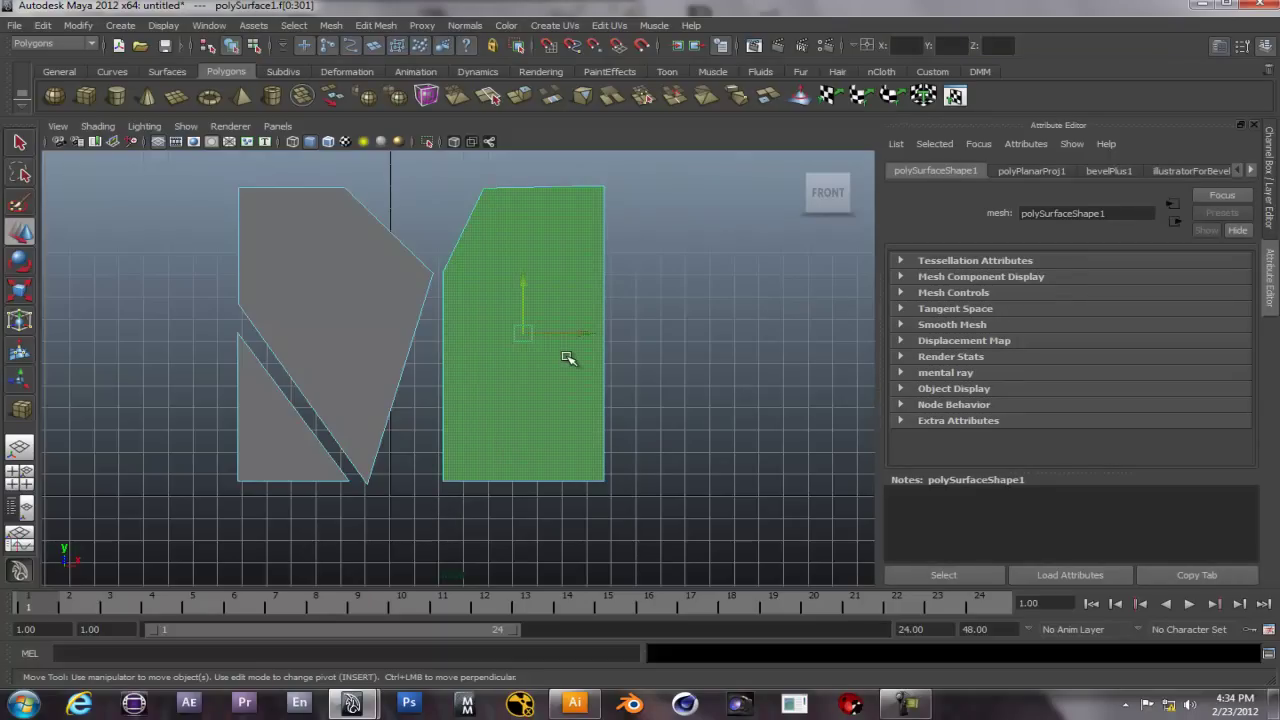
- Extract the selected faces with Mesh > Extract, then click each piece to confirm they're separate
{"action": "left_click", "coordinate": [334, 27]}
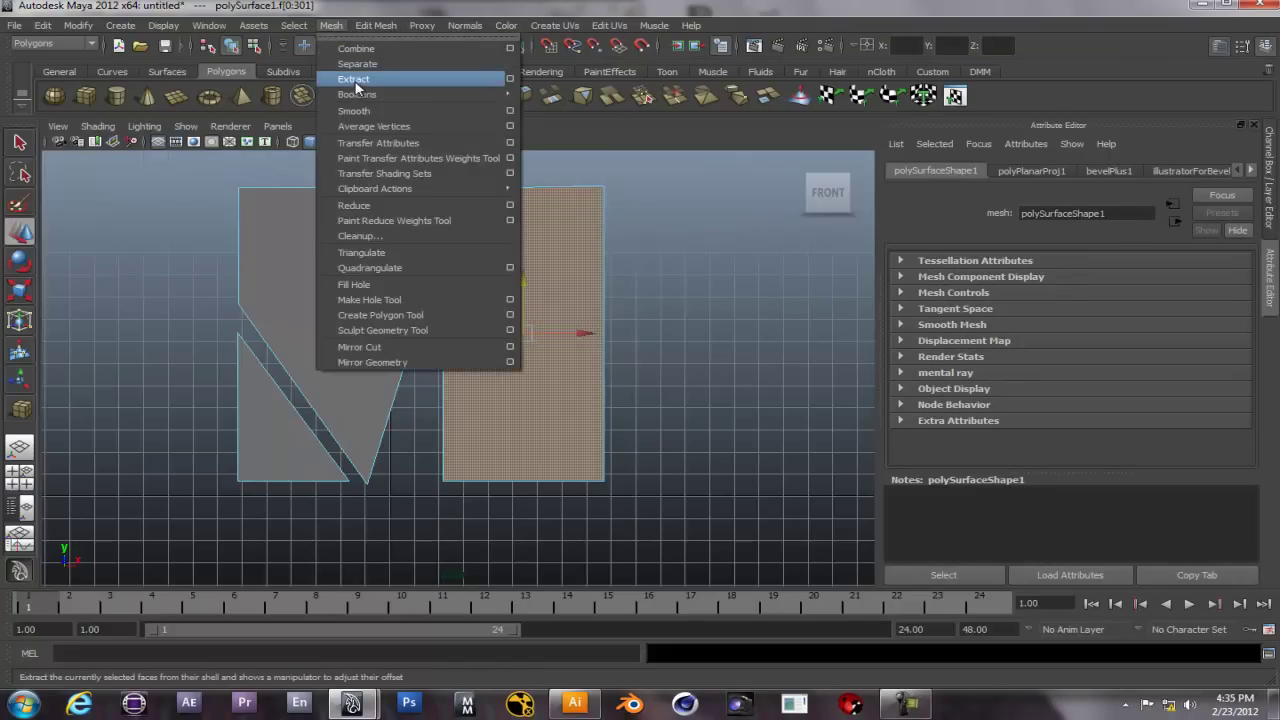
{"action": "left_click", "coordinate": [358, 86]}
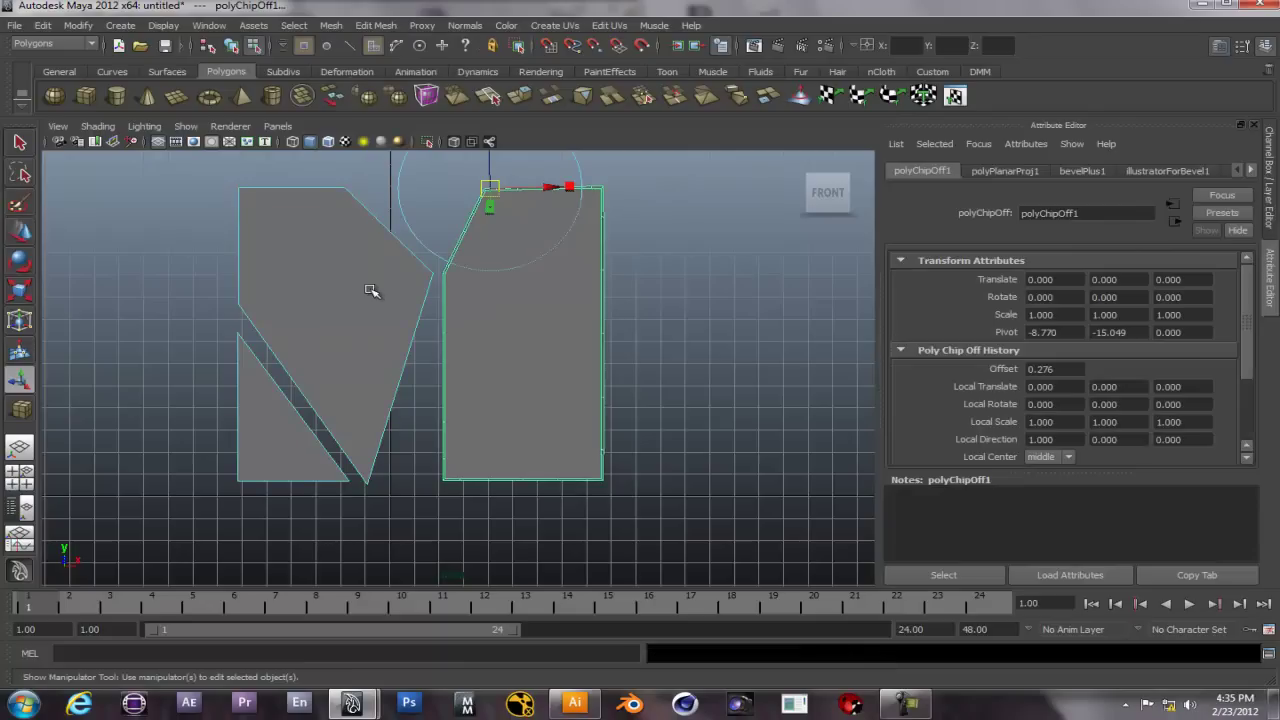
{"action": "left_click", "coordinate": [340, 268]}
{"action": "mouse_move", "coordinate": [340, 268]}
{"action": "right_mouse_down"}
{"action": "mouse_move", "coordinate": [410, 248]}
{"action": "mouse_move", "coordinate": [460, 295]}
{"action": "right_mouse_up"}
{"action": "left_click", "coordinate": [541, 315]}
{"action": "left_click", "coordinate": [355, 308]}
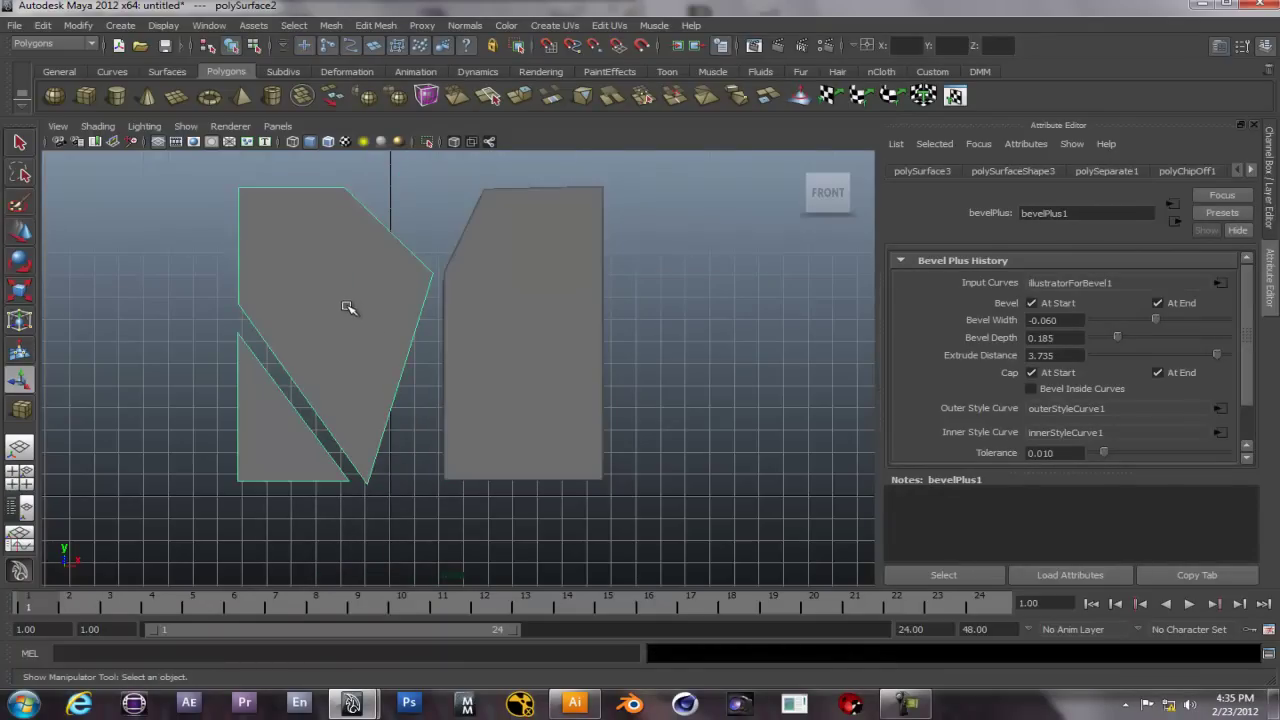
{"action": "left_click", "coordinate": [496, 241]}
{"action": "left_click", "coordinate": [349, 261]}
{"action": "left_click", "coordinate": [519, 281]}
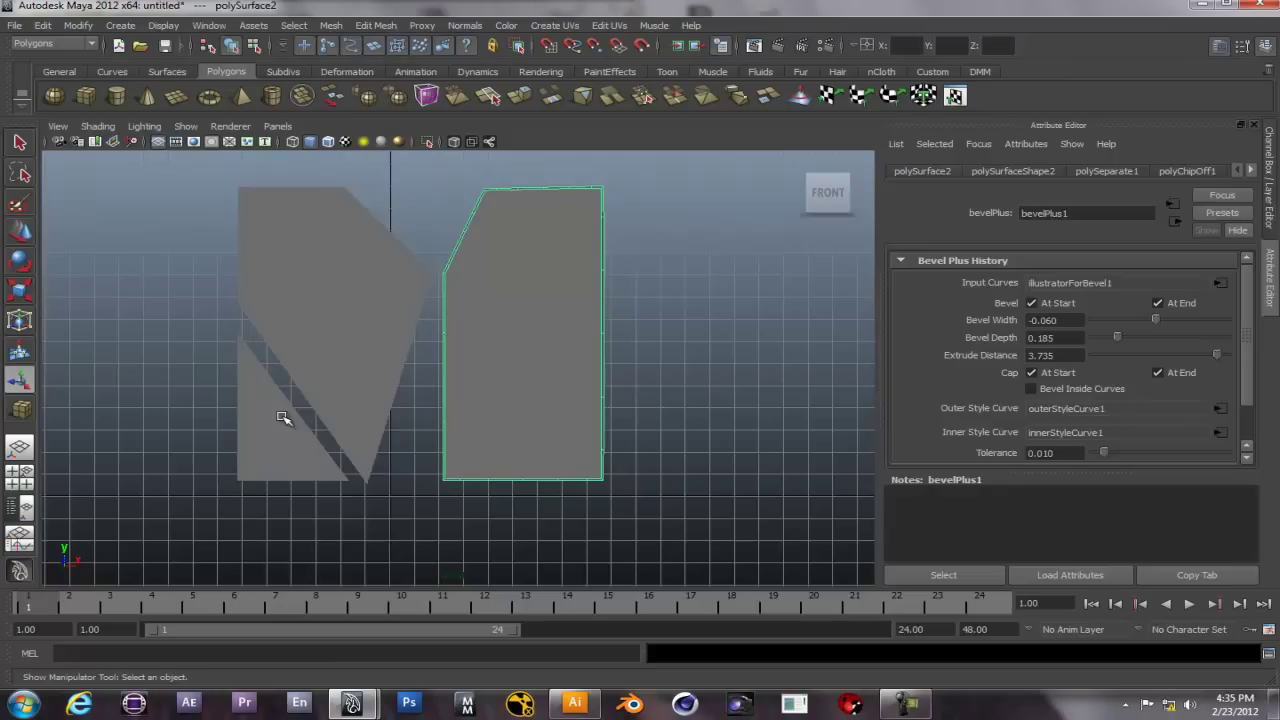
{"action": "left_click", "coordinate": [346, 330]}
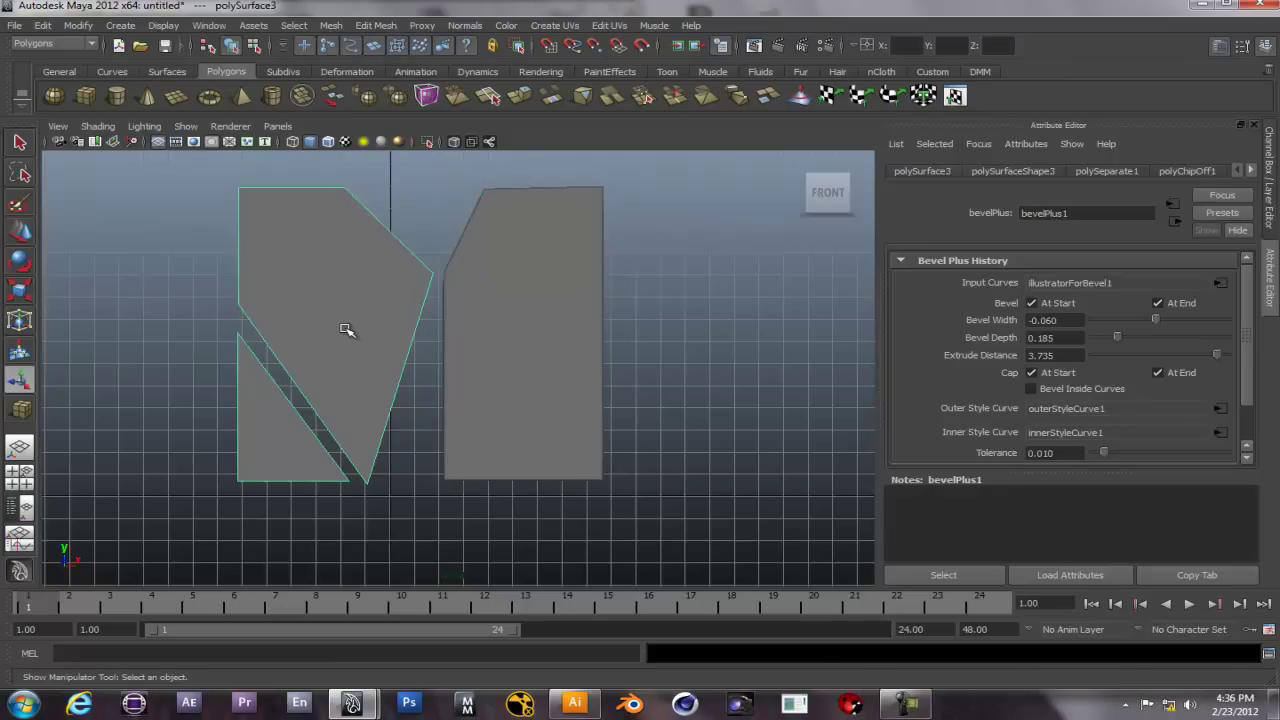
- Check component options on the right and left pieces, then clear the selection
{"action": "left_click", "coordinate": [483, 316]}
{"action": "right_click", "coordinate": [520, 257]}
{"action": "left_click", "coordinate": [371, 271]}
{"action": "right_click", "coordinate": [369, 270]}
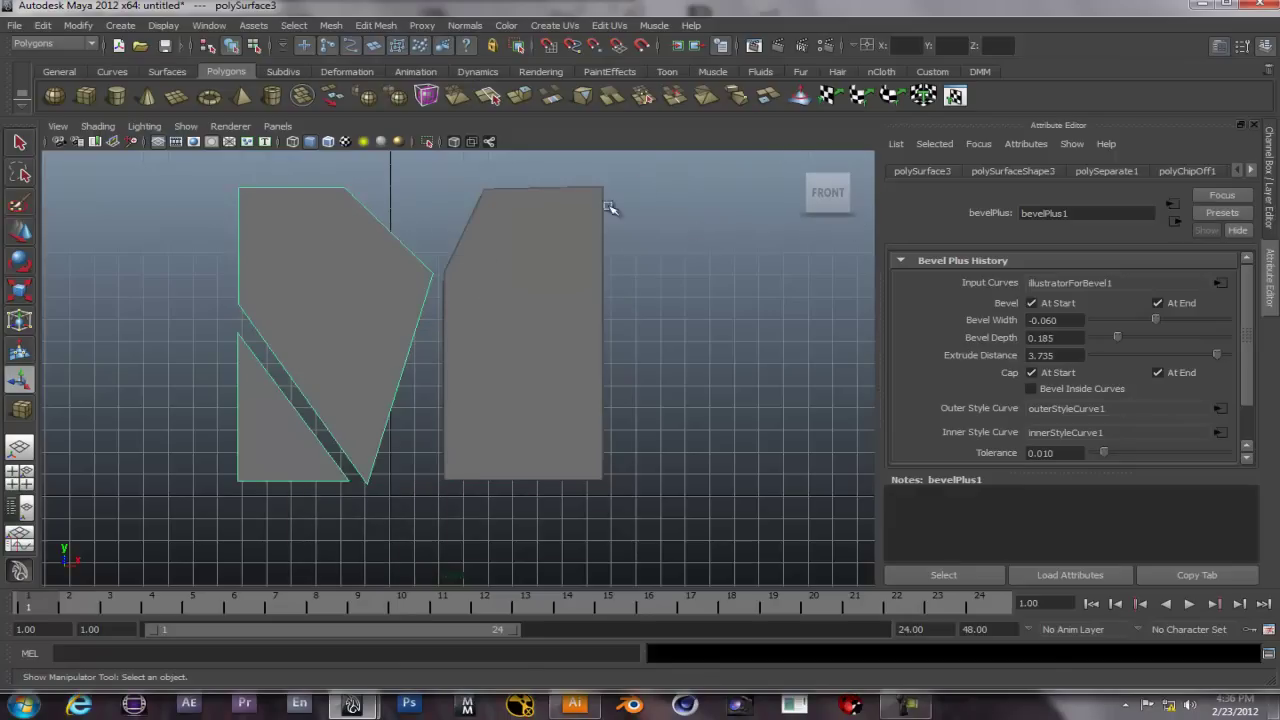
{"action": "left_click_drag", "start_coordinate": [470, 473], "coordinate": [437, 494]}
{"action": "left_click", "coordinate": [214, 389]}
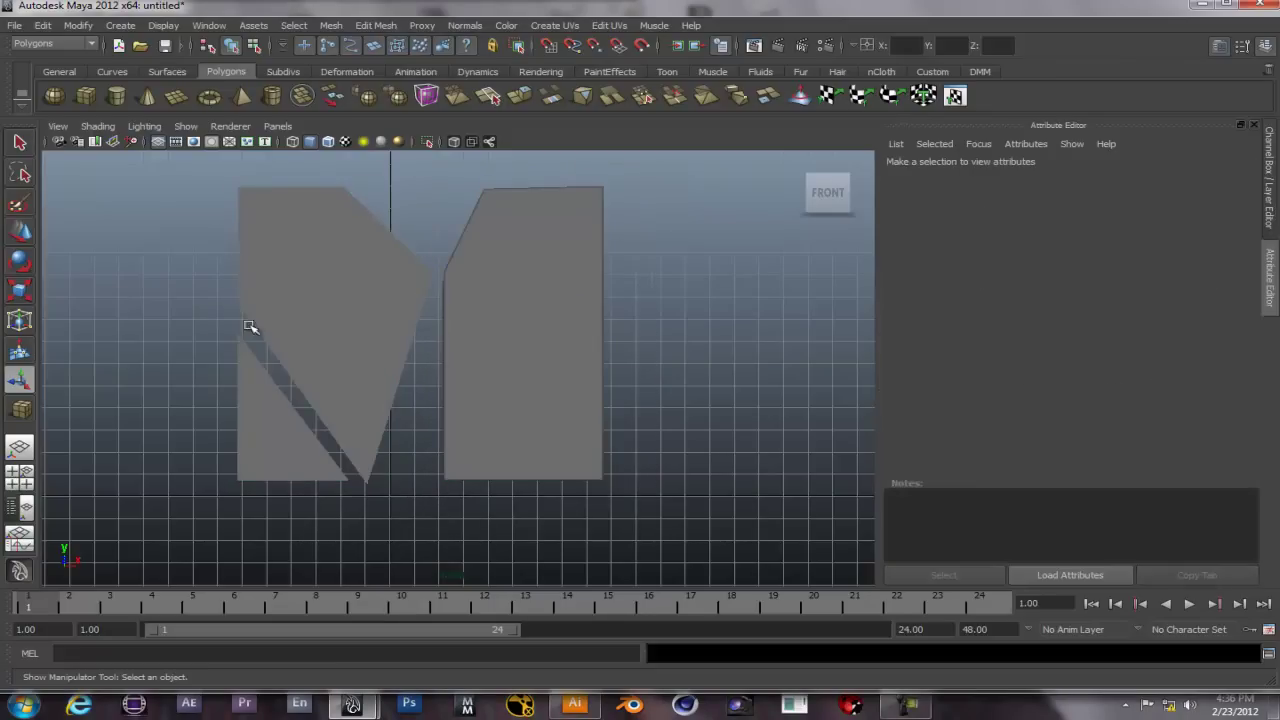
- Lasso-select the lower triangle faces of the left piece in Face mode
{"action": "left_click", "coordinate": [310, 288]}
{"action": "right_click_drag", "start_coordinate": [310, 288], "coordinate": [314, 324]}
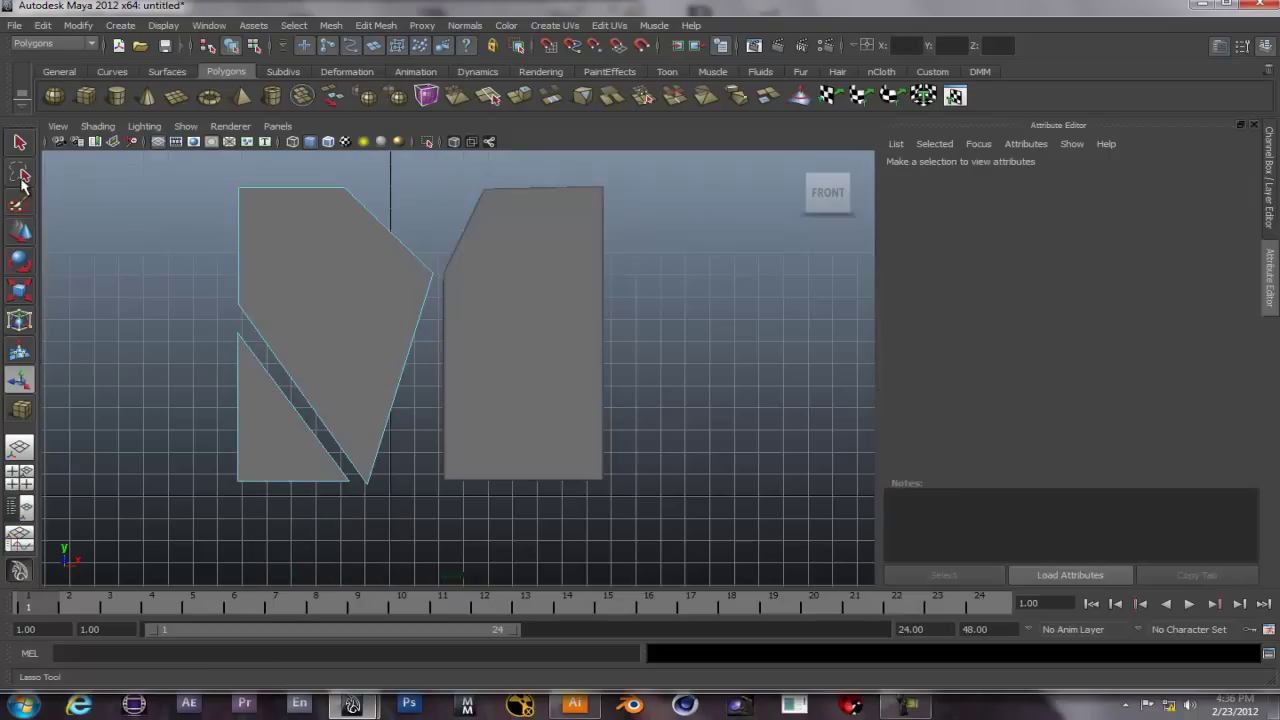
{"action": "left_click", "coordinate": [22, 176]}
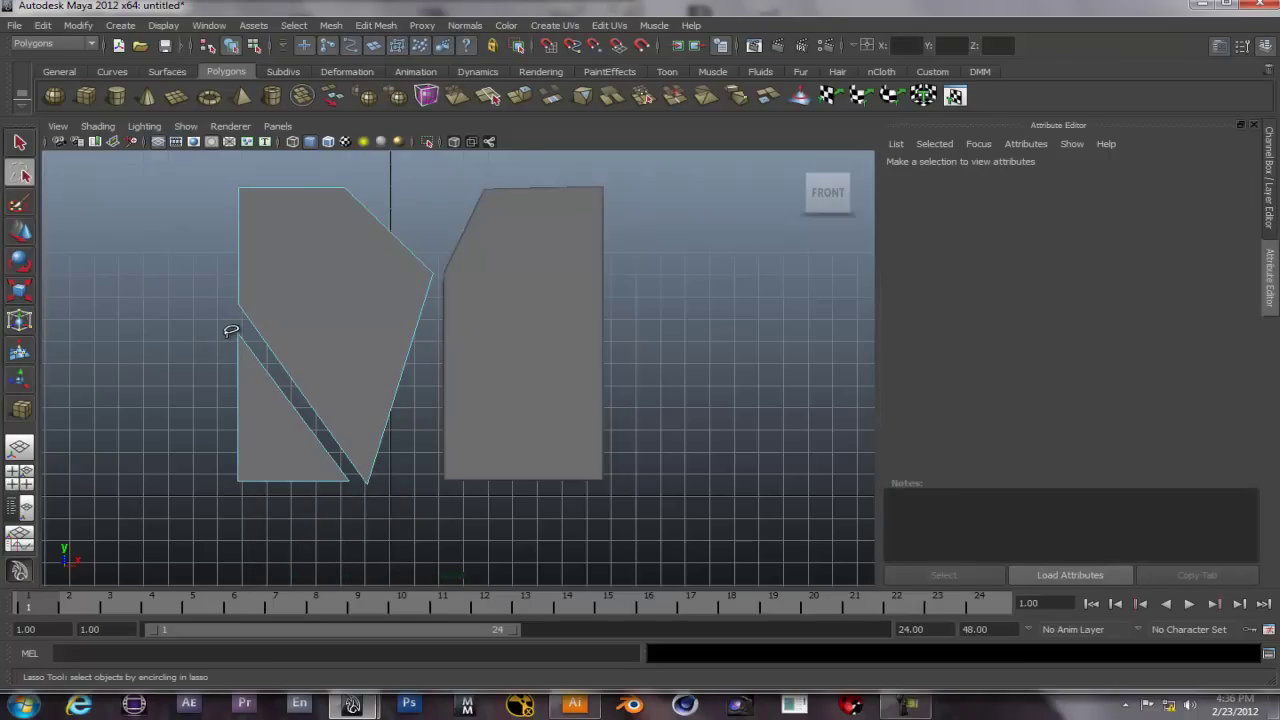
{"action": "mouse_move", "coordinate": [231, 330]}
{"action": "left_mouse_down"}
{"action": "mouse_move", "coordinate": [233, 488]}
{"action": "mouse_move", "coordinate": [348, 489]}
{"action": "mouse_move", "coordinate": [358, 478]}
{"action": "mouse_move", "coordinate": [339, 442]}
{"action": "mouse_move", "coordinate": [255, 330]}
{"action": "mouse_move", "coordinate": [231, 323]}
{"action": "left_mouse_up"}
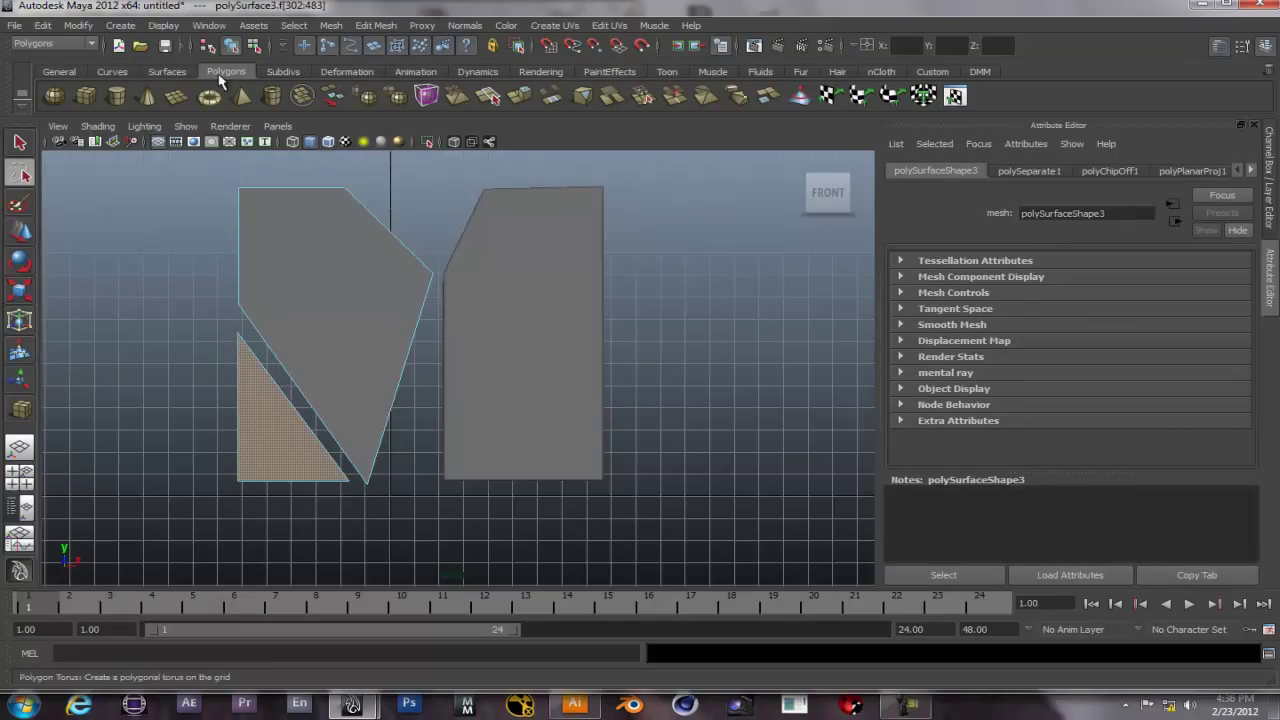
- Extract the triangle faces and select the new triangle piece in Object Mode
{"action": "left_click", "coordinate": [331, 25]}
{"action": "left_click", "coordinate": [352, 80]}
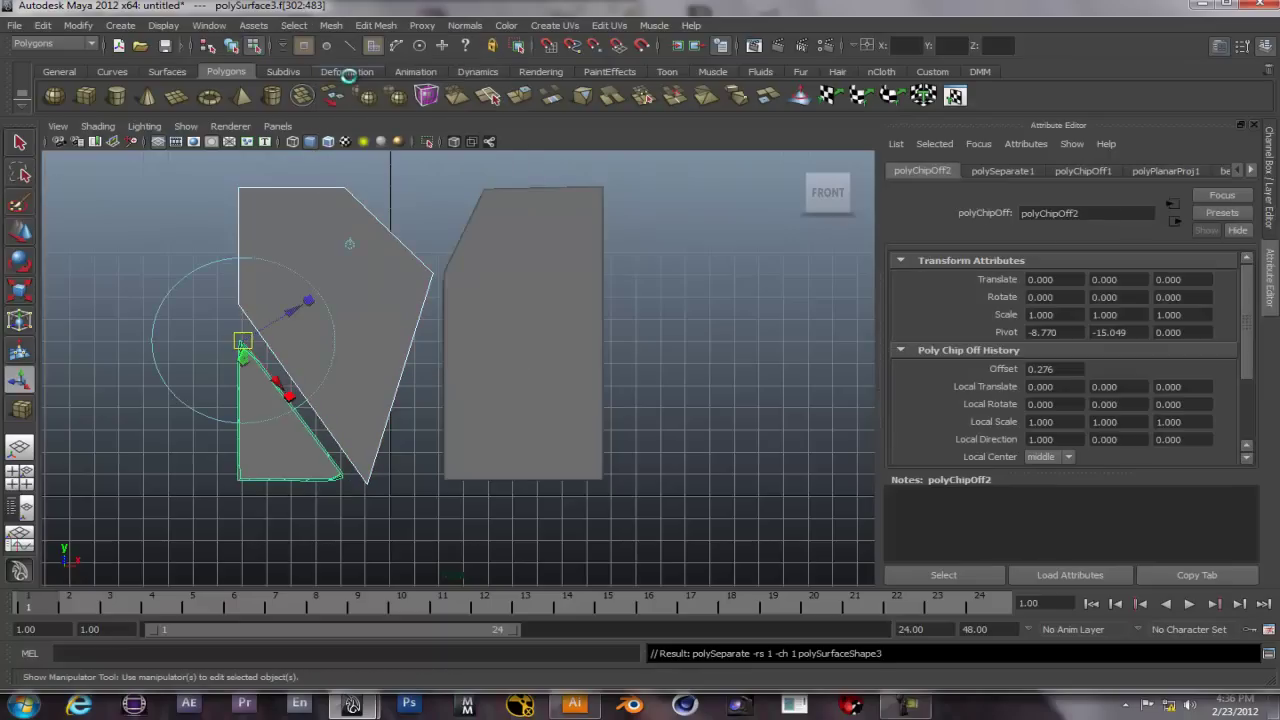
{"action": "key", "text": "q"}
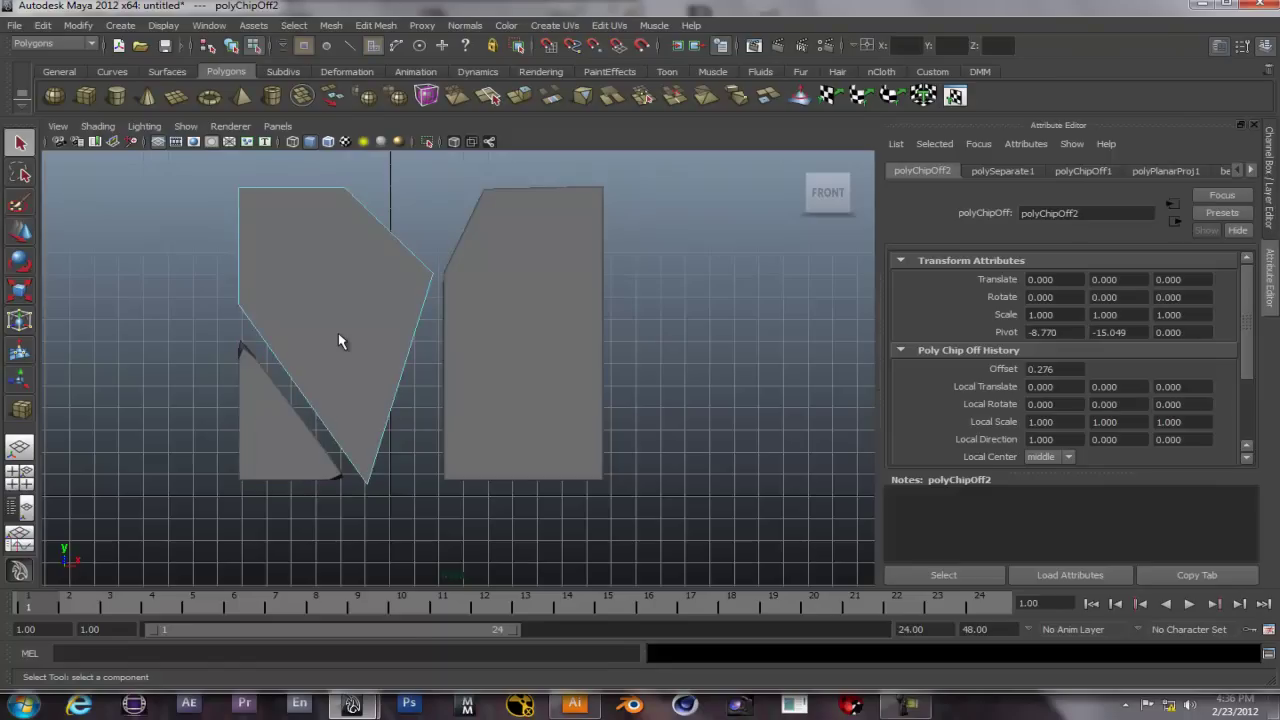
{"action": "right_click", "coordinate": [339, 337]}
{"action": "right_click_drag", "start_coordinate": [339, 337], "coordinate": [404, 316]}
{"action": "left_click", "coordinate": [258, 432]}
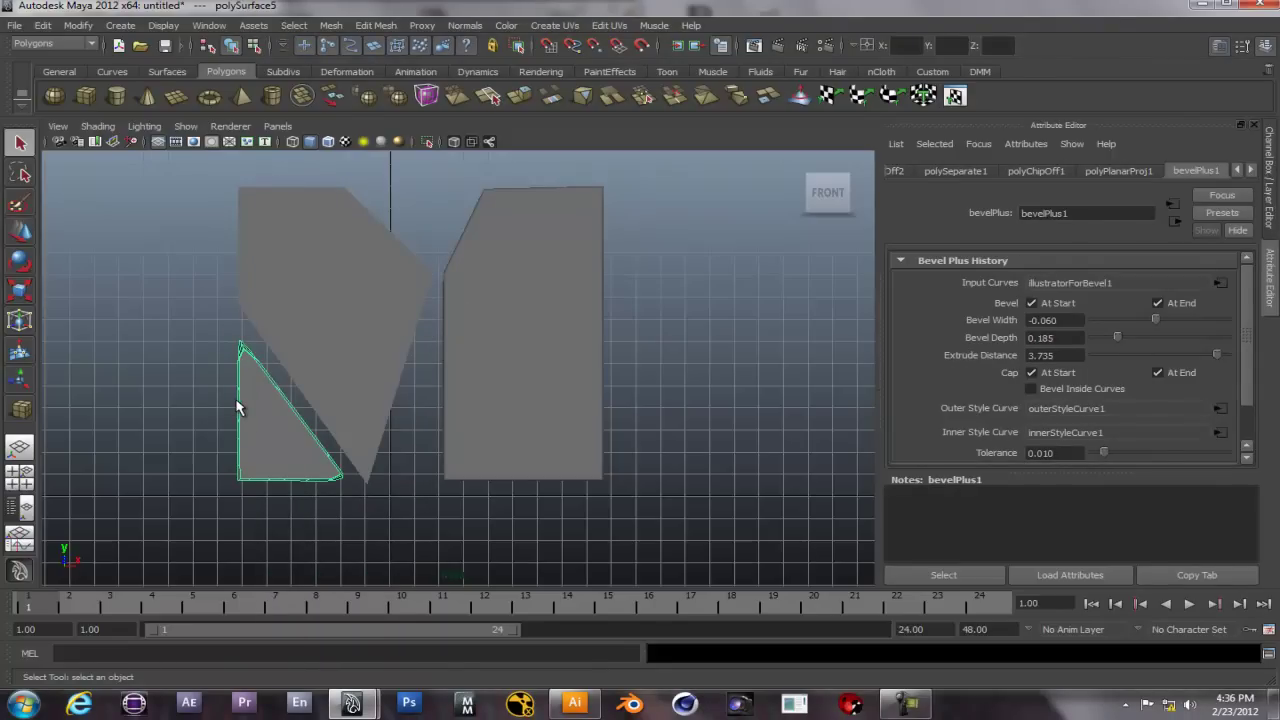
{"action": "left_click", "coordinate": [285, 126]}
- Look through the persp camera and select the right piece of the M
{"action": "mouse_move", "coordinate": [310, 142]}
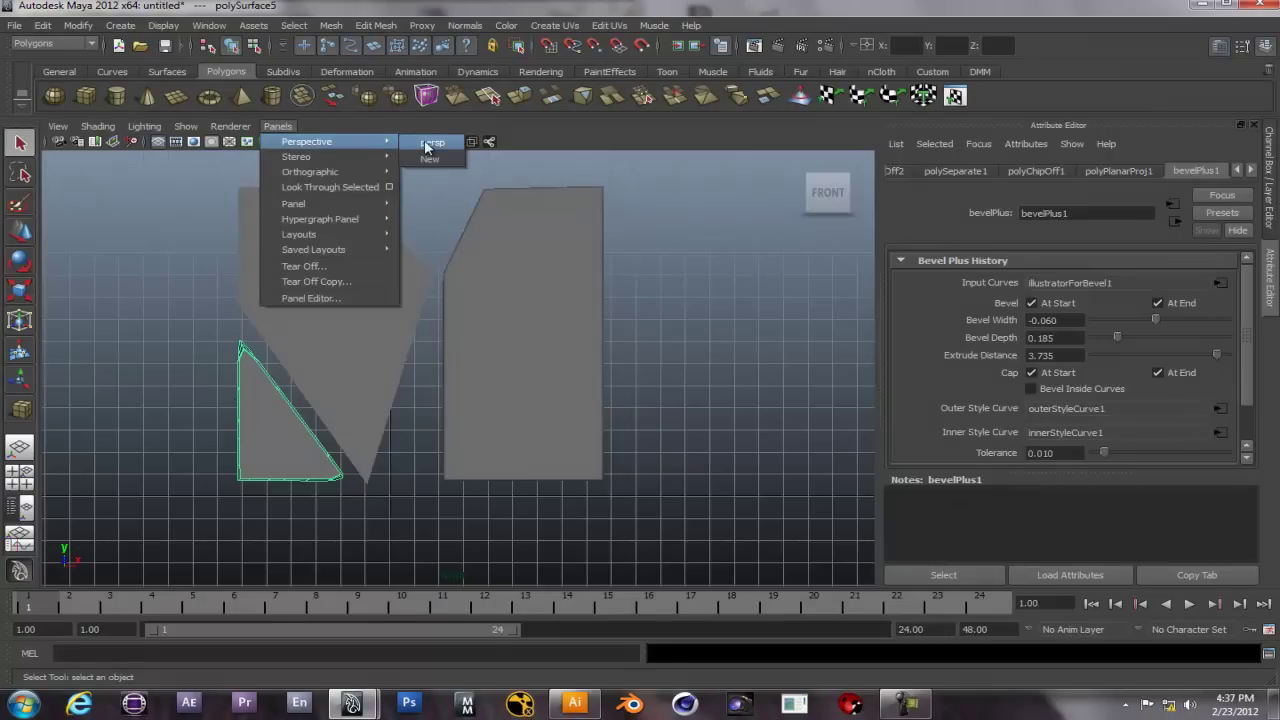
{"action": "left_click", "coordinate": [428, 143]}
{"action": "mouse_move", "coordinate": [381, 397]}
{"action": "left_mouse_down", "text": "alt"}
{"action": "mouse_move", "coordinate": [511, 383]}
{"action": "mouse_move", "coordinate": [454, 349]}
{"action": "mouse_move", "coordinate": [353, 372]}
{"action": "mouse_move", "coordinate": [349, 403]}
{"action": "mouse_move", "coordinate": [395, 397]}
{"action": "left_mouse_up", "text": "alt"}
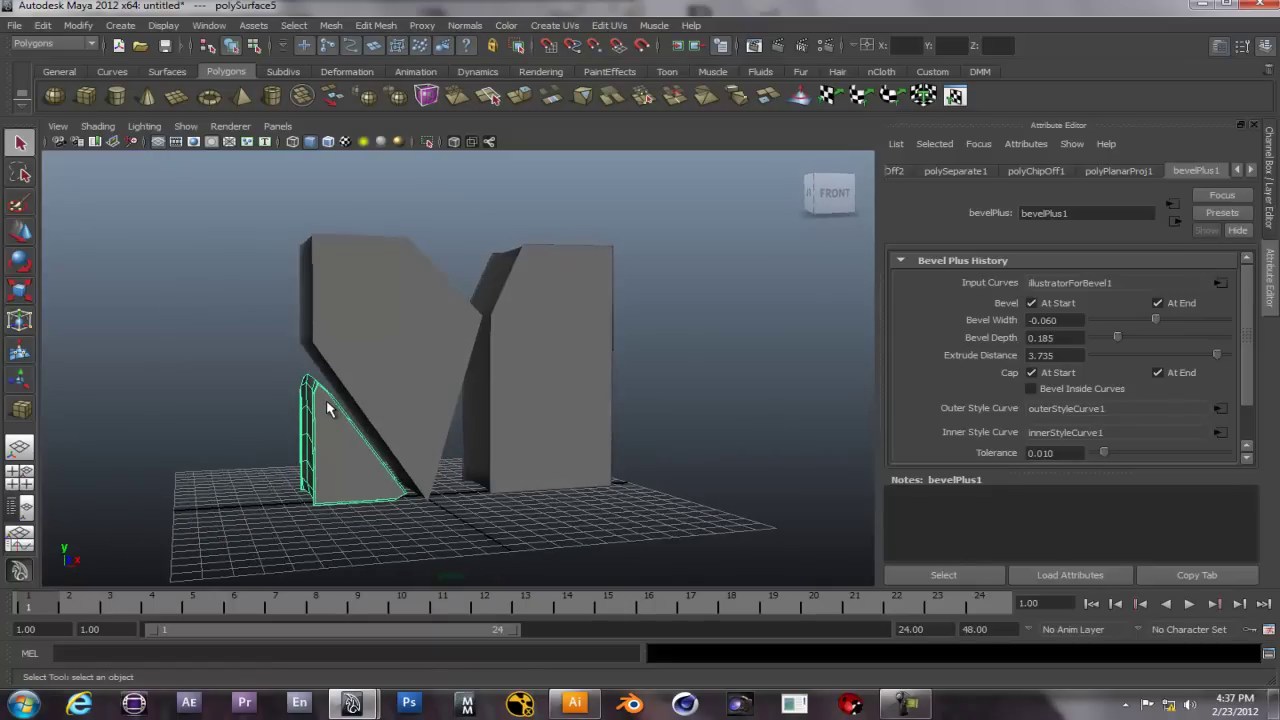
{"action": "left_click", "coordinate": [438, 380]}
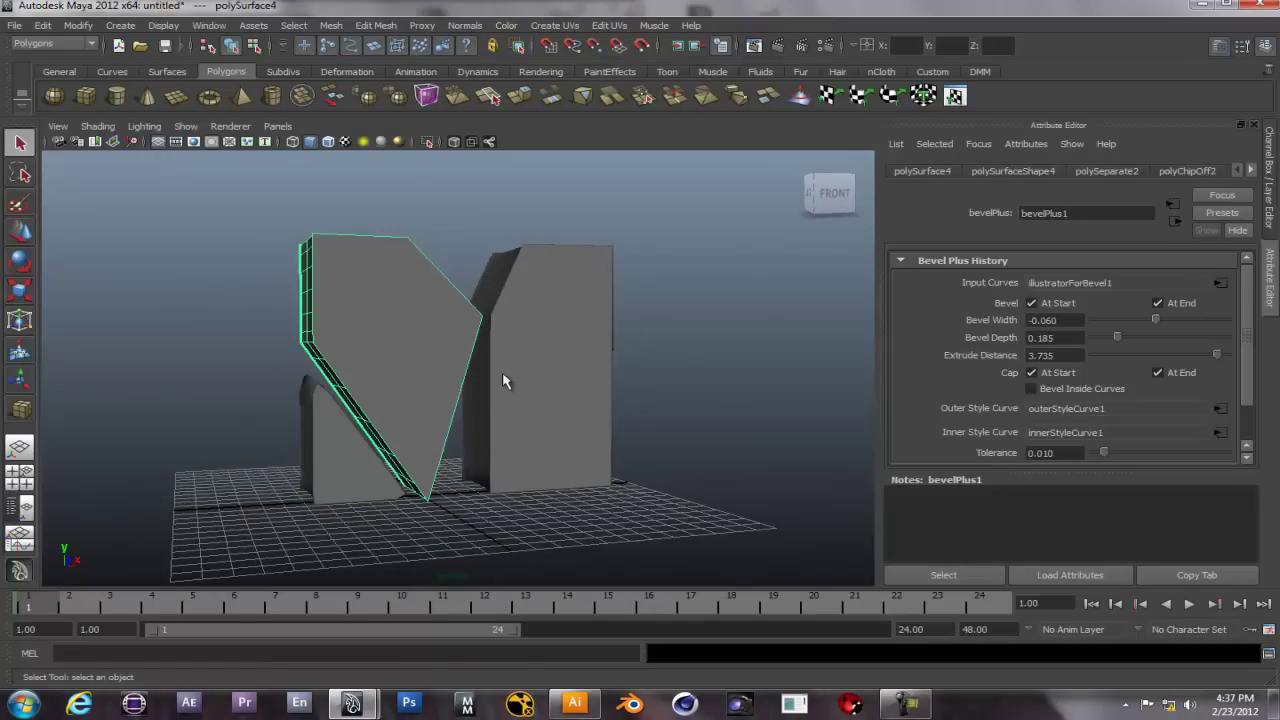
{"action": "left_click", "coordinate": [575, 380]}
{"action": "left_click_drag", "start_coordinate": [571, 449], "coordinate": [539, 438], "text": "alt"}
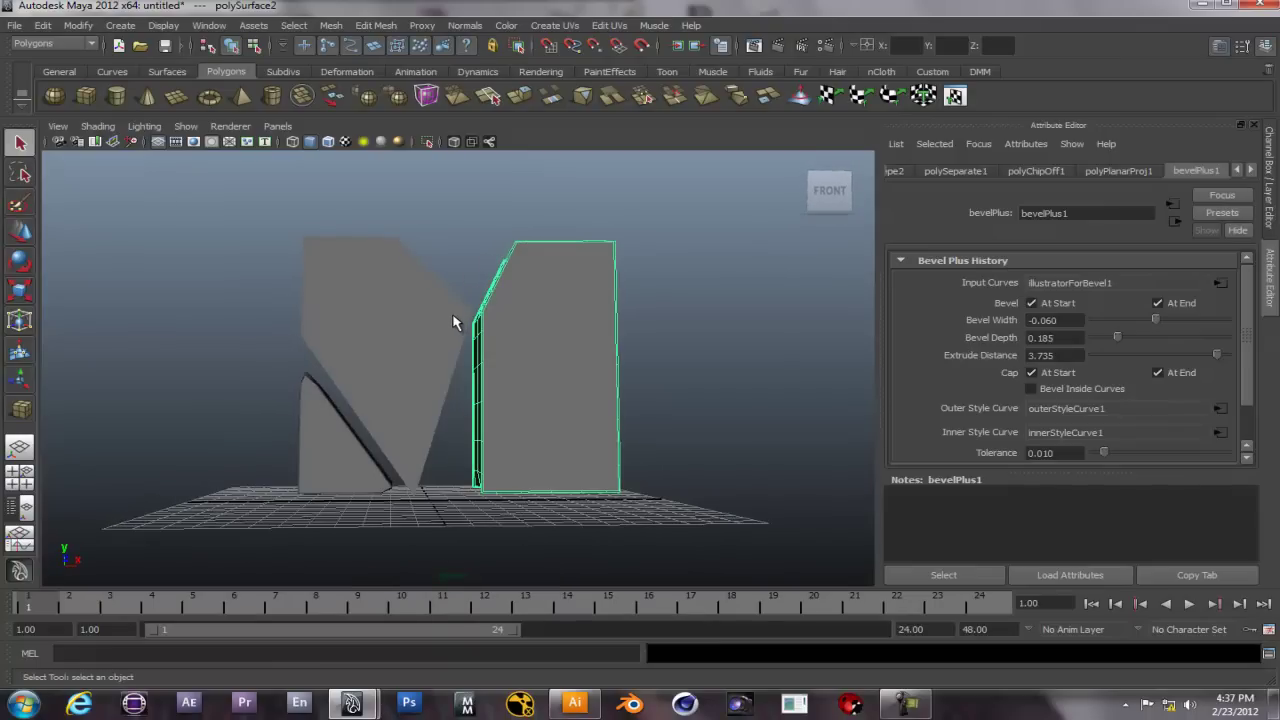
{"action": "left_click_drag", "start_coordinate": [548, 441], "coordinate": [640, 430], "text": "alt"}
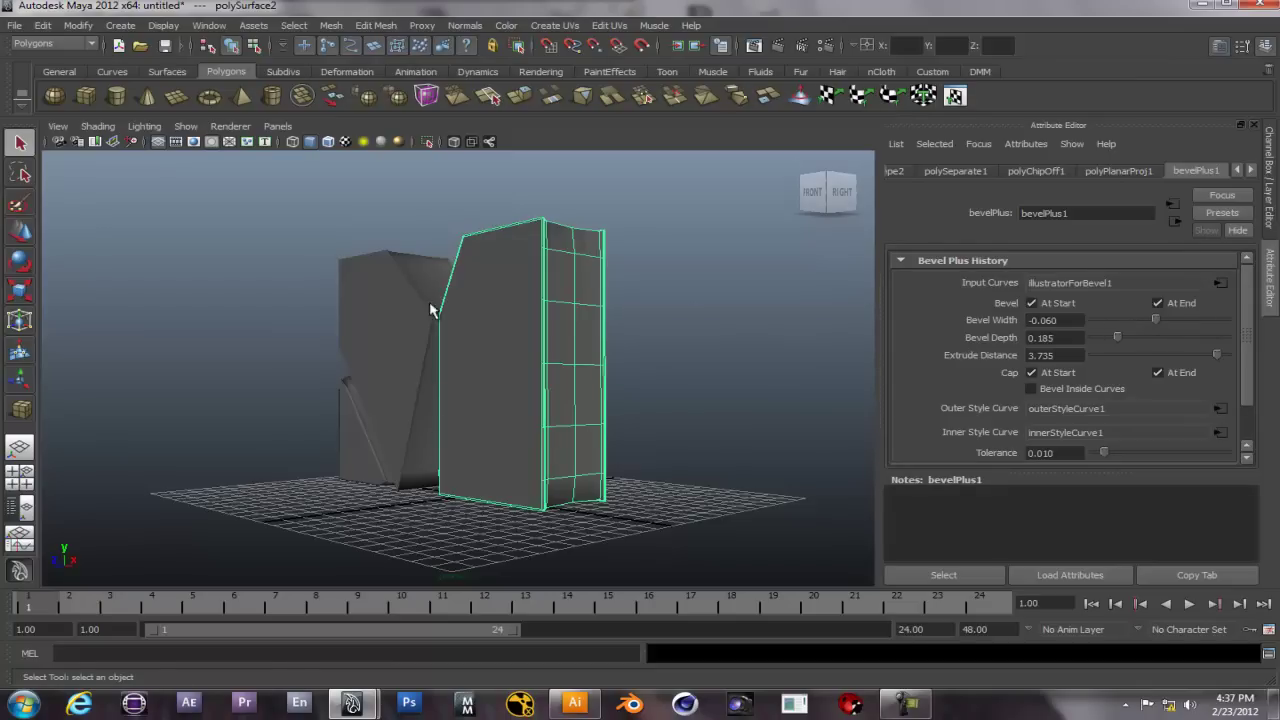
- Set the bevelPlus1 Bevel Width to 0.166, passing through 0.073
{"action": "left_click_drag", "start_coordinate": [1158, 317], "coordinate": [1163, 322]}
{"action": "left_click_drag", "start_coordinate": [527, 364], "coordinate": [629, 366], "text": "alt"}
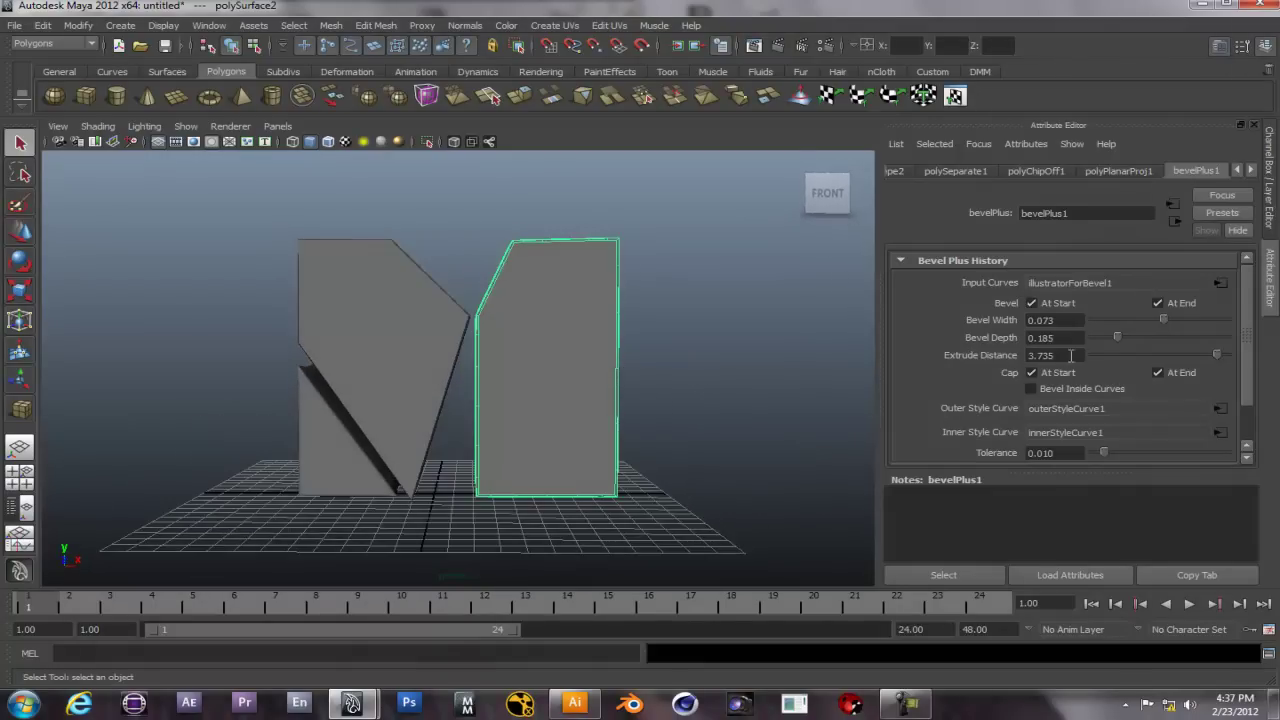
{"action": "left_click_drag", "start_coordinate": [1167, 323], "coordinate": [1173, 323]}
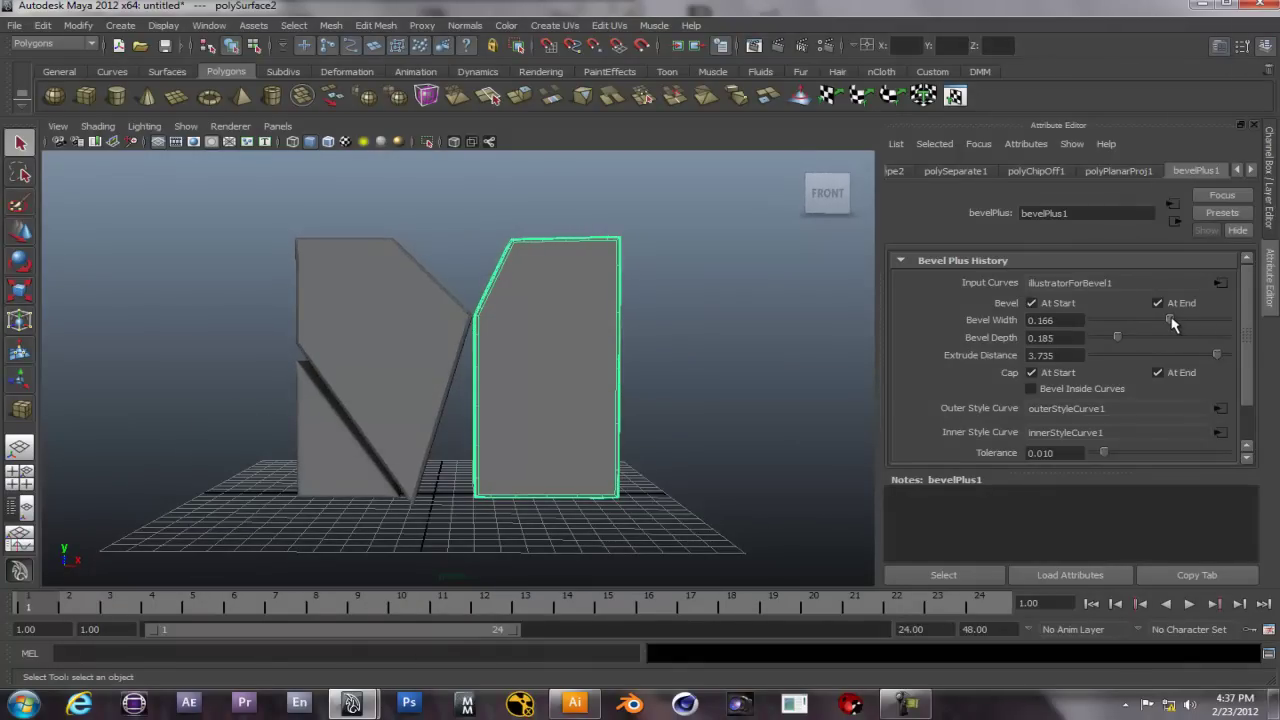
{"action": "left_click", "coordinate": [327, 458]}
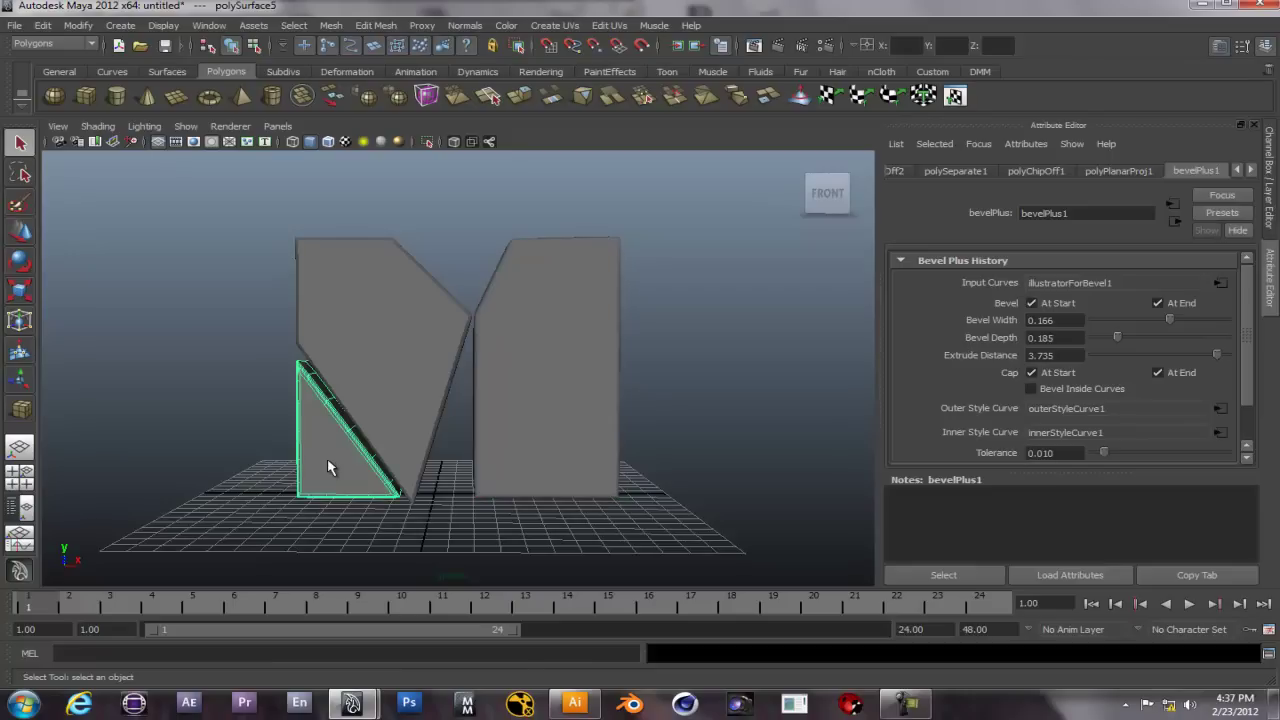
{"action": "key", "text": "w"}
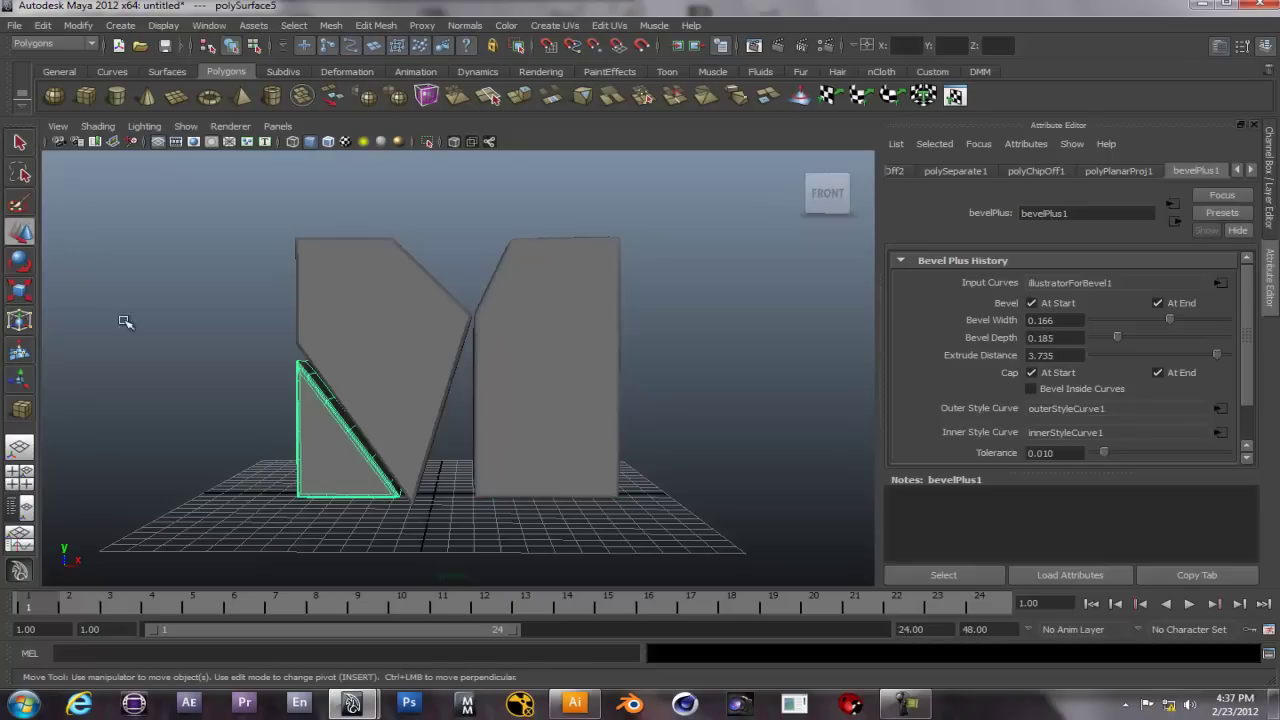
- Raise the right block's pivot up along Y onto the block
{"action": "scroll", "coordinate": [401, 480], "scroll_direction": "down", "scroll_amount": 5}
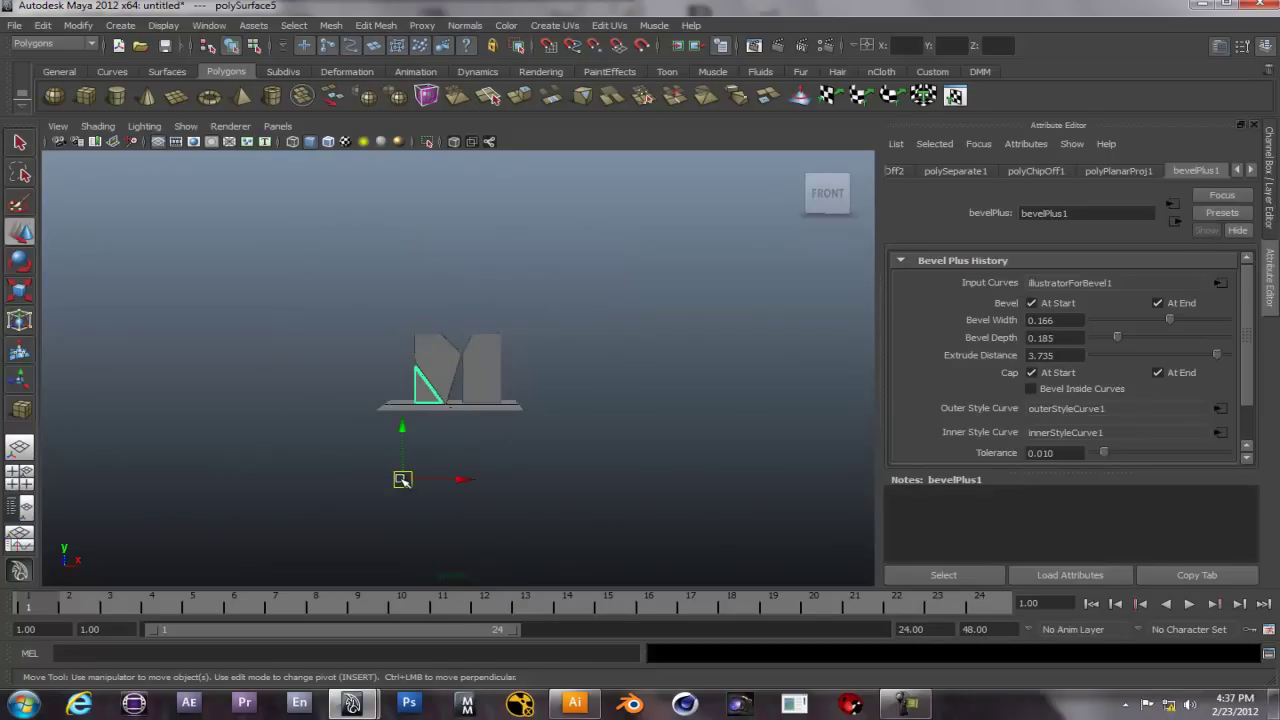
{"action": "key", "text": "ctrl+z"}
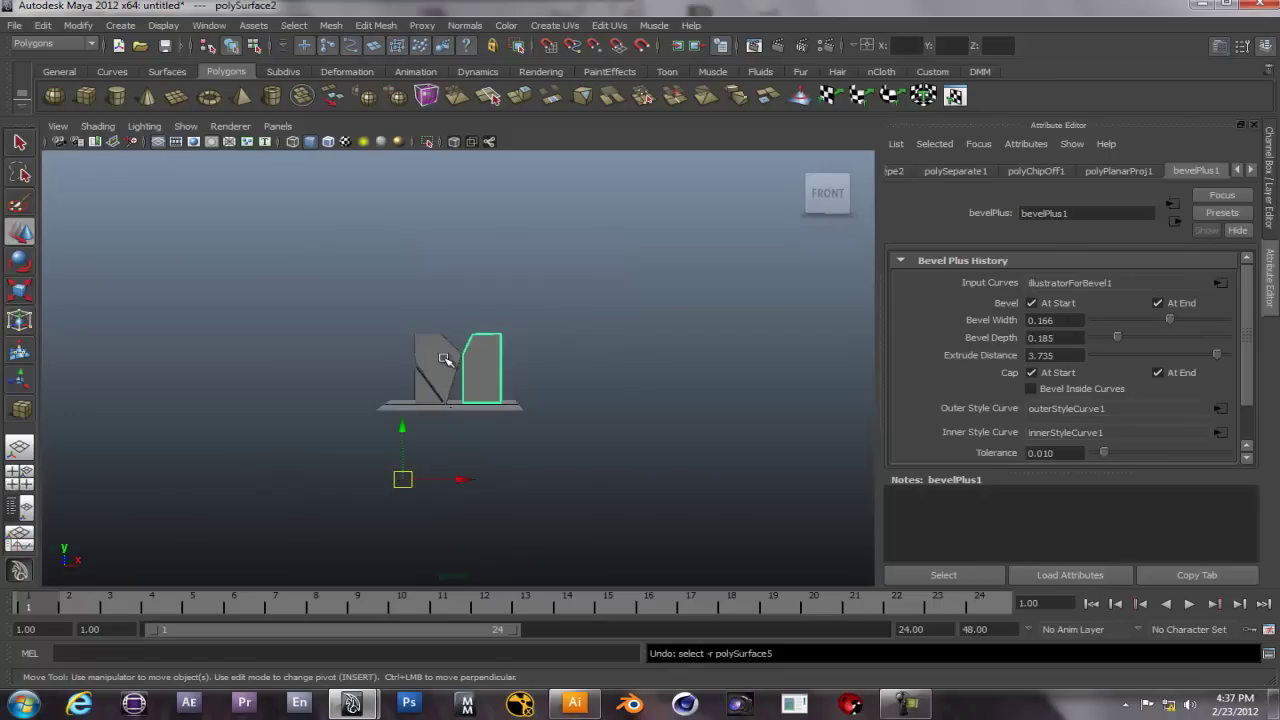
{"action": "key", "text": "Insert"}
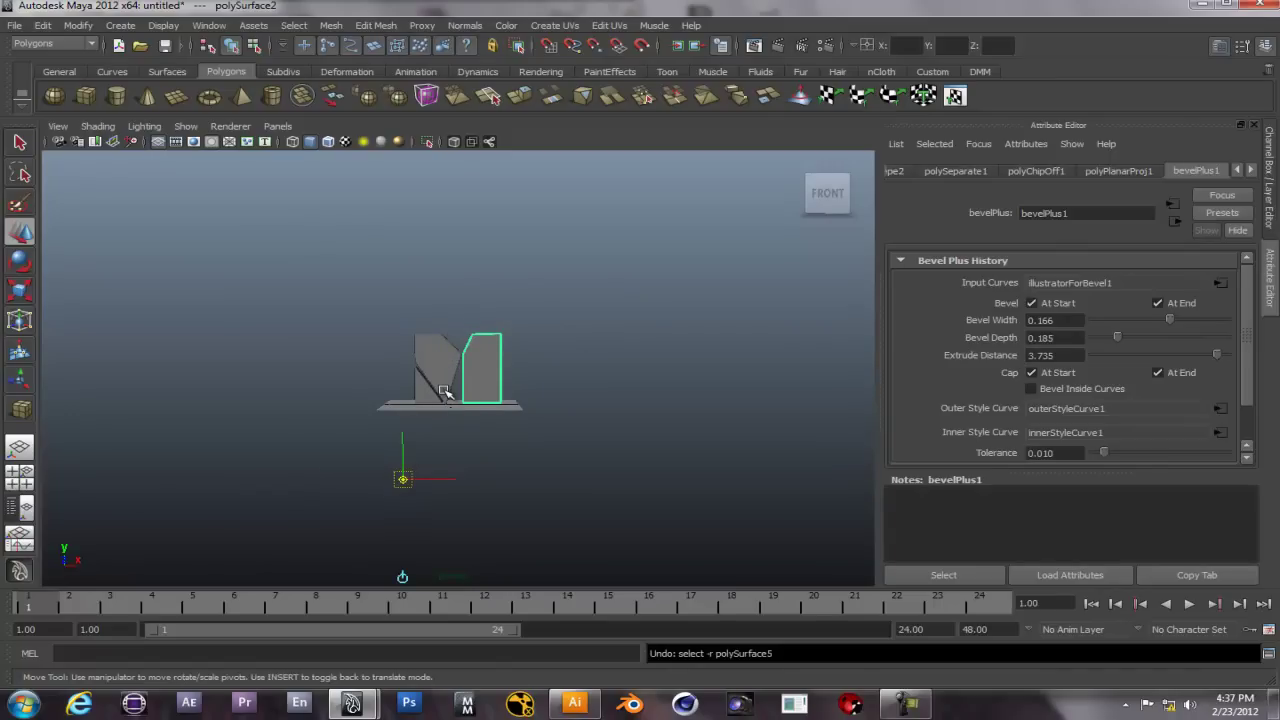
{"action": "left_click_drag", "start_coordinate": [404, 449], "coordinate": [400, 357]}
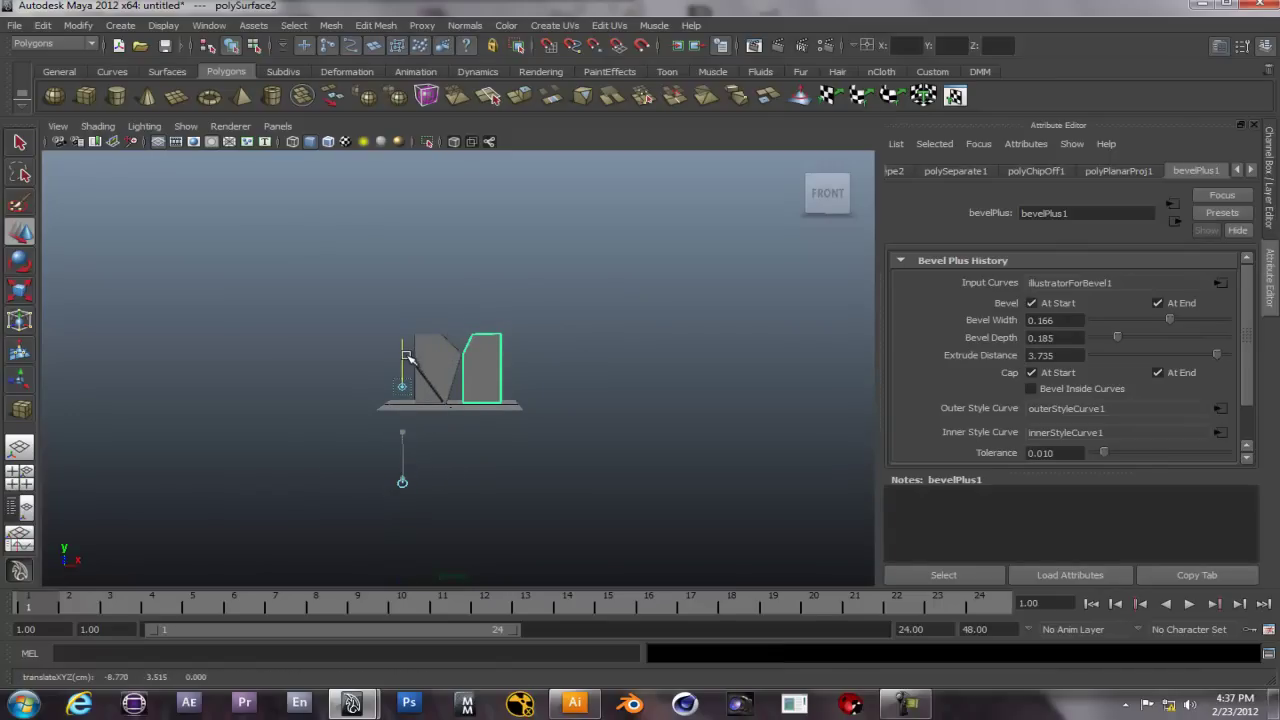
- Move the left M piece's pivot up onto the piece
{"action": "left_click_drag", "start_coordinate": [446, 480], "coordinate": [385, 484], "text": "alt"}
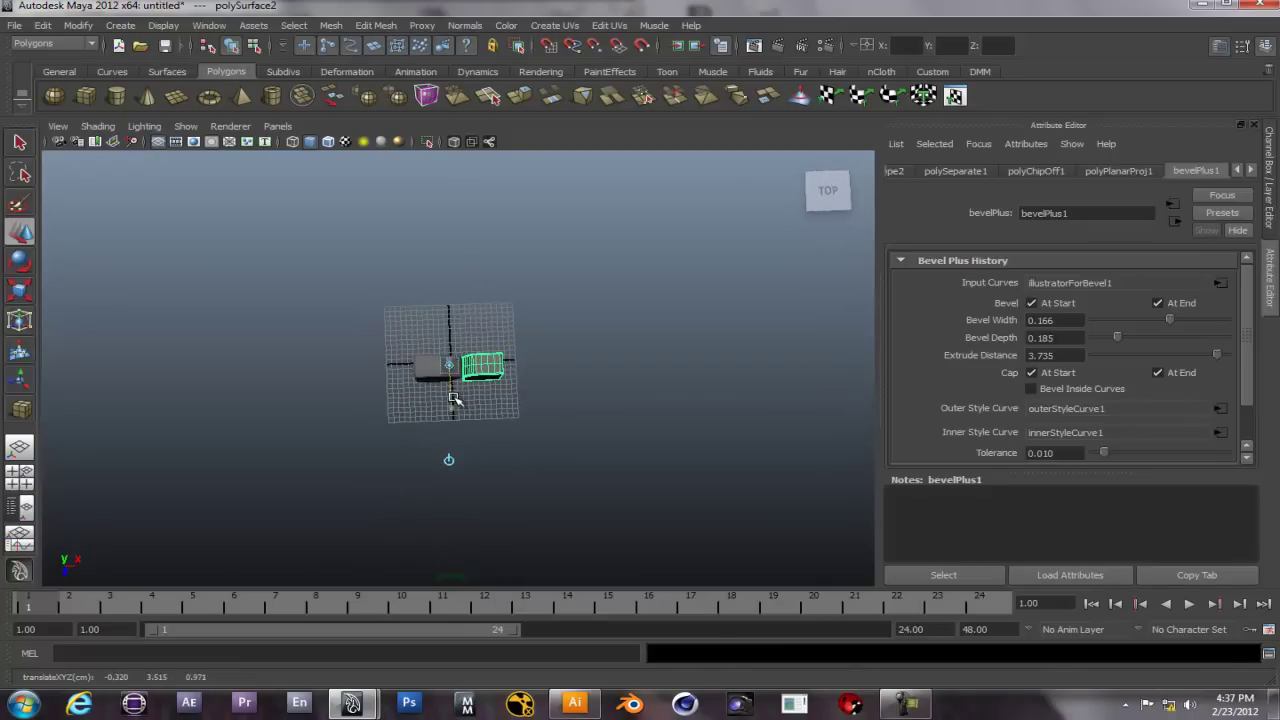
{"action": "left_click_drag", "start_coordinate": [443, 470], "coordinate": [433, 358], "text": "alt"}
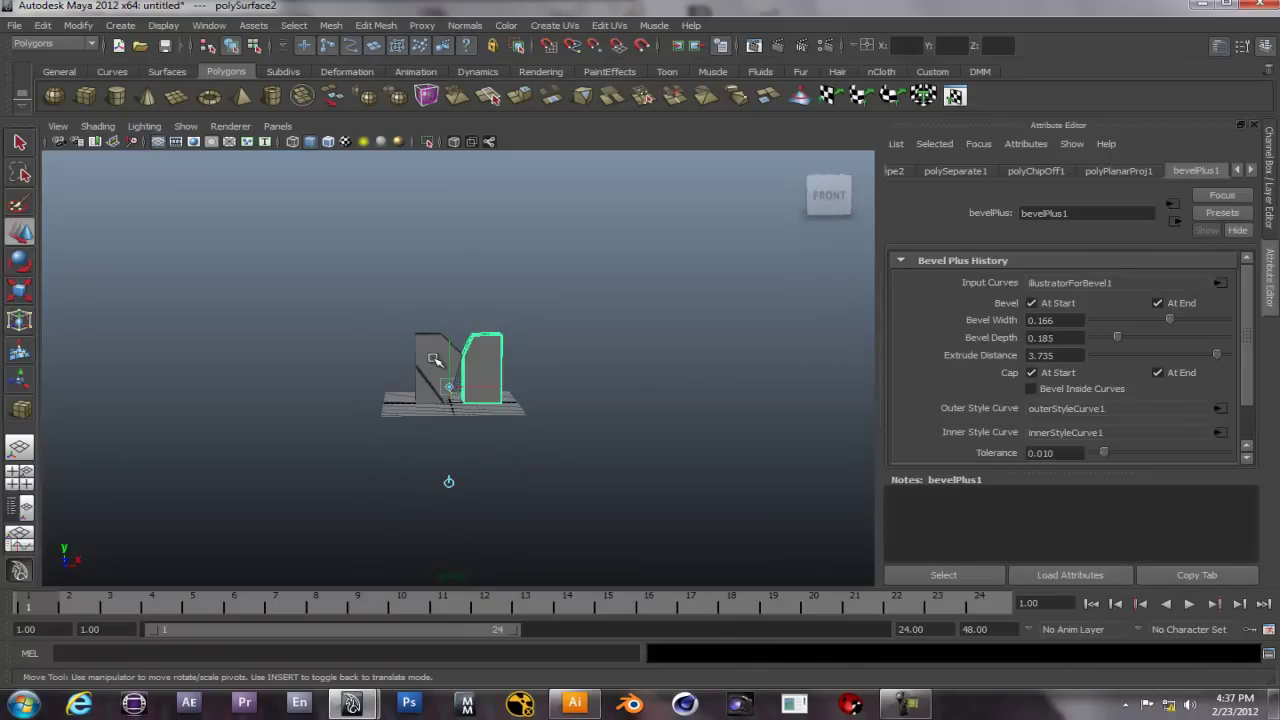
{"action": "left_click", "coordinate": [433, 358]}
{"action": "left_click", "coordinate": [485, 360]}
{"action": "left_click_drag", "start_coordinate": [476, 391], "coordinate": [483, 497], "text": "alt"}
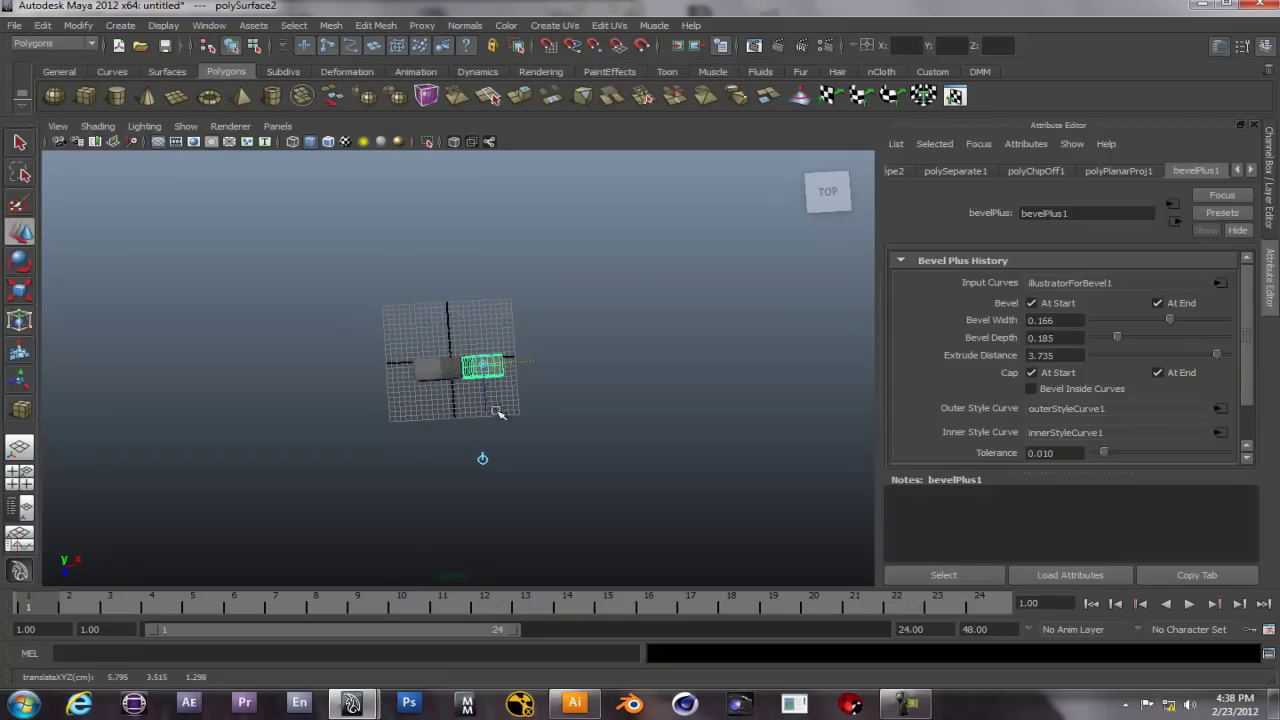
{"action": "left_click_drag", "start_coordinate": [471, 440], "coordinate": [499, 341], "text": "alt"}
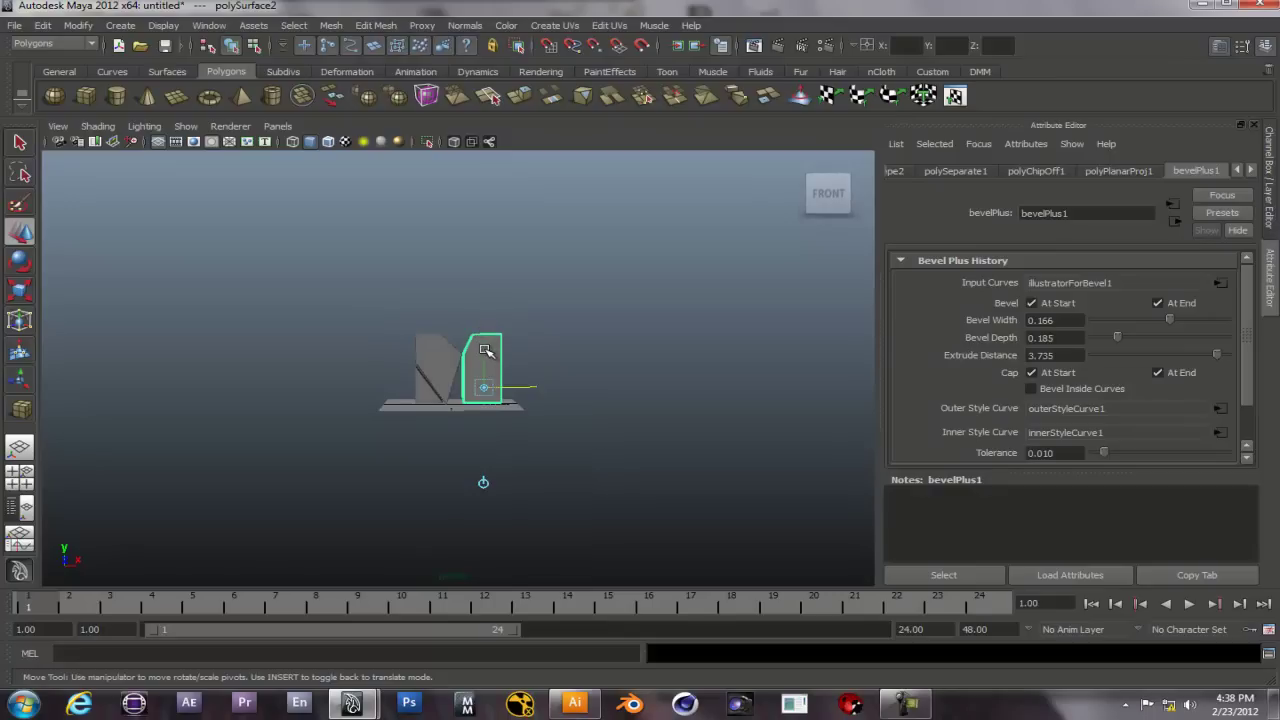
{"action": "left_click", "coordinate": [446, 362]}
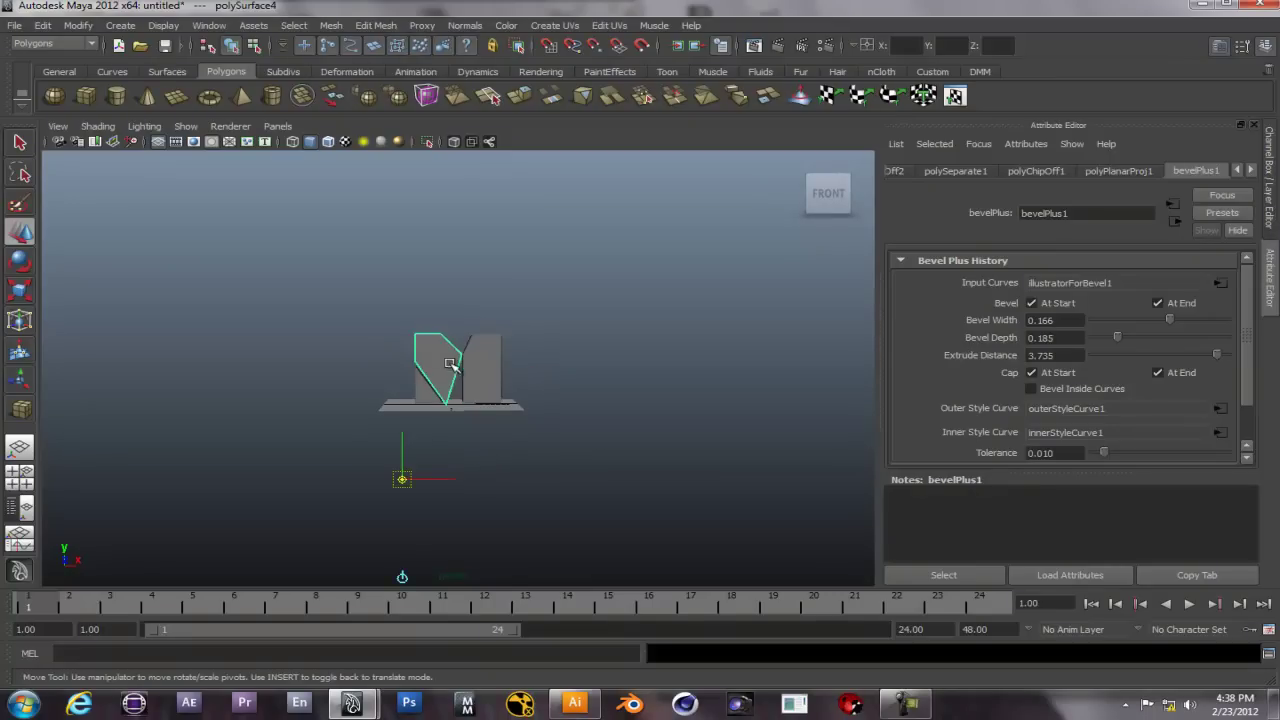
{"action": "mouse_move", "coordinate": [405, 463]}
{"action": "left_mouse_down"}
{"action": "mouse_move", "coordinate": [406, 342]}
{"action": "mouse_move", "coordinate": [422, 366]}
{"action": "mouse_move", "coordinate": [466, 368]}
{"action": "mouse_move", "coordinate": [403, 511]}
{"action": "mouse_move", "coordinate": [403, 480]}
{"action": "left_mouse_up"}
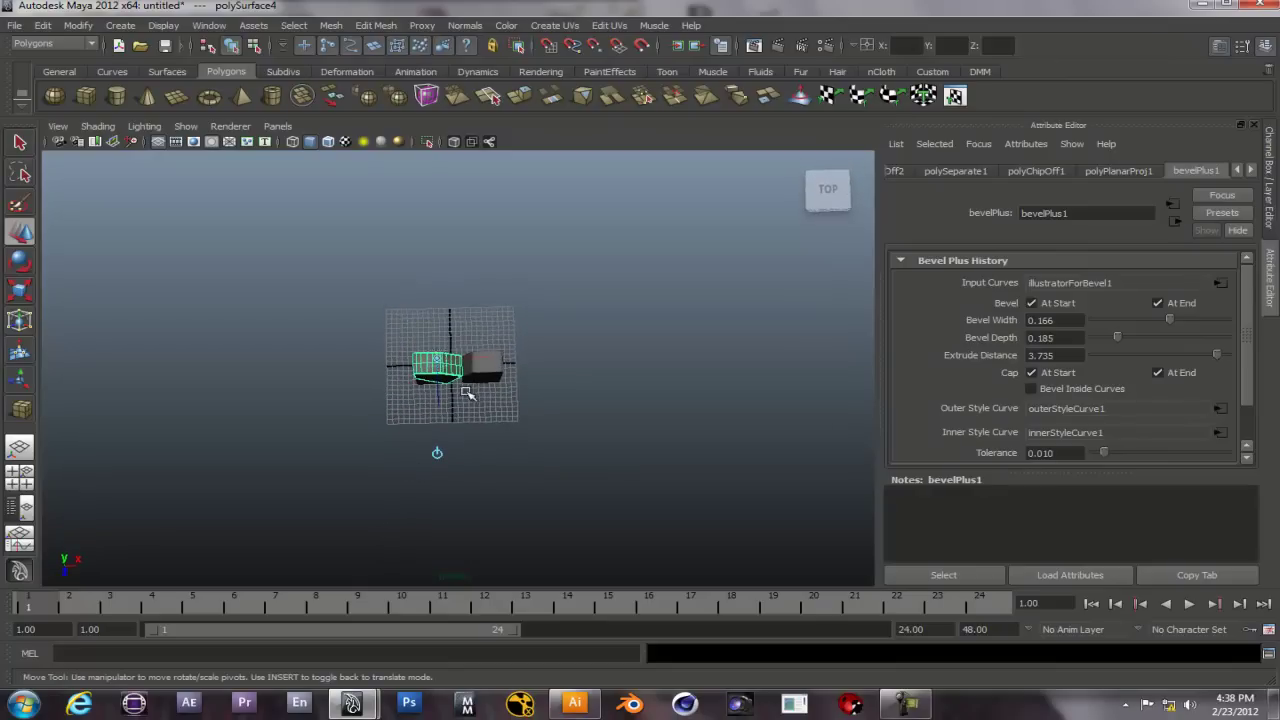
- Raise the small triangle piece's pivot to its own lower corner
{"action": "left_click_drag", "start_coordinate": [458, 432], "coordinate": [475, 337], "text": "alt"}
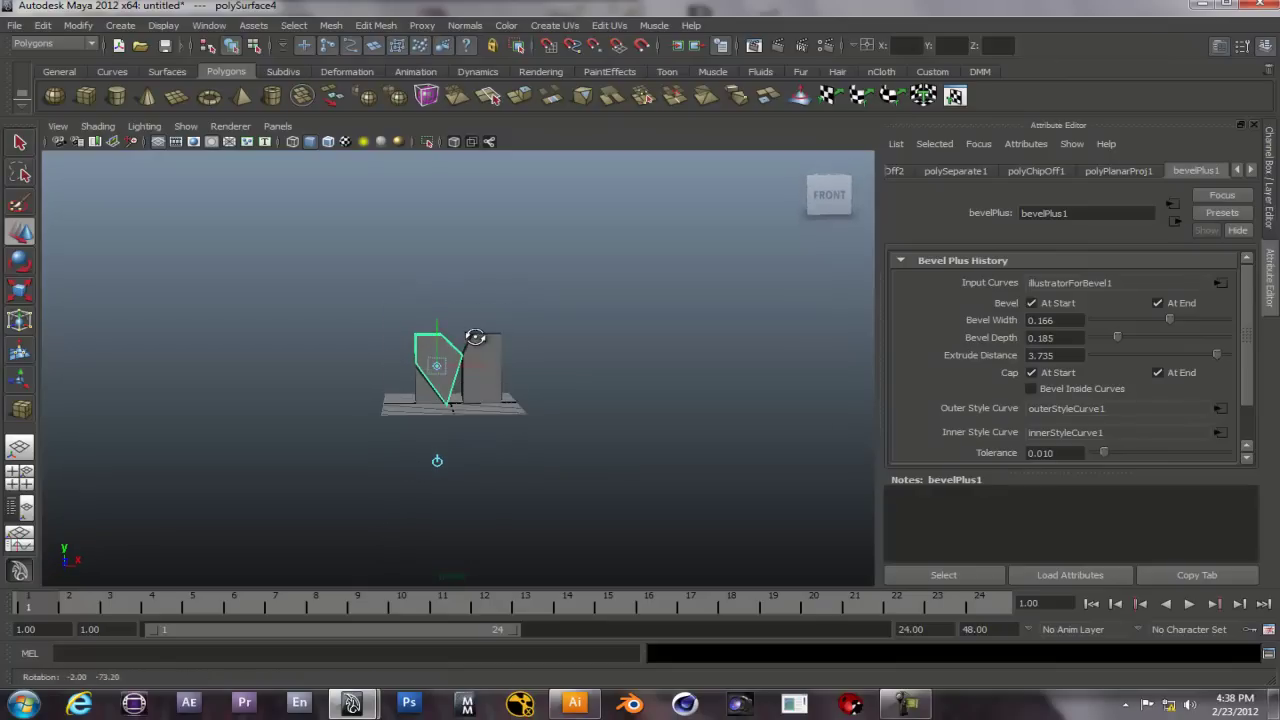
{"action": "left_click", "coordinate": [425, 398]}
{"action": "key", "text": "Insert"}
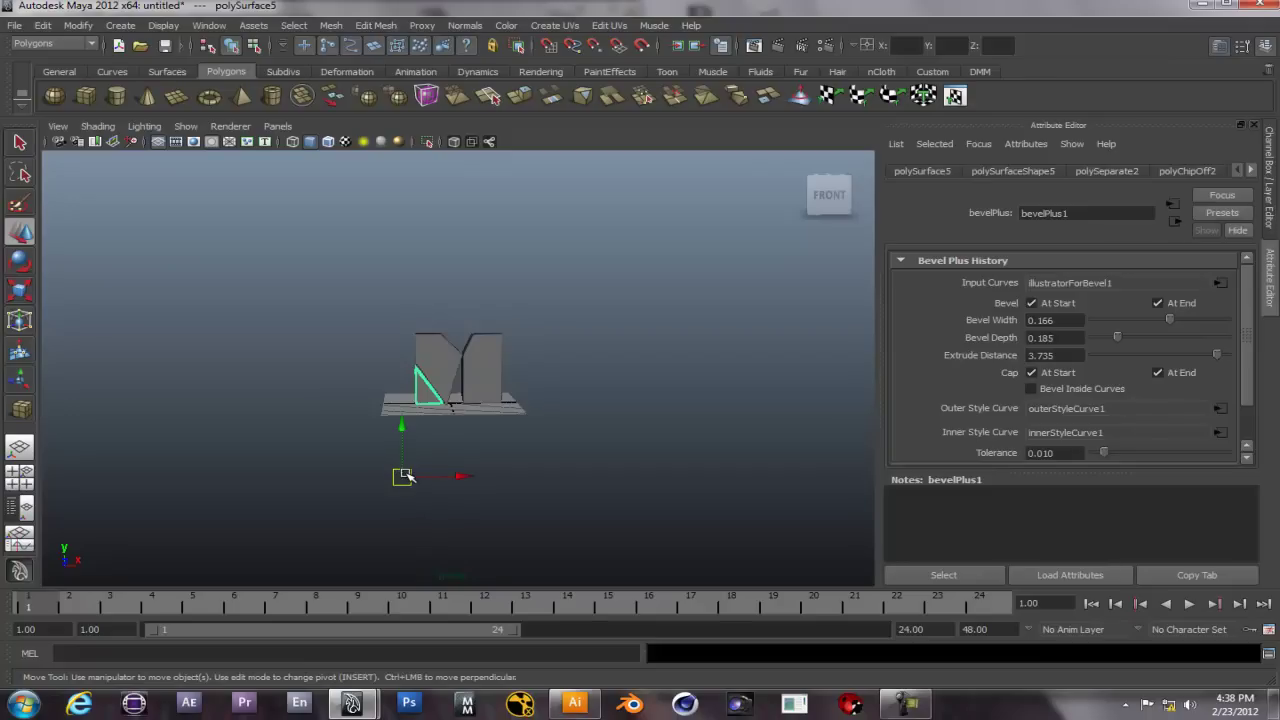
{"action": "key", "text": "Insert"}
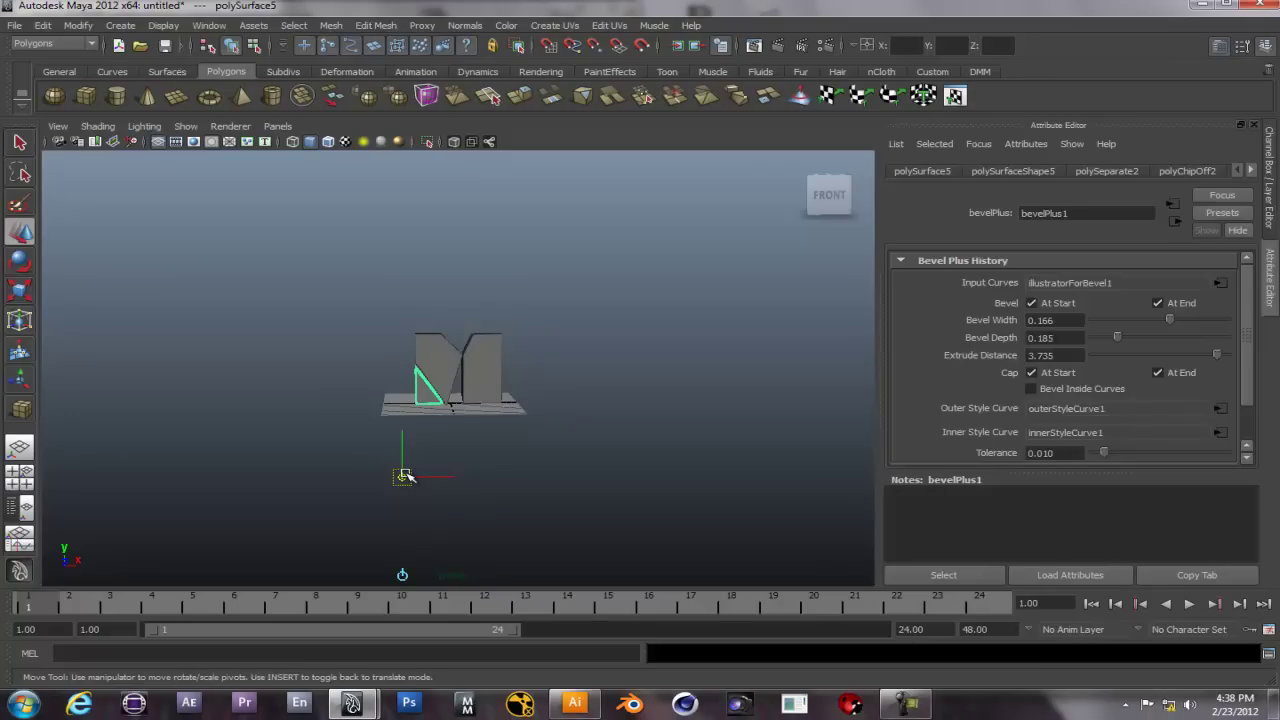
{"action": "left_click_drag", "start_coordinate": [401, 457], "coordinate": [439, 414]}
{"action": "left_click", "coordinate": [490, 370]}
- Nudge the triangle wedge slightly left toward the left M piece
{"action": "left_click", "coordinate": [439, 457]}
{"action": "left_click_drag", "start_coordinate": [437, 463], "coordinate": [429, 371], "text": "alt"}
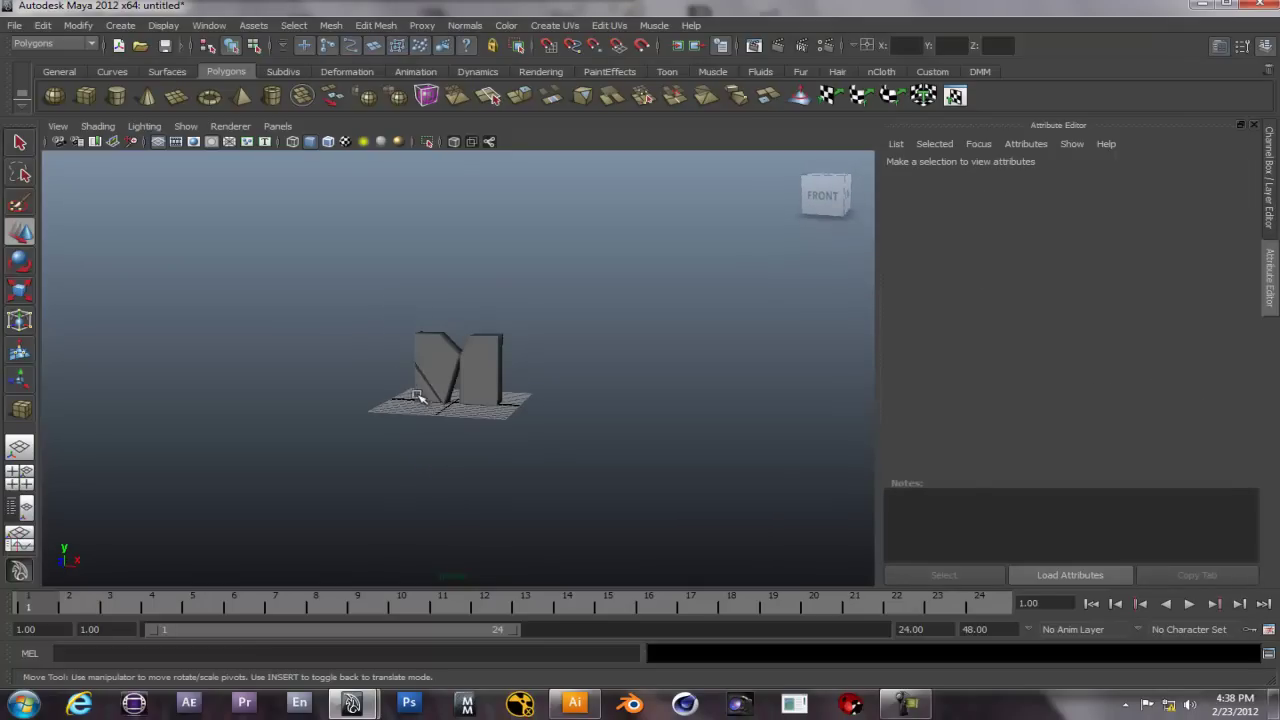
{"action": "left_click", "coordinate": [424, 392]}
{"action": "scroll", "coordinate": [430, 388], "scroll_direction": "up", "scroll_amount": 3}
{"action": "key", "text": "Insert"}
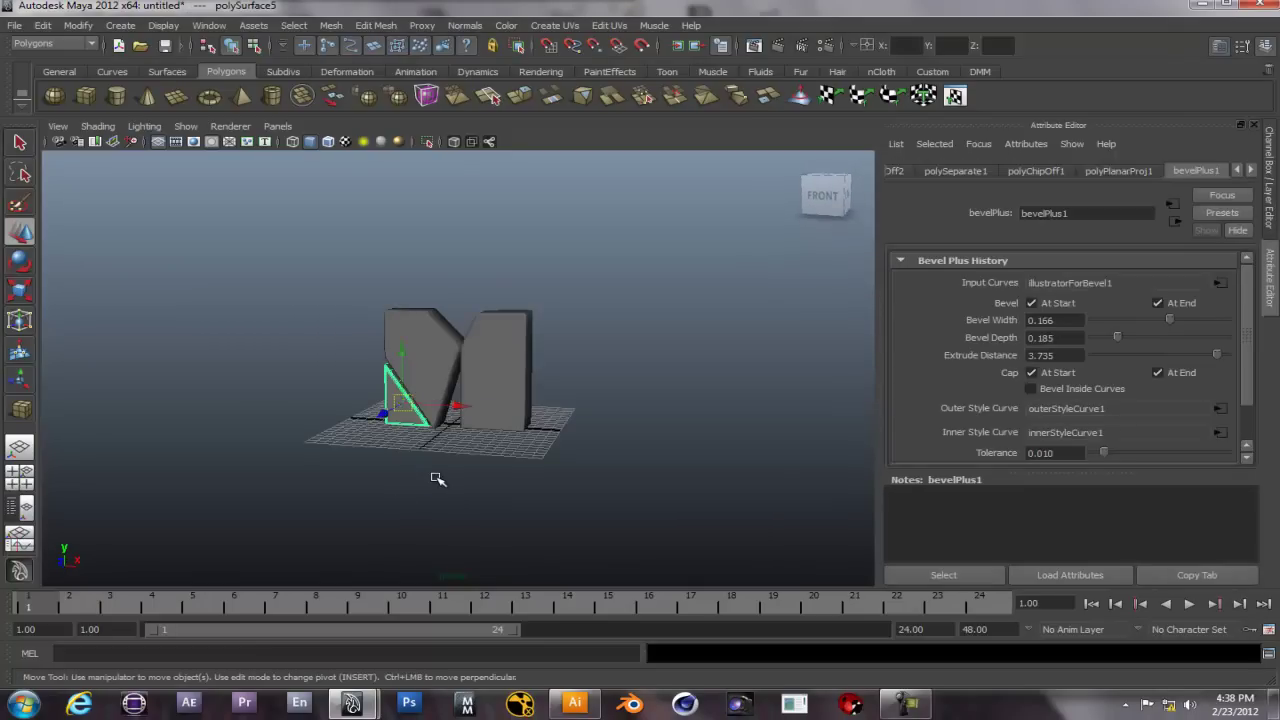
{"action": "scroll", "coordinate": [409, 423], "scroll_direction": "up", "scroll_amount": 5}
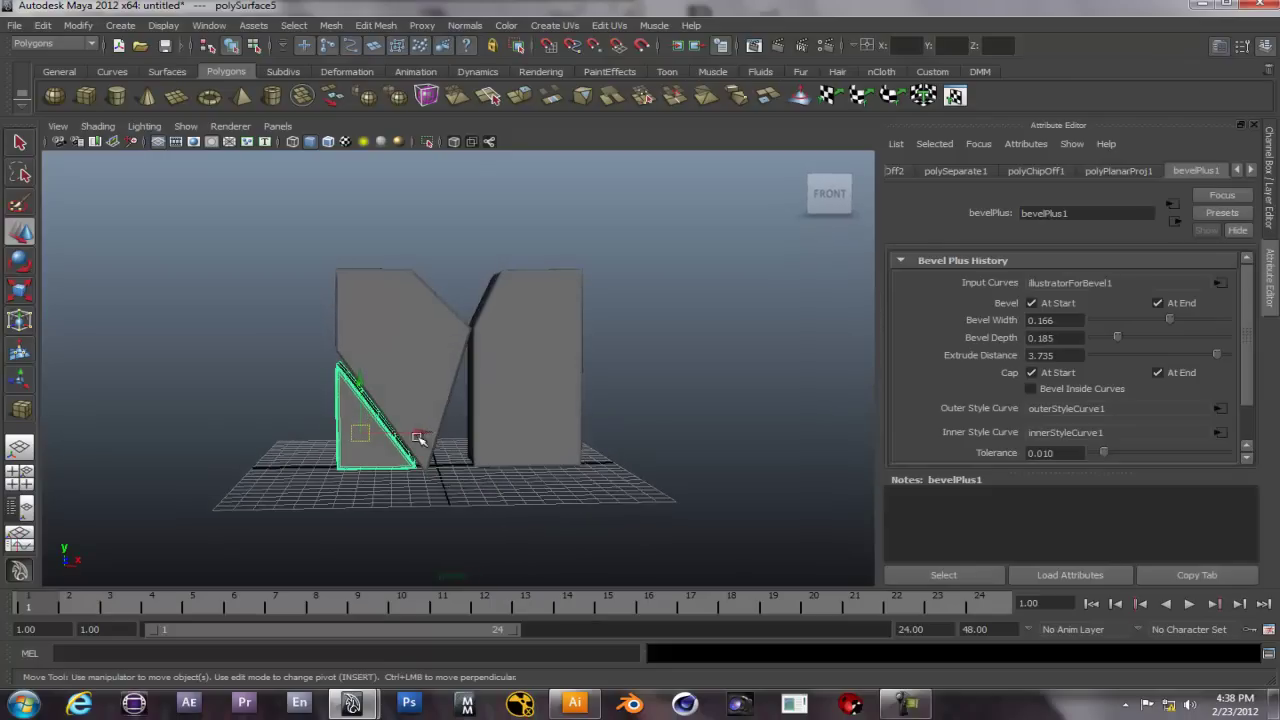
{"action": "left_click_drag", "start_coordinate": [430, 434], "coordinate": [426, 435]}
- Shift the left M piece slightly sideways and nudge the triangle along X
{"action": "left_click", "coordinate": [425, 371]}
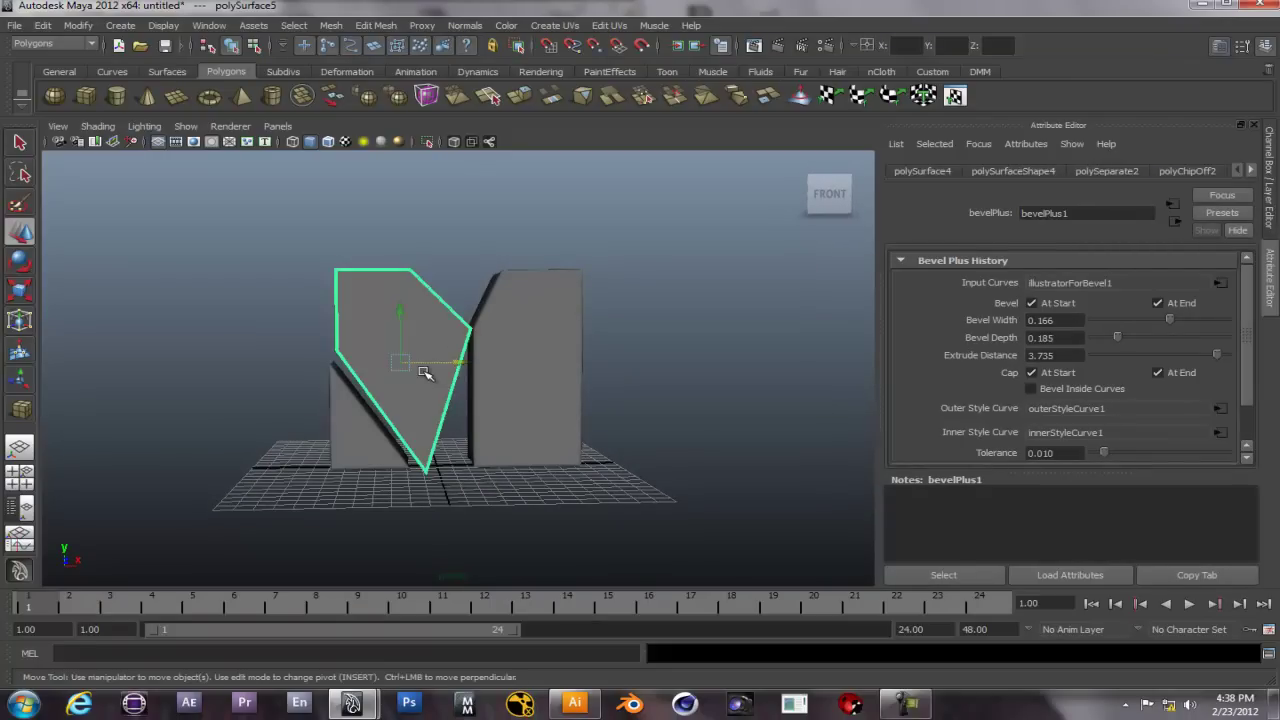
{"action": "left_click_drag", "start_coordinate": [455, 363], "coordinate": [459, 364]}
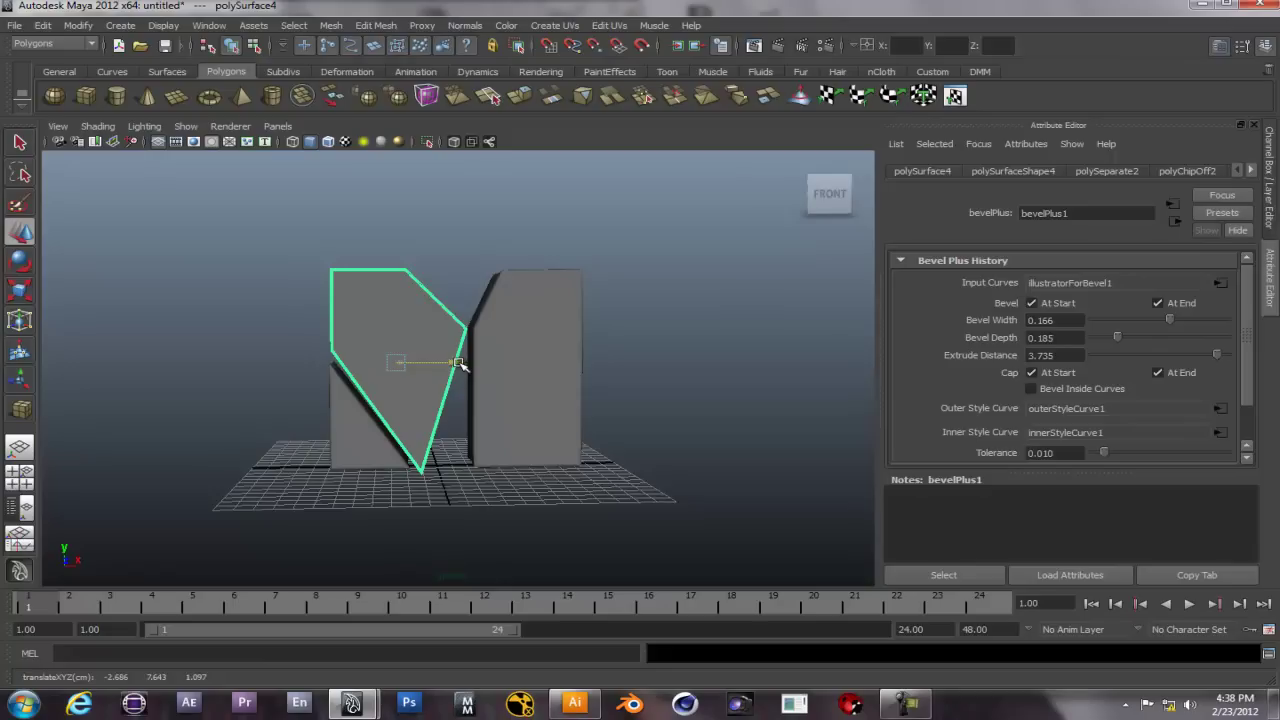
{"action": "left_click", "coordinate": [355, 440]}
{"action": "left_click_drag", "start_coordinate": [416, 434], "coordinate": [413, 433]}
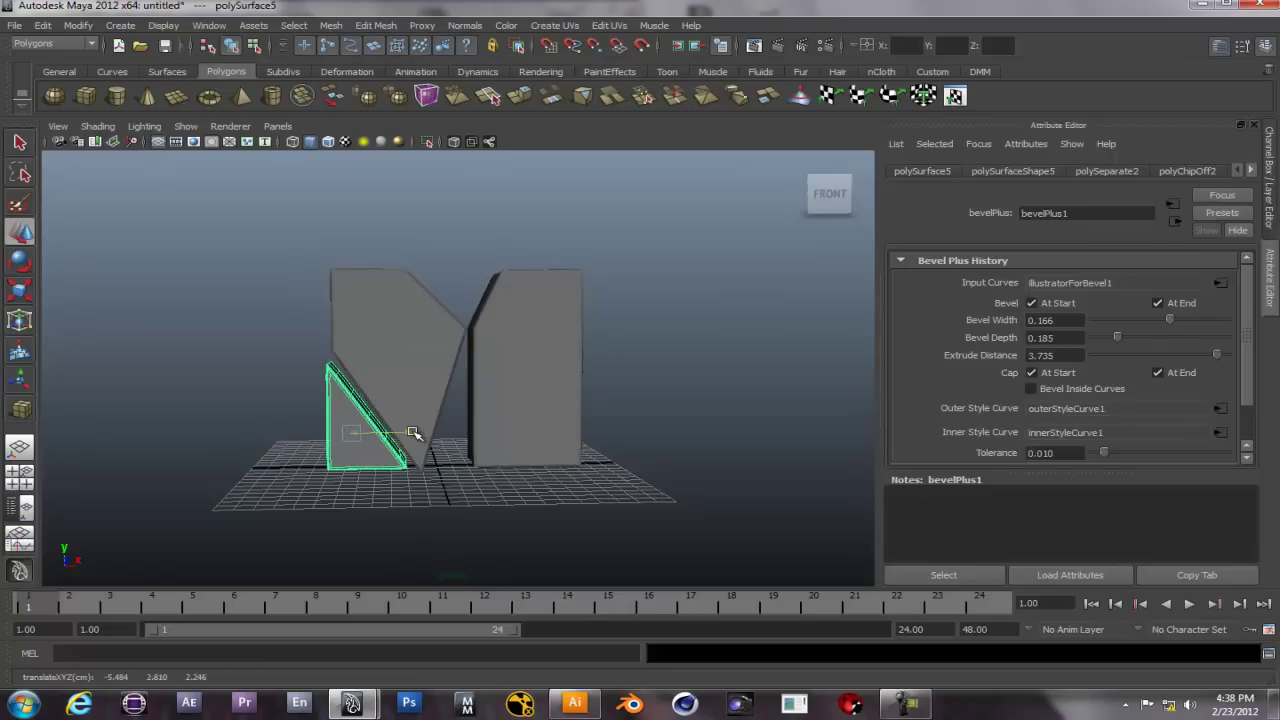
{"action": "left_click", "coordinate": [588, 432]}
- Lower the triangle wedge slightly so it fits the M's lower-left notch
{"action": "left_click_drag", "start_coordinate": [596, 522], "coordinate": [524, 531], "text": "alt"}
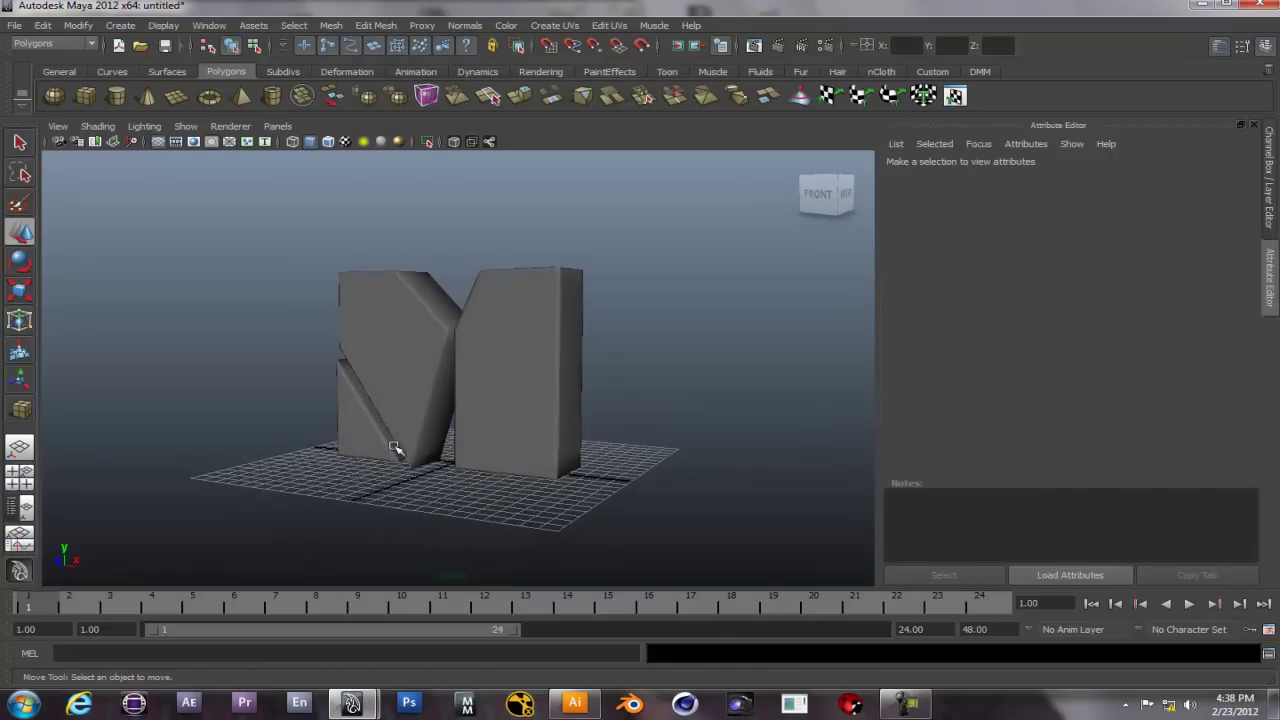
{"action": "left_click", "coordinate": [358, 437]}
{"action": "left_click_drag", "start_coordinate": [445, 537], "coordinate": [503, 517], "text": "alt"}
{"action": "left_click_drag", "start_coordinate": [352, 381], "coordinate": [353, 390]}
{"action": "left_click", "coordinate": [479, 501]}
{"action": "left_click_drag", "start_coordinate": [546, 480], "coordinate": [541, 410], "text": "alt"}
{"action": "left_click", "coordinate": [530, 381]}
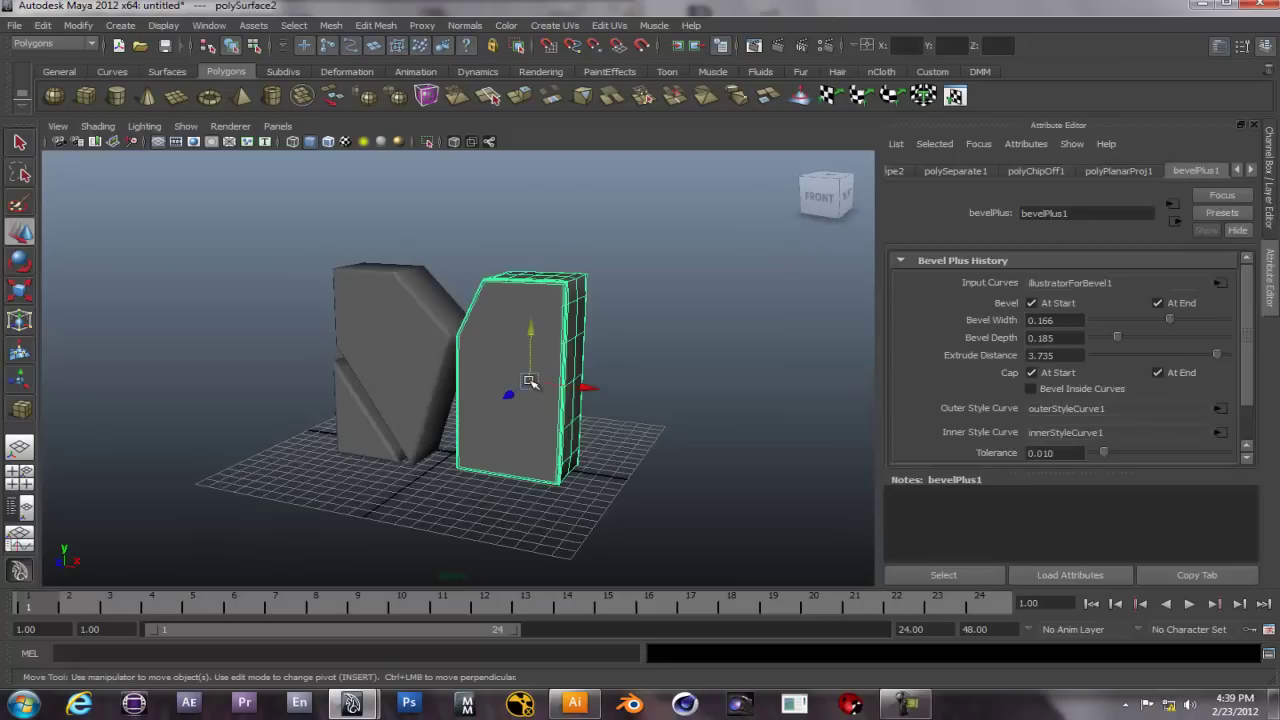
{"action": "left_click", "coordinate": [656, 375]}
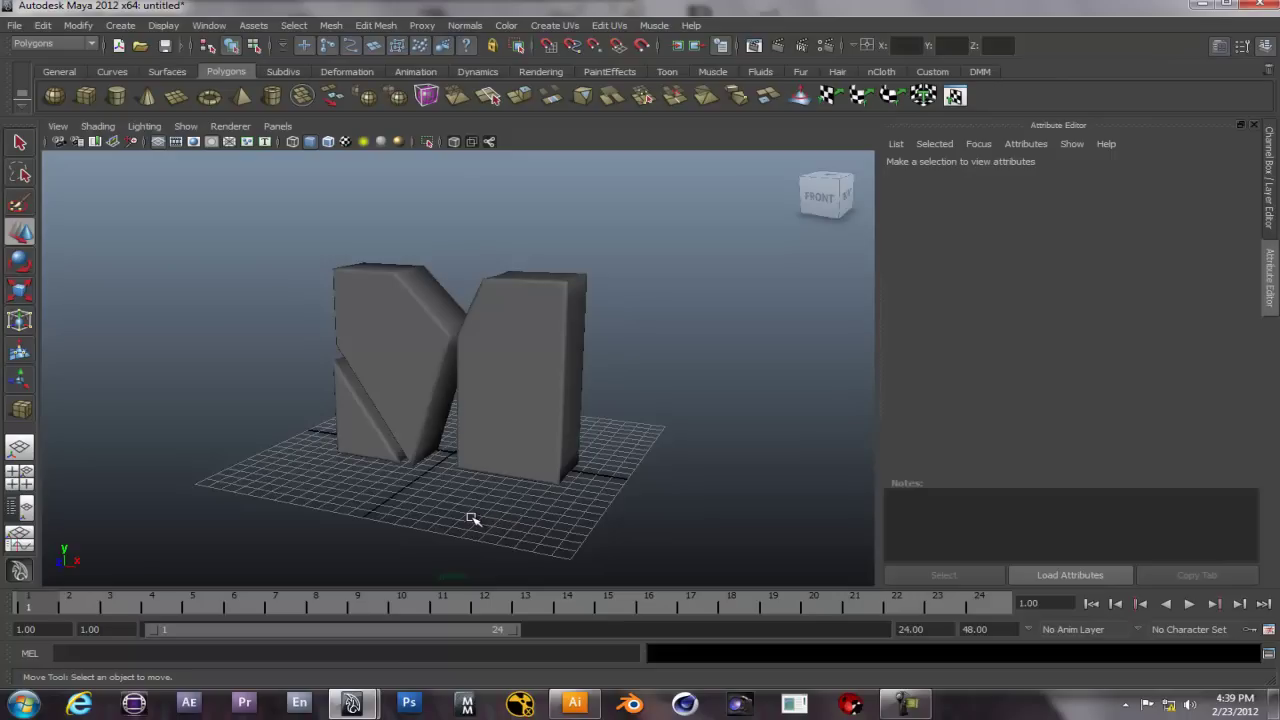
{"action": "left_click", "coordinate": [359, 426]}
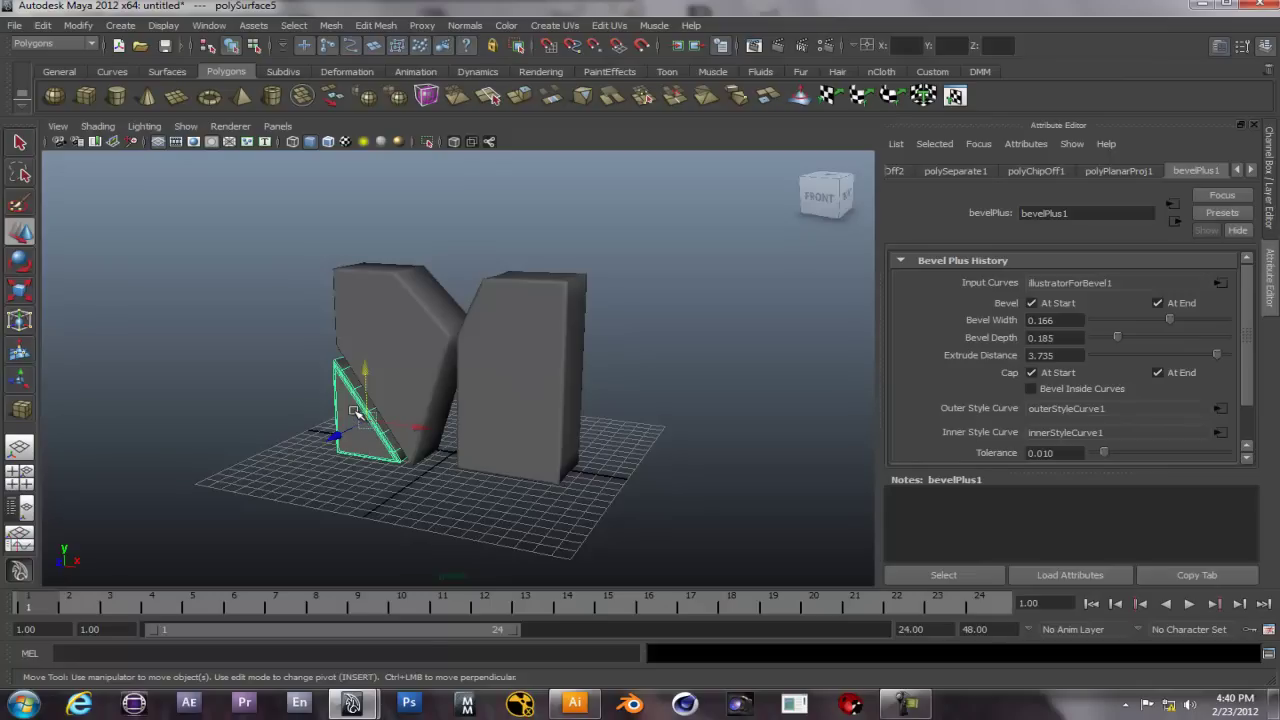
- Assign the triangle wedge a new Lambert material coloured dark blue
{"action": "right_click", "coordinate": [354, 411]}
{"action": "right_click_drag", "start_coordinate": [354, 411], "coordinate": [345, 644]}
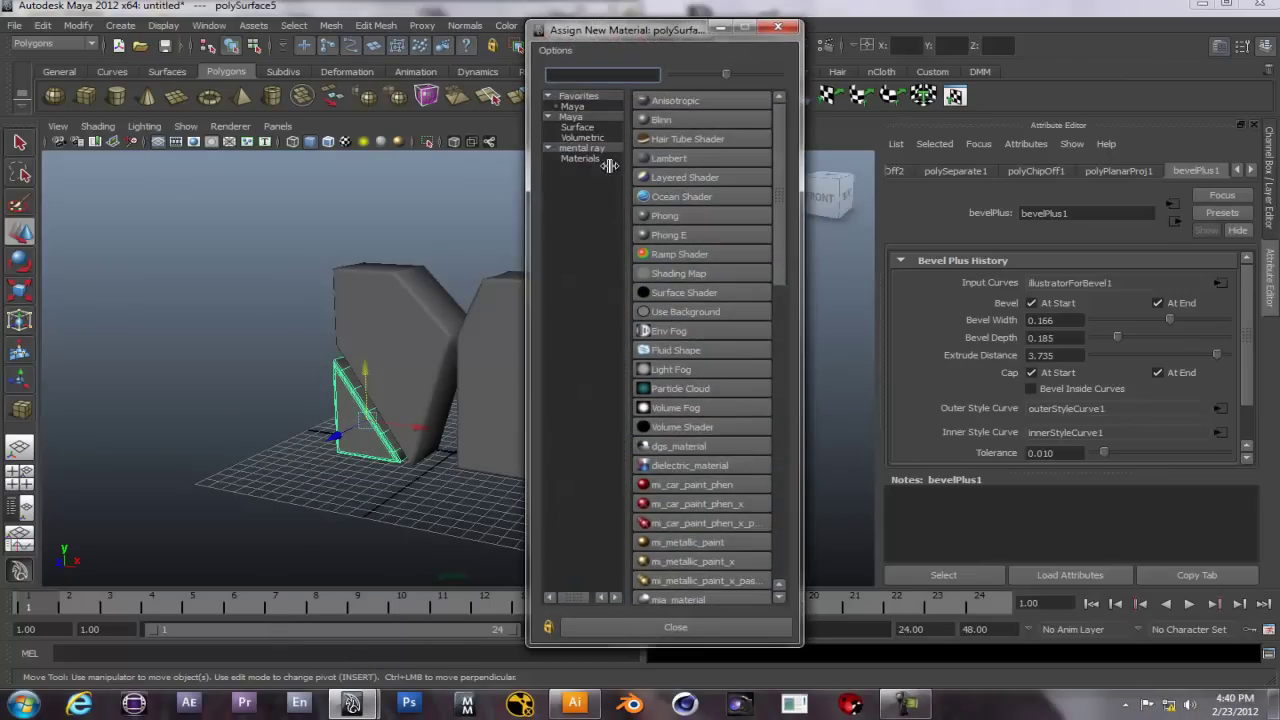
{"action": "left_click", "coordinate": [655, 163]}
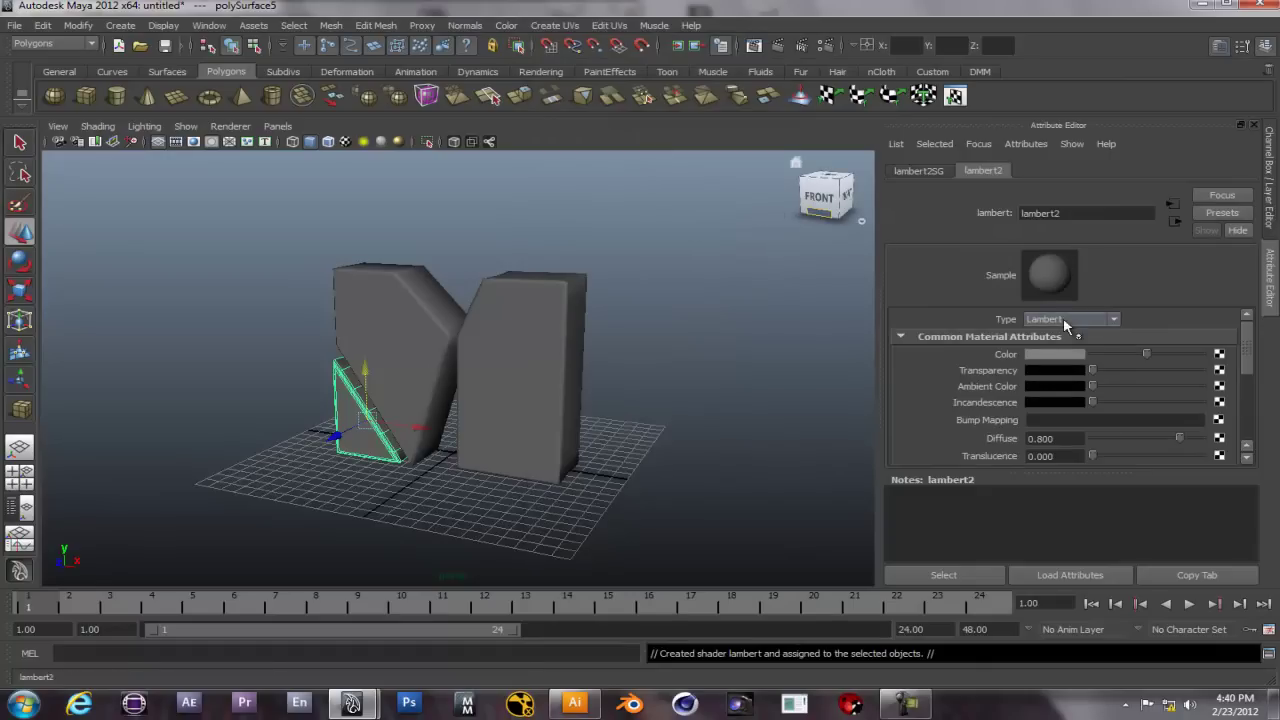
{"action": "left_click", "coordinate": [1064, 356]}
{"action": "left_click", "coordinate": [1149, 332]}
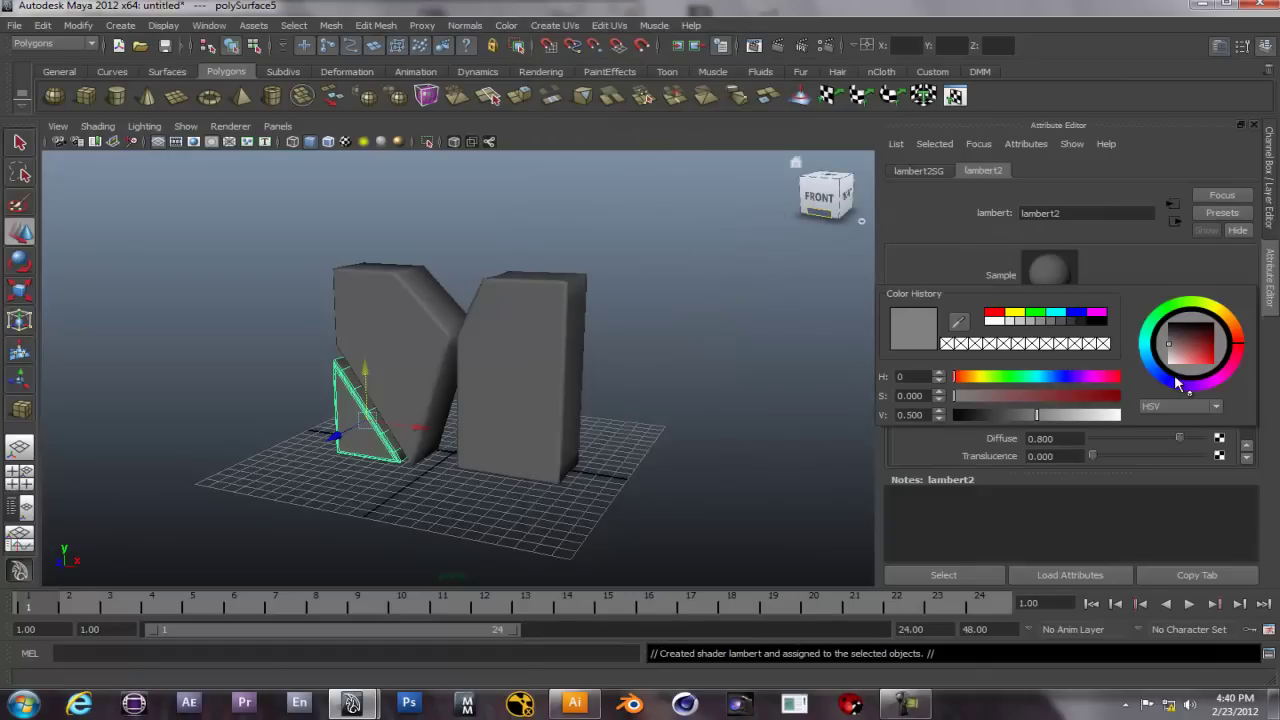
{"action": "left_click_drag", "start_coordinate": [1175, 372], "coordinate": [1209, 349]}
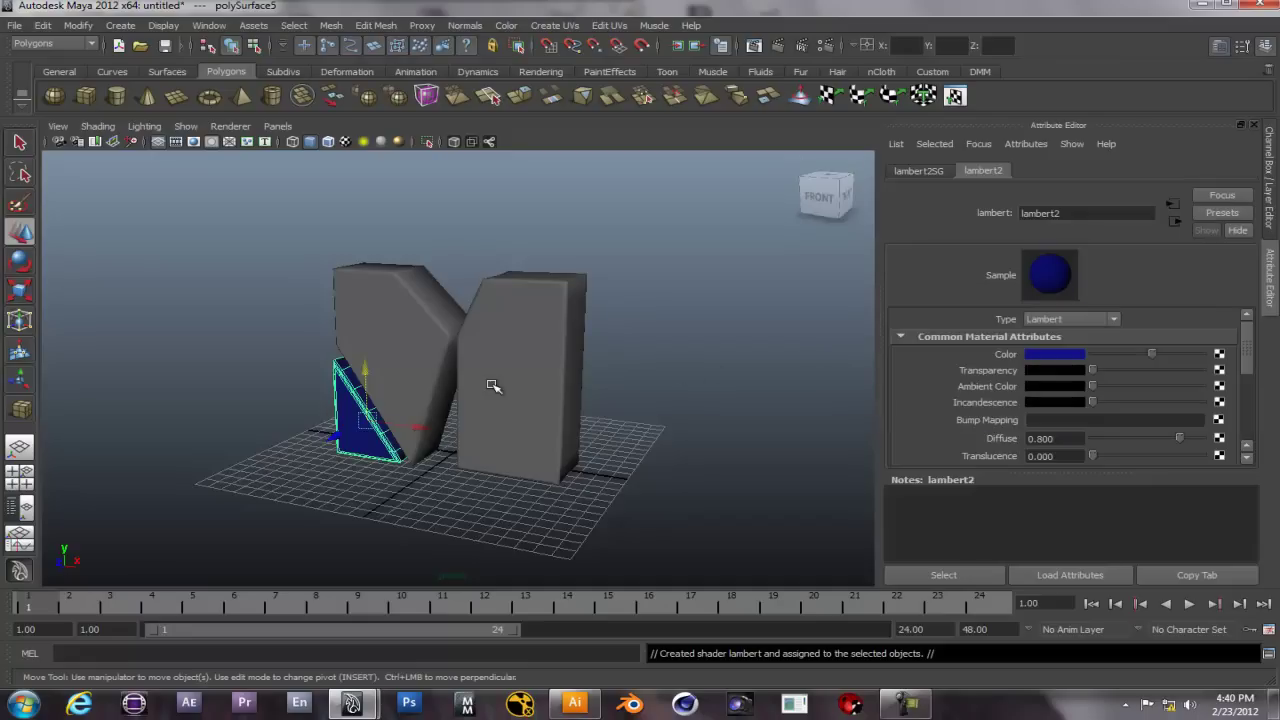
- Apply the same blue lambert2 material to the right box of the M
{"action": "left_click", "coordinate": [531, 326]}
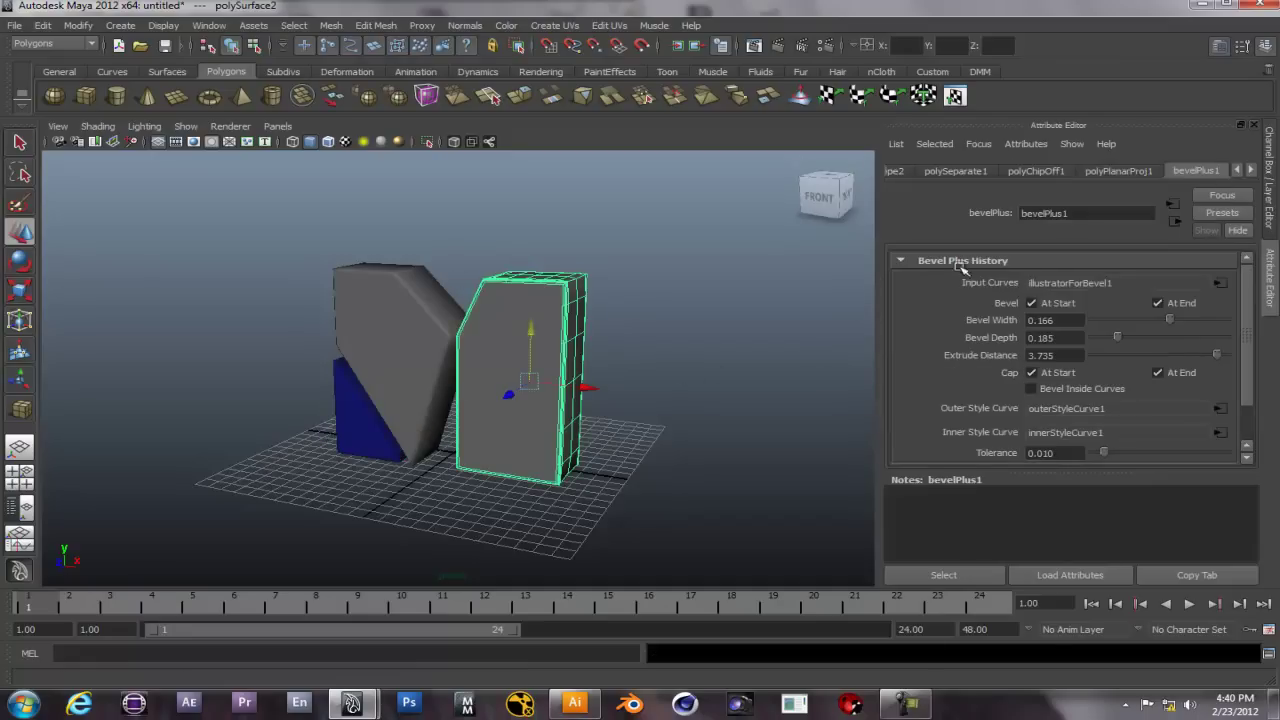
{"action": "left_click", "coordinate": [358, 427]}
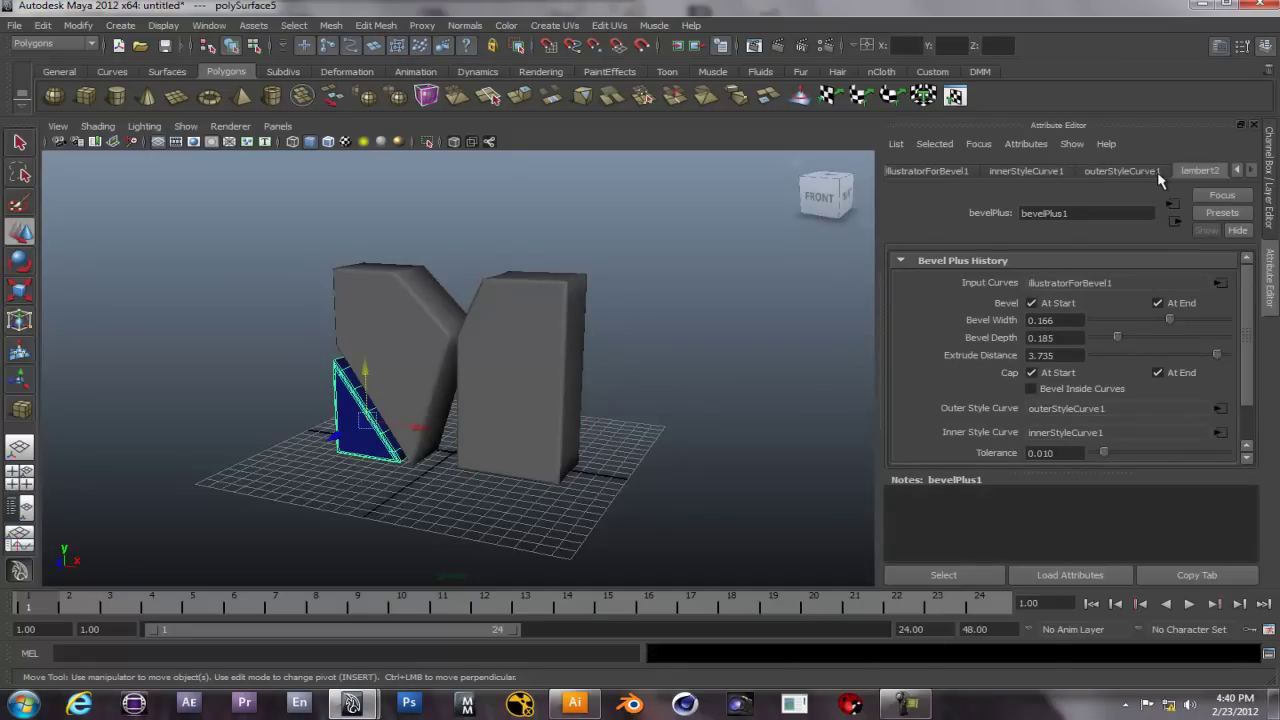
{"action": "left_click", "coordinate": [529, 366]}
{"action": "right_click_drag", "start_coordinate": [529, 370], "coordinate": [670, 656]}
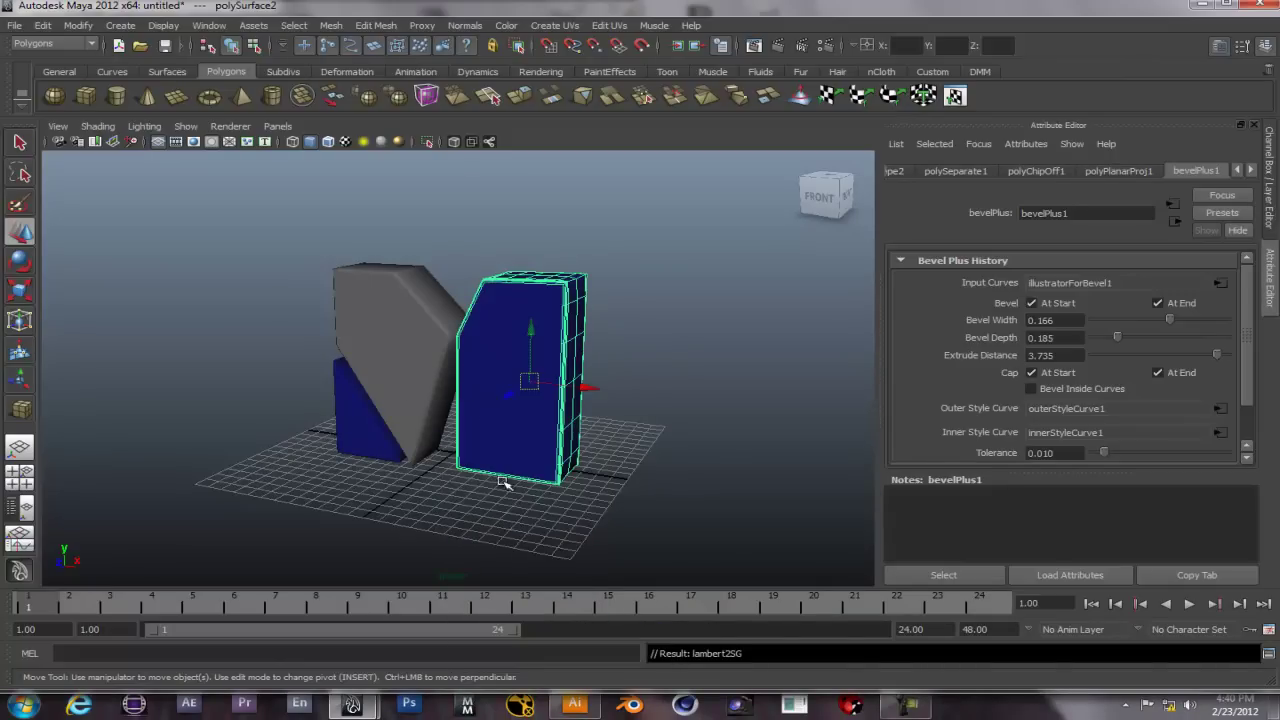
{"action": "left_click", "coordinate": [395, 318]}
- Give polySurface4 a new Lambert material in a pale, desaturated blue-violet lavender
{"action": "right_click", "coordinate": [395, 318]}
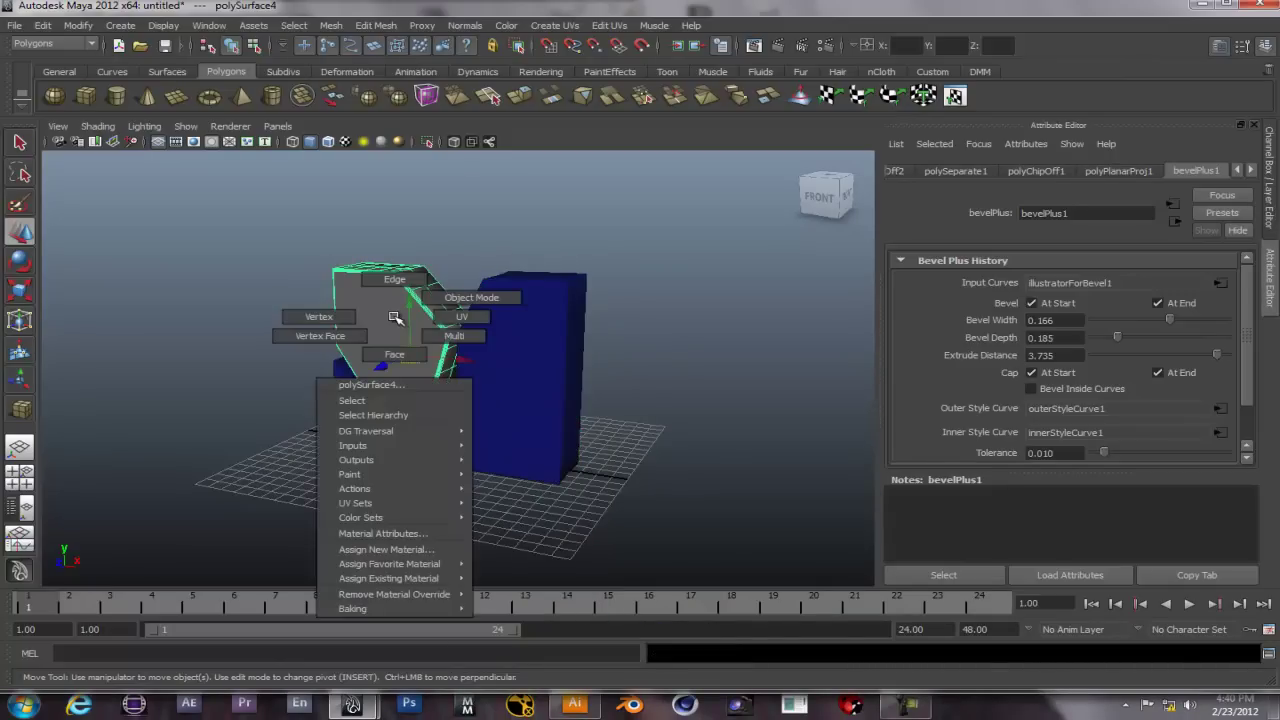
{"action": "left_click", "coordinate": [392, 548]}
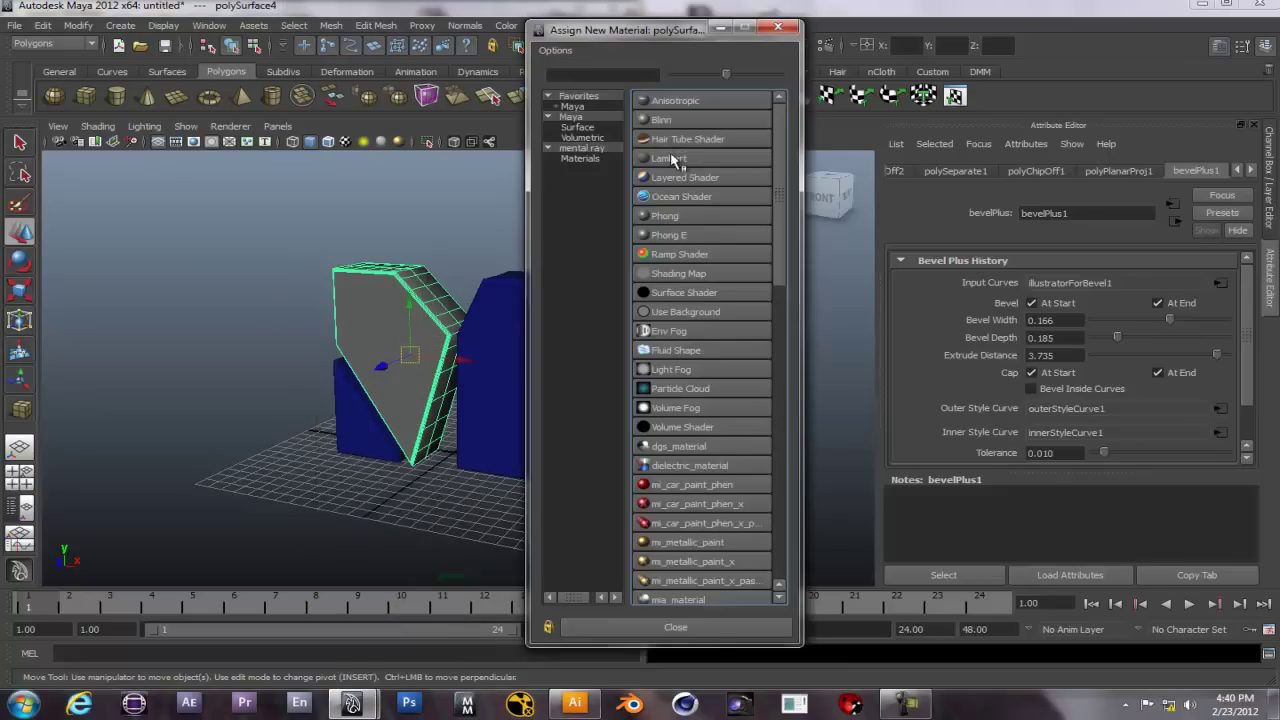
{"action": "left_click", "coordinate": [668, 158]}
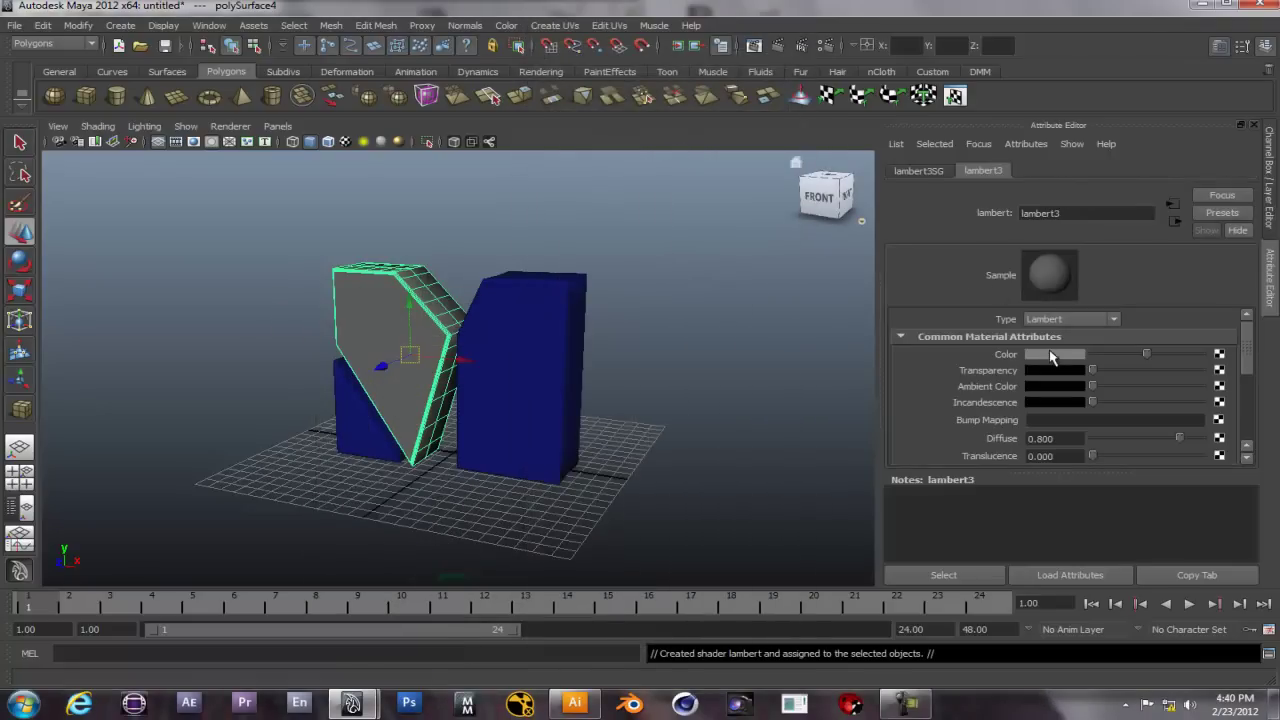
{"action": "left_click", "coordinate": [1058, 355]}
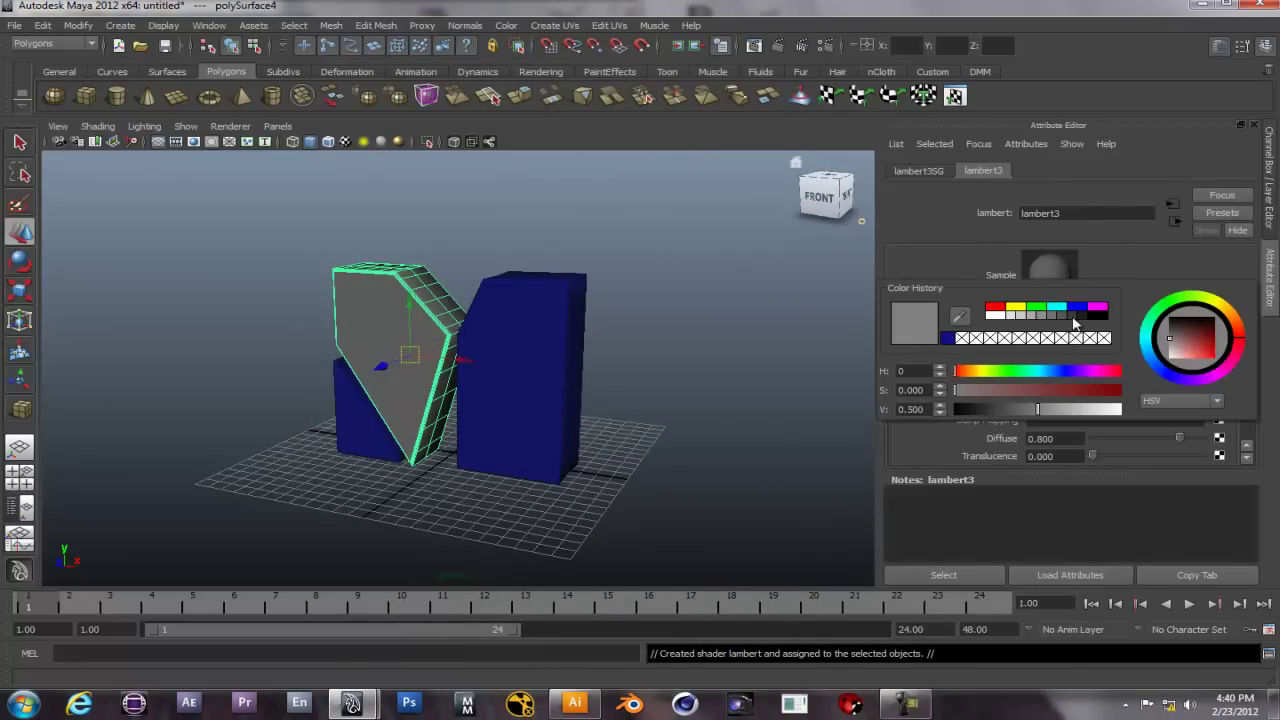
{"action": "left_click", "coordinate": [1076, 314]}
{"action": "left_click", "coordinate": [1183, 350]}
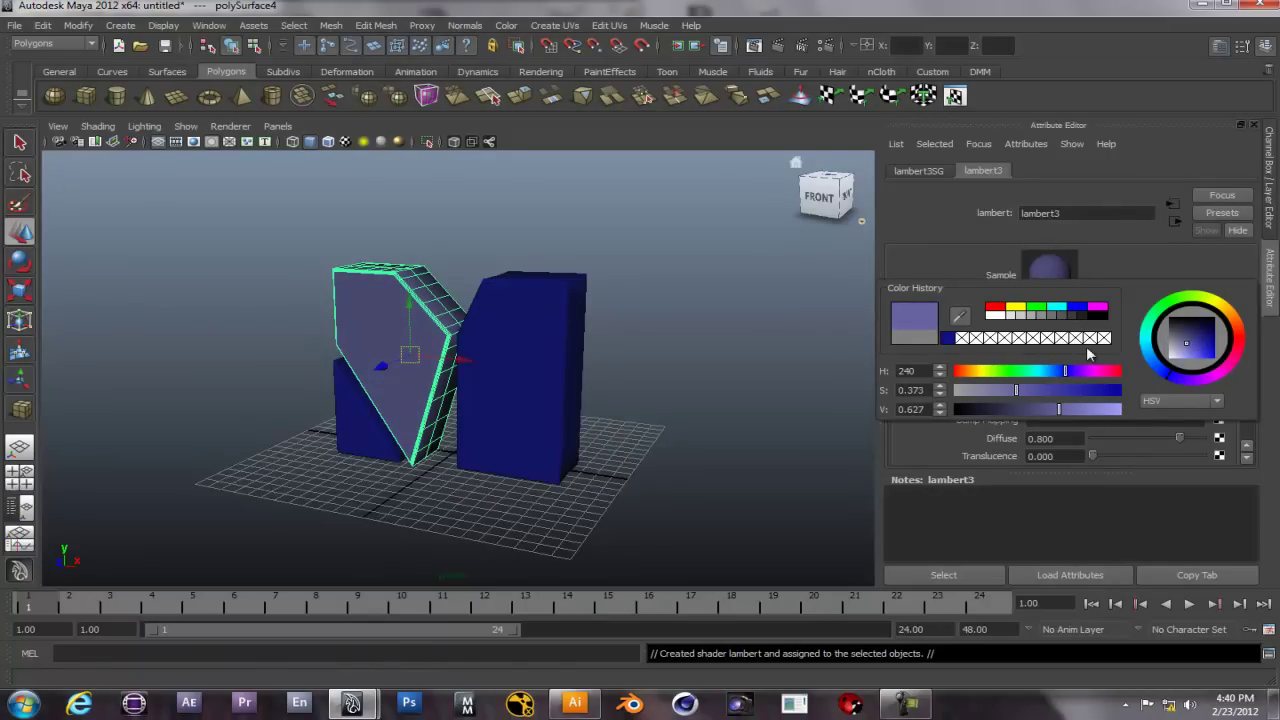
{"action": "left_click", "coordinate": [1117, 410]}
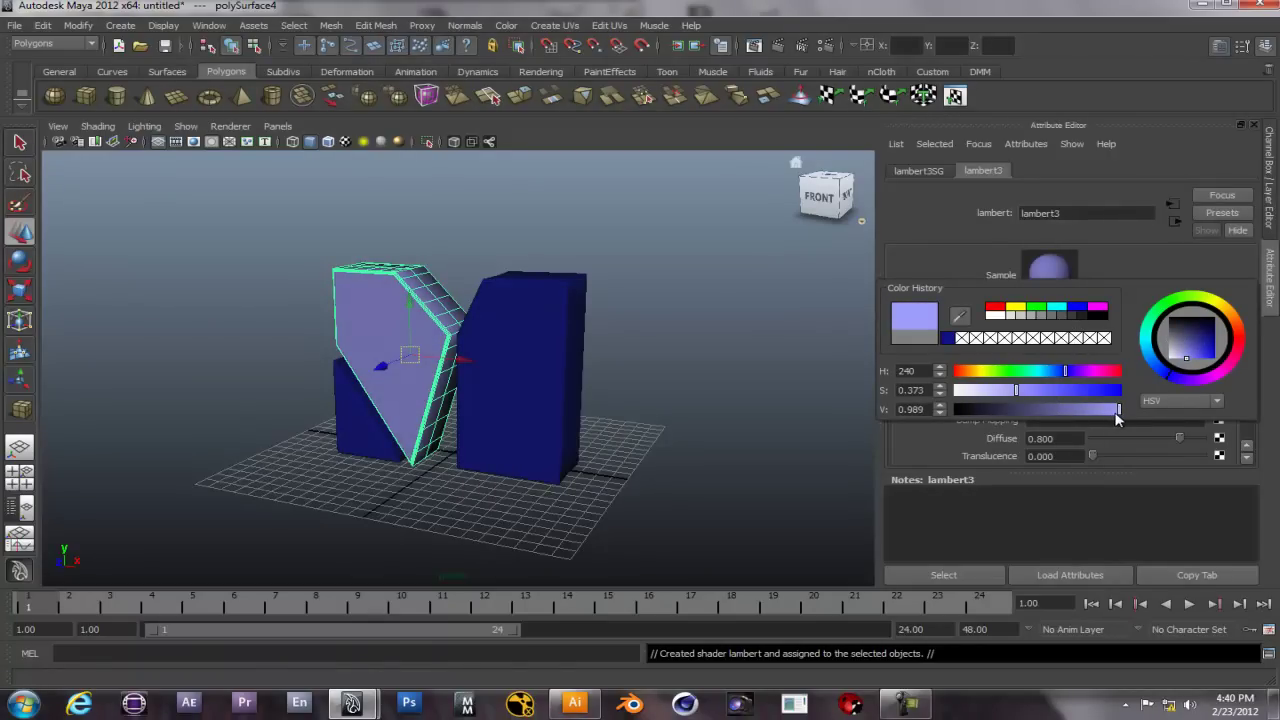
{"action": "left_click_drag", "start_coordinate": [1016, 386], "coordinate": [999, 388]}
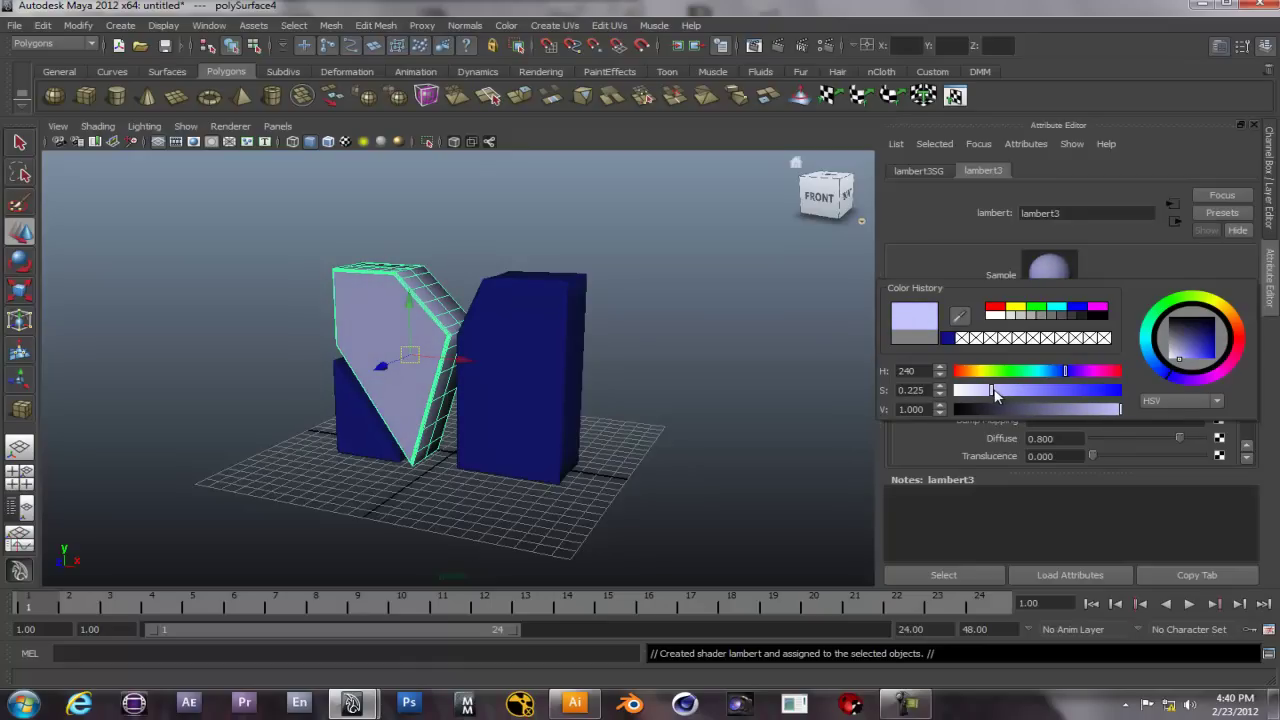
{"action": "left_click", "coordinate": [644, 348]}
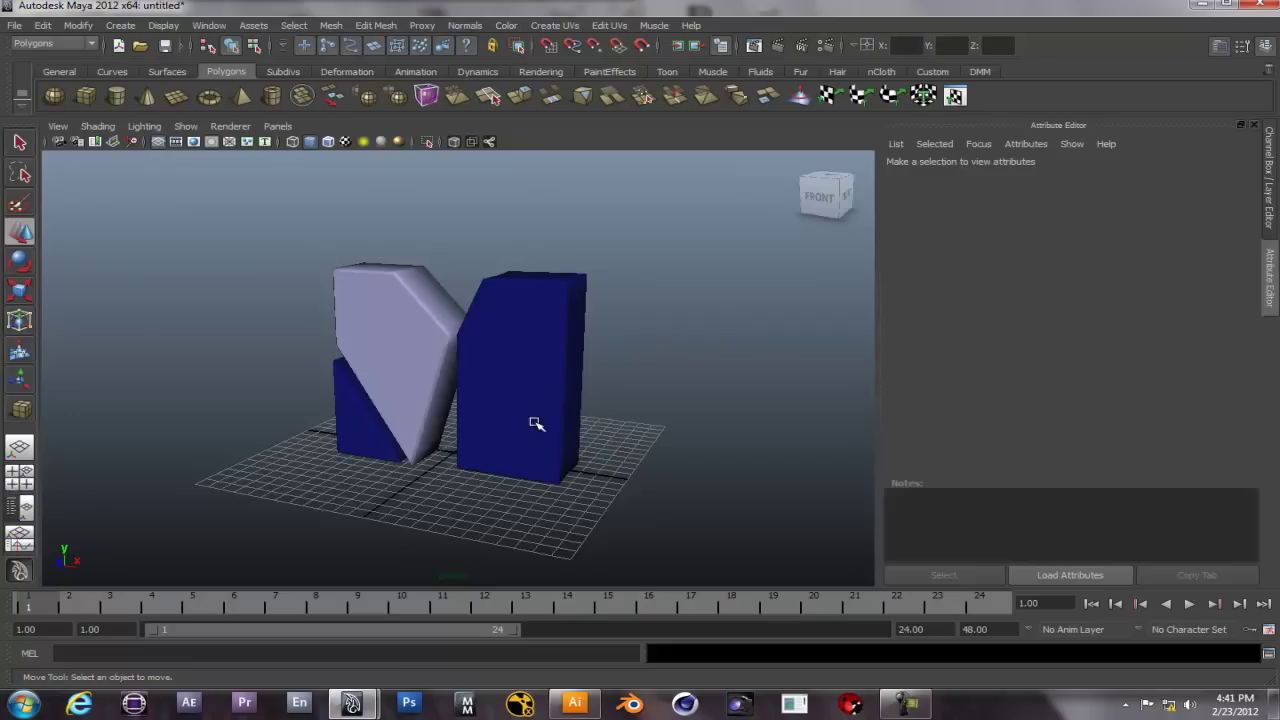
- Draw a polygon plane across the grid beneath the M
{"action": "left_click", "coordinate": [176, 95]}
{"action": "left_click_drag", "start_coordinate": [170, 503], "coordinate": [768, 400]}
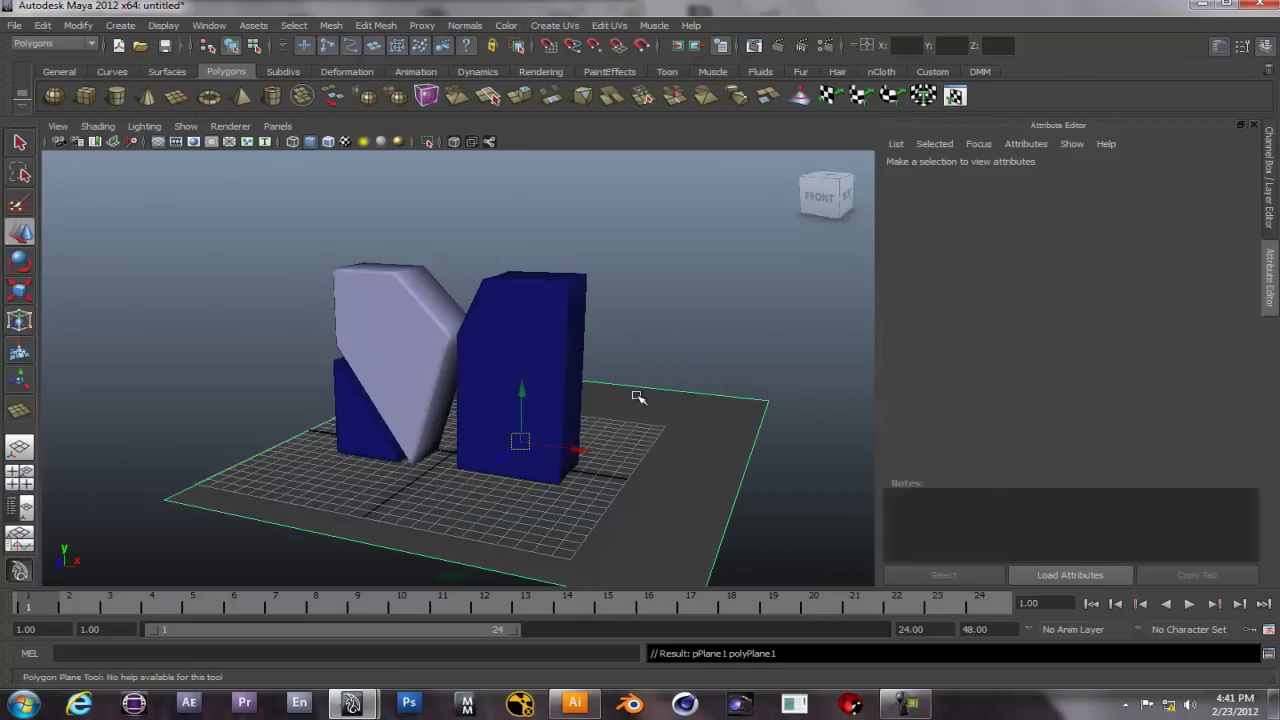
{"action": "left_click_drag", "start_coordinate": [600, 537], "coordinate": [551, 557], "text": "alt"}
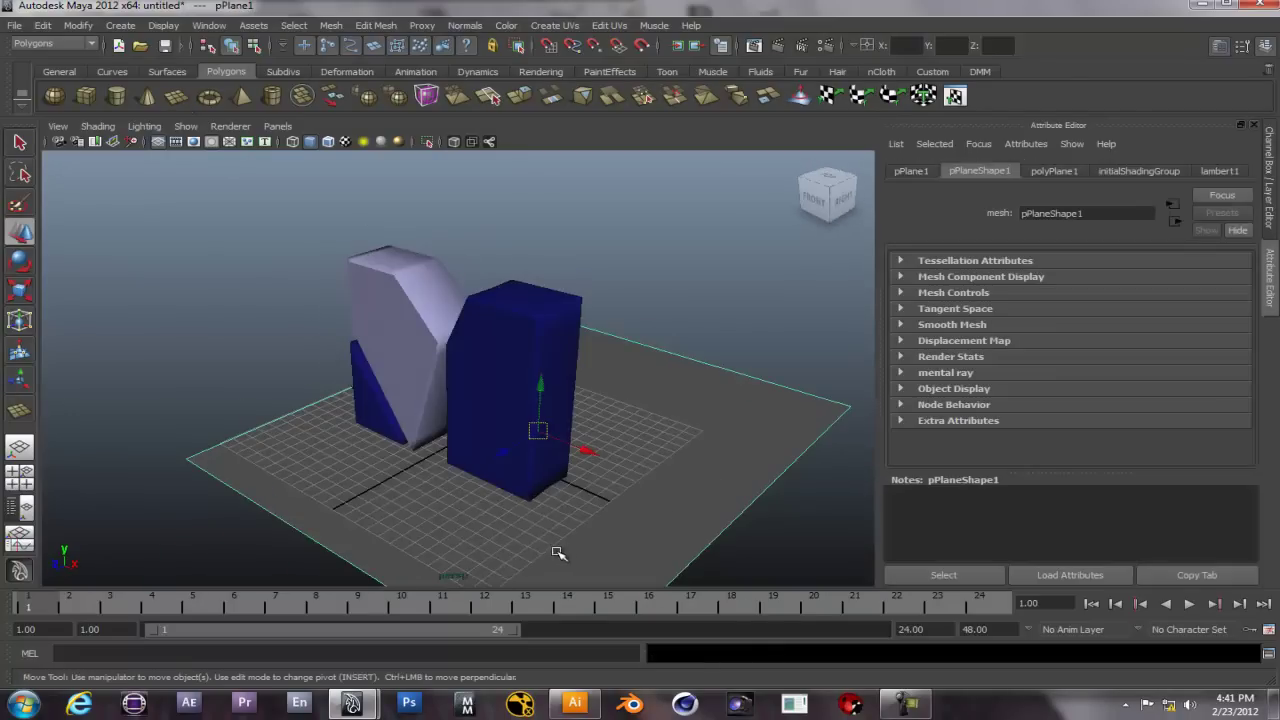
- Scale the floor plane far beyond the grid along both X and Z
{"action": "key", "text": "t"}
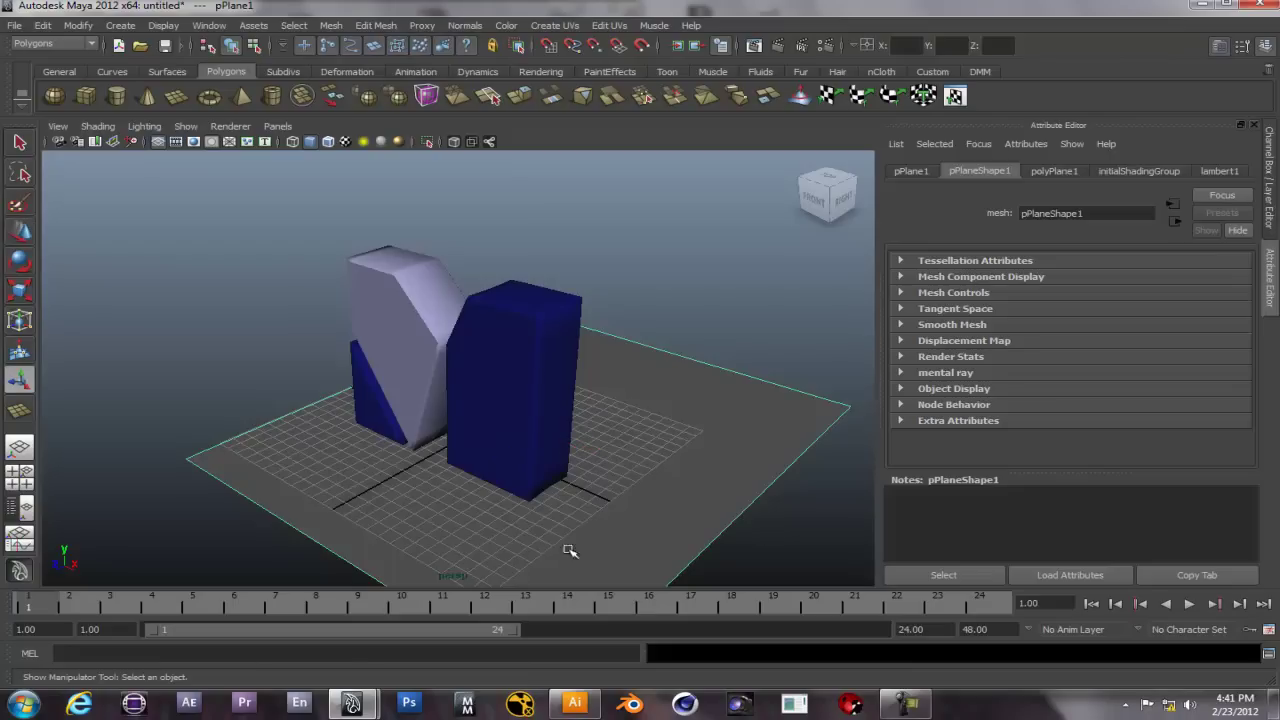
{"action": "left_click", "coordinate": [21, 291]}
{"action": "left_click_drag", "start_coordinate": [605, 457], "coordinate": [601, 485]}
{"action": "left_click_drag", "start_coordinate": [487, 467], "coordinate": [420, 491]}
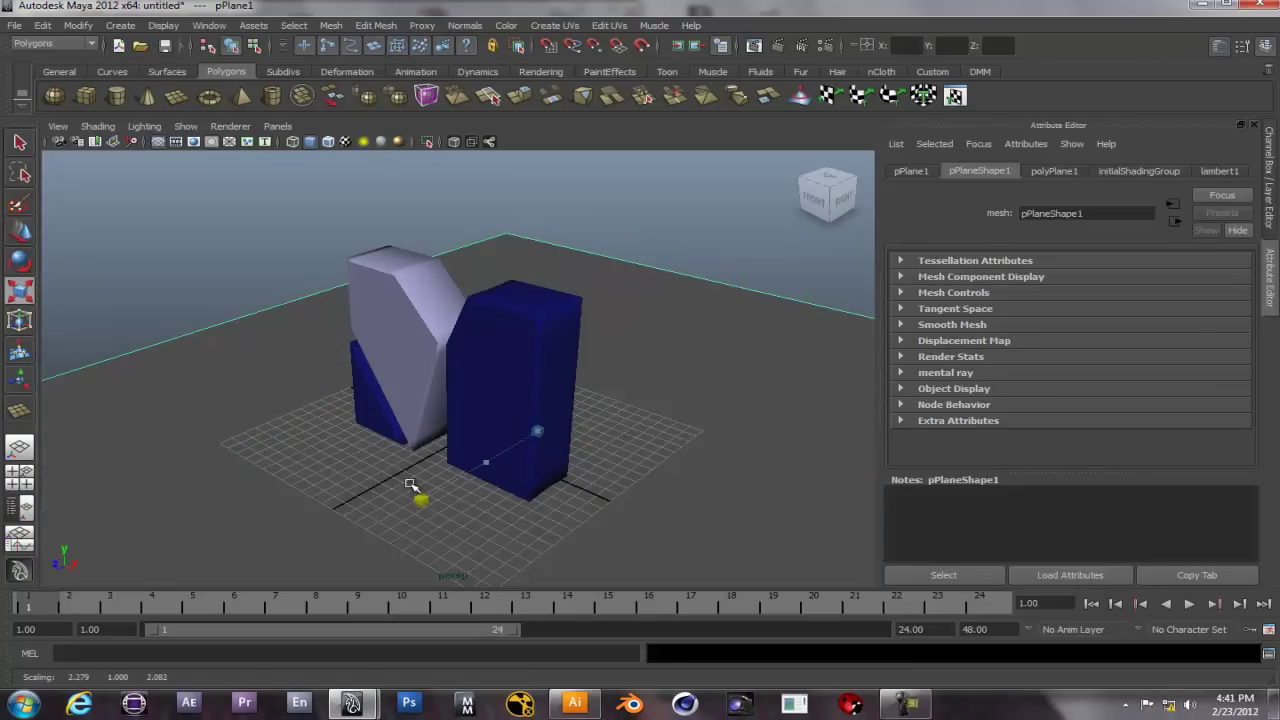
{"action": "left_click_drag", "start_coordinate": [606, 457], "coordinate": [674, 485]}
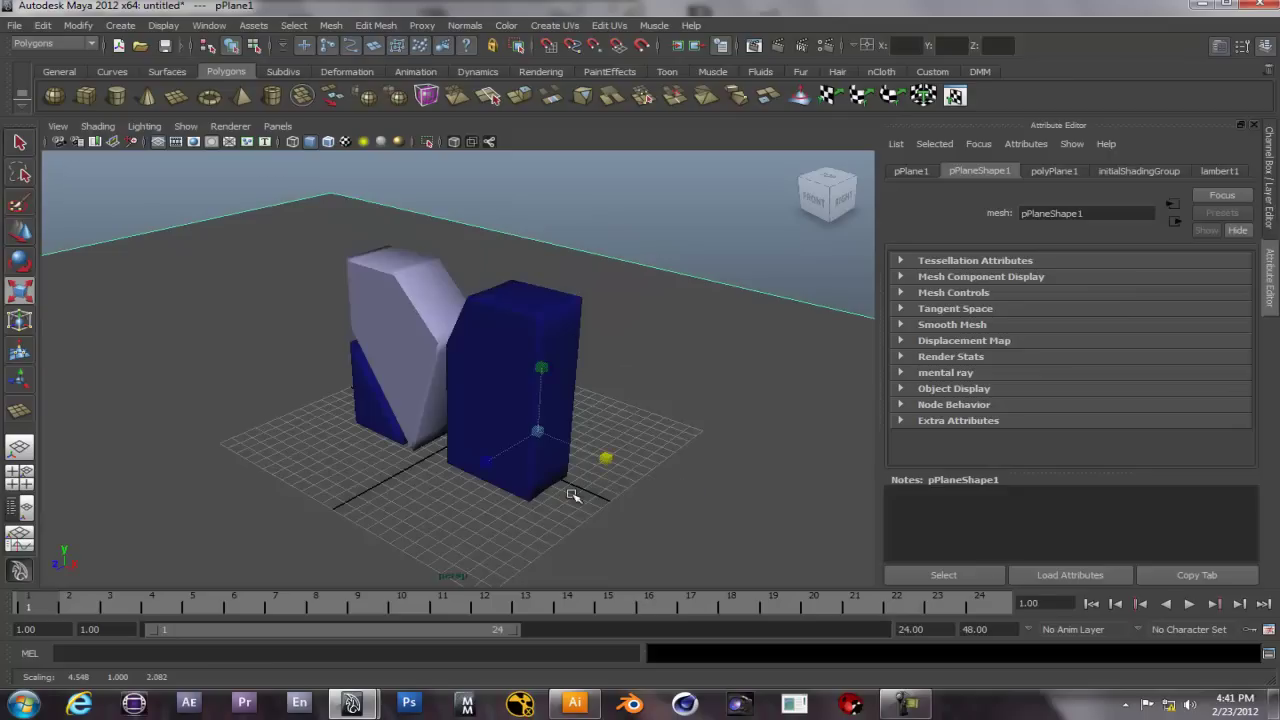
{"action": "left_click_drag", "start_coordinate": [563, 514], "coordinate": [613, 477], "text": "alt"}
{"action": "mouse_move", "coordinate": [478, 480]}
{"action": "left_mouse_down"}
{"action": "mouse_move", "coordinate": [436, 484]}
{"action": "mouse_move", "coordinate": [490, 480]}
{"action": "left_mouse_up"}
{"action": "left_click_drag", "start_coordinate": [610, 476], "coordinate": [615, 476]}
- Create a small polygon sphere, pSphere1, beside the floor plane
{"action": "left_click", "coordinate": [20, 145]}
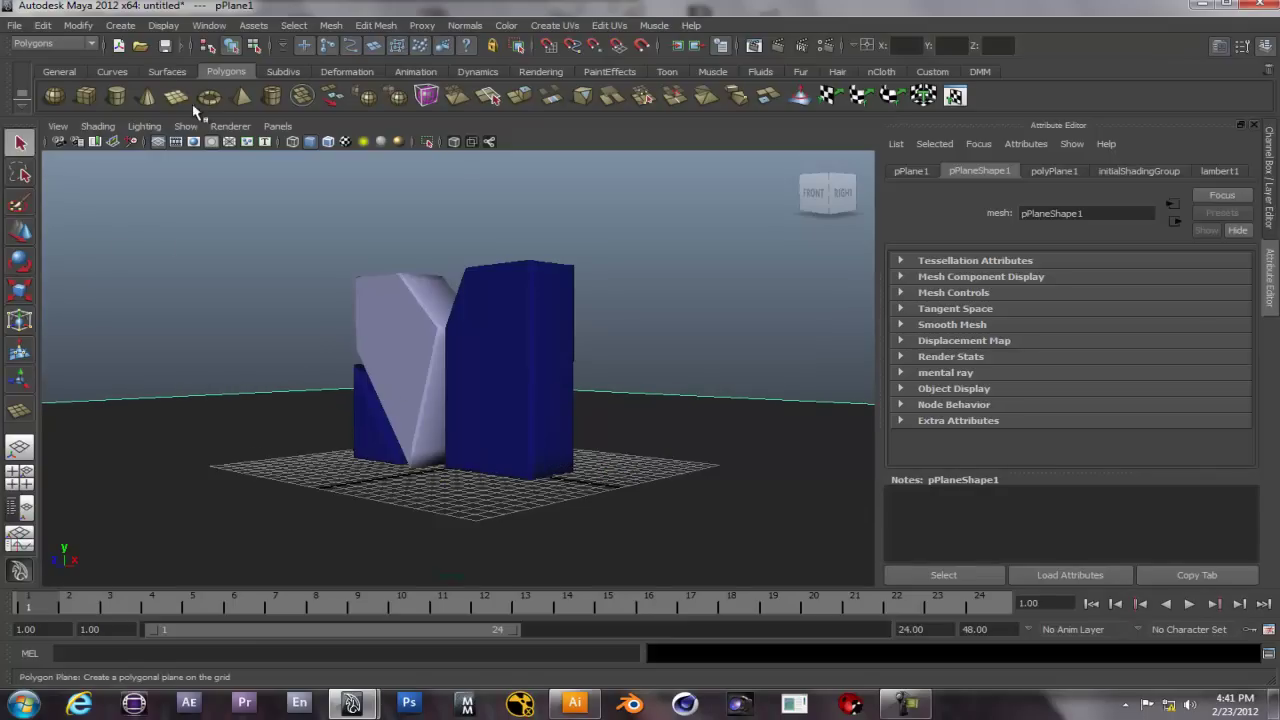
{"action": "right_click_drag", "start_coordinate": [393, 433], "coordinate": [437, 514], "text": "shift"}
{"action": "left_click_drag", "start_coordinate": [437, 514], "coordinate": [421, 506], "text": "alt"}
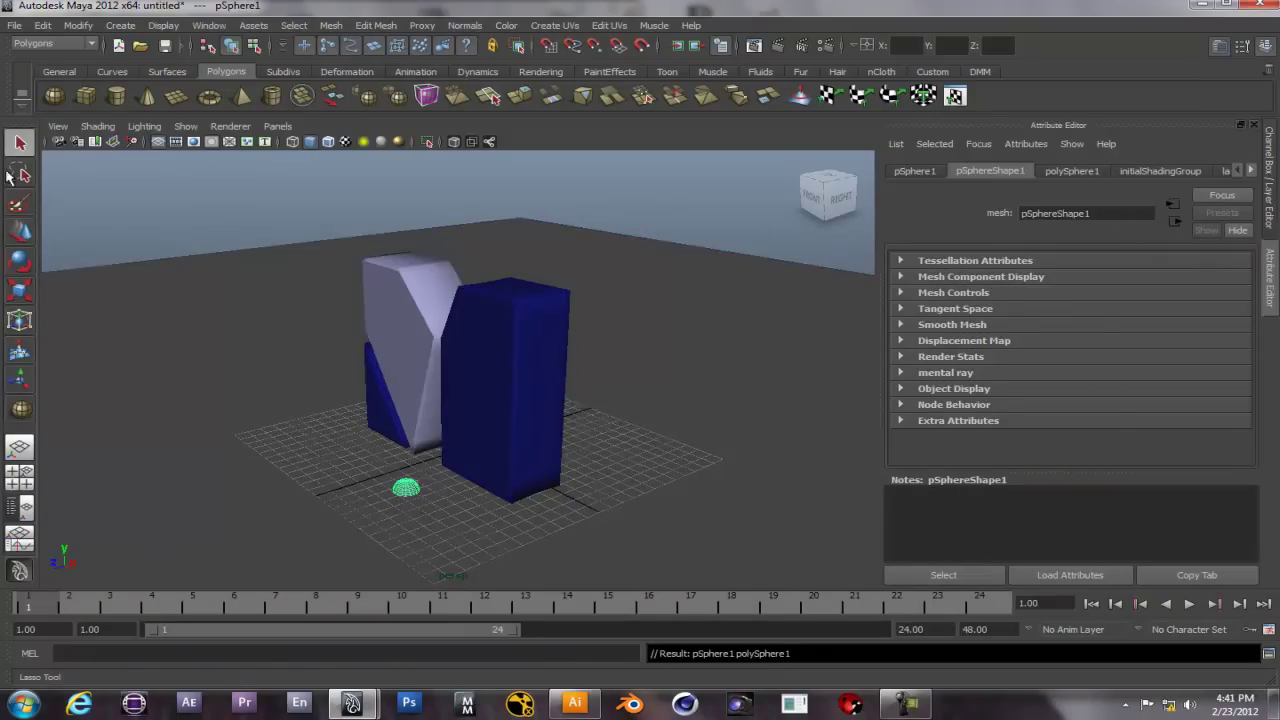
- Raise the sphere so it sits above the floor plane
{"action": "left_click", "coordinate": [20, 231]}
{"action": "left_click_drag", "start_coordinate": [403, 436], "coordinate": [404, 430]}
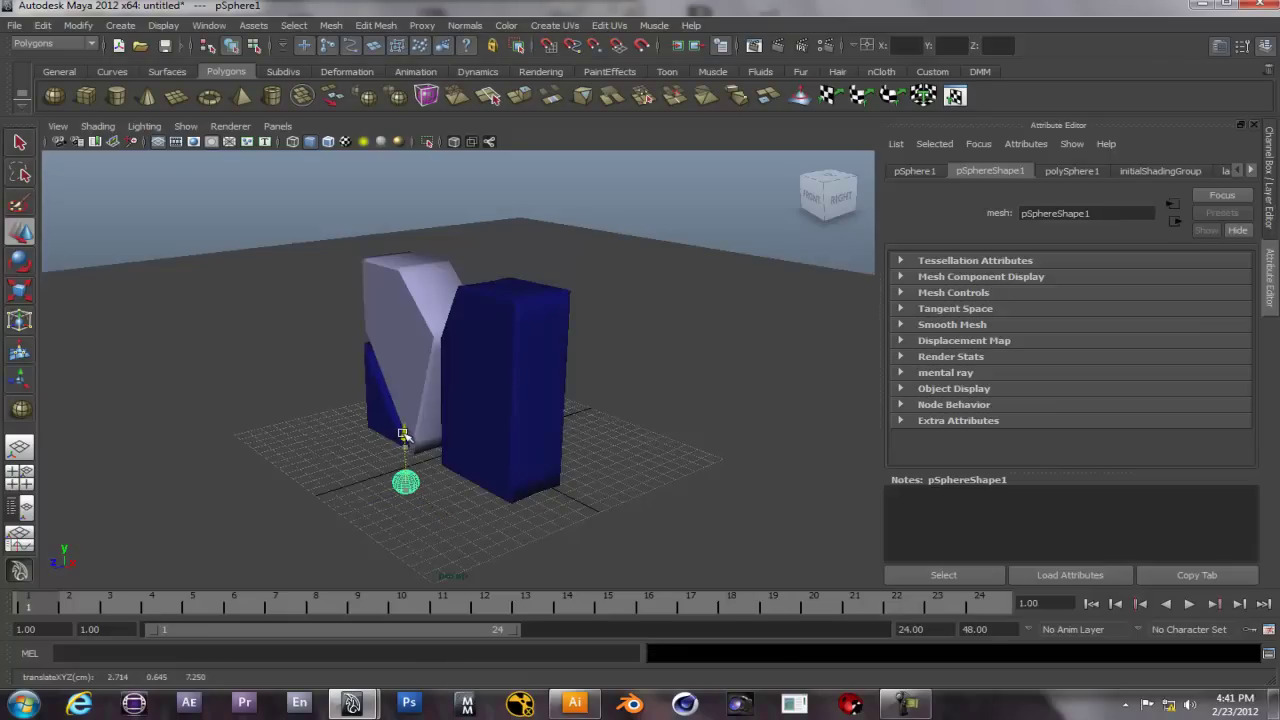
{"action": "left_click_drag", "start_coordinate": [371, 474], "coordinate": [463, 461], "text": "alt"}
{"action": "left_click_drag", "start_coordinate": [268, 452], "coordinate": [277, 446]}
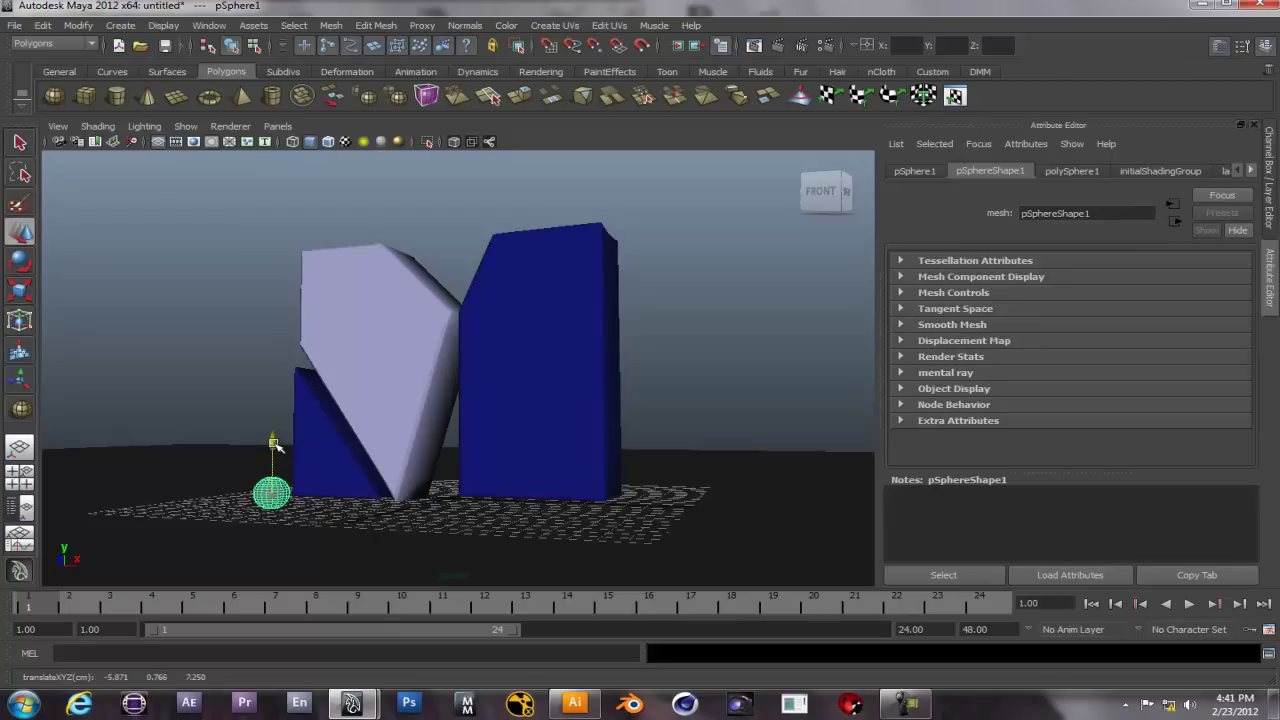
- Duplicate the sphere with Ctrl+D and spread the copies along X
{"action": "key", "text": "ctrl+d"}
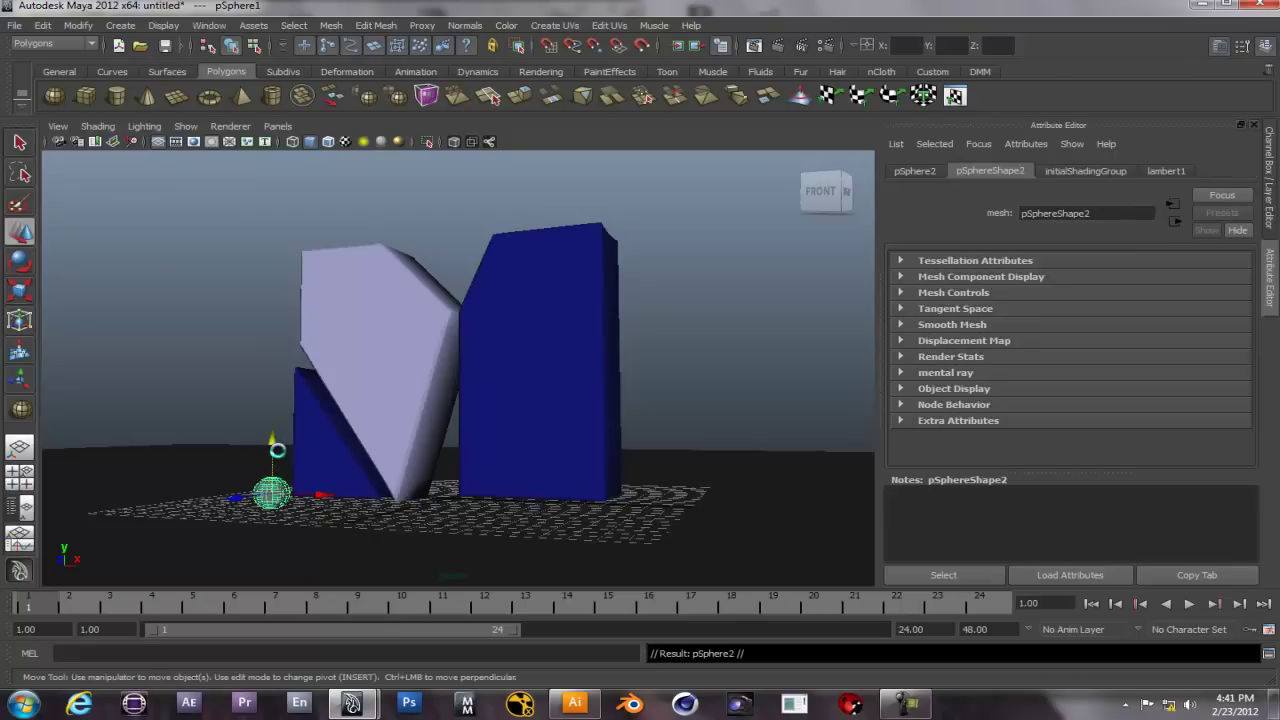
{"action": "left_click_drag", "start_coordinate": [316, 498], "coordinate": [240, 492]}
{"action": "key", "text": "ctrl+d"}
{"action": "left_click_drag", "start_coordinate": [328, 497], "coordinate": [175, 535]}
{"action": "key", "text": "ctrl+d"}
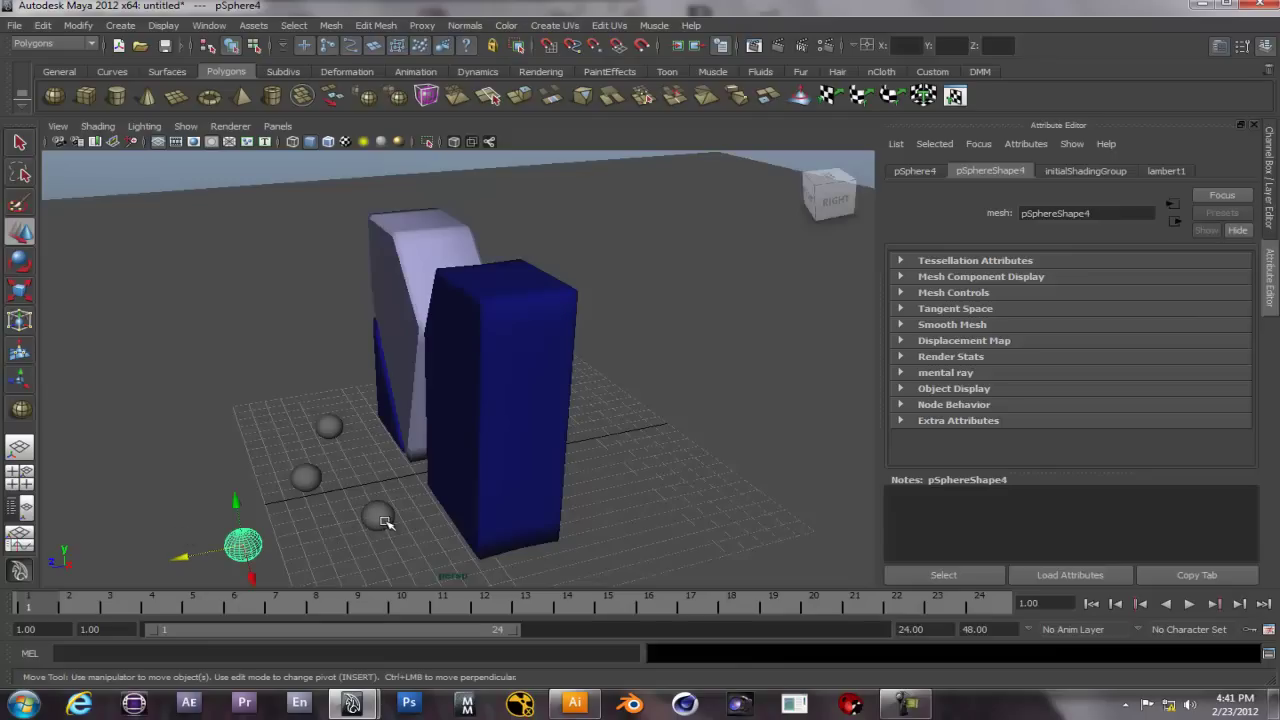
- Duplicate four spheres together, move them behind the blue block and rotate the group
{"action": "left_click", "coordinate": [377, 516], "text": "shift"}
{"action": "left_click", "coordinate": [306, 477], "text": "shift"}
{"action": "left_click", "coordinate": [329, 427], "text": "shift"}
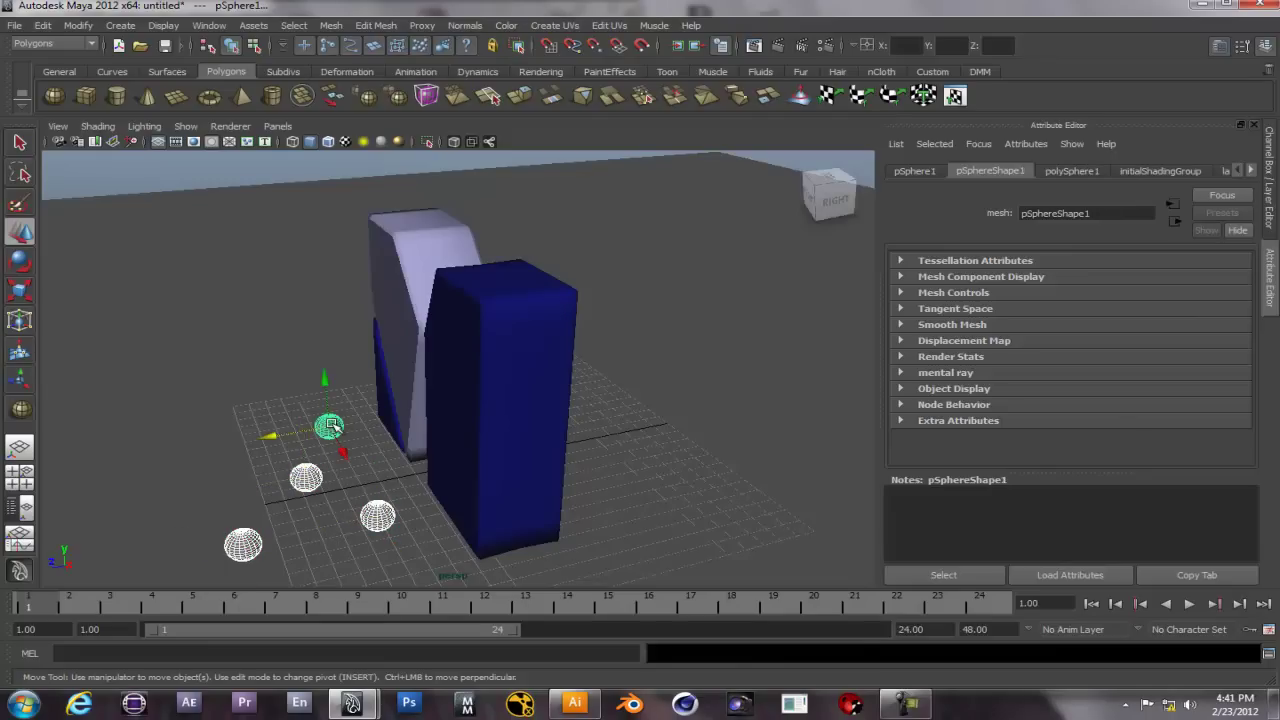
{"action": "key", "text": "ctrl+d"}
{"action": "left_click_drag", "start_coordinate": [262, 438], "coordinate": [577, 442]}
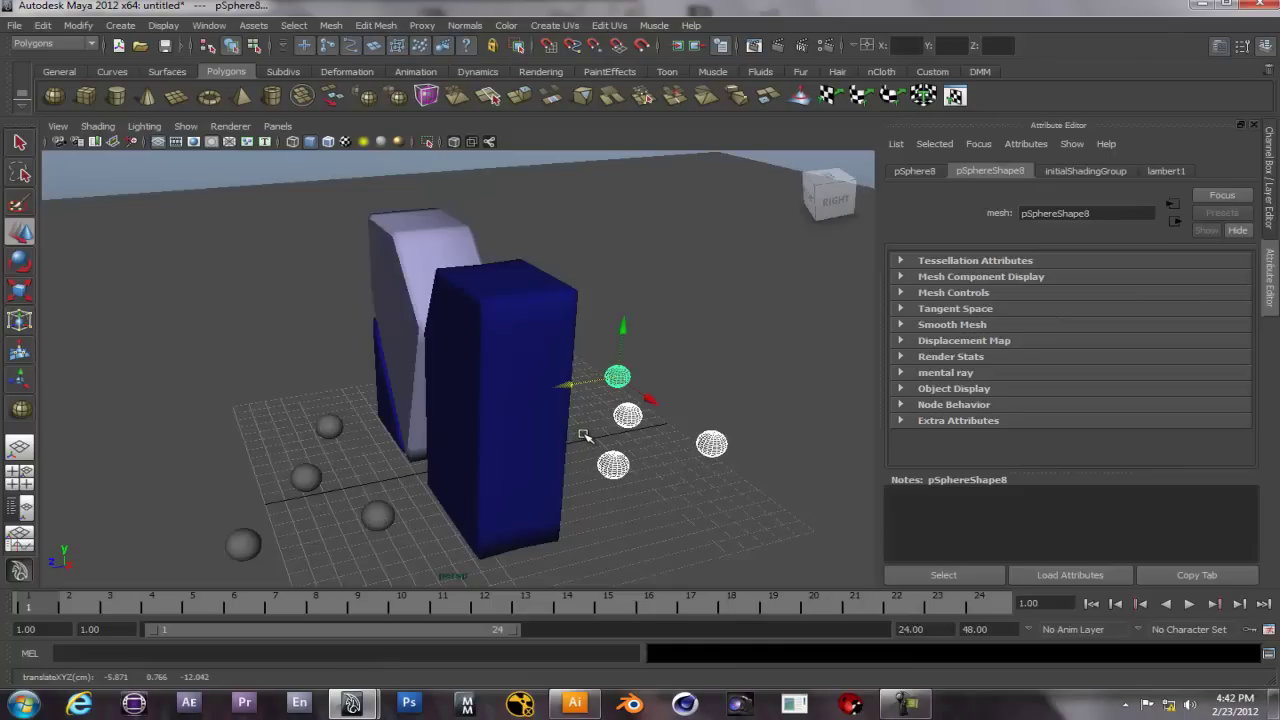
{"action": "key", "text": "e"}
{"action": "left_click_drag", "start_coordinate": [588, 409], "coordinate": [697, 408]}
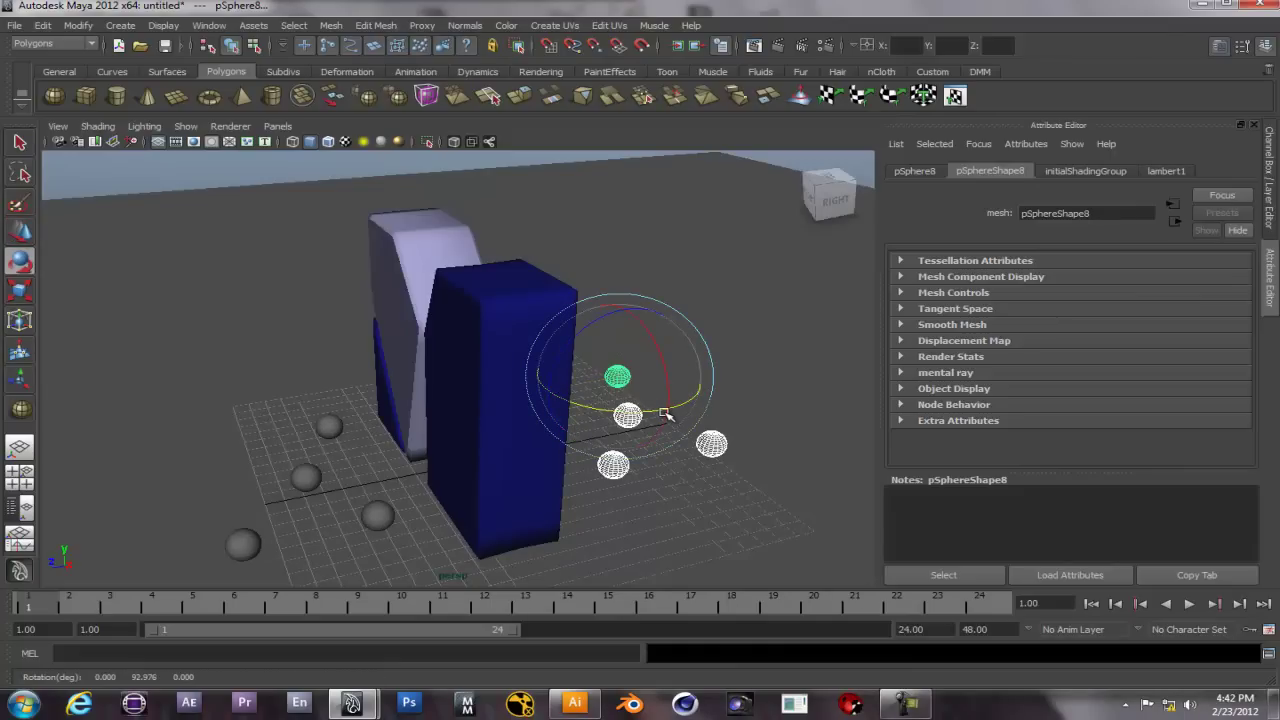
- Reposition the copied sphere group further out from the blocks
{"action": "left_click_drag", "start_coordinate": [630, 415], "coordinate": [563, 509], "text": "alt"}
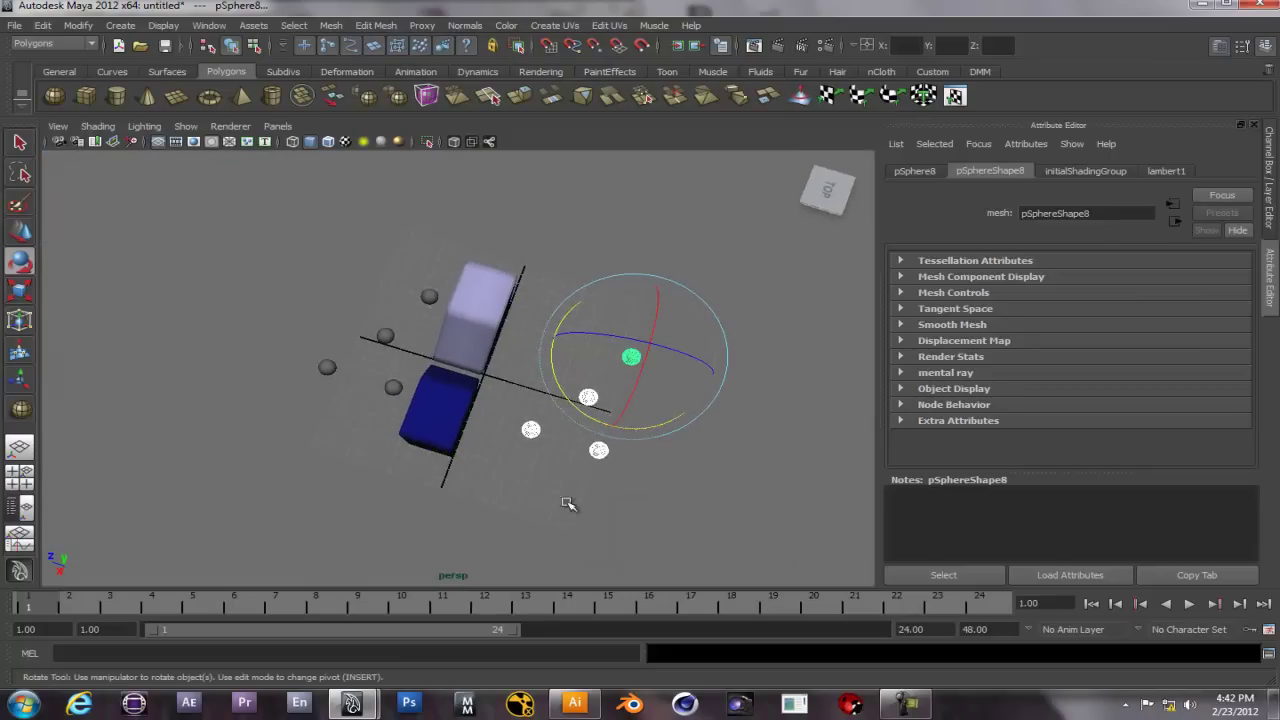
{"action": "key", "text": "w"}
{"action": "left_click_drag", "start_coordinate": [613, 411], "coordinate": [595, 510]}
{"action": "left_click_drag", "start_coordinate": [545, 460], "coordinate": [510, 449]}
{"action": "left_click", "coordinate": [586, 408]}
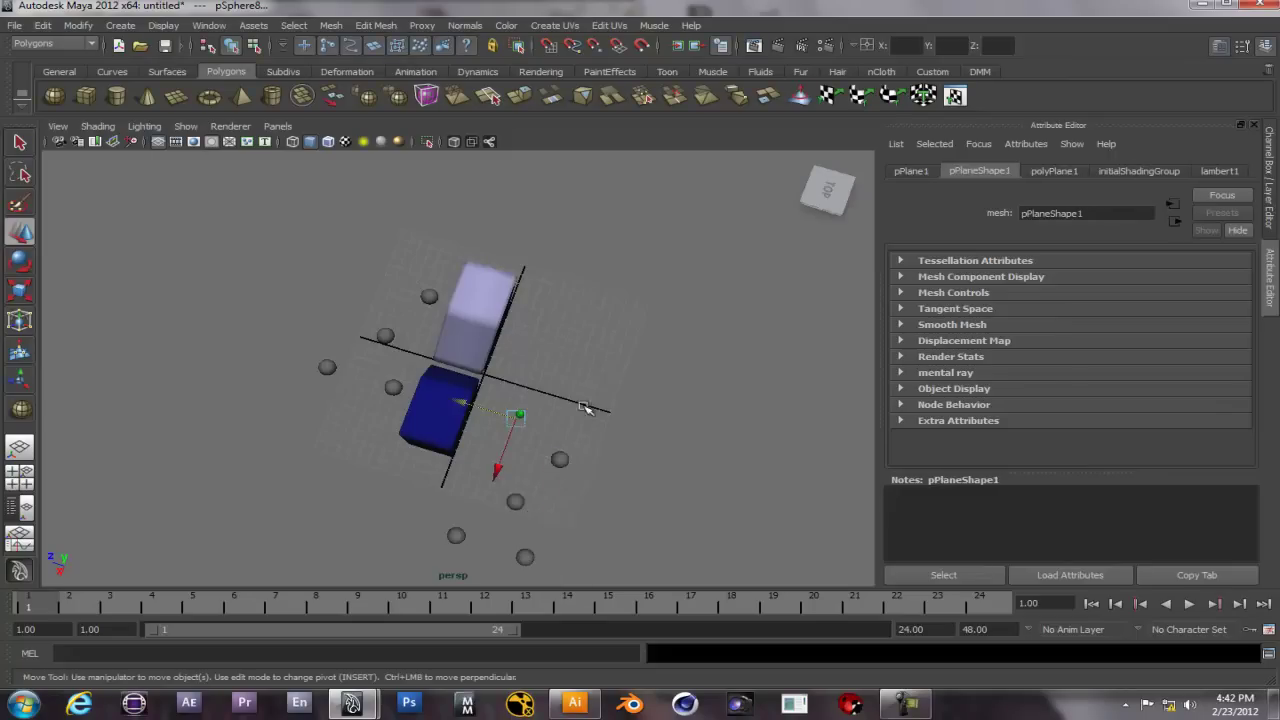
{"action": "left_click_drag", "start_coordinate": [498, 566], "coordinate": [608, 496], "text": "alt"}
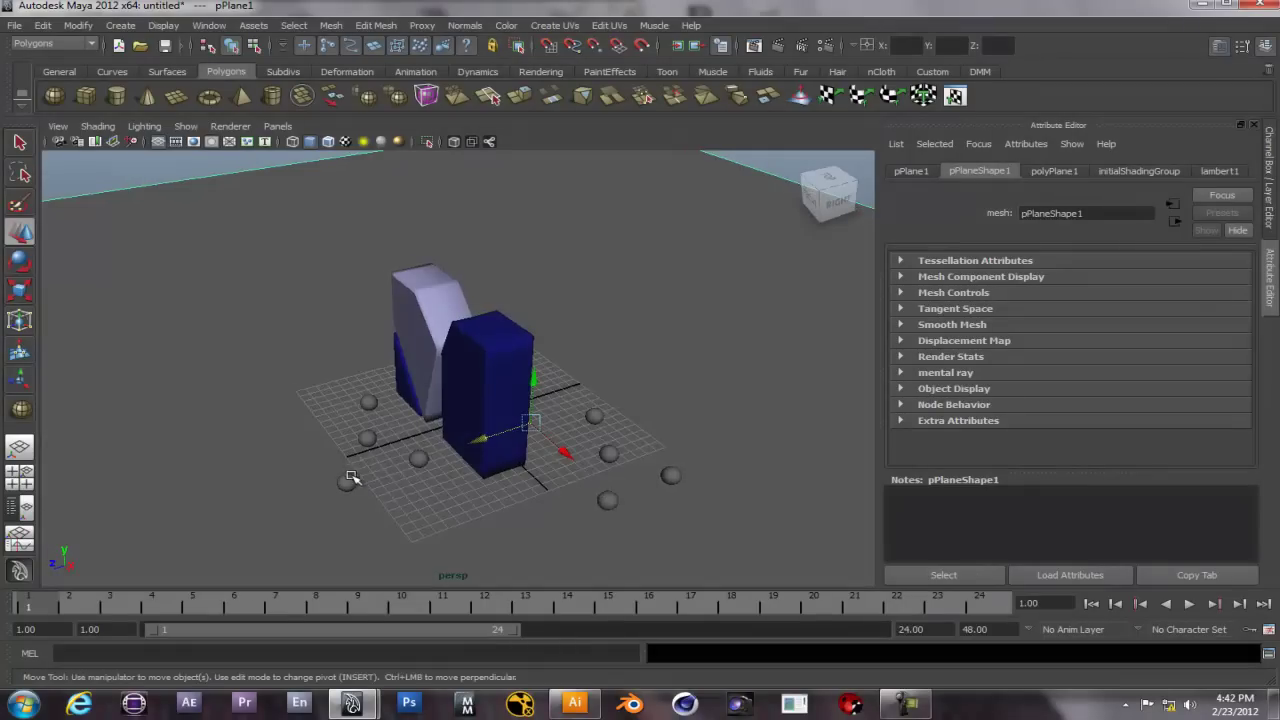
- Duplicate single spheres and place them at the front left, back left and left
{"action": "left_click", "coordinate": [420, 456]}
{"action": "key", "text": "ctrl+d"}
{"action": "left_click_drag", "start_coordinate": [447, 490], "coordinate": [472, 522]}
{"action": "left_click_drag", "start_coordinate": [392, 514], "coordinate": [366, 517]}
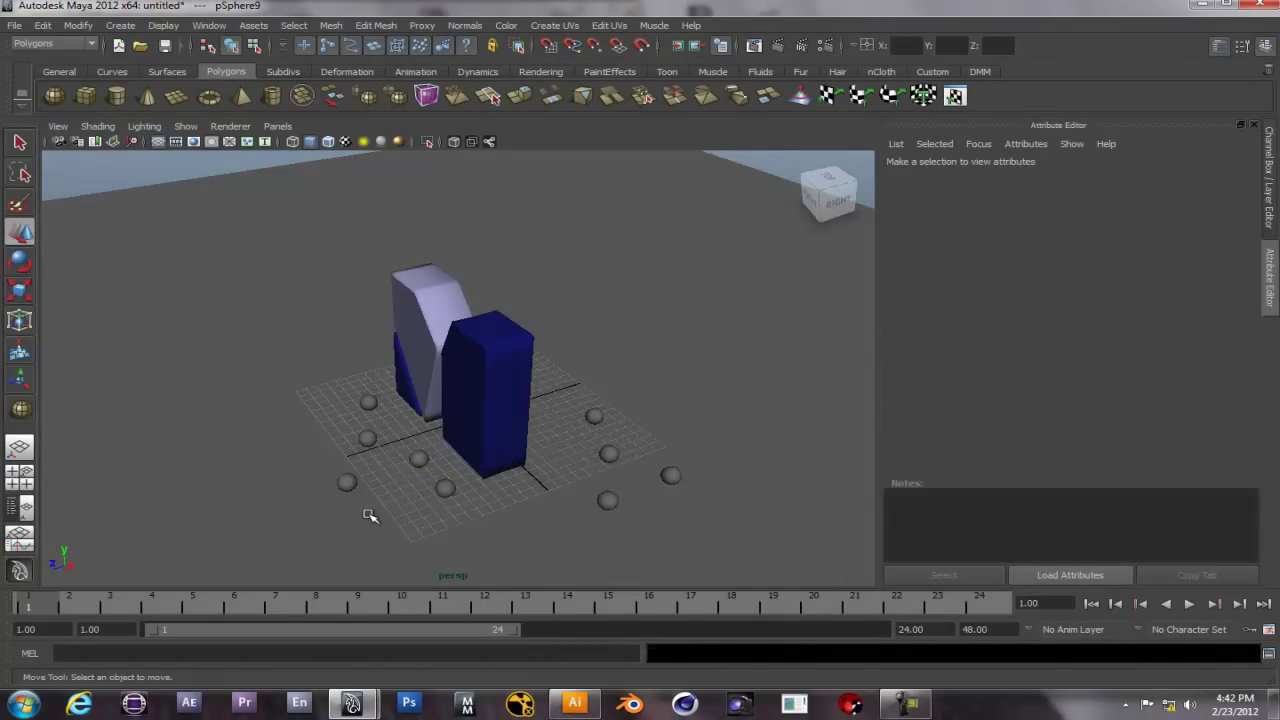
{"action": "left_click", "coordinate": [443, 486]}
{"action": "middle_click_drag", "start_coordinate": [391, 514], "coordinate": [428, 526]}
{"action": "key", "text": "ctrl+d"}
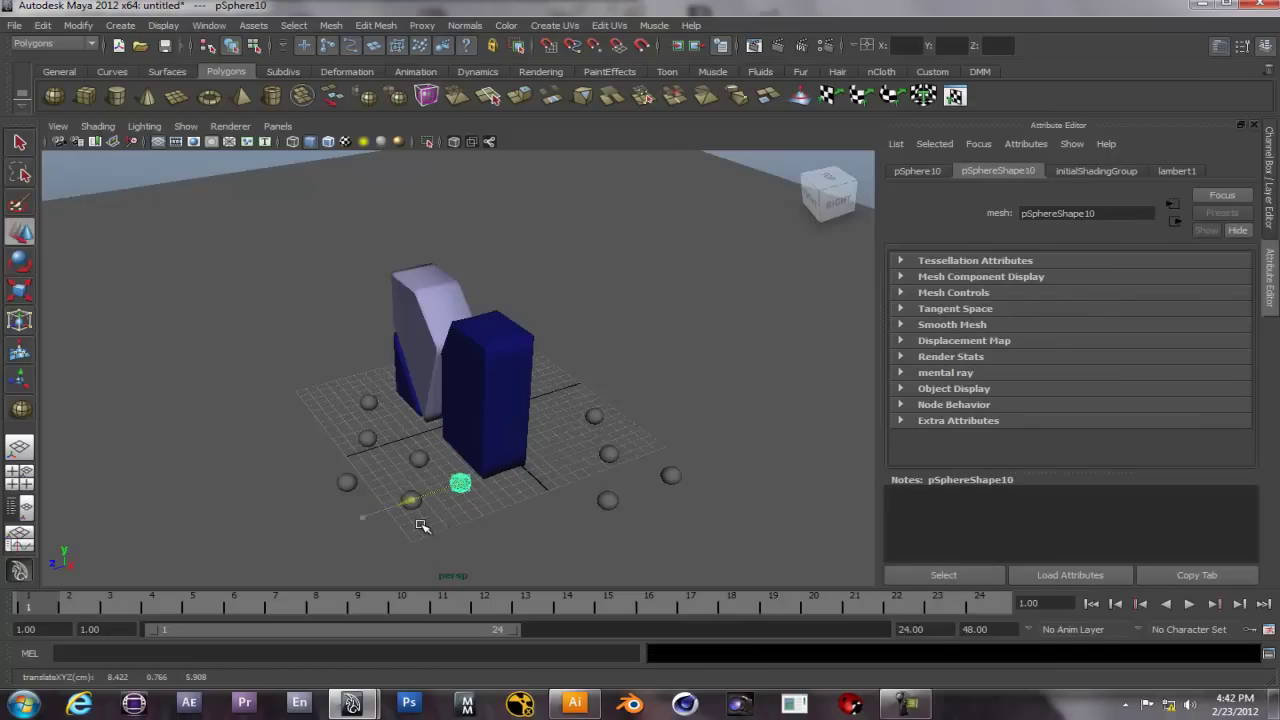
{"action": "key", "text": "ctrl+d"}
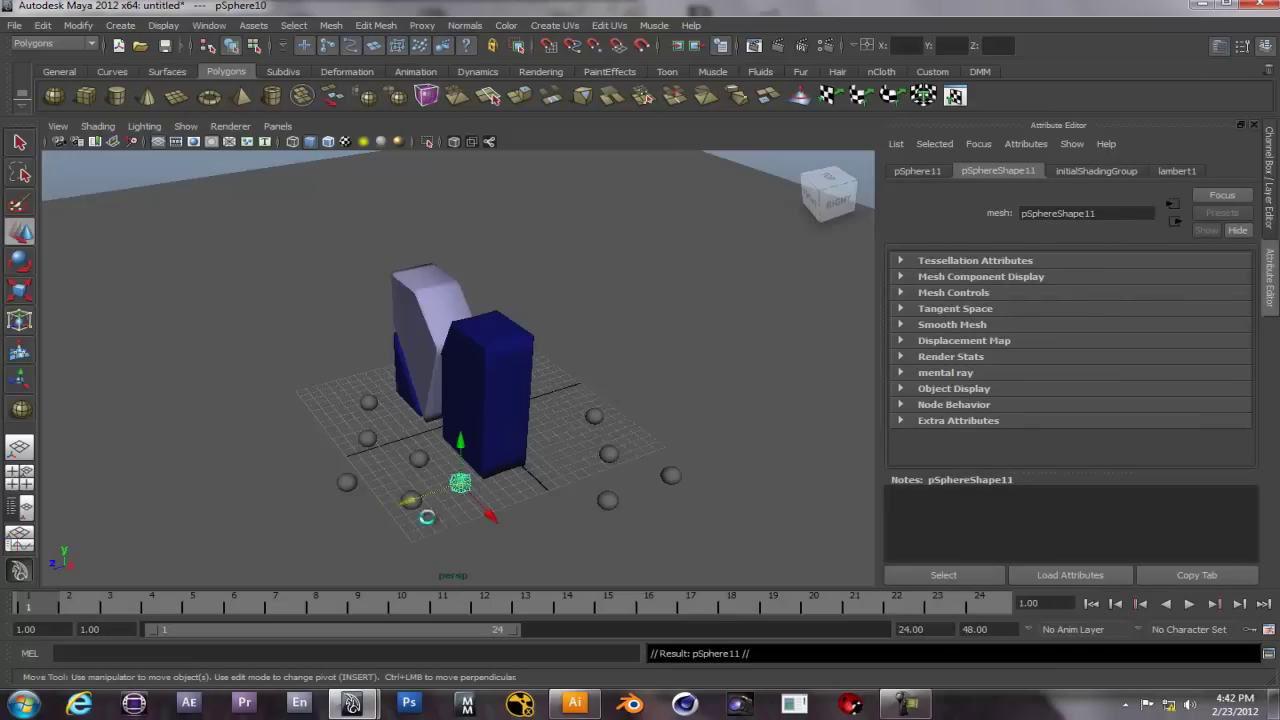
{"action": "middle_click_drag", "start_coordinate": [486, 517], "coordinate": [330, 408]}
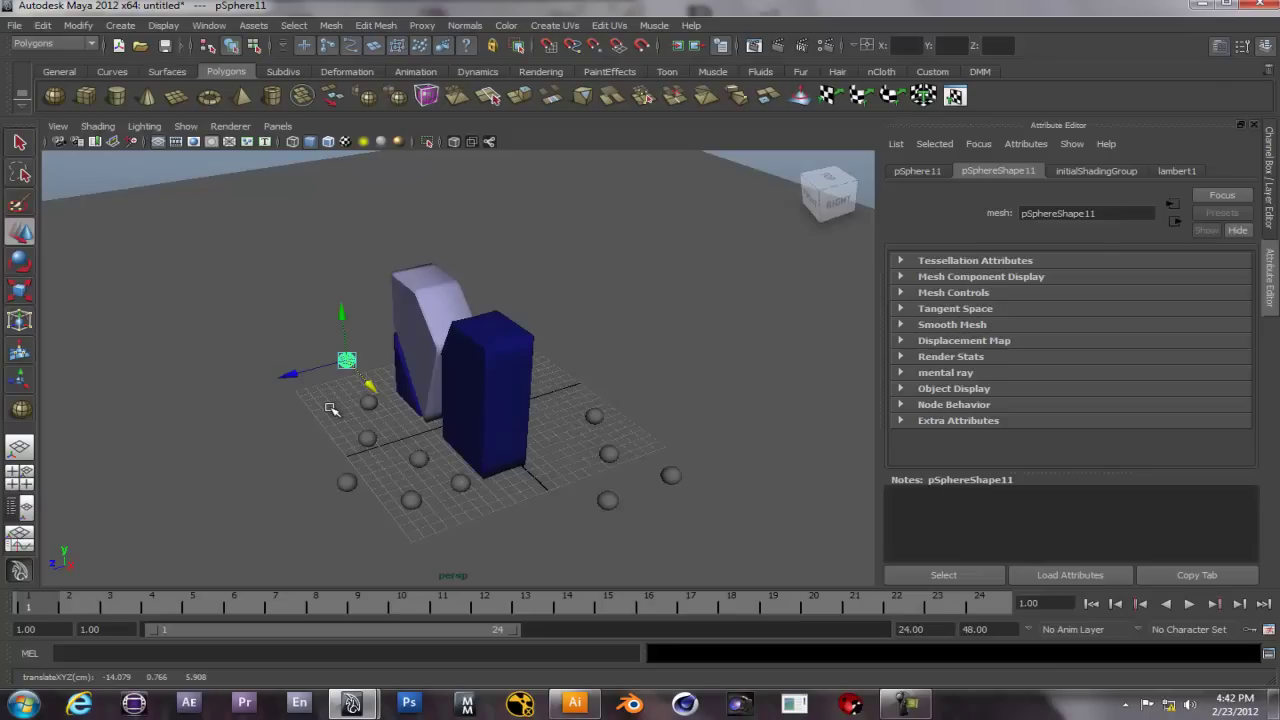
{"action": "key", "text": "ctrl+d"}
{"action": "left_click_drag", "start_coordinate": [289, 374], "coordinate": [330, 423]}
- Add more sphere copies on the right side and in front of the blocks
{"action": "key", "text": "ctrl+d"}
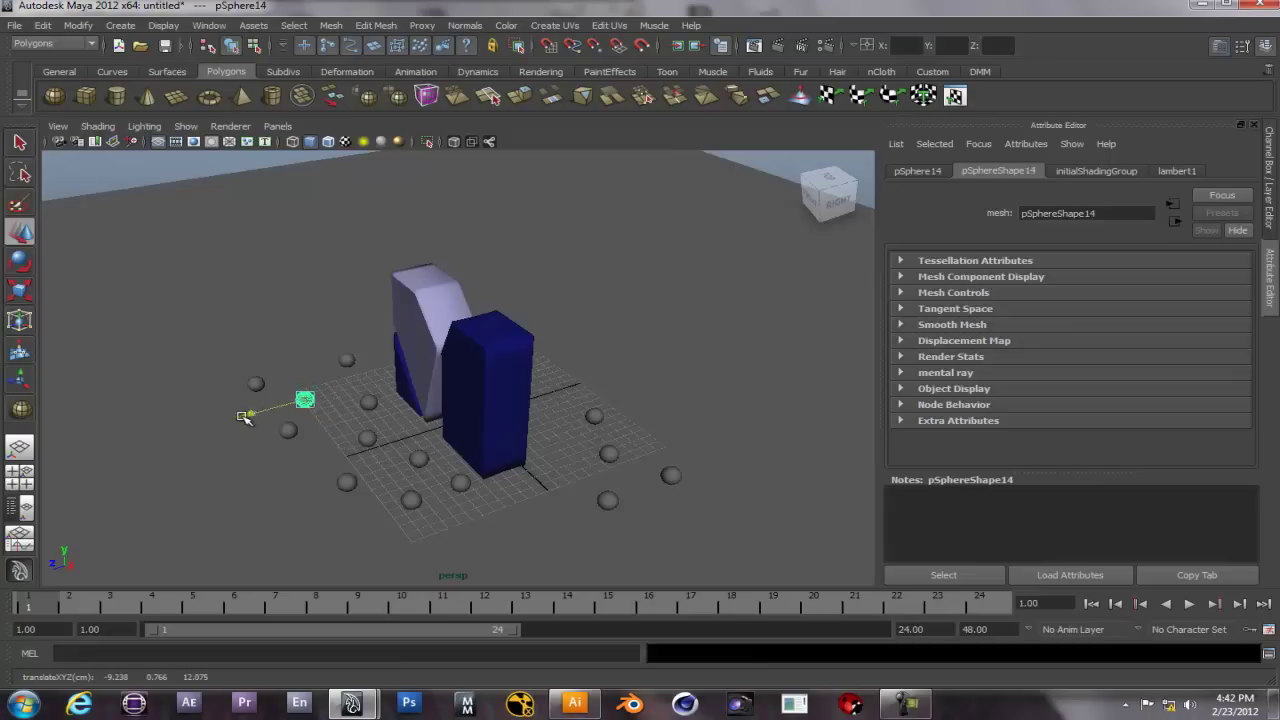
{"action": "key", "text": "ctrl+d"}
{"action": "left_click_drag", "start_coordinate": [254, 412], "coordinate": [492, 346]}
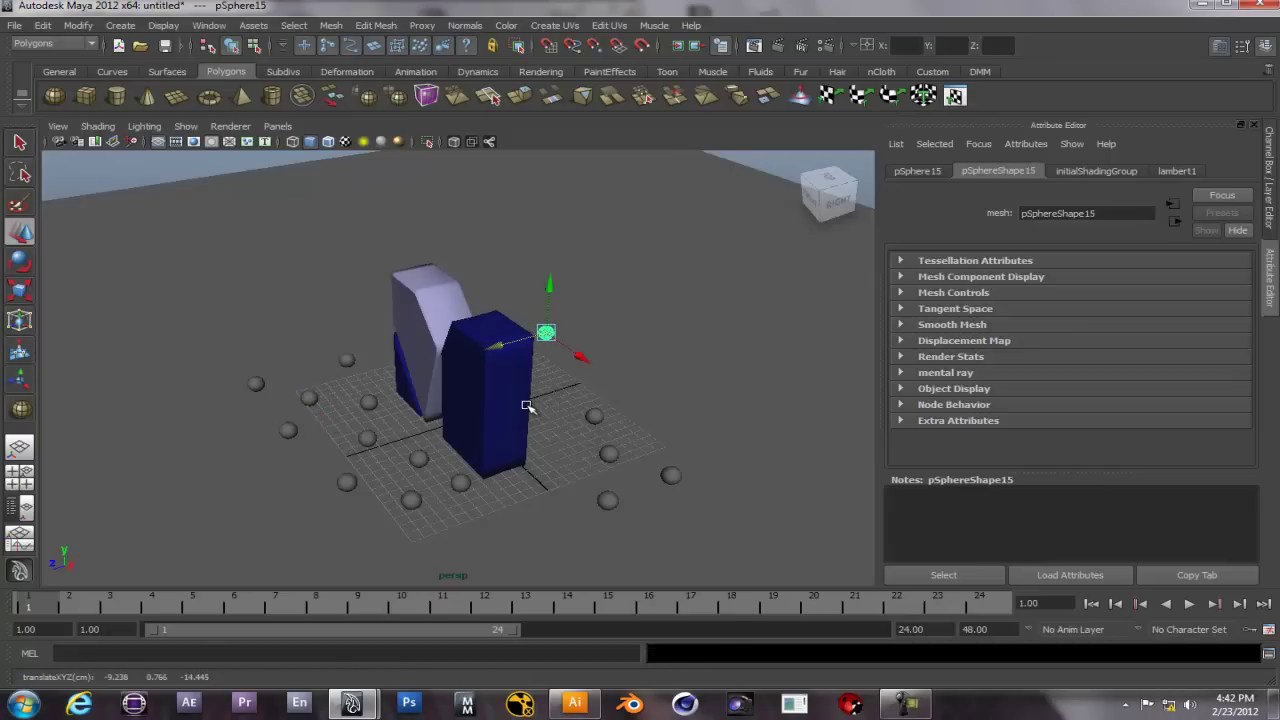
{"action": "key", "text": "ctrl+d"}
{"action": "left_click_drag", "start_coordinate": [581, 356], "coordinate": [643, 406]}
{"action": "key", "text": "ctrl+d"}
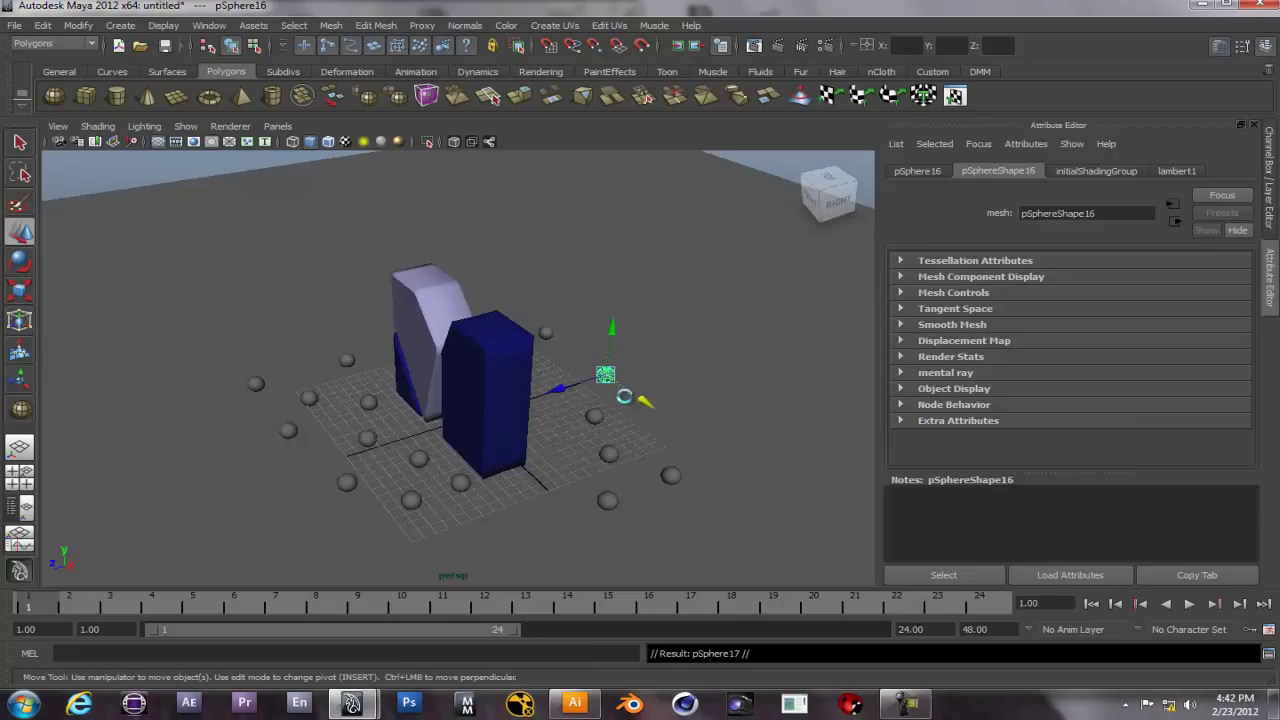
{"action": "left_click_drag", "start_coordinate": [555, 388], "coordinate": [497, 409]}
{"action": "left_click_drag", "start_coordinate": [586, 414], "coordinate": [503, 546]}
{"action": "key", "text": "ctrl+d"}
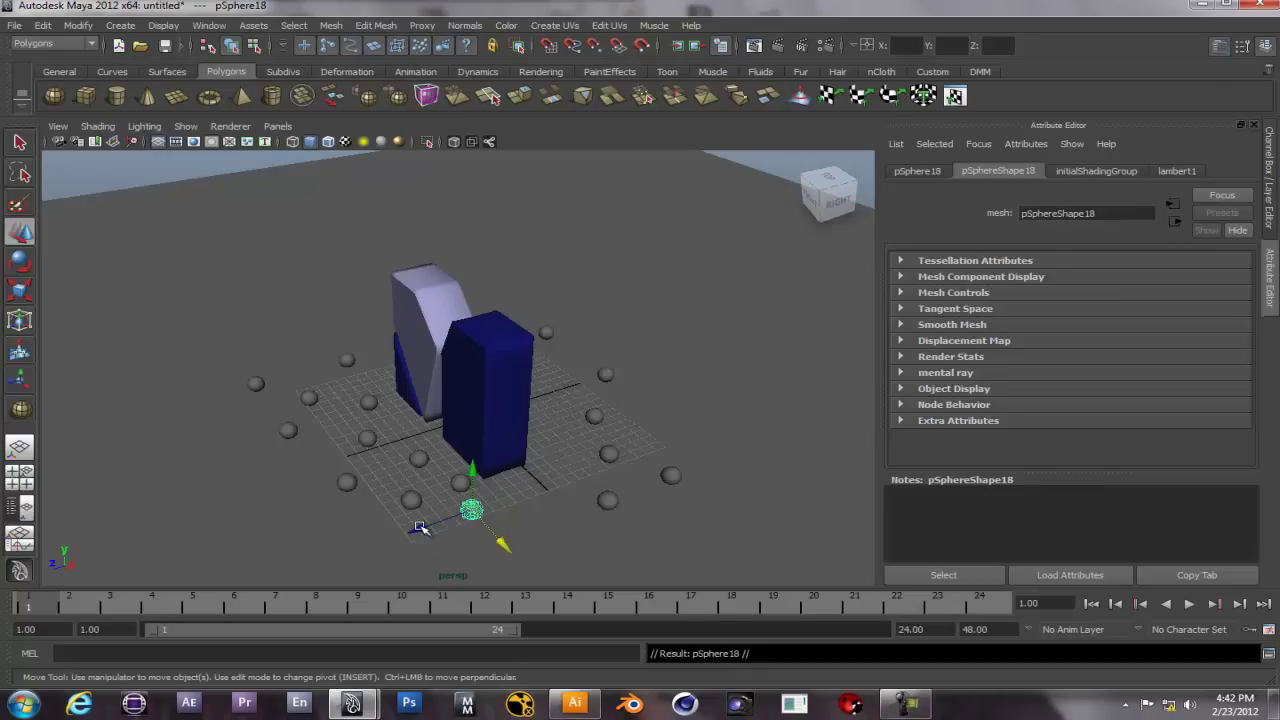
{"action": "left_click_drag", "start_coordinate": [424, 530], "coordinate": [382, 545]}
{"action": "left_click_drag", "start_coordinate": [459, 561], "coordinate": [478, 465]}
{"action": "scroll", "coordinate": [457, 445], "scroll_direction": "up", "scroll_amount": 2}
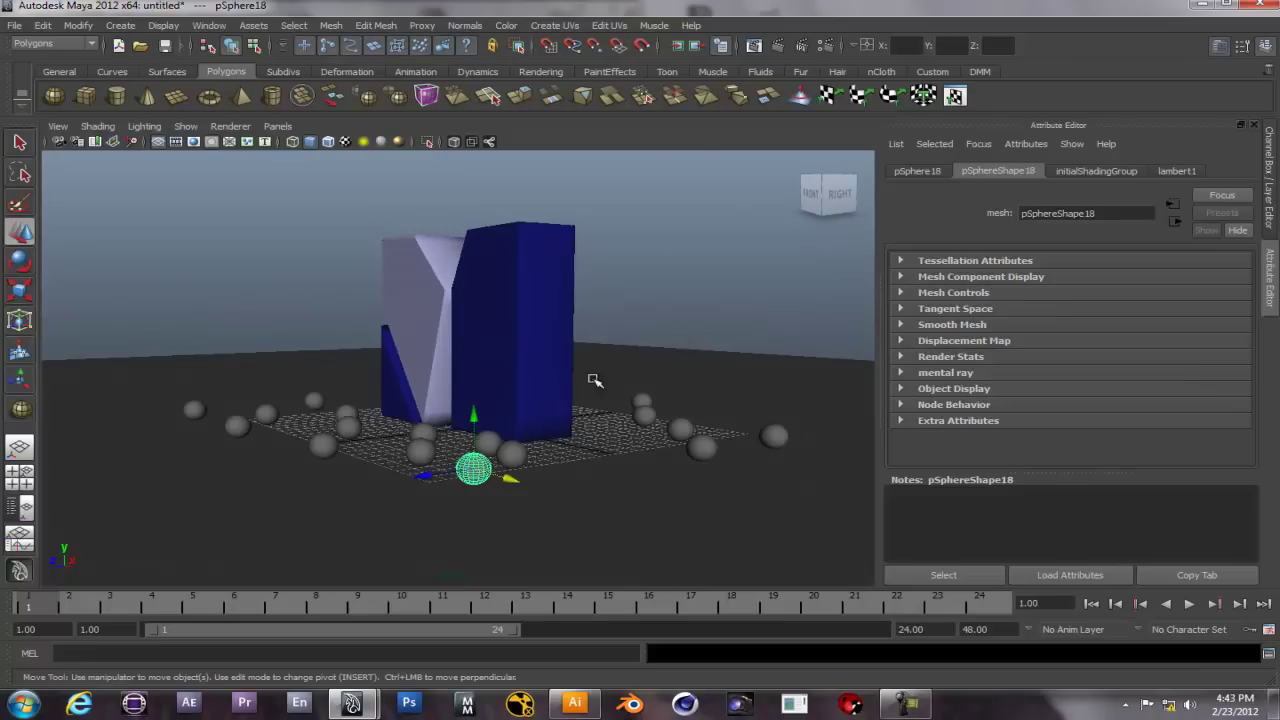
{"action": "left_click", "coordinate": [777, 46]}
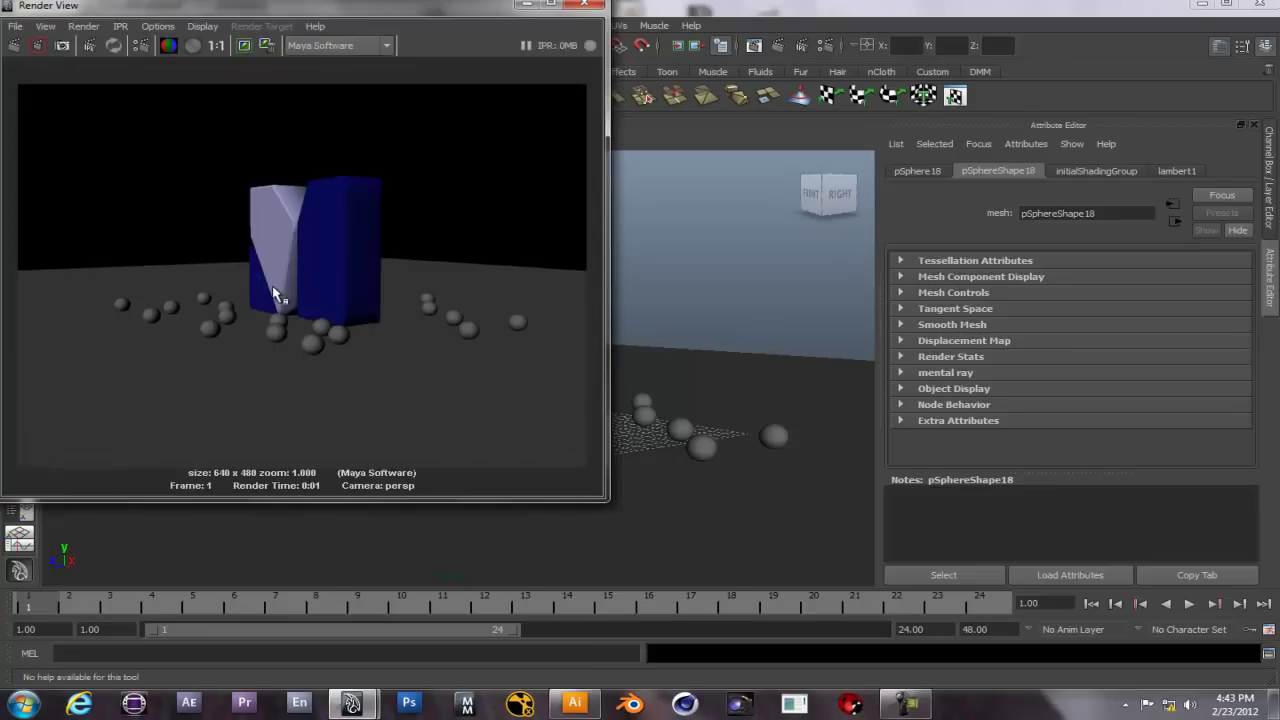
{"action": "left_click", "coordinate": [588, 8]}
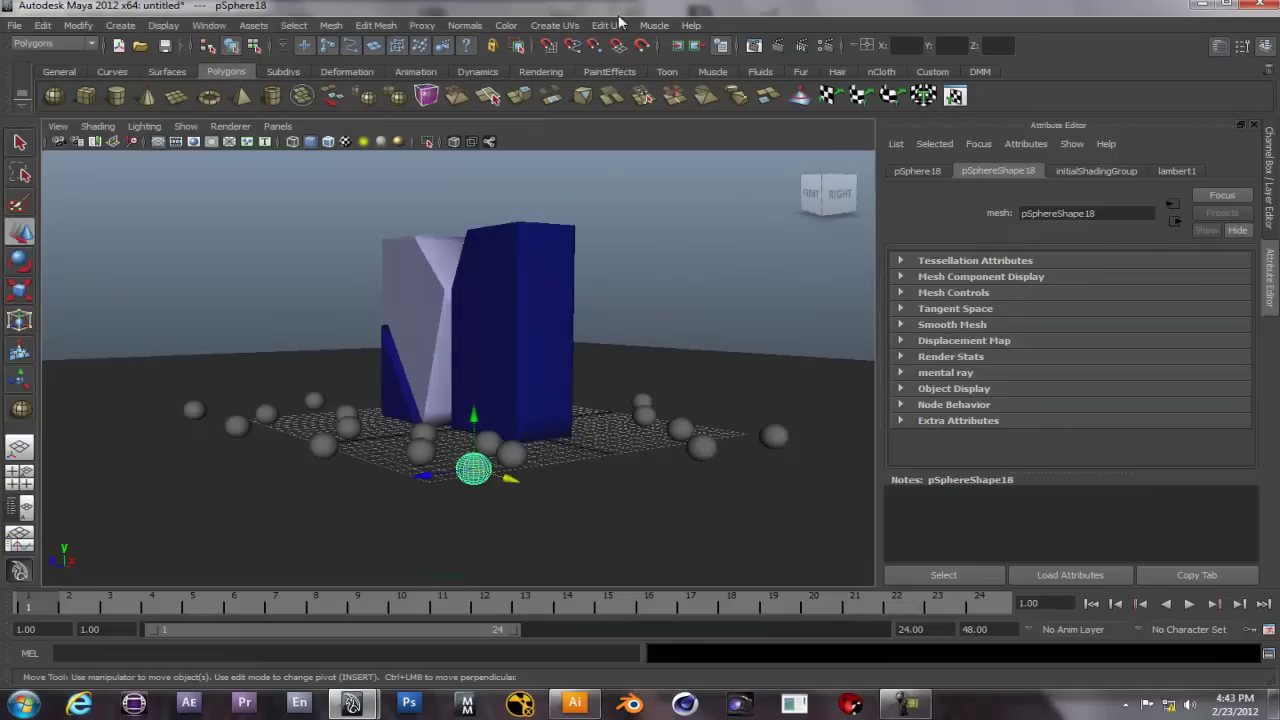
- Switch Render Using to mental ray and pick the HD 1080 (1920 x 1080) preset
{"action": "left_click", "coordinate": [830, 46]}
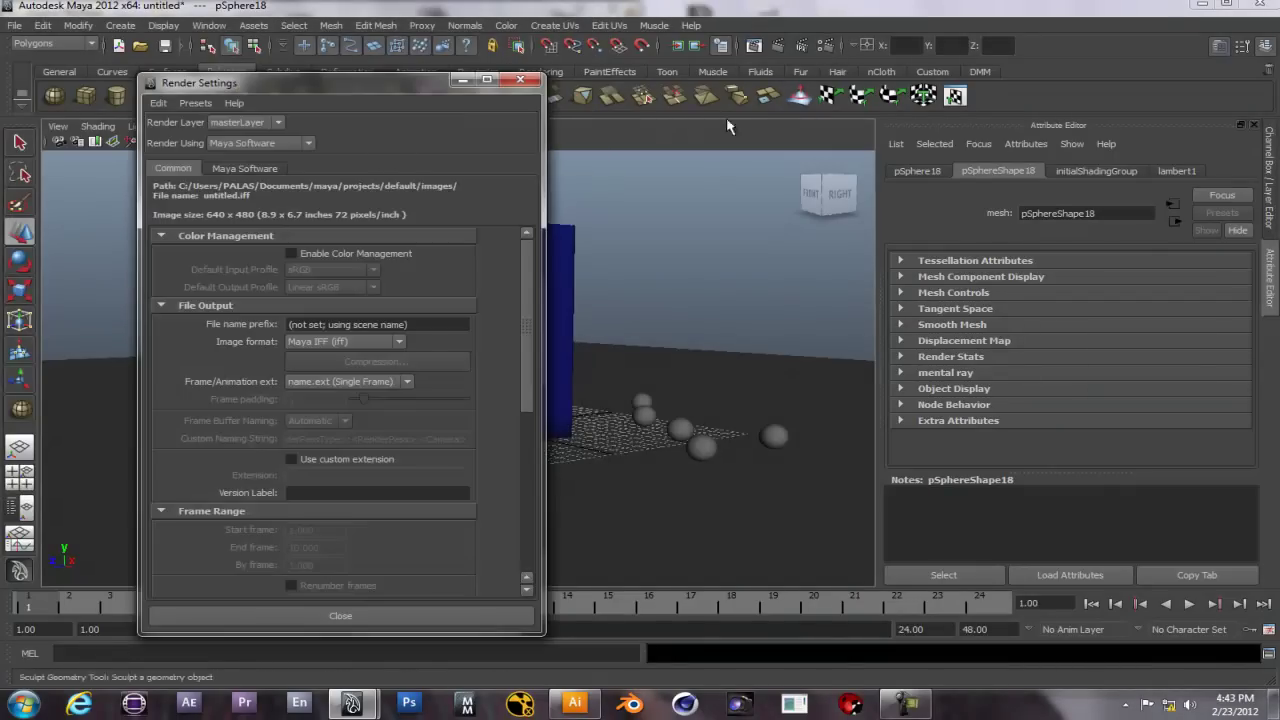
{"action": "left_click", "coordinate": [309, 144]}
{"action": "left_click", "coordinate": [253, 205]}
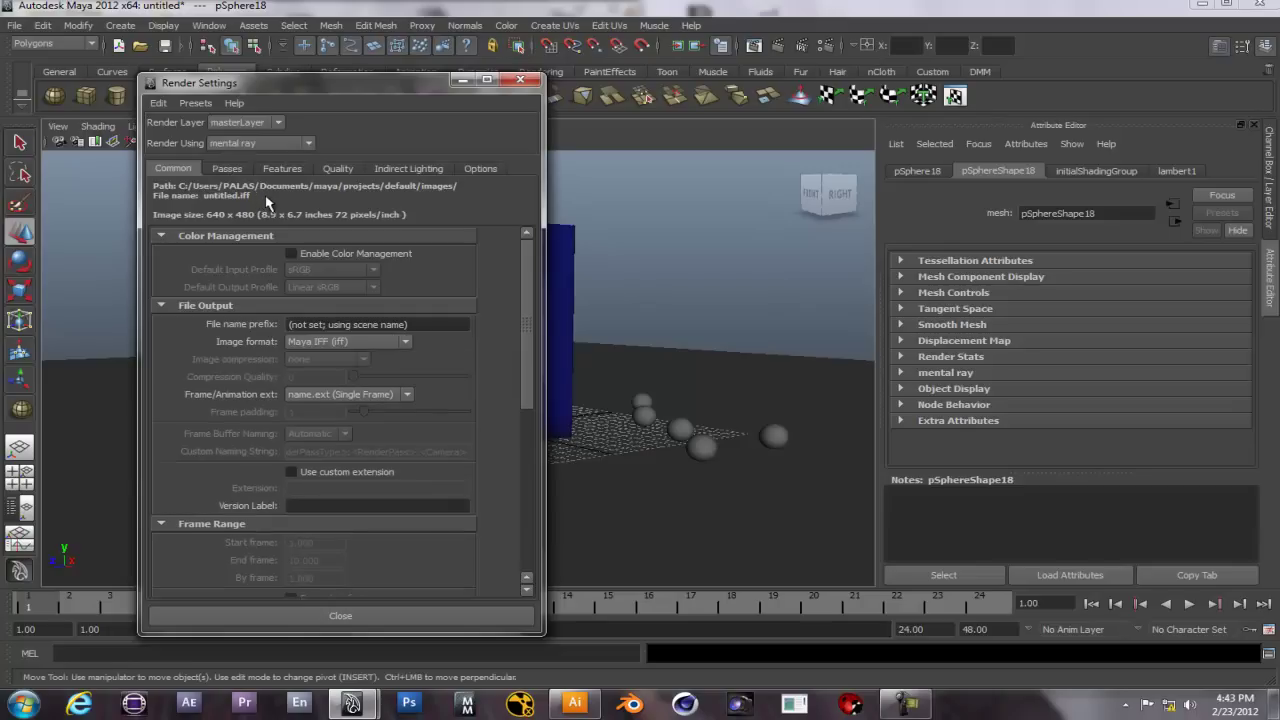
{"action": "left_click_drag", "start_coordinate": [525, 285], "coordinate": [533, 411]}
{"action": "left_click", "coordinate": [406, 469]}
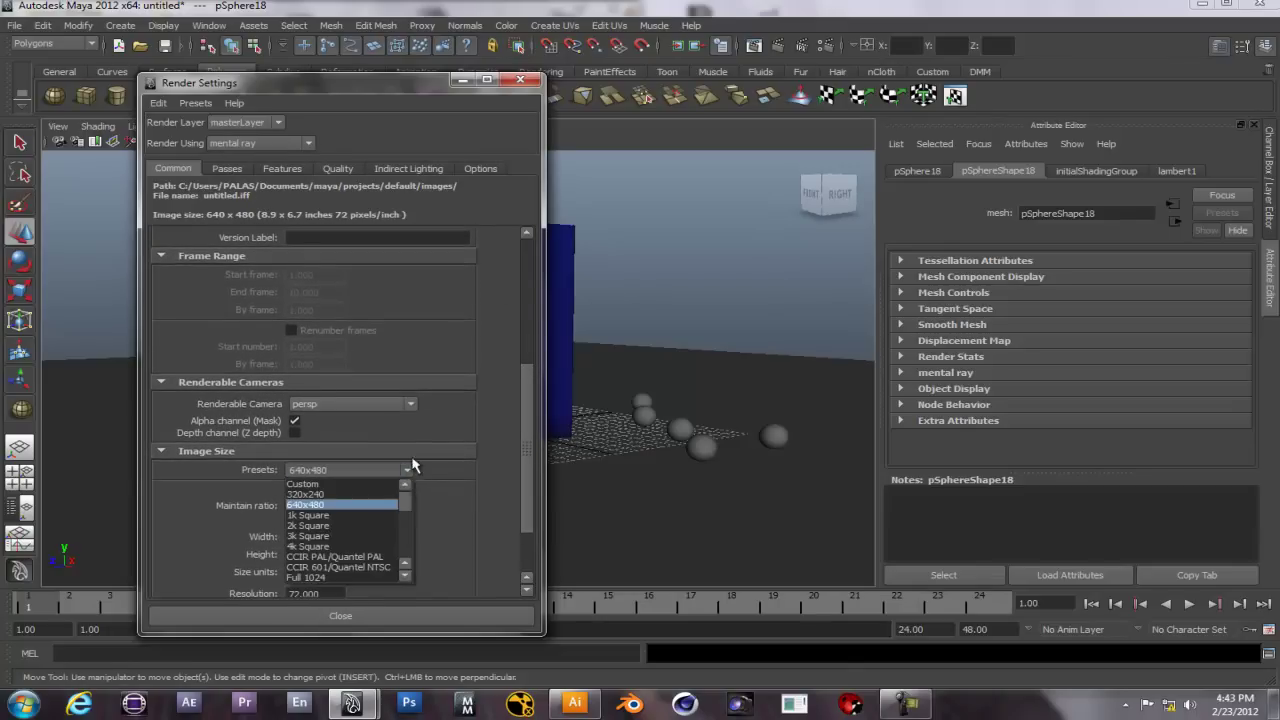
{"action": "mouse_move", "coordinate": [405, 497]}
{"action": "left_mouse_down"}
{"action": "mouse_move", "coordinate": [408, 574]}
{"action": "mouse_move", "coordinate": [409, 512]}
{"action": "left_mouse_up"}
{"action": "left_click", "coordinate": [317, 516]}
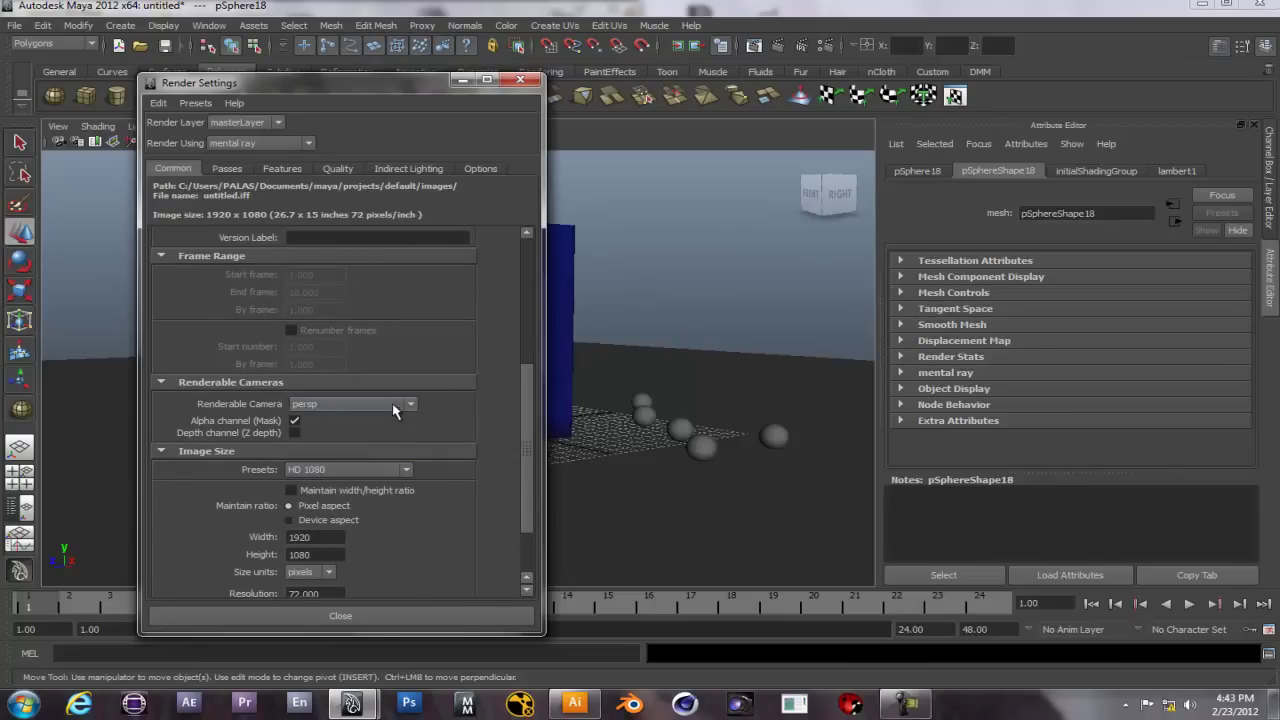
{"action": "left_click_drag", "start_coordinate": [529, 451], "coordinate": [531, 487]}
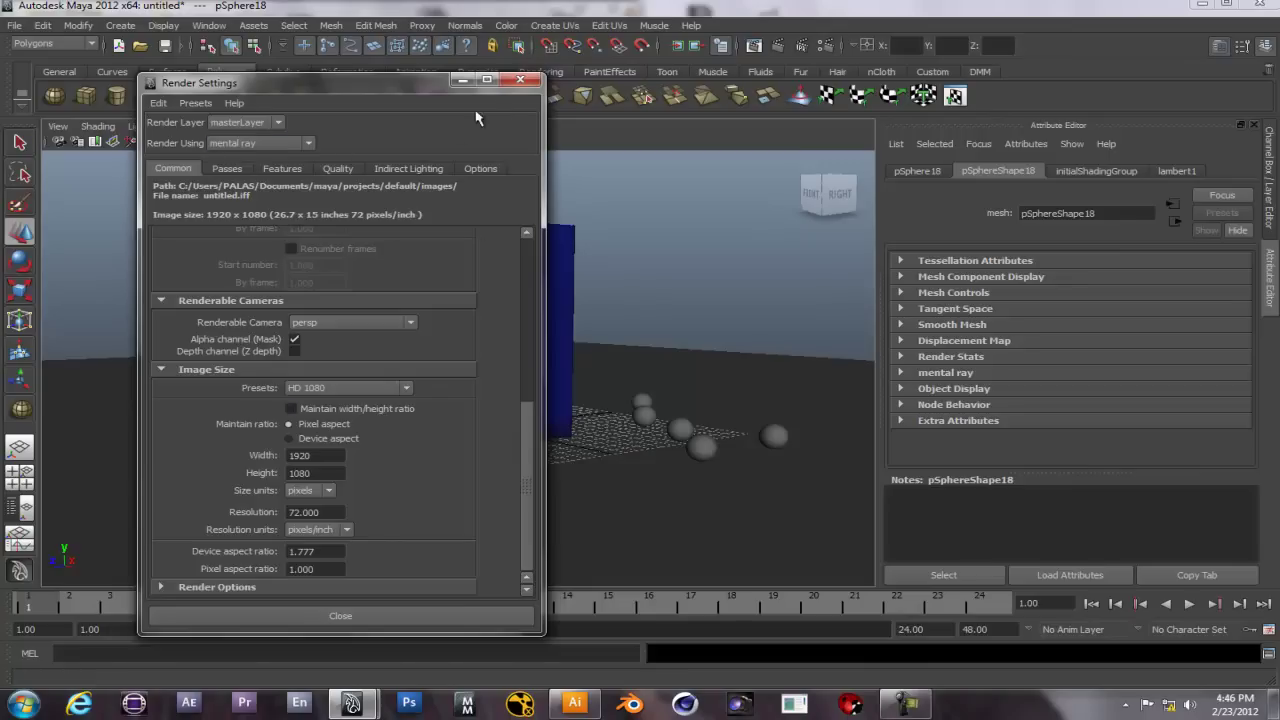
{"action": "left_click", "coordinate": [520, 80]}
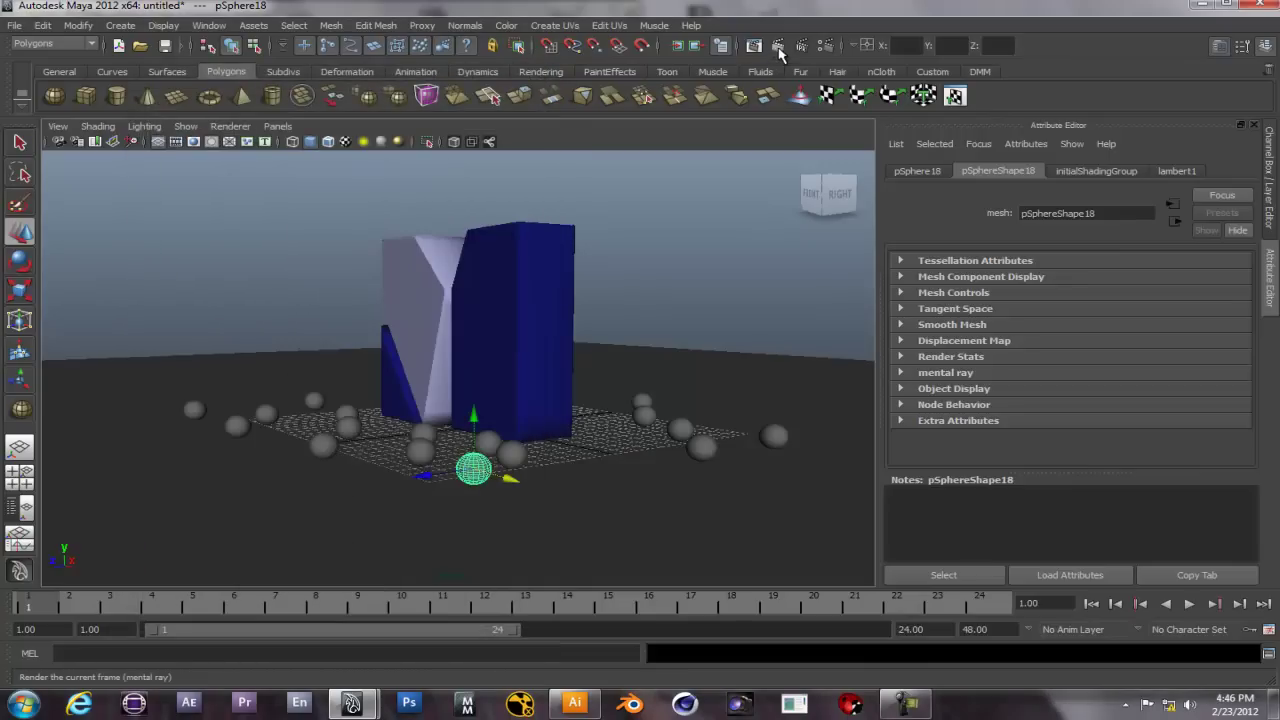
{"action": "left_click", "coordinate": [779, 47]}
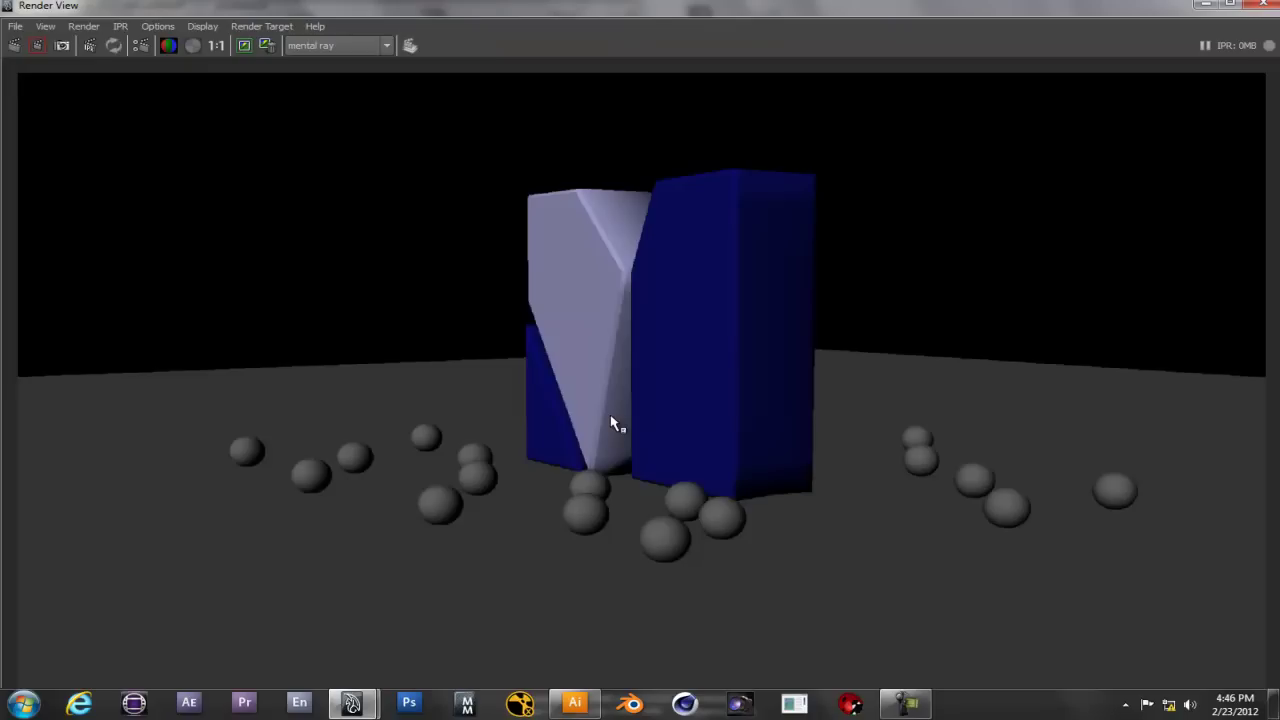
{"action": "scroll", "coordinate": [791, 289], "scroll_direction": "down", "scroll_amount": 2}
{"action": "scroll", "coordinate": [1027, 162], "scroll_direction": "up", "scroll_amount": 3}
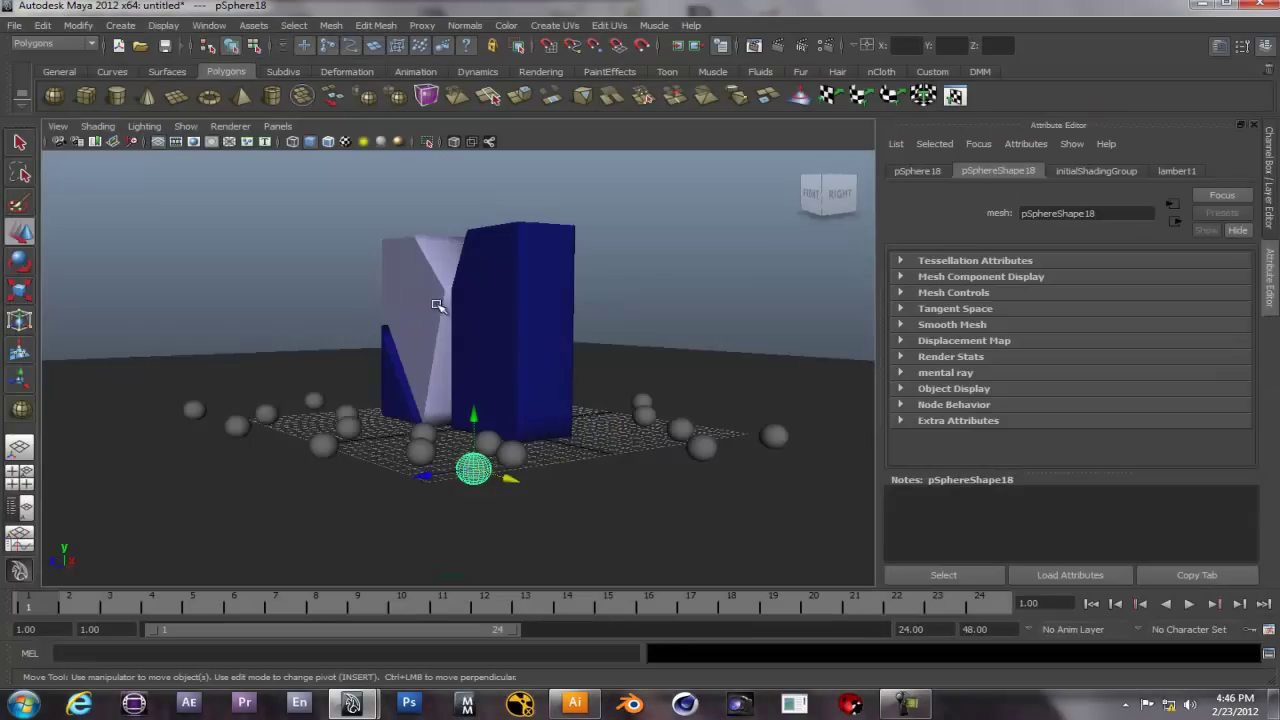
{"action": "left_click", "coordinate": [419, 336]}
{"action": "left_click", "coordinate": [390, 387], "text": "shift"}
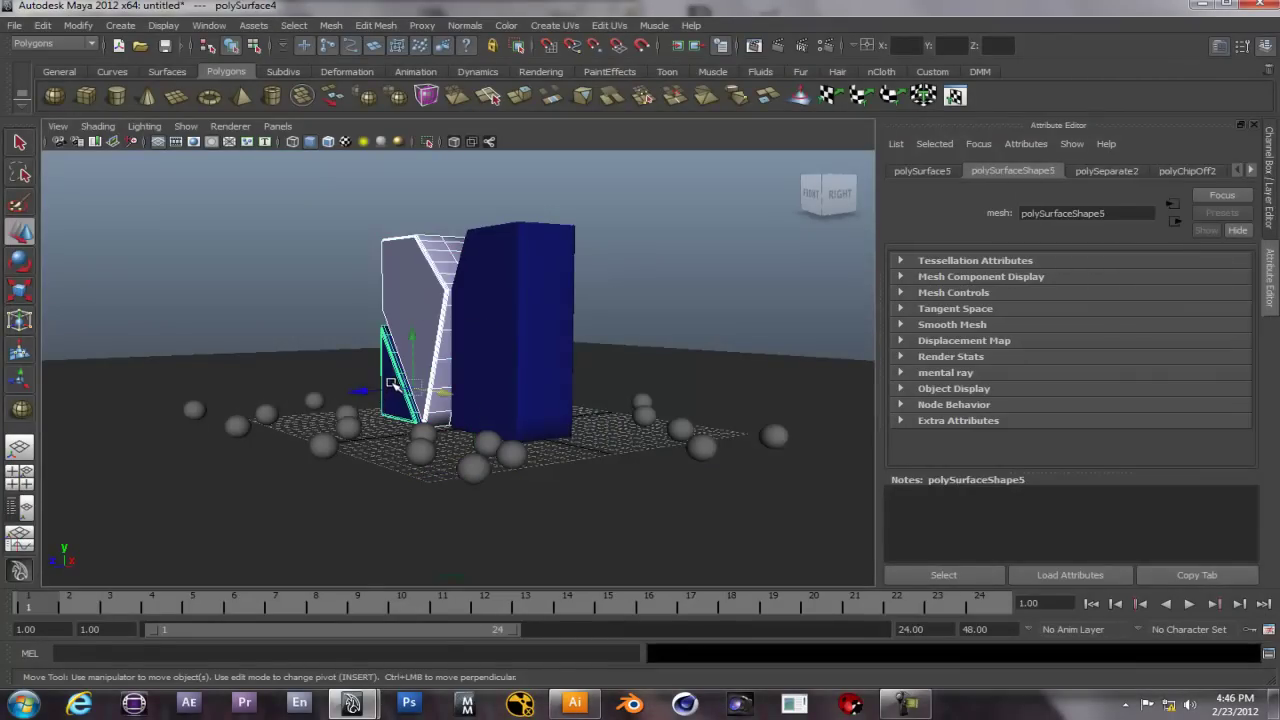
{"action": "left_click", "coordinate": [512, 348], "text": "shift"}
{"action": "key", "text": "r"}
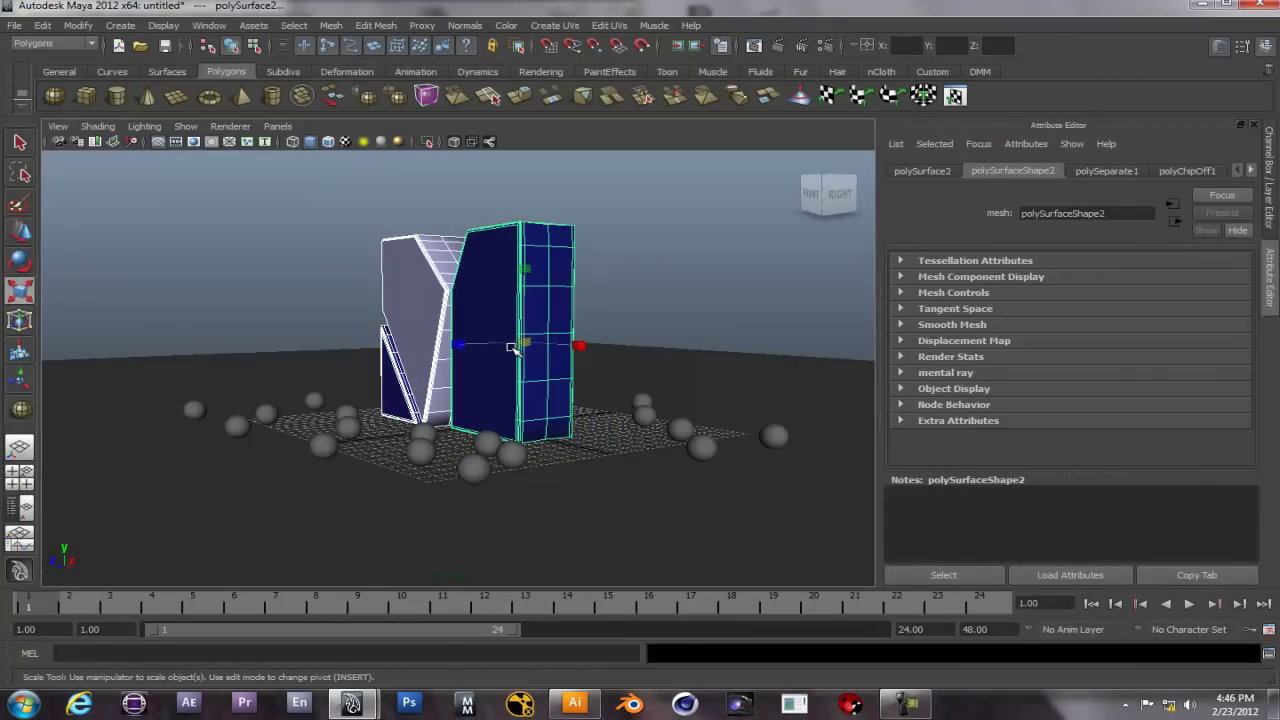
{"action": "left_click_drag", "start_coordinate": [530, 343], "coordinate": [578, 368]}
{"action": "key", "text": "ctrl+z"}
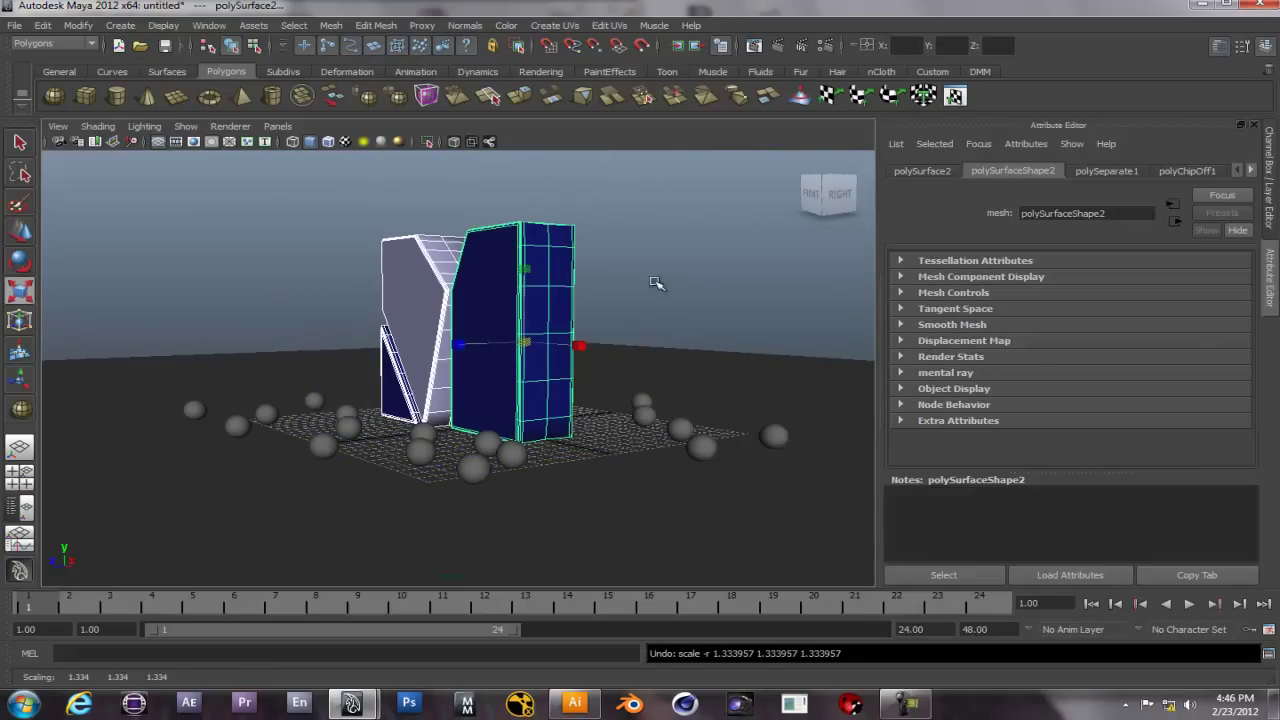
{"action": "left_click", "coordinate": [650, 245]}
{"action": "scroll", "coordinate": [500, 440], "scroll_direction": "up", "scroll_amount": 2}
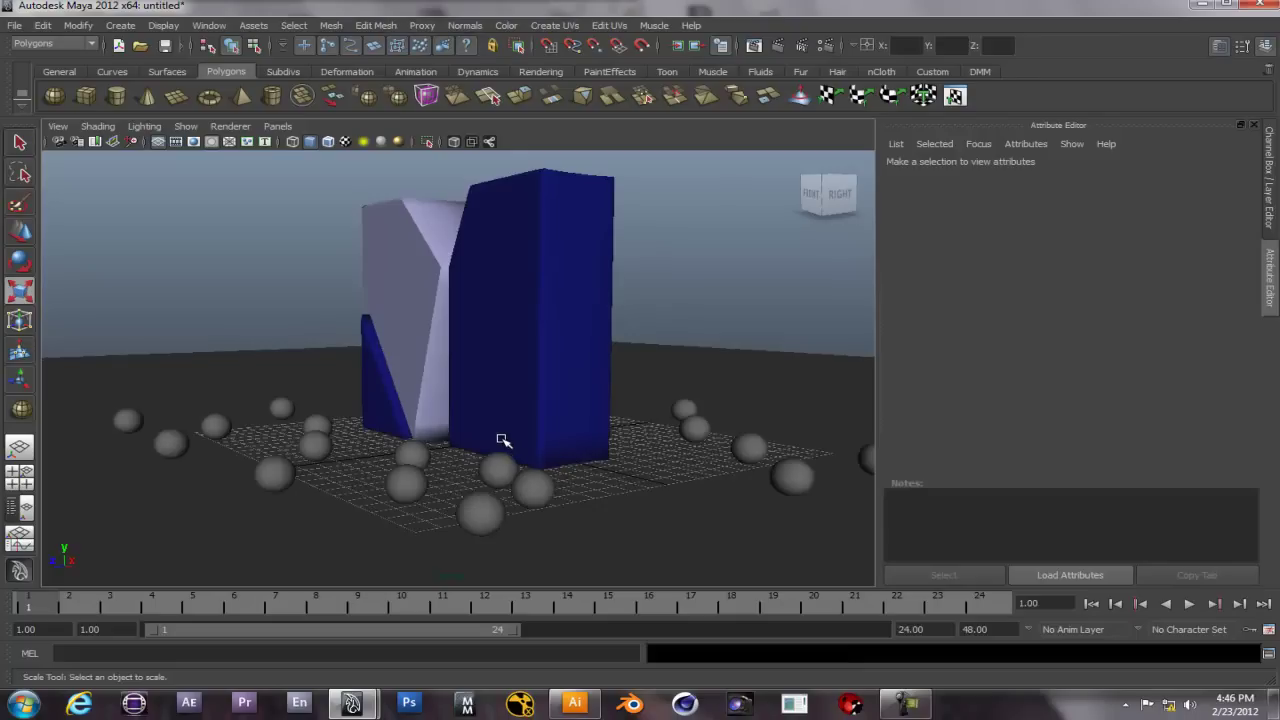
{"action": "scroll", "coordinate": [494, 505], "scroll_direction": "up", "scroll_amount": 2}
{"action": "scroll", "coordinate": [489, 503], "scroll_direction": "down", "scroll_amount": 2}
- Select the blue block, lavender slab and dark wedge, and scale them to 1.2
{"action": "left_click", "coordinate": [489, 500]}
{"action": "left_click", "coordinate": [527, 368]}
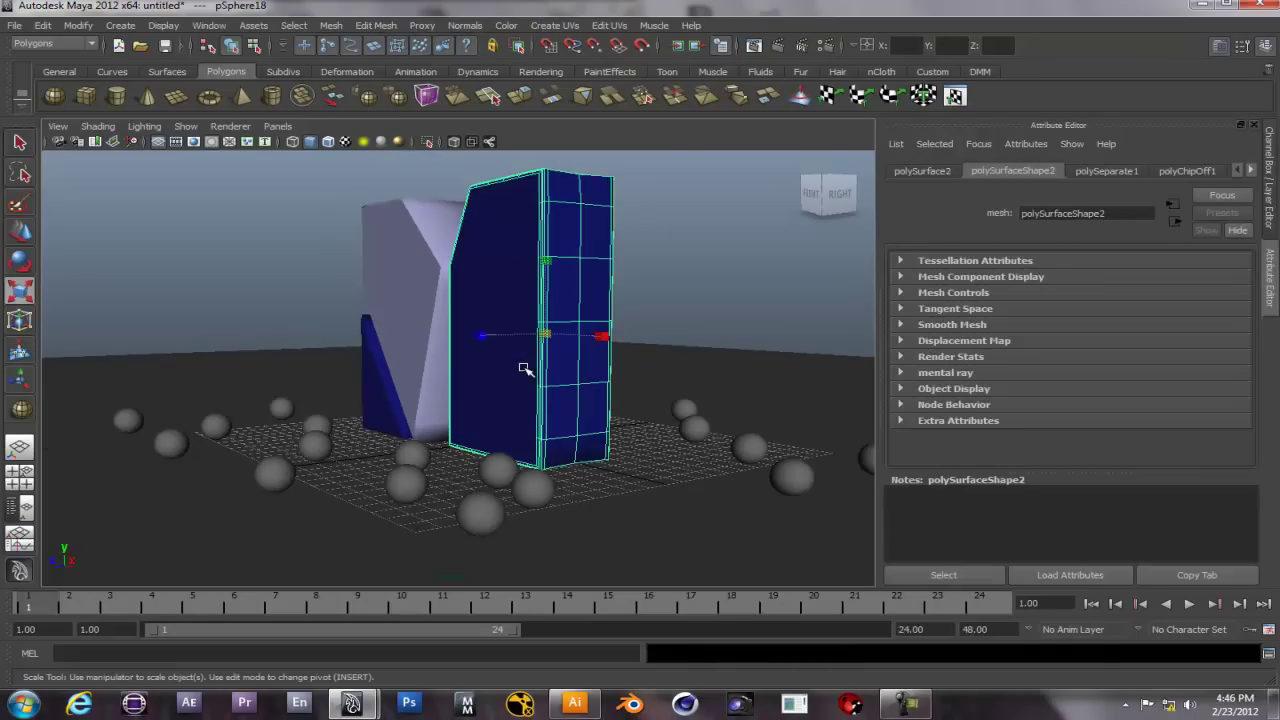
{"action": "left_click_drag", "start_coordinate": [443, 368], "coordinate": [563, 374], "text": "alt"}
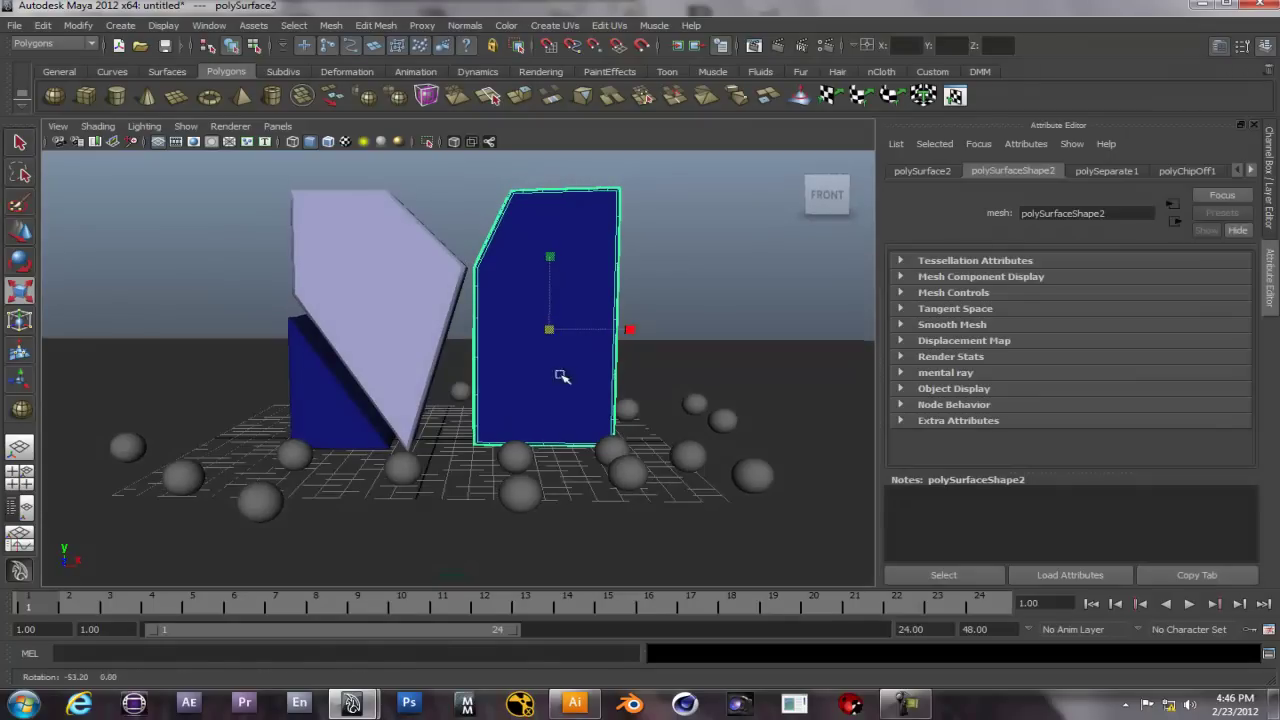
{"action": "left_click", "coordinate": [406, 340], "text": "shift"}
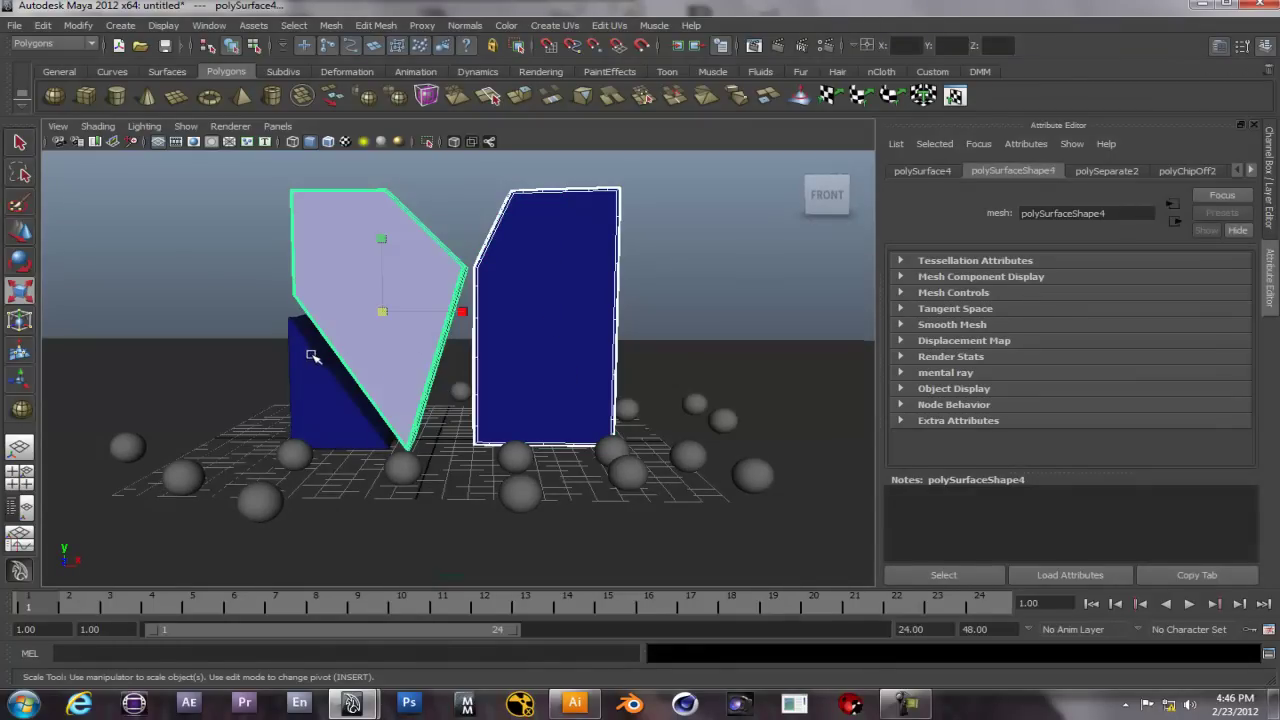
{"action": "left_click", "coordinate": [312, 356], "text": "shift"}
{"action": "left_click_drag", "start_coordinate": [324, 405], "coordinate": [492, 400]}
- Slide the tall blue block right and the small dark piece left
{"action": "left_click", "coordinate": [677, 343]}
{"action": "scroll", "coordinate": [677, 343], "scroll_direction": "down", "scroll_amount": 4}
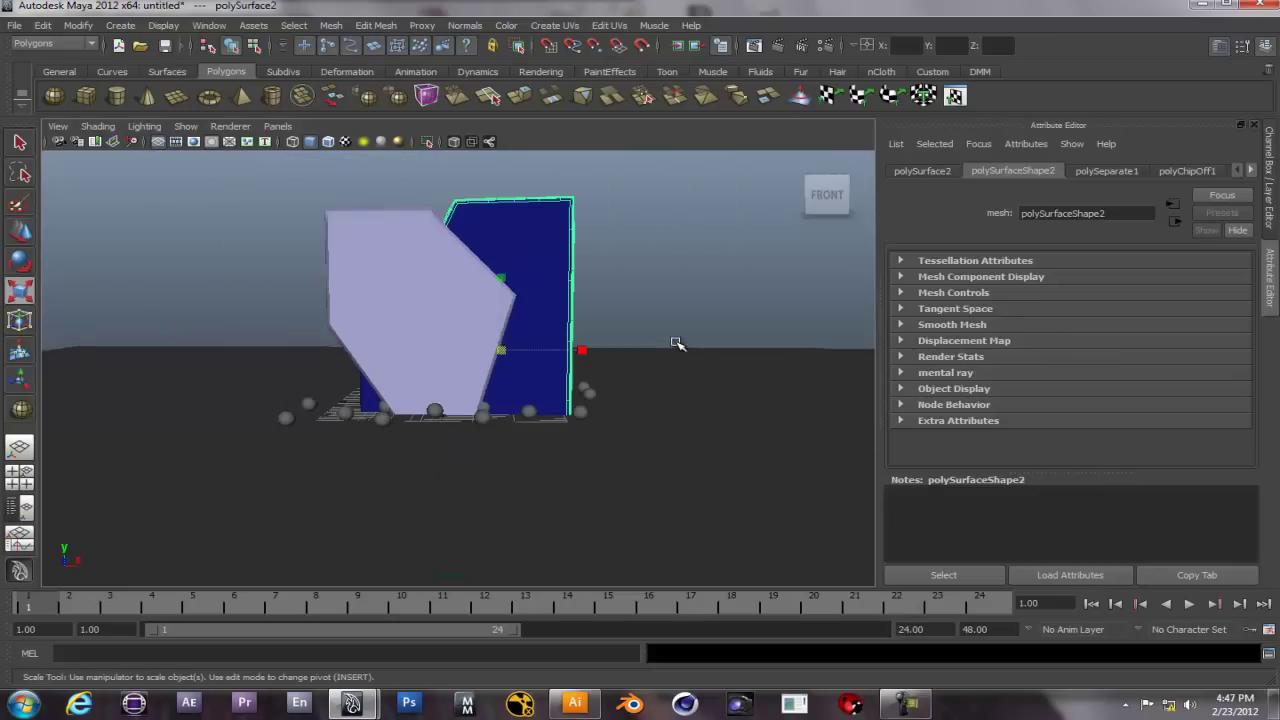
{"action": "key", "text": "w"}
{"action": "left_click_drag", "start_coordinate": [548, 352], "coordinate": [606, 349]}
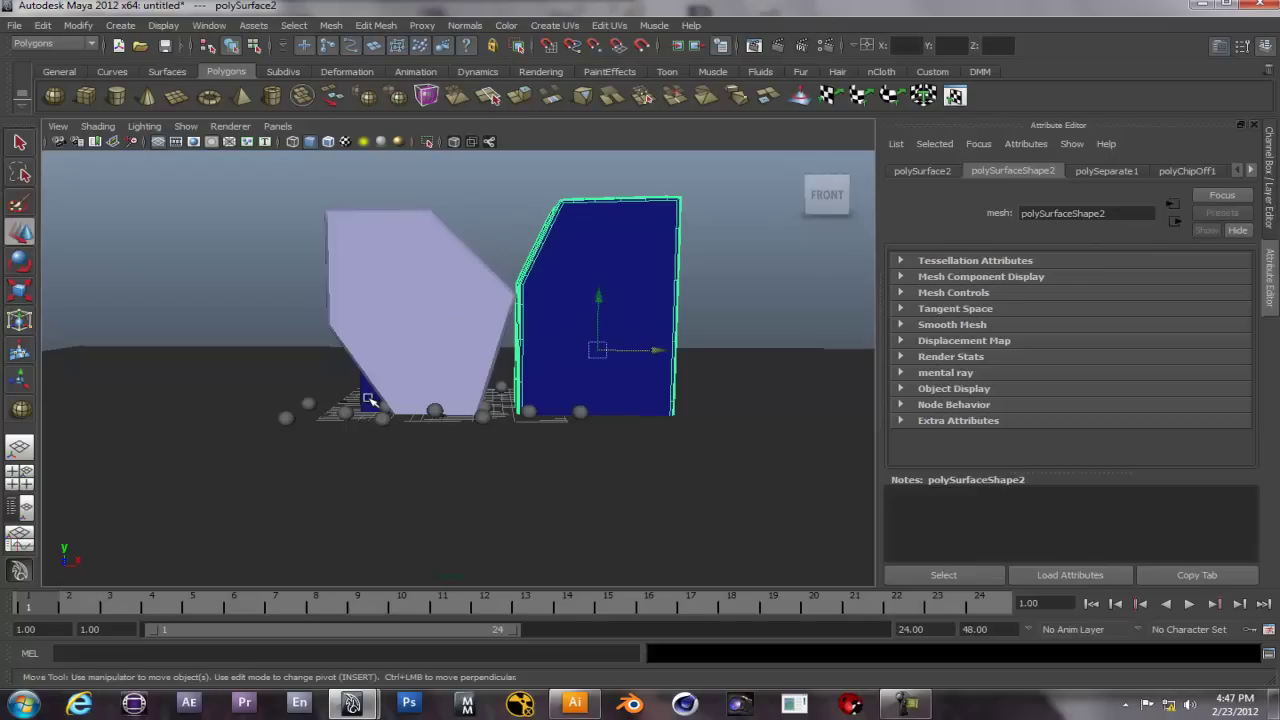
{"action": "left_click", "coordinate": [362, 398]}
{"action": "left_click_drag", "start_coordinate": [474, 388], "coordinate": [420, 386]}
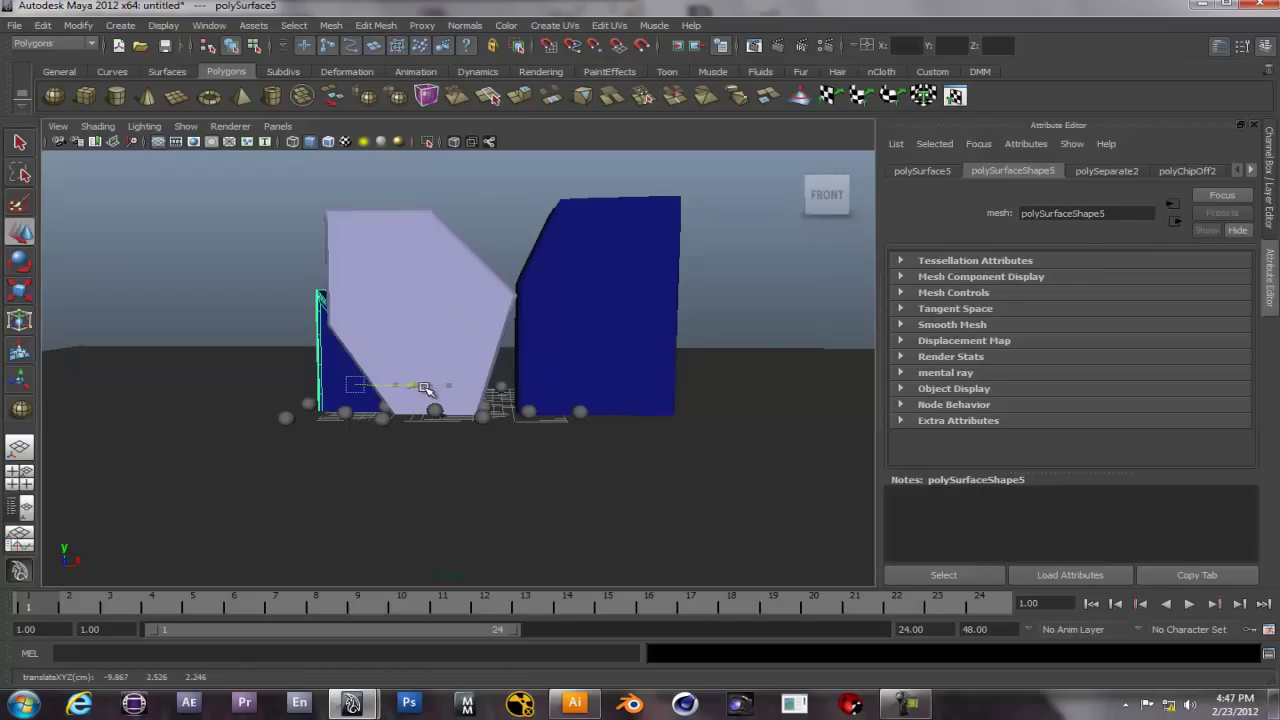
- Raise the three pieces together, then lower the blue block slightly
{"action": "left_click", "coordinate": [443, 306]}
{"action": "left_click", "coordinate": [354, 364]}
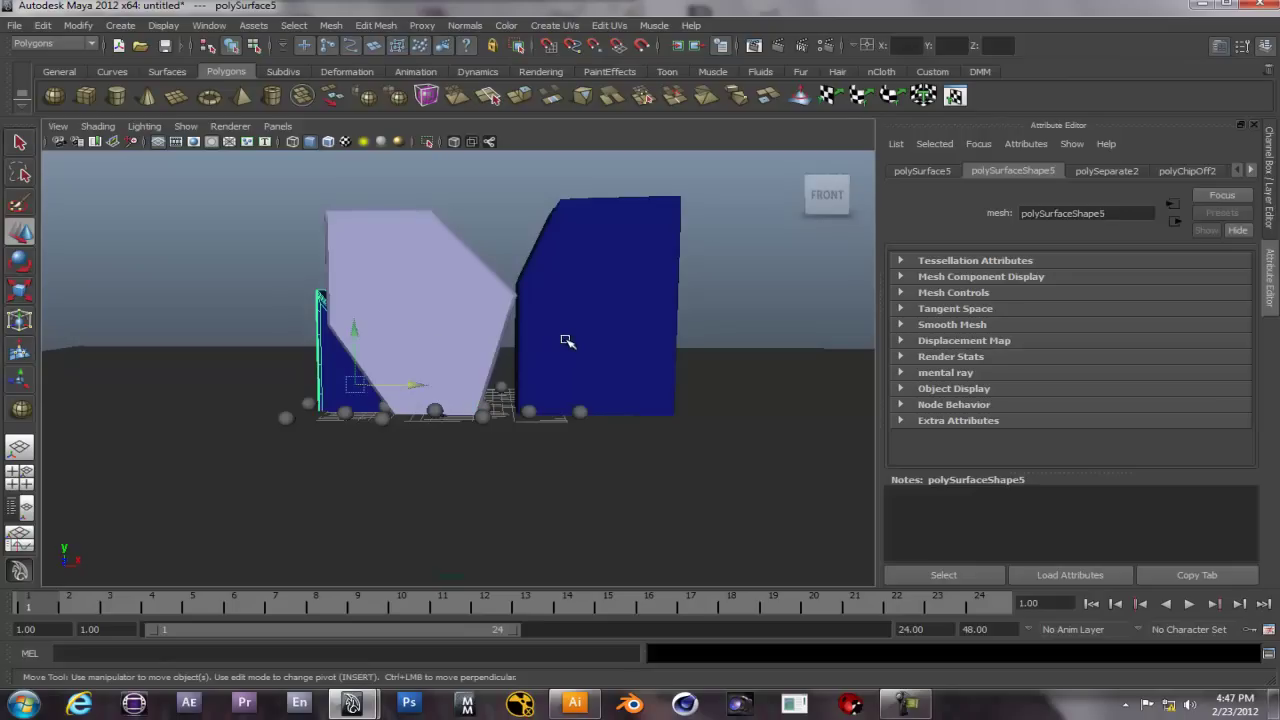
{"action": "left_click", "coordinate": [566, 343]}
{"action": "left_click", "coordinate": [455, 339], "text": "shift"}
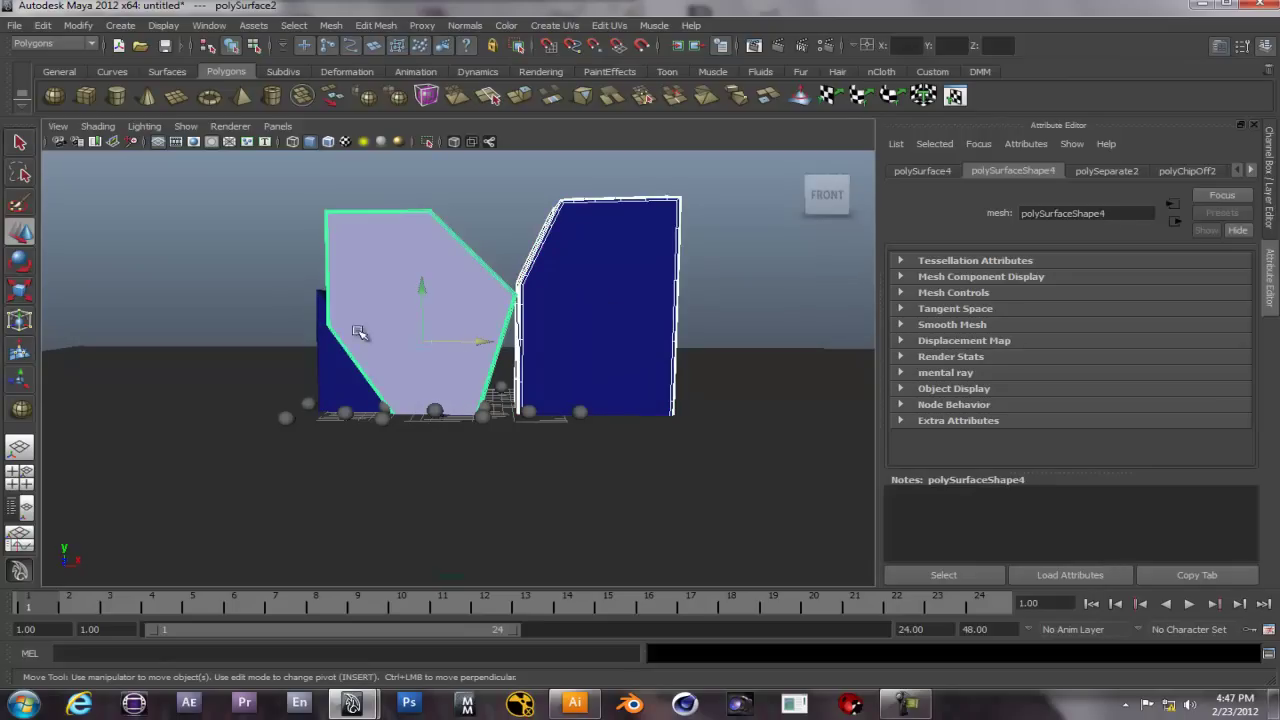
{"action": "left_click", "coordinate": [331, 371], "text": "shift"}
{"action": "left_click_drag", "start_coordinate": [354, 331], "coordinate": [373, 253]}
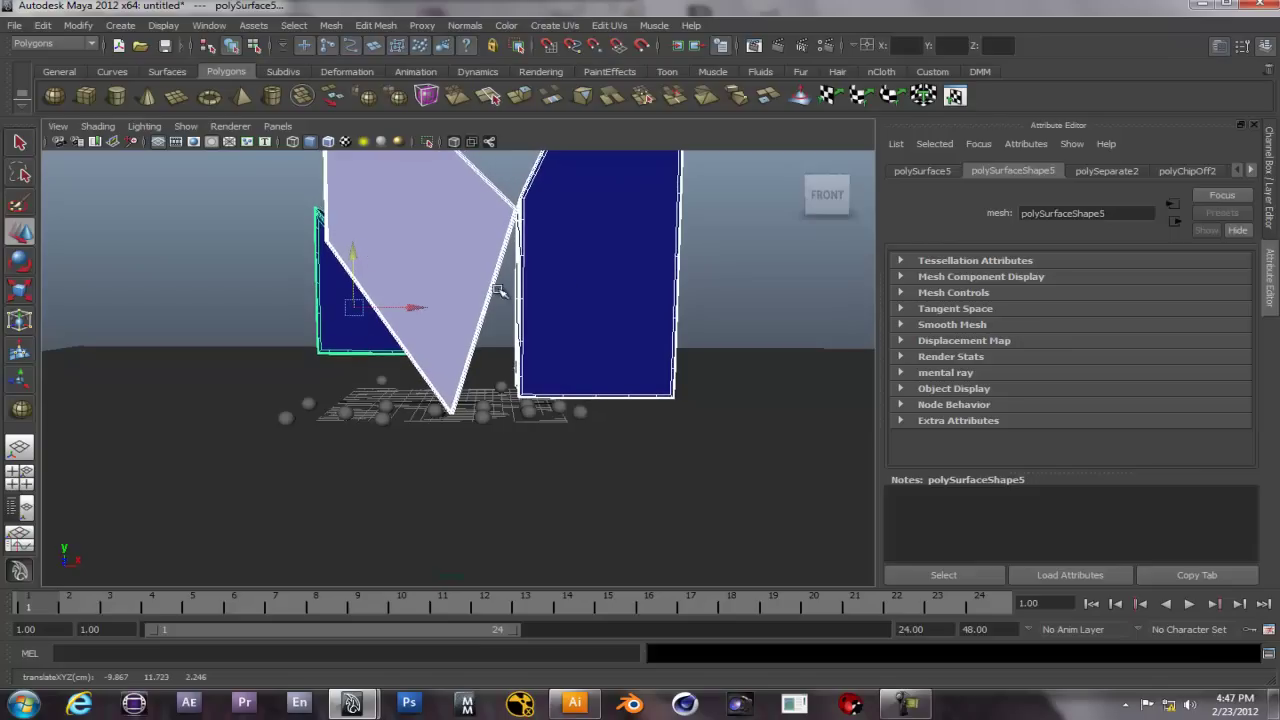
{"action": "left_click", "coordinate": [593, 288]}
{"action": "left_click_drag", "start_coordinate": [603, 221], "coordinate": [604, 228]}
- Lower the small left piece vertically toward the floor
{"action": "left_click_drag", "start_coordinate": [614, 286], "coordinate": [520, 426], "text": "alt"}
{"action": "scroll", "coordinate": [520, 313], "scroll_direction": "up", "scroll_amount": 2}
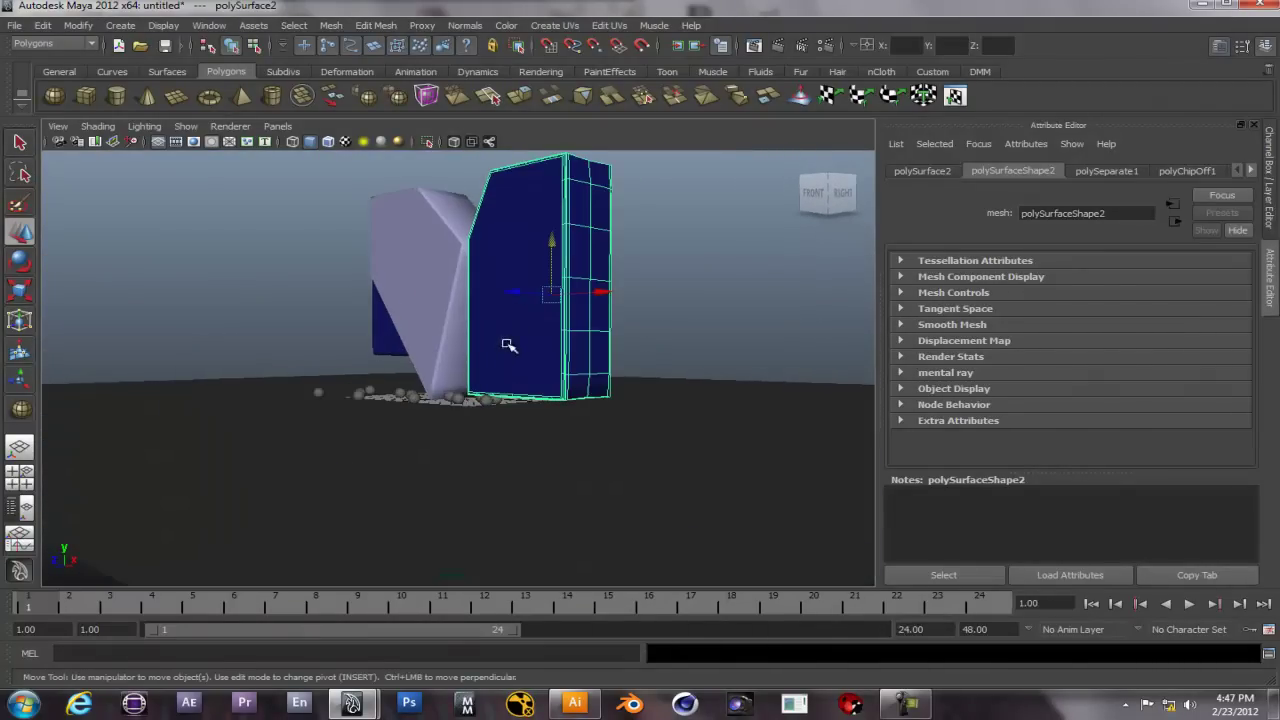
{"action": "left_click", "coordinate": [600, 495]}
{"action": "mouse_move", "coordinate": [443, 337]}
{"action": "left_mouse_down", "text": "alt"}
{"action": "mouse_move", "coordinate": [551, 357]}
{"action": "mouse_move", "coordinate": [420, 345]}
{"action": "left_mouse_up", "text": "alt"}
{"action": "left_click", "coordinate": [395, 355]}
{"action": "left_click_drag", "start_coordinate": [377, 290], "coordinate": [480, 388]}
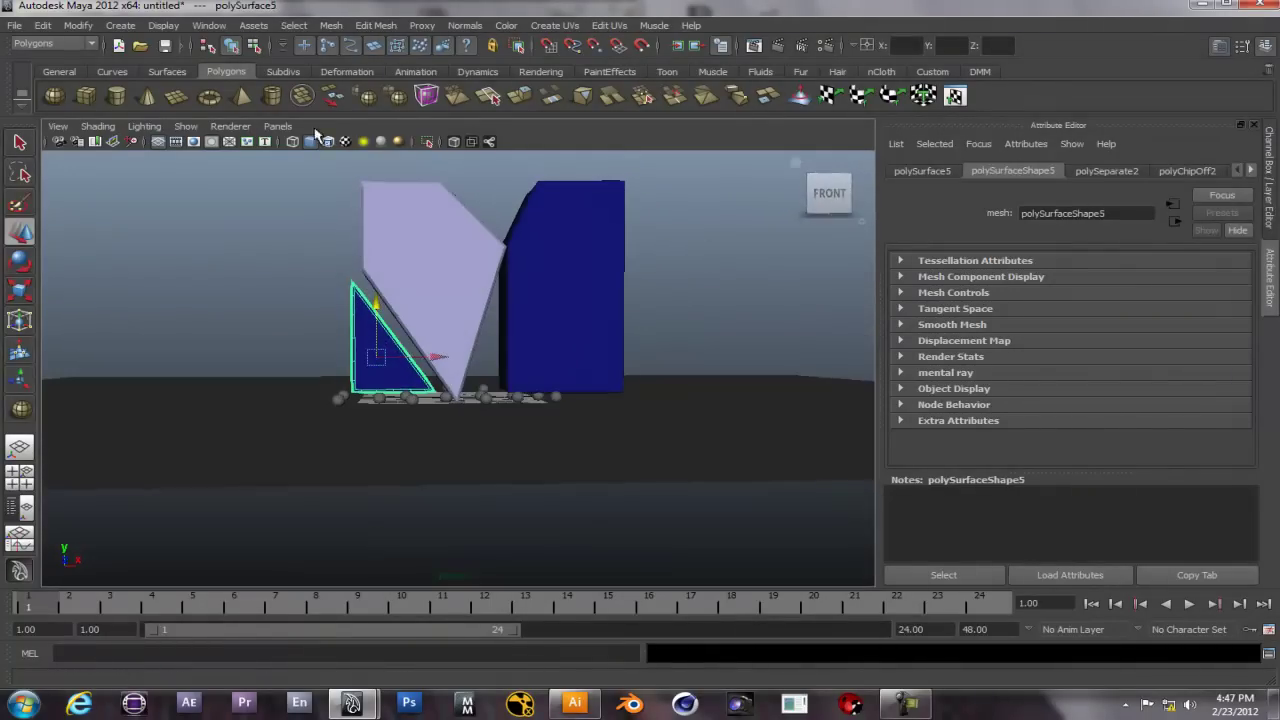
- Switch the viewport to the side orthographic view, then to the front view
{"action": "left_click", "coordinate": [277, 126]}
{"action": "mouse_move", "coordinate": [330, 172]}
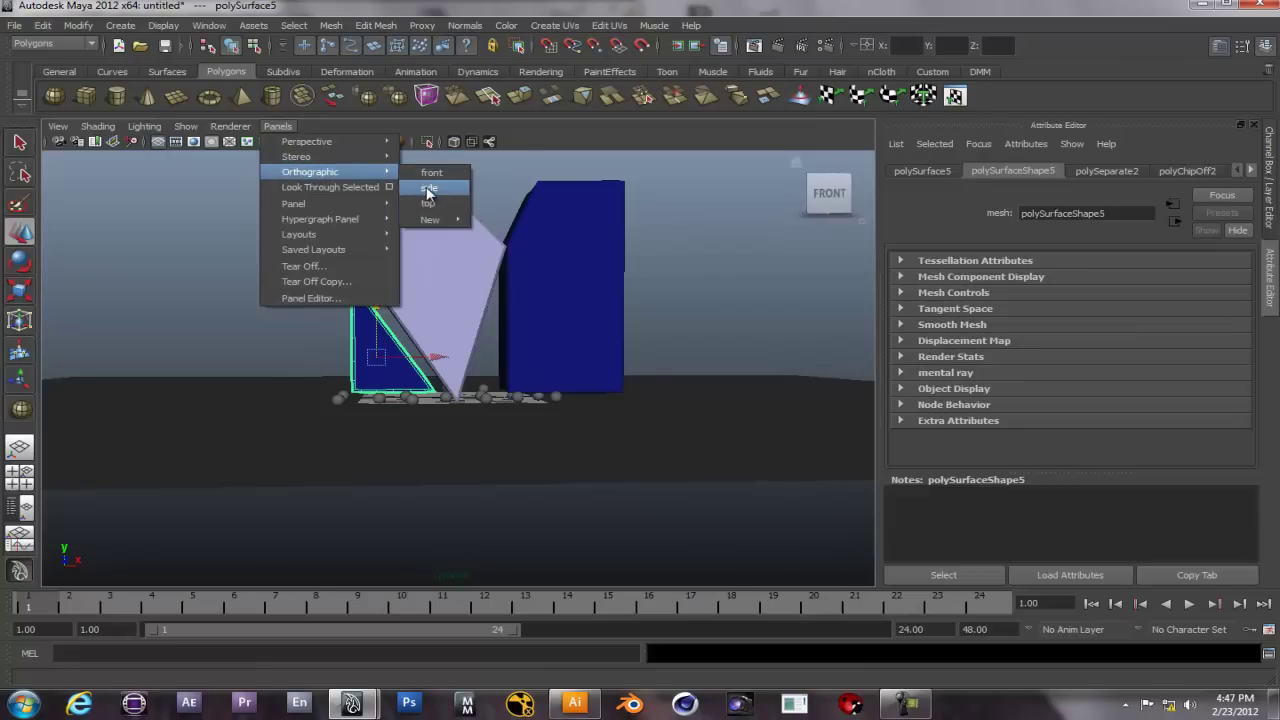
{"action": "left_click", "coordinate": [428, 188]}
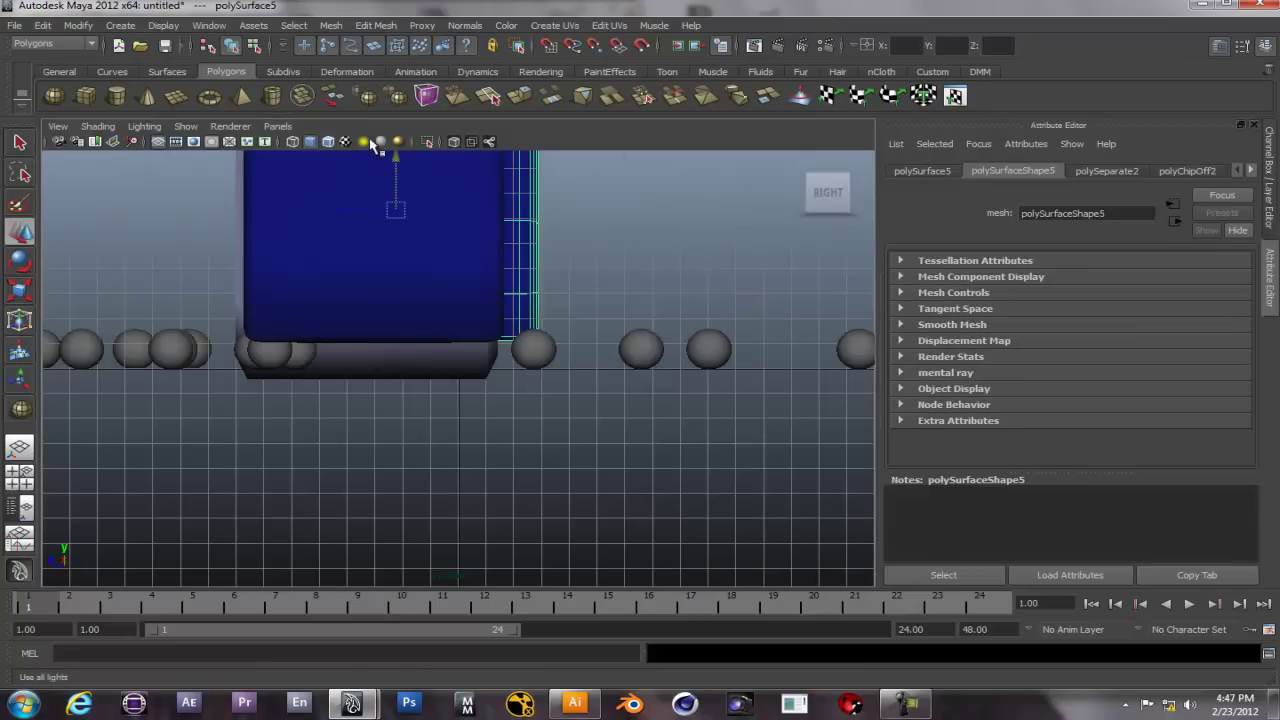
{"action": "left_click", "coordinate": [277, 126]}
{"action": "left_click", "coordinate": [826, 200]}
{"action": "left_click", "coordinate": [798, 190]}
{"action": "scroll", "coordinate": [460, 395], "scroll_direction": "up", "scroll_amount": 5}
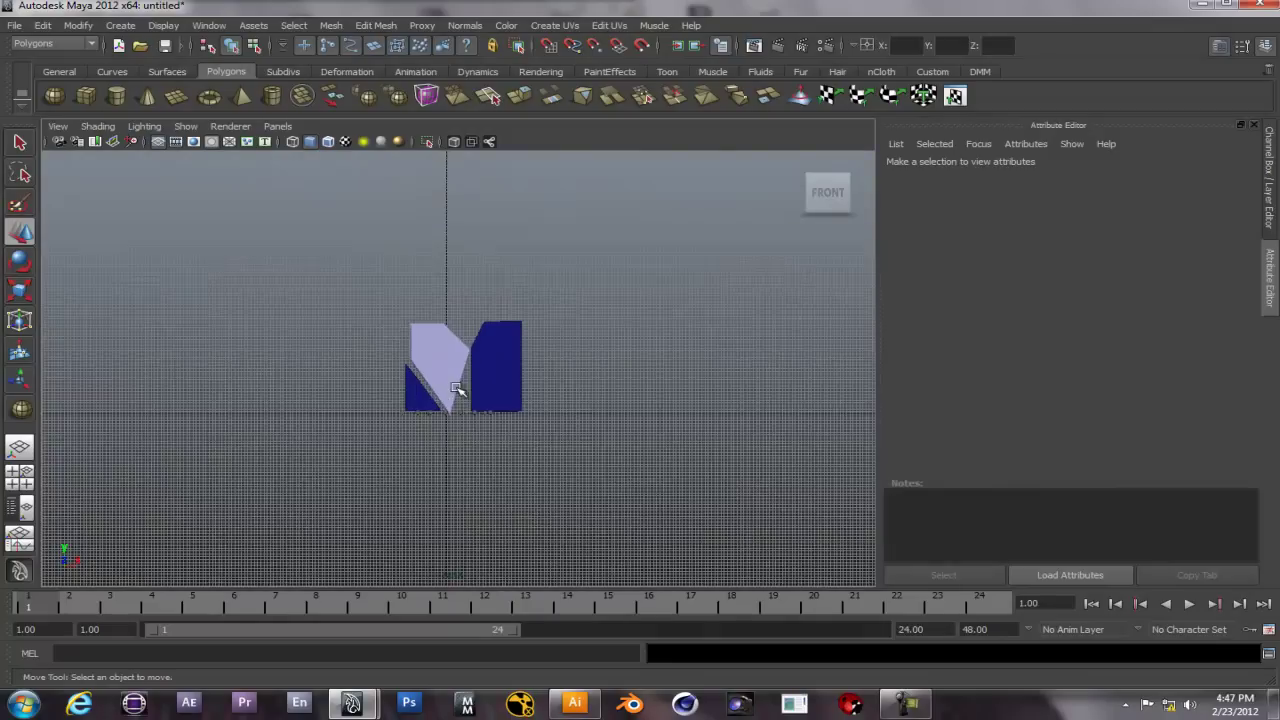
- Nudge the triangle right and down, and the dark blue rectangle down and right
{"action": "left_click", "coordinate": [358, 442]}
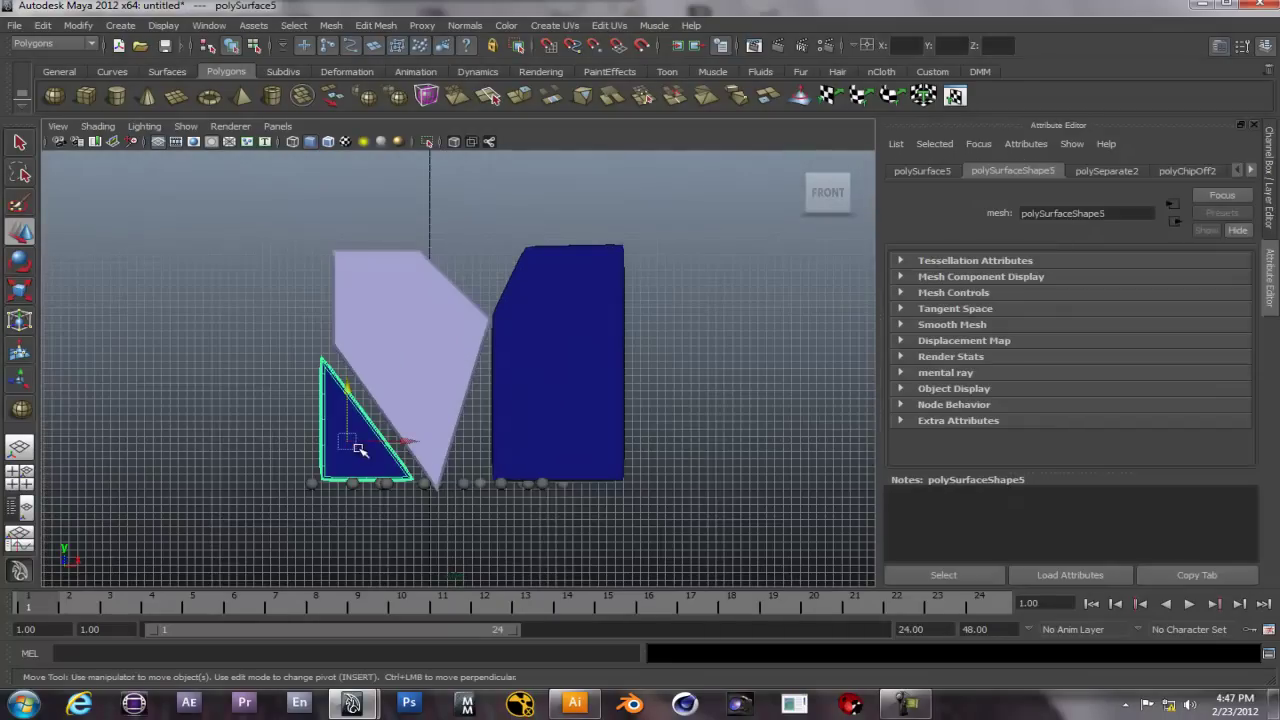
{"action": "left_click_drag", "start_coordinate": [413, 442], "coordinate": [428, 443]}
{"action": "left_click_drag", "start_coordinate": [365, 389], "coordinate": [362, 397]}
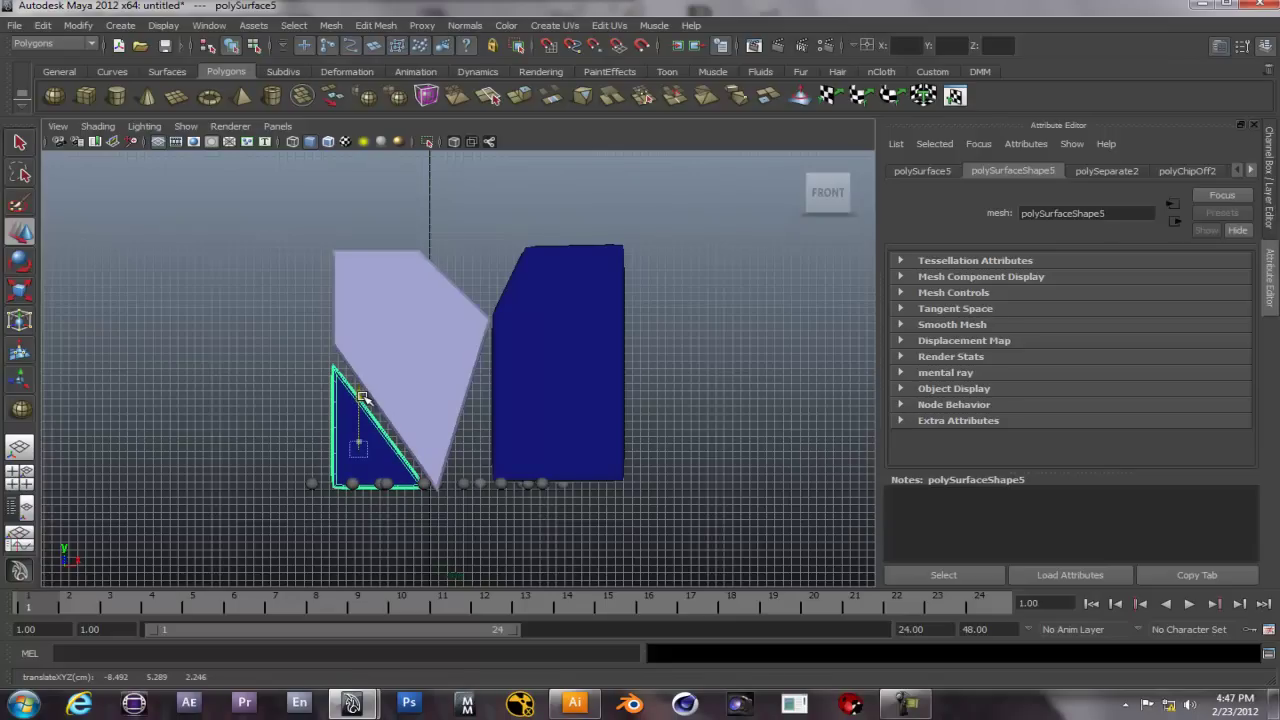
{"action": "left_click", "coordinate": [567, 369]}
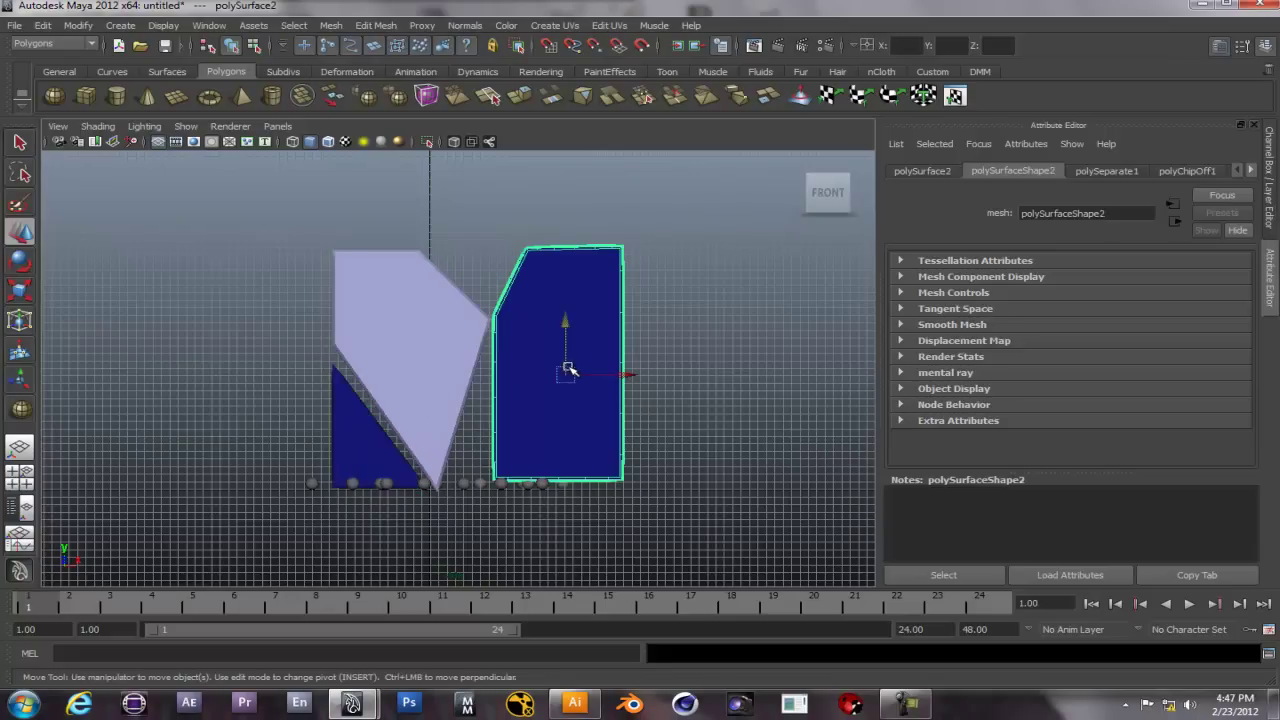
{"action": "left_click_drag", "start_coordinate": [566, 320], "coordinate": [569, 334]}
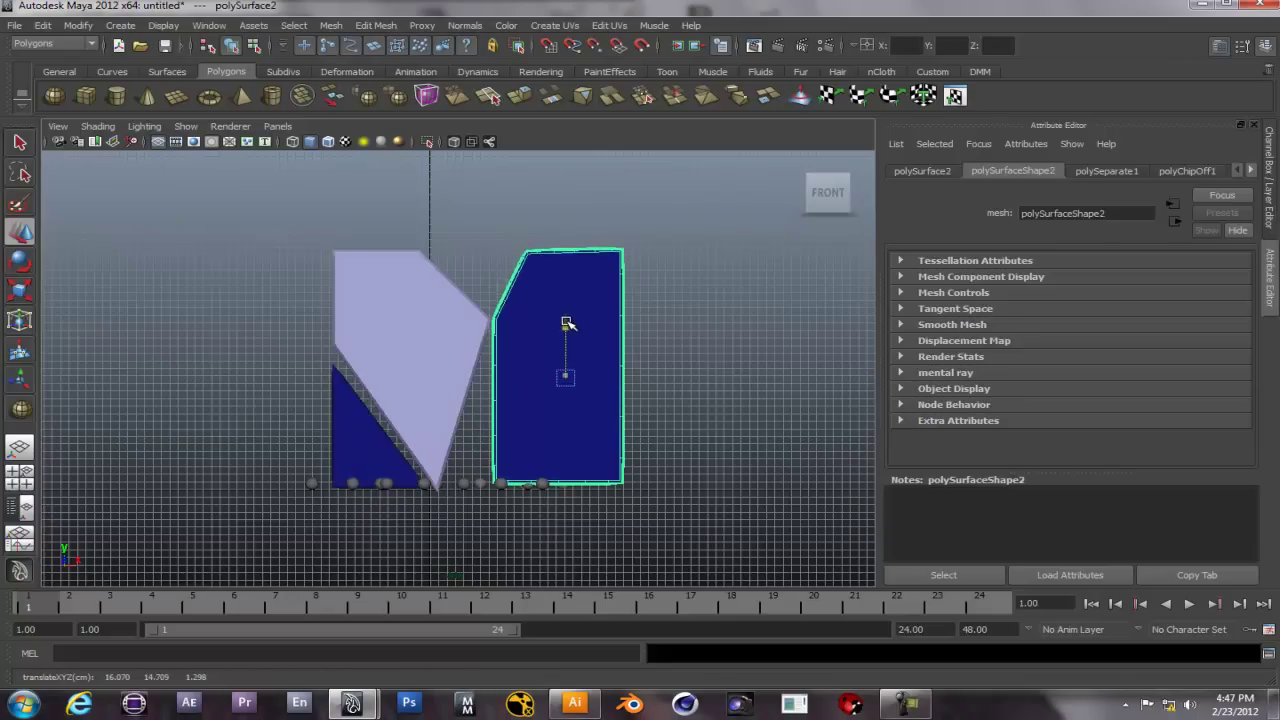
{"action": "left_click_drag", "start_coordinate": [629, 377], "coordinate": [637, 380]}
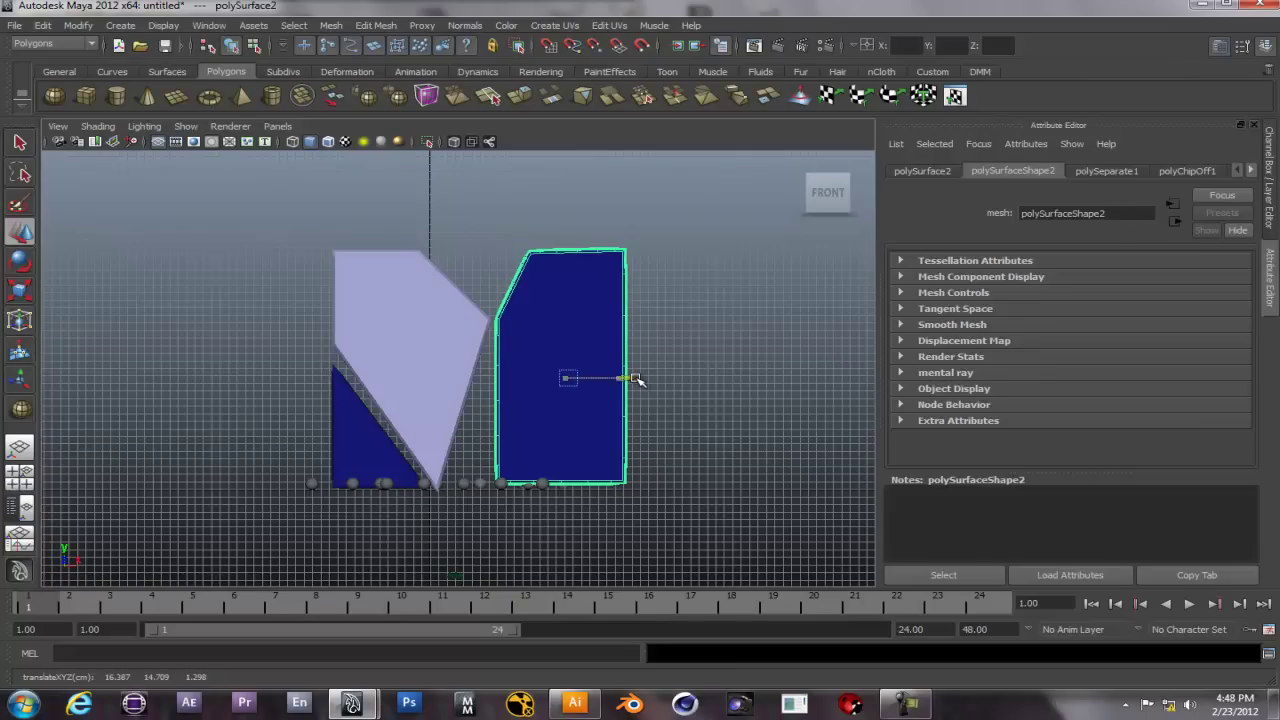
{"action": "left_click", "coordinate": [363, 445]}
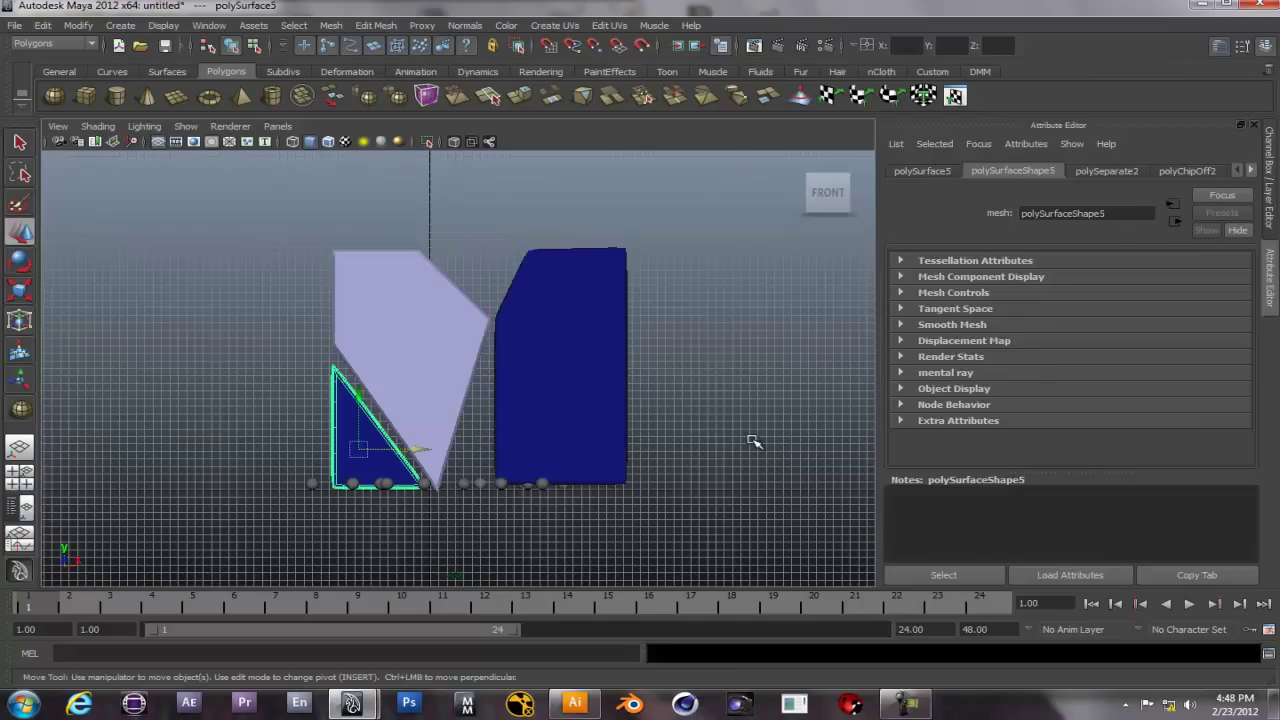
{"action": "left_click", "coordinate": [751, 443]}
{"action": "left_click", "coordinate": [280, 127]}
- Switch the viewport to the persp camera, orbit and zoom in on the pieces, and open the Outliner
{"action": "mouse_move", "coordinate": [320, 140]}
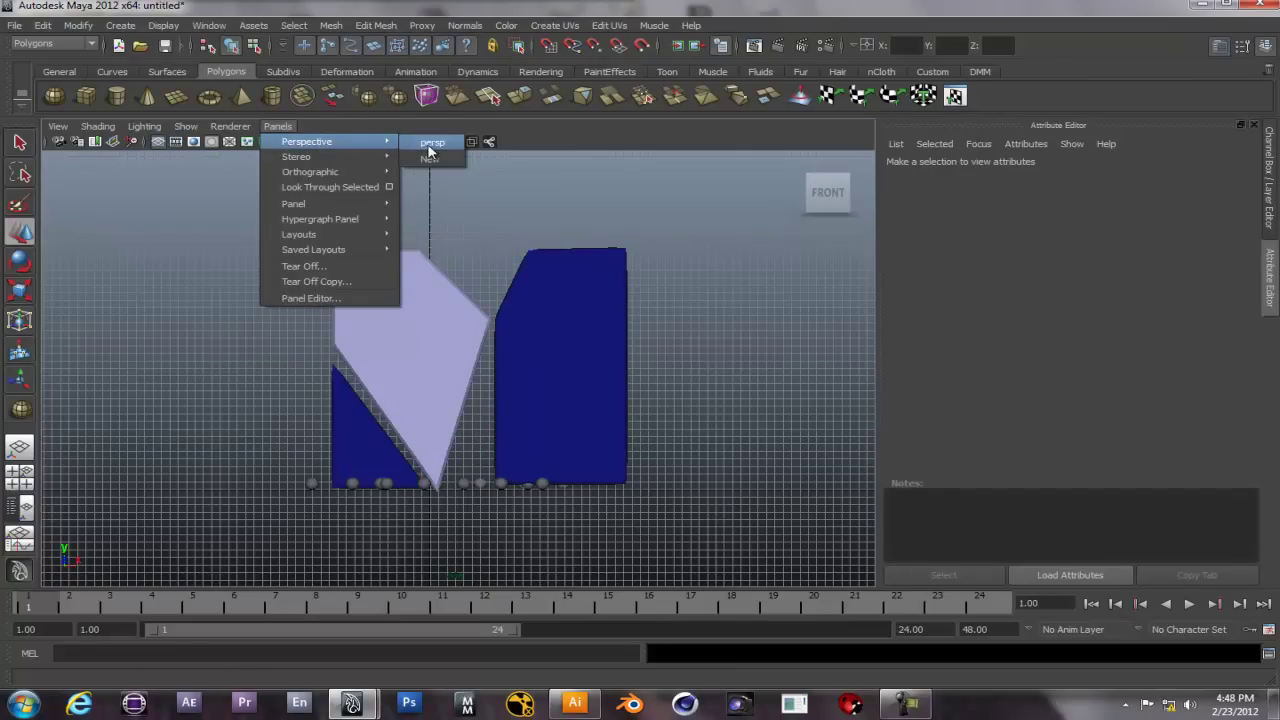
{"action": "left_click", "coordinate": [429, 143]}
{"action": "left_click_drag", "start_coordinate": [660, 466], "coordinate": [534, 446], "text": "alt"}
{"action": "scroll", "coordinate": [450, 380], "scroll_direction": "up", "scroll_amount": 3}
{"action": "scroll", "coordinate": [445, 390], "scroll_direction": "up", "scroll_amount": 4}
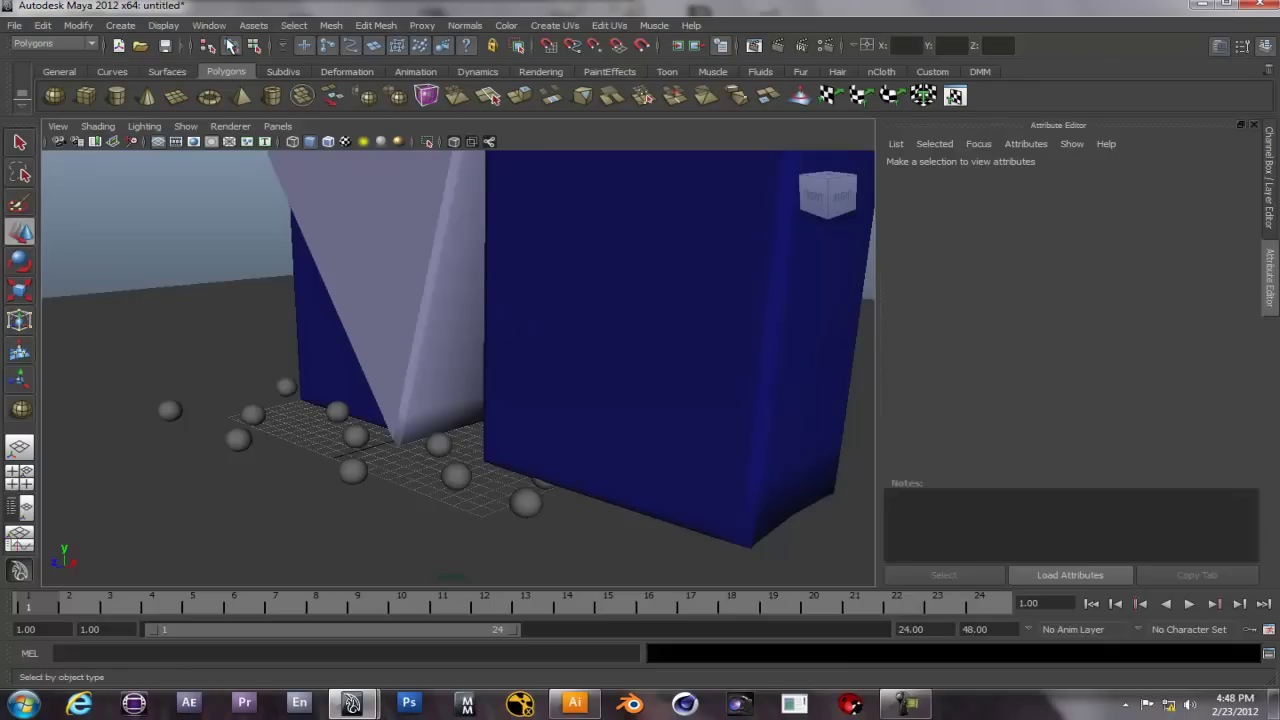
{"action": "left_click", "coordinate": [209, 25]}
{"action": "mouse_move", "coordinate": [236, 111]}
{"action": "left_click", "coordinate": [230, 141]}
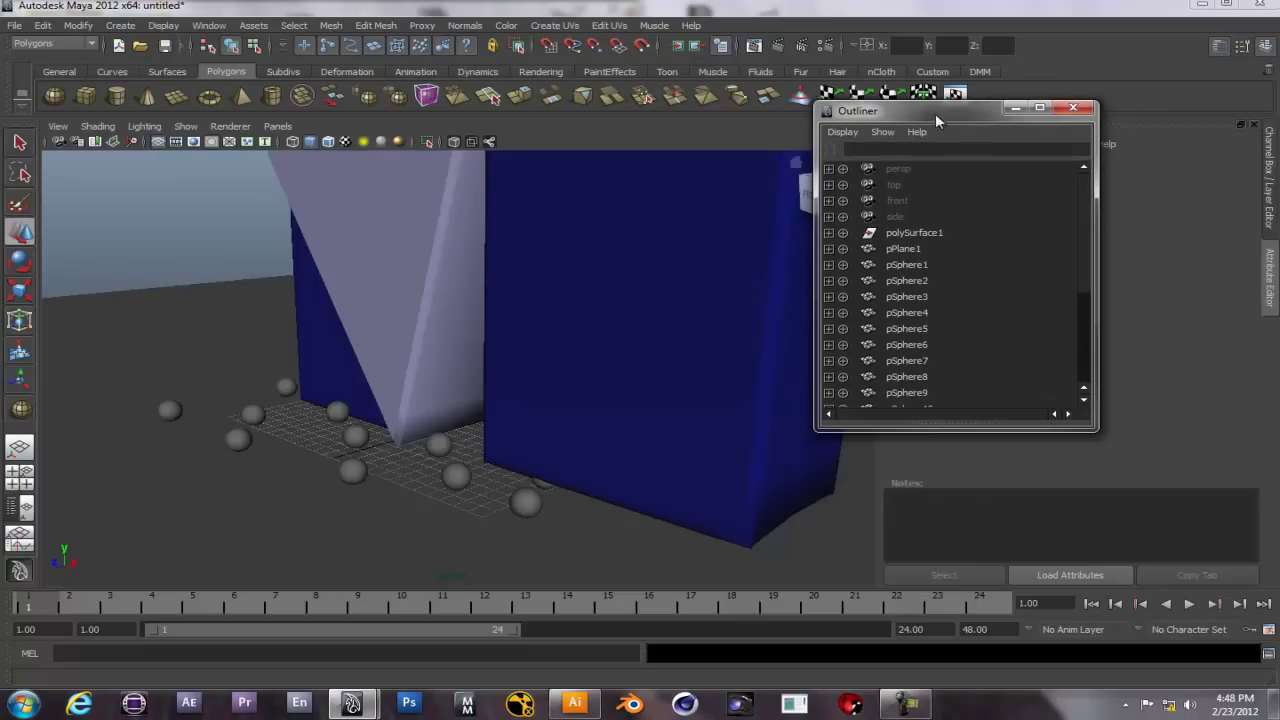
{"action": "left_click_drag", "start_coordinate": [921, 112], "coordinate": [959, 82]}
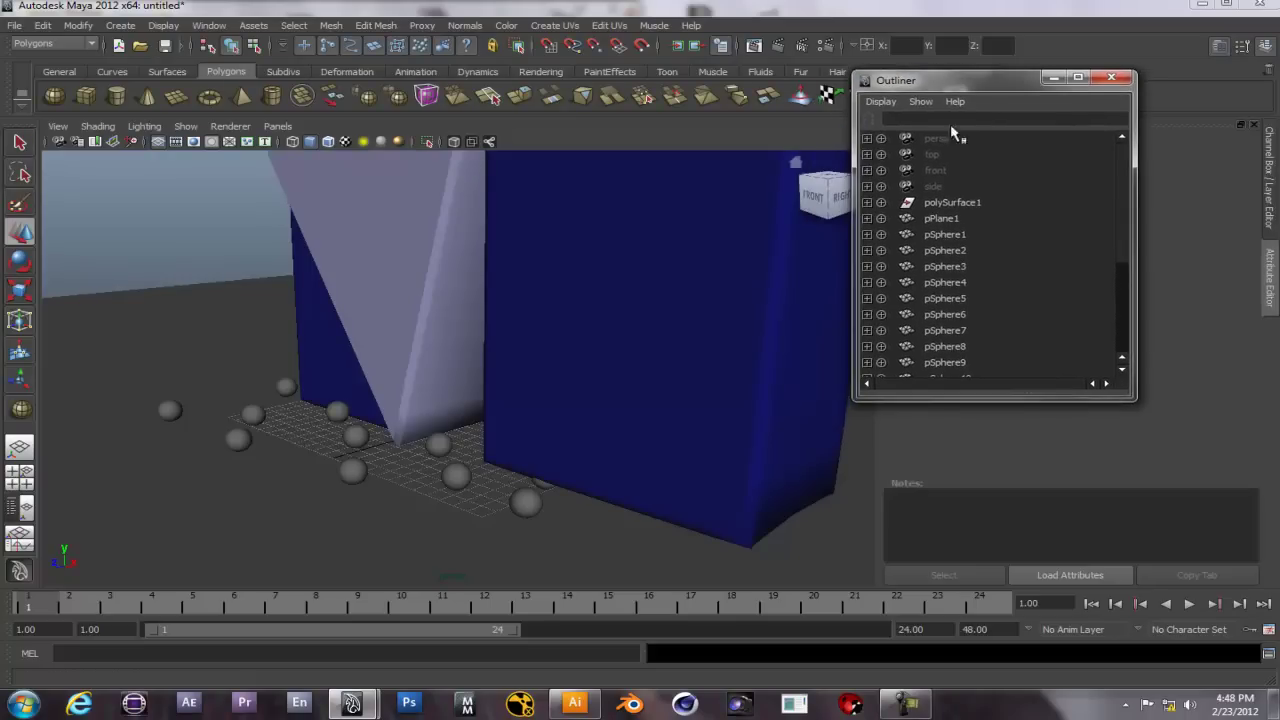
{"action": "left_click", "coordinate": [960, 238]}
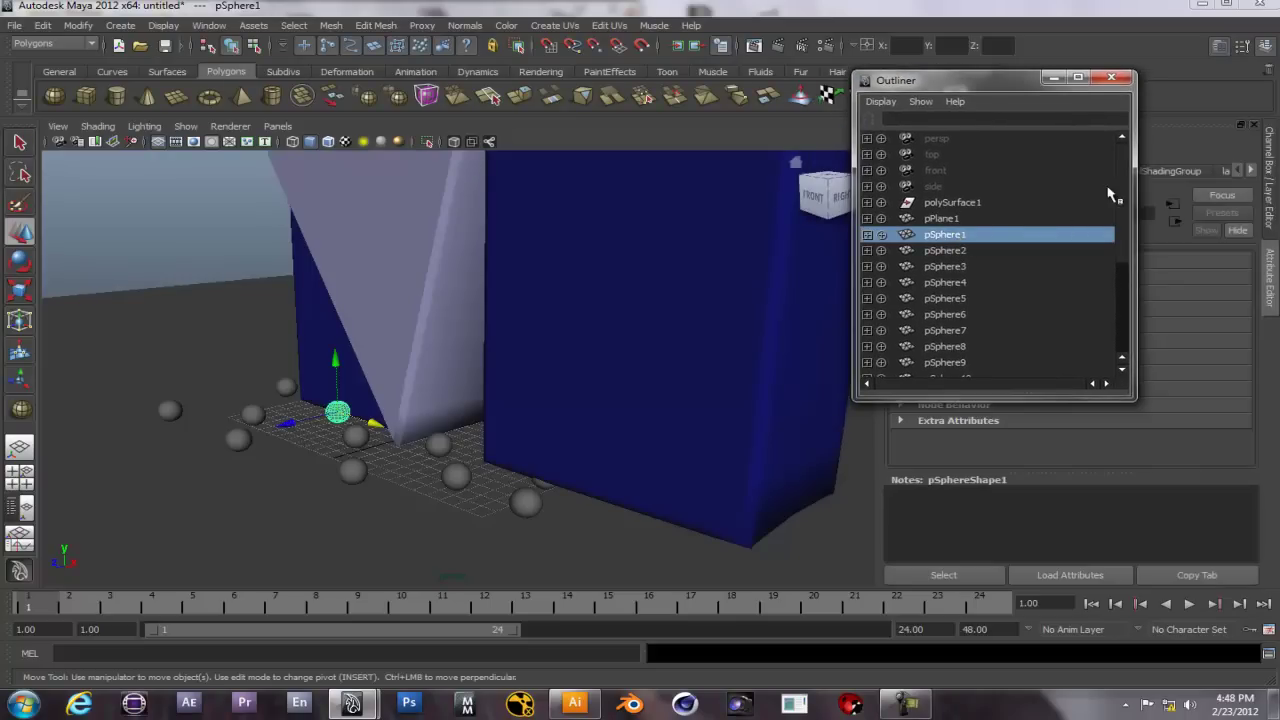
{"action": "scroll", "coordinate": [1114, 200], "scroll_direction": "down", "scroll_amount": 3}
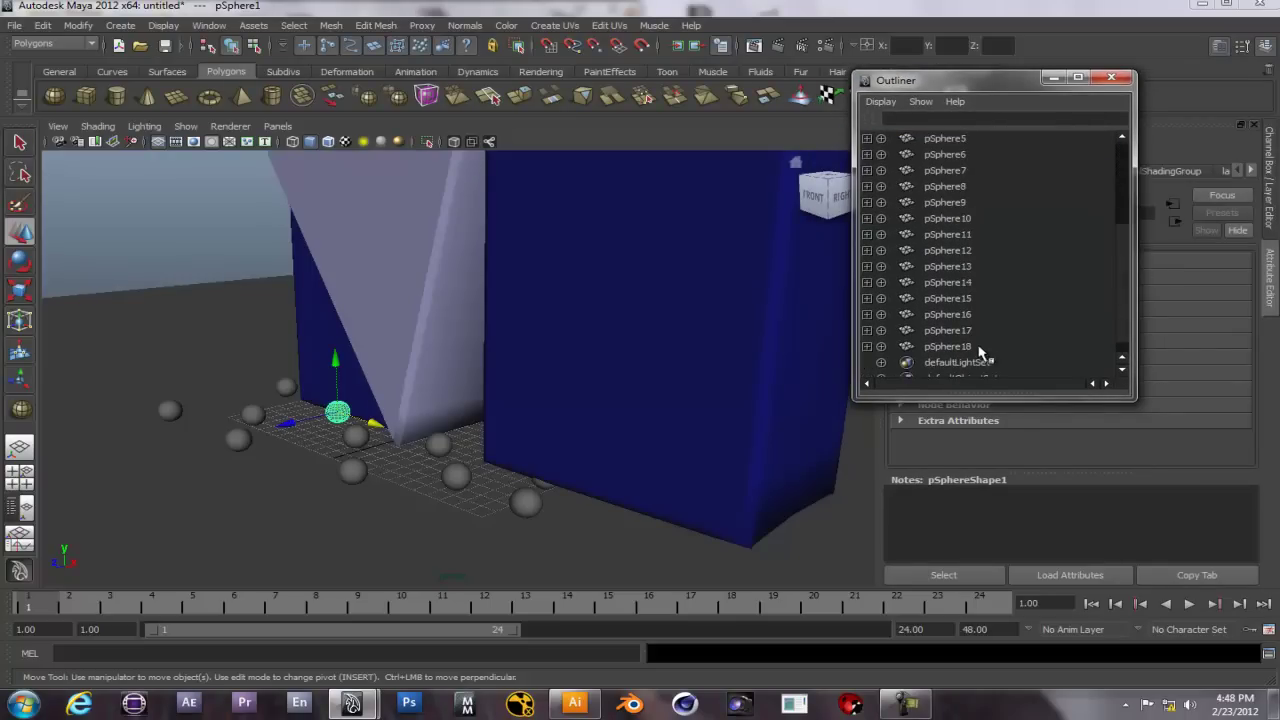
{"action": "left_click", "coordinate": [960, 350], "text": "shift"}
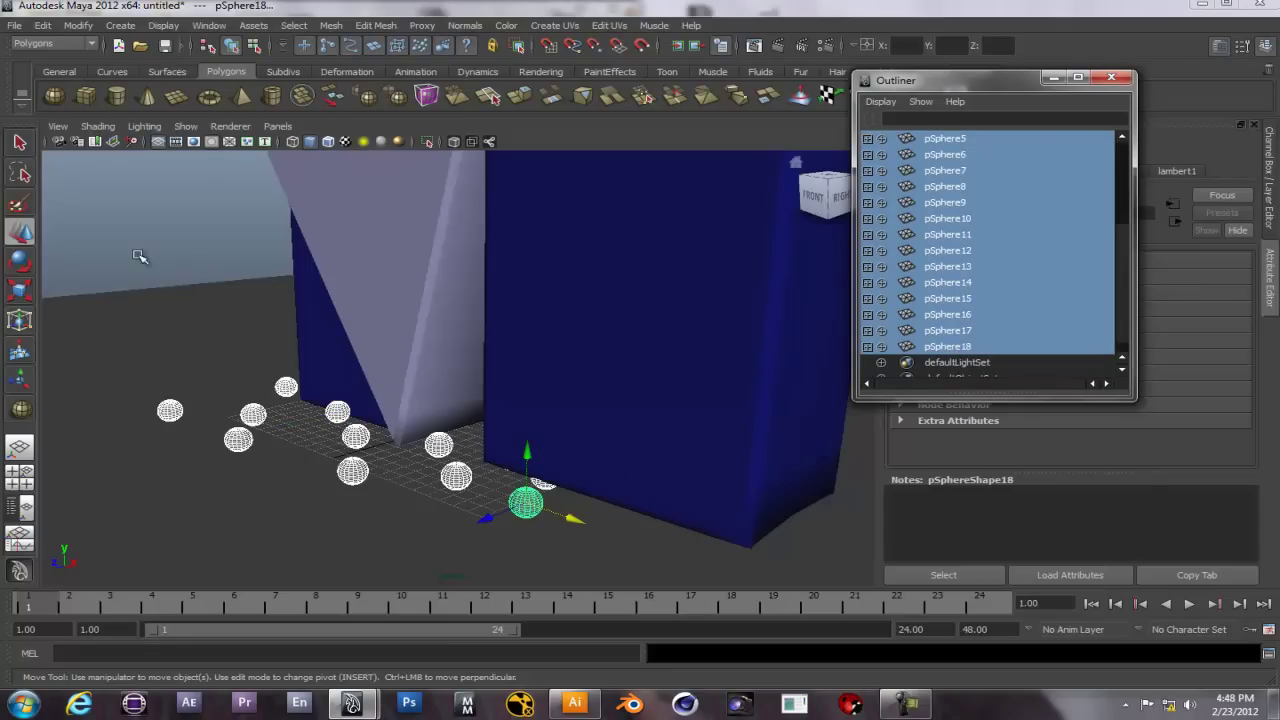
{"action": "left_click", "coordinate": [34, 292]}
{"action": "left_click_drag", "start_coordinate": [531, 505], "coordinate": [538, 505]}
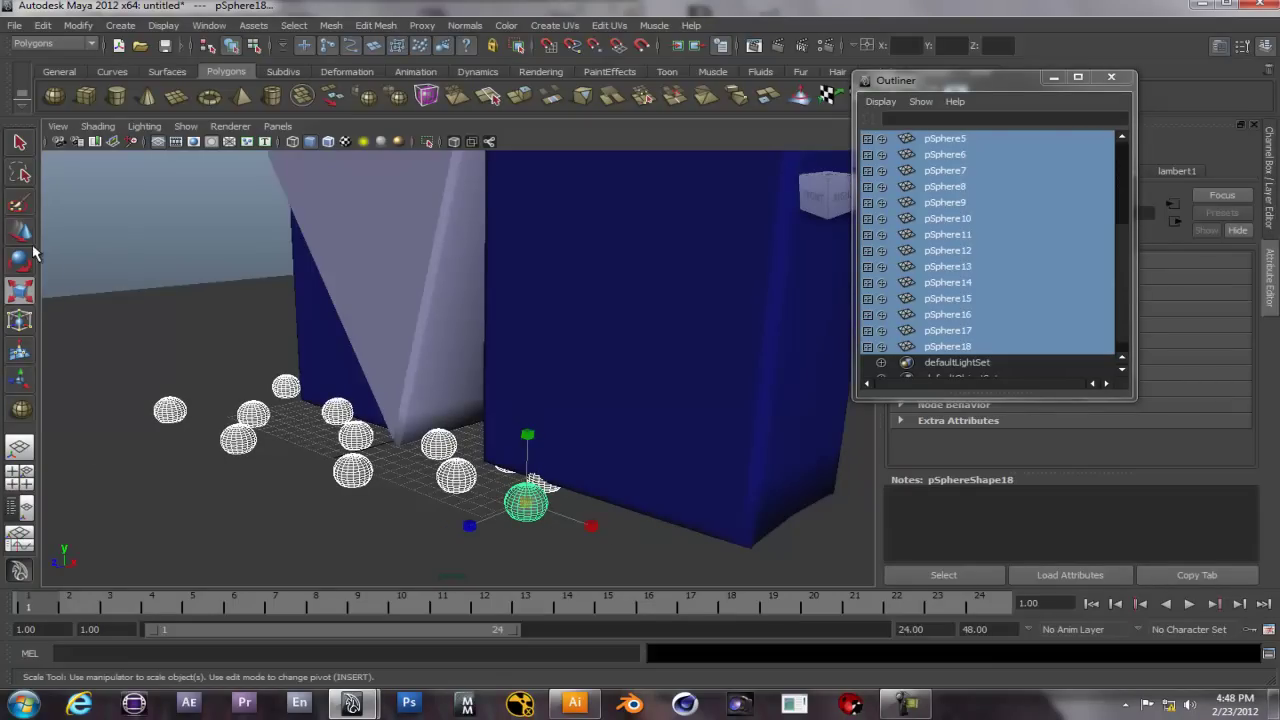
{"action": "key", "text": "w"}
{"action": "left_click_drag", "start_coordinate": [480, 522], "coordinate": [450, 555]}
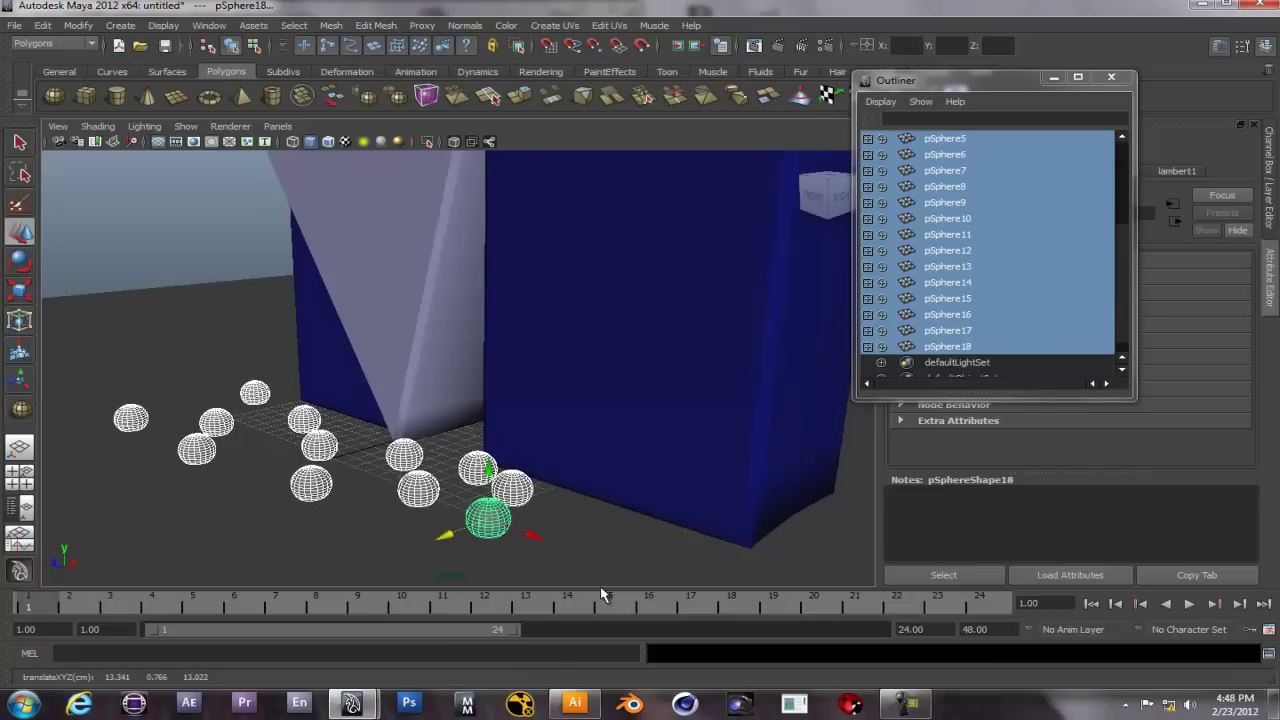
{"action": "scroll", "coordinate": [598, 573], "scroll_direction": "down", "scroll_amount": 2}
{"action": "left_click_drag", "start_coordinate": [669, 501], "coordinate": [510, 523], "text": "alt"}
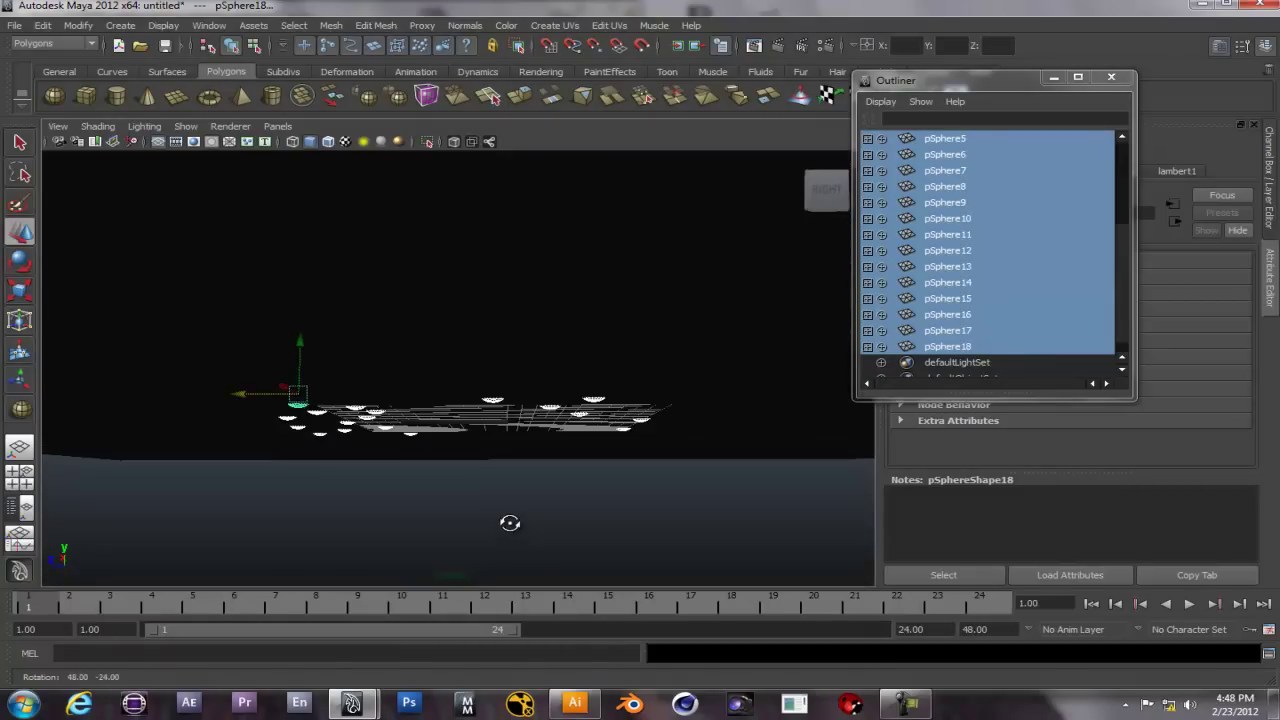
{"action": "left_click", "coordinate": [493, 402]}
{"action": "key", "text": "Delete"}
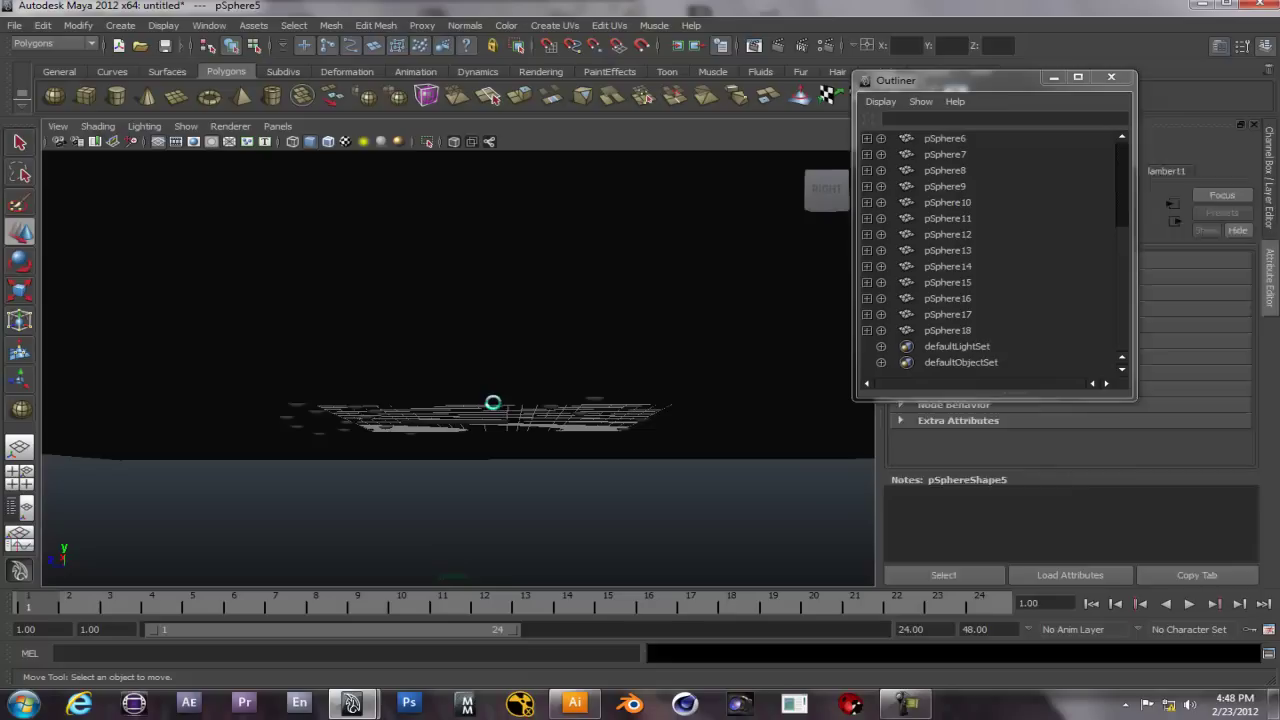
{"action": "left_click", "coordinate": [405, 363]}
{"action": "left_click_drag", "start_coordinate": [384, 348], "coordinate": [390, 420], "text": "alt"}
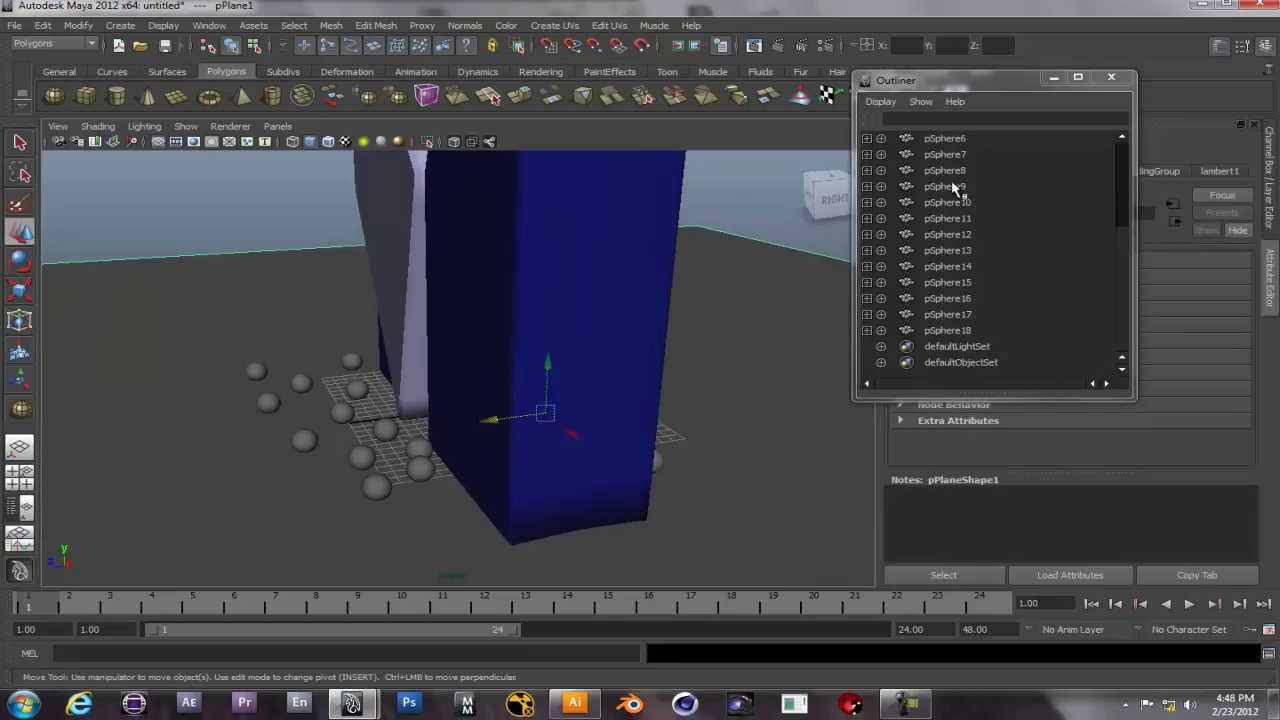
{"action": "left_click", "coordinate": [1126, 268]}
{"action": "scroll", "coordinate": [1124, 266], "scroll_direction": "up", "scroll_amount": 1}
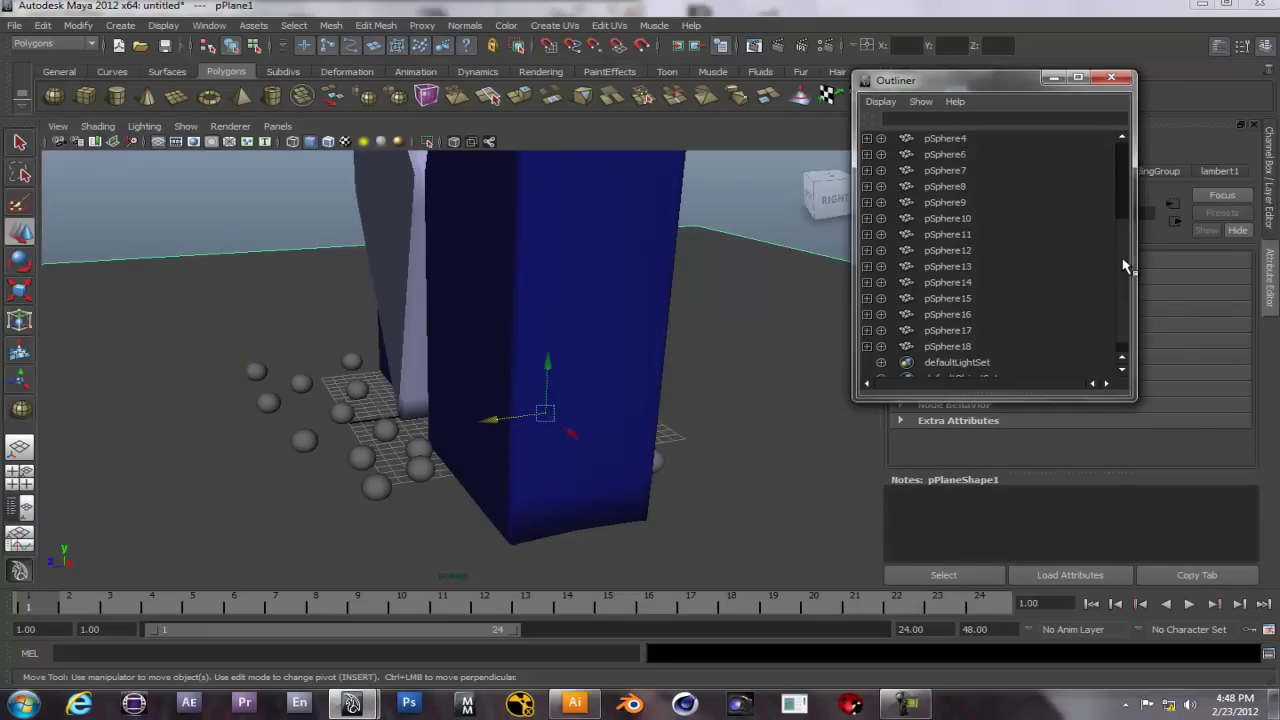
{"action": "left_click_drag", "start_coordinate": [410, 447], "coordinate": [766, 434], "text": "alt"}
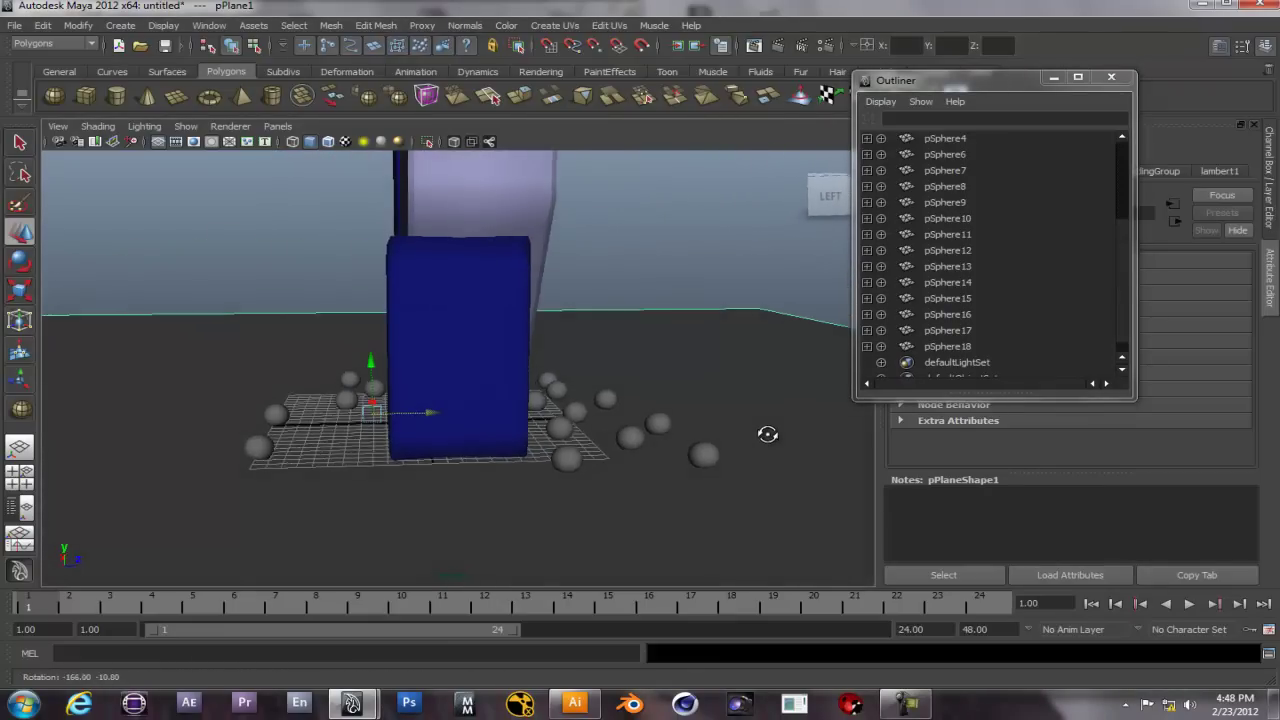
{"action": "left_click", "coordinate": [472, 374]}
{"action": "left_click_drag", "start_coordinate": [521, 387], "coordinate": [393, 455], "text": "alt"}
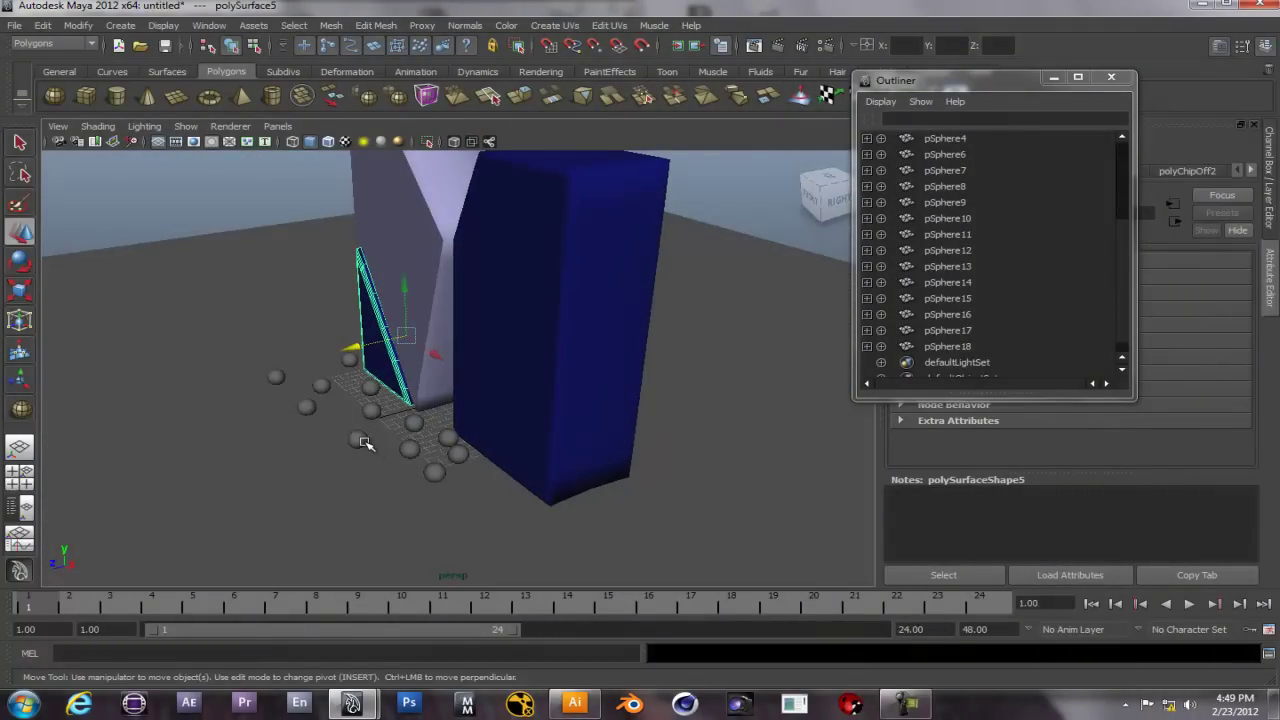
- Duplicate groups of three and two spheres and move the copies forward across the ground
{"action": "left_click", "coordinate": [363, 441]}
{"action": "left_click", "coordinate": [371, 410], "text": "shift"}
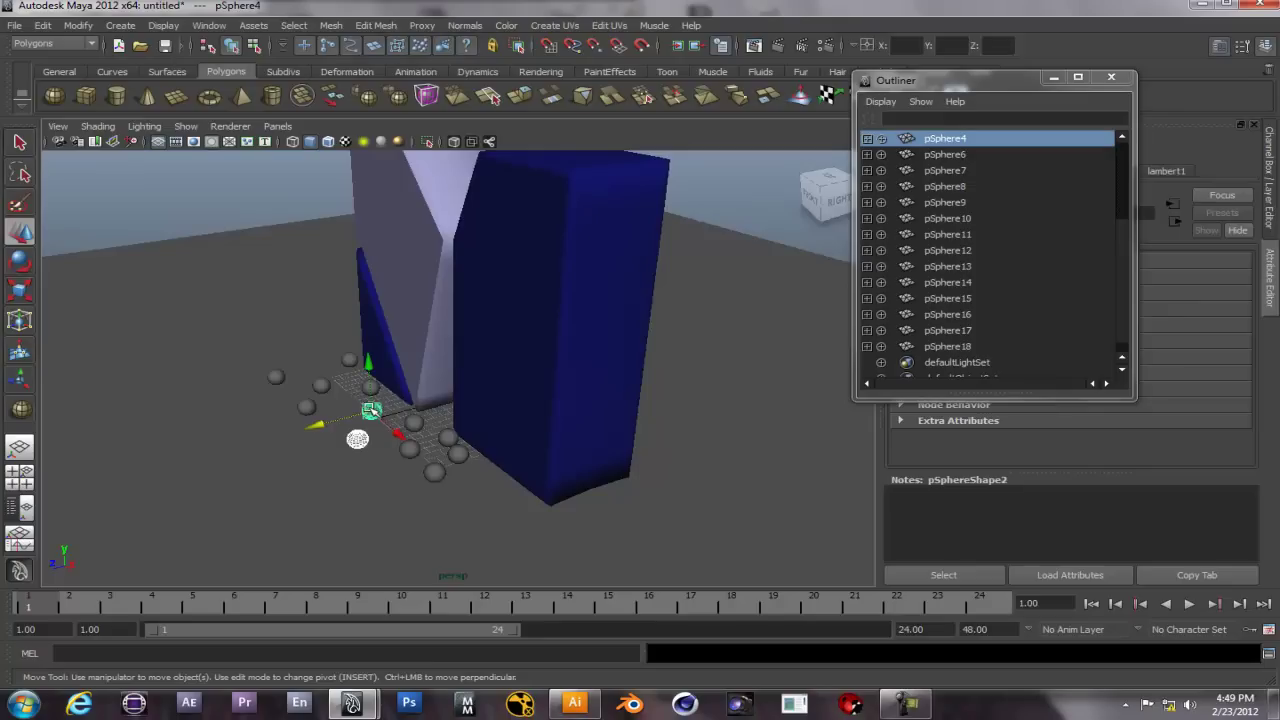
{"action": "left_click", "coordinate": [460, 455], "text": "shift"}
{"action": "key", "text": "ctrl+d"}
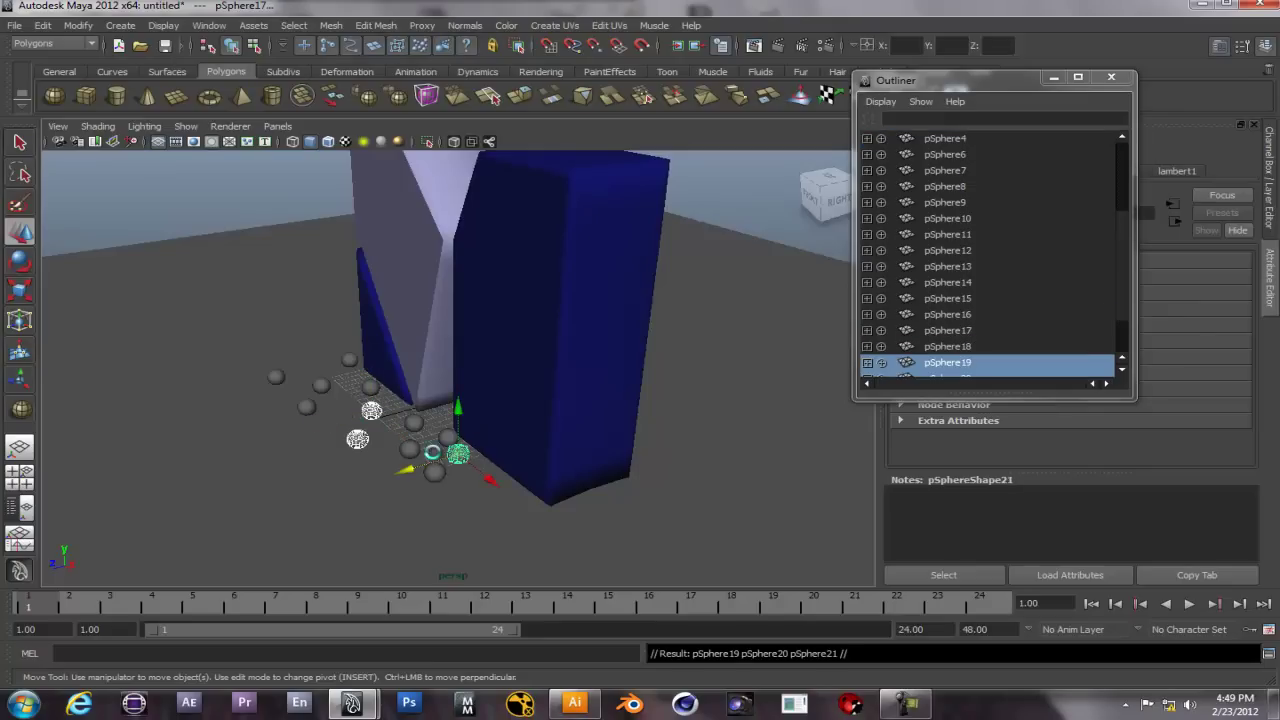
{"action": "left_click_drag", "start_coordinate": [505, 484], "coordinate": [433, 550]}
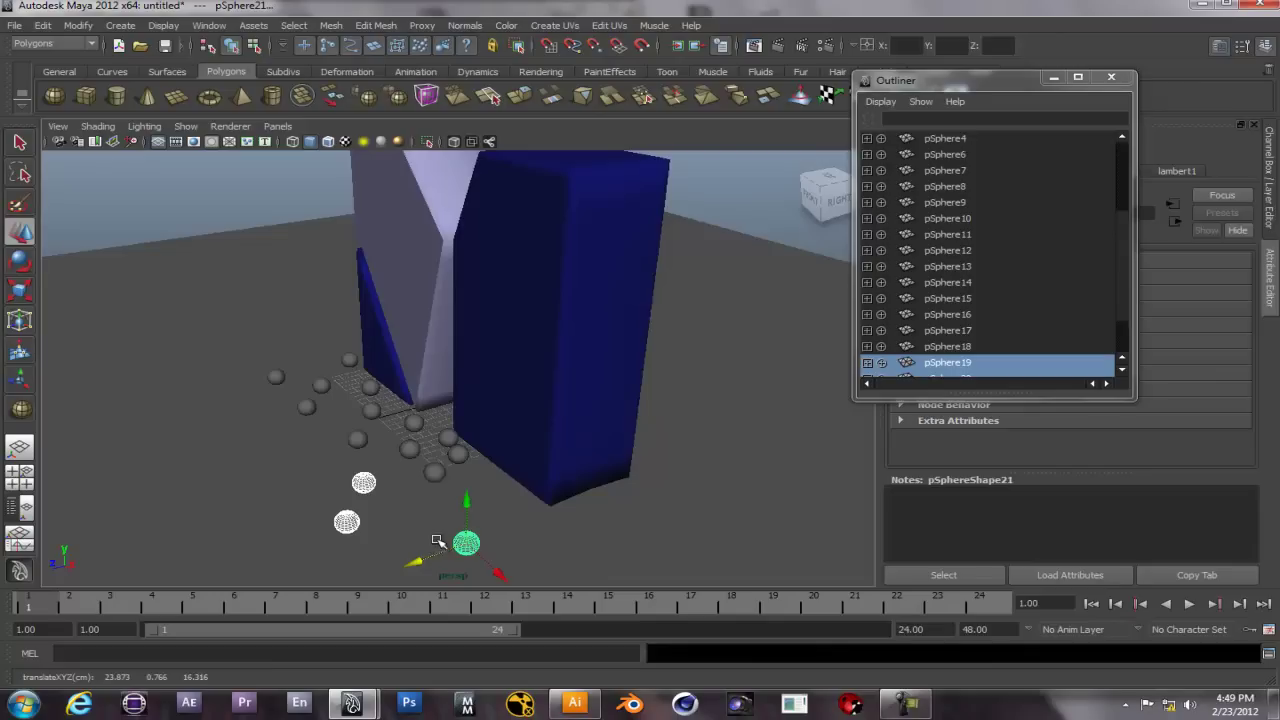
{"action": "left_click", "coordinate": [435, 473]}
{"action": "left_click", "coordinate": [371, 410], "text": "shift"}
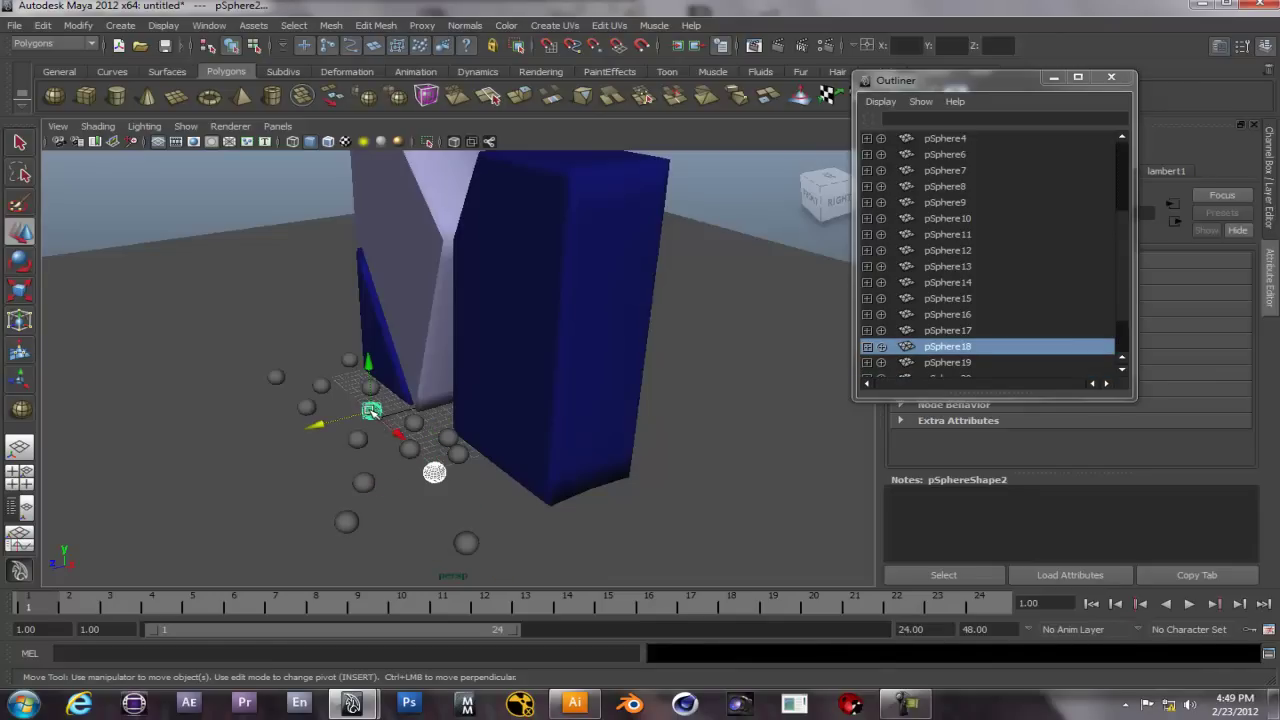
{"action": "key", "text": "ctrl+d"}
{"action": "left_click_drag", "start_coordinate": [405, 440], "coordinate": [499, 541]}
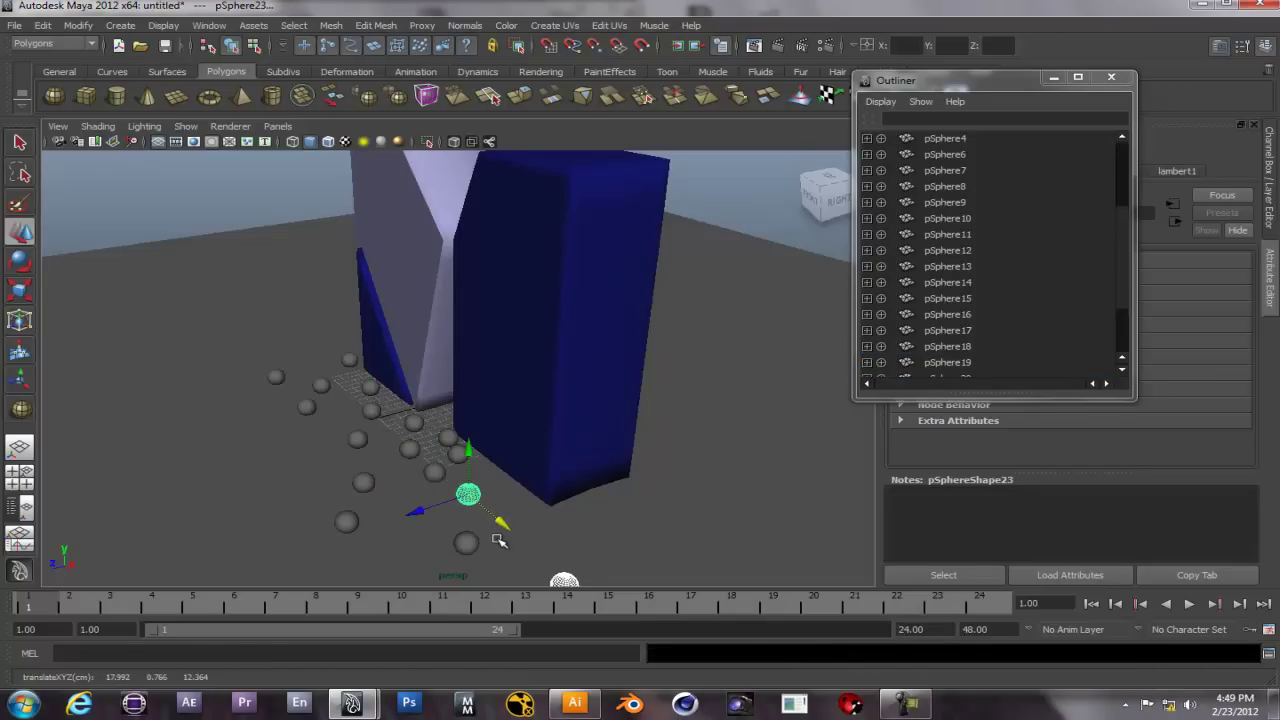
- Duplicate another pair of spheres and slide the copies left and forward
{"action": "left_click", "coordinate": [372, 411]}
{"action": "left_click", "coordinate": [363, 485], "text": "shift"}
{"action": "key", "text": "ctrl+d"}
{"action": "left_click_drag", "start_coordinate": [365, 488], "coordinate": [257, 577]}
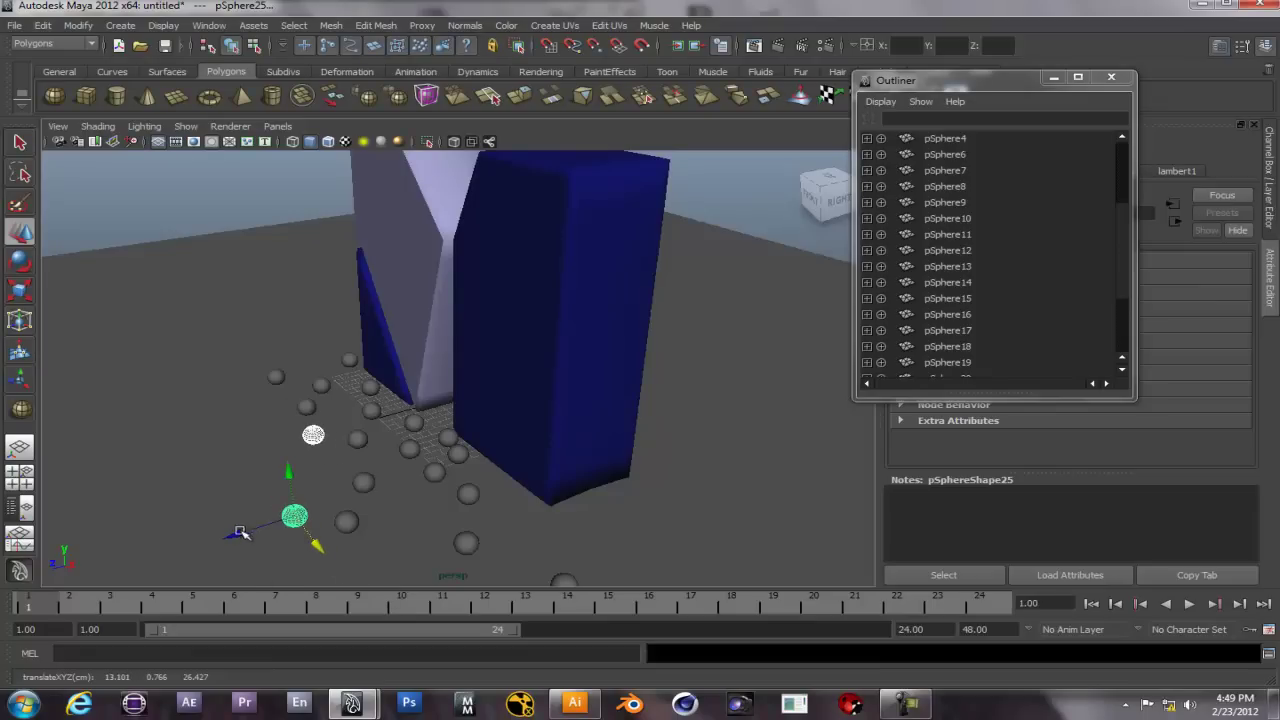
{"action": "left_click_drag", "start_coordinate": [240, 528], "coordinate": [196, 541]}
{"action": "left_click", "coordinate": [350, 496]}
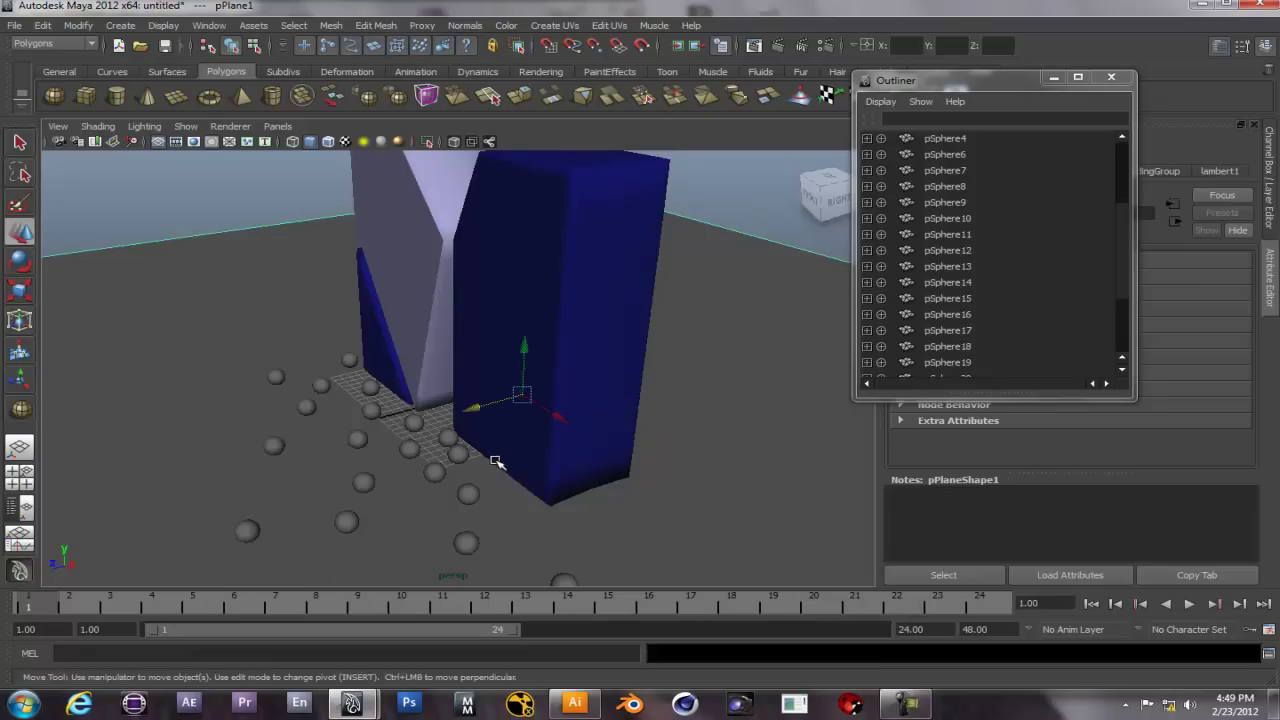
- Render the current frame in mental ray to preview the scene, then close Render View
{"action": "scroll", "coordinate": [505, 465], "scroll_direction": "down", "scroll_amount": 5}
{"action": "mouse_move", "coordinate": [505, 465]}
{"action": "left_mouse_down", "text": "alt"}
{"action": "mouse_move", "coordinate": [529, 449]}
{"action": "mouse_move", "coordinate": [540, 457]}
{"action": "mouse_move", "coordinate": [526, 466]}
{"action": "left_mouse_up", "text": "alt"}
{"action": "scroll", "coordinate": [506, 302], "scroll_direction": "up", "scroll_amount": 3}
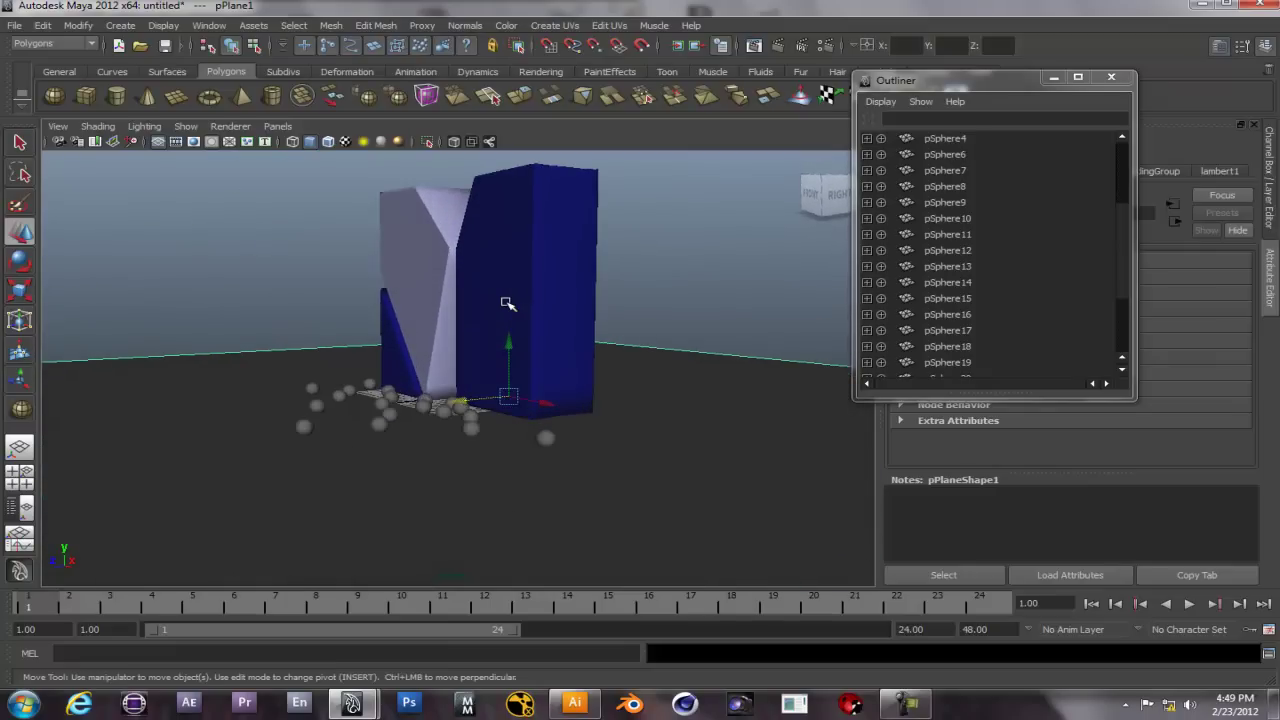
{"action": "left_click", "coordinate": [780, 48]}
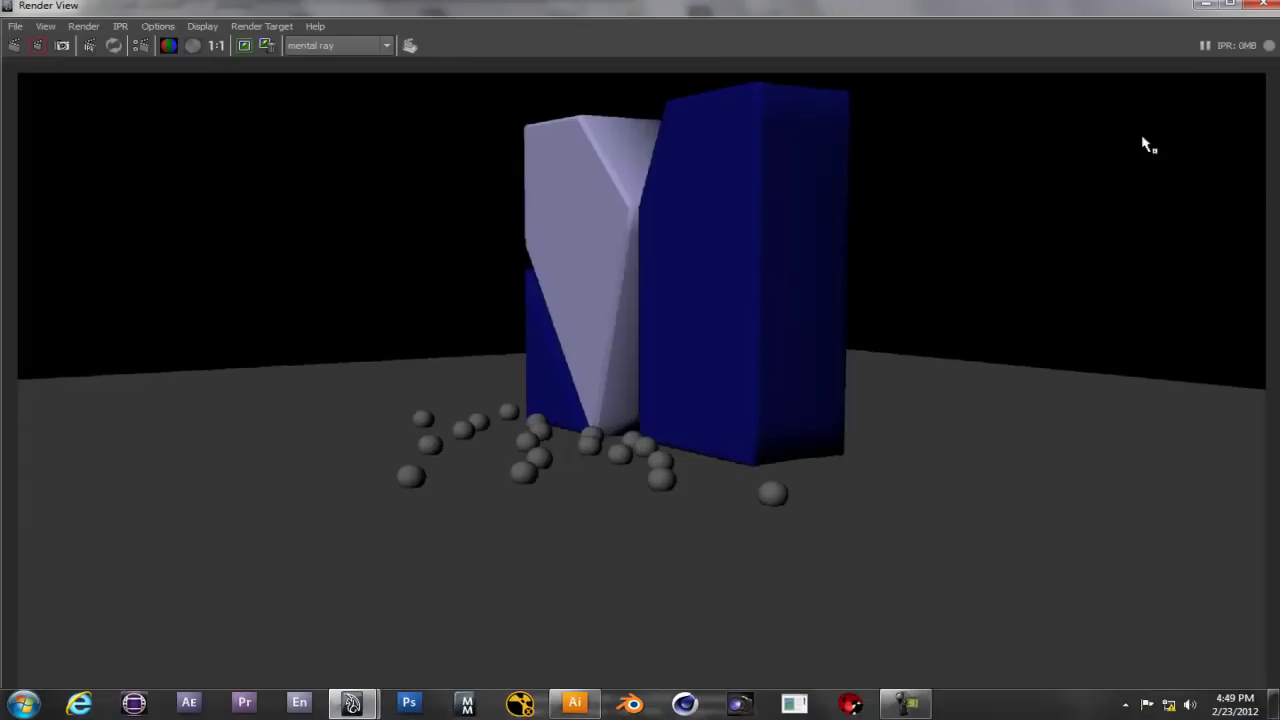
{"action": "left_click", "coordinate": [1261, 4]}
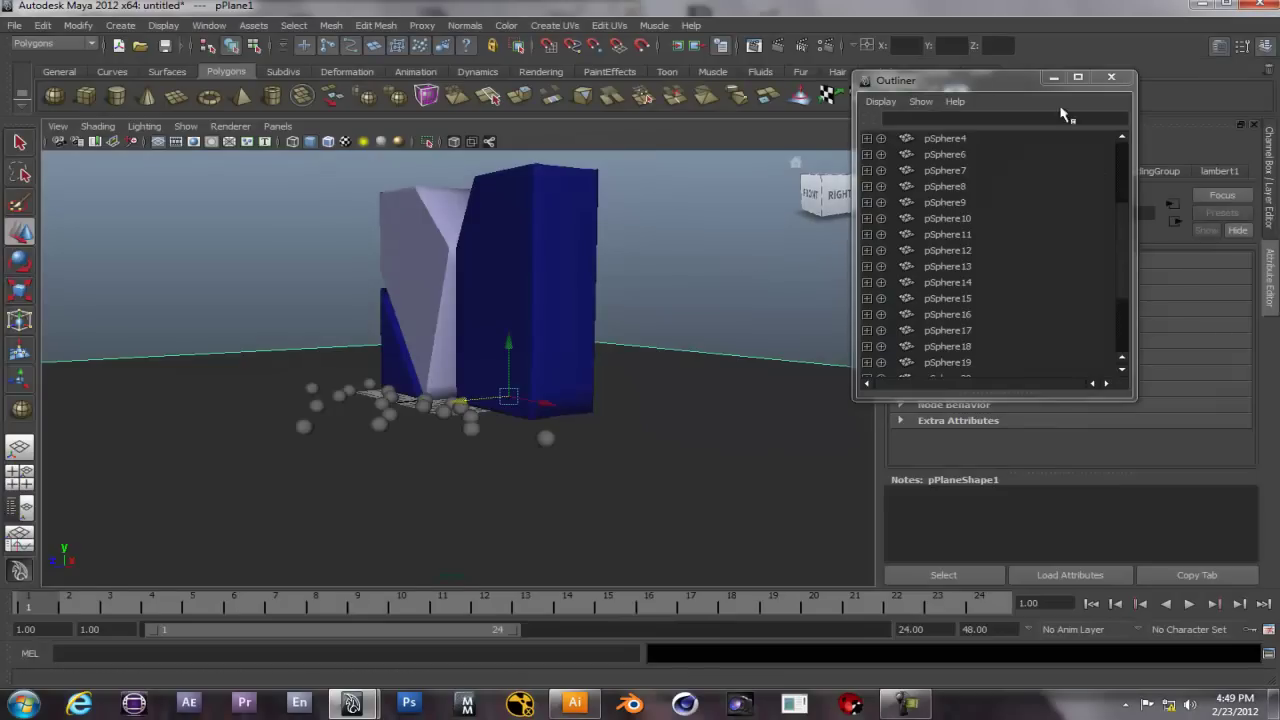
- Assign a new Blinn material to the tall right block
{"action": "left_click_drag", "start_coordinate": [1001, 77], "coordinate": [1049, 75]}
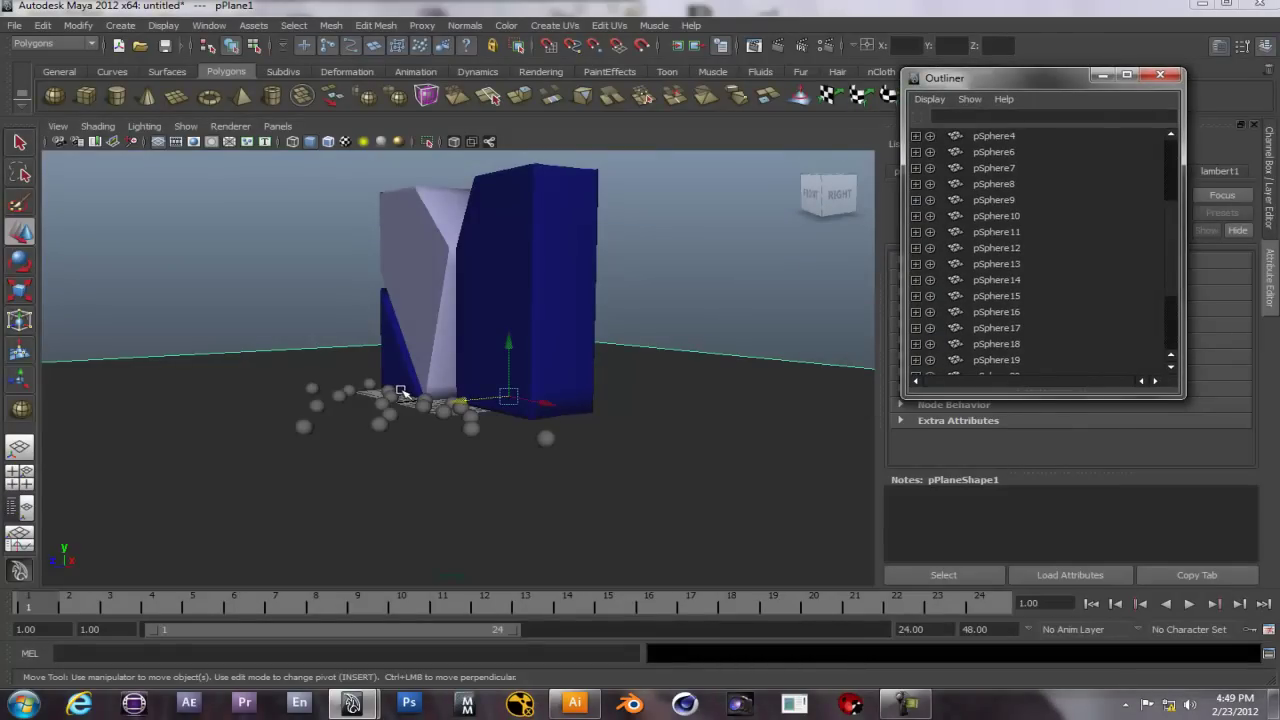
{"action": "left_click", "coordinate": [530, 245]}
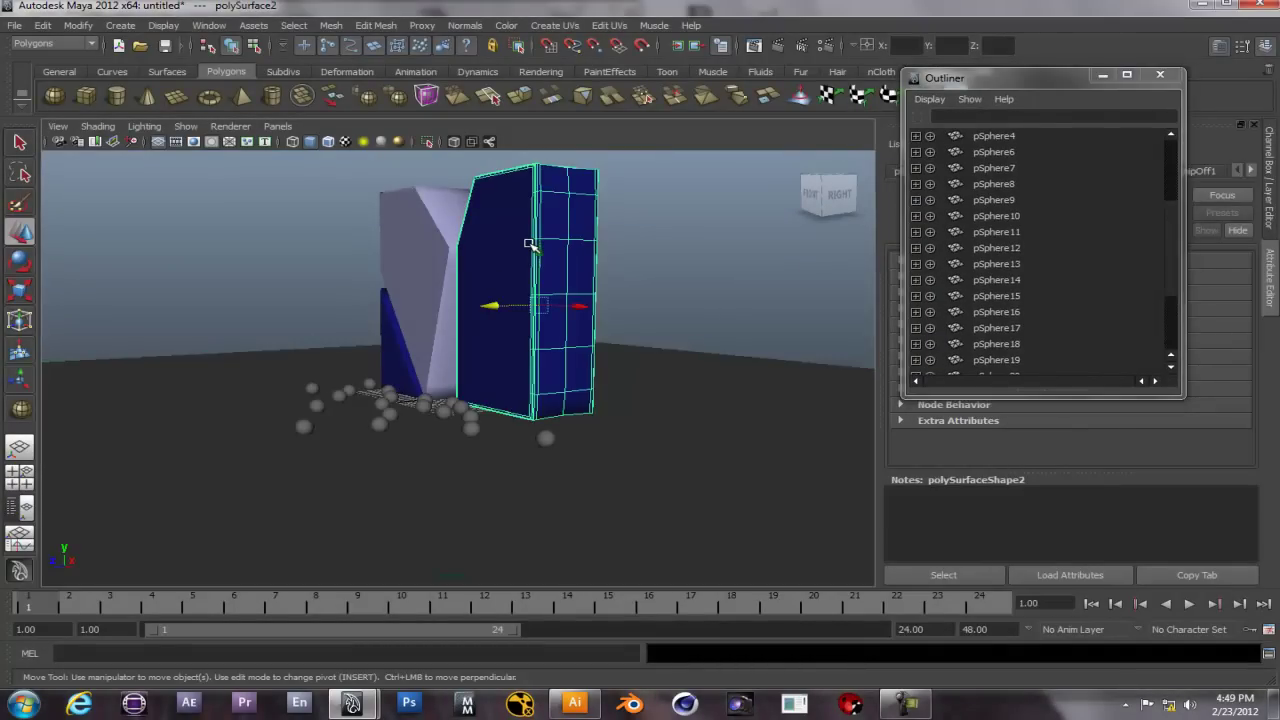
{"action": "right_click", "coordinate": [530, 245]}
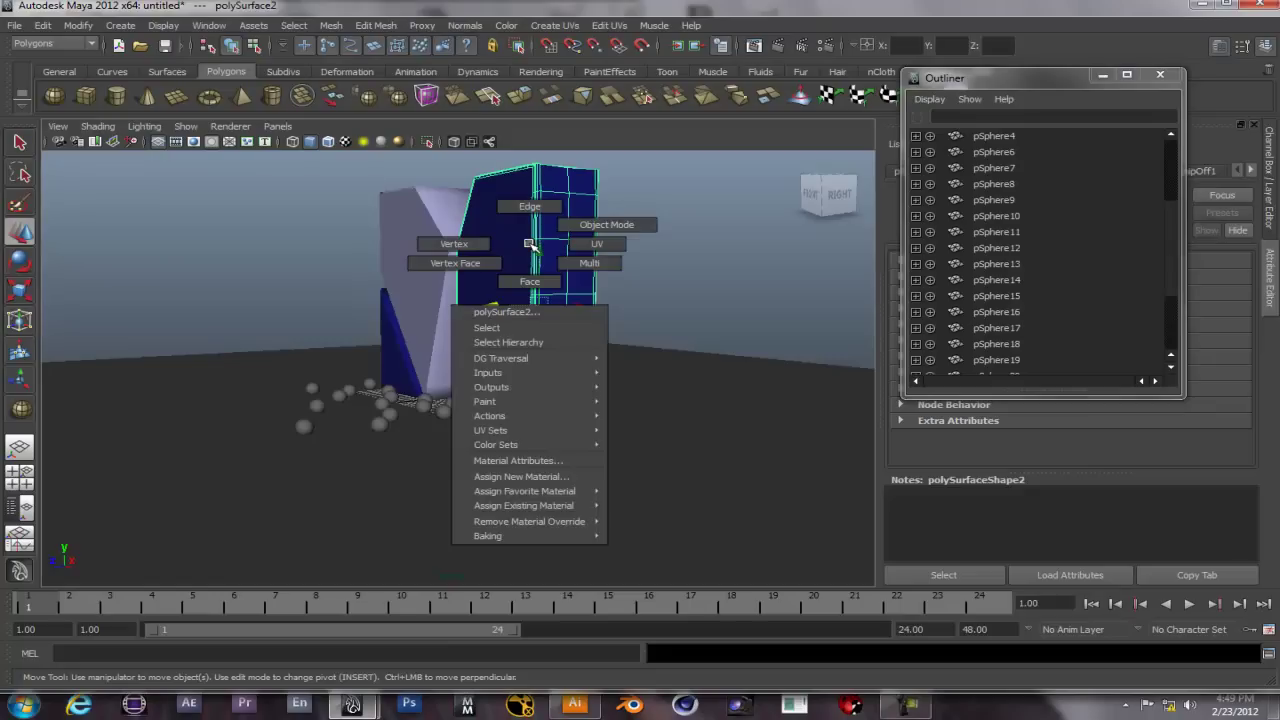
{"action": "left_click", "coordinate": [531, 478]}
{"action": "left_click", "coordinate": [653, 126]}
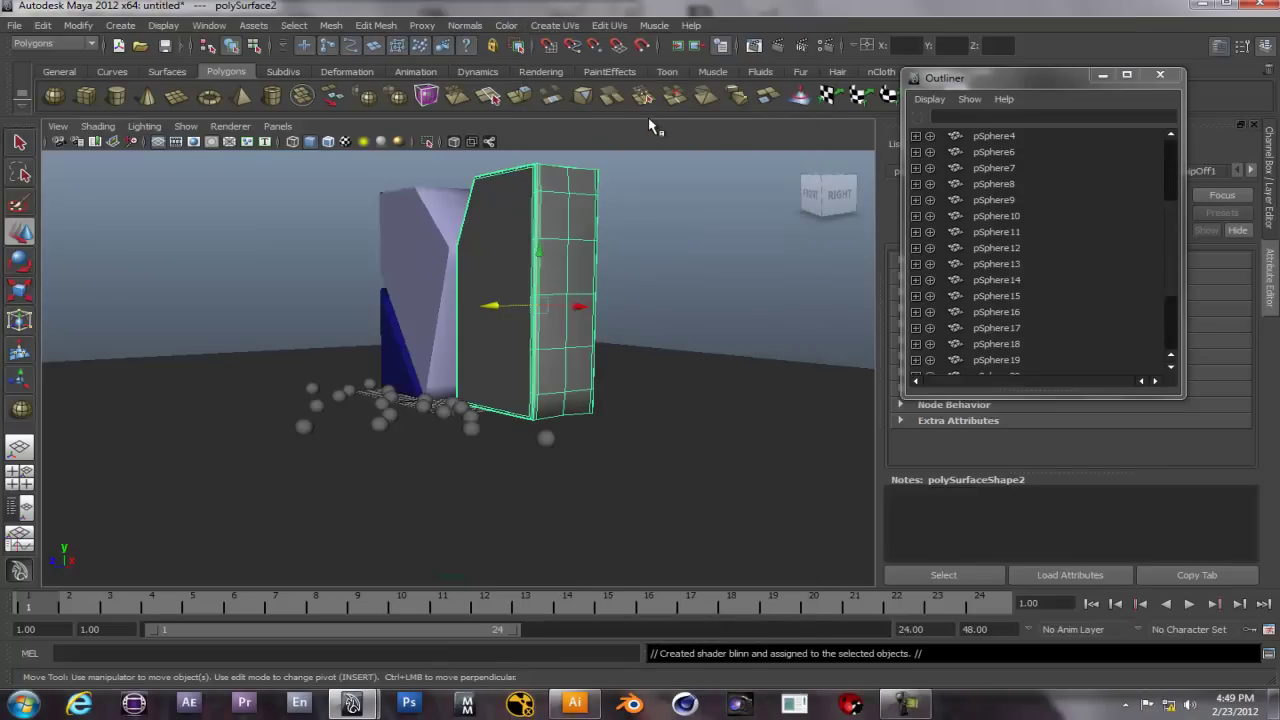
- Set blinn1's Color to the dark blue history swatch
{"action": "left_click_drag", "start_coordinate": [960, 78], "coordinate": [667, 82]}
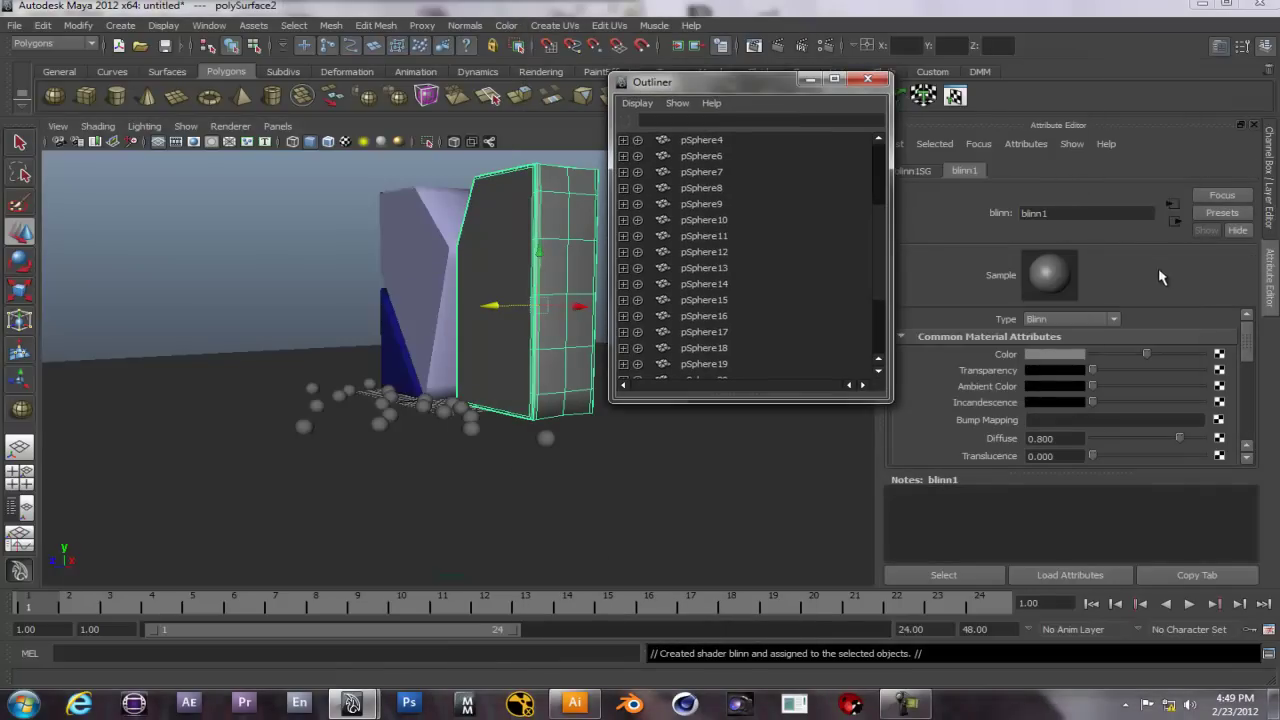
{"action": "left_click", "coordinate": [915, 171]}
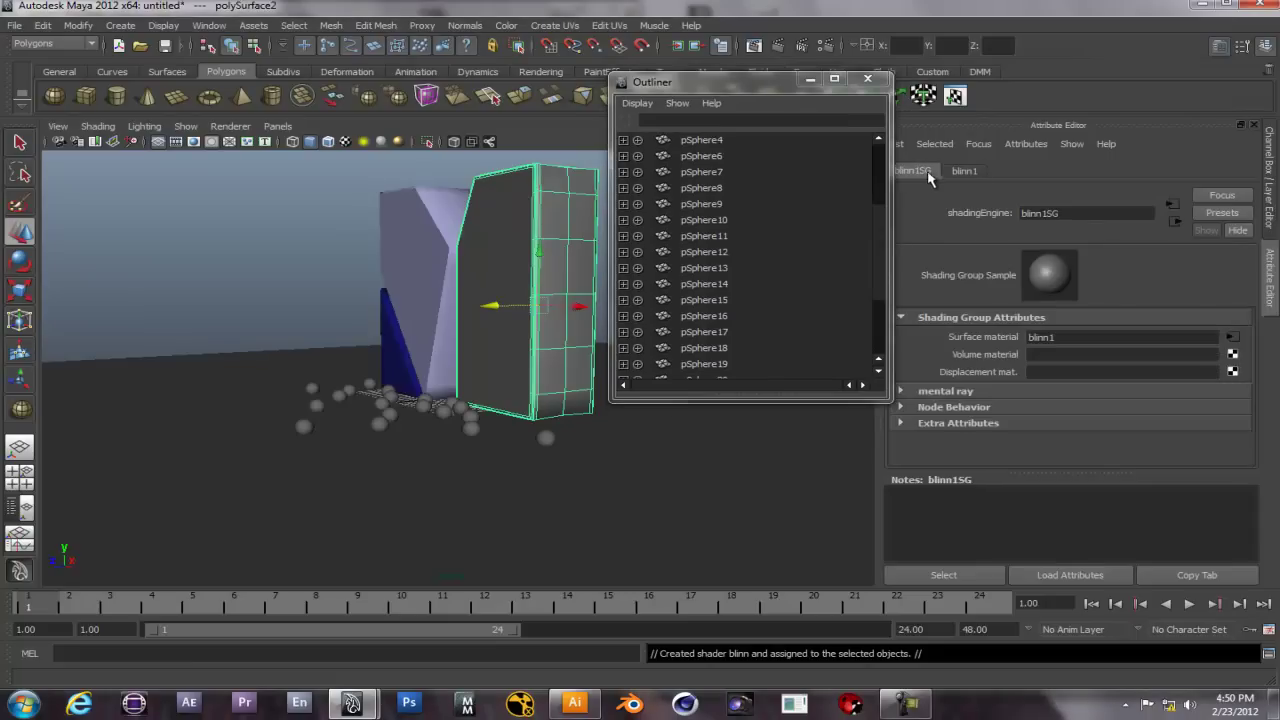
{"action": "left_click", "coordinate": [964, 172]}
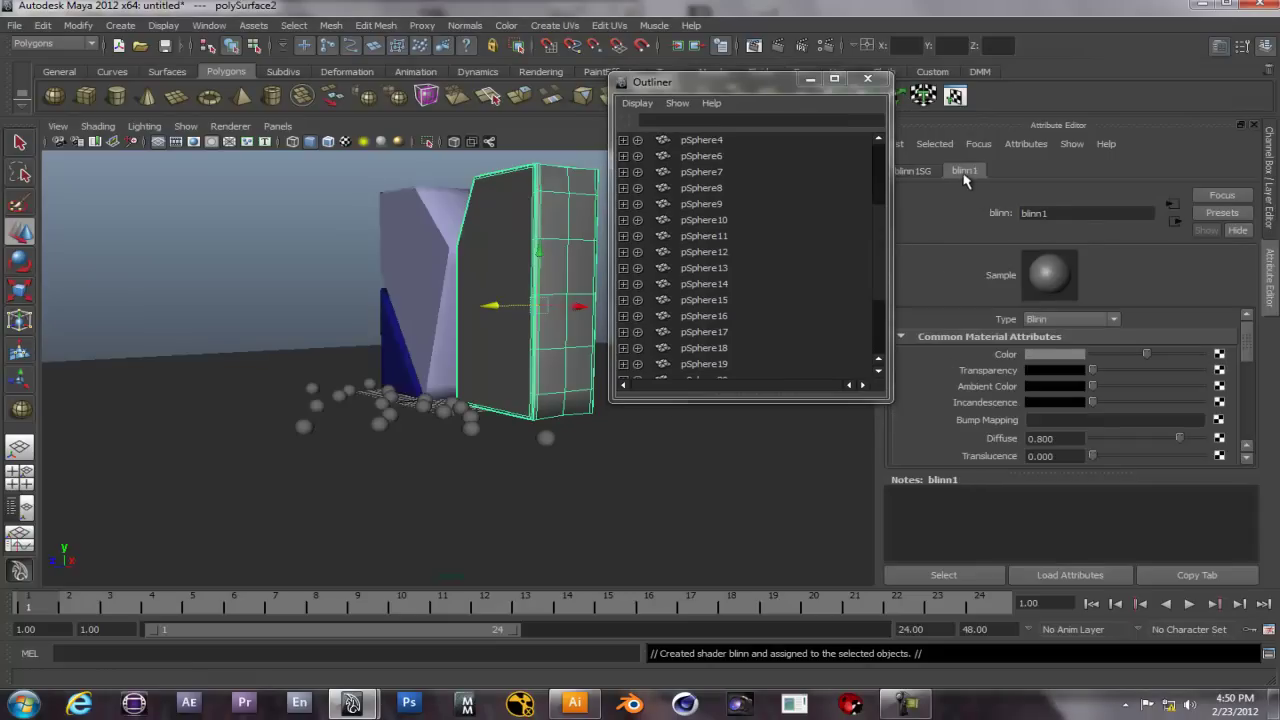
{"action": "left_click", "coordinate": [1060, 355]}
{"action": "left_click", "coordinate": [961, 347]}
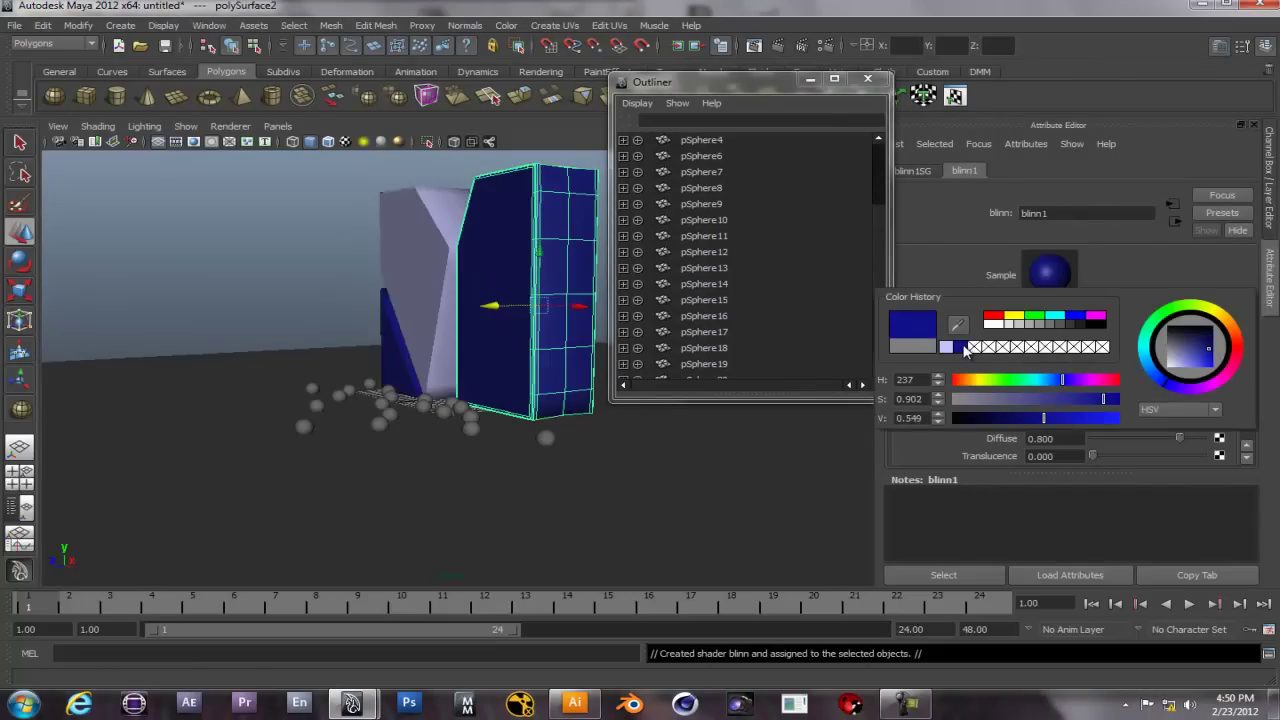
{"action": "left_click_drag", "start_coordinate": [748, 91], "coordinate": [798, 91]}
{"action": "left_click", "coordinate": [428, 256]}
- Assign a new Blinn, blinn2, to the lavender piece and colour it with the lavender swatch
{"action": "right_click", "coordinate": [428, 256]}
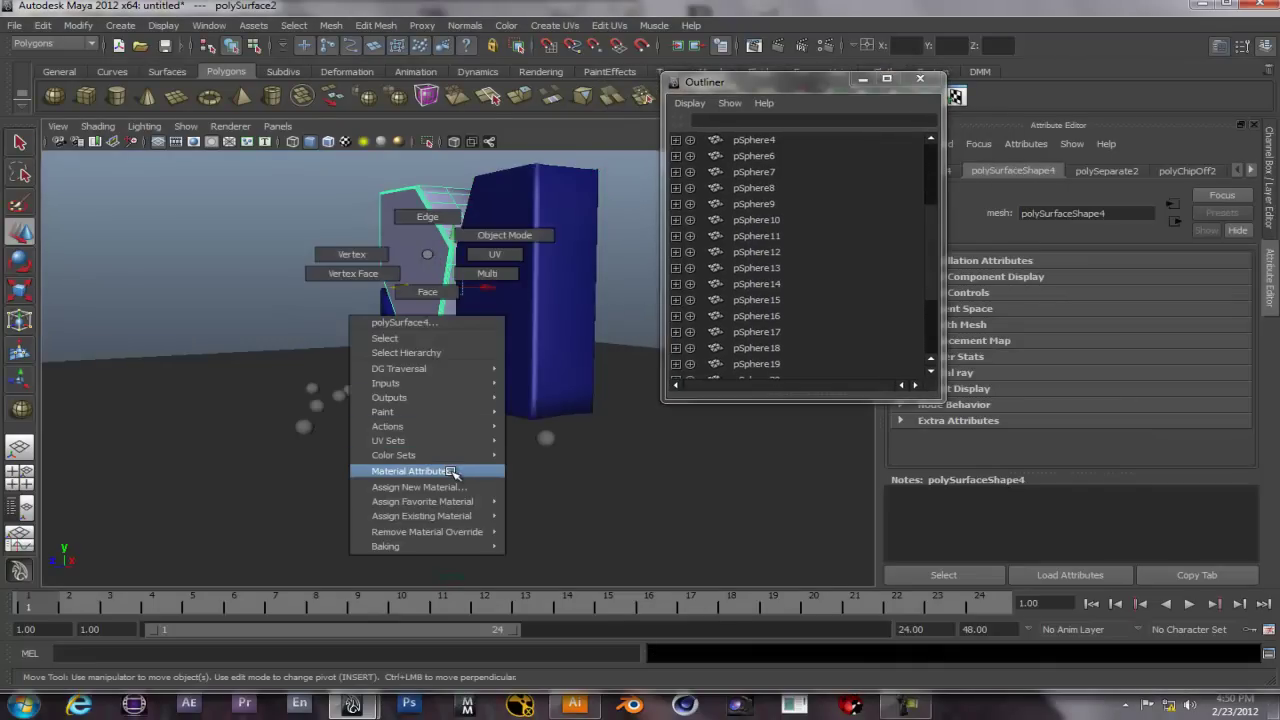
{"action": "left_click", "coordinate": [455, 487]}
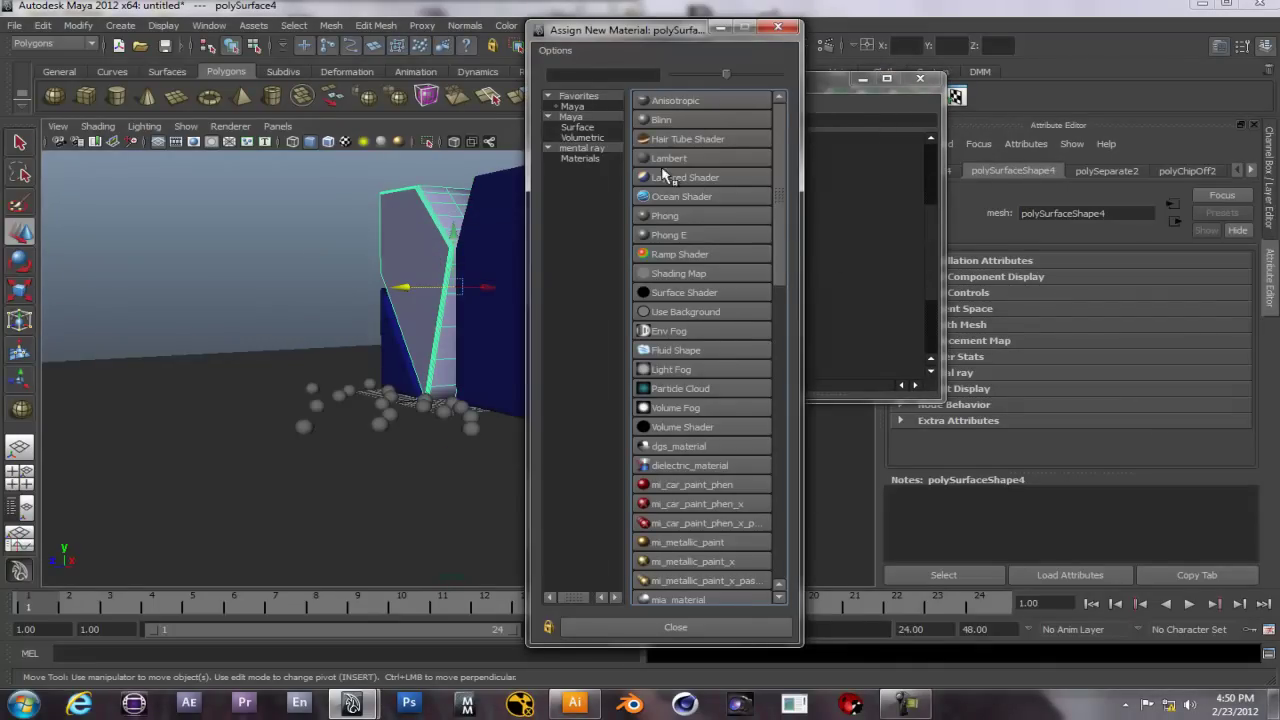
{"action": "left_click", "coordinate": [661, 120]}
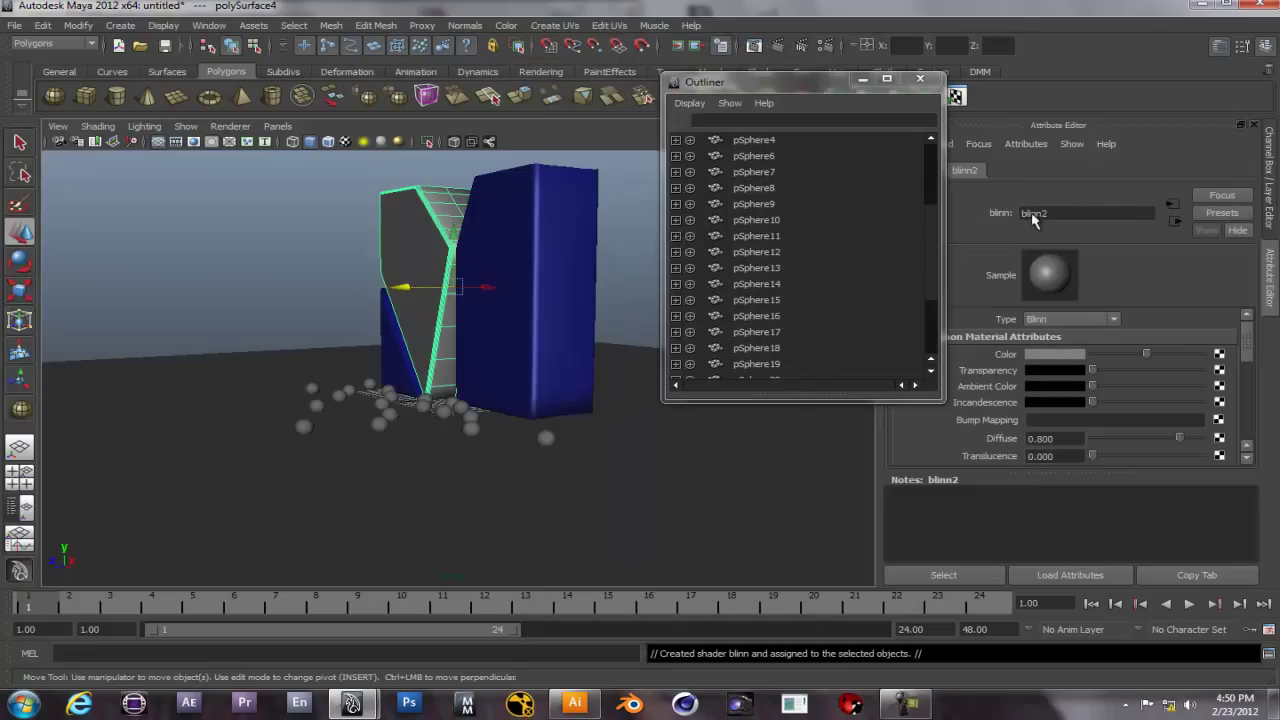
{"action": "left_click", "coordinate": [1065, 357]}
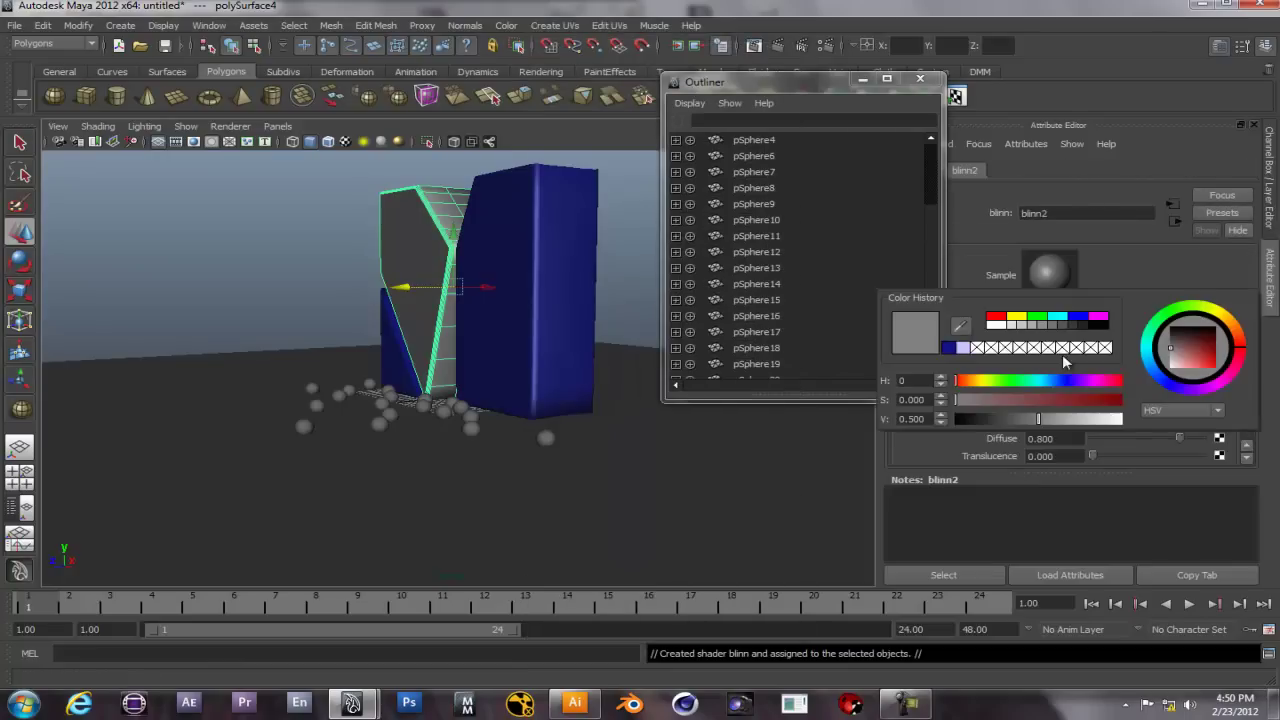
{"action": "left_click", "coordinate": [955, 347]}
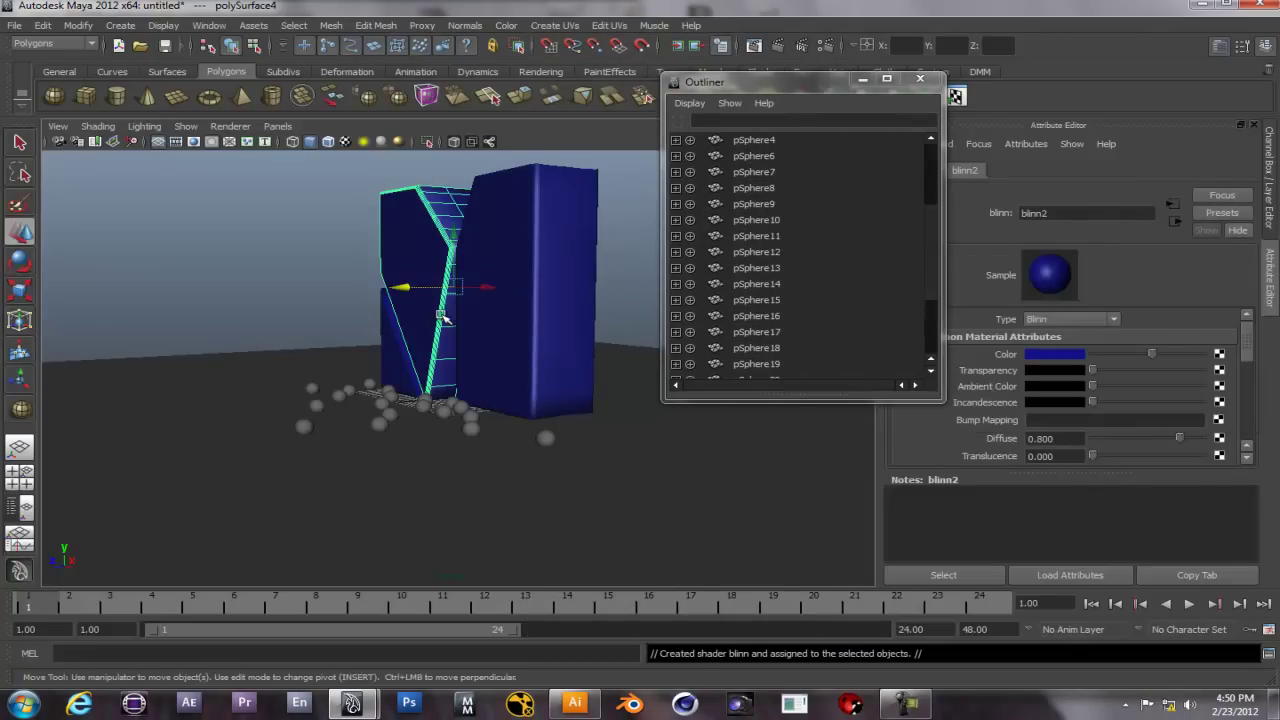
{"action": "key", "text": "ctrl+z"}
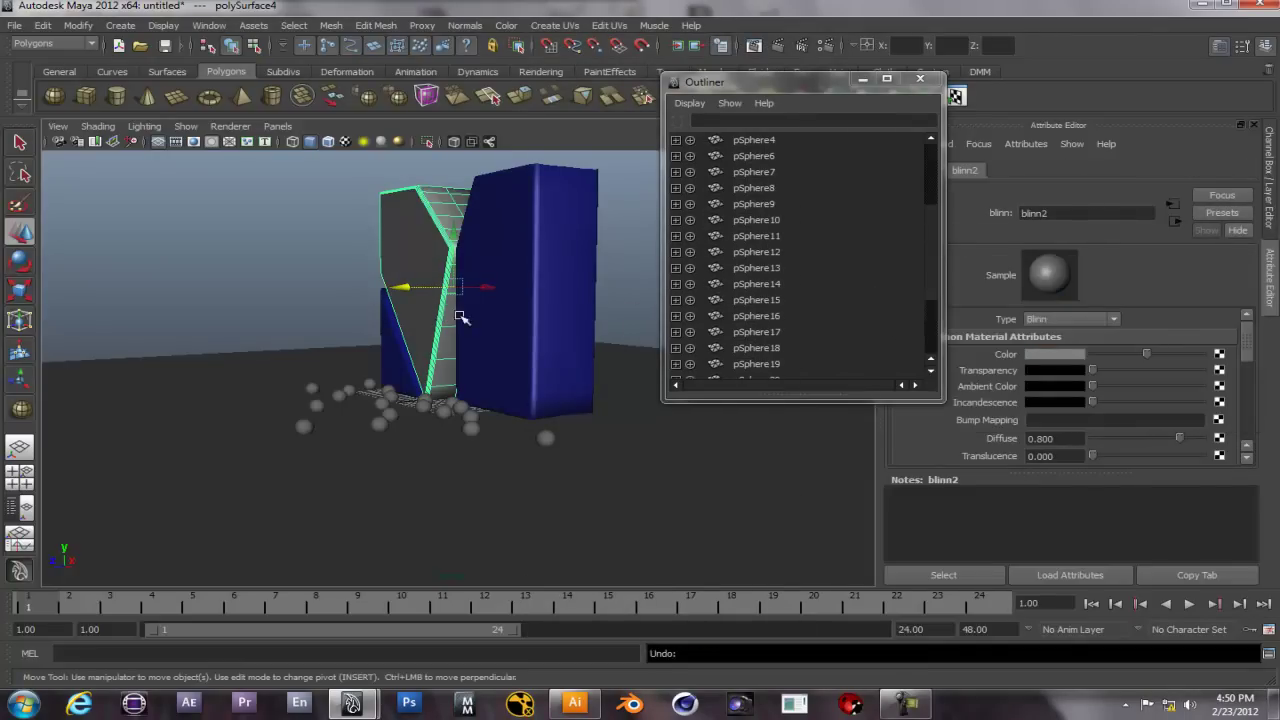
{"action": "left_click", "coordinate": [1065, 357]}
{"action": "left_click", "coordinate": [950, 332]}
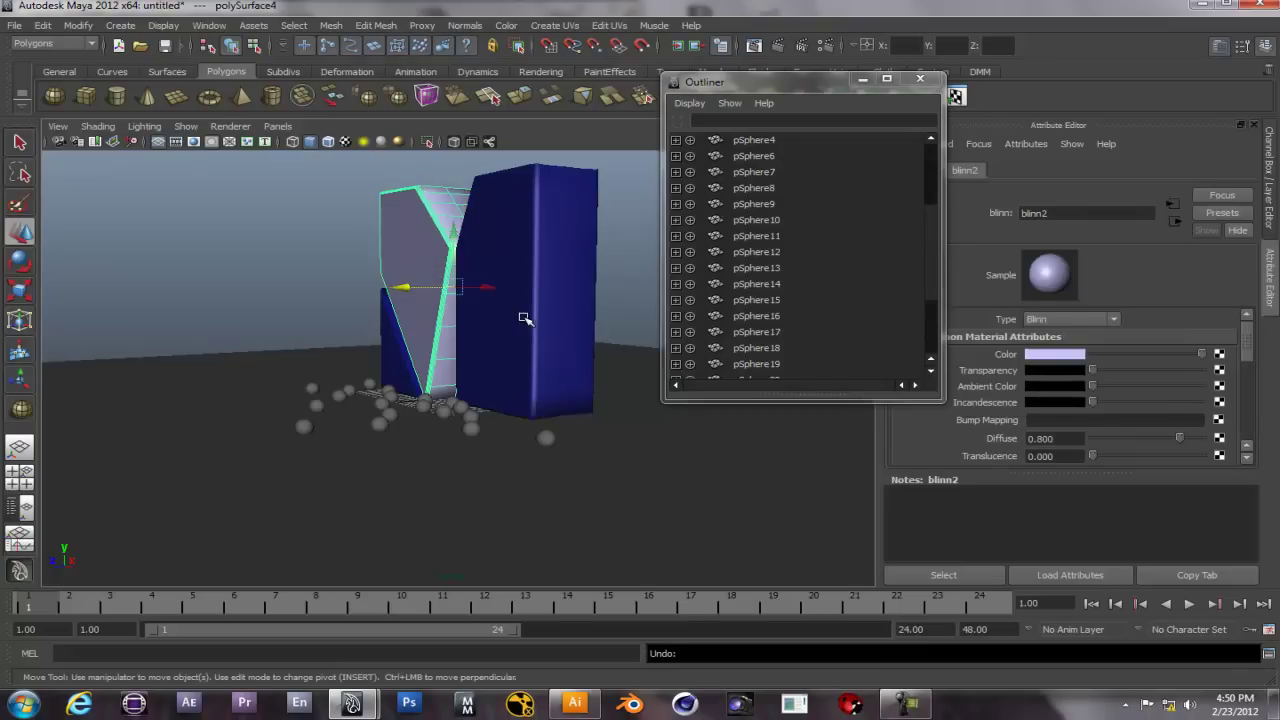
- Apply the existing lavender blinn2 material to the thin sliver piece
{"action": "left_click", "coordinate": [394, 336]}
{"action": "right_click", "coordinate": [394, 336]}
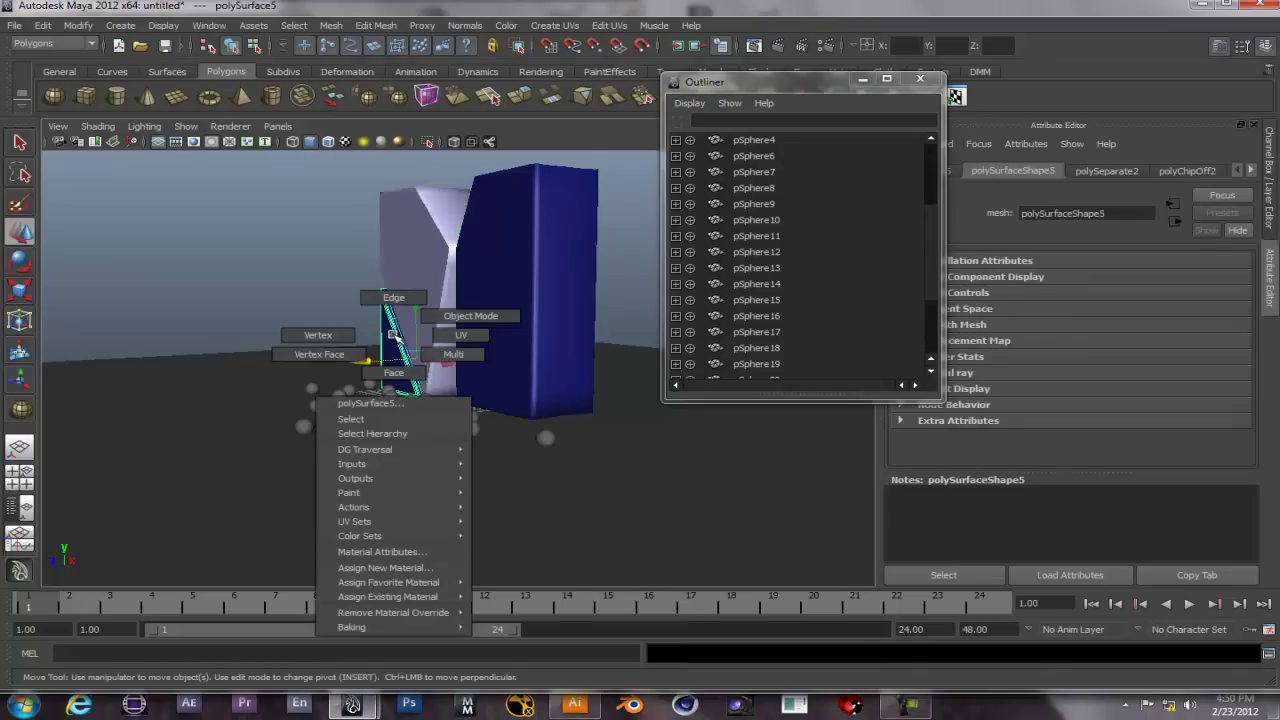
{"action": "mouse_move", "coordinate": [401, 598]}
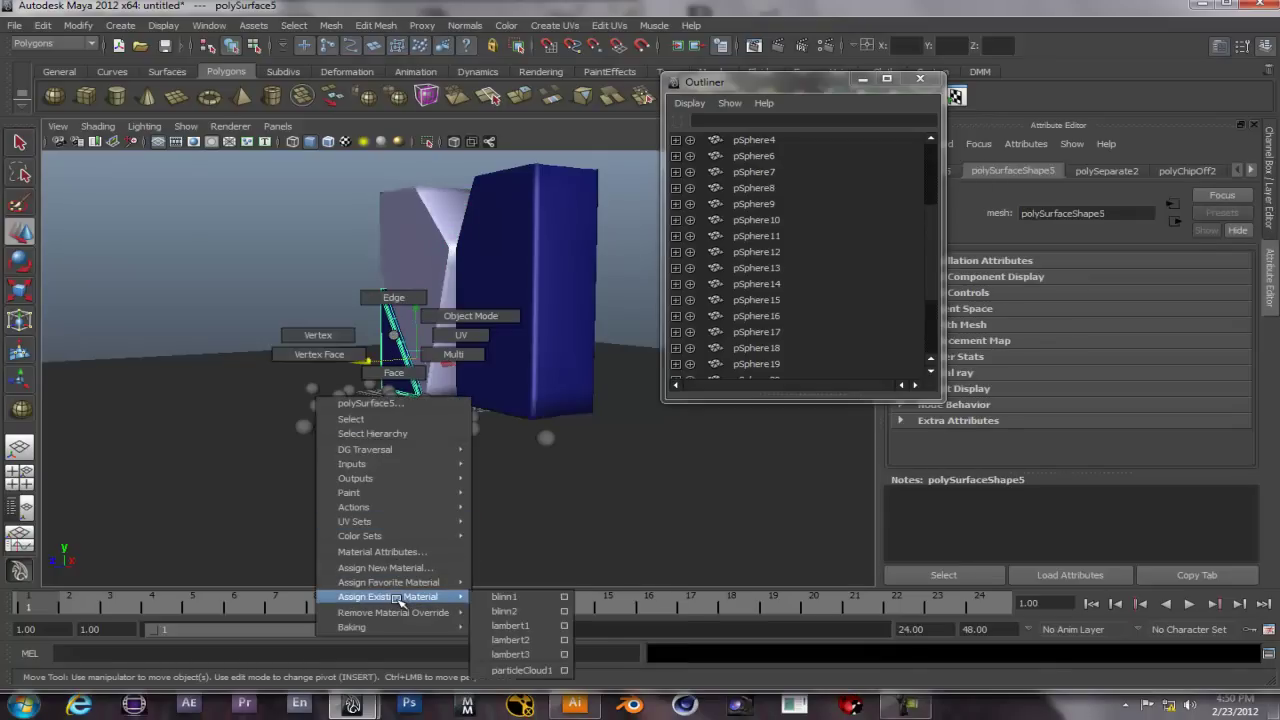
{"action": "left_click", "coordinate": [533, 611]}
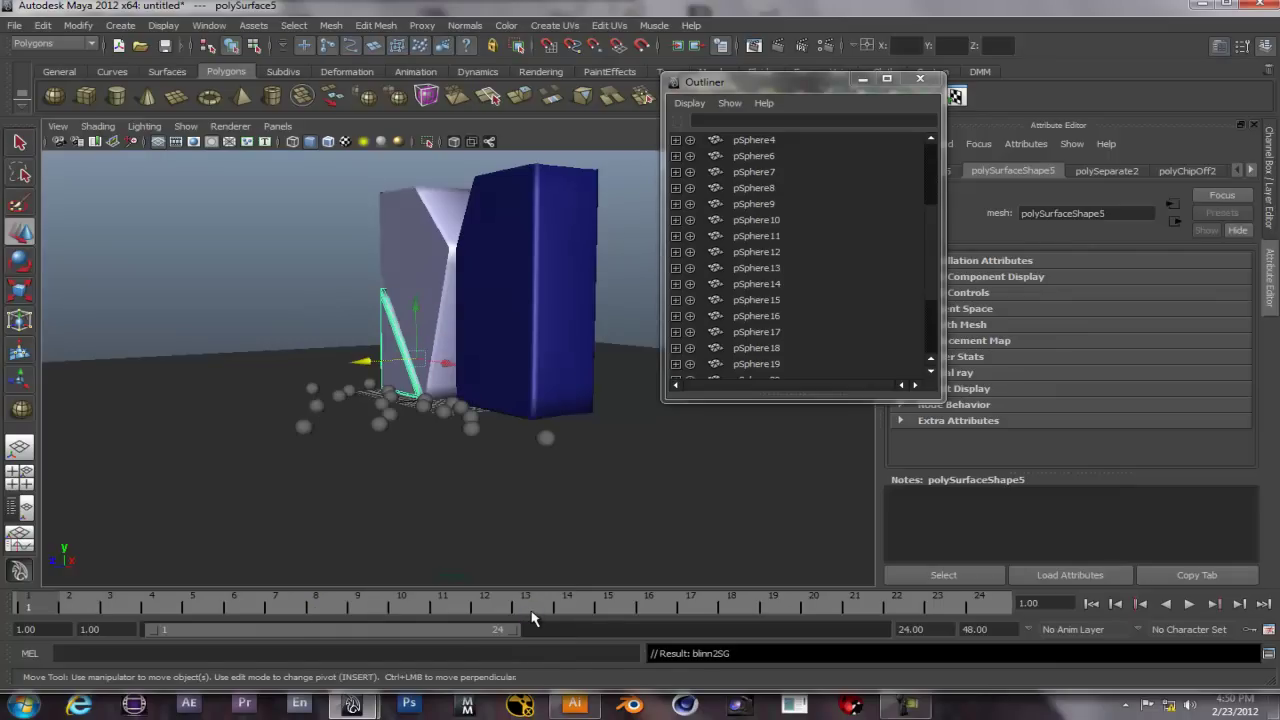
{"action": "right_click", "coordinate": [394, 346]}
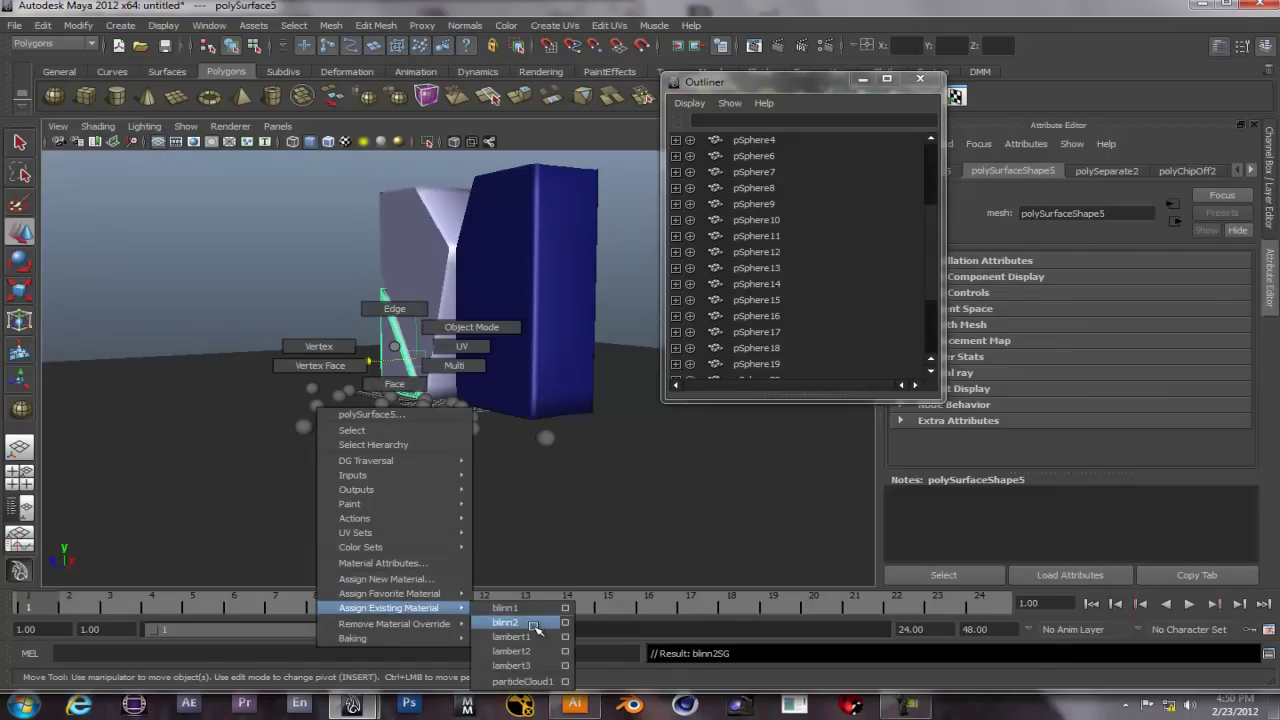
{"action": "left_click", "coordinate": [545, 628]}
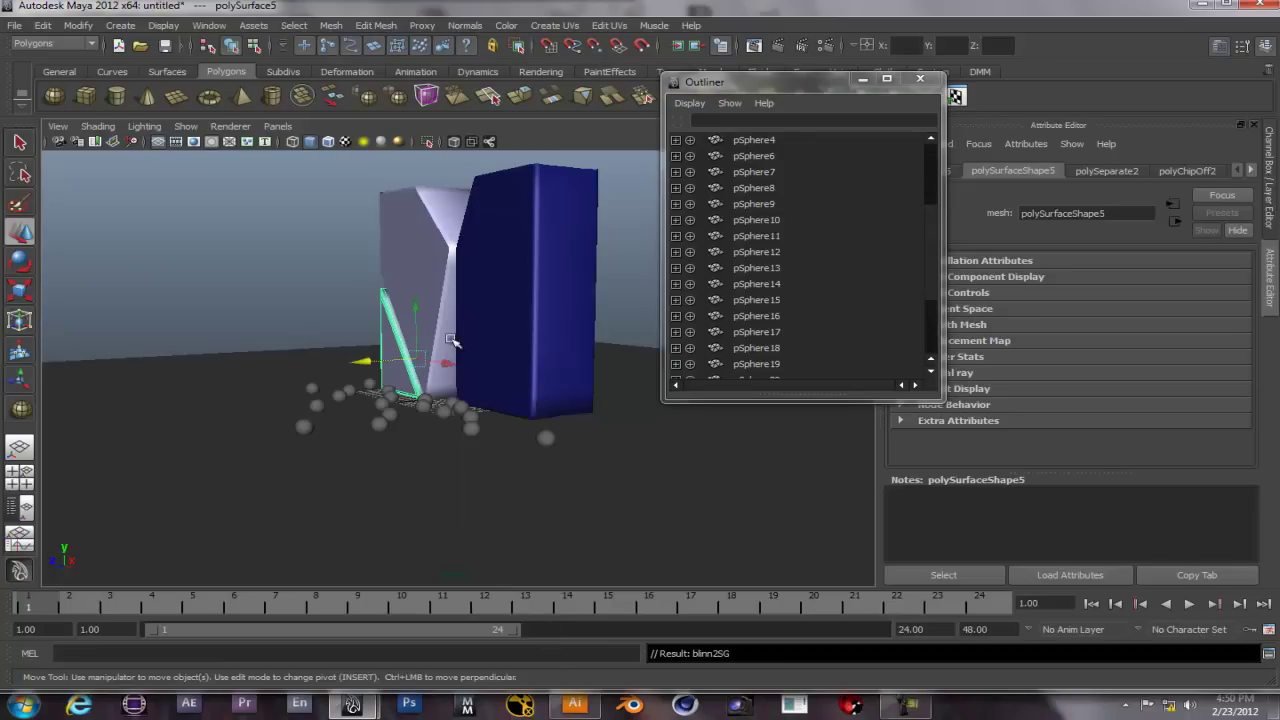
{"action": "right_click", "coordinate": [393, 335]}
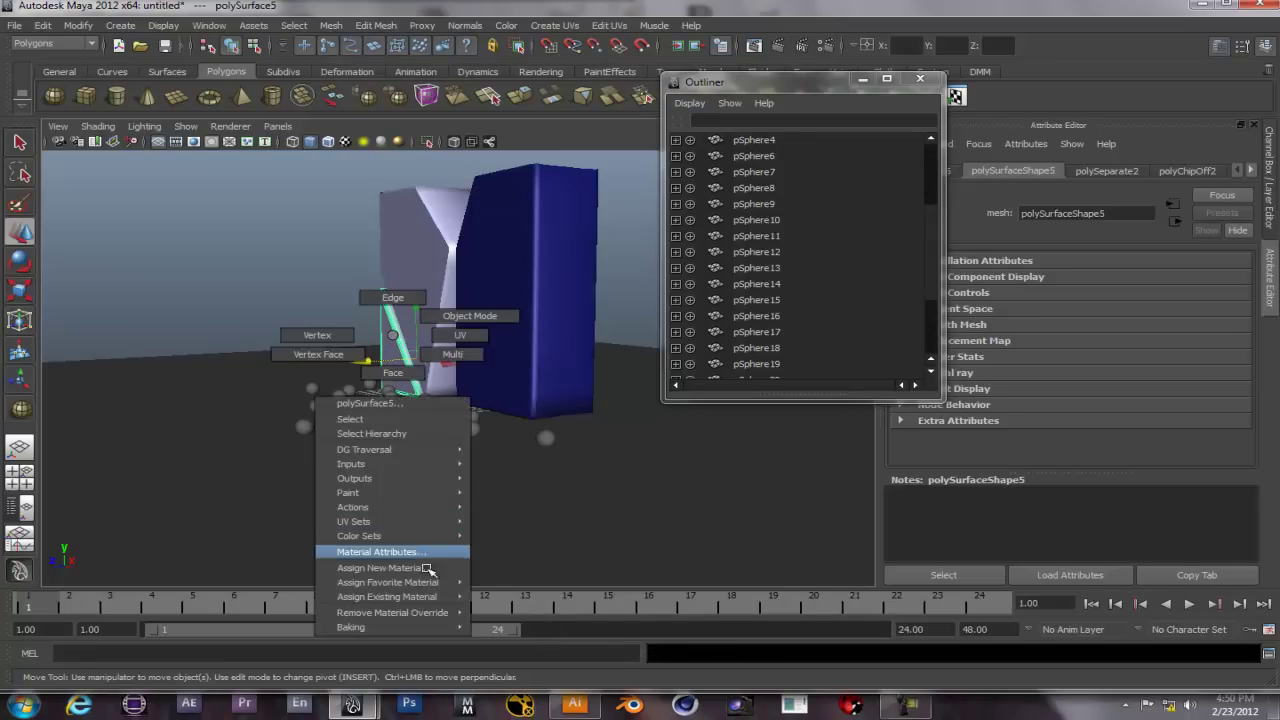
{"action": "mouse_move", "coordinate": [420, 596]}
{"action": "left_click", "coordinate": [527, 614]}
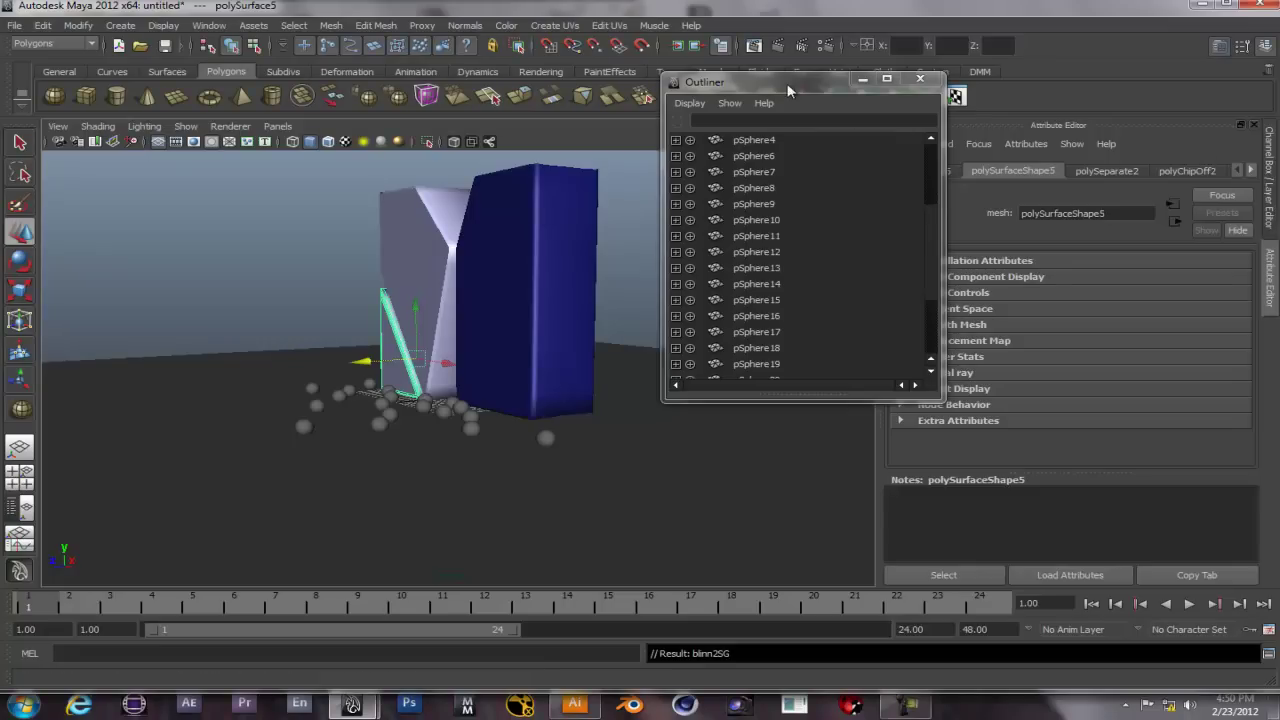
- Replace it with a new Blinn, blinn3, coloured dark blue
{"action": "right_click", "coordinate": [389, 340]}
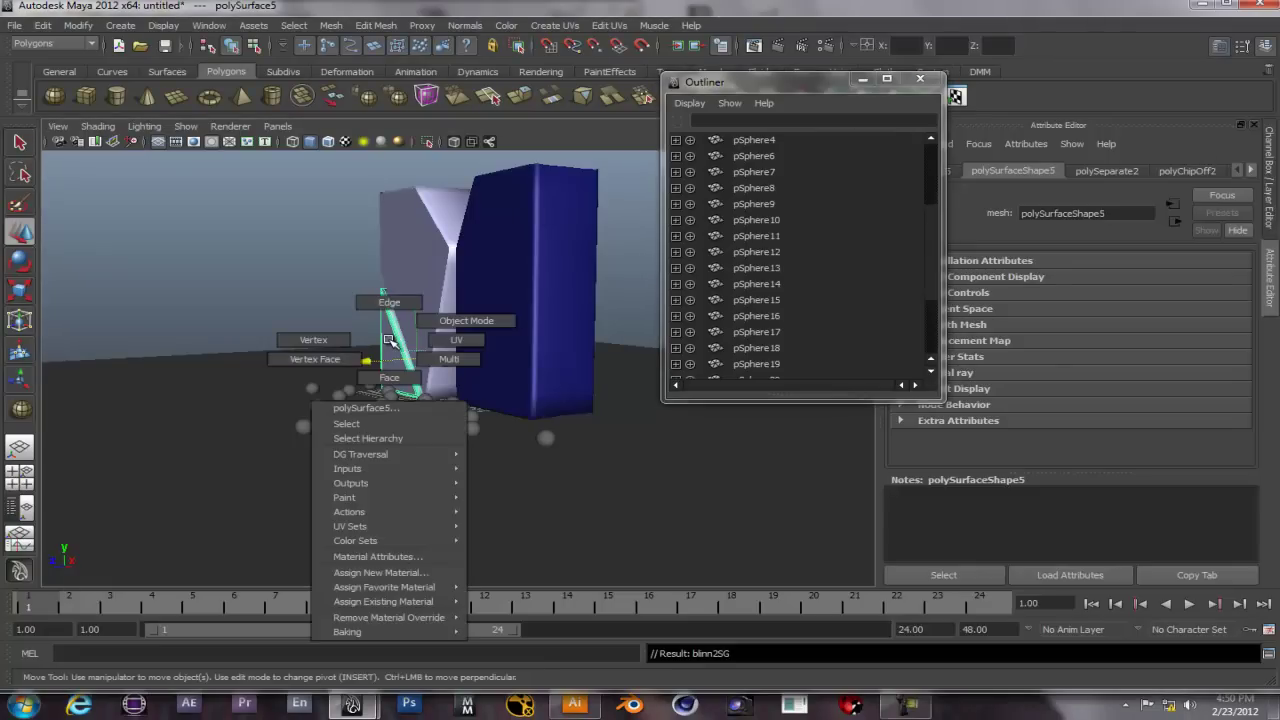
{"action": "left_click", "coordinate": [398, 573]}
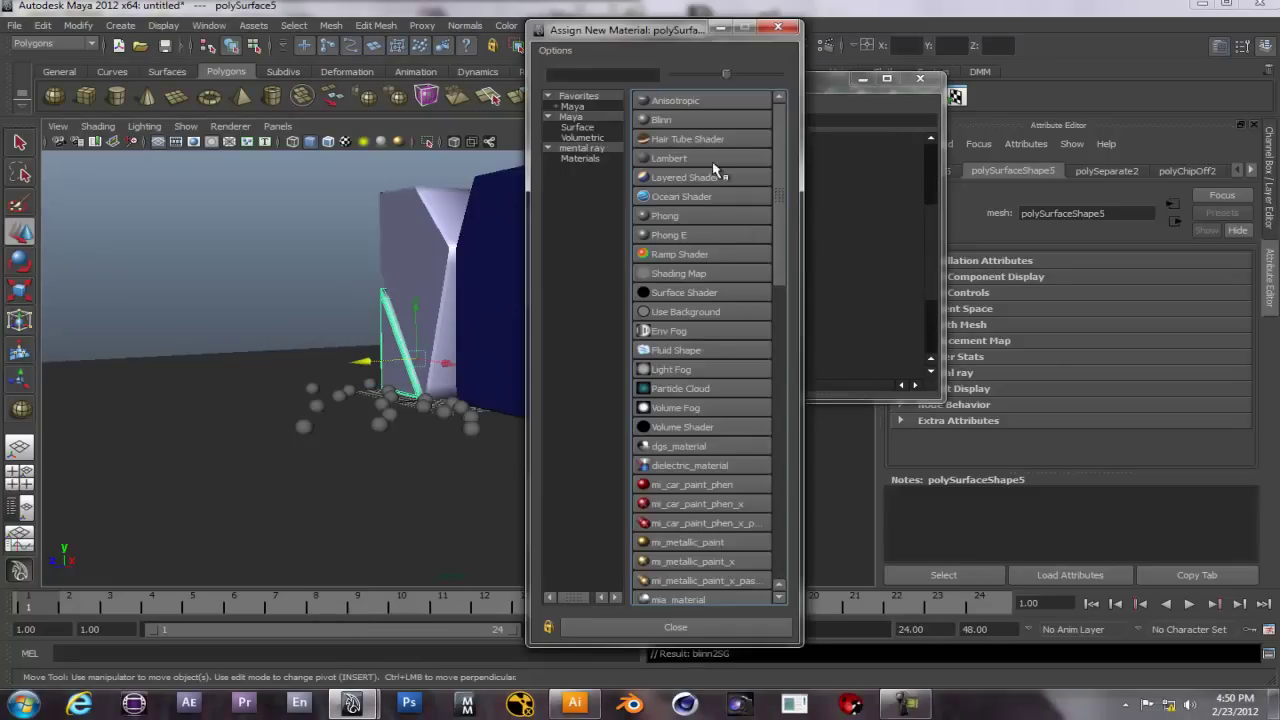
{"action": "left_click", "coordinate": [652, 121]}
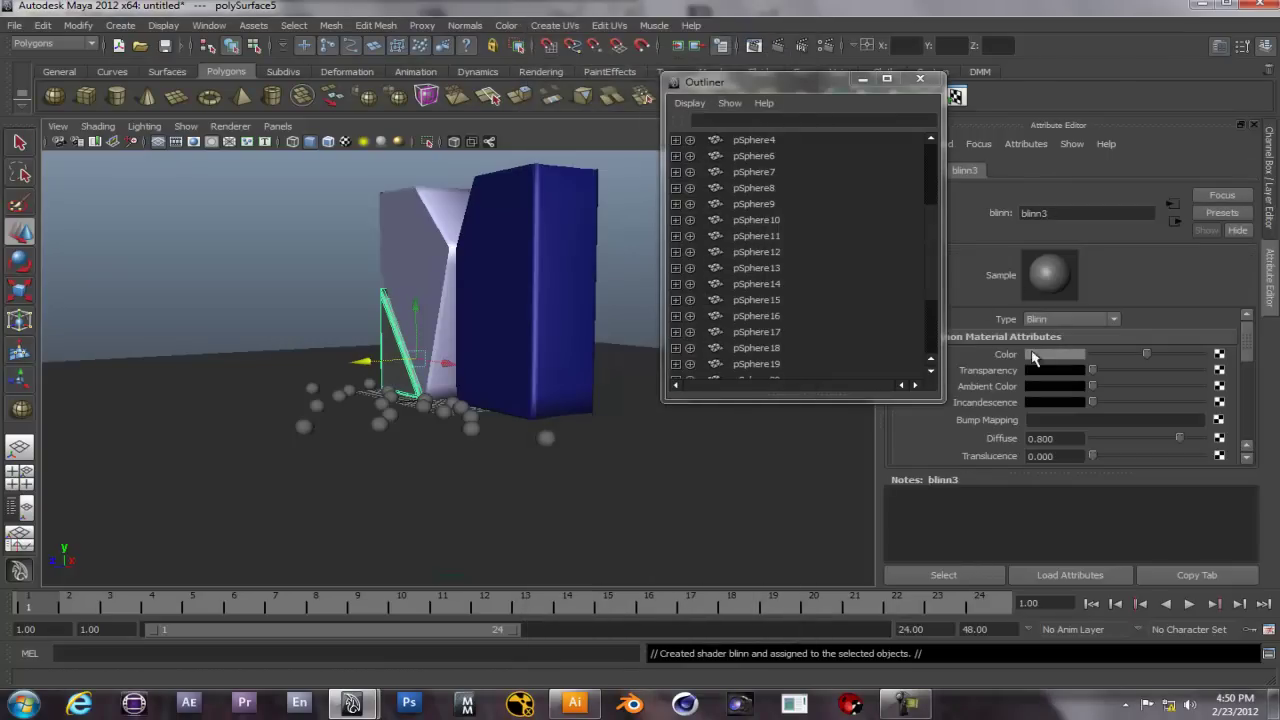
{"action": "left_click", "coordinate": [1034, 356]}
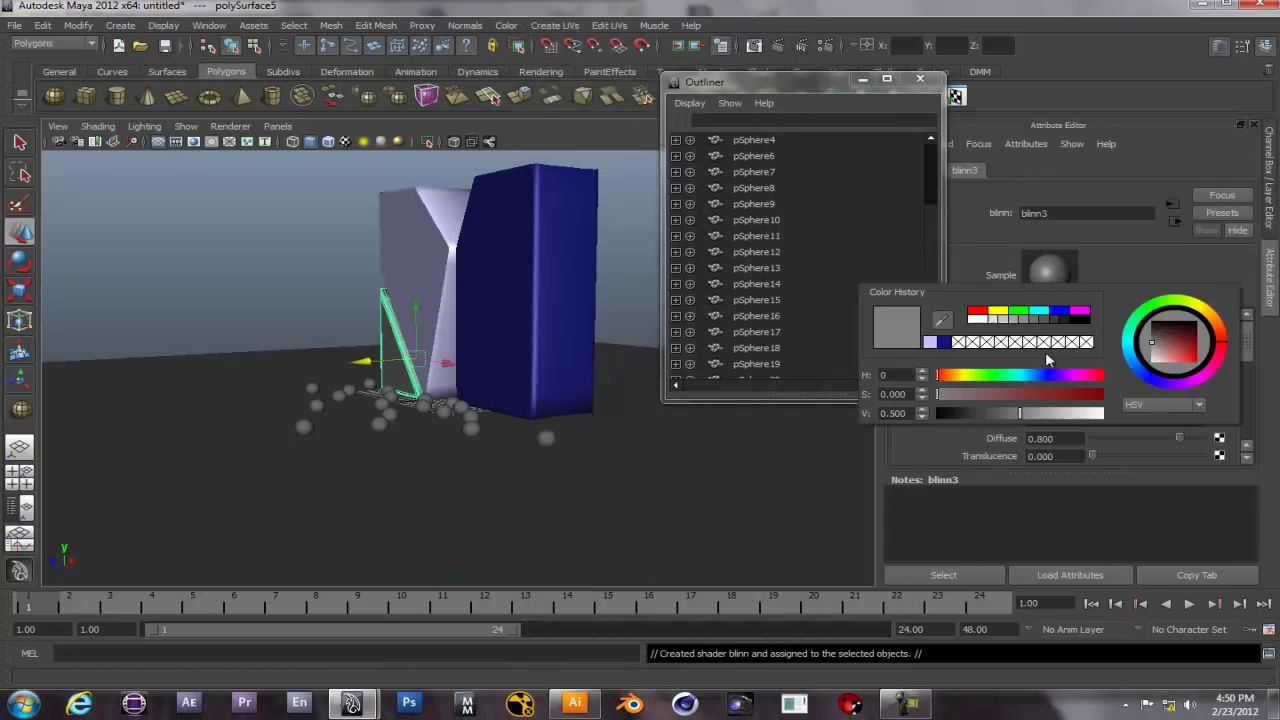
{"action": "left_click", "coordinate": [945, 343]}
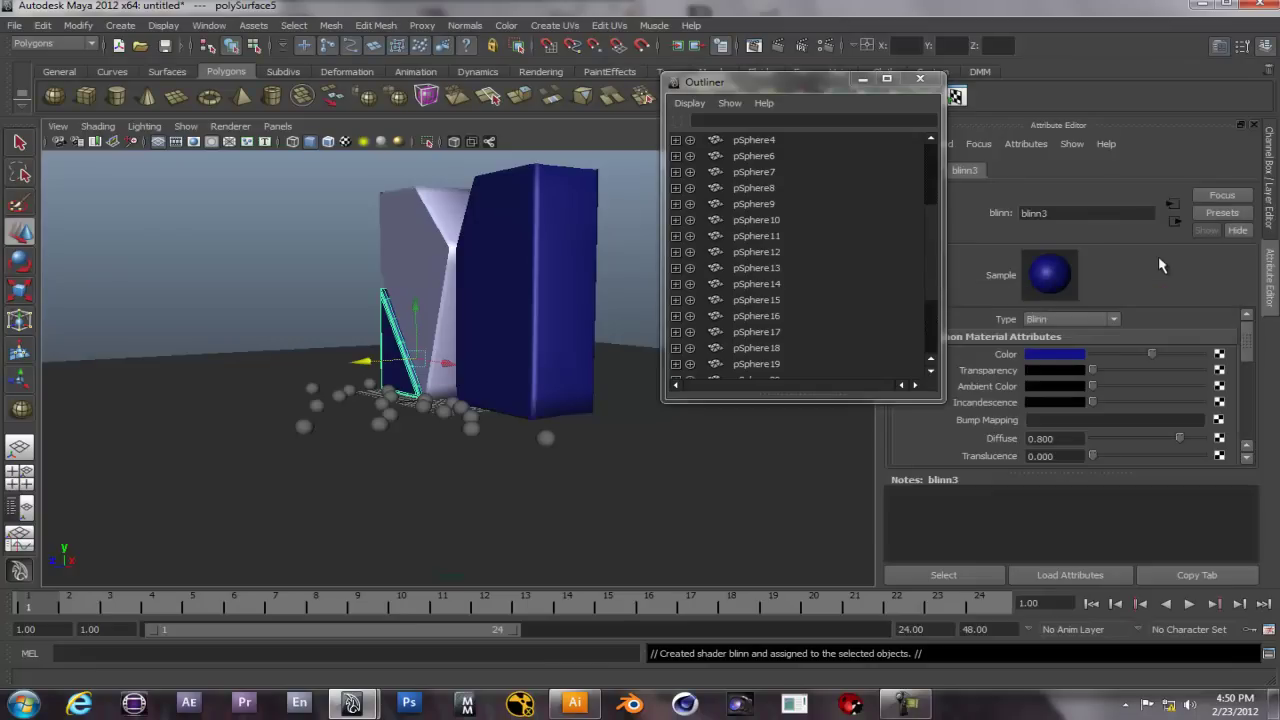
{"action": "left_click_drag", "start_coordinate": [799, 77], "coordinate": [765, 79]}
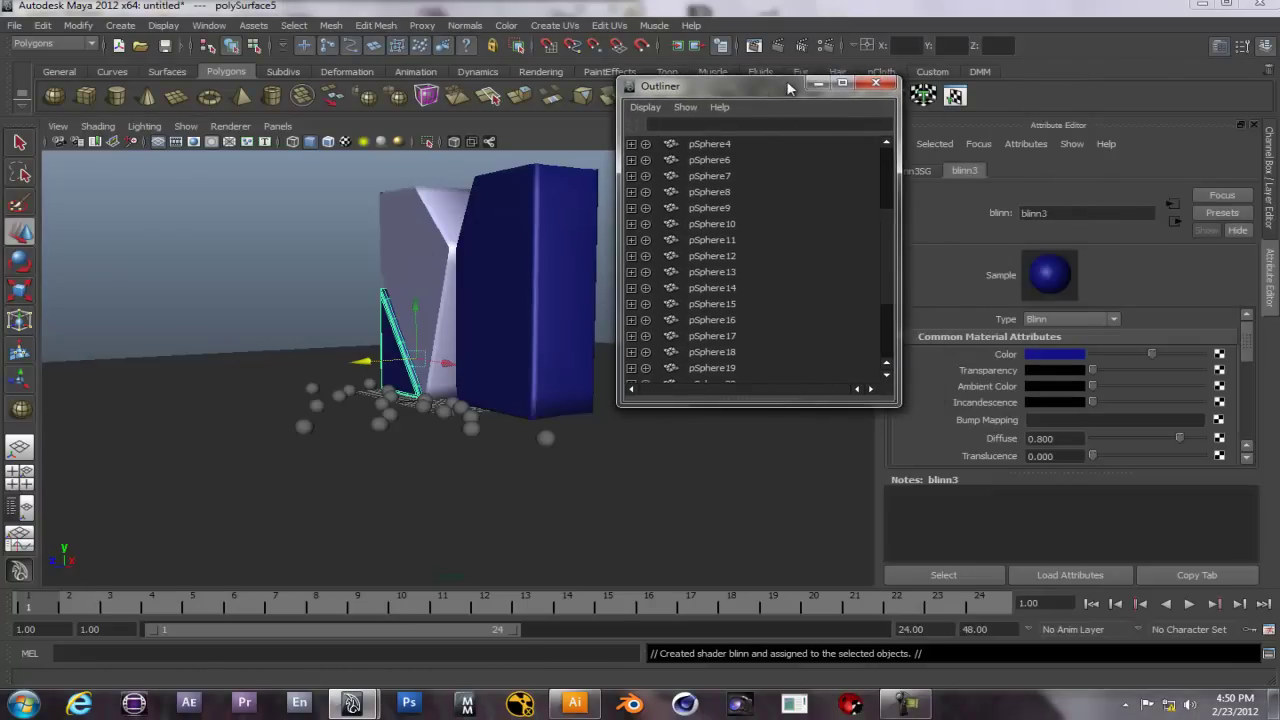
{"action": "left_click", "coordinate": [823, 77]}
- Set the current Blinn material's reflectivity to 0.675
{"action": "left_click_drag", "start_coordinate": [1250, 342], "coordinate": [1258, 380]}
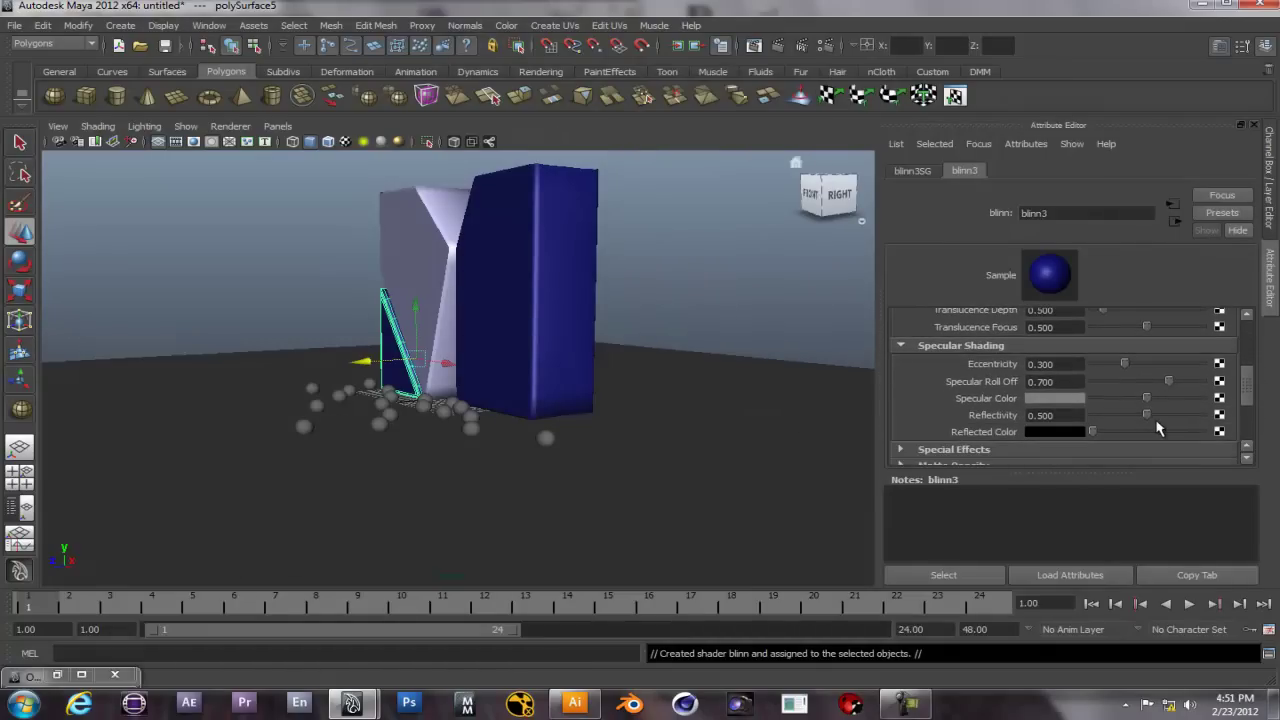
{"action": "left_click_drag", "start_coordinate": [1147, 415], "coordinate": [1167, 415]}
{"action": "left_click", "coordinate": [1065, 415]}
{"action": "key", "text": "BackSpace"}
{"action": "type", "text": "0.675"}
{"action": "key", "text": "Return"}
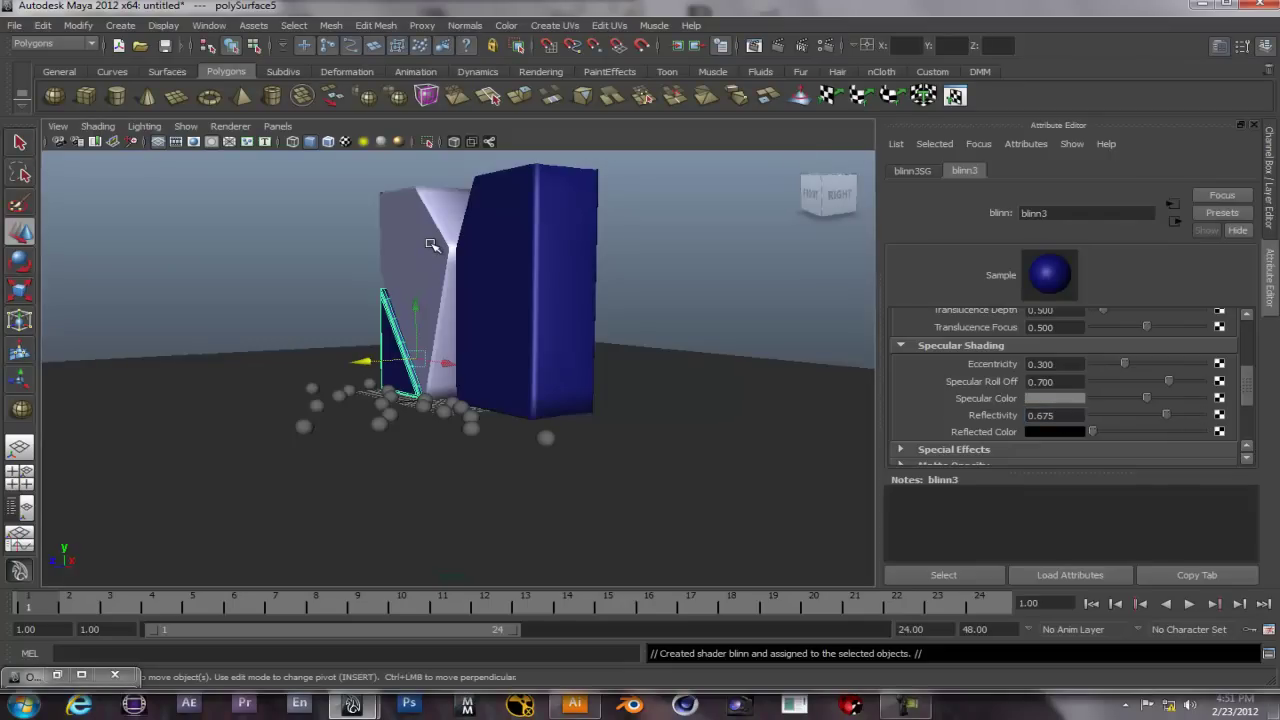
- Show blinn2's settings from the left piece and confirm its reflectivity value
{"action": "left_click", "coordinate": [432, 245]}
{"action": "scroll", "coordinate": [1203, 172], "scroll_direction": "down", "scroll_amount": 3}
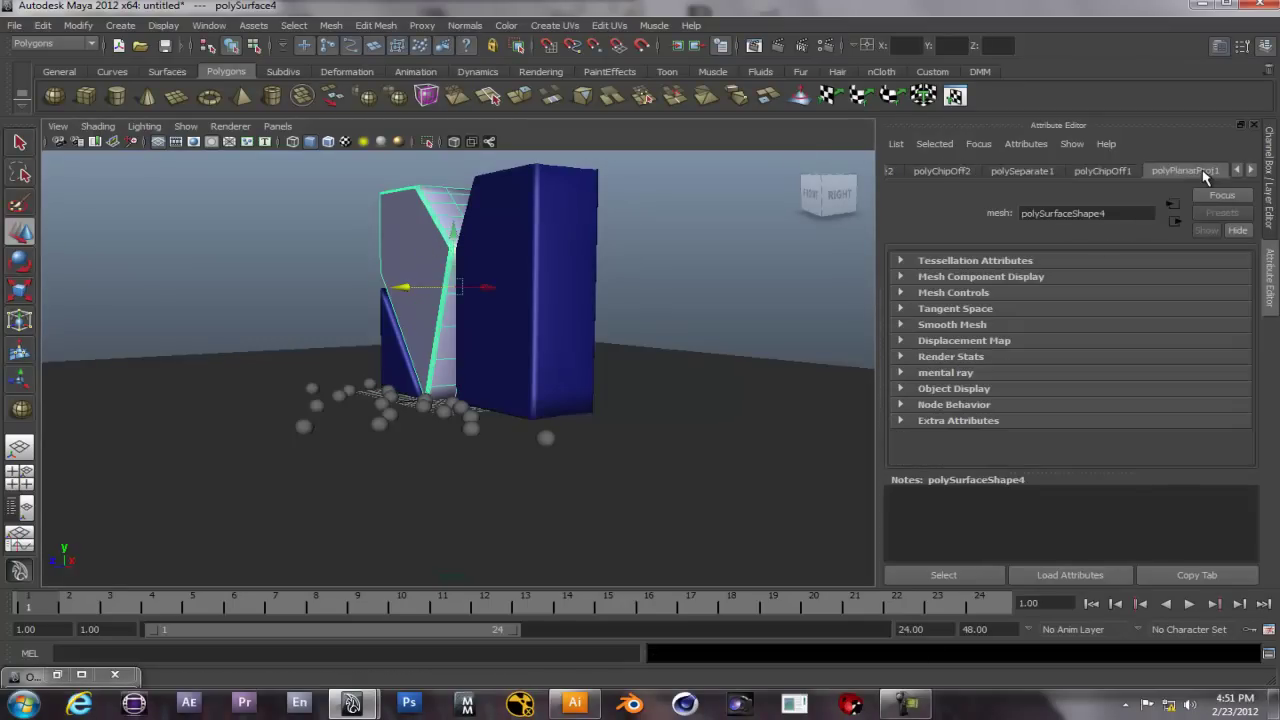
{"action": "left_click", "coordinate": [1206, 172]}
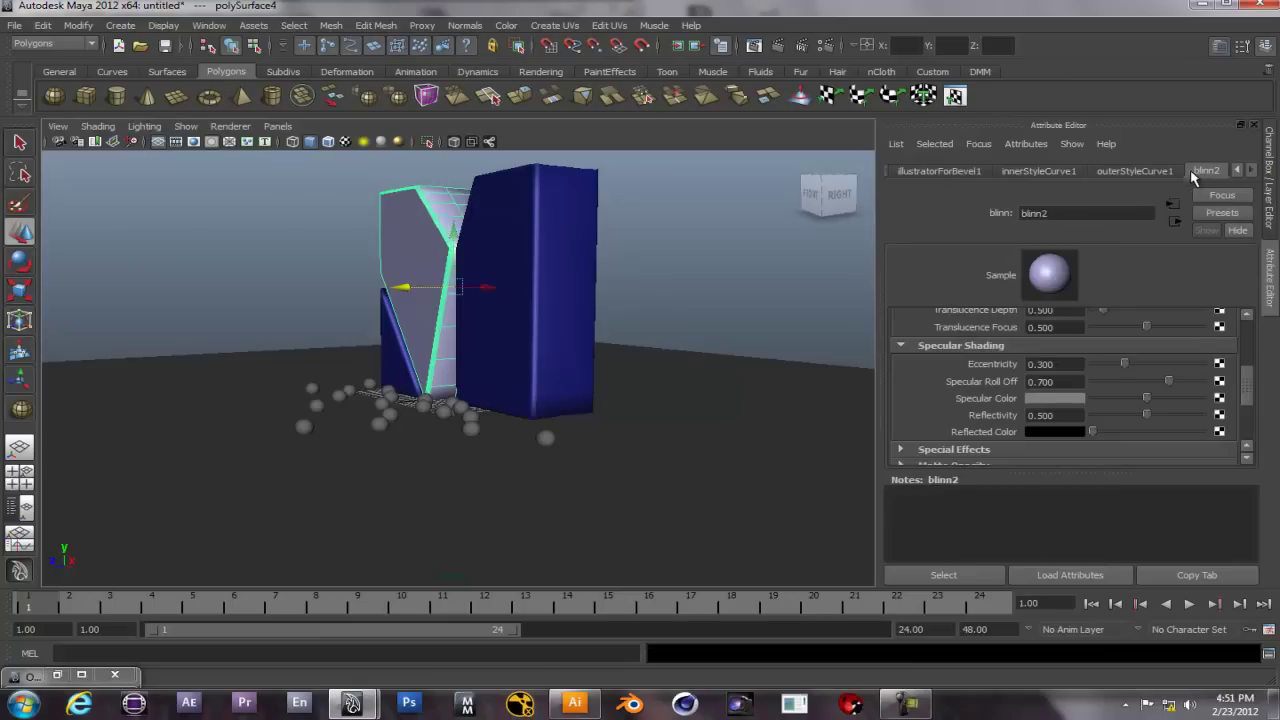
{"action": "left_click_drag", "start_coordinate": [1085, 415], "coordinate": [970, 417]}
{"action": "key", "text": "Return"}
- Set the tall right box's Blinn reflectivity to 0.585
{"action": "left_click", "coordinate": [566, 275]}
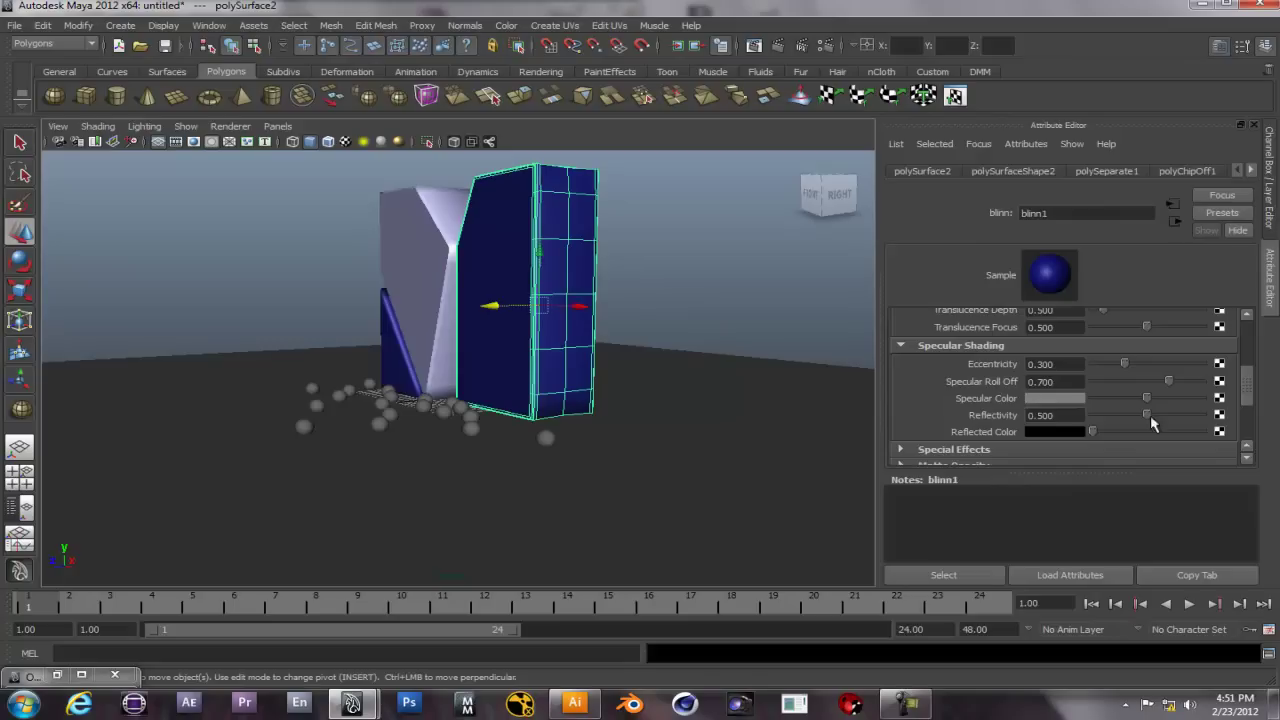
{"action": "left_click", "coordinate": [1085, 421]}
{"action": "key", "text": "BackSpace"}
{"action": "left_click", "coordinate": [1030, 413]}
{"action": "key", "text": "BackSpace"}
{"action": "type", "text": "0.500"}
{"action": "left_click_drag", "start_coordinate": [1146, 414], "coordinate": [1155, 414]}
{"action": "key", "text": "BackSpace"}
{"action": "type", "text": "0.585"}
{"action": "key", "text": "Return"}
- Set the sliver material's reflectivity to 0.700
{"action": "left_click", "coordinate": [428, 237]}
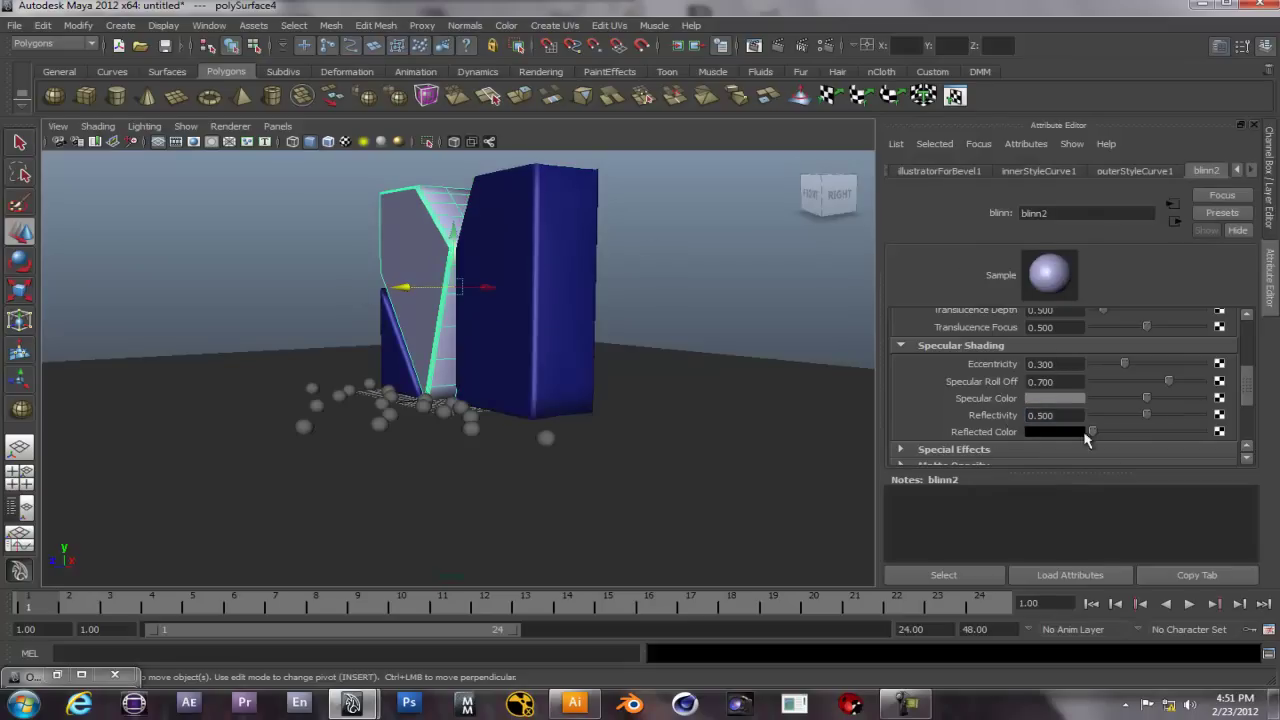
{"action": "type", "text": "."}
{"action": "left_click", "coordinate": [400, 358]}
{"action": "left_click", "coordinate": [1064, 415]}
{"action": "type", "text": ".7"}
{"action": "key", "text": "Return"}
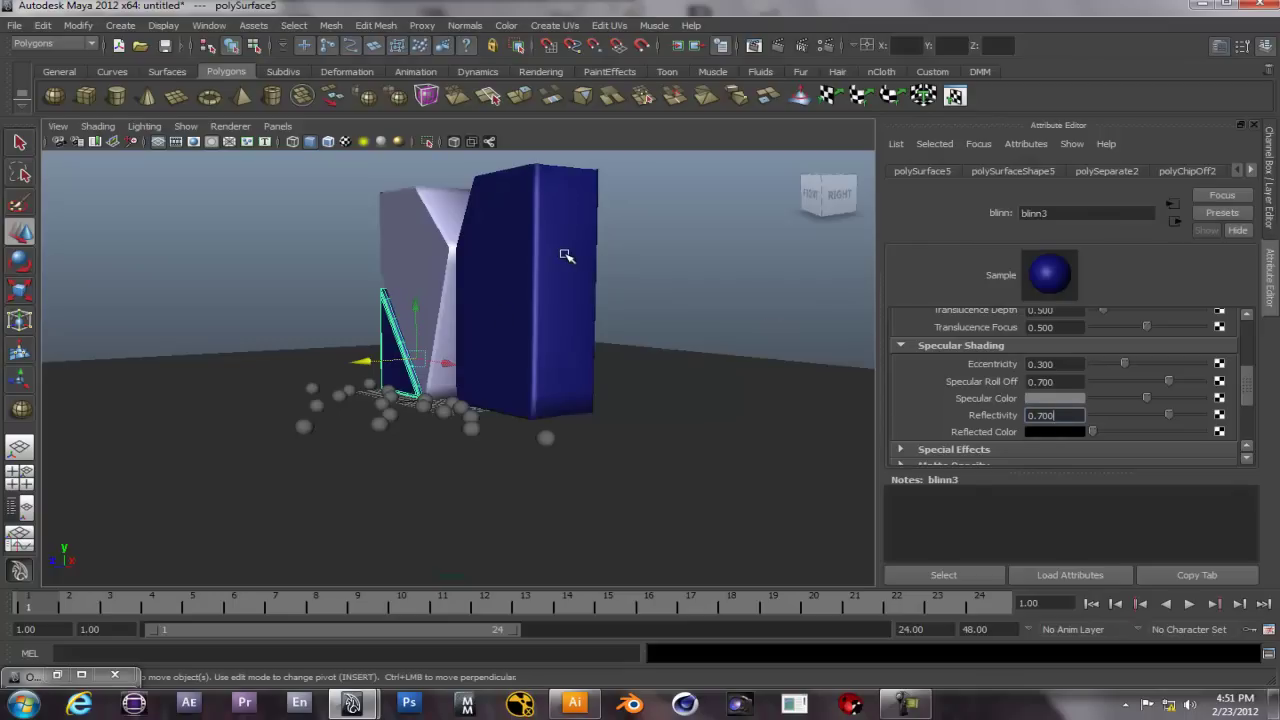
- Create mental ray Image Based Lighting under Render Settings' Indirect Lighting options
{"action": "left_click", "coordinate": [824, 45]}
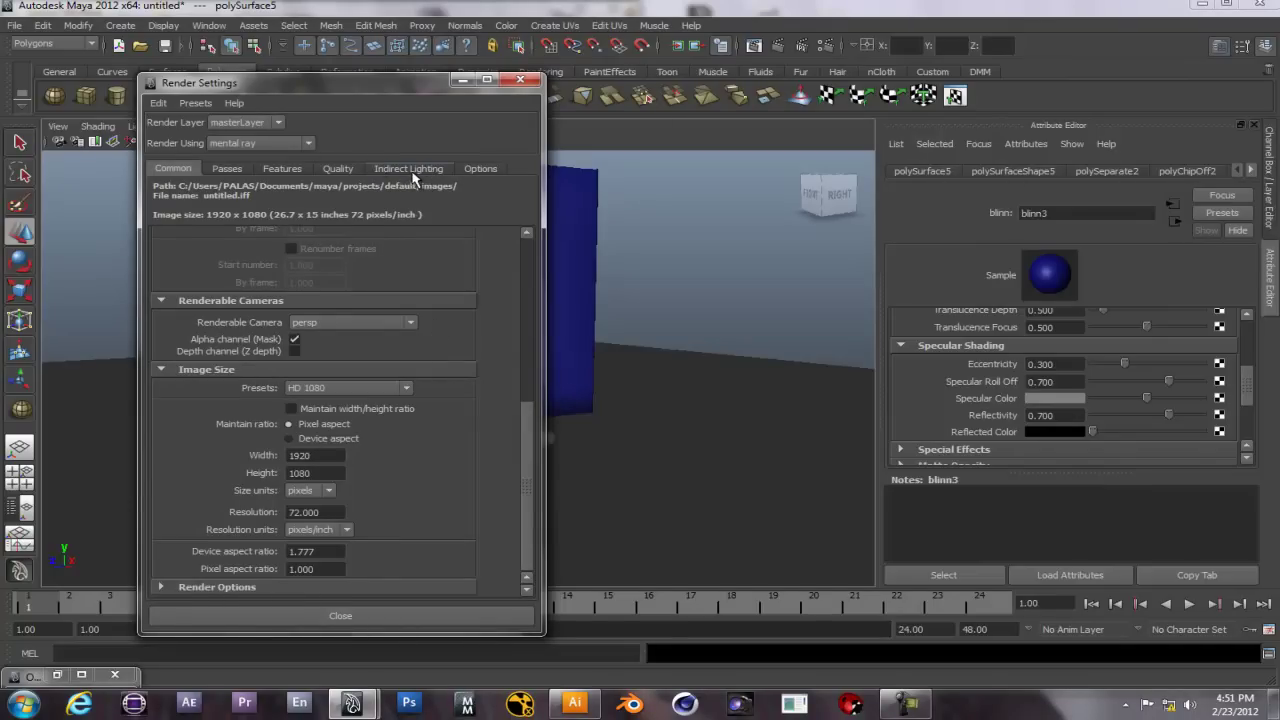
{"action": "left_click", "coordinate": [410, 169]}
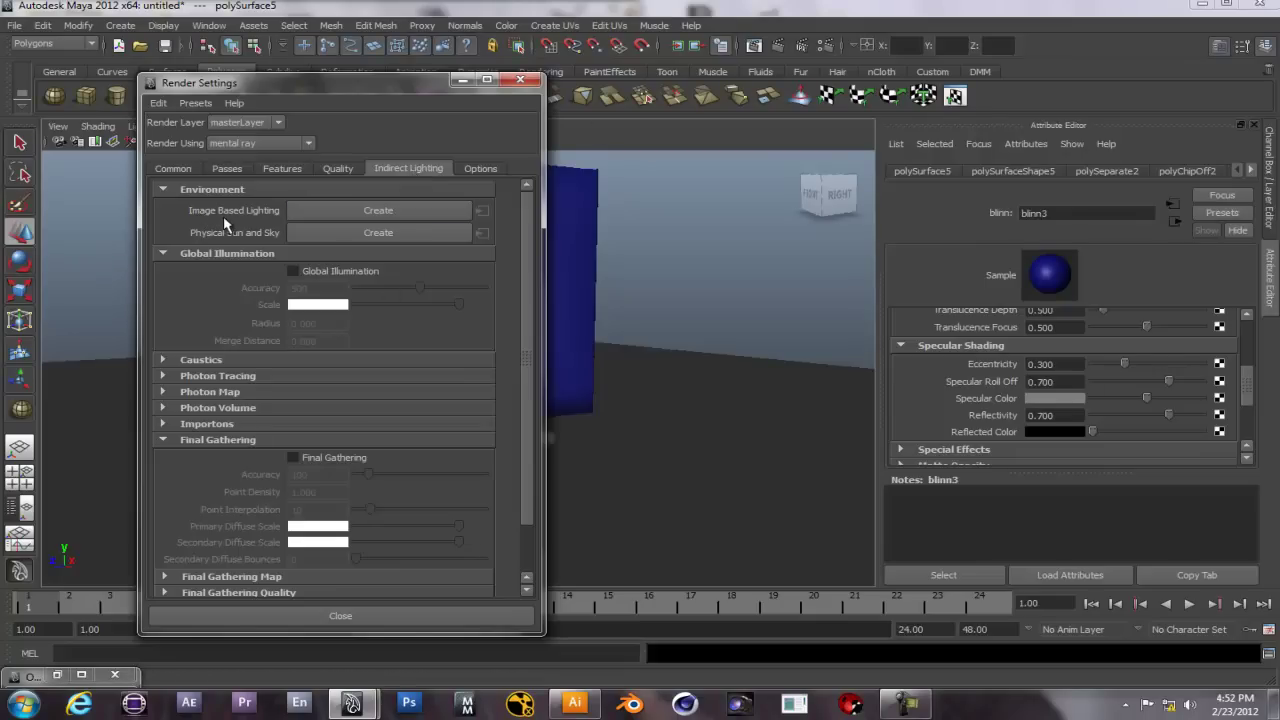
{"action": "left_click", "coordinate": [380, 212]}
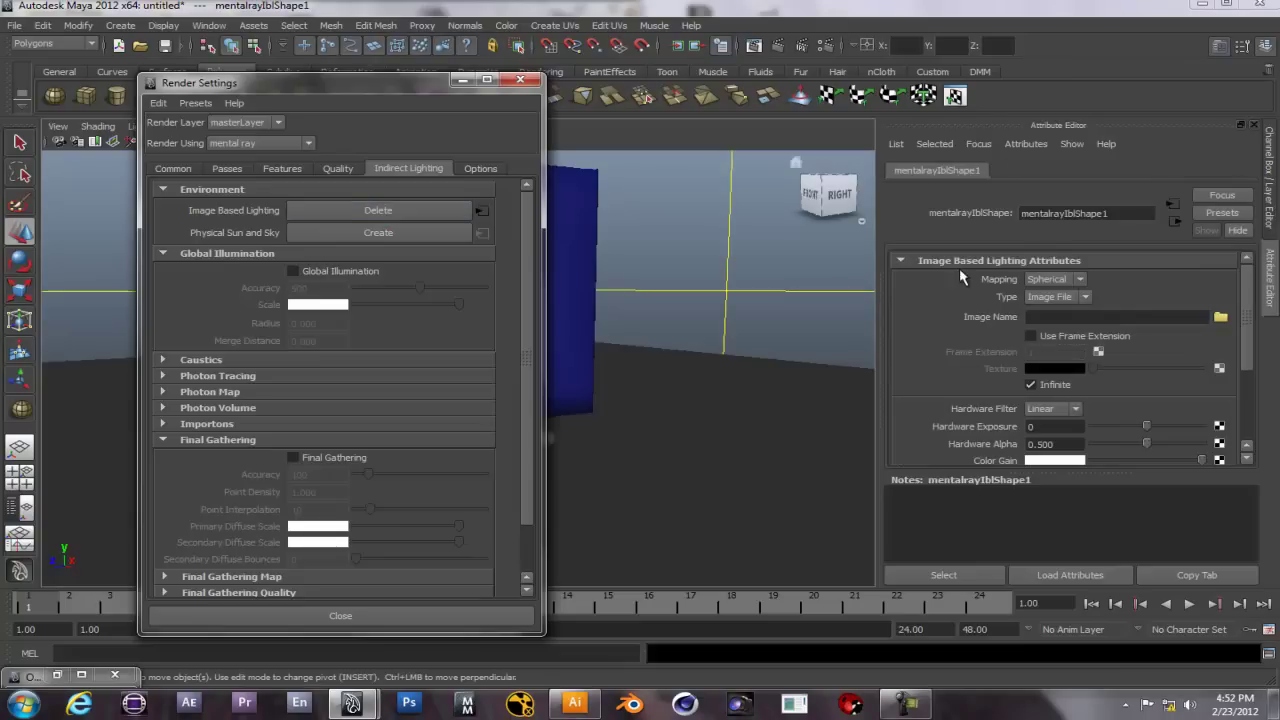
- Load HDR DESATURATED.hdr from the Desktop as the IBL image, then render the current view
{"action": "left_click", "coordinate": [1221, 317]}
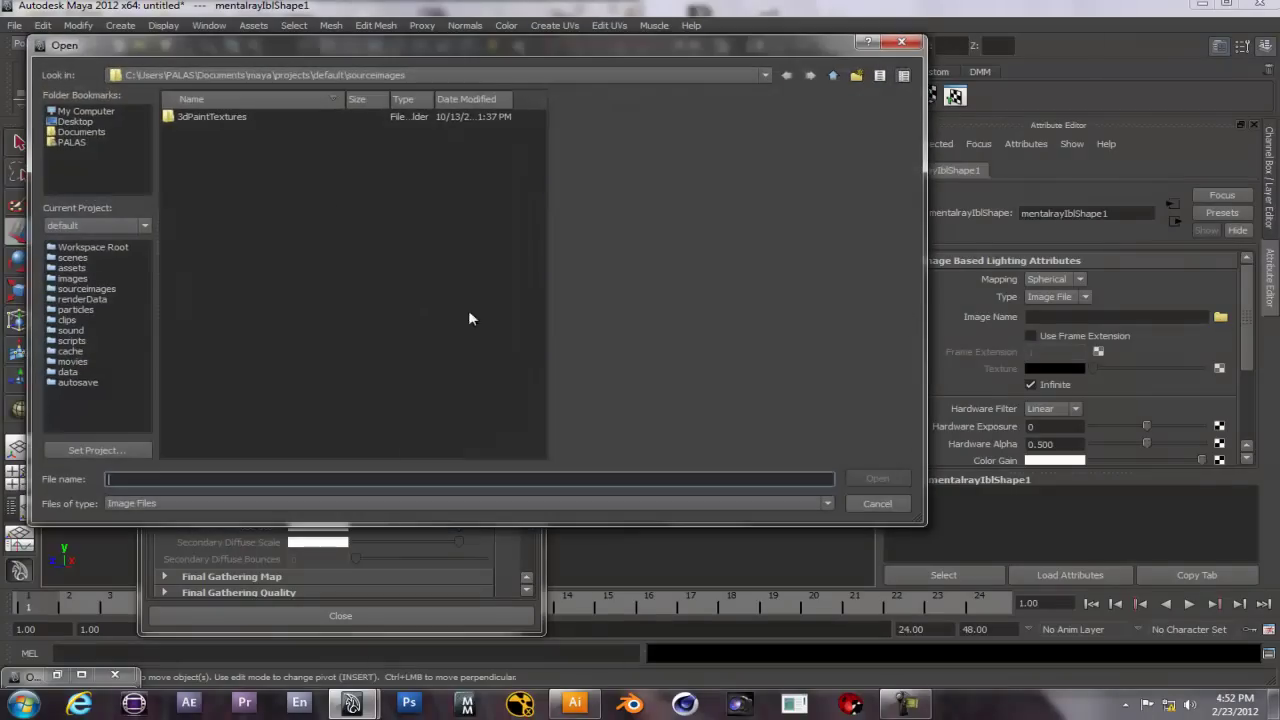
{"action": "left_click", "coordinate": [95, 122]}
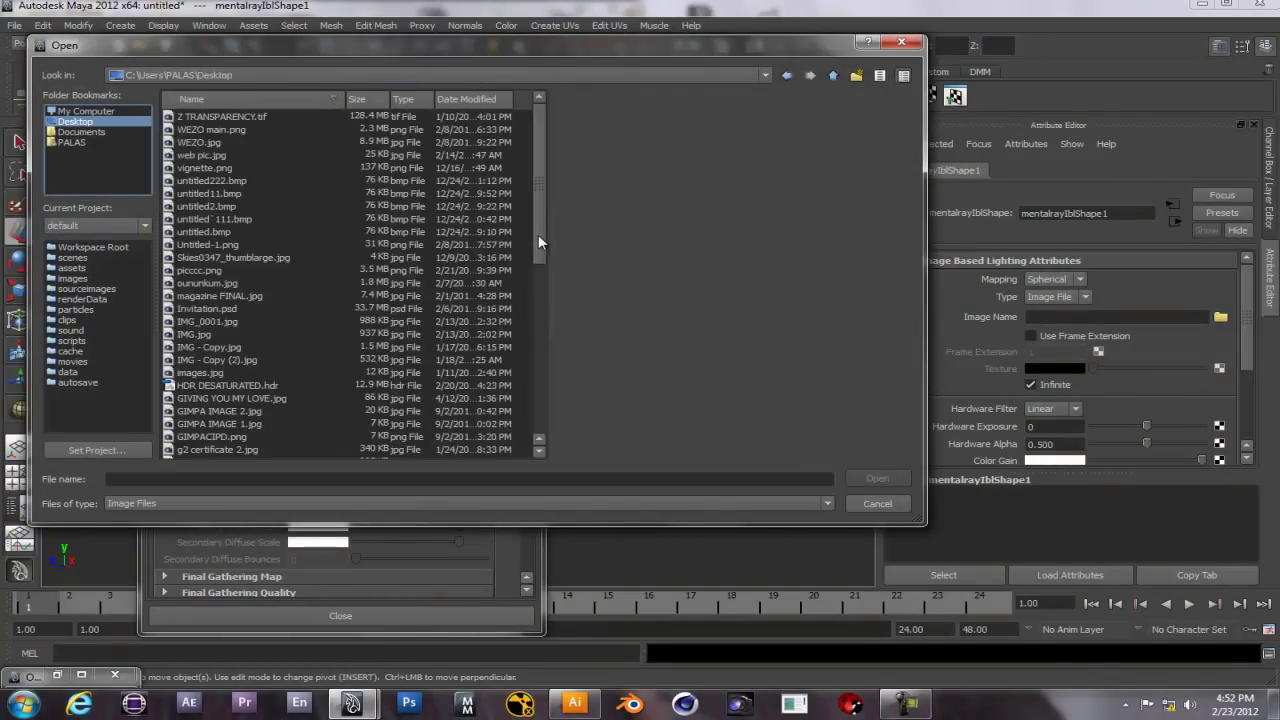
{"action": "left_click_drag", "start_coordinate": [537, 237], "coordinate": [544, 250]}
{"action": "left_click", "coordinate": [183, 362]}
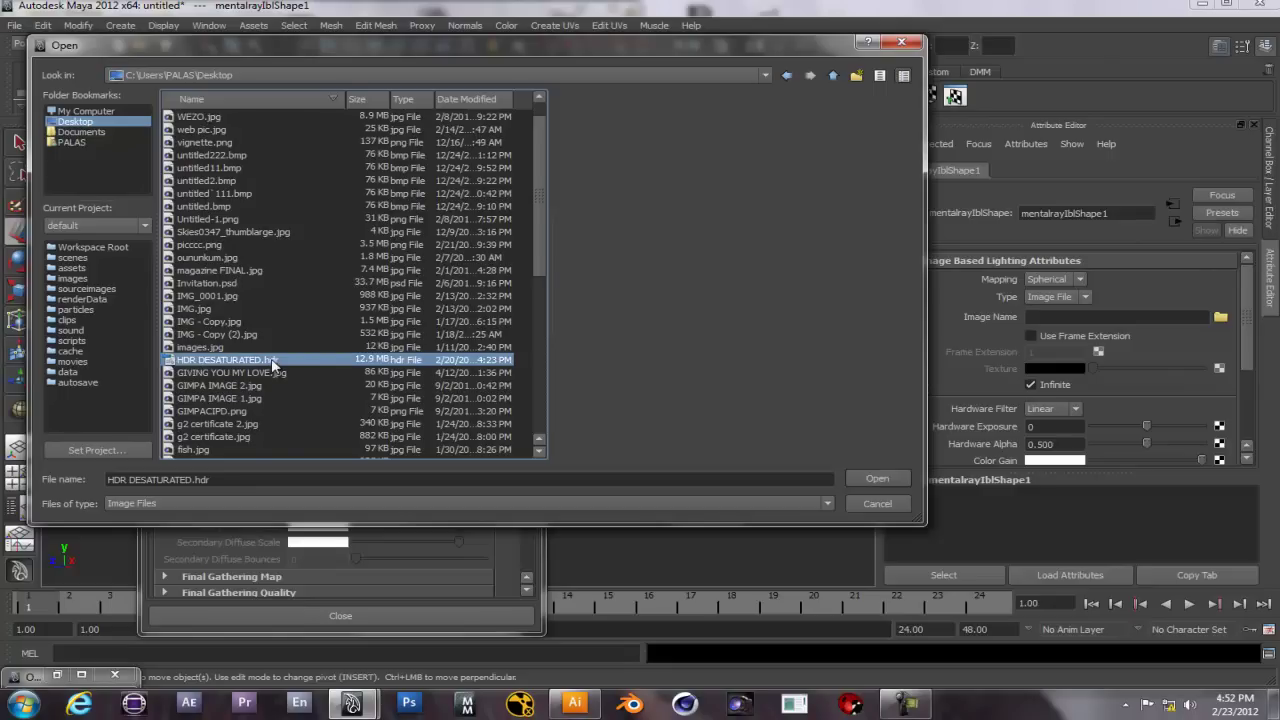
{"action": "left_click", "coordinate": [886, 481]}
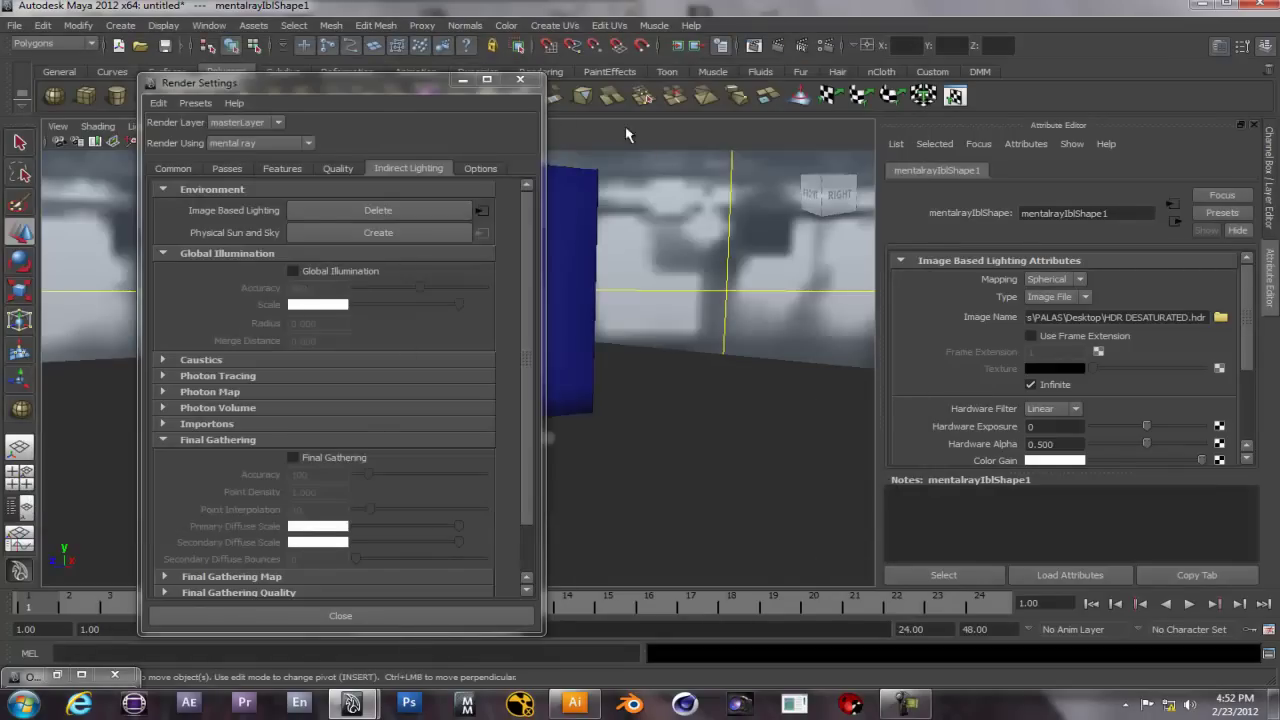
{"action": "left_click", "coordinate": [521, 80]}
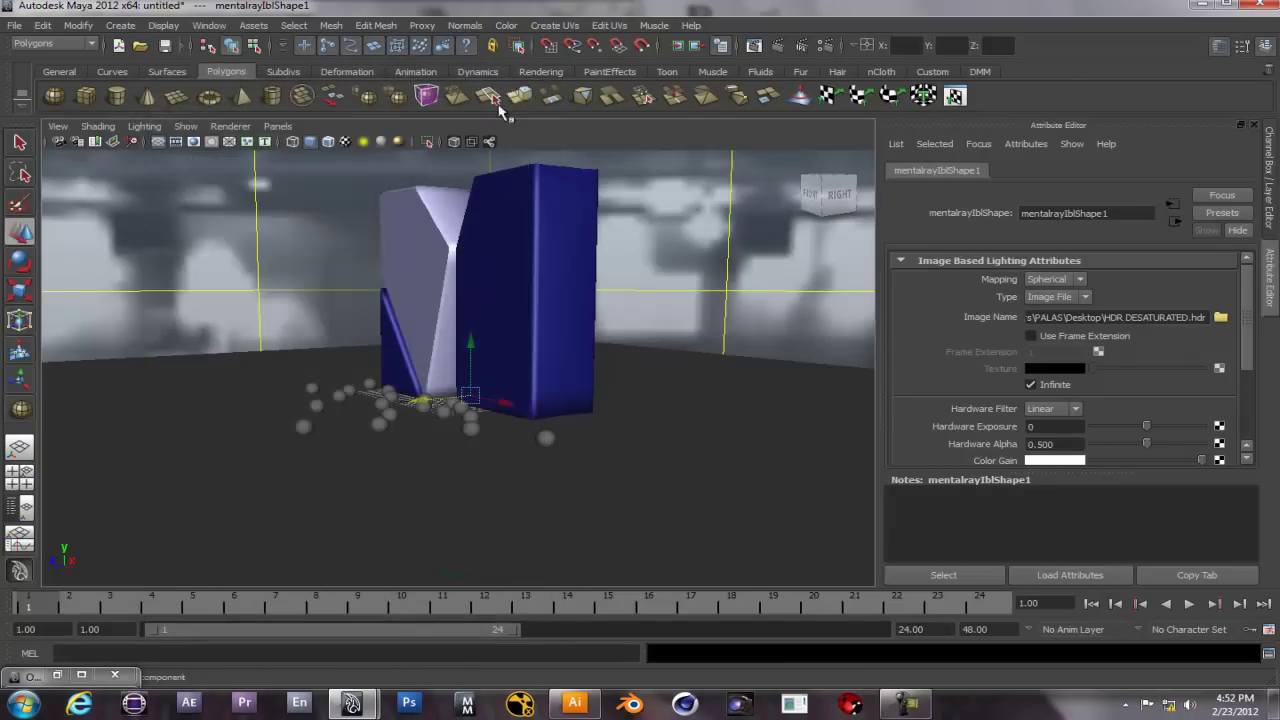
{"action": "left_click", "coordinate": [781, 47]}
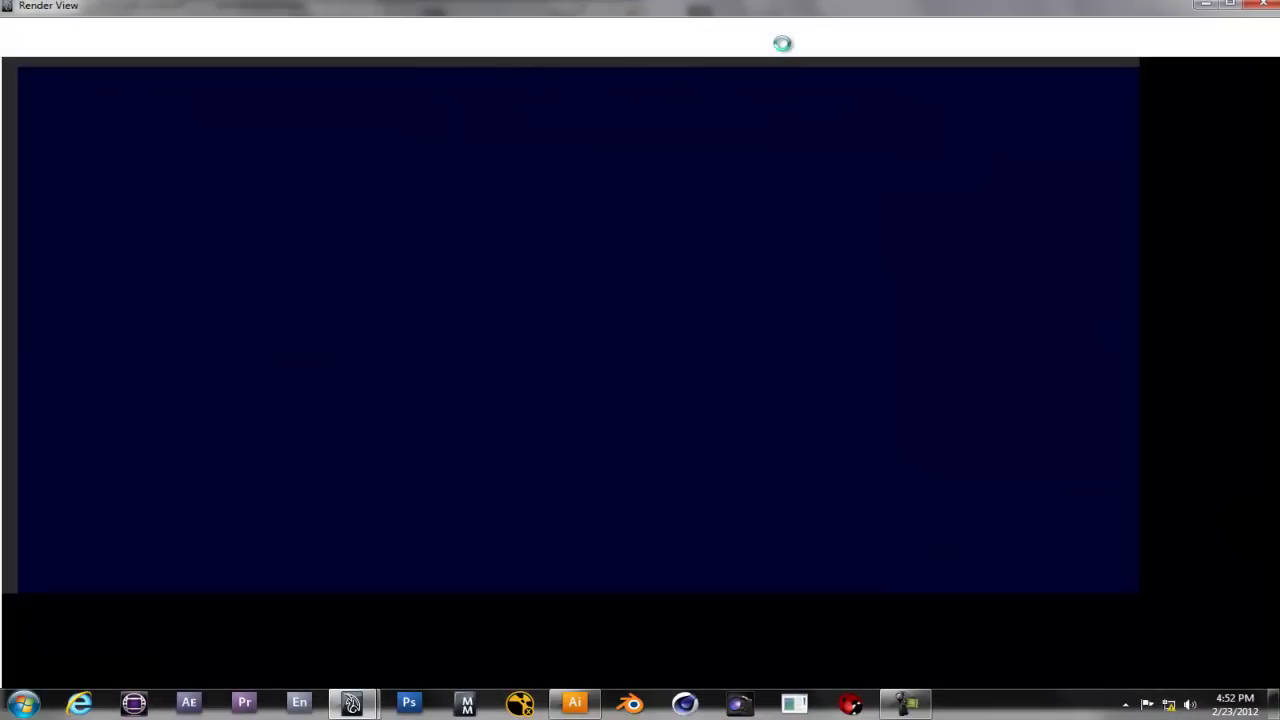
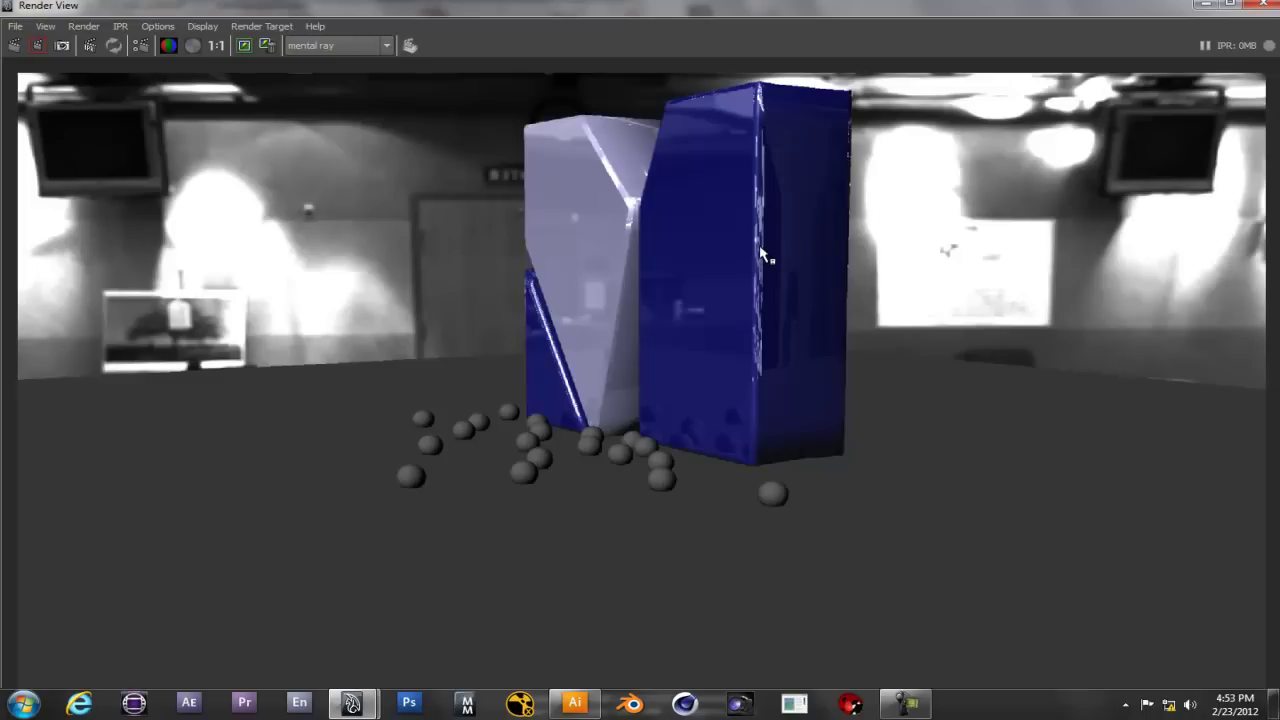
- Close the render preview and raise the blue block material's Reflectivity to 1.000
{"action": "left_click", "coordinate": [1252, 5]}
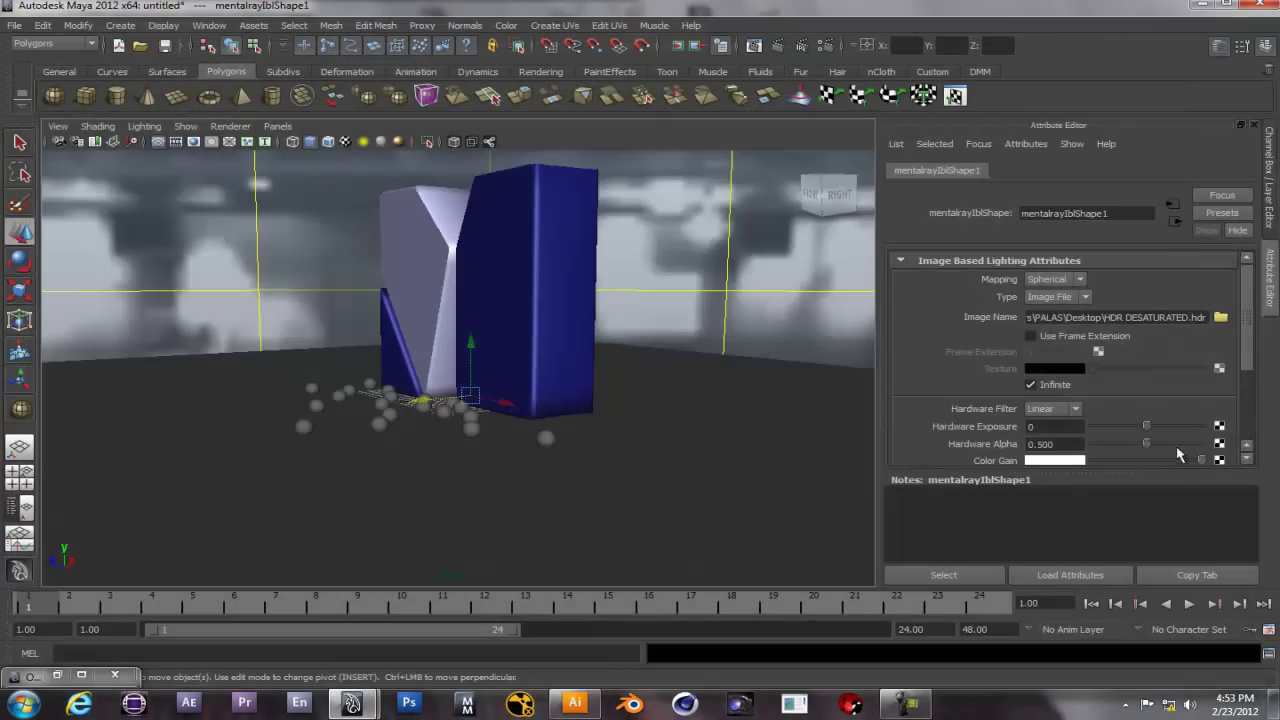
{"action": "left_click", "coordinate": [520, 266]}
{"action": "scroll", "coordinate": [1210, 172], "scroll_direction": "down", "scroll_amount": 5}
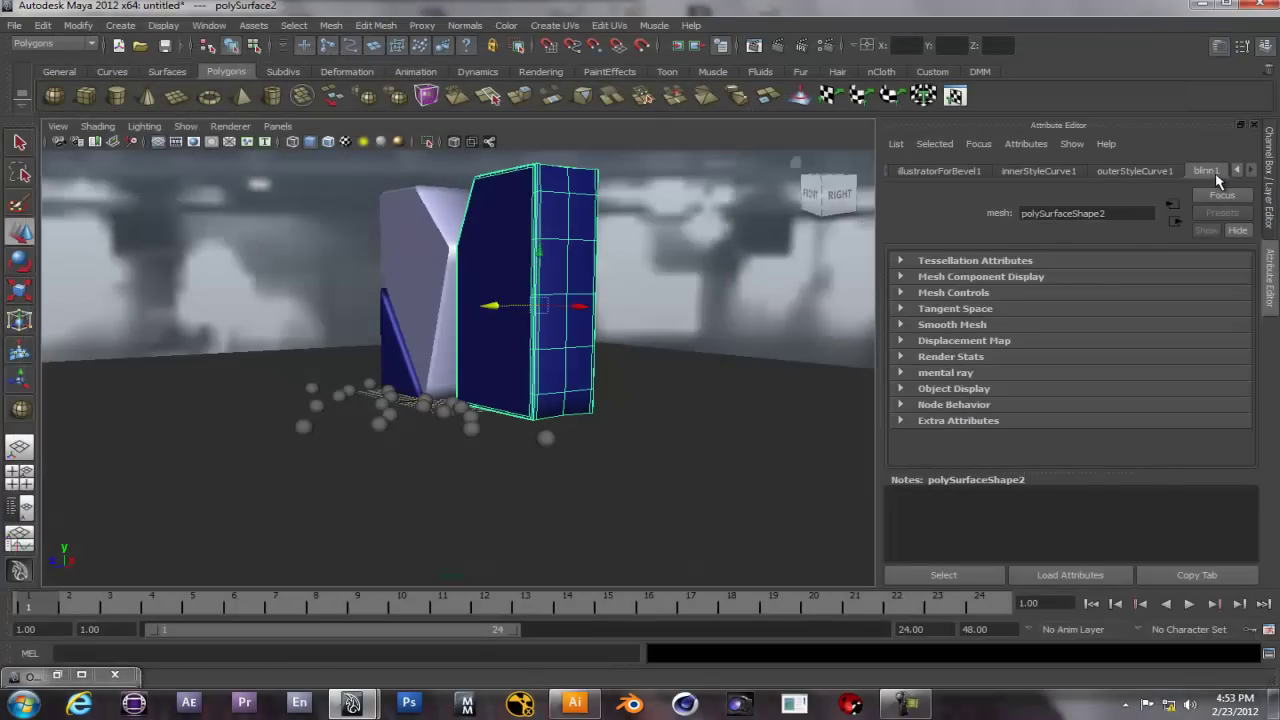
{"action": "left_click", "coordinate": [1207, 171]}
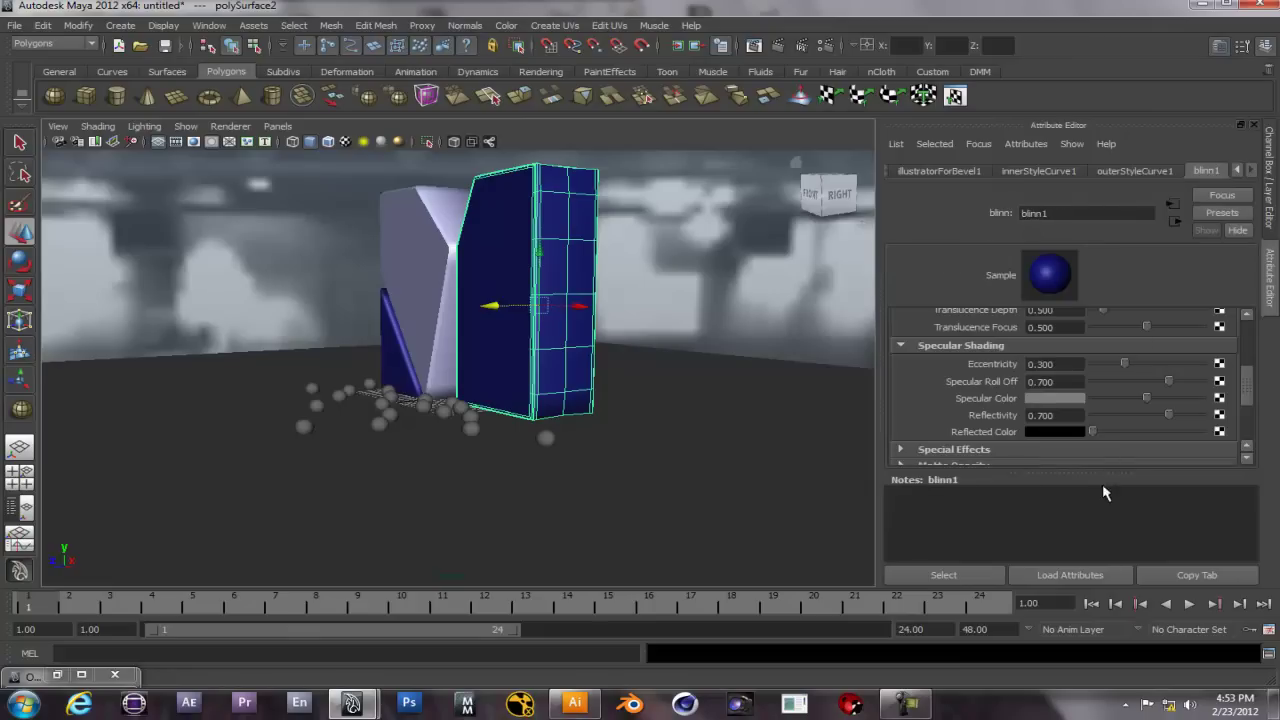
{"action": "left_click_drag", "start_coordinate": [1170, 414], "coordinate": [1254, 420]}
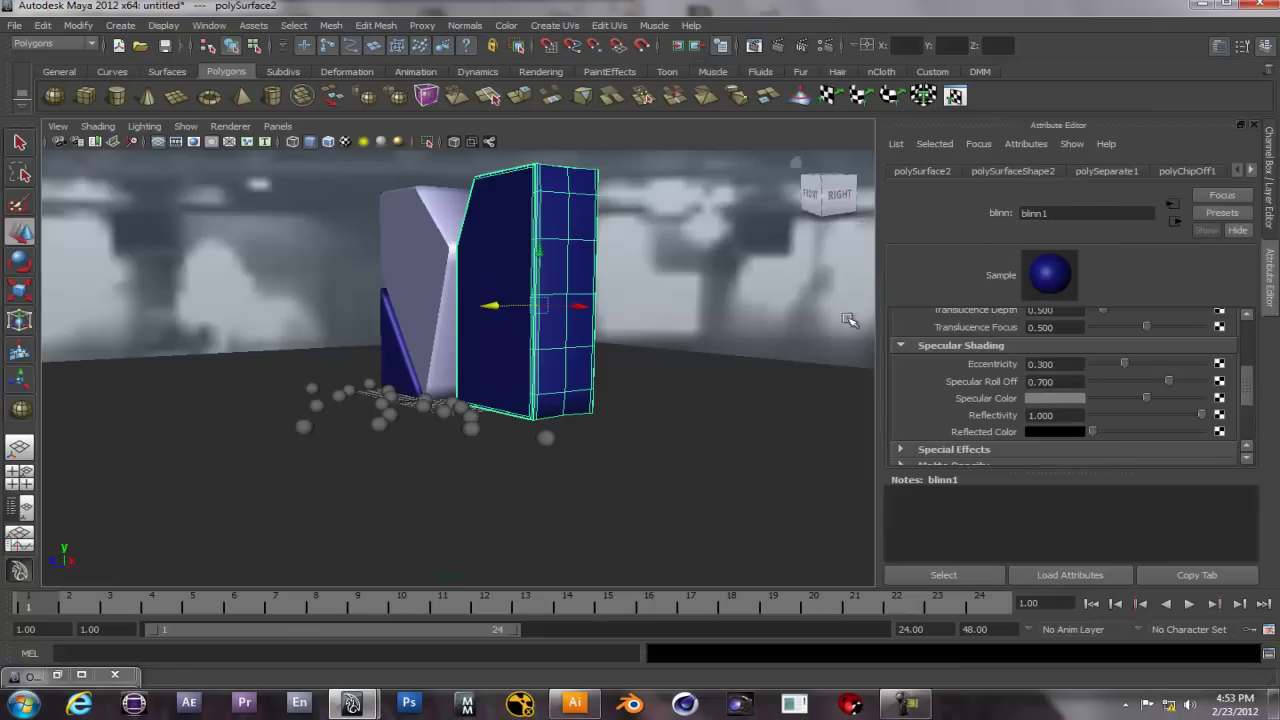
- Set the thin blue sliver's material Reflectivity to 0.9
{"action": "left_click", "coordinate": [436, 254]}
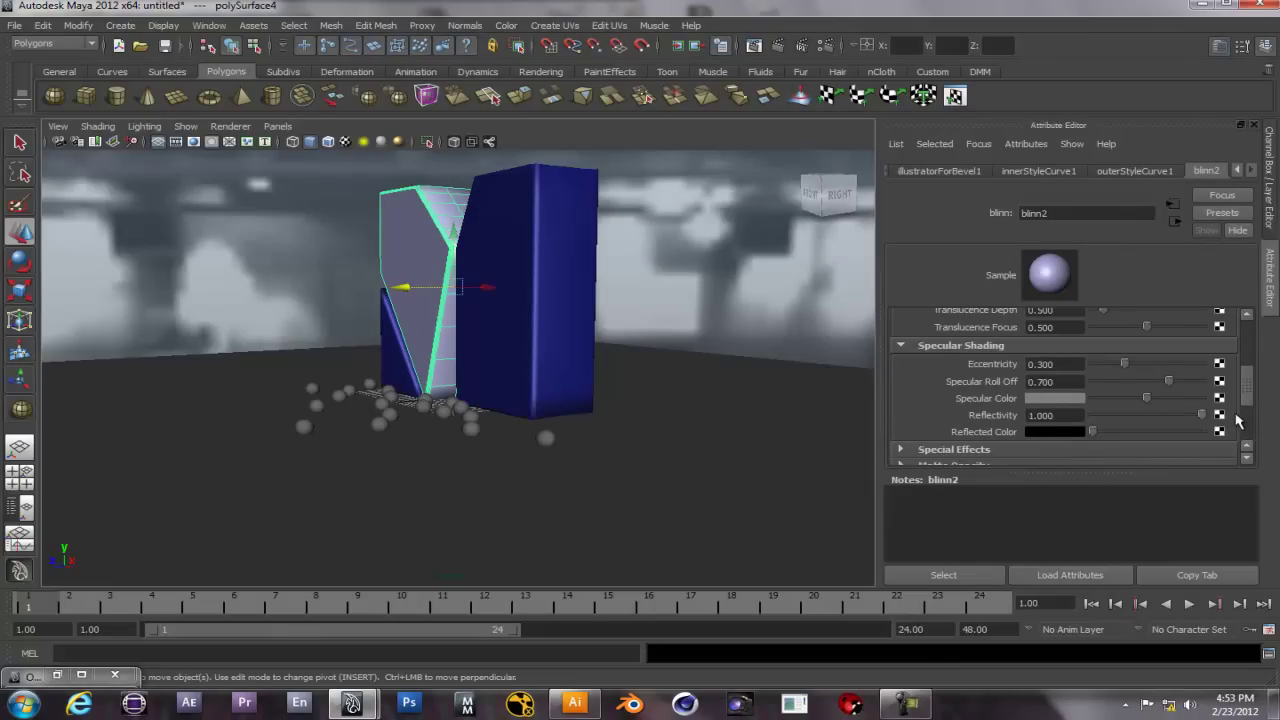
{"action": "left_click", "coordinate": [438, 362]}
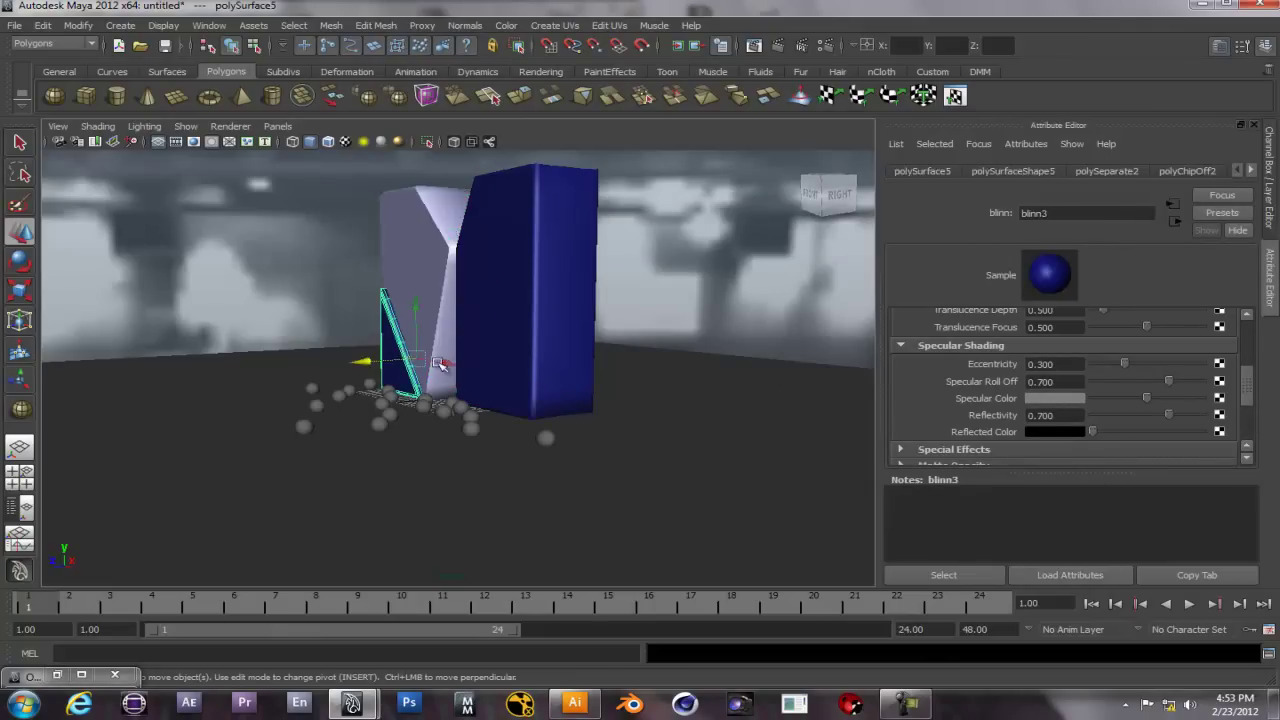
{"action": "left_click_drag", "start_coordinate": [1169, 416], "coordinate": [1220, 420]}
{"action": "left_click", "coordinate": [1056, 415]}
{"action": "type", "text": "."}
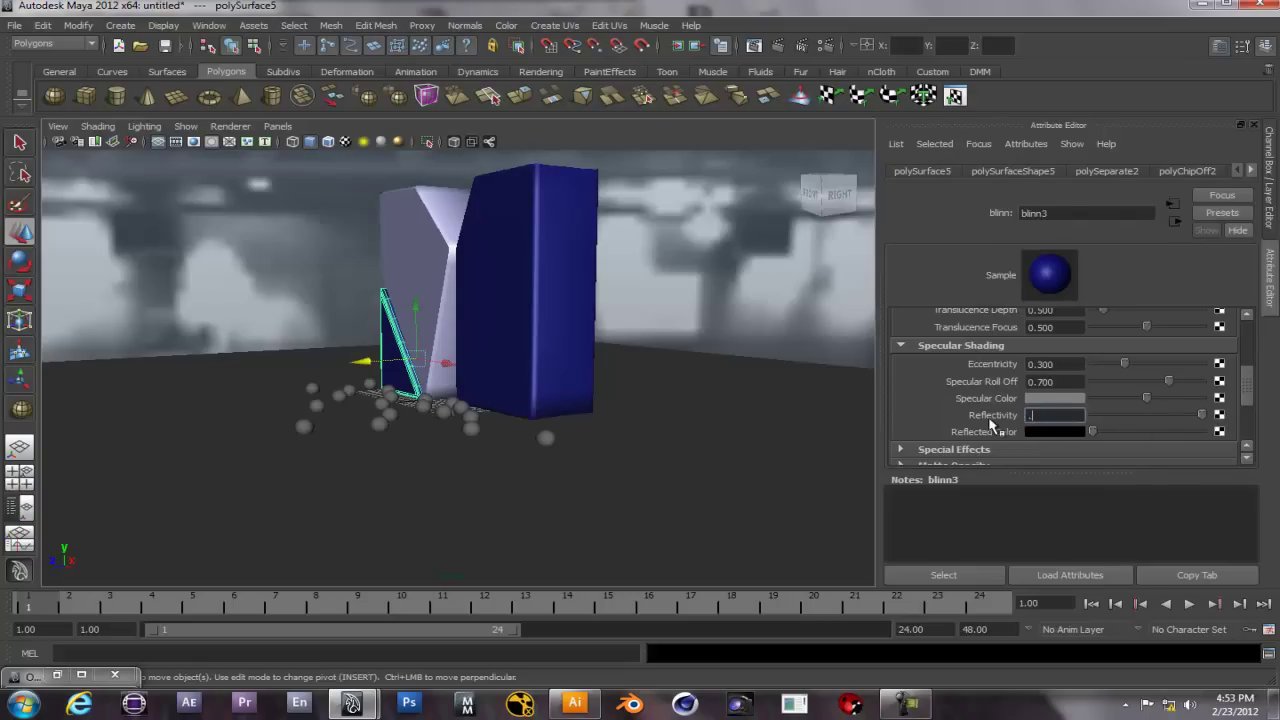
{"action": "type", "text": "9"}
{"action": "key", "text": "Return"}
- Set the white piece's and blue block's material Reflectivity to 0.900
{"action": "left_click", "coordinate": [412, 268]}
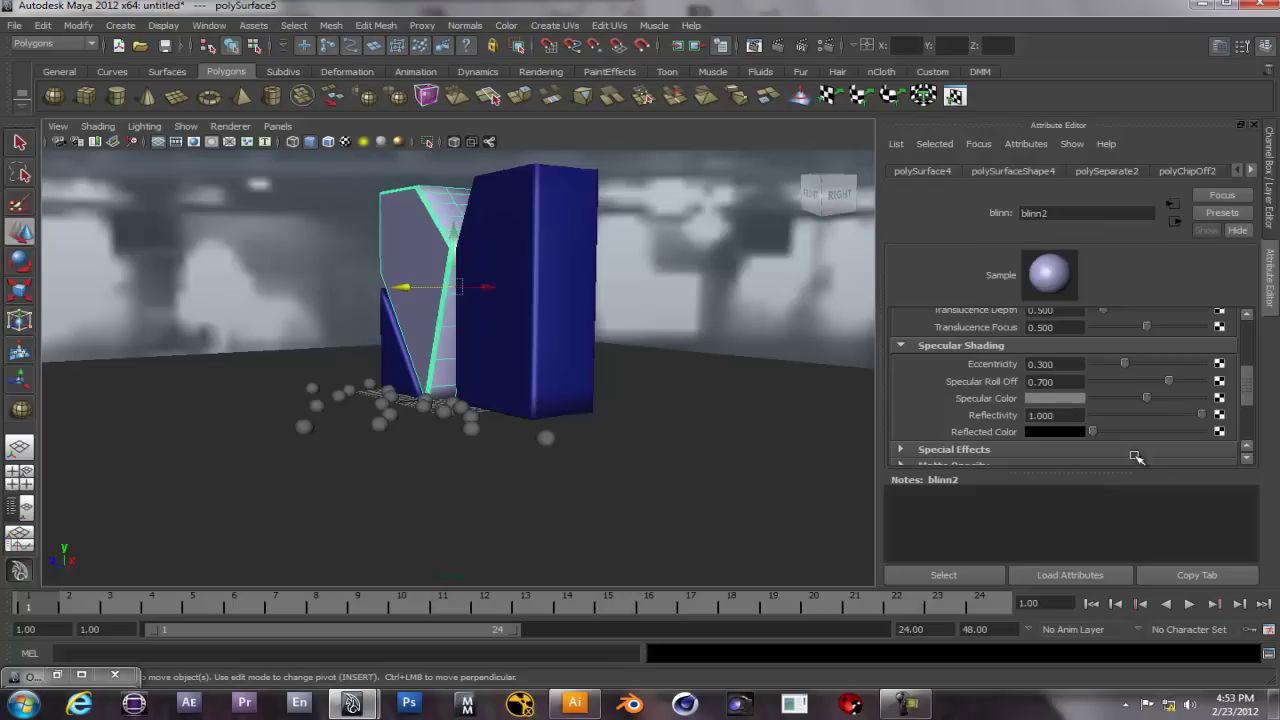
{"action": "left_click", "coordinate": [1066, 416]}
{"action": "type", "text": ".9"}
{"action": "key", "text": "Return"}
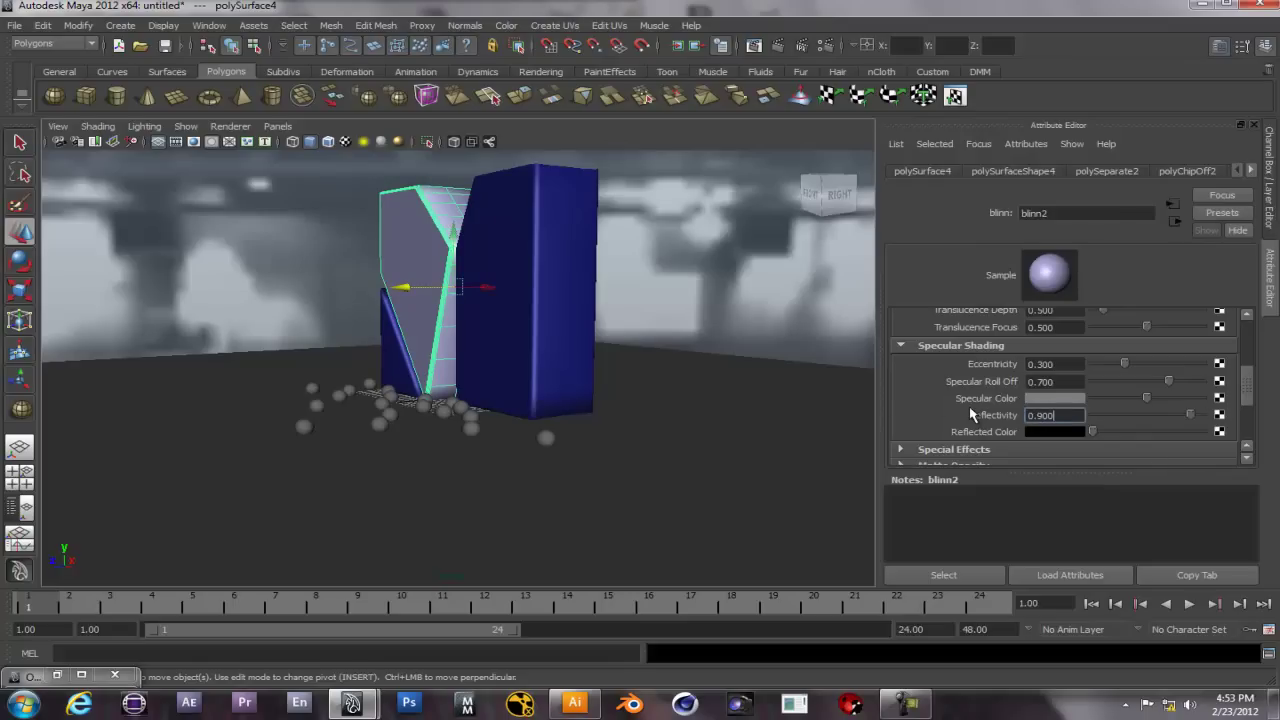
{"action": "left_click", "coordinate": [563, 325]}
{"action": "left_click", "coordinate": [1058, 415]}
{"action": "type", "text": ".9"}
{"action": "key", "text": "Return"}
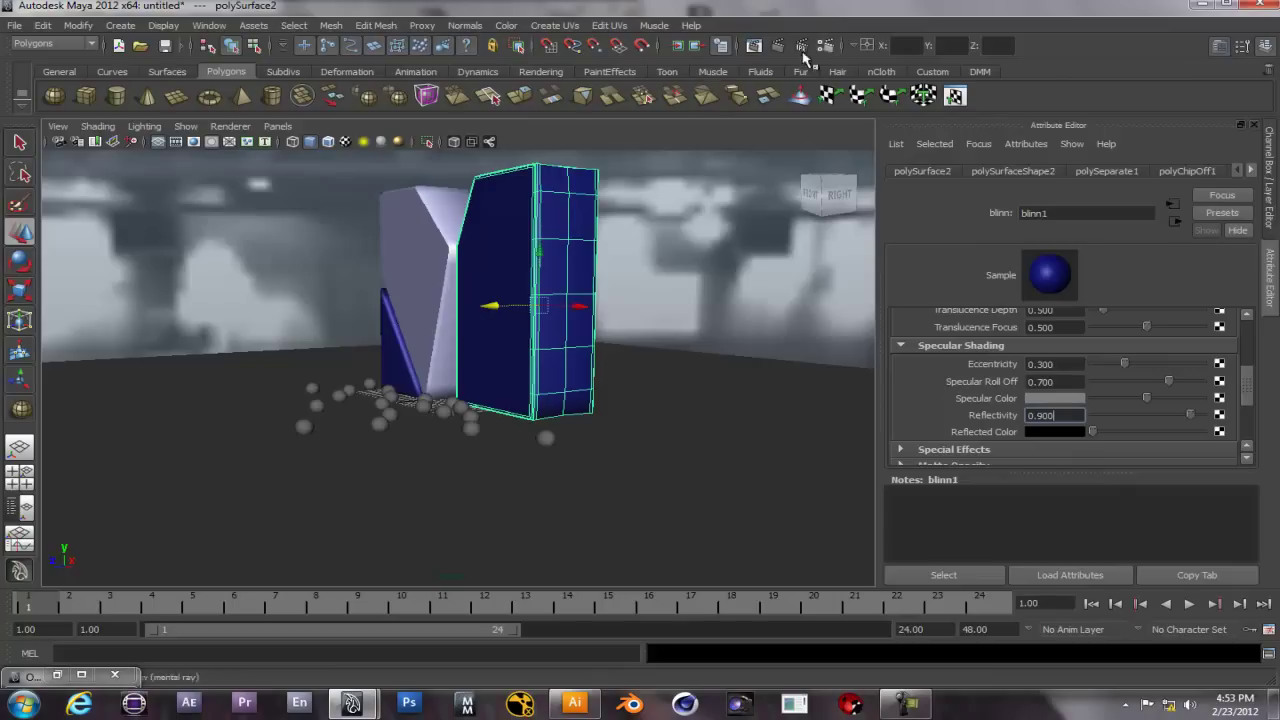
{"action": "left_click", "coordinate": [780, 47]}
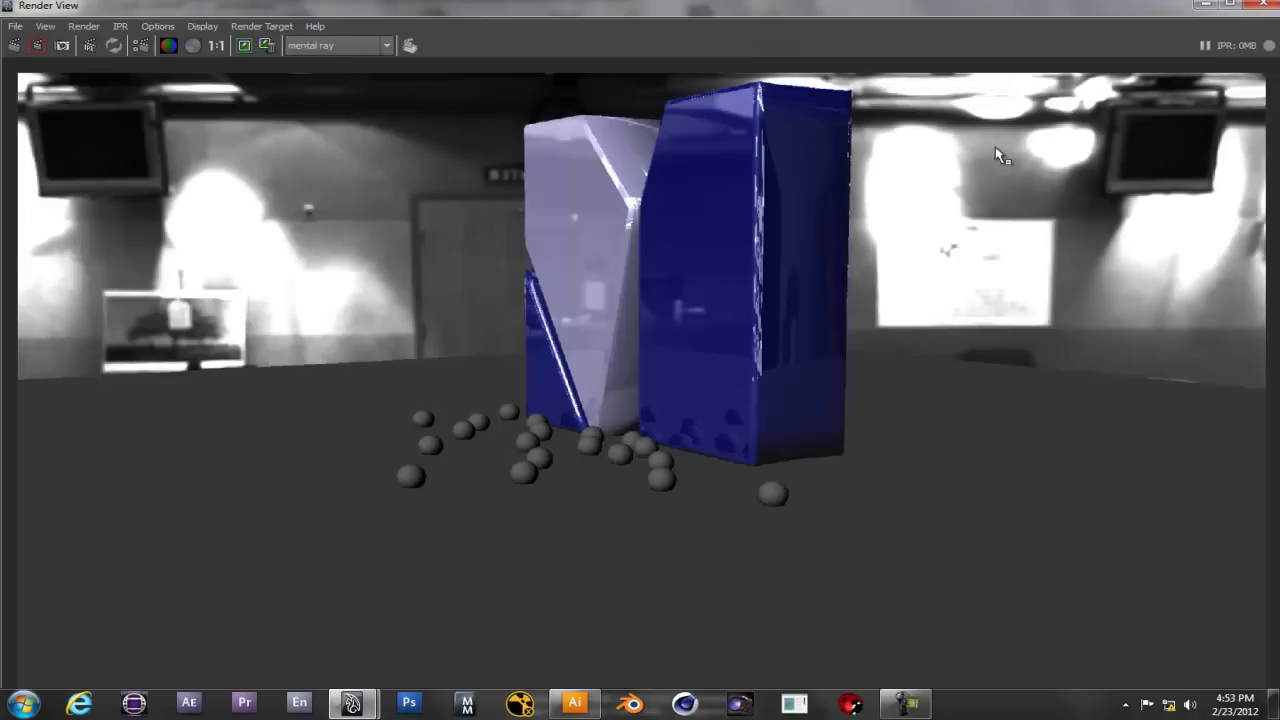
{"action": "left_click", "coordinate": [1257, 4]}
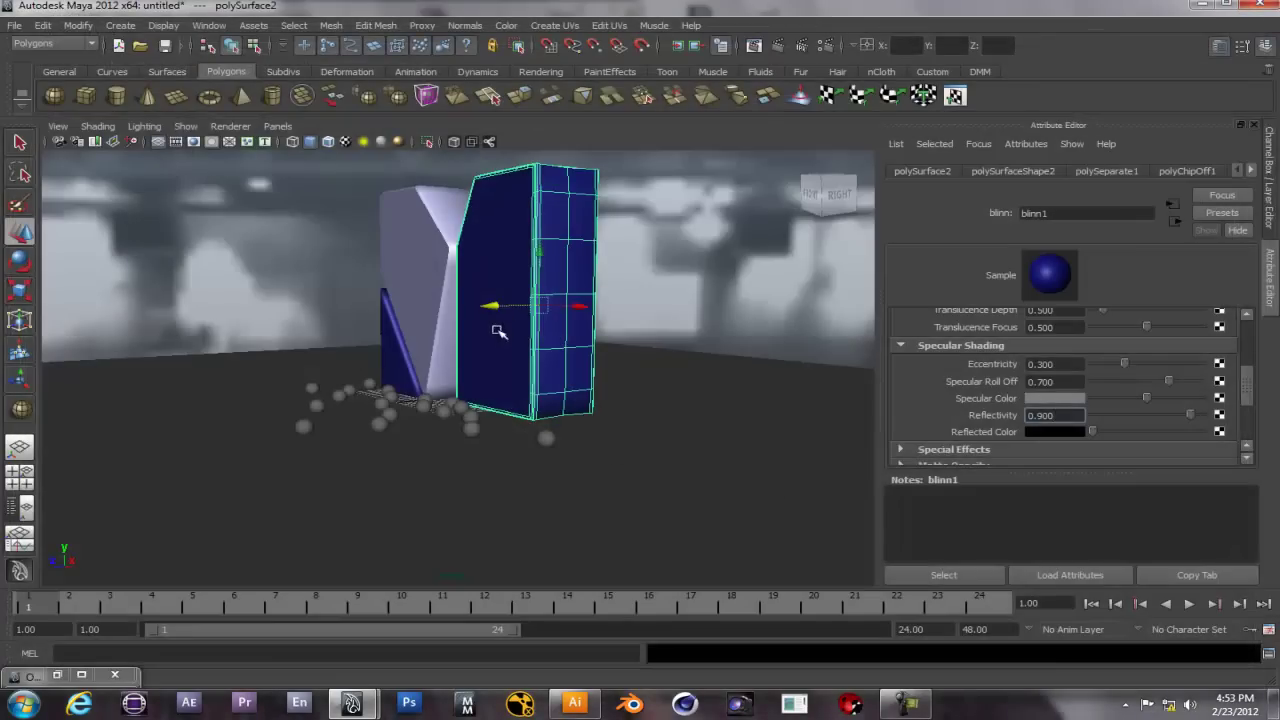
- Orbit to face the blue block and bring up its bevelPlus1 bevel settings
{"action": "scroll", "coordinate": [548, 196], "scroll_direction": "up", "scroll_amount": 3}
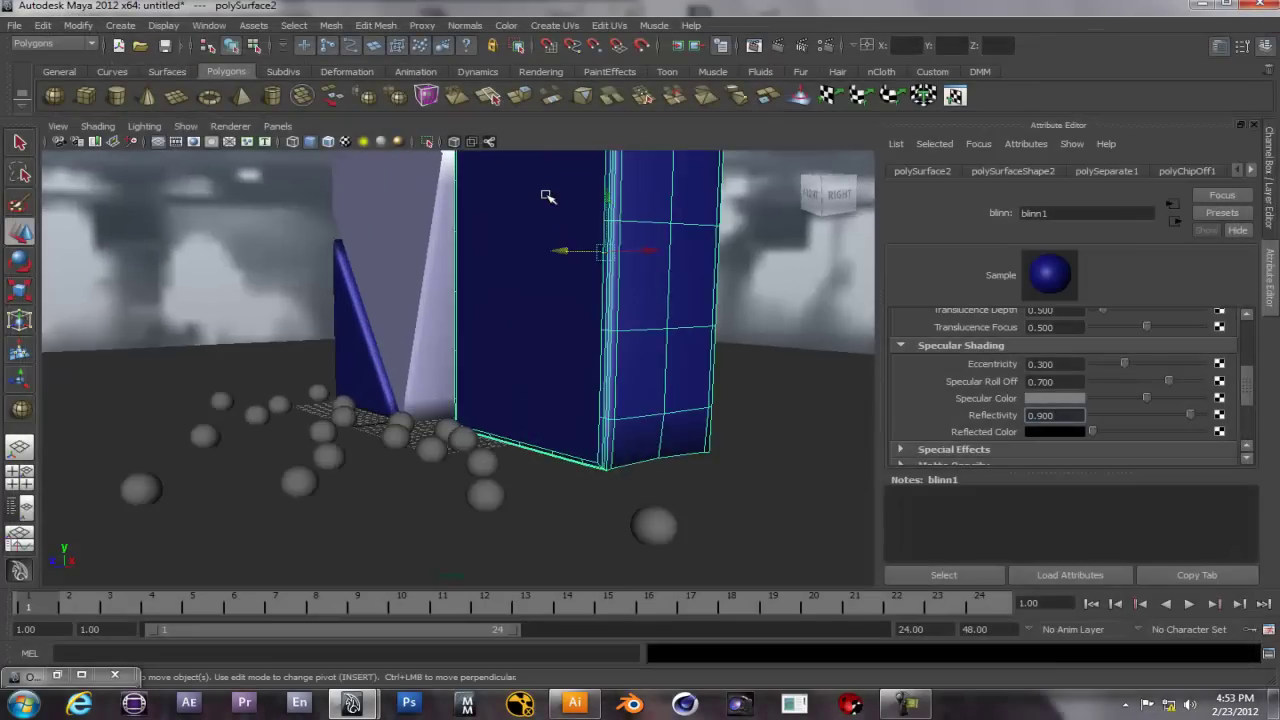
{"action": "scroll", "coordinate": [548, 196], "scroll_direction": "up", "scroll_amount": 1}
{"action": "scroll", "coordinate": [645, 500], "scroll_direction": "up", "scroll_amount": 2}
{"action": "left_click_drag", "start_coordinate": [645, 500], "coordinate": [606, 491], "text": "alt"}
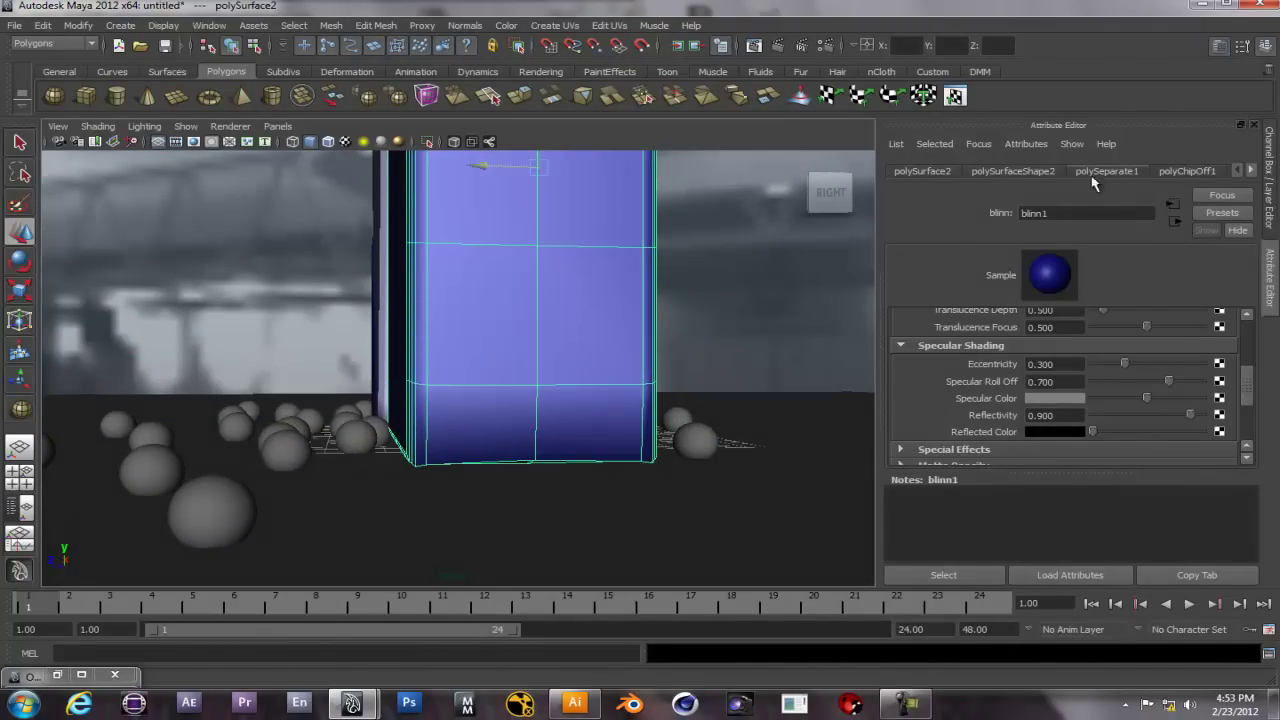
{"action": "left_click", "coordinate": [1168, 178]}
{"action": "left_click", "coordinate": [1178, 172]}
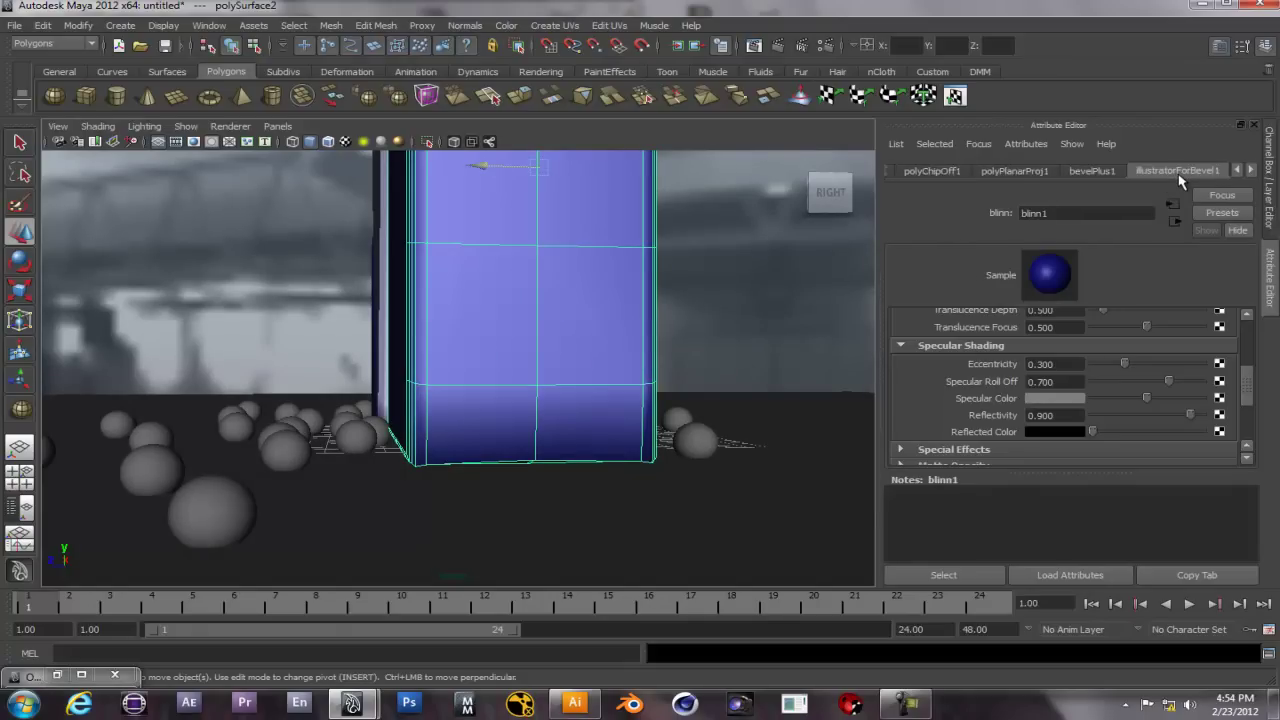
{"action": "left_click", "coordinate": [1178, 176]}
{"action": "left_click", "coordinate": [1180, 172]}
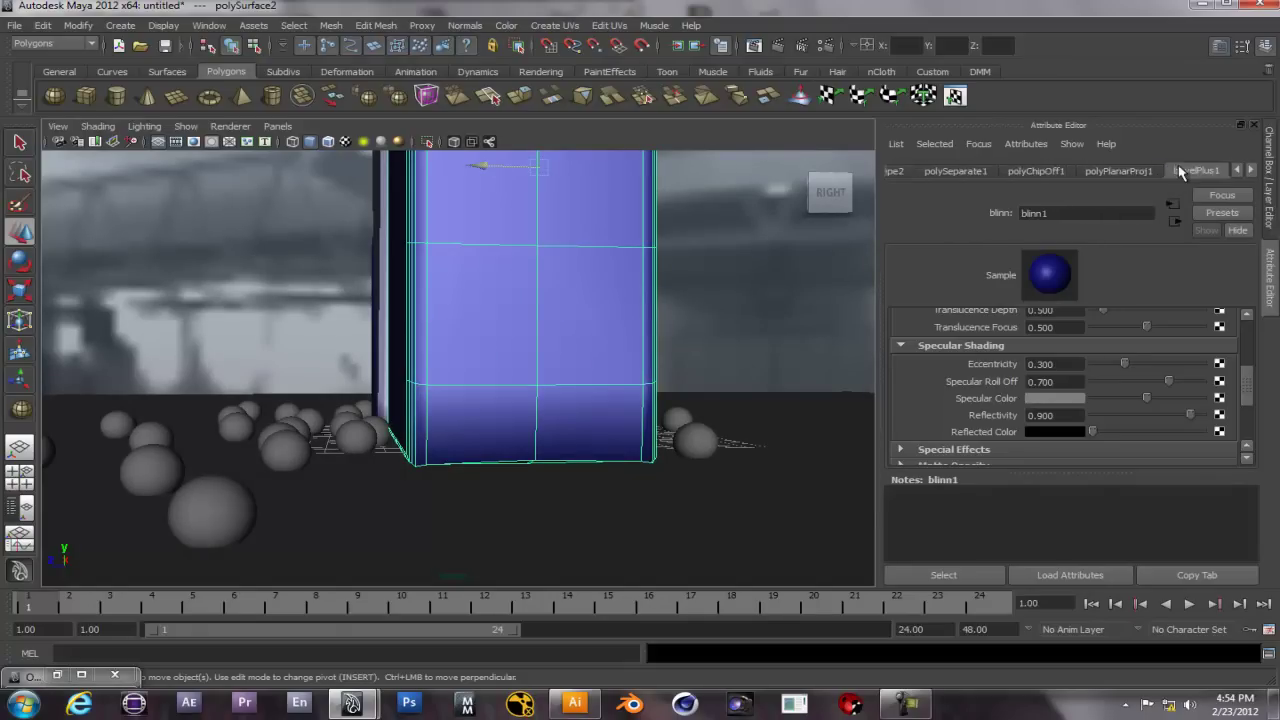
{"action": "left_click", "coordinate": [992, 172]}
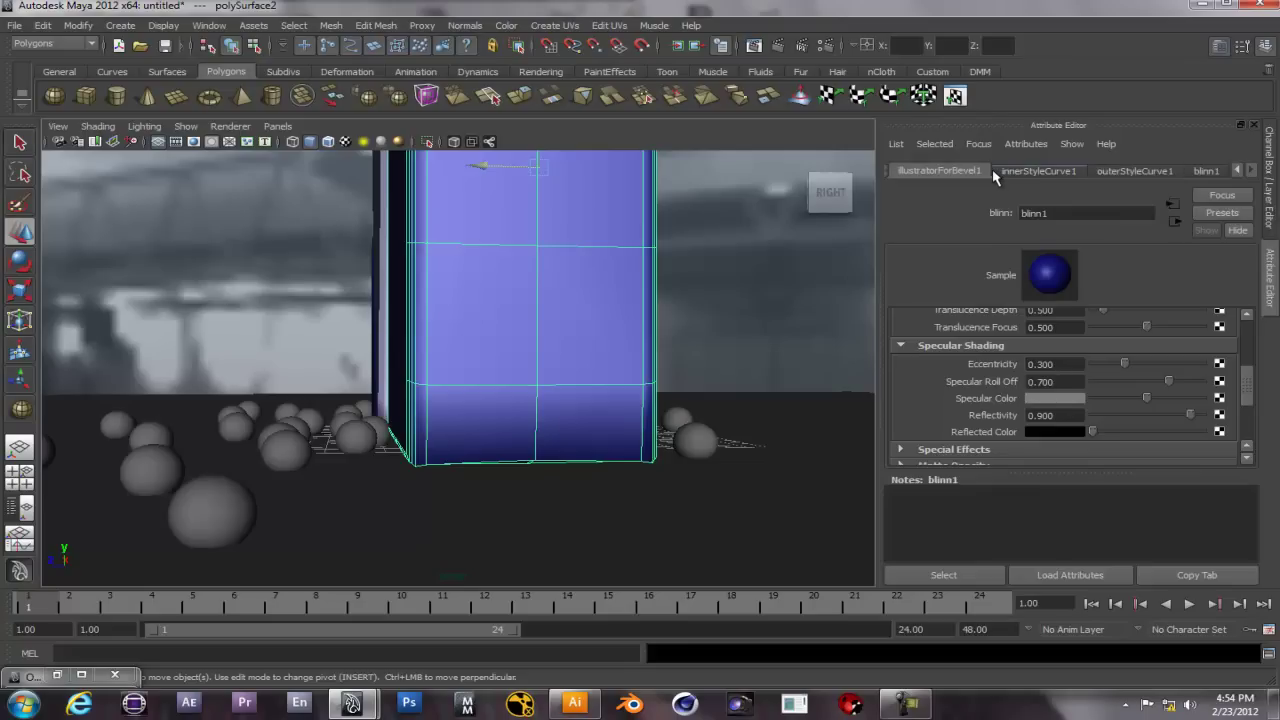
{"action": "left_click", "coordinate": [995, 172]}
{"action": "left_click", "coordinate": [995, 172]}
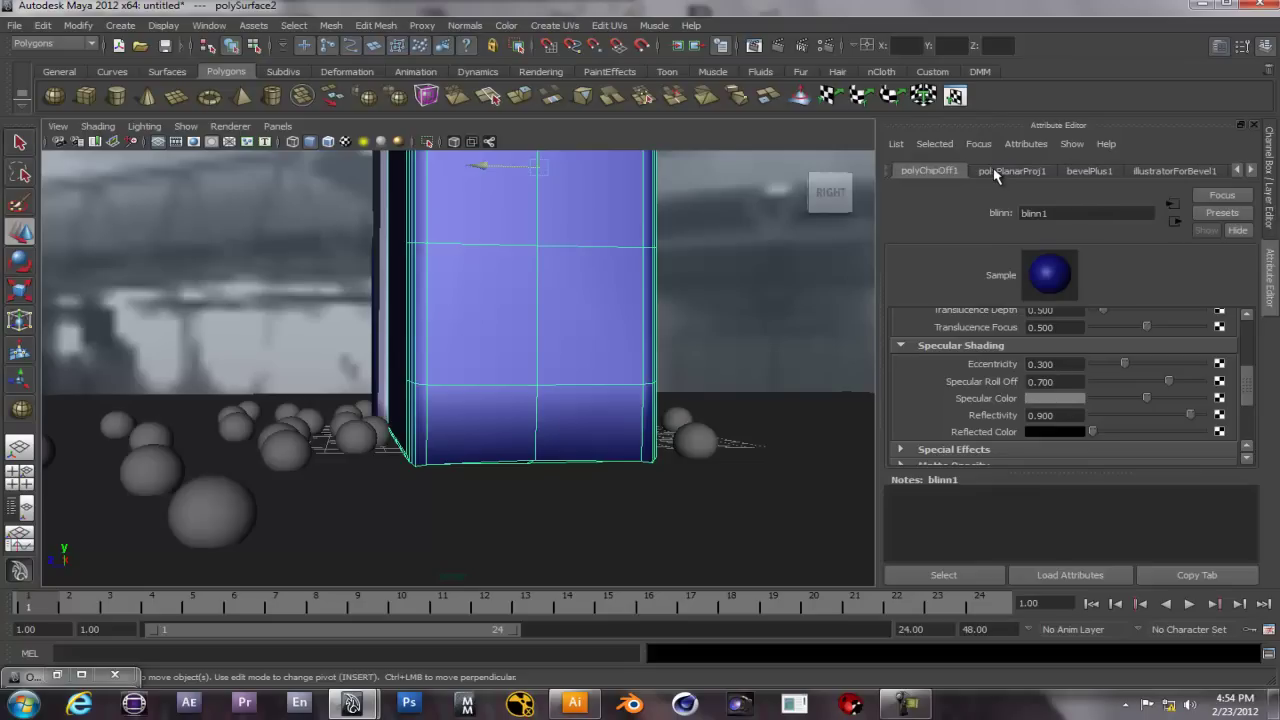
{"action": "left_click", "coordinate": [1080, 172]}
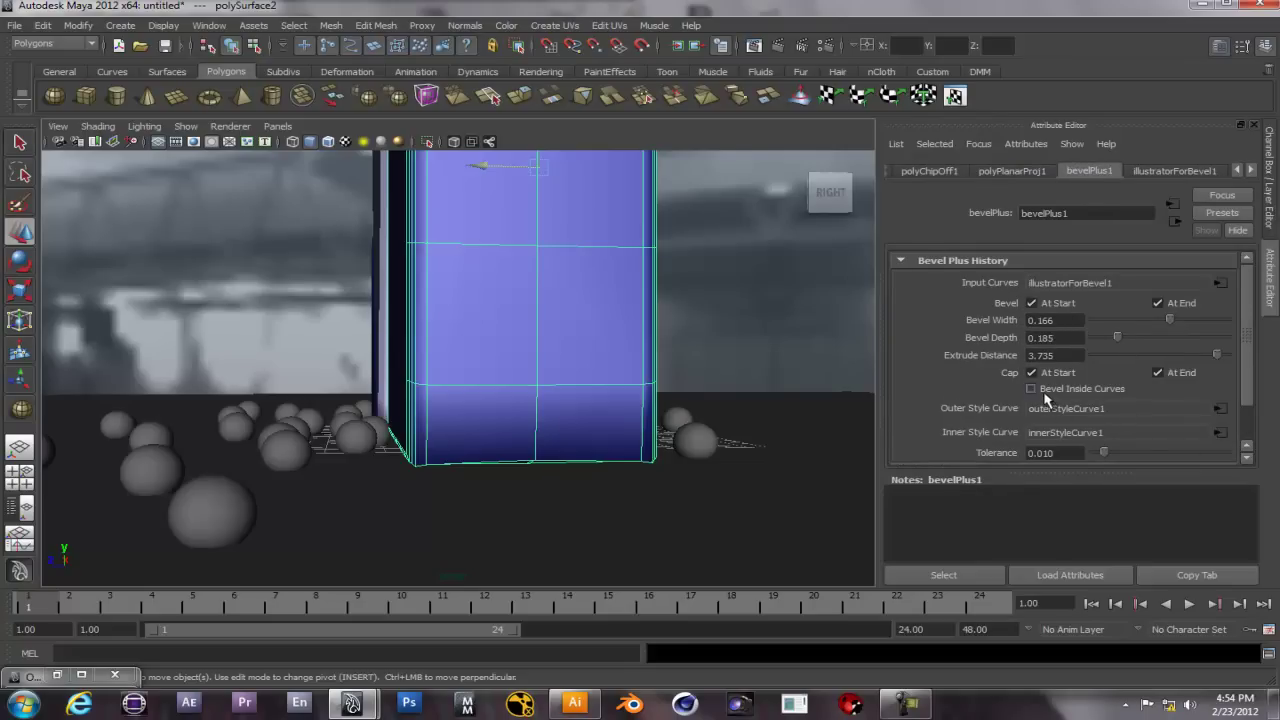
- Change the outer bevel style curve to Convex Out and inspect the edge
{"action": "scroll", "coordinate": [1258, 376], "scroll_direction": "down", "scroll_amount": 2}
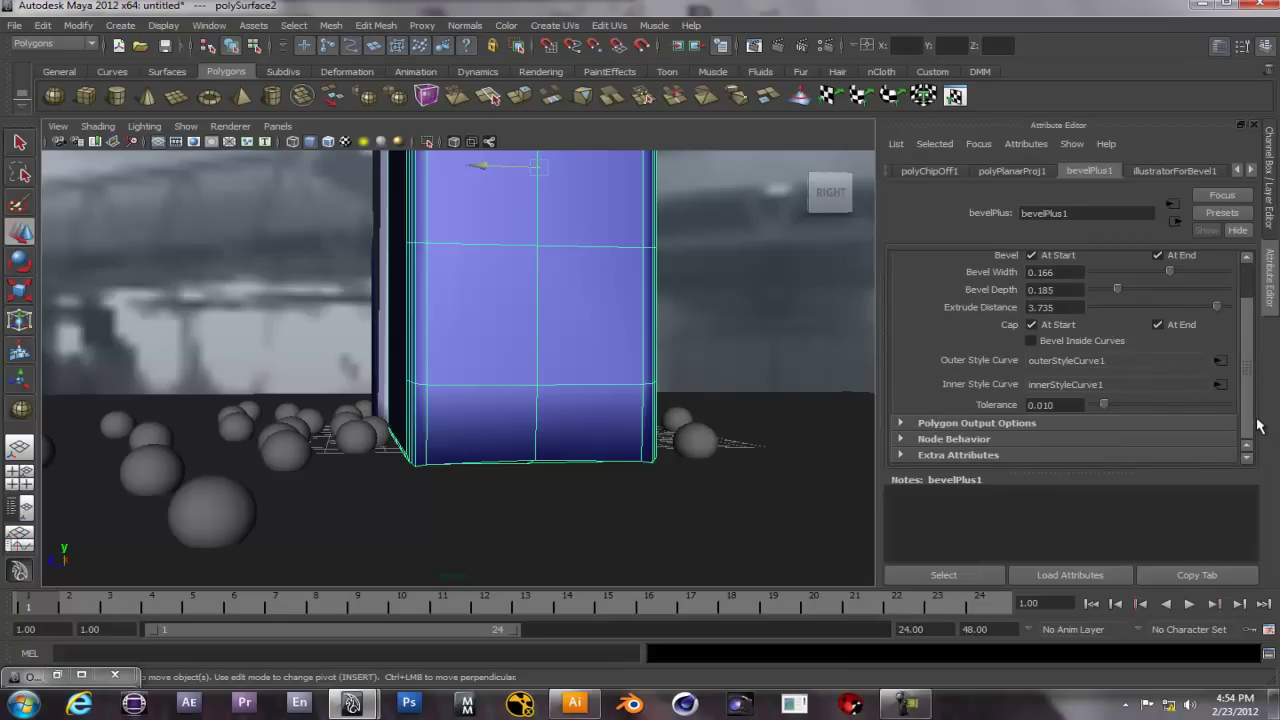
{"action": "scroll", "coordinate": [1258, 343], "scroll_direction": "up", "scroll_amount": 2}
{"action": "scroll", "coordinate": [1260, 340], "scroll_direction": "down", "scroll_amount": 1}
{"action": "scroll", "coordinate": [1260, 354], "scroll_direction": "up", "scroll_amount": 1}
{"action": "scroll", "coordinate": [1260, 366], "scroll_direction": "down", "scroll_amount": 2}
{"action": "scroll", "coordinate": [1262, 401], "scroll_direction": "down", "scroll_amount": 1}
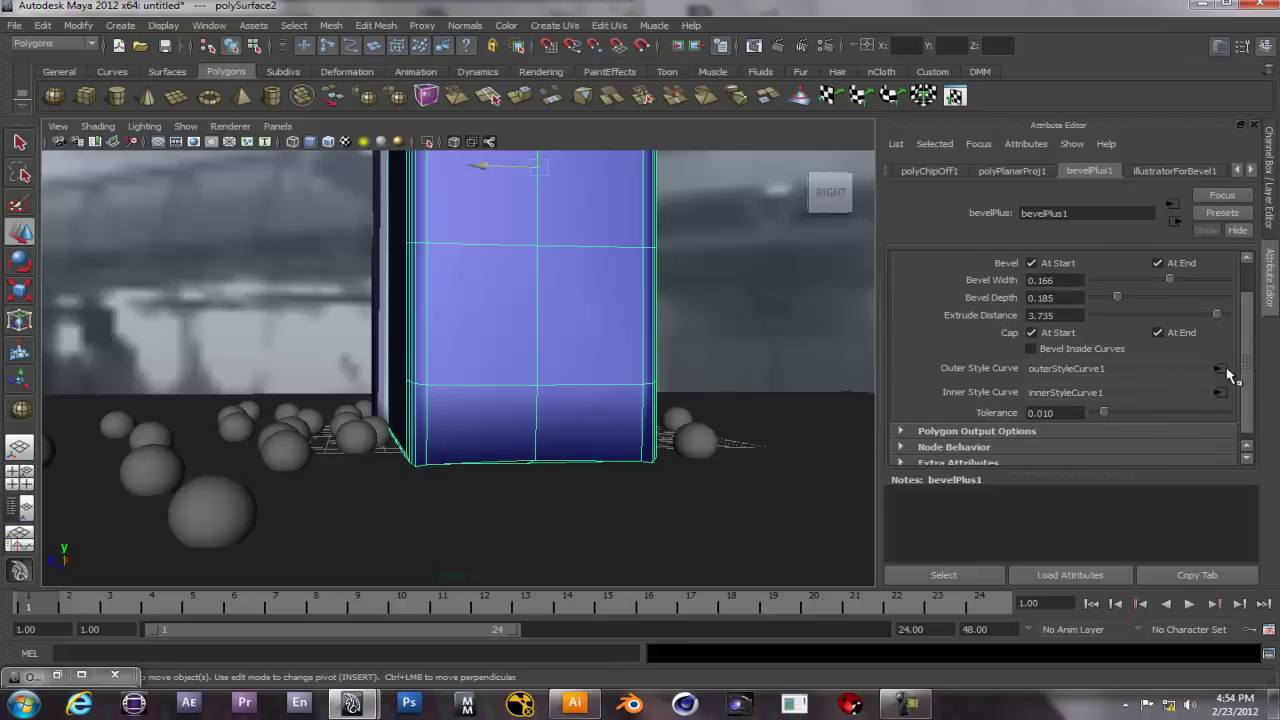
{"action": "left_click", "coordinate": [1222, 369]}
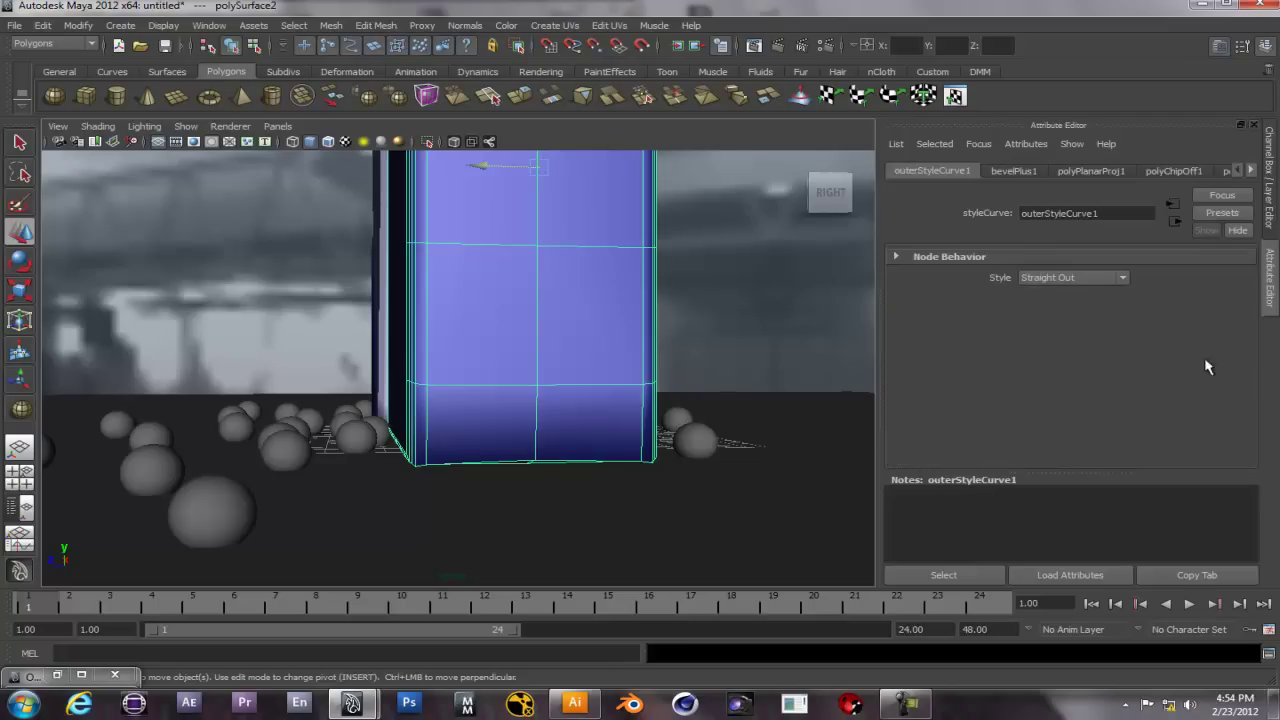
{"action": "left_click", "coordinate": [1123, 278]}
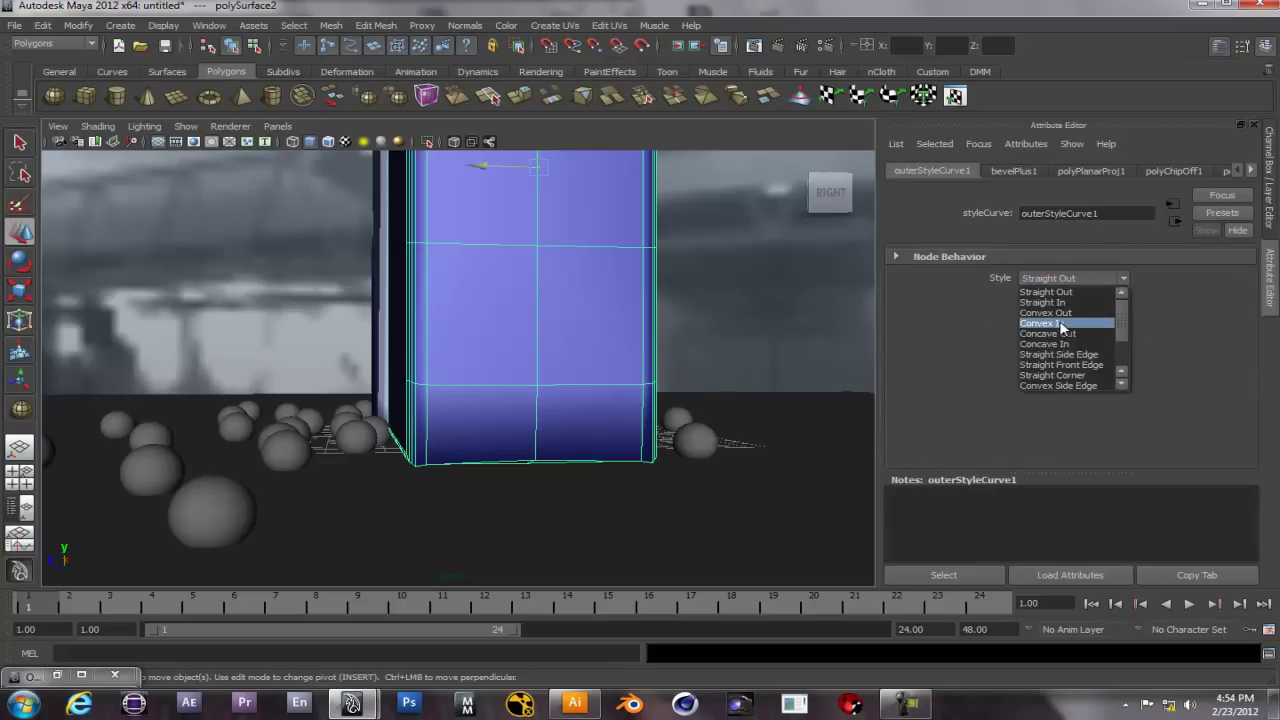
{"action": "left_click", "coordinate": [1040, 314]}
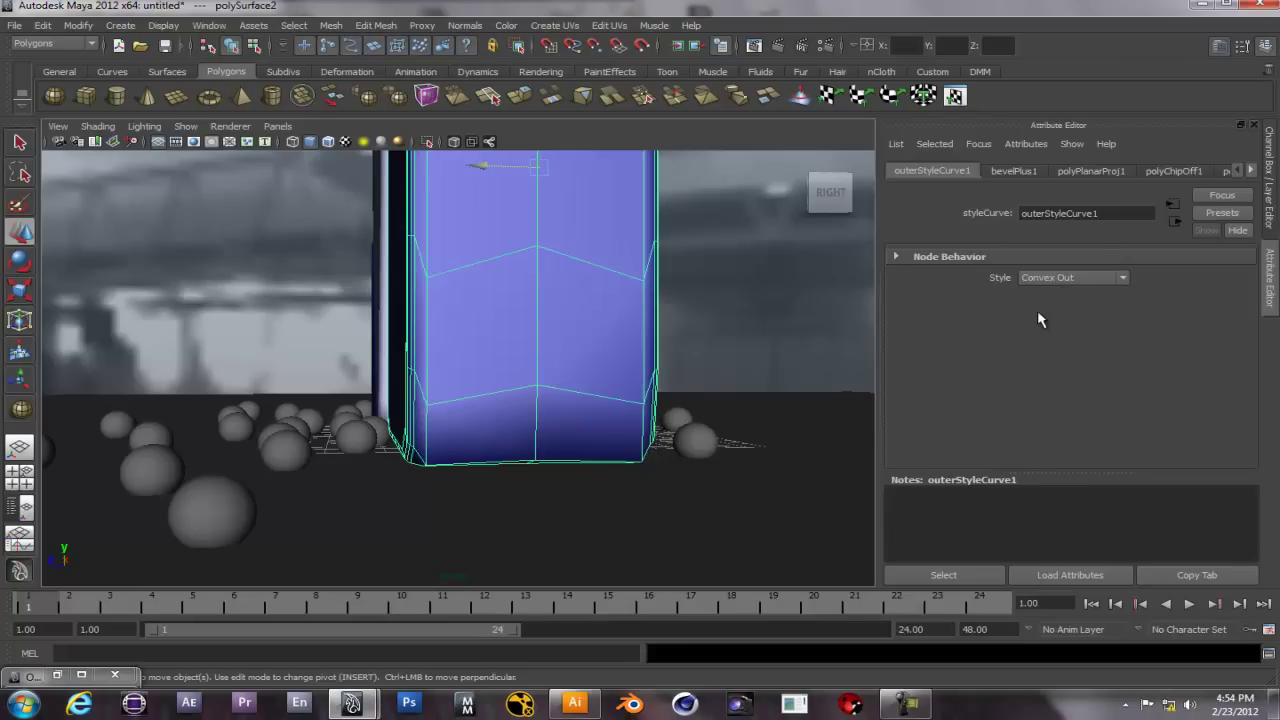
{"action": "left_click_drag", "start_coordinate": [523, 423], "coordinate": [604, 422], "text": "alt"}
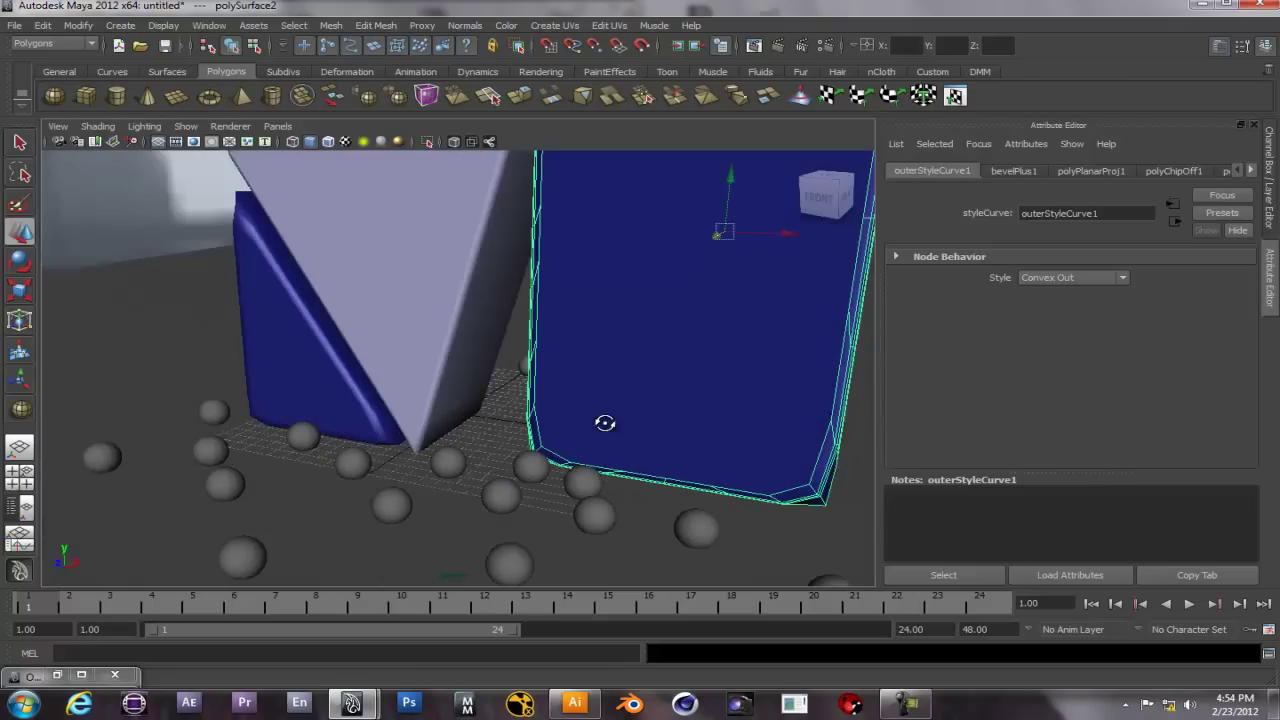
- Try Convex In, then restore the outer bevel style to Straight Out
{"action": "left_click", "coordinate": [1077, 279]}
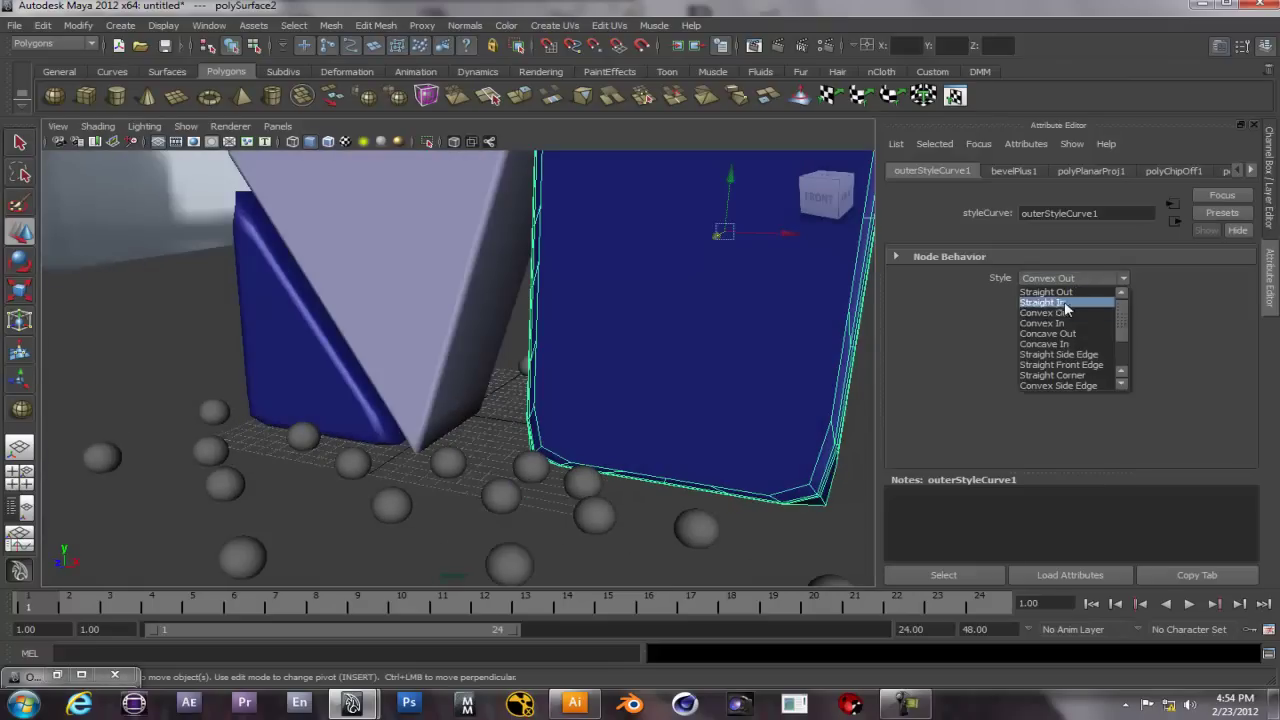
{"action": "left_click", "coordinate": [1059, 324]}
{"action": "left_click_drag", "start_coordinate": [600, 457], "coordinate": [625, 460], "text": "alt"}
{"action": "left_click", "coordinate": [1066, 278]}
{"action": "left_click", "coordinate": [1064, 300]}
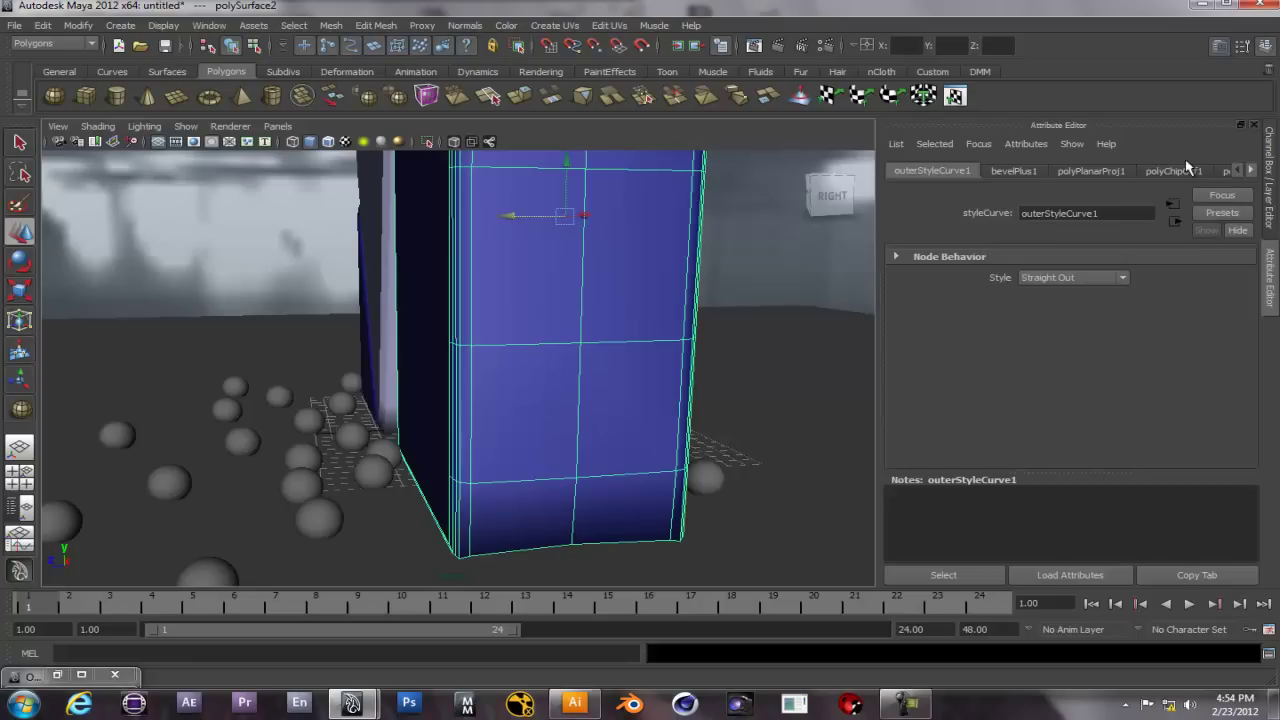
{"action": "left_click", "coordinate": [1023, 175]}
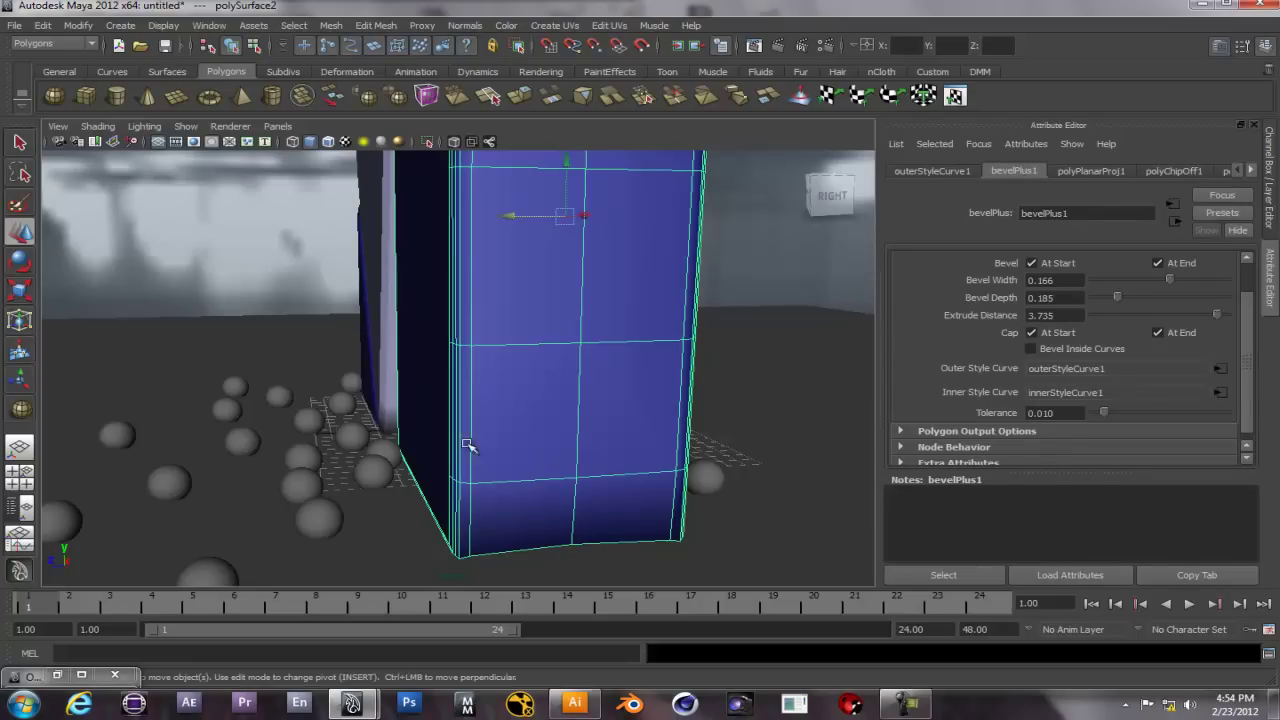
{"action": "mouse_move", "coordinate": [506, 443]}
{"action": "left_mouse_down", "text": "alt"}
{"action": "mouse_move", "coordinate": [560, 400]}
{"action": "mouse_move", "coordinate": [623, 443]}
{"action": "mouse_move", "coordinate": [565, 453]}
{"action": "mouse_move", "coordinate": [500, 423]}
{"action": "mouse_move", "coordinate": [514, 423]}
{"action": "left_mouse_up", "text": "alt"}
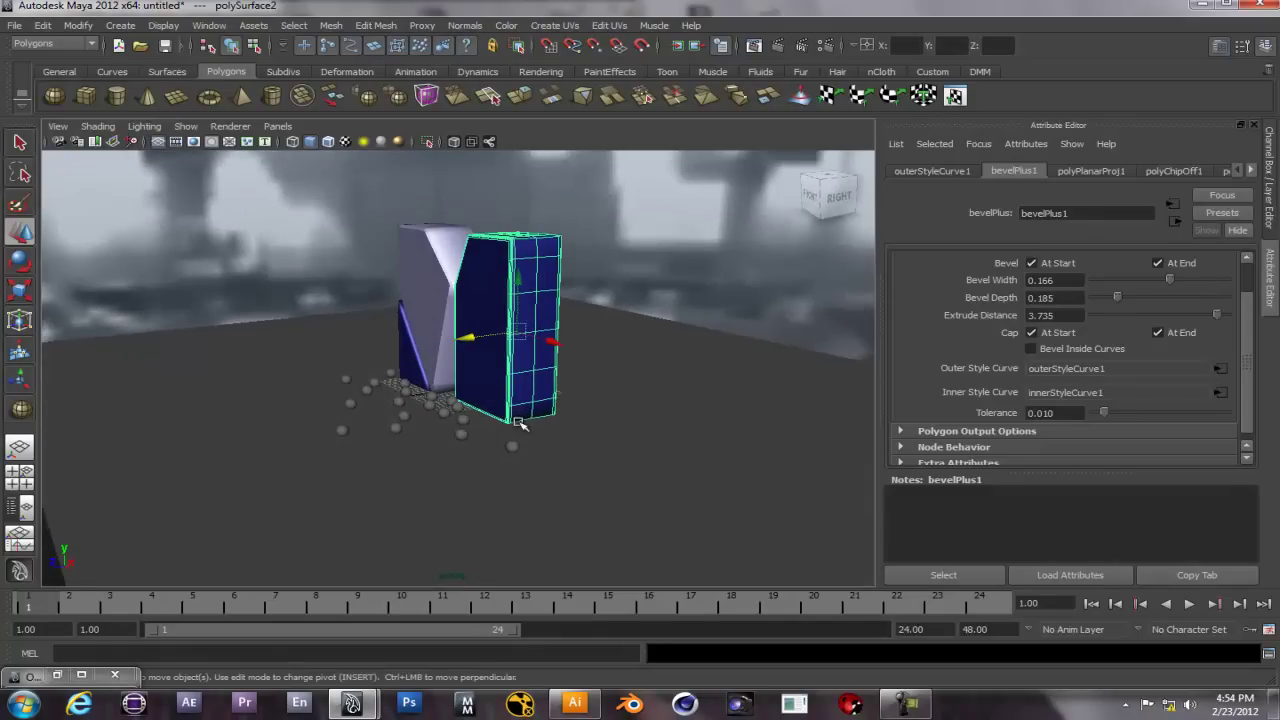
{"action": "right_click_drag", "start_coordinate": [514, 423], "coordinate": [406, 369], "text": "alt"}
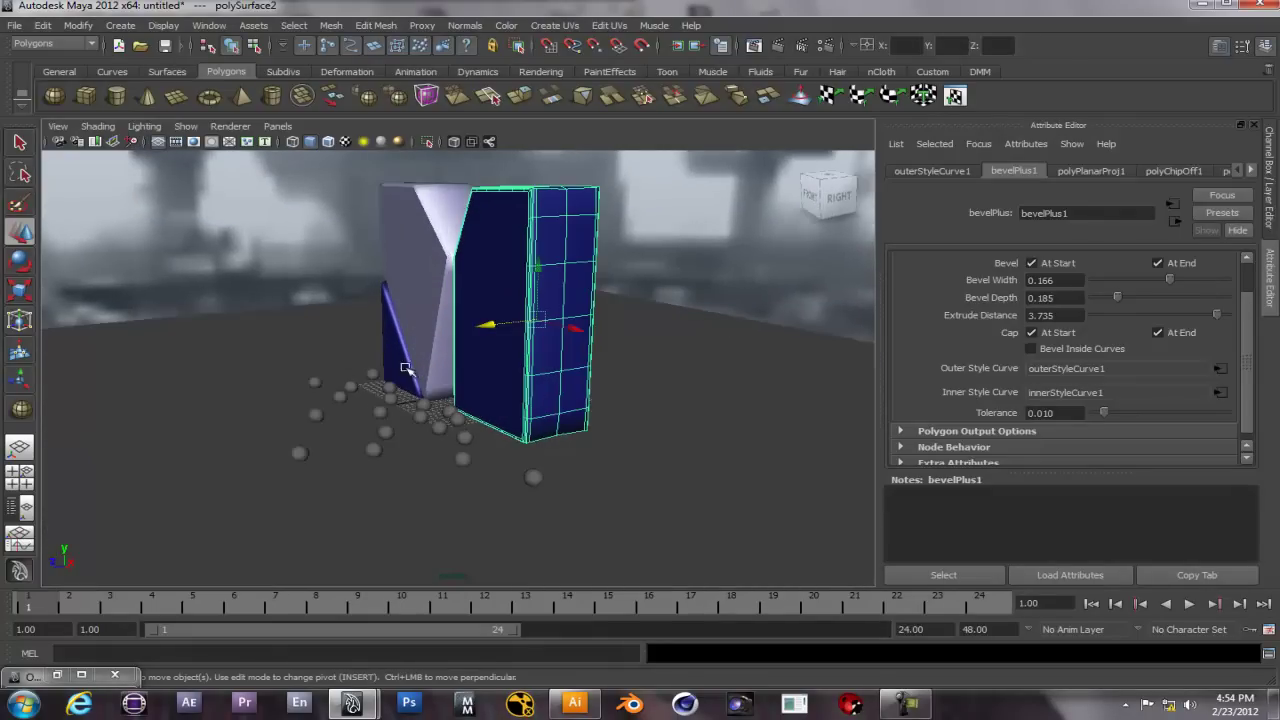
{"action": "left_click", "coordinate": [300, 453]}
- Assign a new mental ray mi_car_paint_phen material to sphere pSphere25
{"action": "right_click", "coordinate": [300, 453]}
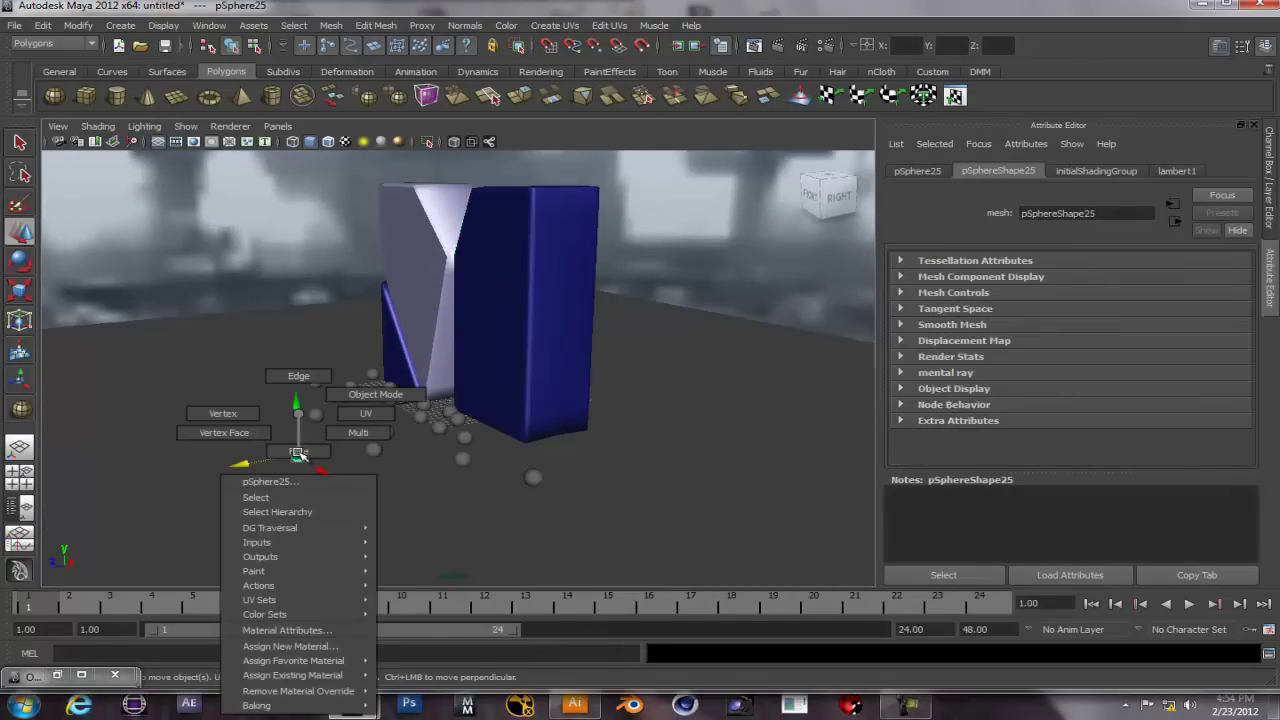
{"action": "left_click", "coordinate": [298, 647]}
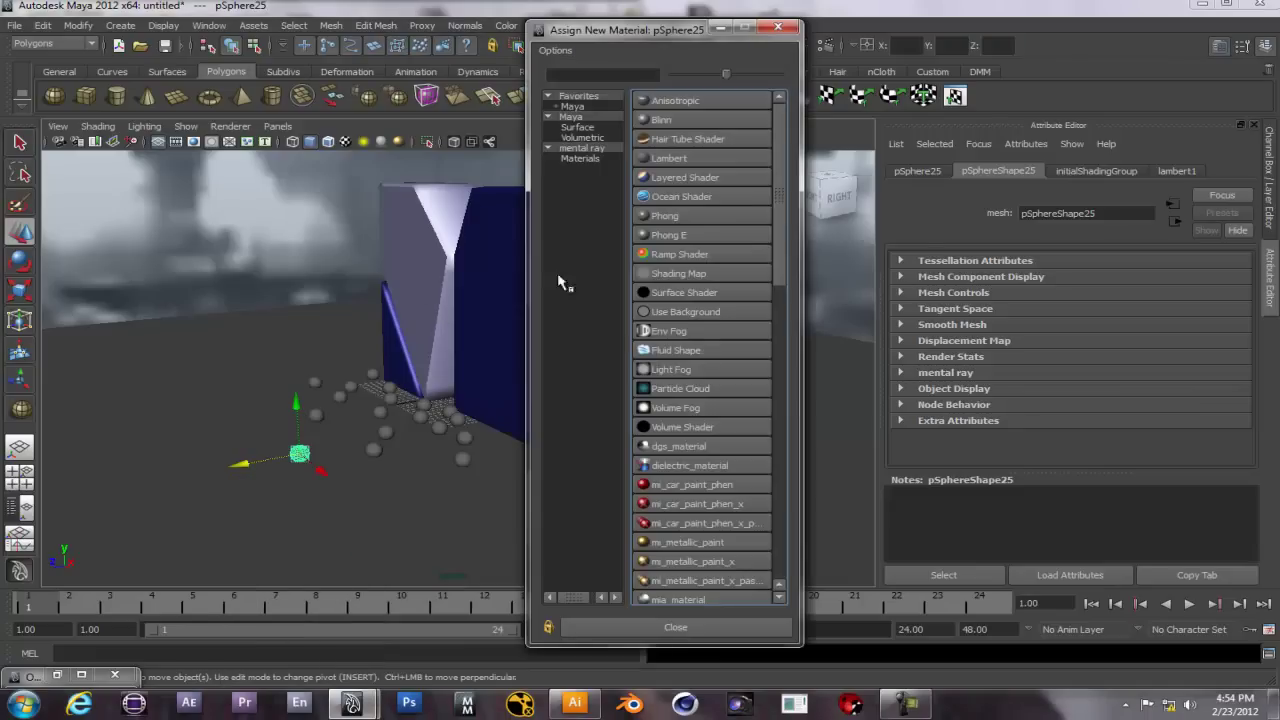
{"action": "left_click", "coordinate": [584, 149]}
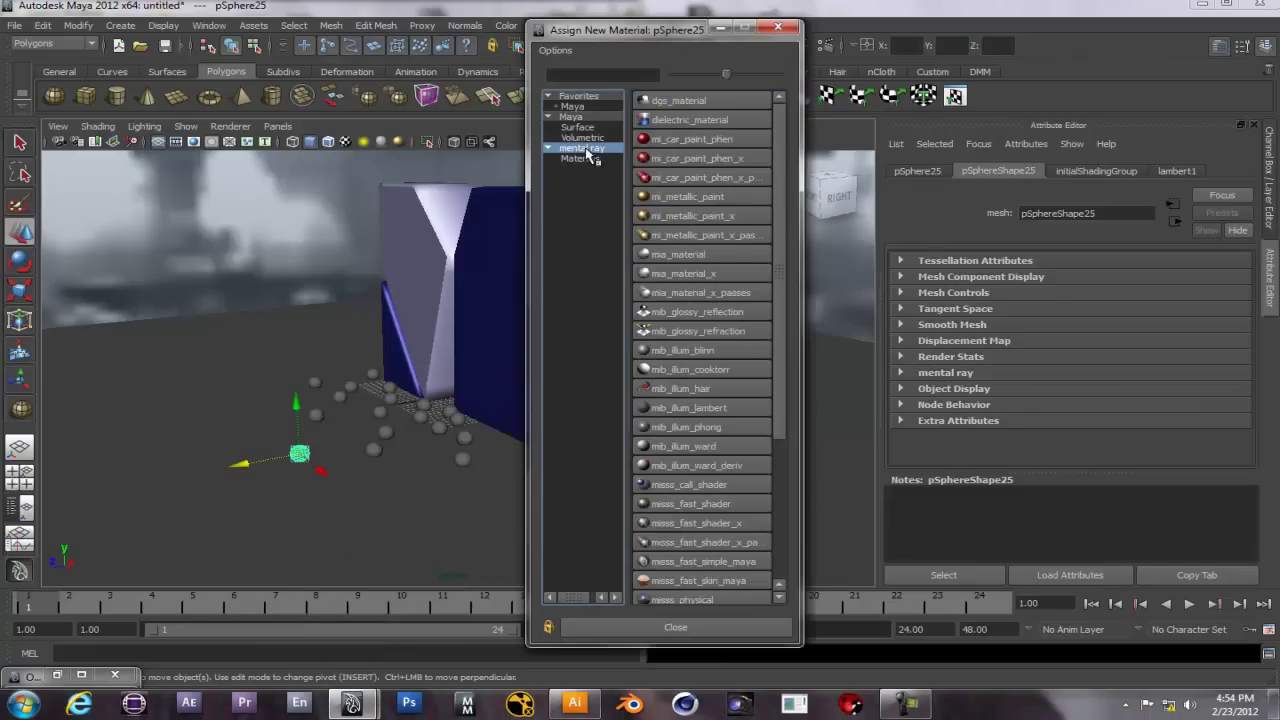
{"action": "left_click", "coordinate": [662, 141]}
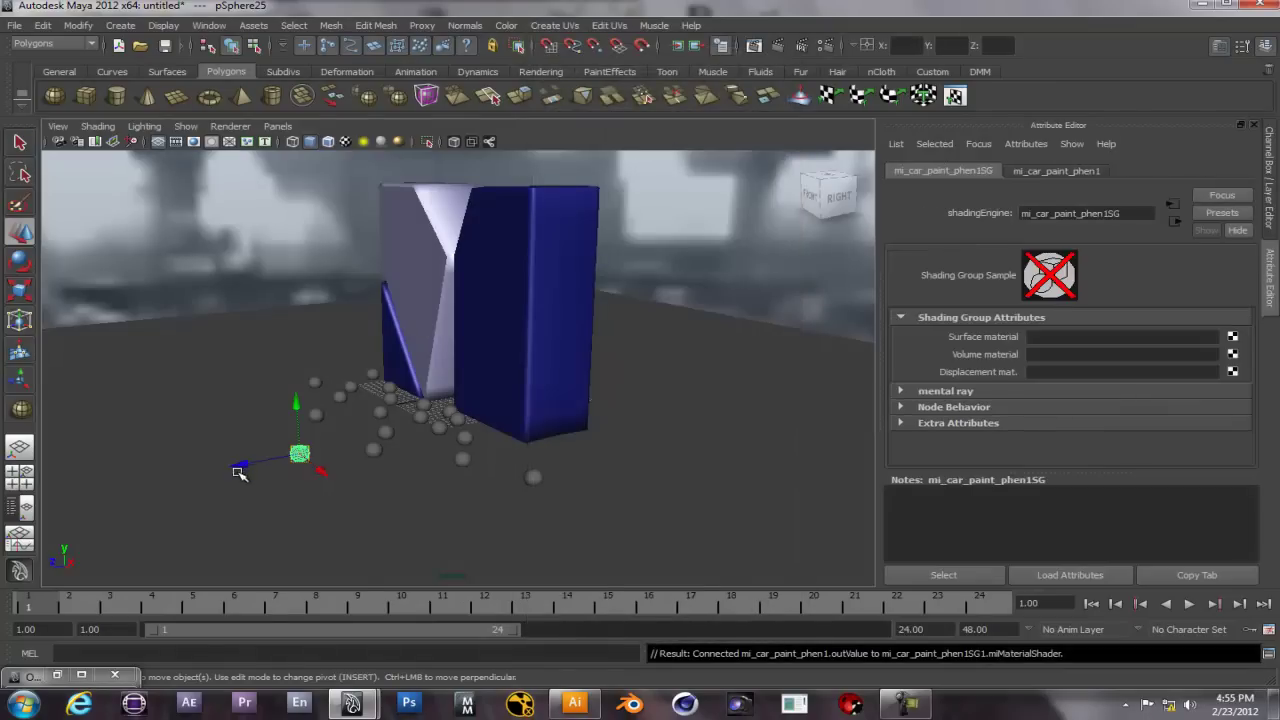
{"action": "scroll", "coordinate": [306, 458], "scroll_direction": "up", "scroll_amount": 4}
{"action": "scroll", "coordinate": [259, 475], "scroll_direction": "down", "scroll_amount": 3}
{"action": "left_click_drag", "start_coordinate": [215, 524], "coordinate": [241, 520], "text": "alt"}
{"action": "key", "text": "ctrl+a"}
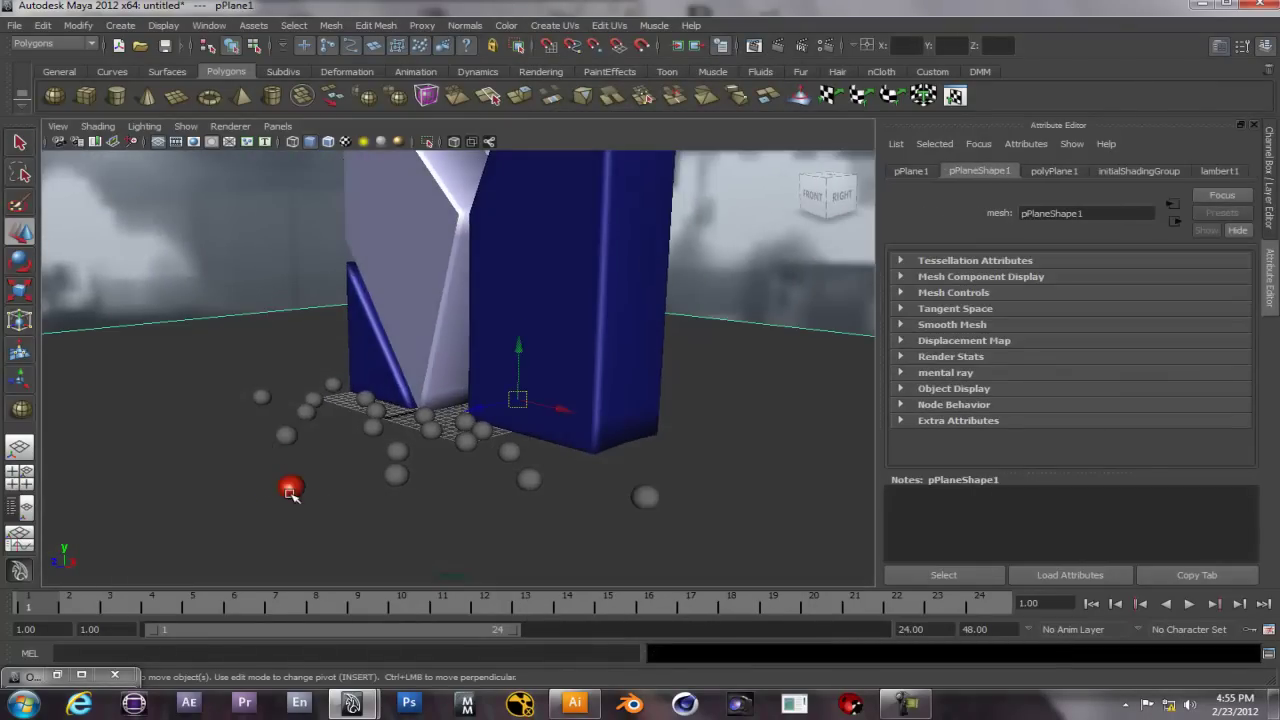
- Give pSphere19, pSphere24 and pSphere20 each a new mi_car_paint_phen material
{"action": "left_click", "coordinate": [394, 474]}
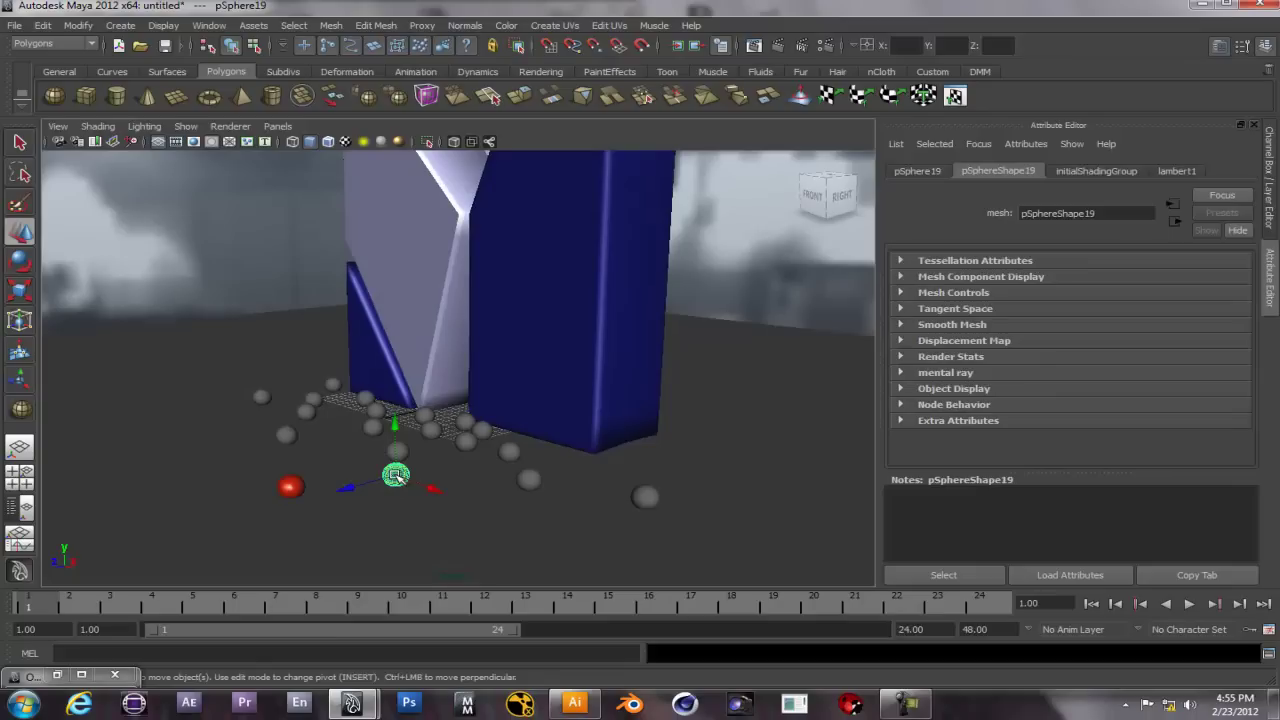
{"action": "right_click", "coordinate": [396, 474]}
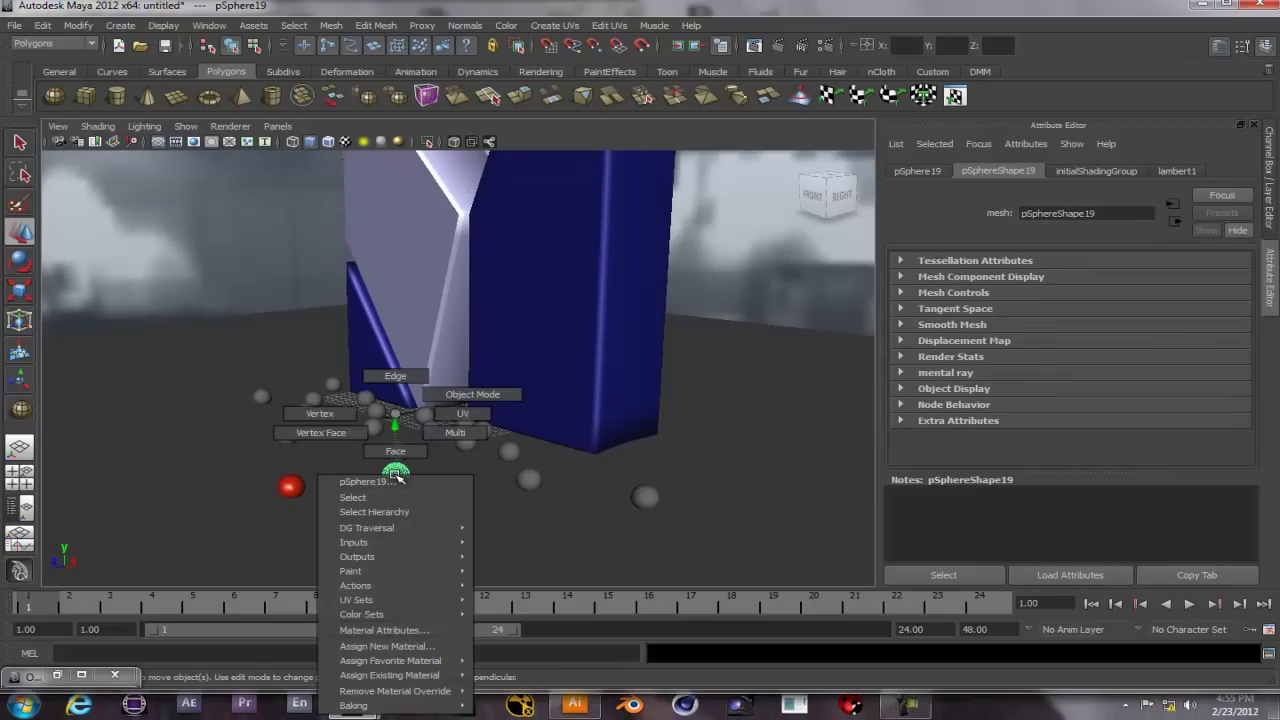
{"action": "left_click", "coordinate": [400, 646]}
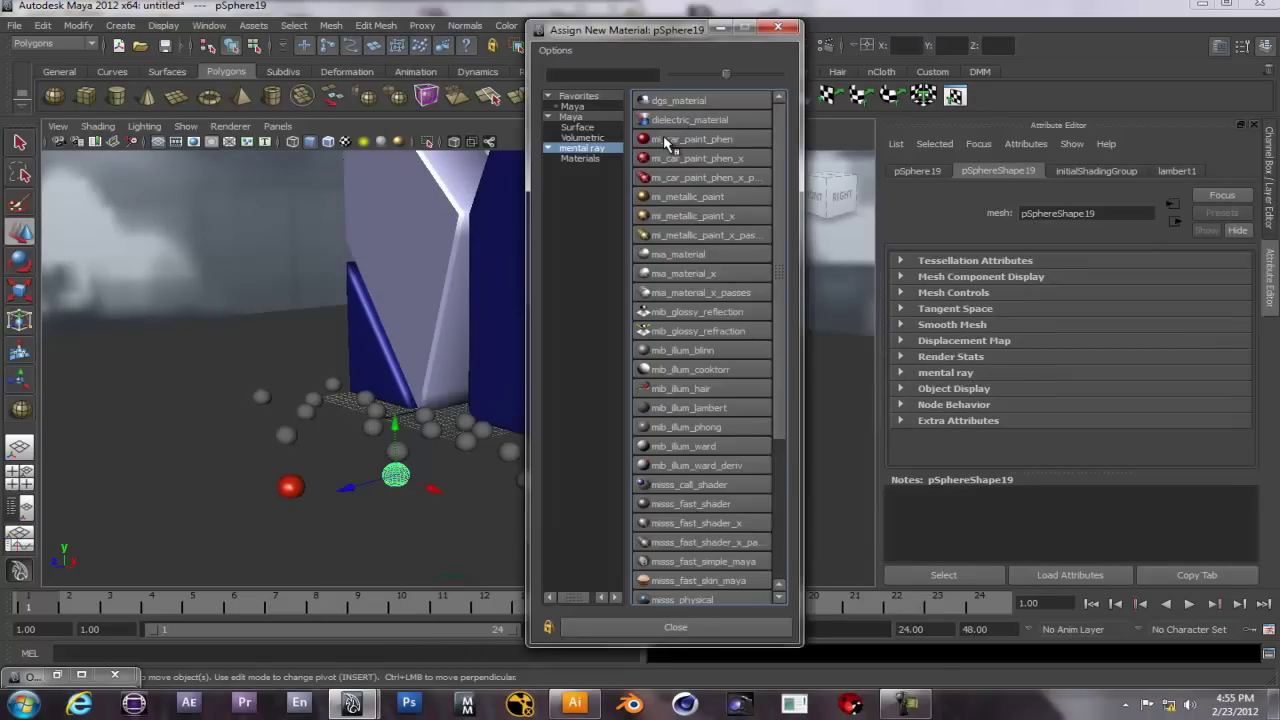
{"action": "left_click", "coordinate": [690, 139]}
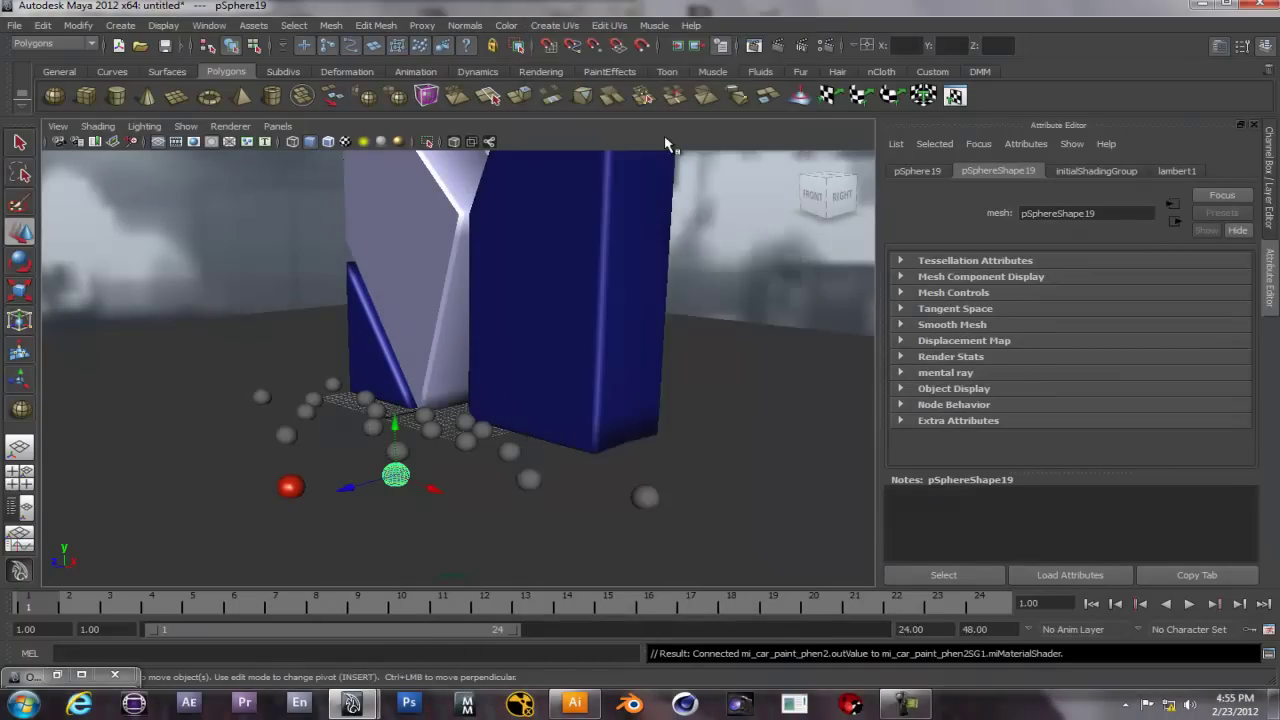
{"action": "left_click", "coordinate": [290, 437]}
{"action": "right_click_drag", "start_coordinate": [290, 437], "coordinate": [300, 648]}
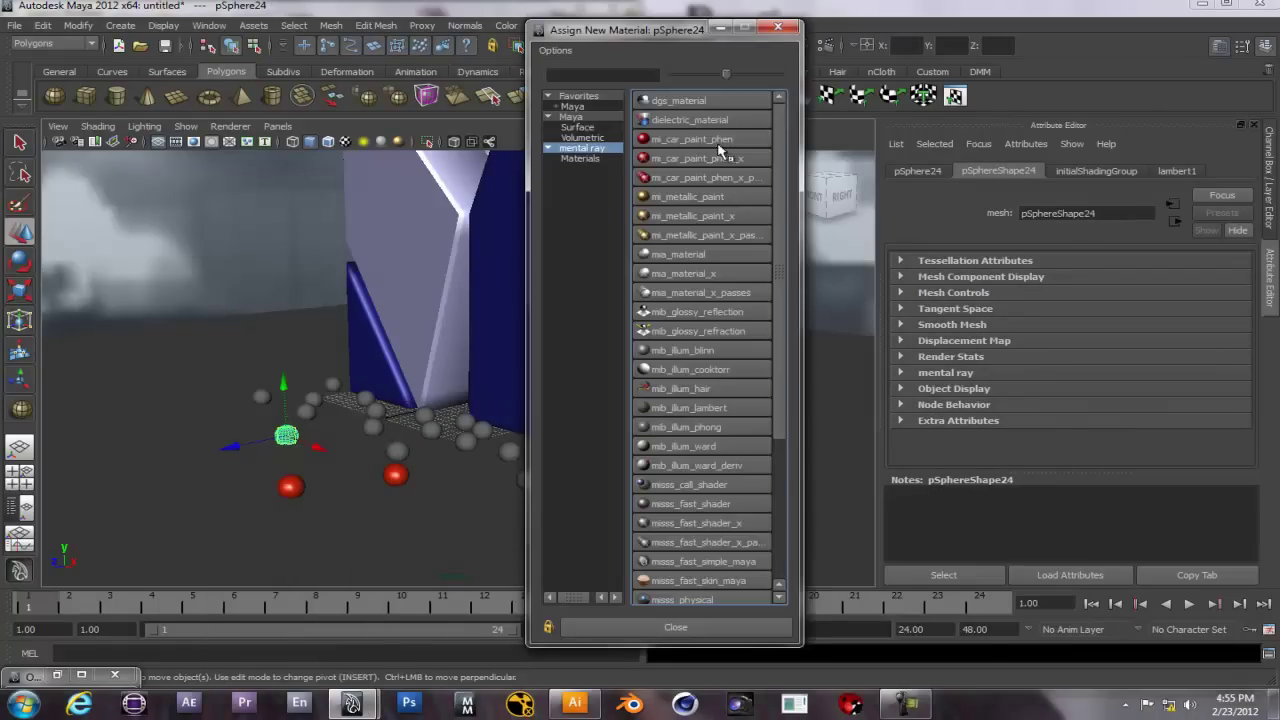
{"action": "left_click", "coordinate": [678, 141]}
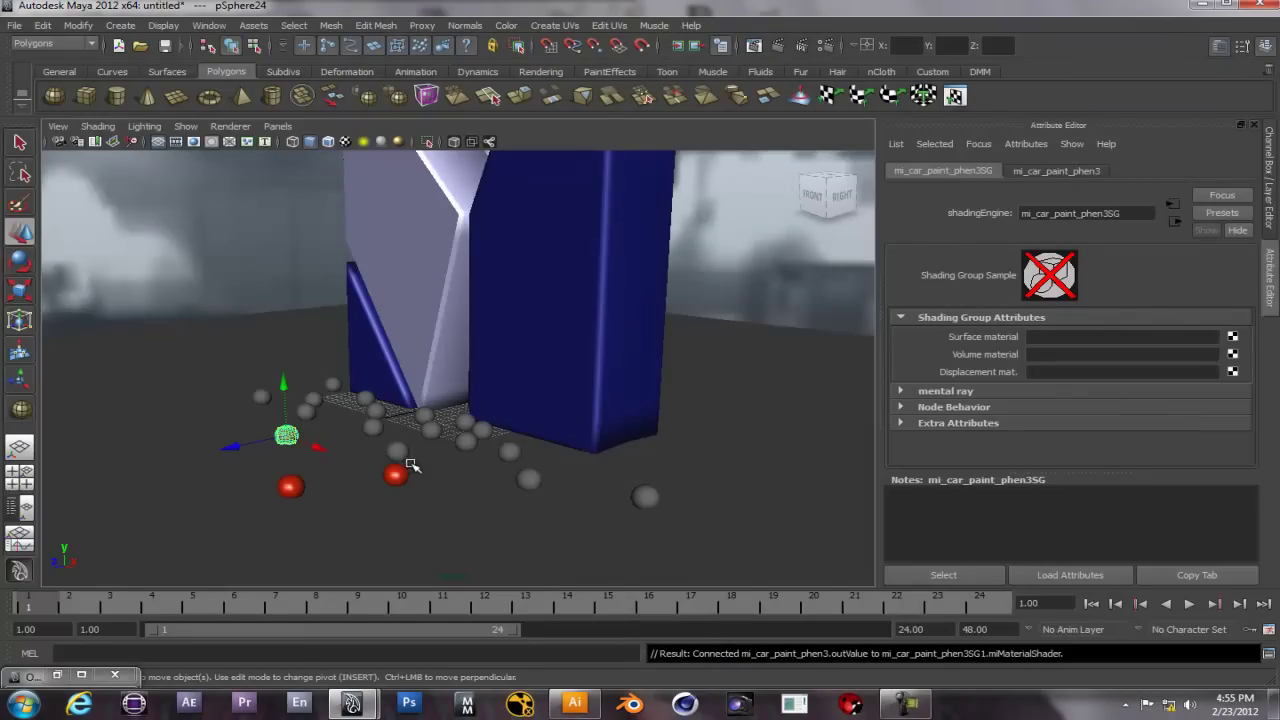
{"action": "left_click", "coordinate": [398, 452]}
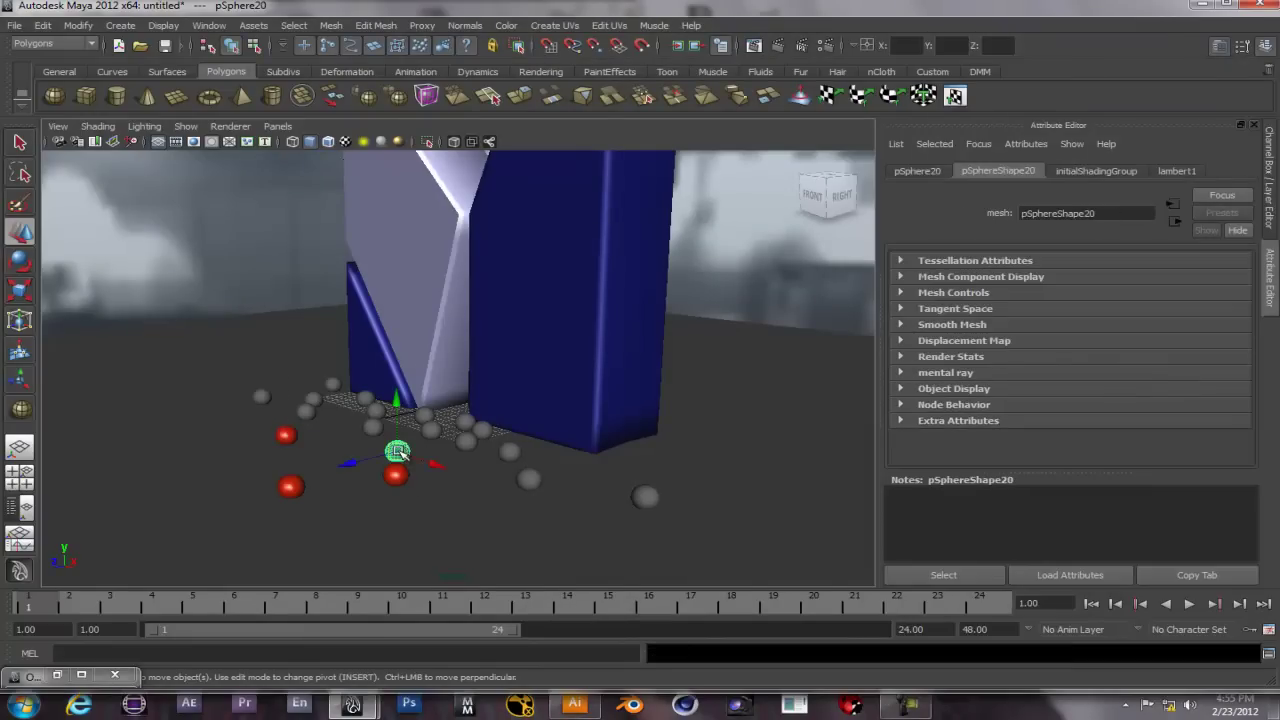
{"action": "right_click", "coordinate": [398, 452]}
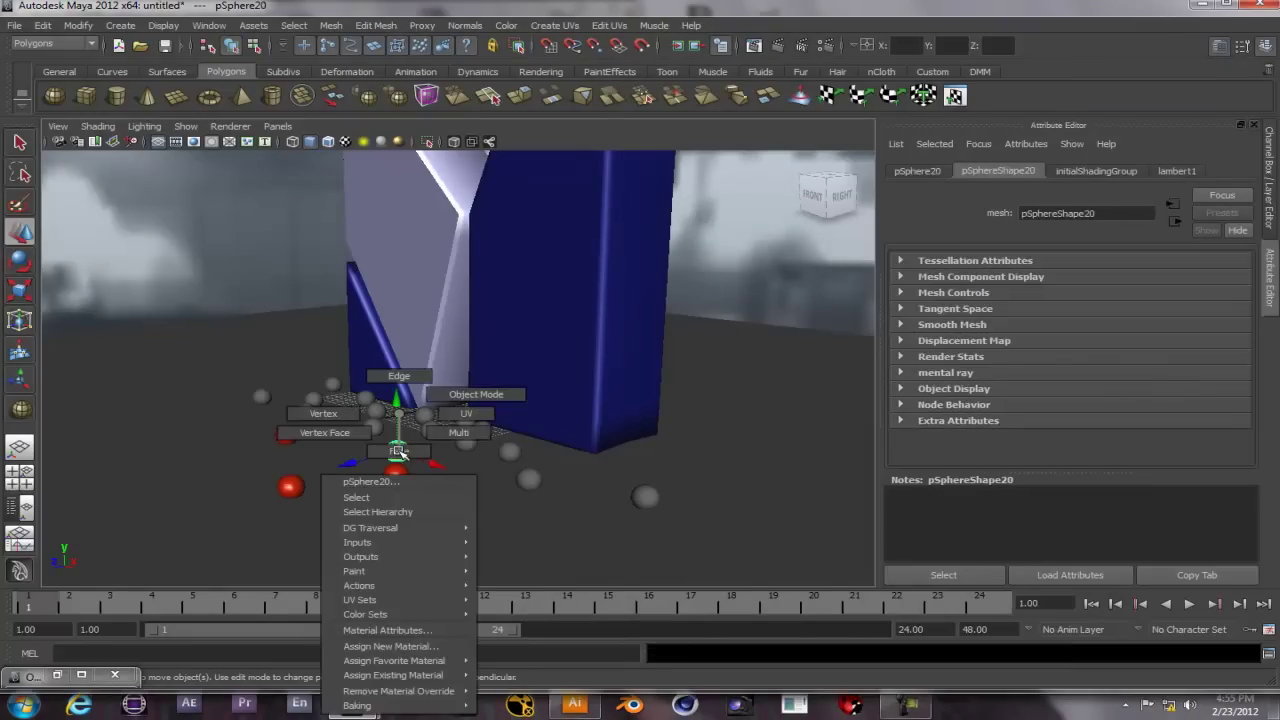
{"action": "left_click", "coordinate": [392, 646]}
{"action": "left_click", "coordinate": [655, 140]}
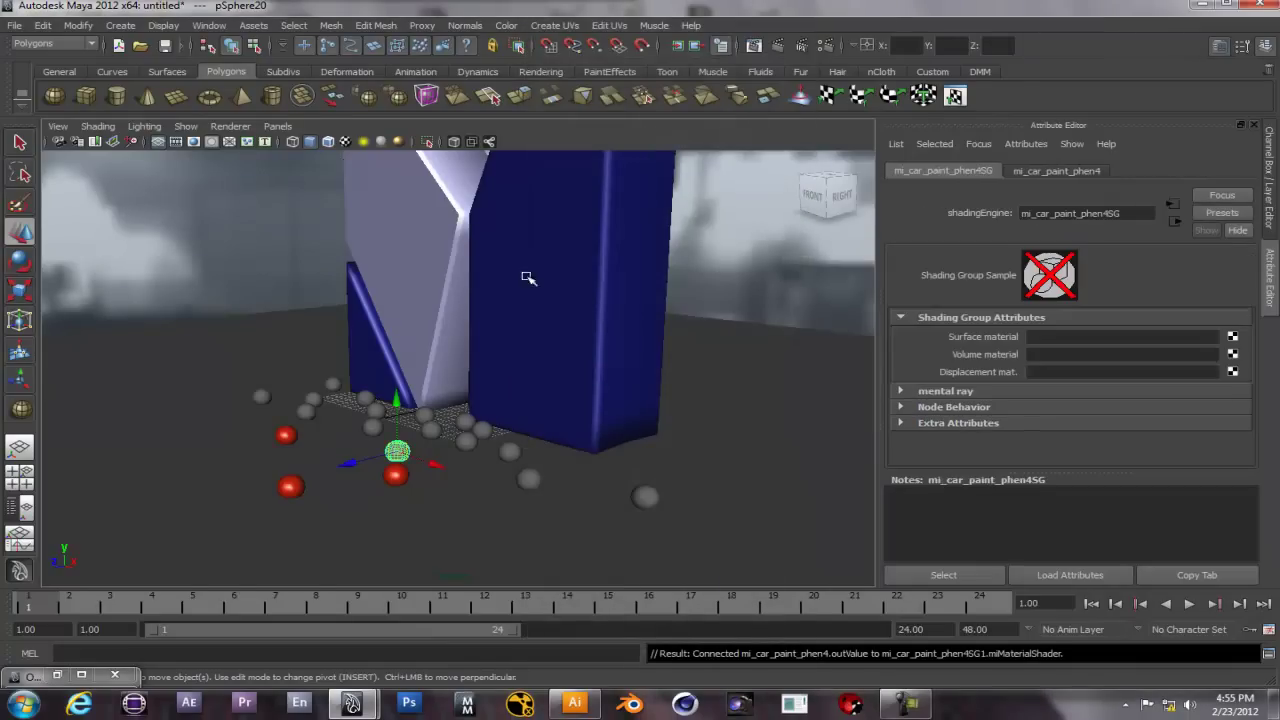
- Check the red spheres and show pSphere19's car-paint shader attributes
{"action": "left_click", "coordinate": [302, 490]}
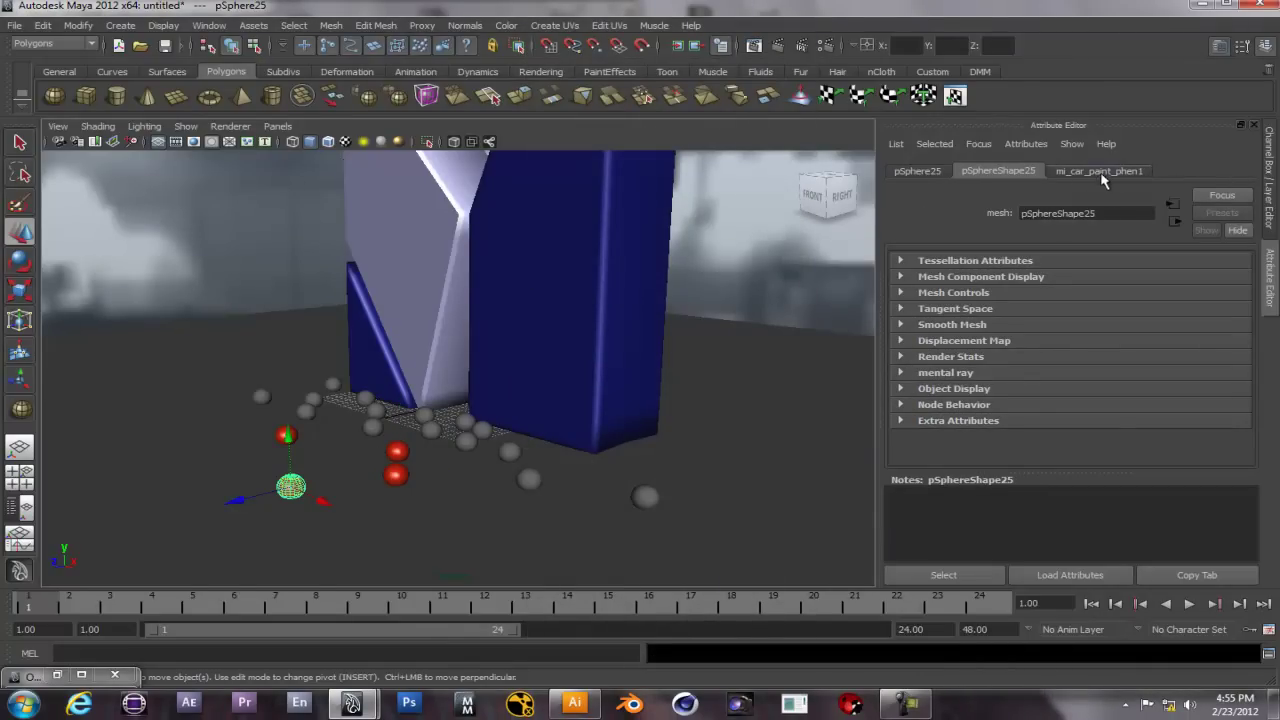
{"action": "left_click", "coordinate": [395, 477]}
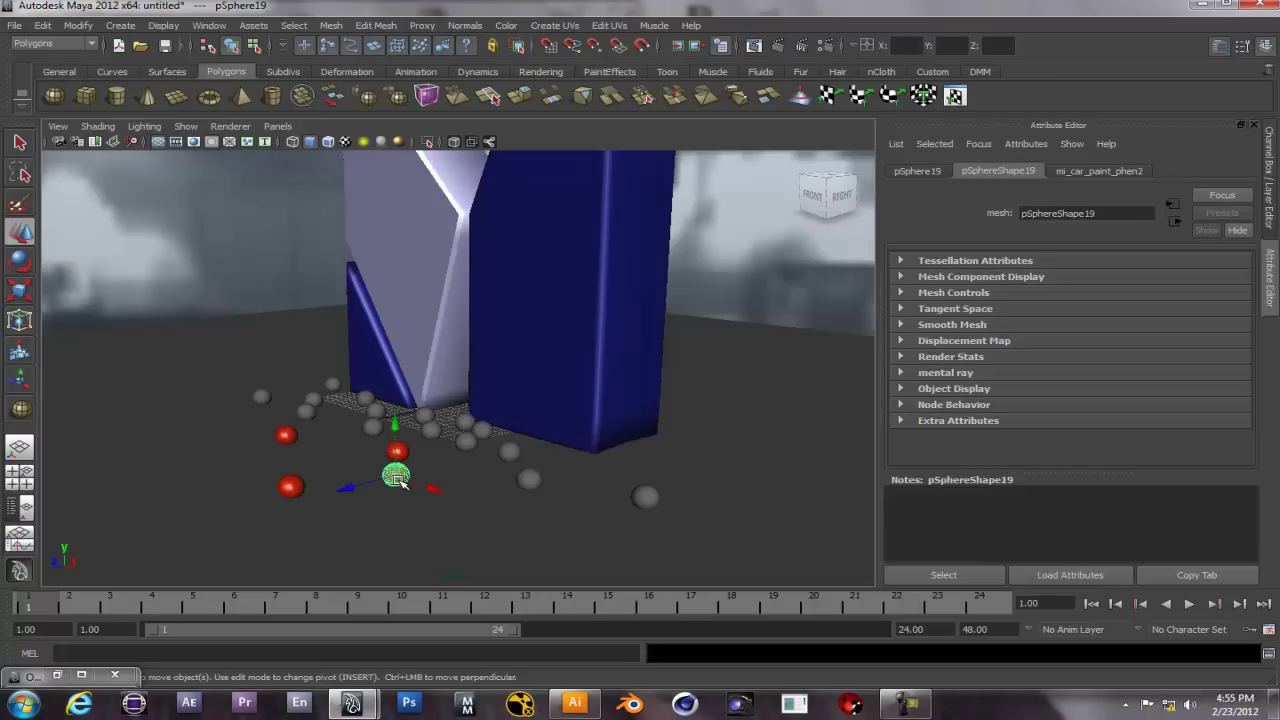
{"action": "left_click", "coordinate": [291, 432]}
{"action": "left_click", "coordinate": [398, 451]}
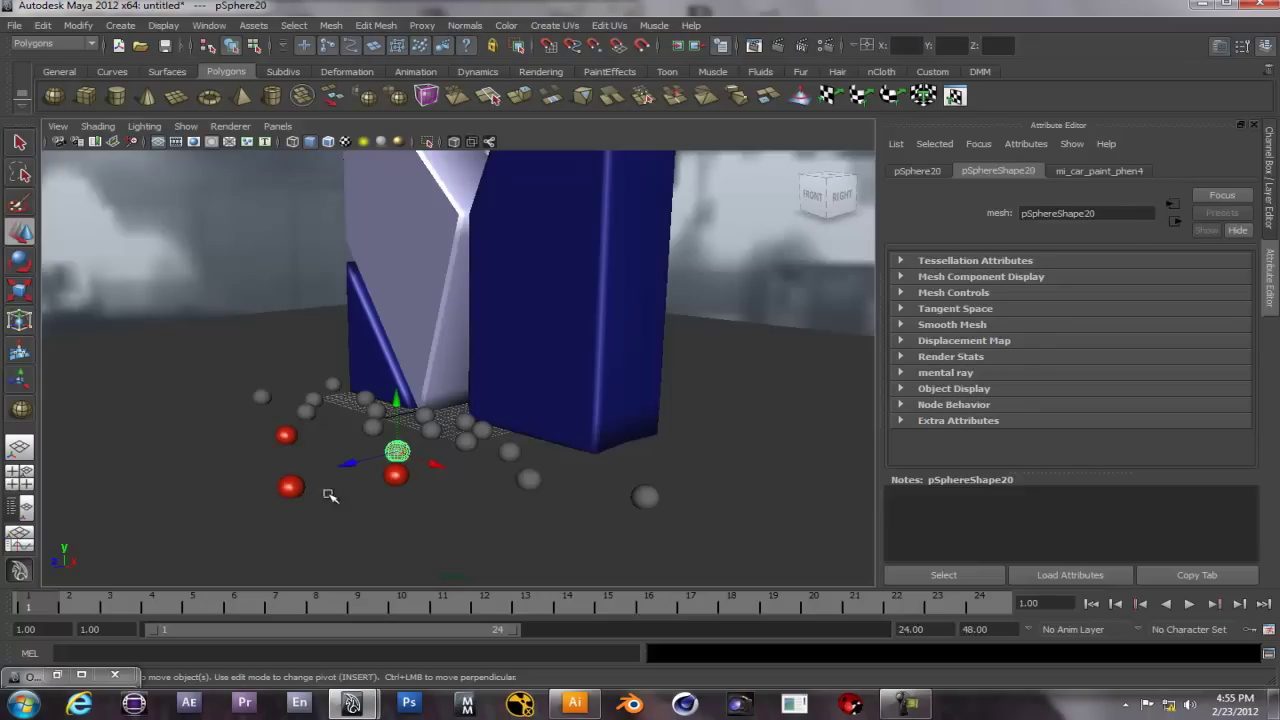
{"action": "left_click", "coordinate": [290, 487]}
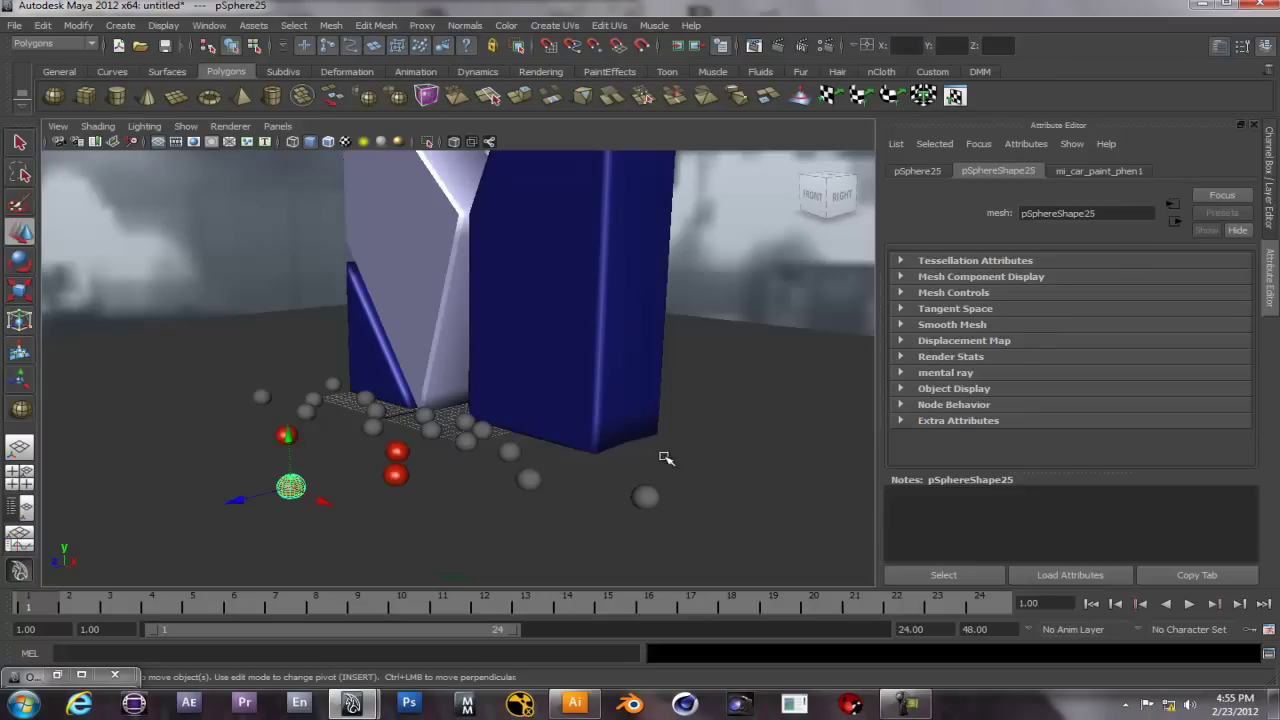
{"action": "left_click", "coordinate": [396, 477]}
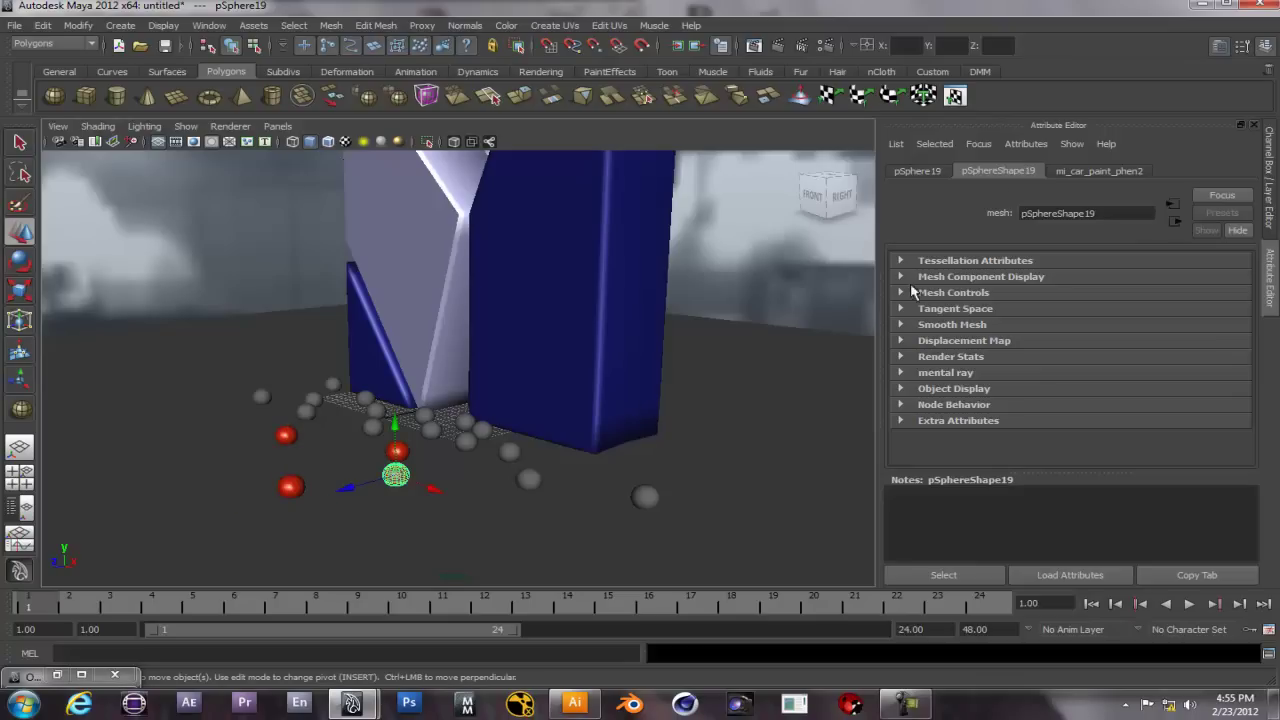
{"action": "left_click", "coordinate": [900, 174]}
{"action": "left_click", "coordinate": [1087, 172]}
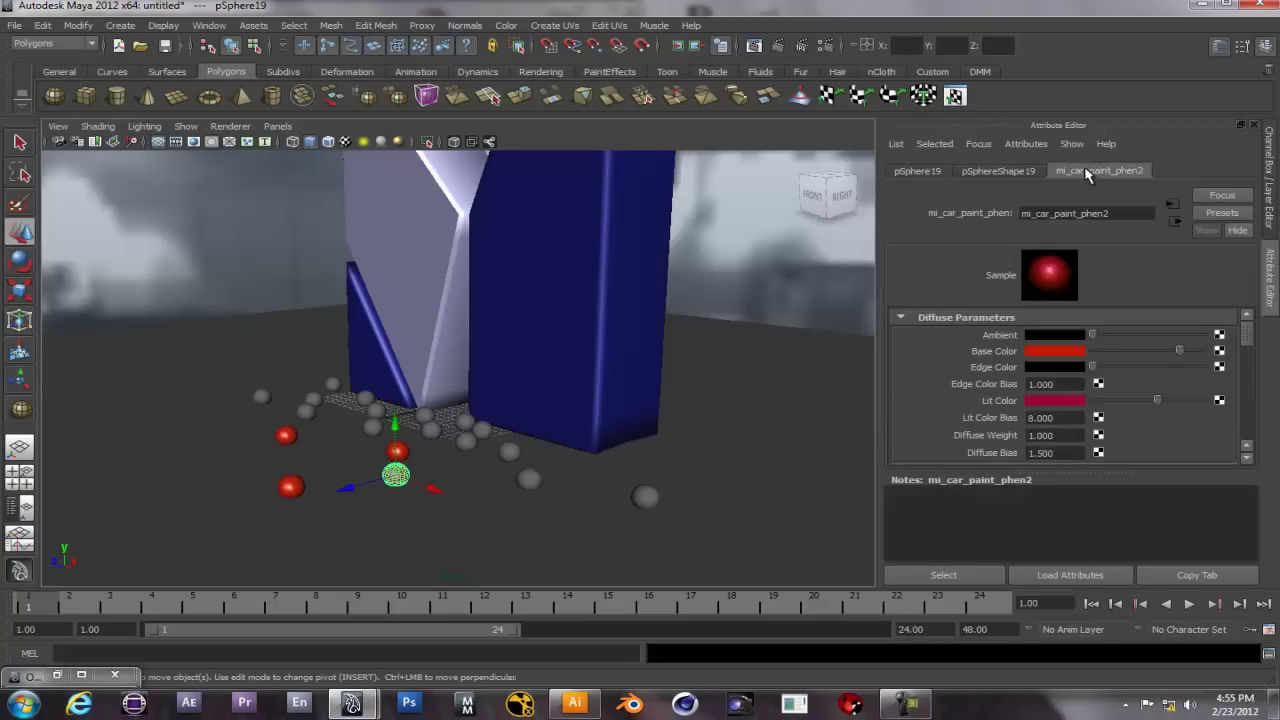
- Set mi_car_paint_phen2's Base Color to dark yellow and Lit Color to saturated yellow
{"action": "left_click", "coordinate": [1064, 353]}
{"action": "left_click", "coordinate": [982, 377]}
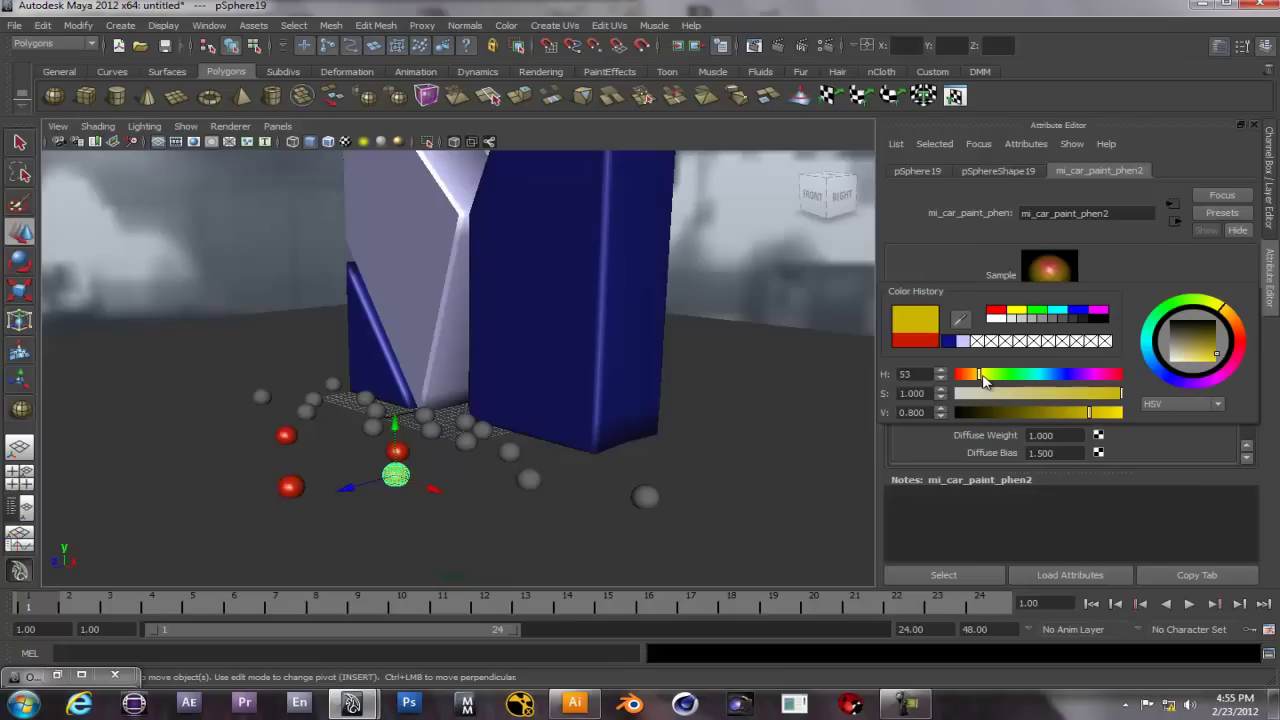
{"action": "left_click_drag", "start_coordinate": [1216, 356], "coordinate": [1218, 350]}
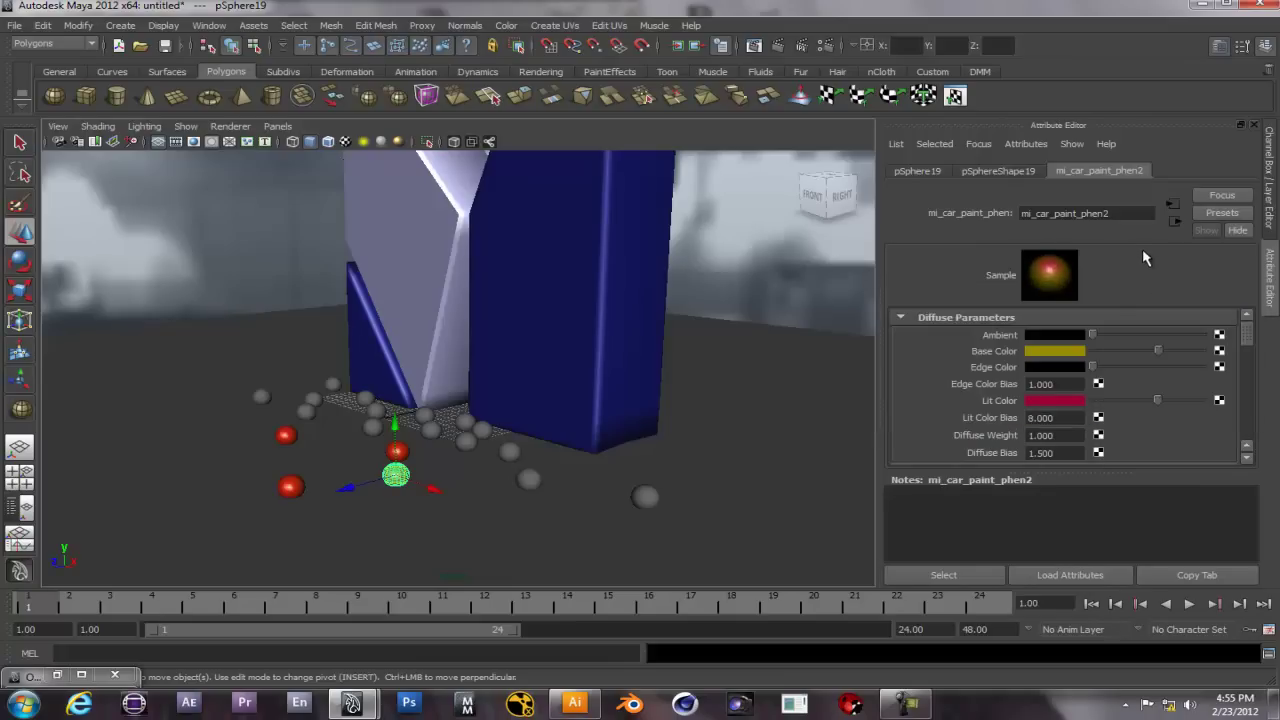
{"action": "left_click", "coordinate": [1054, 397]}
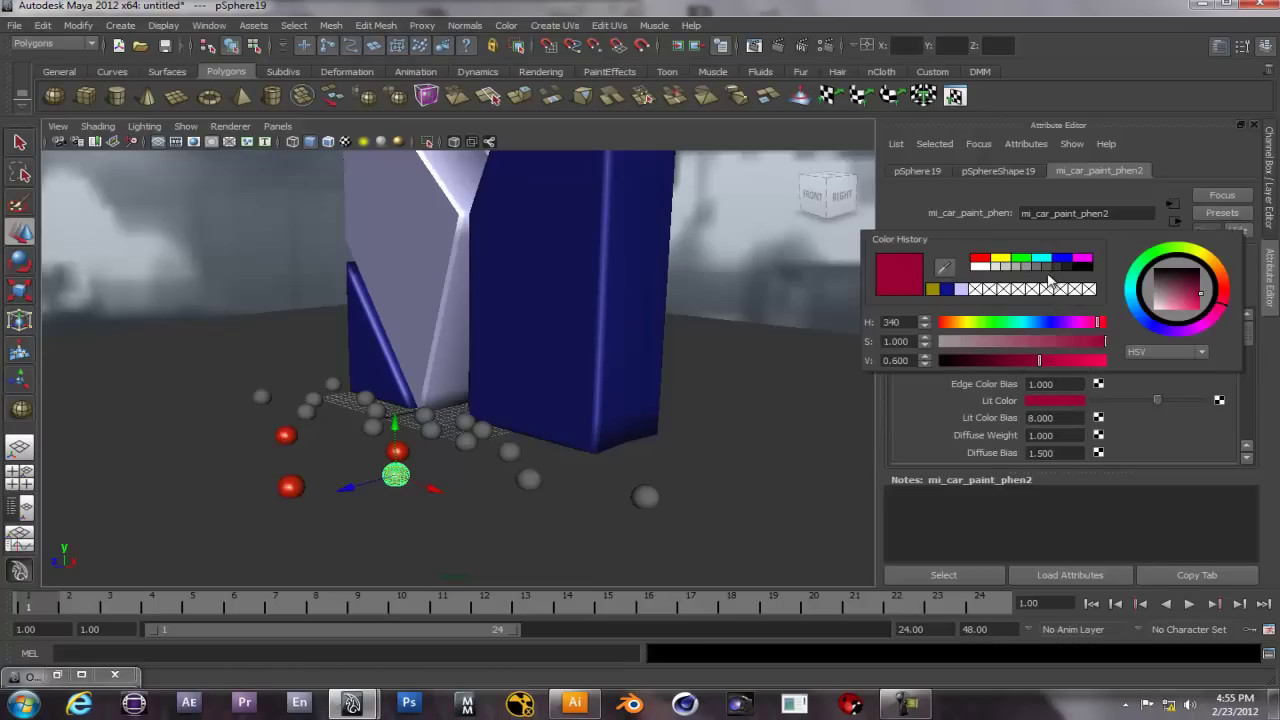
{"action": "left_click", "coordinate": [965, 322]}
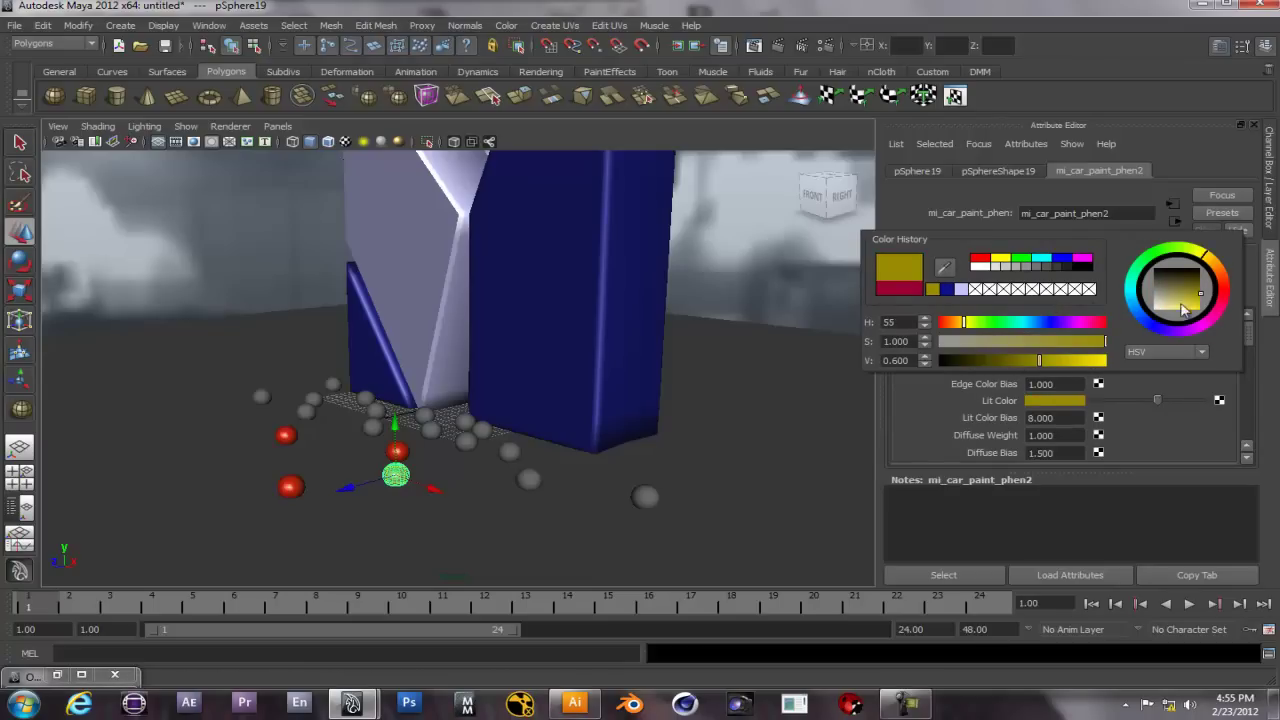
{"action": "left_click_drag", "start_coordinate": [1181, 304], "coordinate": [1172, 306]}
{"action": "left_click_drag", "start_coordinate": [1103, 341], "coordinate": [1032, 345]}
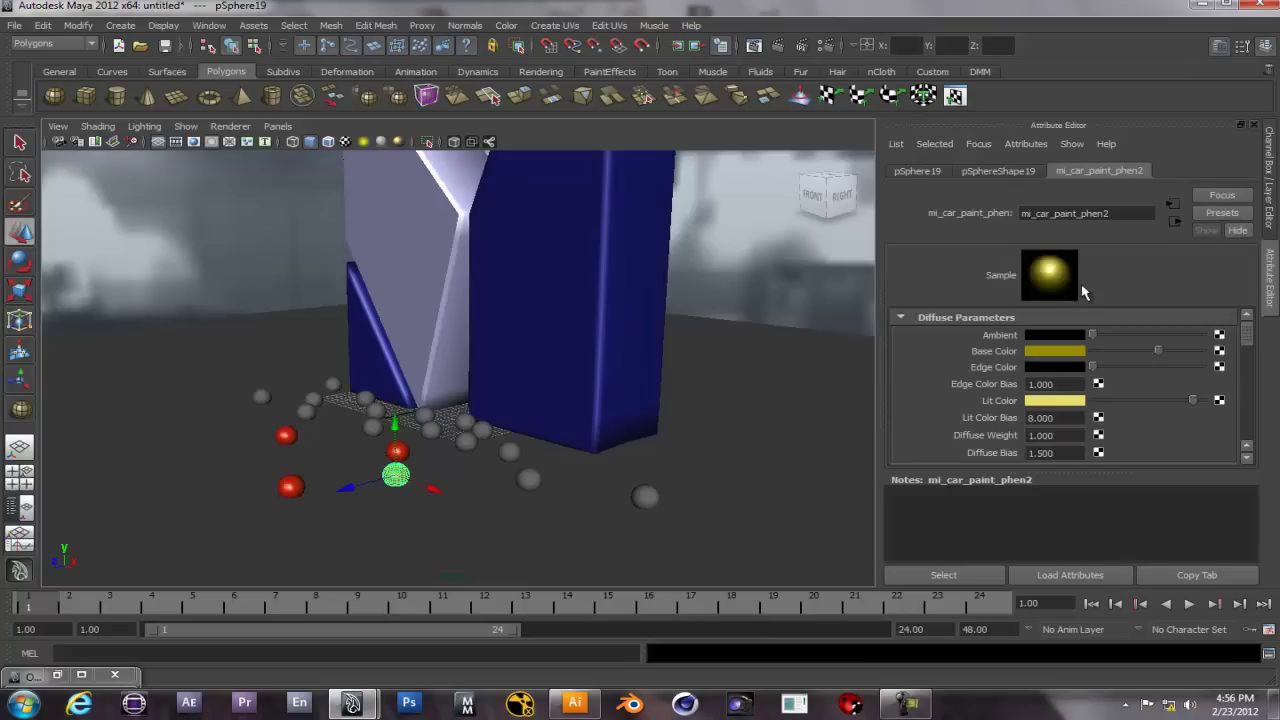
- Make pSphere20's mi_car_paint_phen4 green, with dark green Base and bright green Lit Color
{"action": "left_click", "coordinate": [400, 452]}
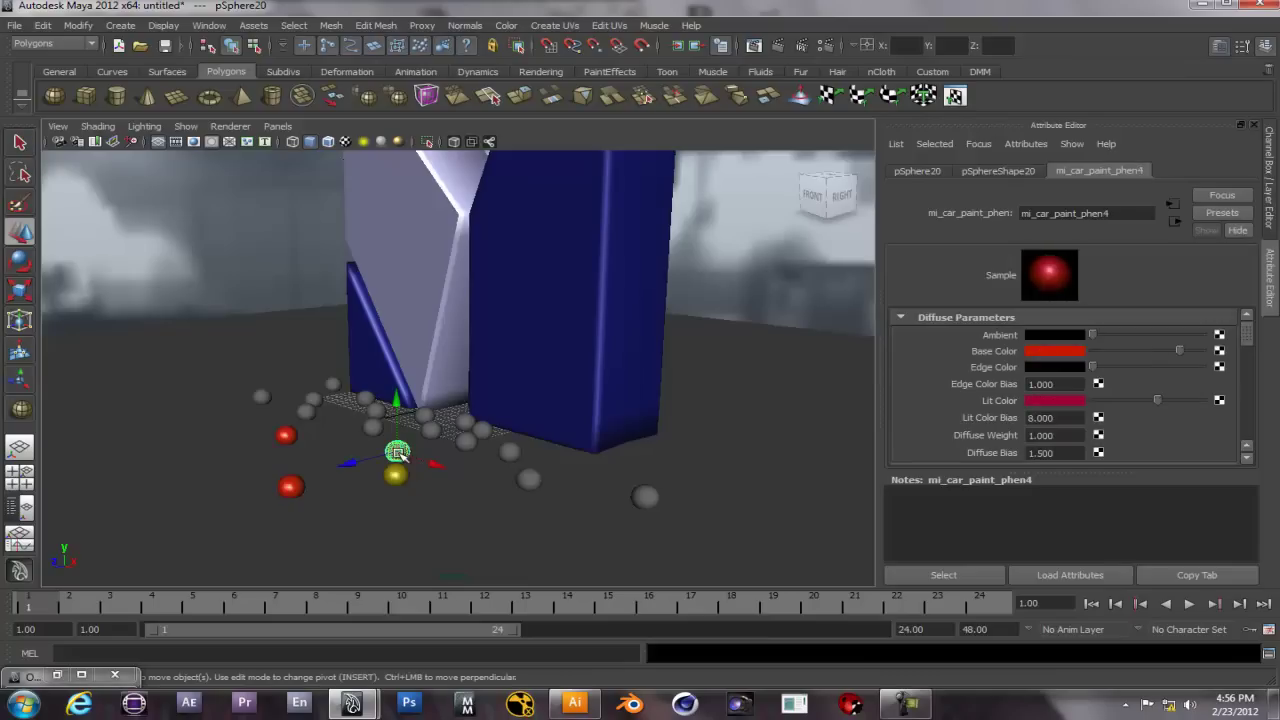
{"action": "left_click", "coordinate": [1051, 354]}
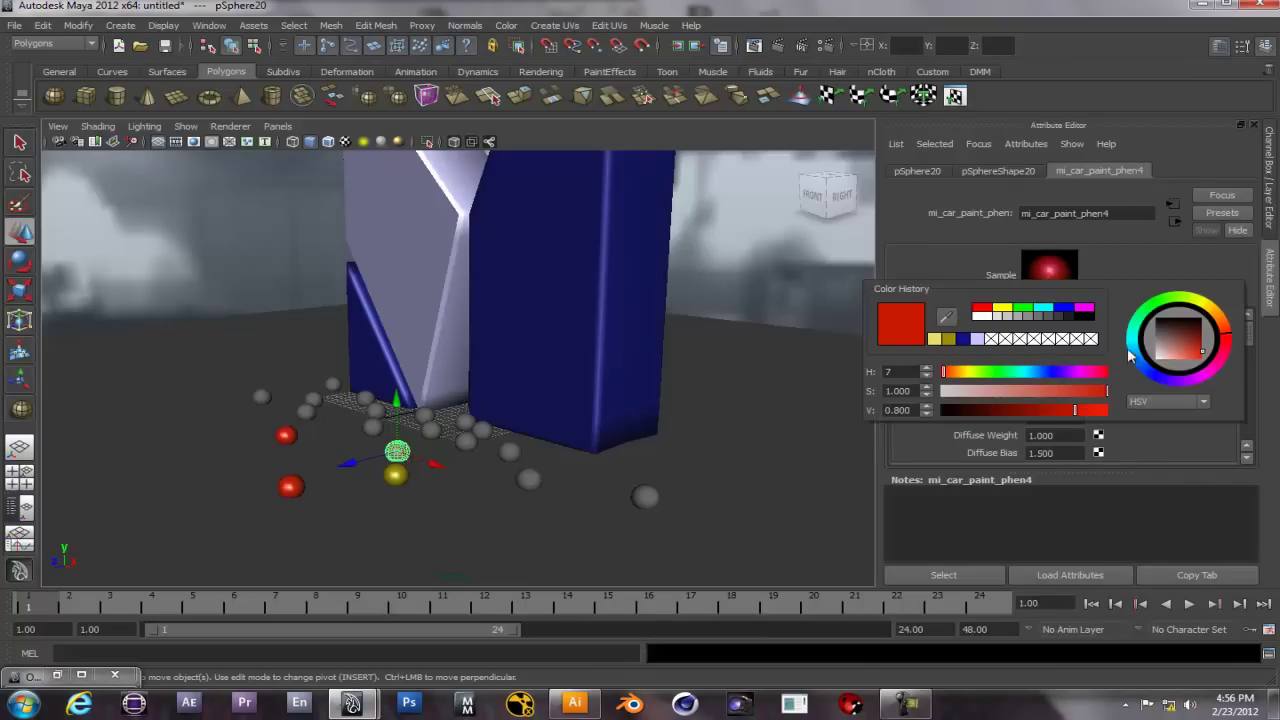
{"action": "left_click", "coordinate": [992, 372]}
{"action": "left_click", "coordinate": [1202, 348]}
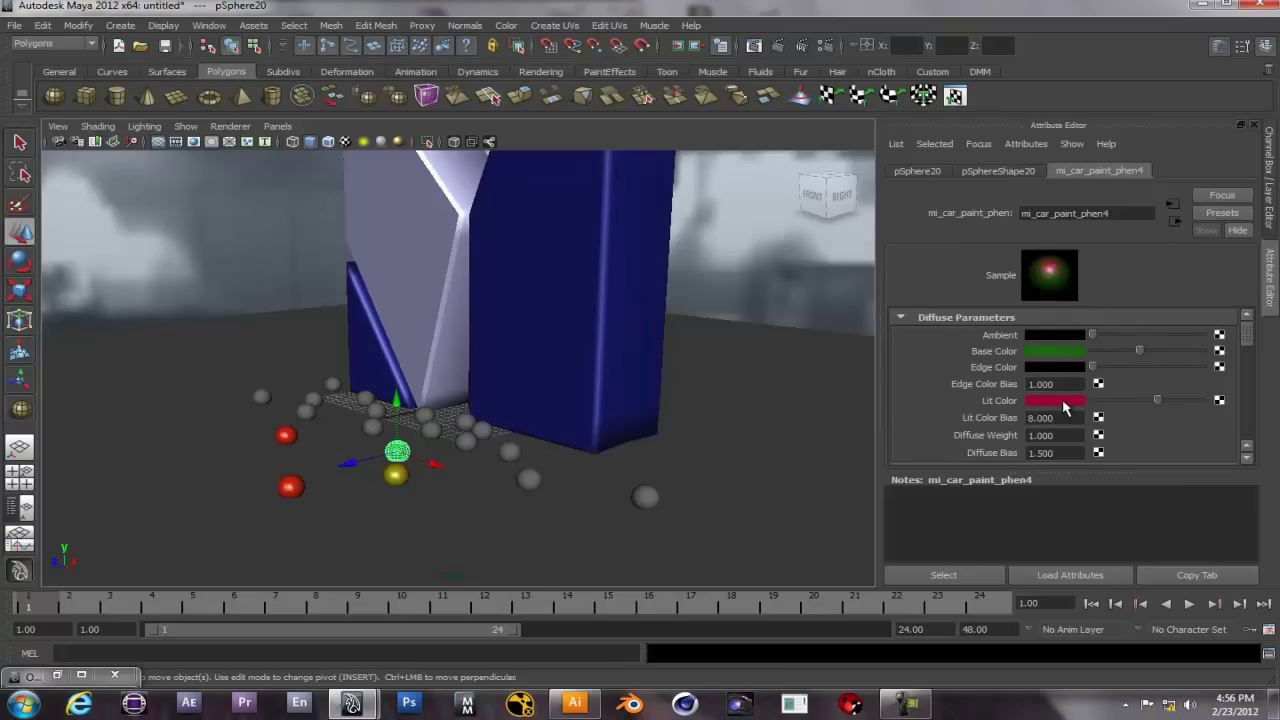
{"action": "left_click", "coordinate": [1065, 403]}
{"action": "left_click", "coordinate": [1042, 360]}
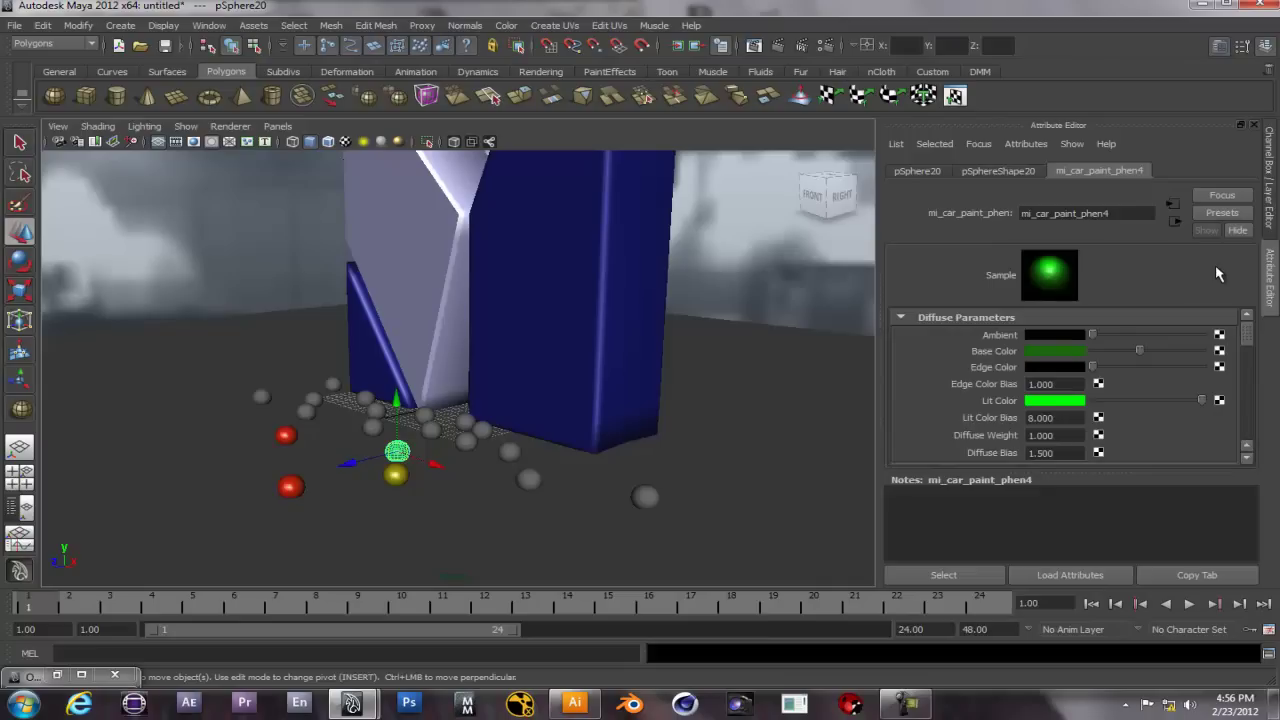
{"action": "left_click", "coordinate": [287, 436]}
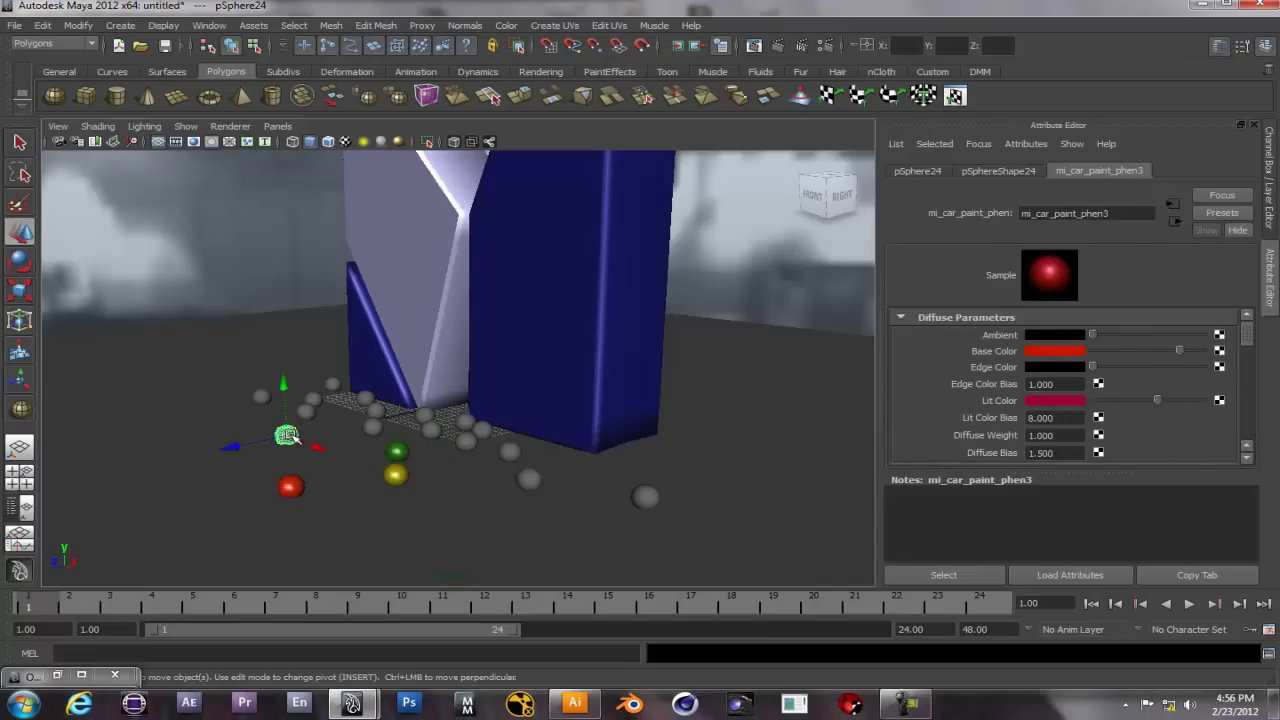
{"action": "left_click", "coordinate": [1047, 353]}
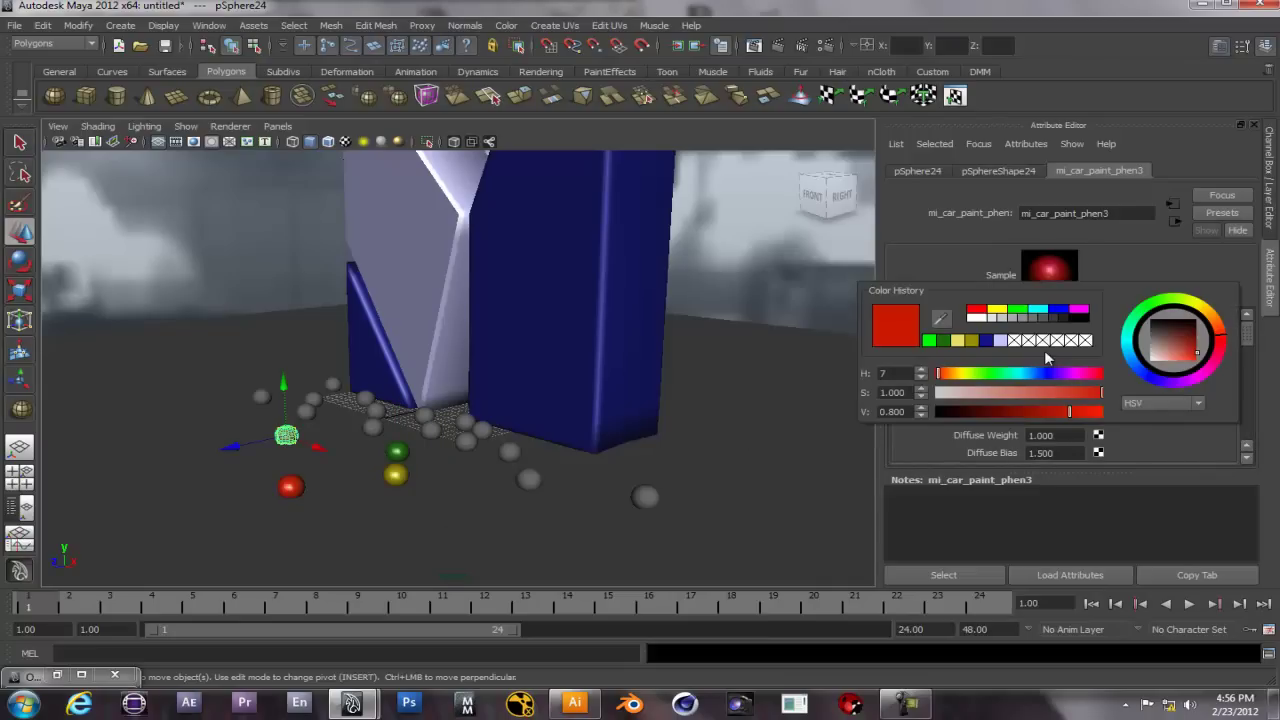
{"action": "left_click", "coordinate": [1044, 373]}
{"action": "left_click_drag", "start_coordinate": [1069, 411], "coordinate": [1046, 411]}
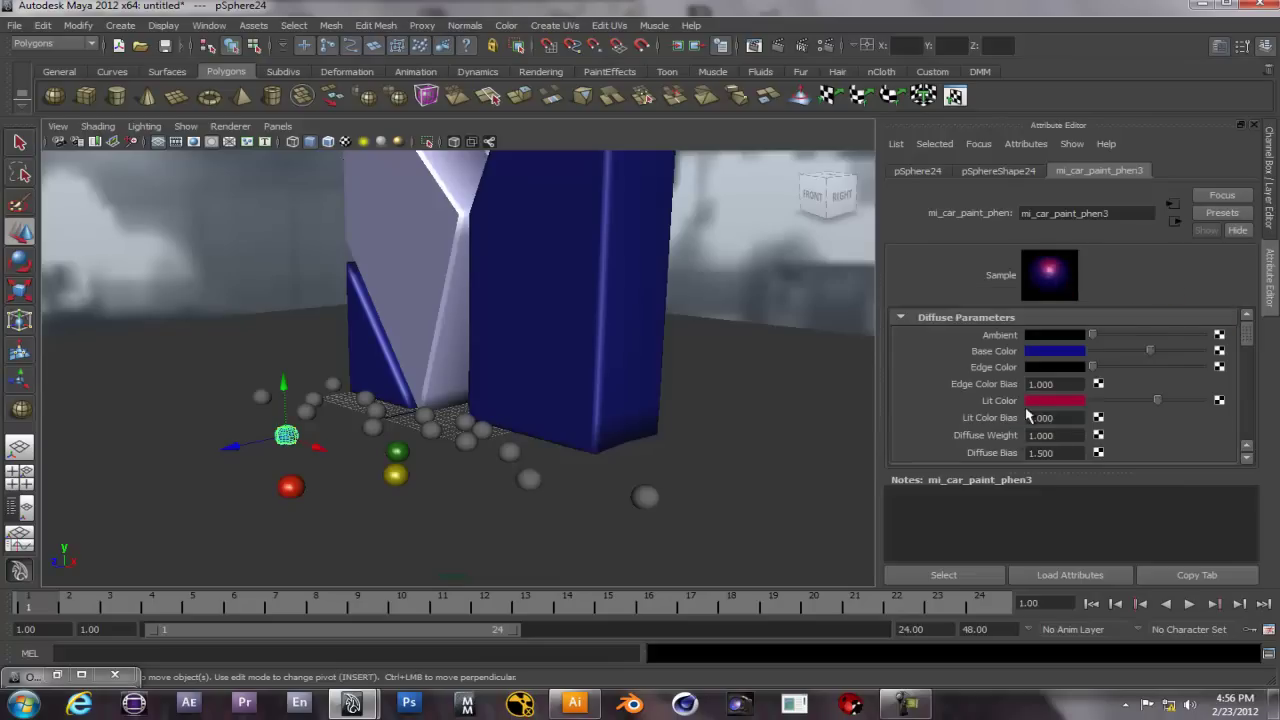
{"action": "left_click", "coordinate": [1076, 401]}
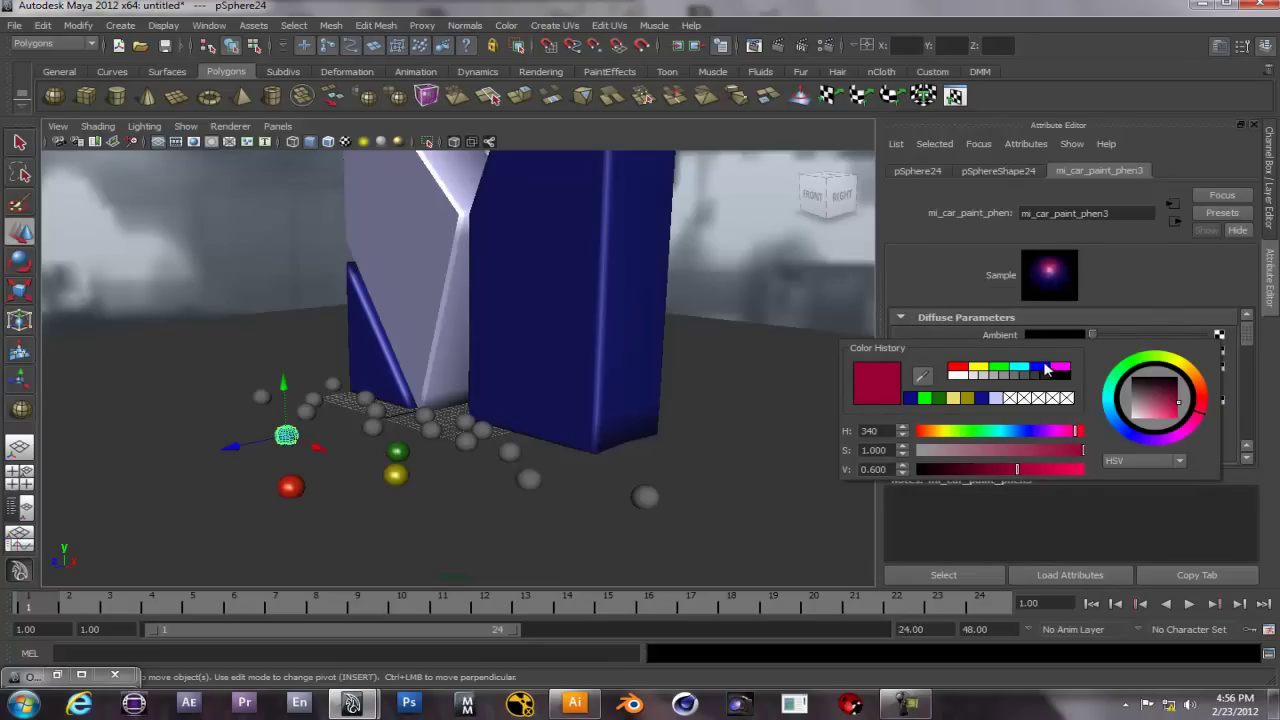
{"action": "left_click", "coordinate": [1046, 369]}
{"action": "left_click_drag", "start_coordinate": [992, 446], "coordinate": [1000, 446]}
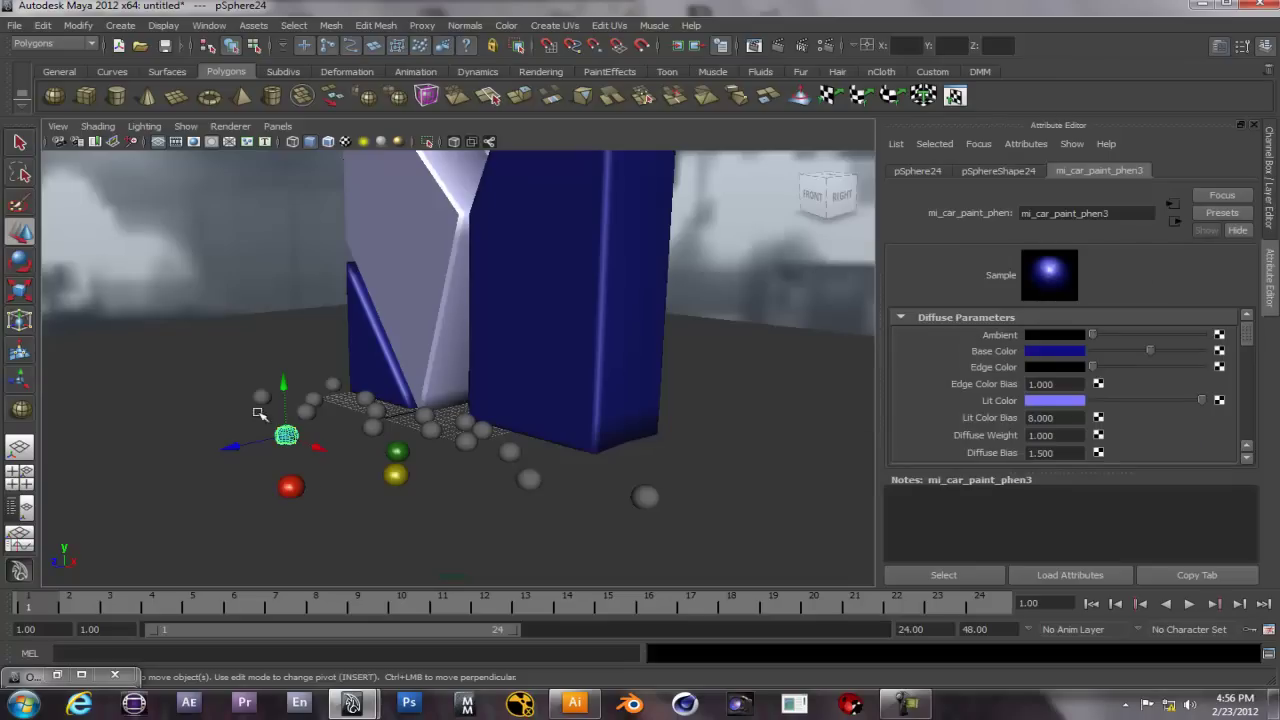
{"action": "left_click", "coordinate": [396, 475]}
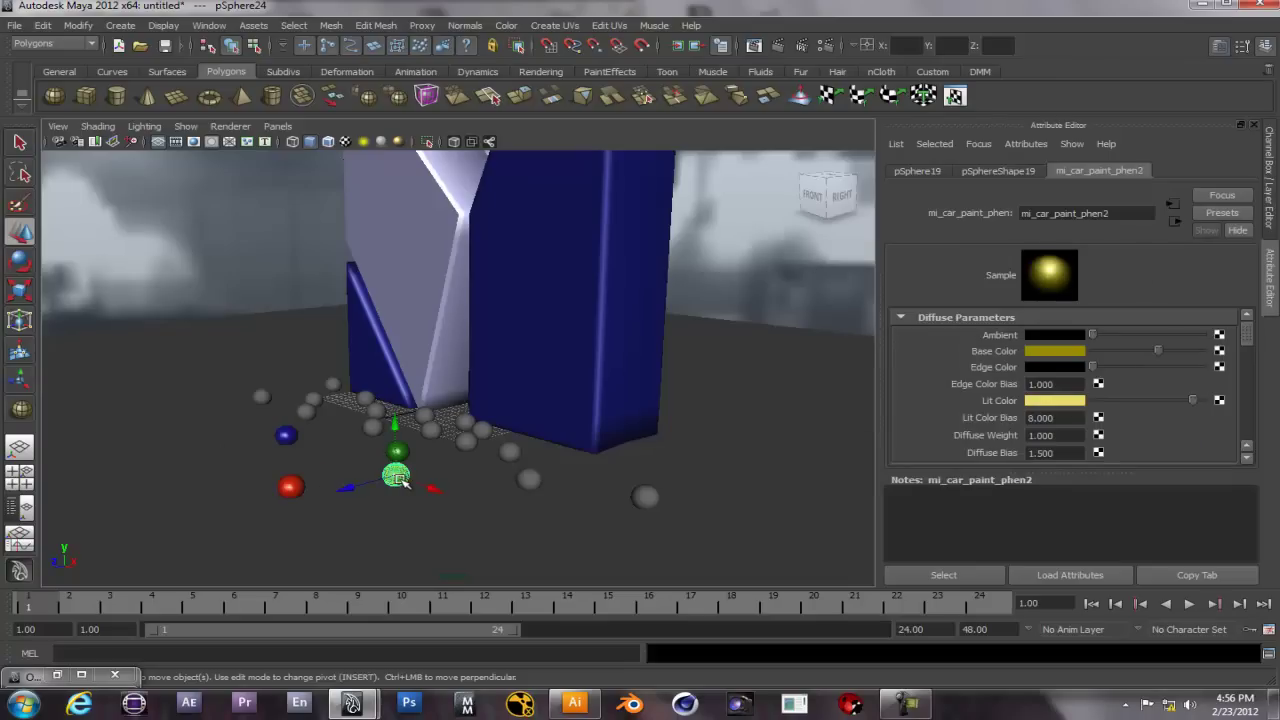
{"action": "left_click", "coordinate": [533, 480]}
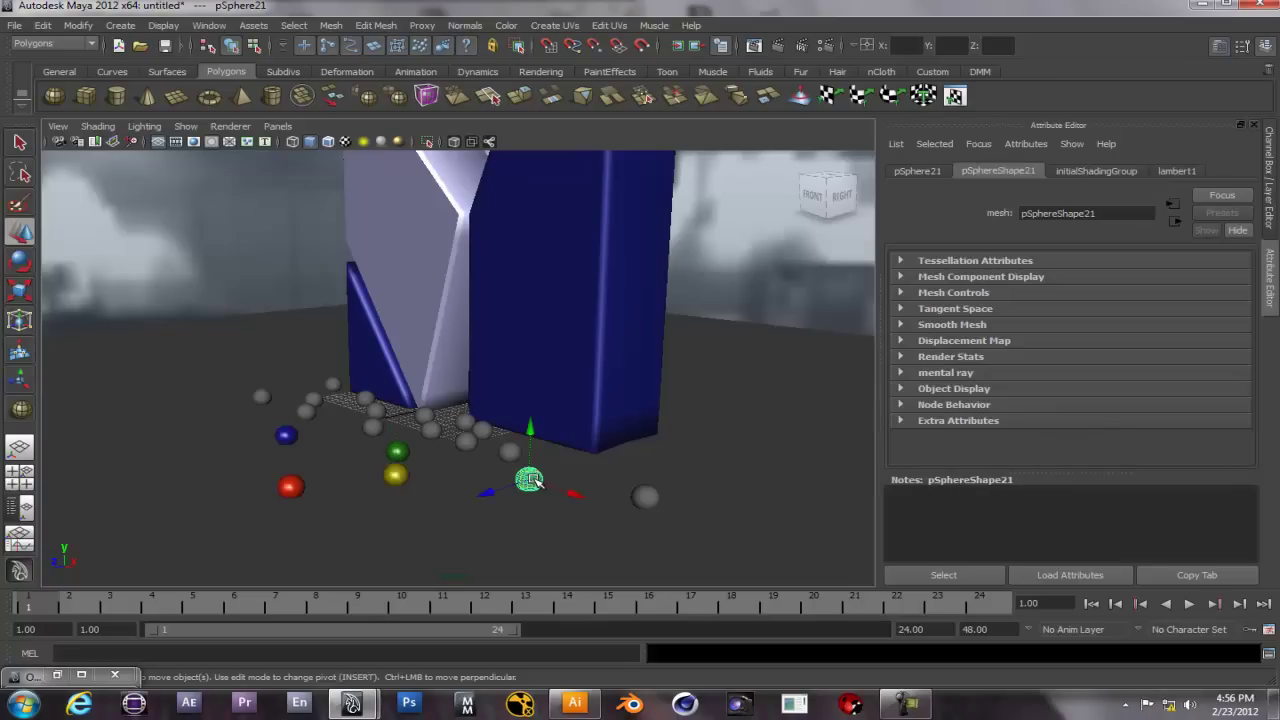
- Rename the red sphere's car-paint material RED and the yellow one YELLOW
{"action": "left_click", "coordinate": [288, 487]}
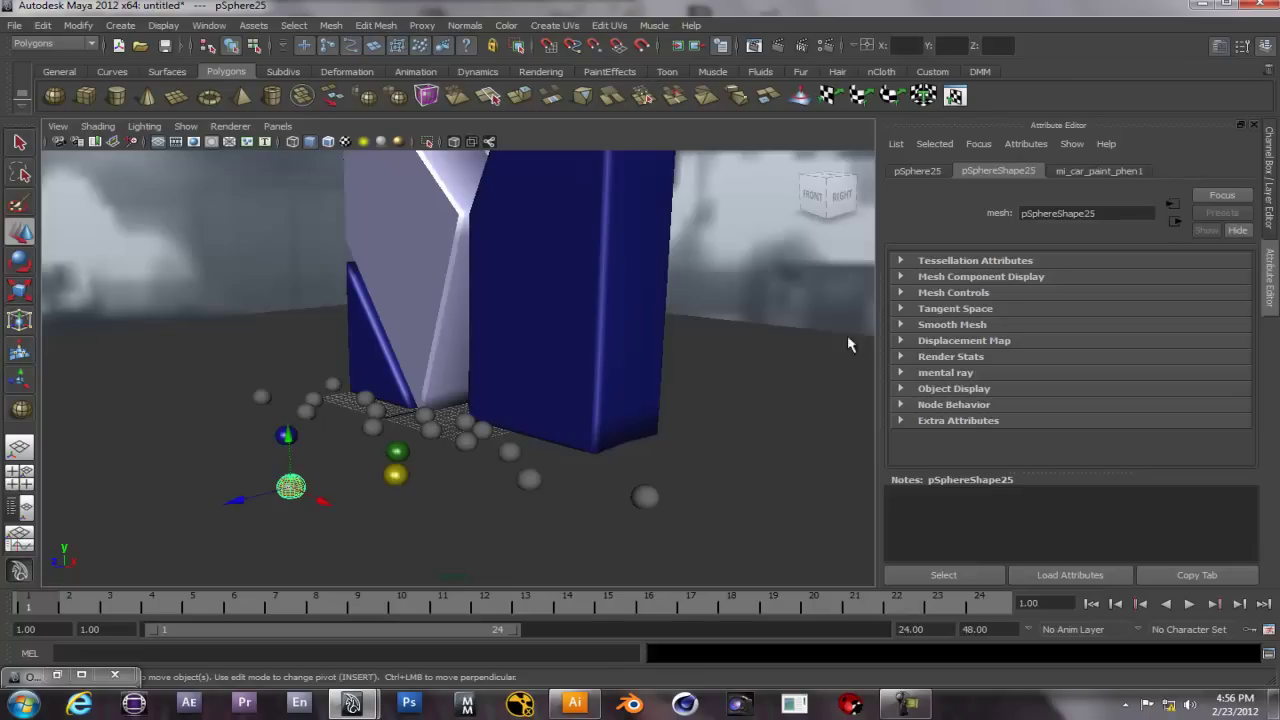
{"action": "left_click", "coordinate": [1095, 173]}
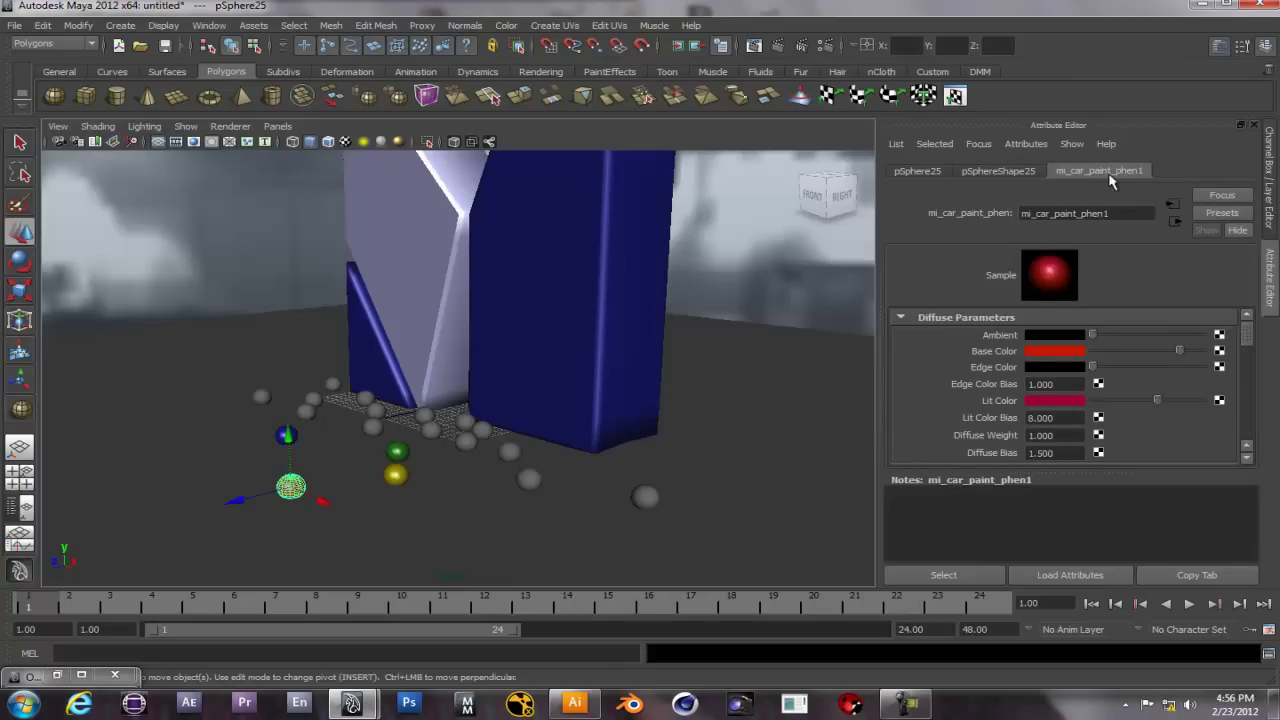
{"action": "left_click", "coordinate": [1118, 219]}
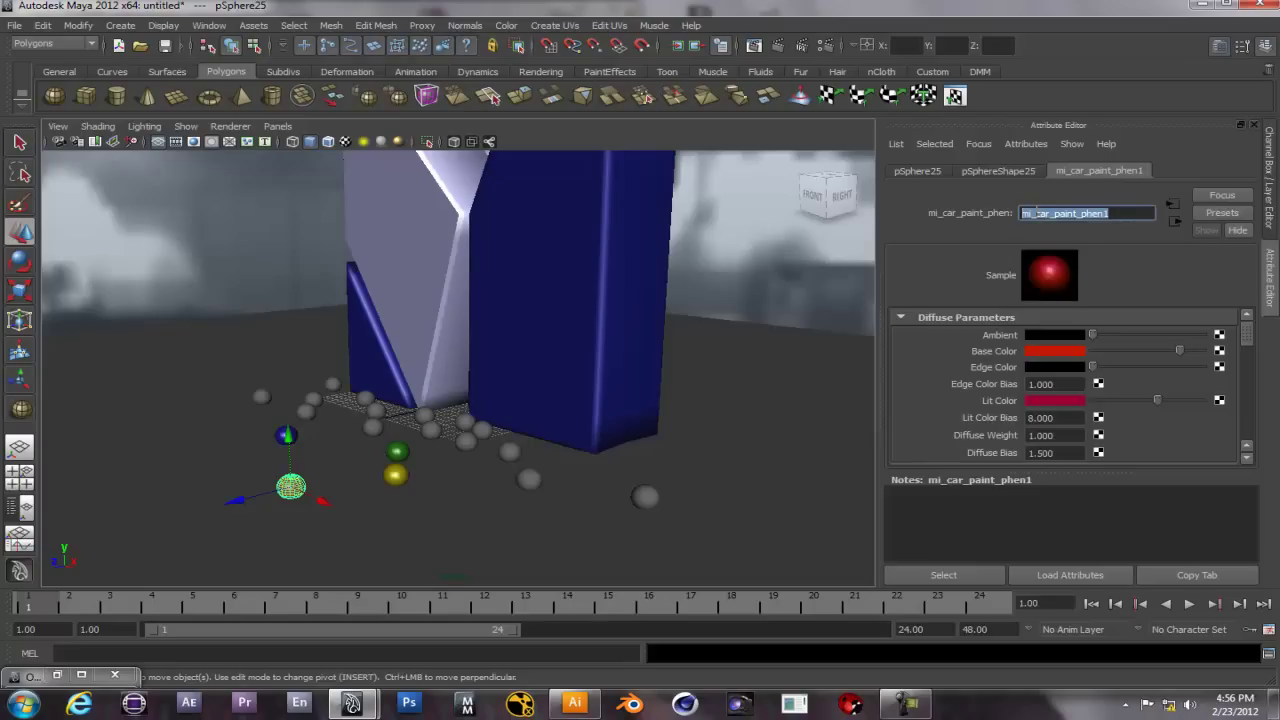
{"action": "type", "text": "RED"}
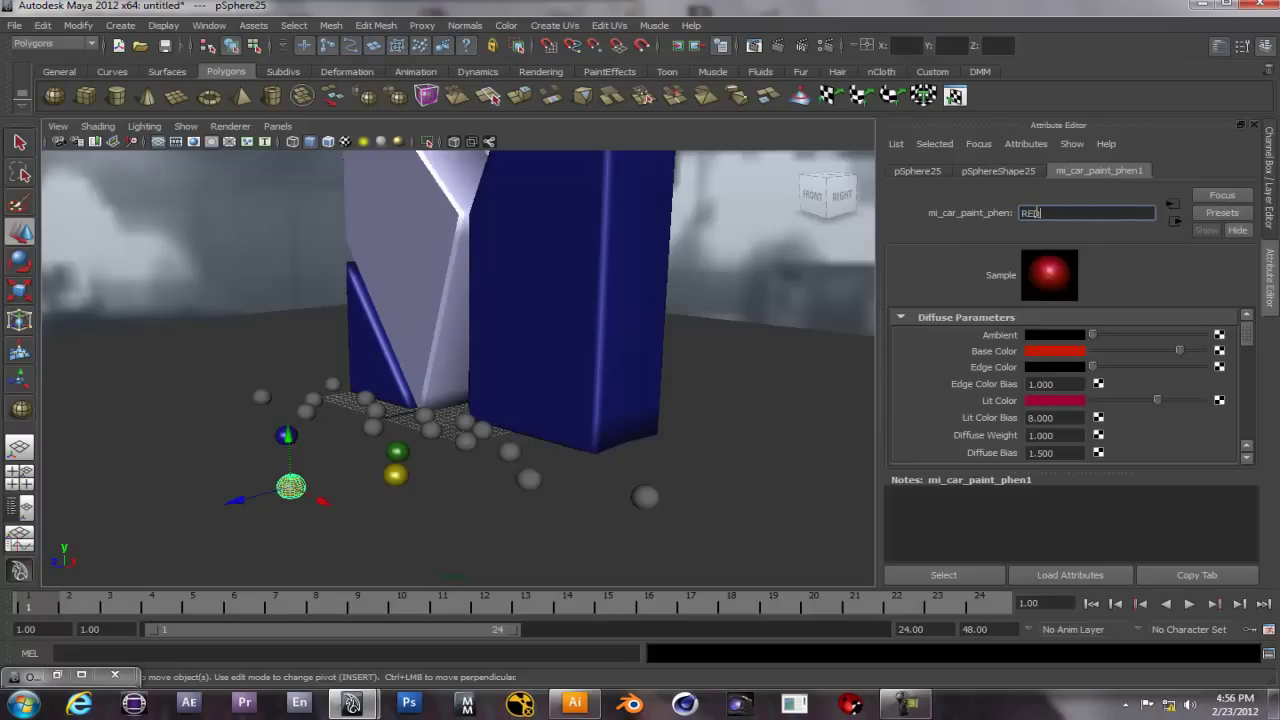
{"action": "key", "text": "Return"}
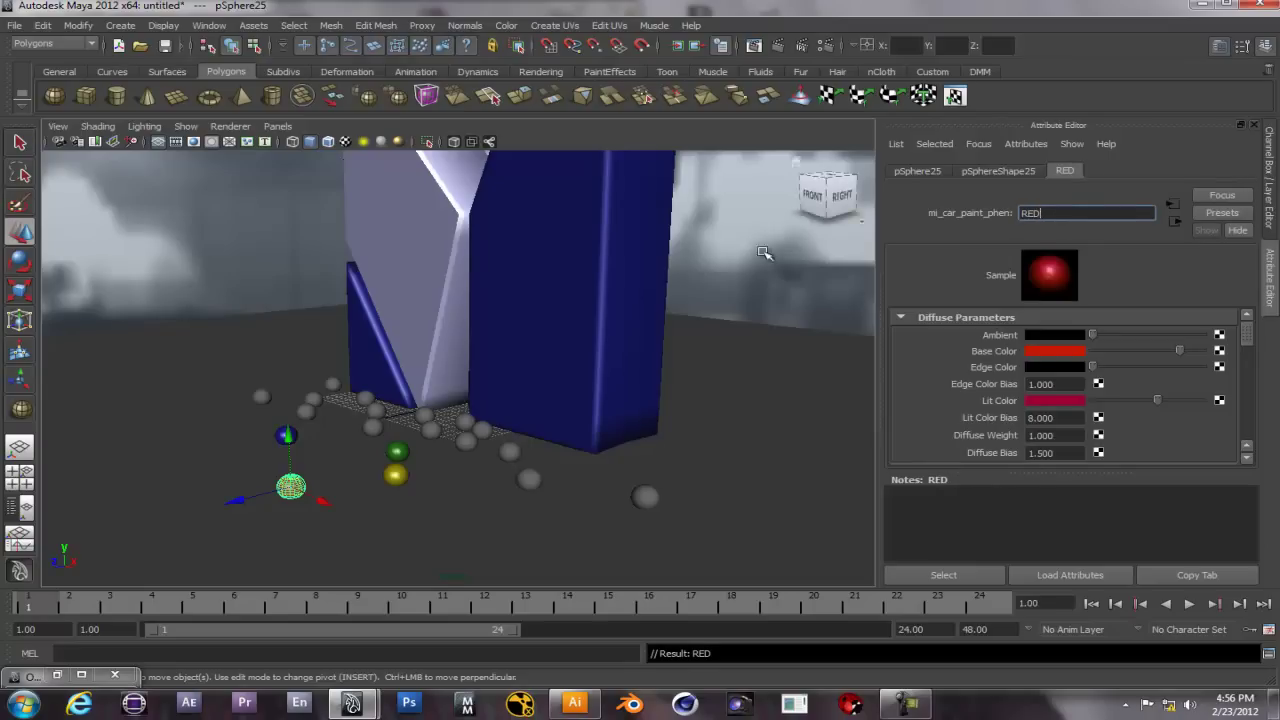
{"action": "left_click", "coordinate": [400, 478]}
{"action": "double_click", "coordinate": [1100, 213]}
{"action": "type", "text": "YELLOW"}
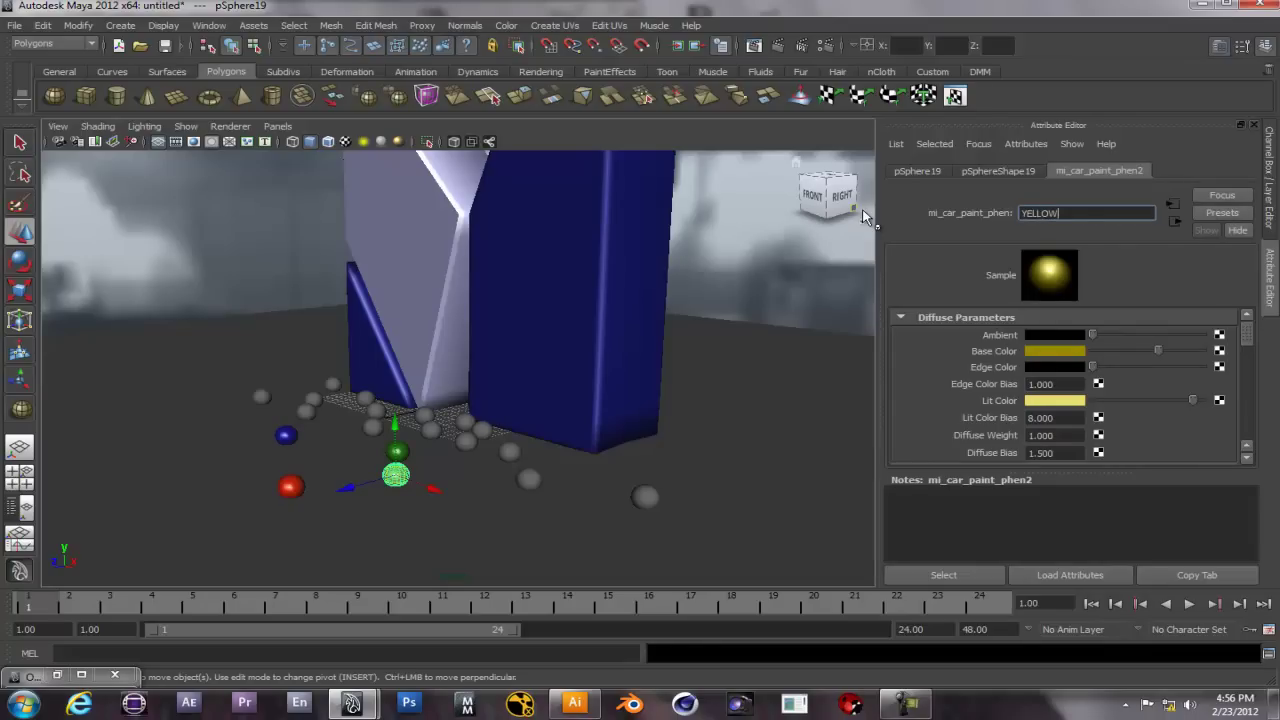
- Rename the green sphere's material GREEN and the blue sphere's material BLUE
{"action": "left_click", "coordinate": [399, 451]}
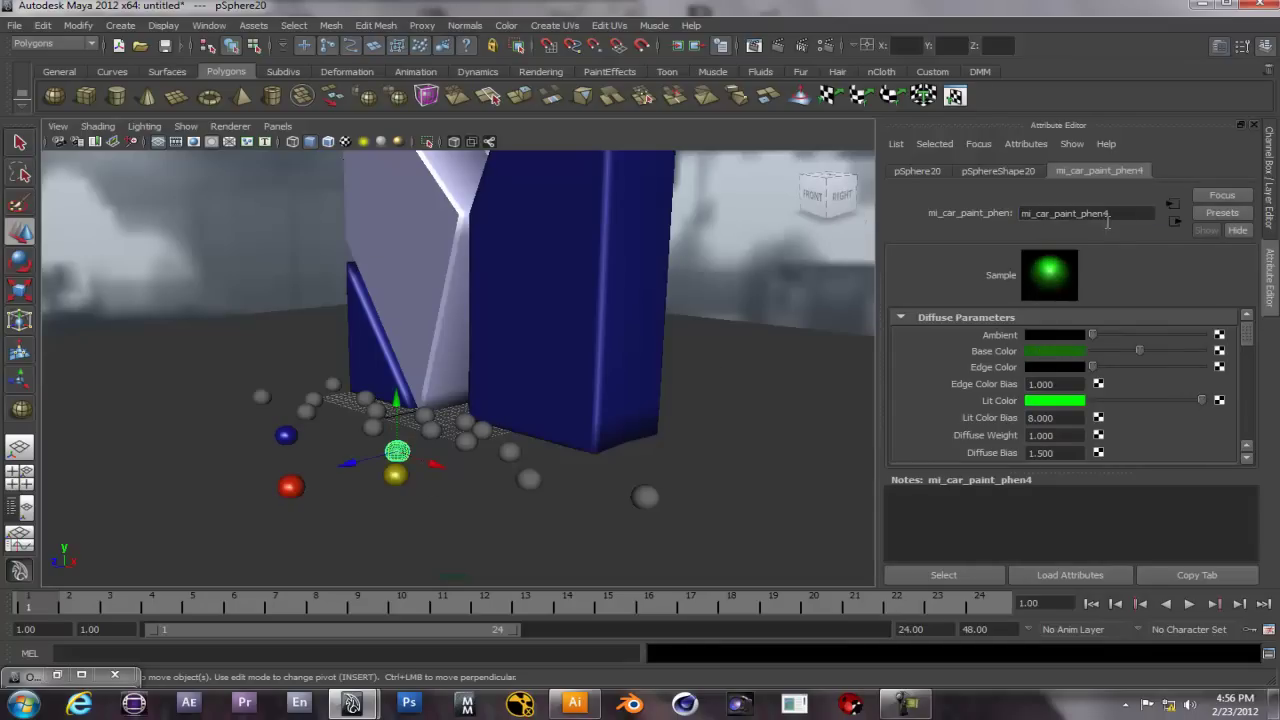
{"action": "left_click_drag", "start_coordinate": [1114, 213], "coordinate": [926, 212]}
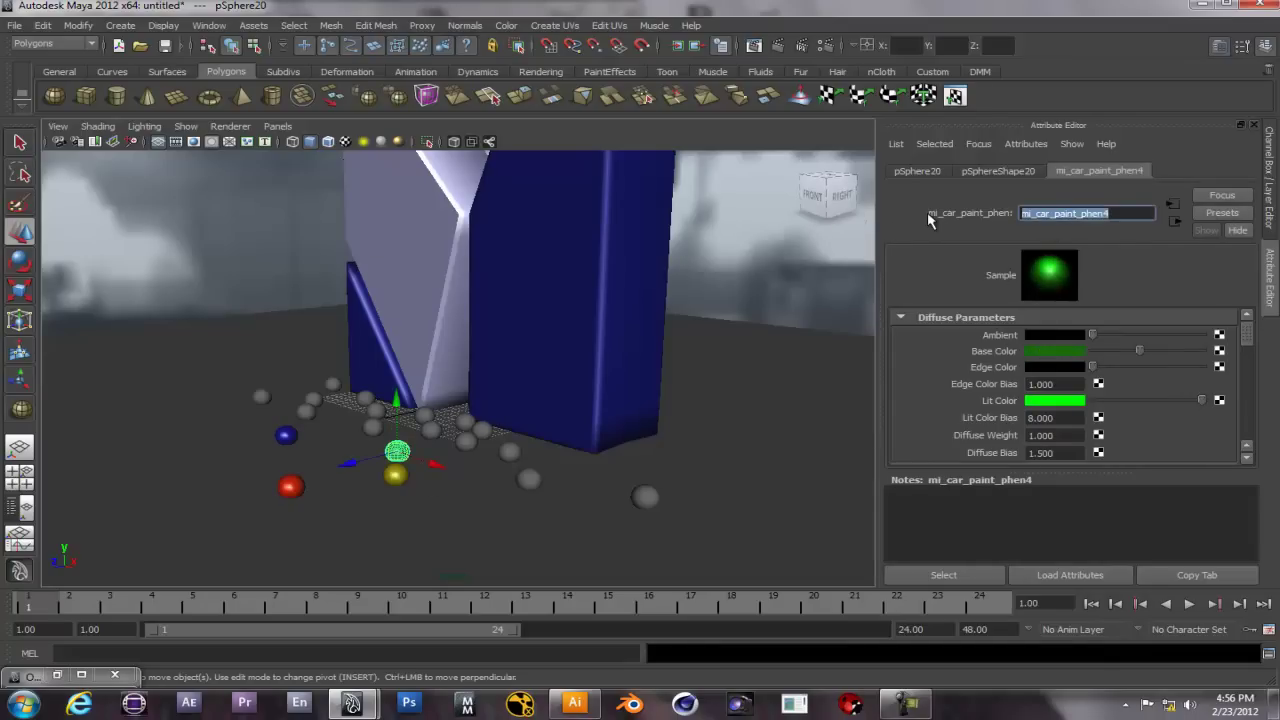
{"action": "type", "text": "GRR"}
{"action": "key", "text": "BackSpace"}
{"action": "type", "text": "EEN"}
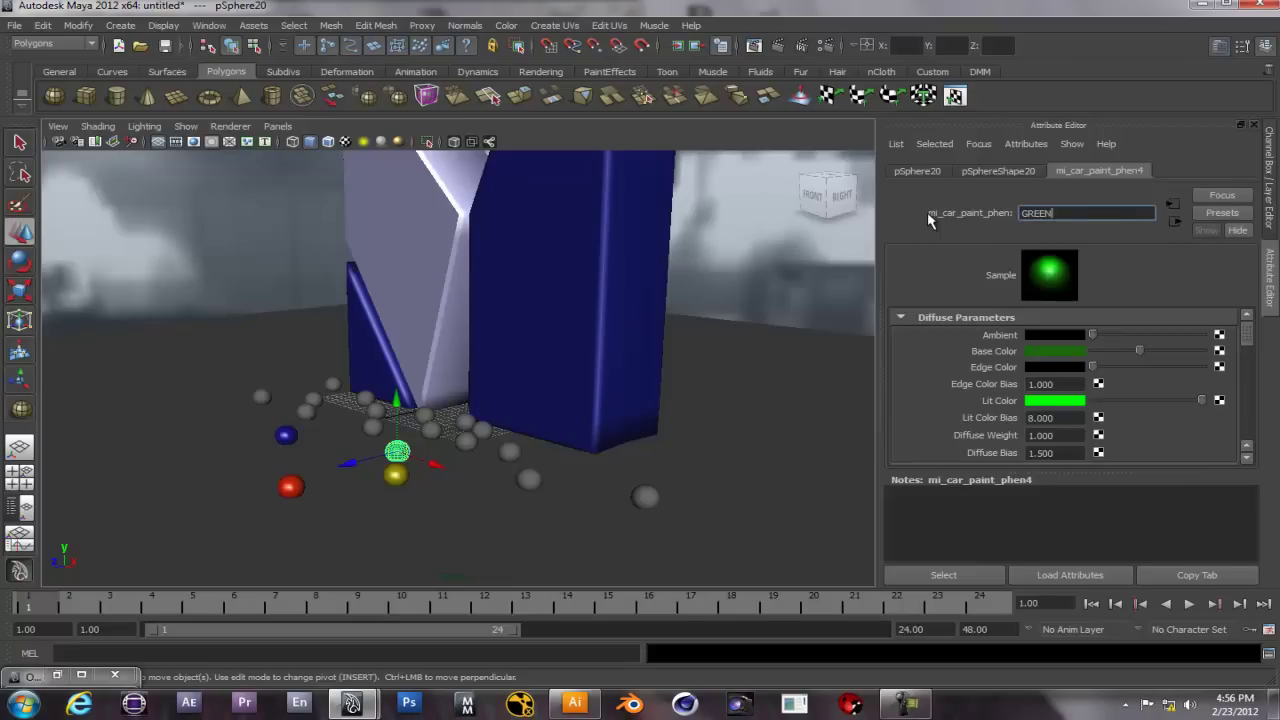
{"action": "left_click", "coordinate": [286, 435]}
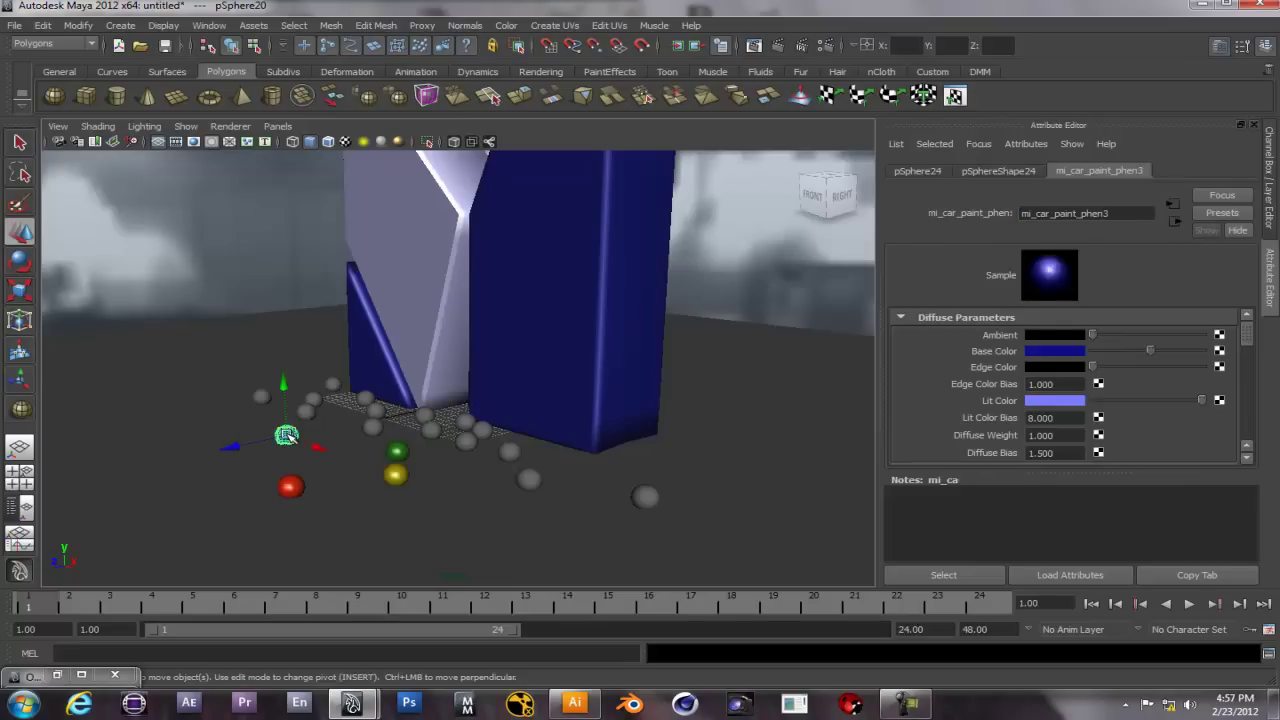
{"action": "left_click_drag", "start_coordinate": [1110, 213], "coordinate": [993, 205]}
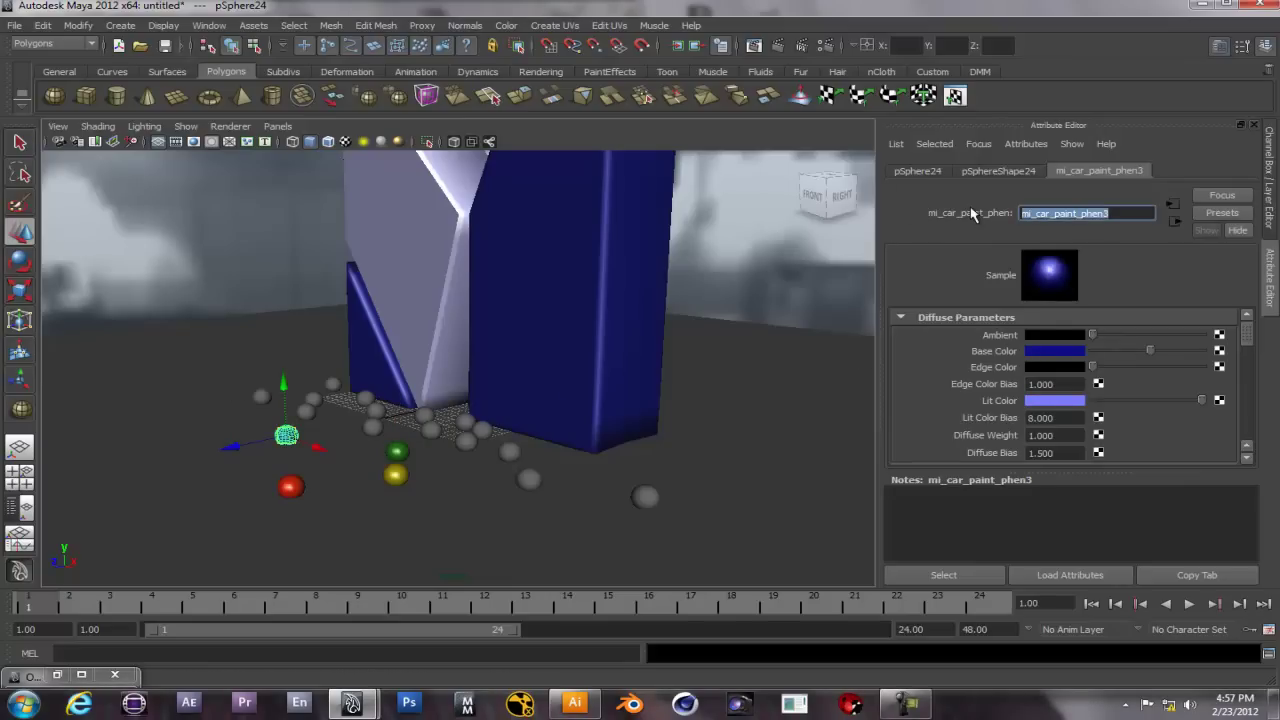
{"action": "type", "text": "BLUE"}
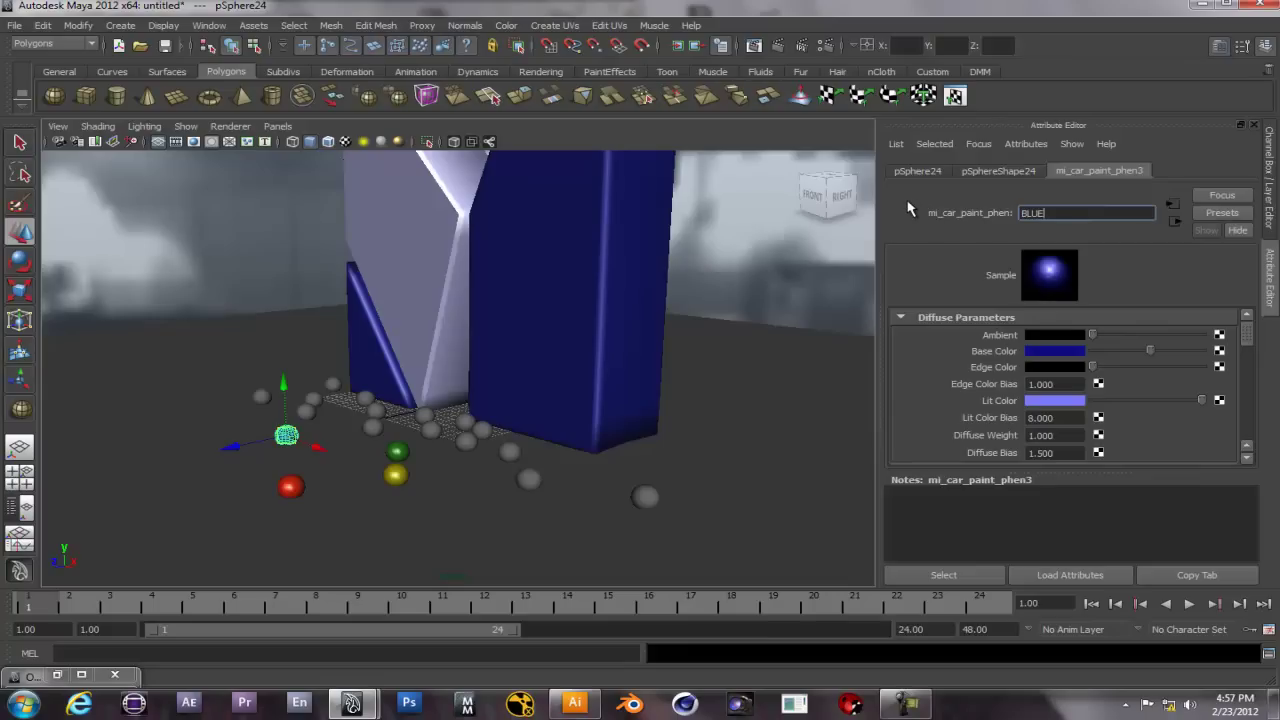
{"action": "left_click", "coordinate": [454, 495]}
{"action": "left_click", "coordinate": [800, 214]}
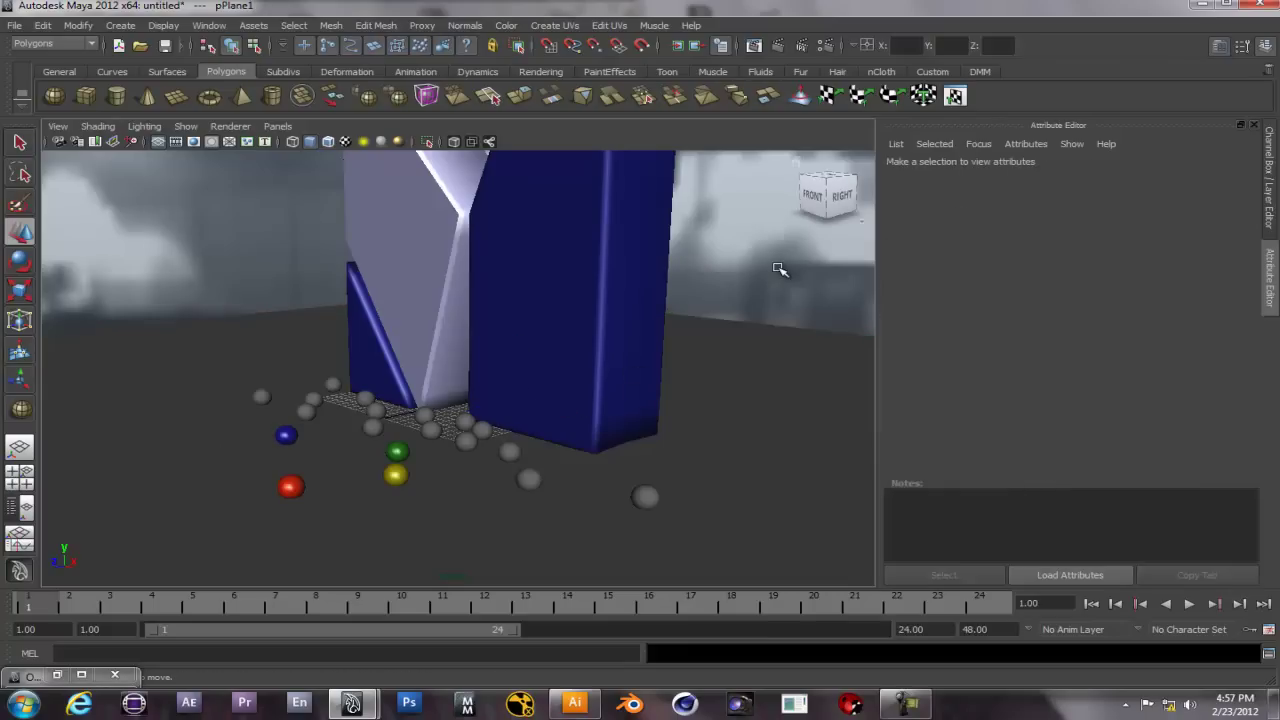
- Assign RED, BLUE, BLUE and YELLOW car-paint materials to four grey spheres
{"action": "left_click", "coordinate": [378, 410]}
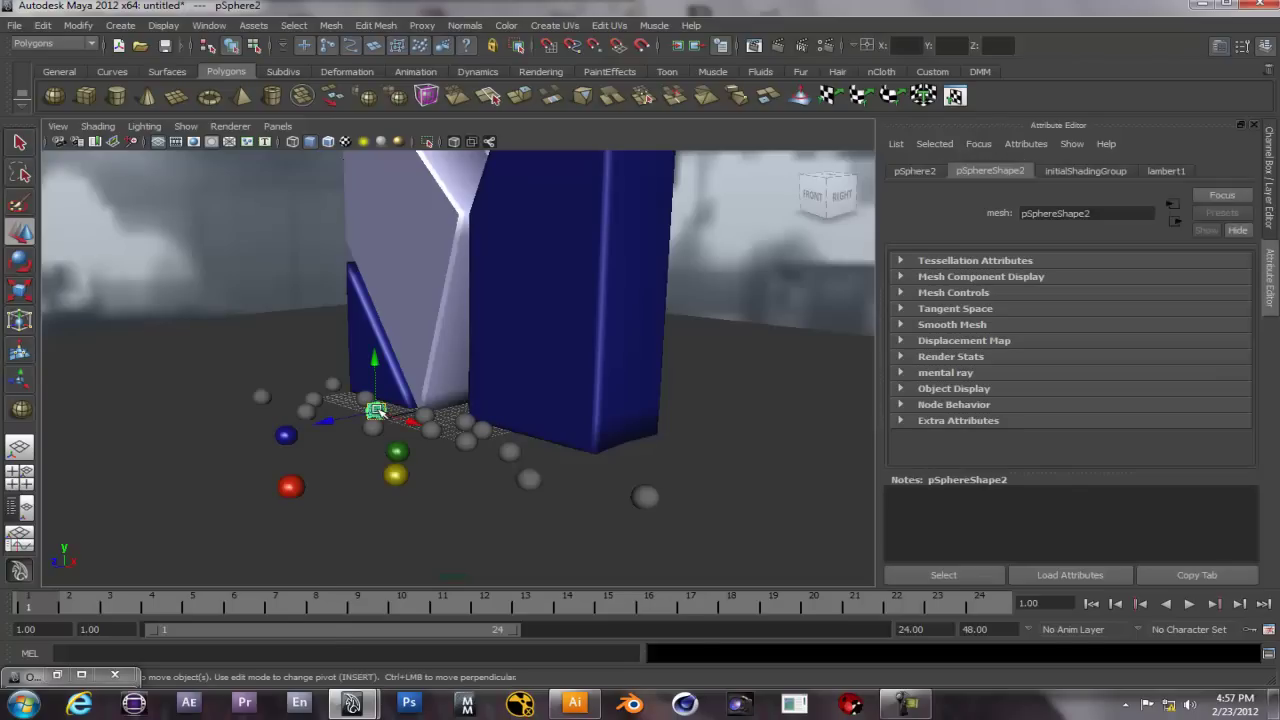
{"action": "right_click", "coordinate": [377, 410]}
{"action": "mouse_move", "coordinate": [408, 671]}
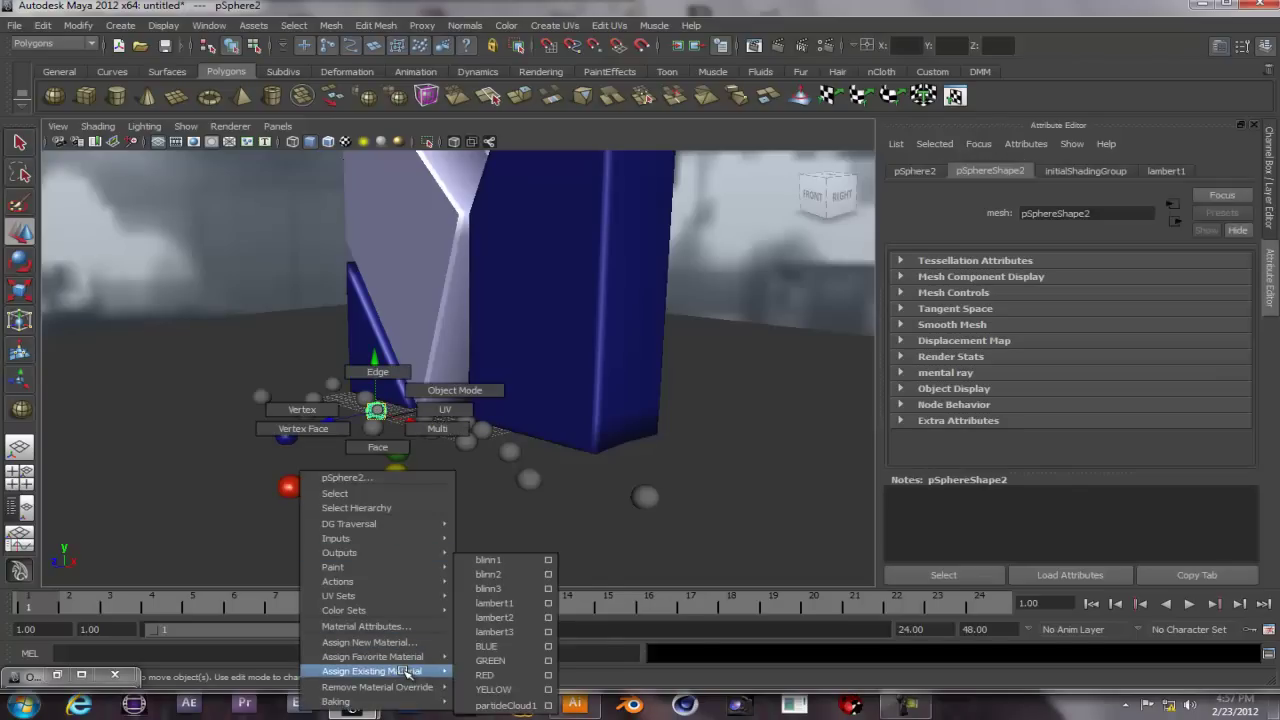
{"action": "left_click", "coordinate": [490, 674]}
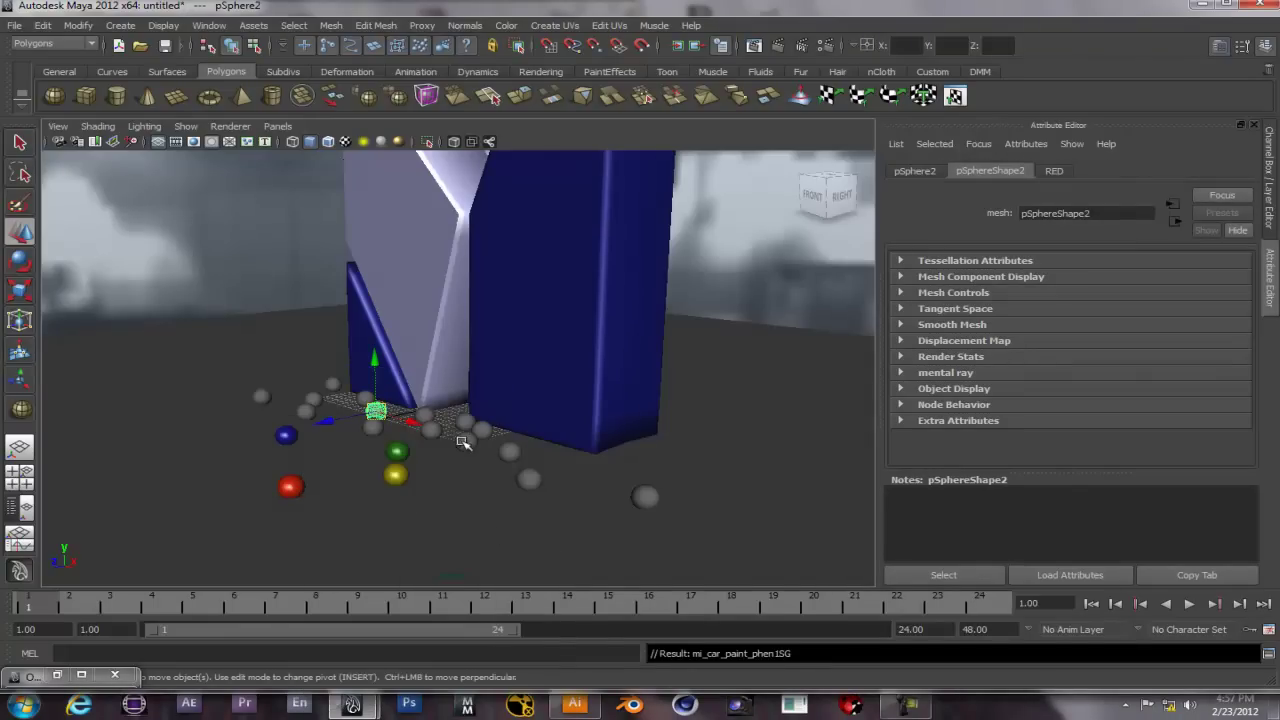
{"action": "left_click", "coordinate": [512, 450]}
{"action": "right_click", "coordinate": [512, 450]}
{"action": "mouse_move", "coordinate": [560, 675]}
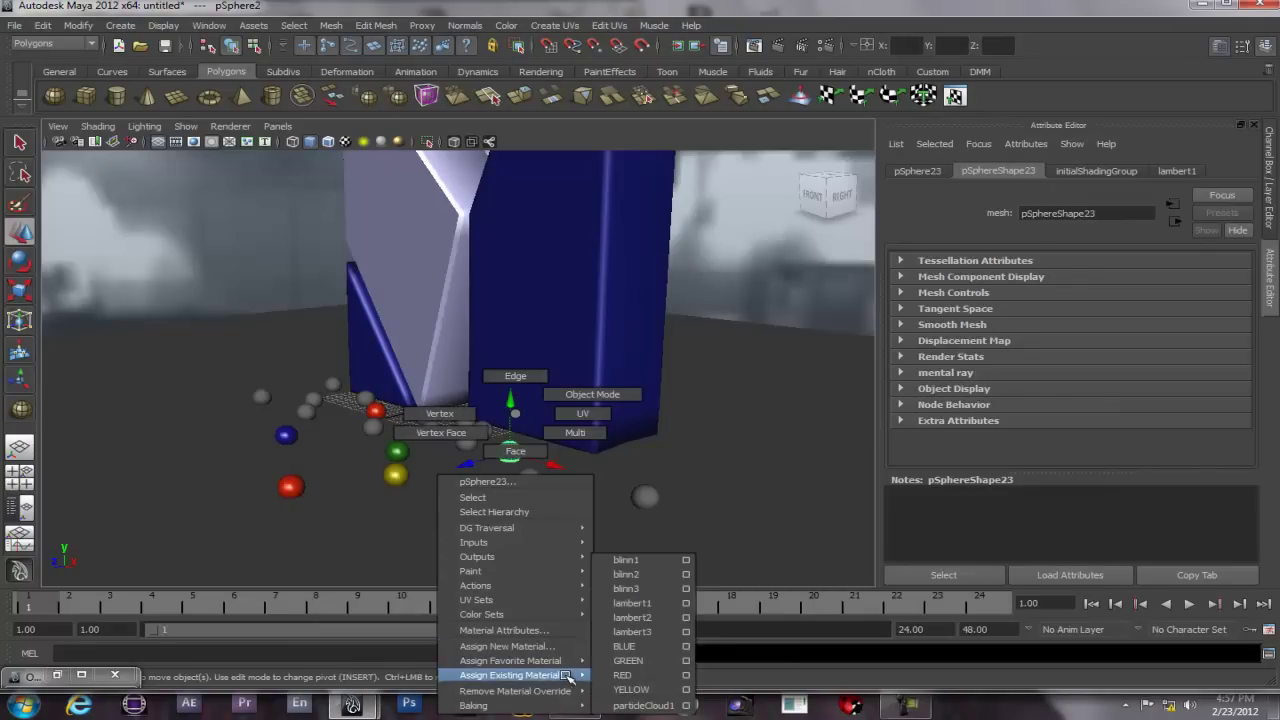
{"action": "left_click", "coordinate": [628, 647]}
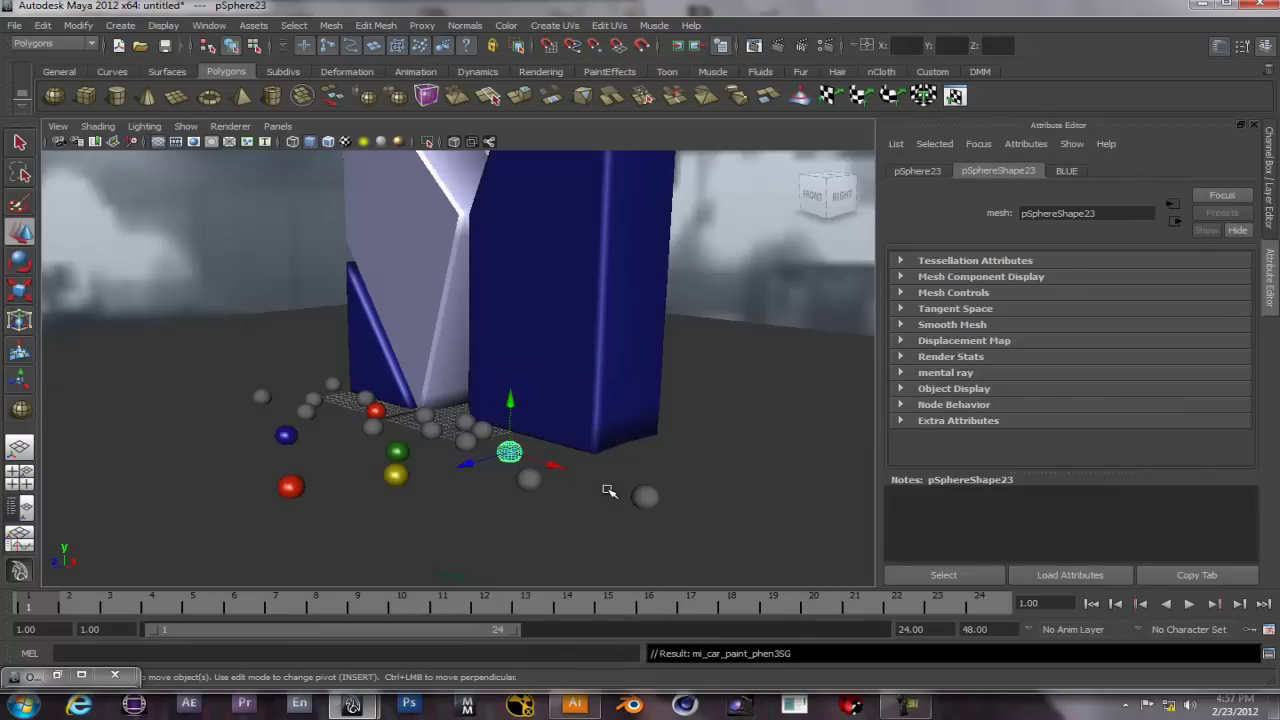
{"action": "right_click", "coordinate": [651, 497]}
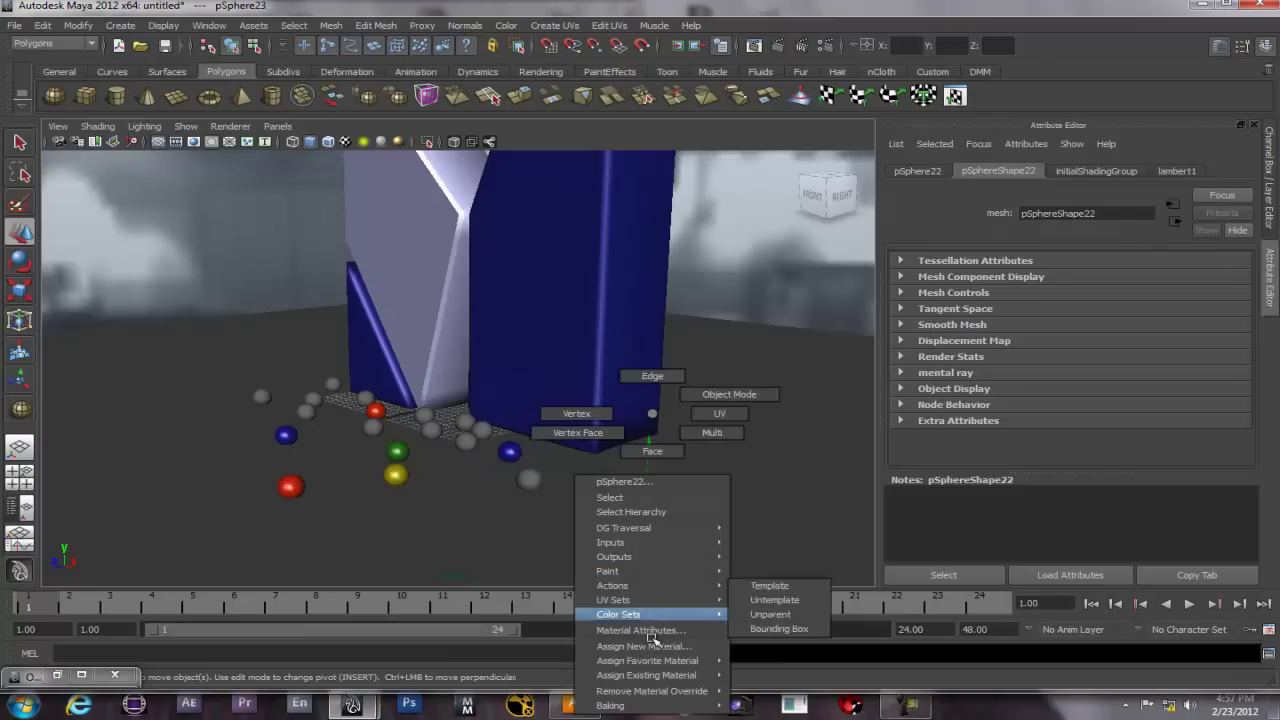
{"action": "mouse_move", "coordinate": [670, 676]}
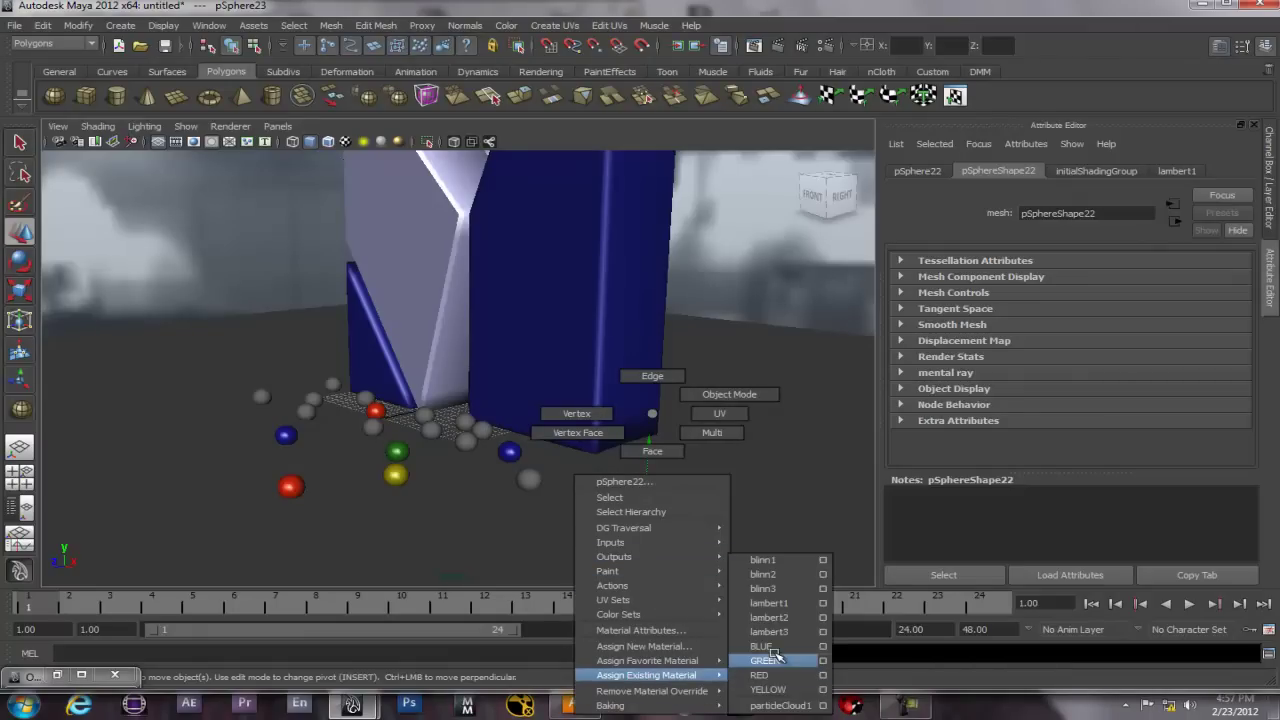
{"action": "left_click", "coordinate": [765, 646]}
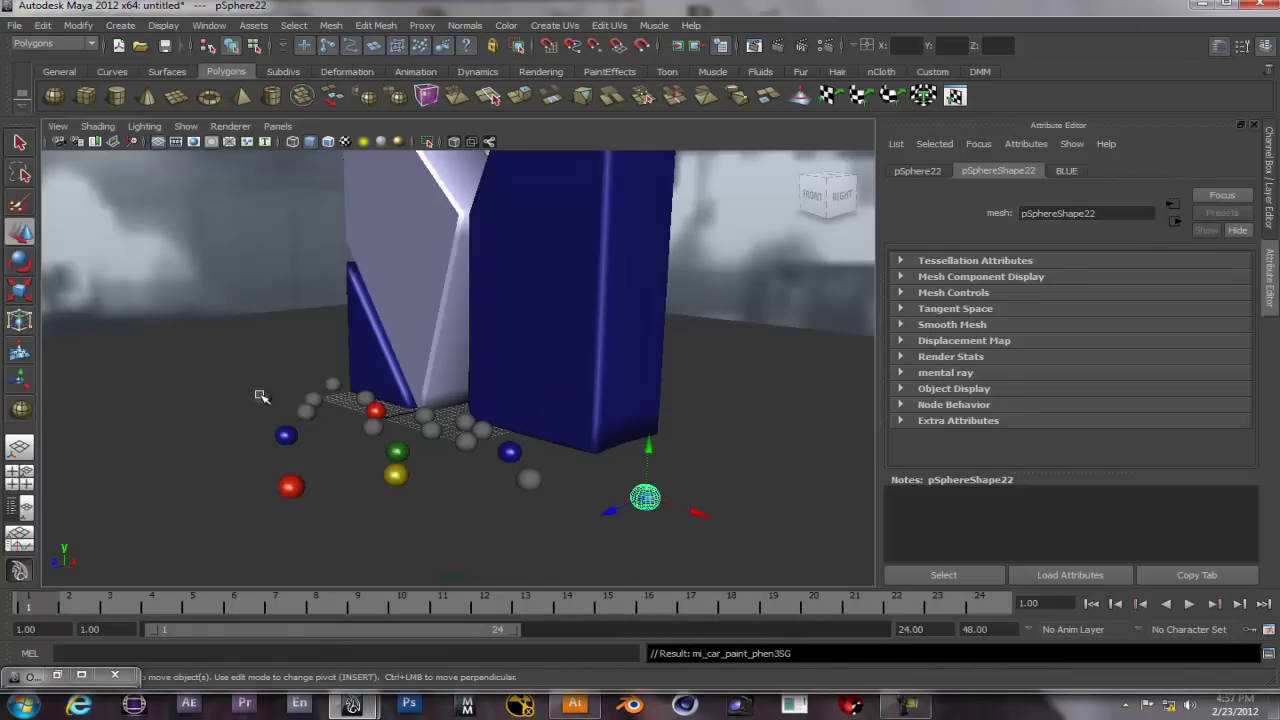
{"action": "right_click", "coordinate": [261, 397]}
{"action": "mouse_move", "coordinate": [262, 656]}
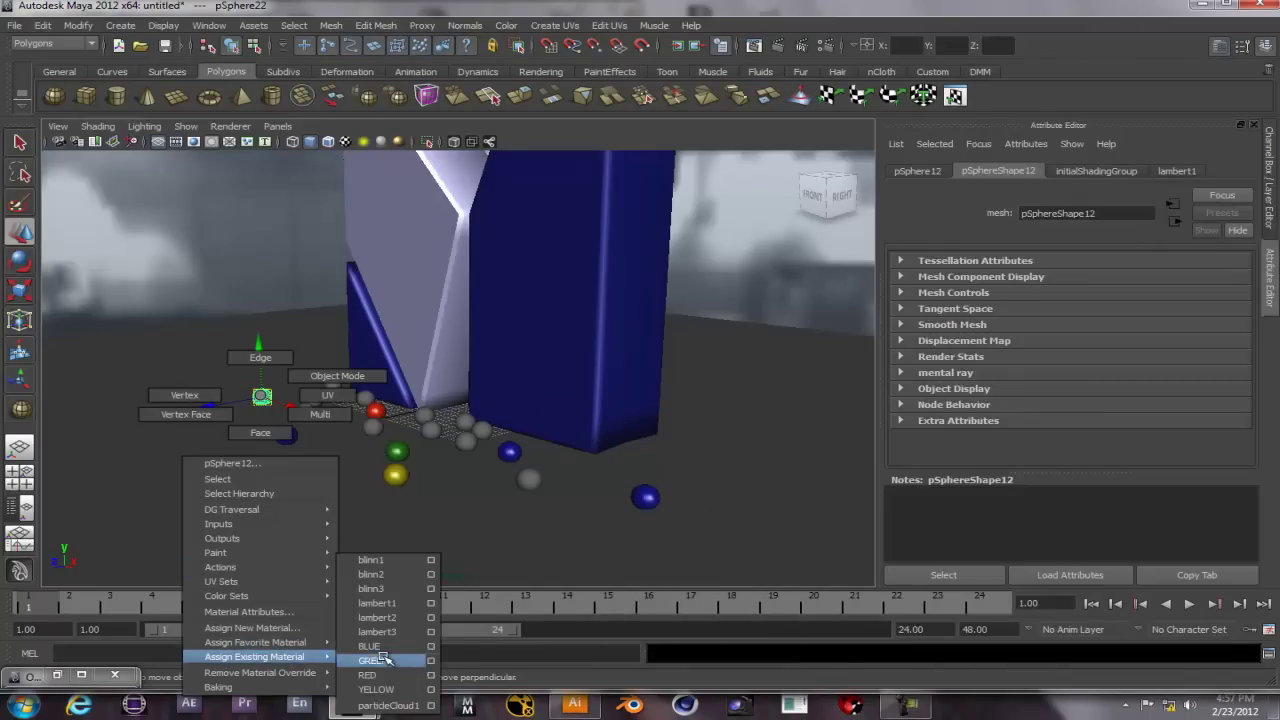
{"action": "left_click", "coordinate": [378, 689]}
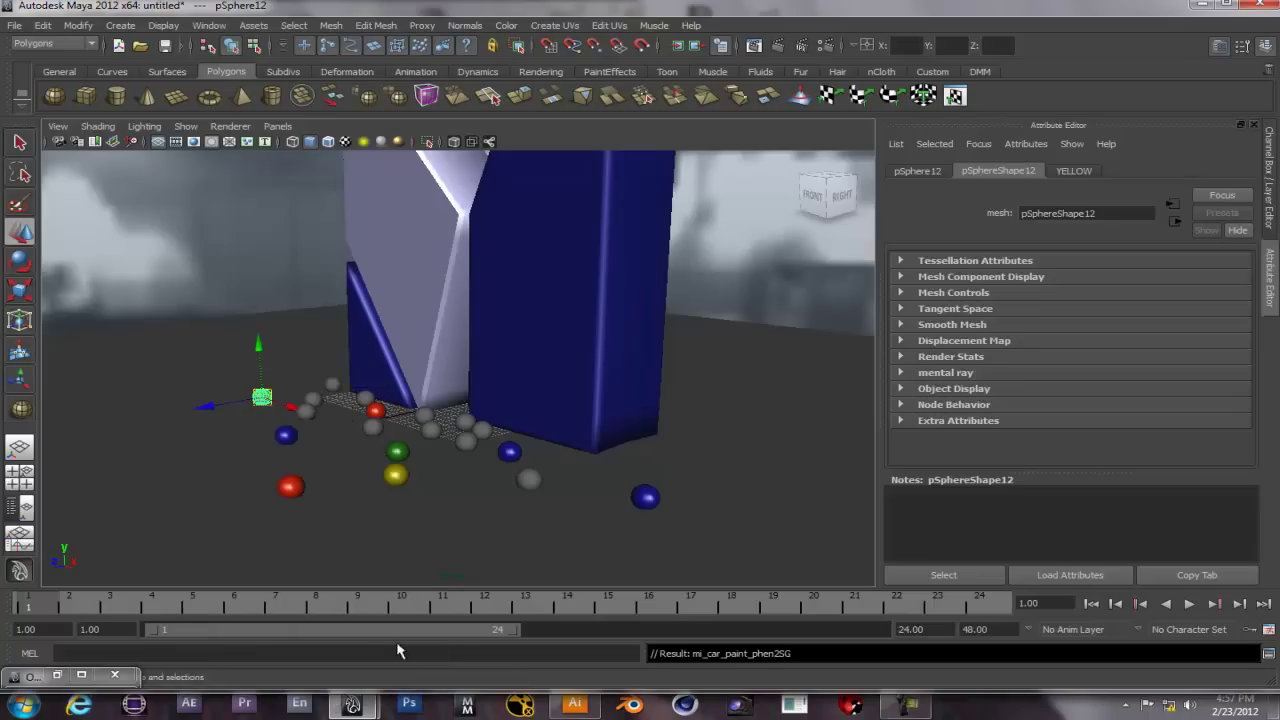
- Give three more grey spheres the YELLOW, RED and RED materials
{"action": "right_click", "coordinate": [426, 415]}
{"action": "mouse_move", "coordinate": [437, 660]}
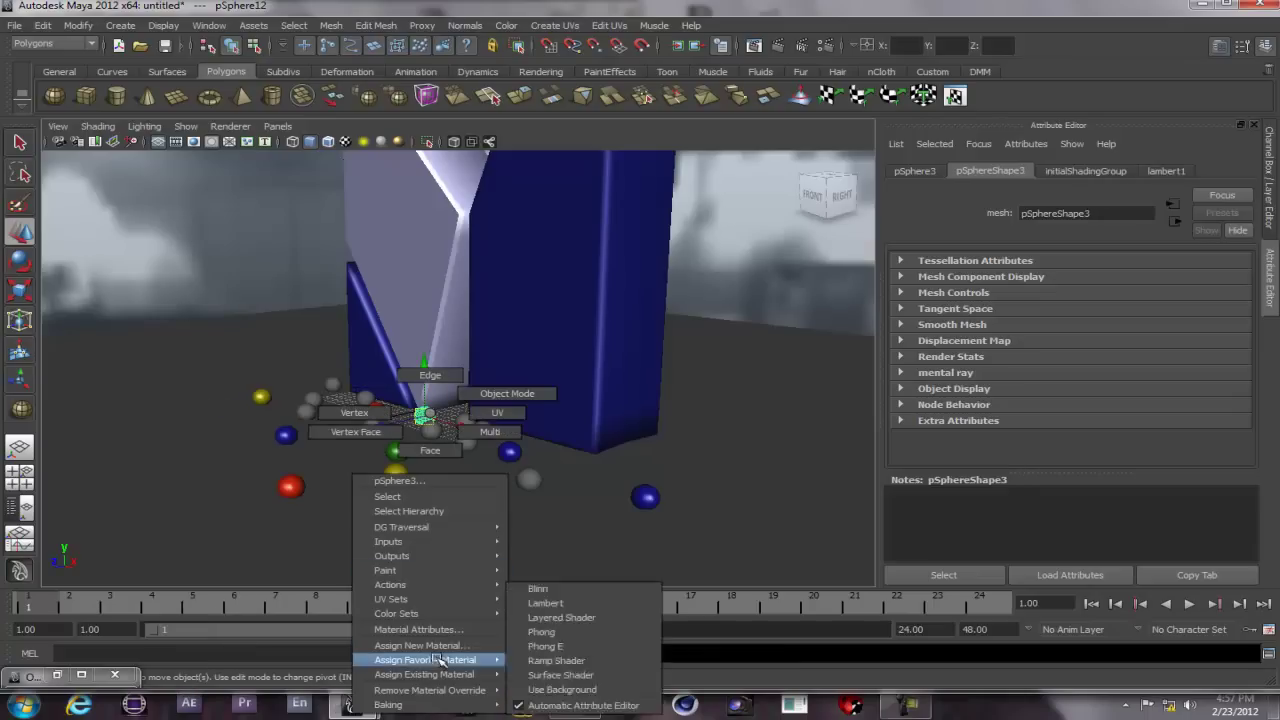
{"action": "left_click", "coordinate": [556, 689]}
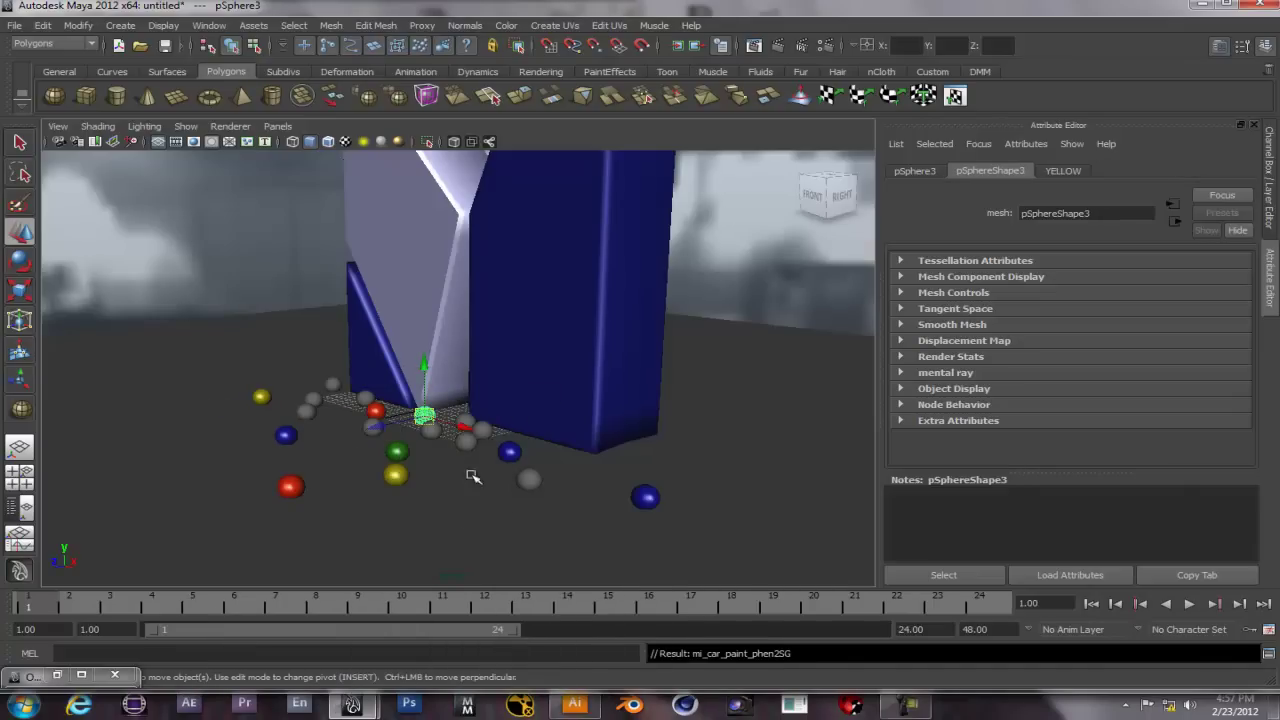
{"action": "left_click", "coordinate": [333, 384]}
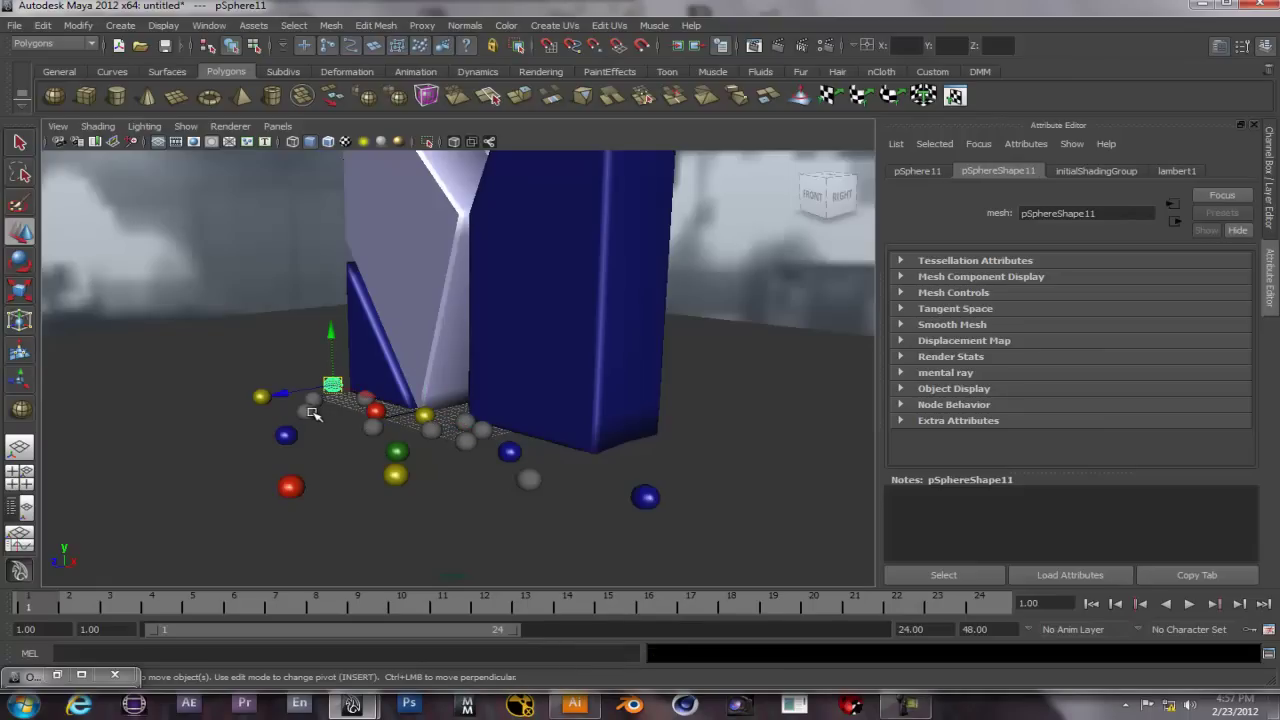
{"action": "right_click", "coordinate": [366, 398]}
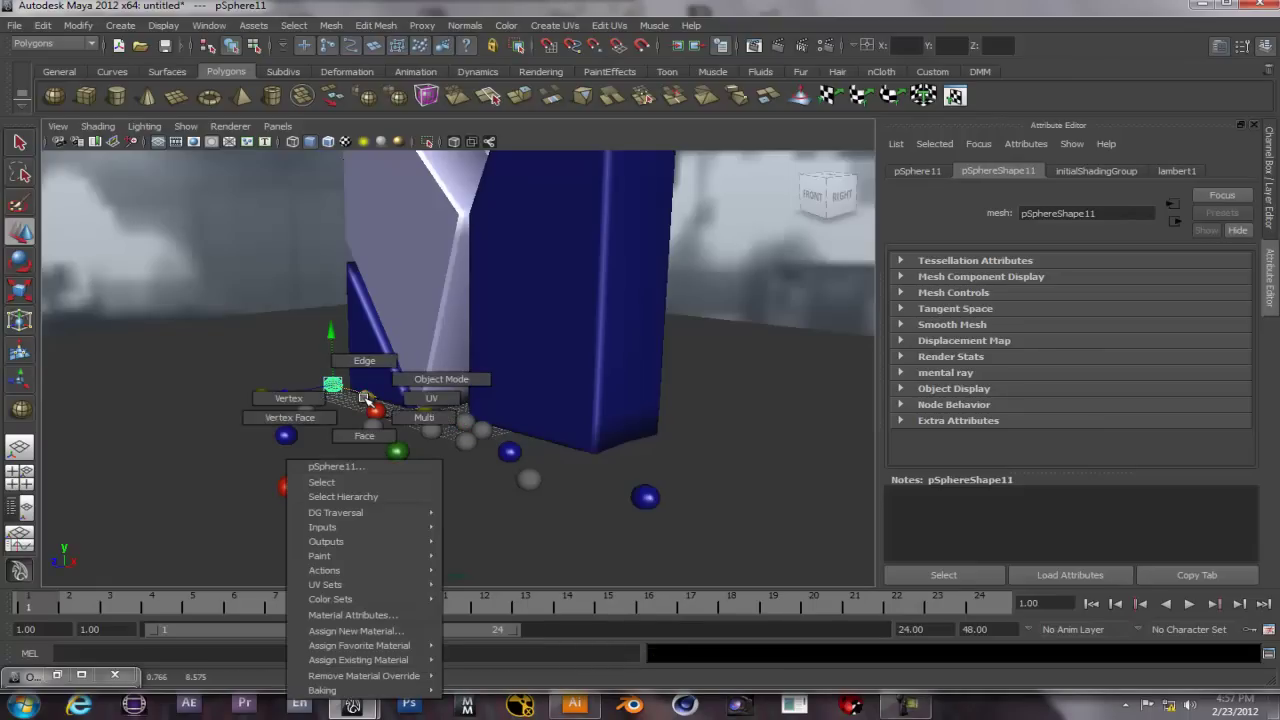
{"action": "mouse_move", "coordinate": [370, 660]}
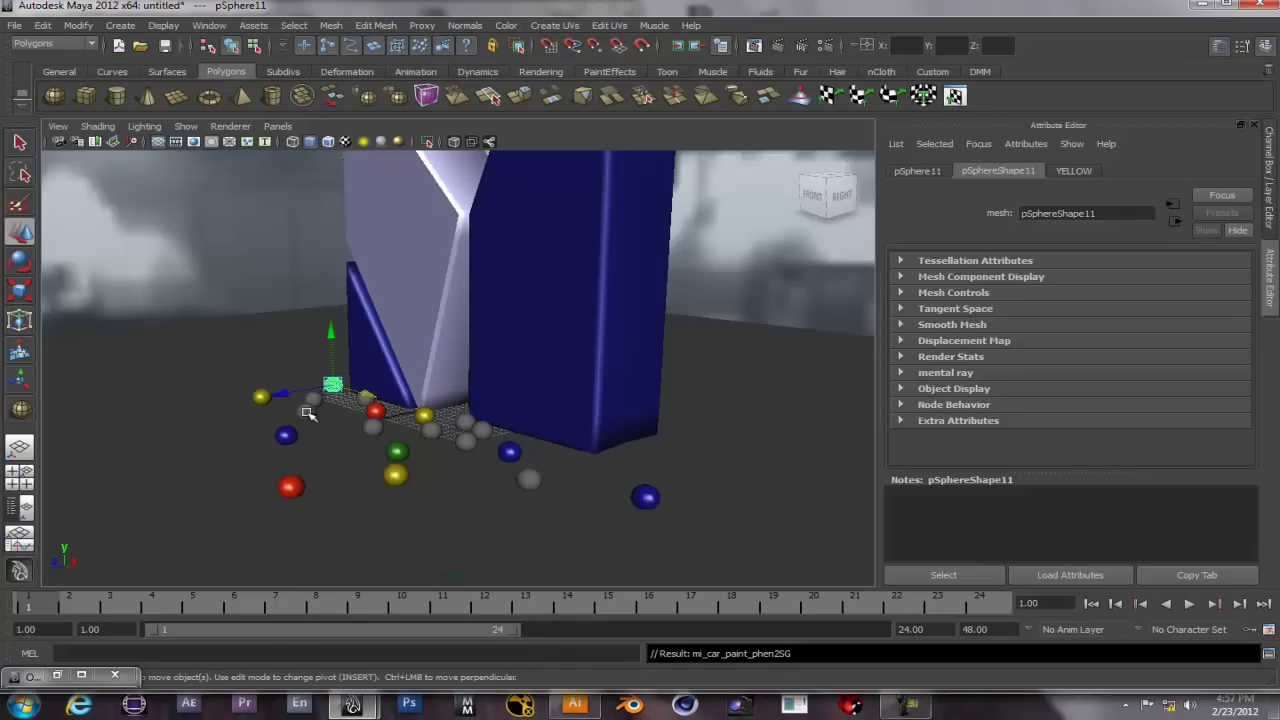
{"action": "left_click", "coordinate": [531, 483]}
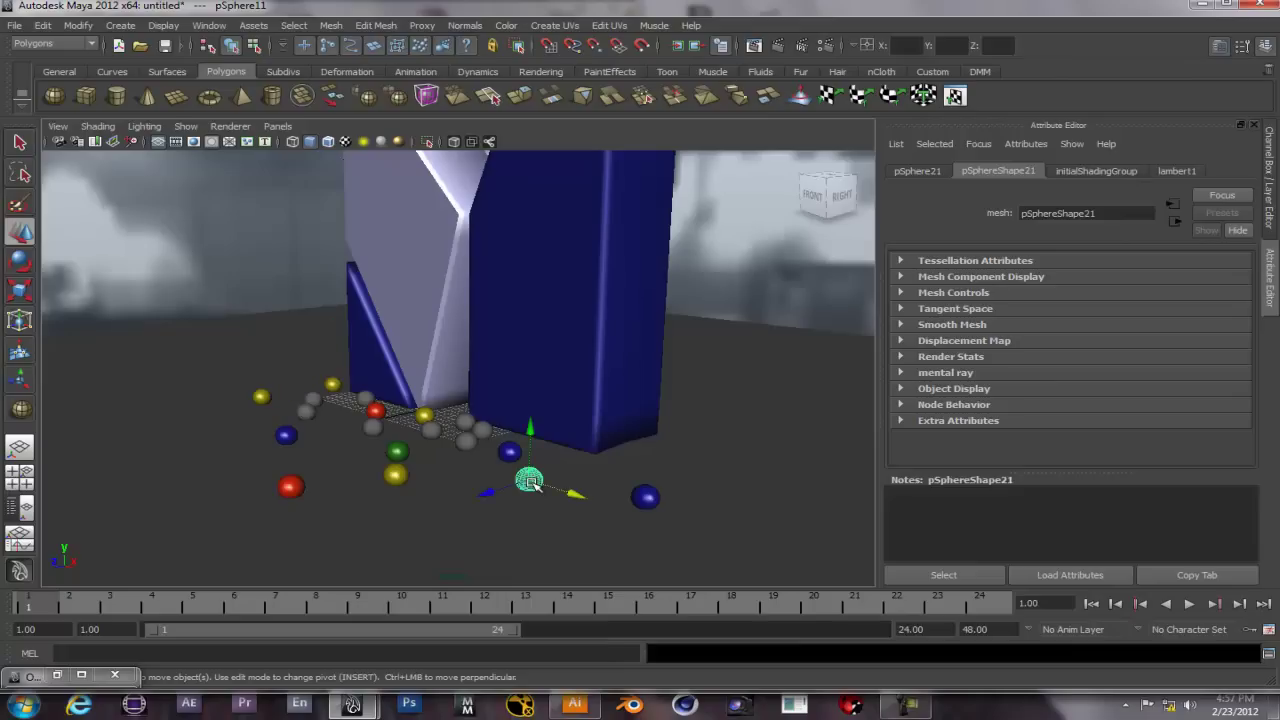
{"action": "right_click", "coordinate": [531, 484]}
{"action": "mouse_move", "coordinate": [562, 680]}
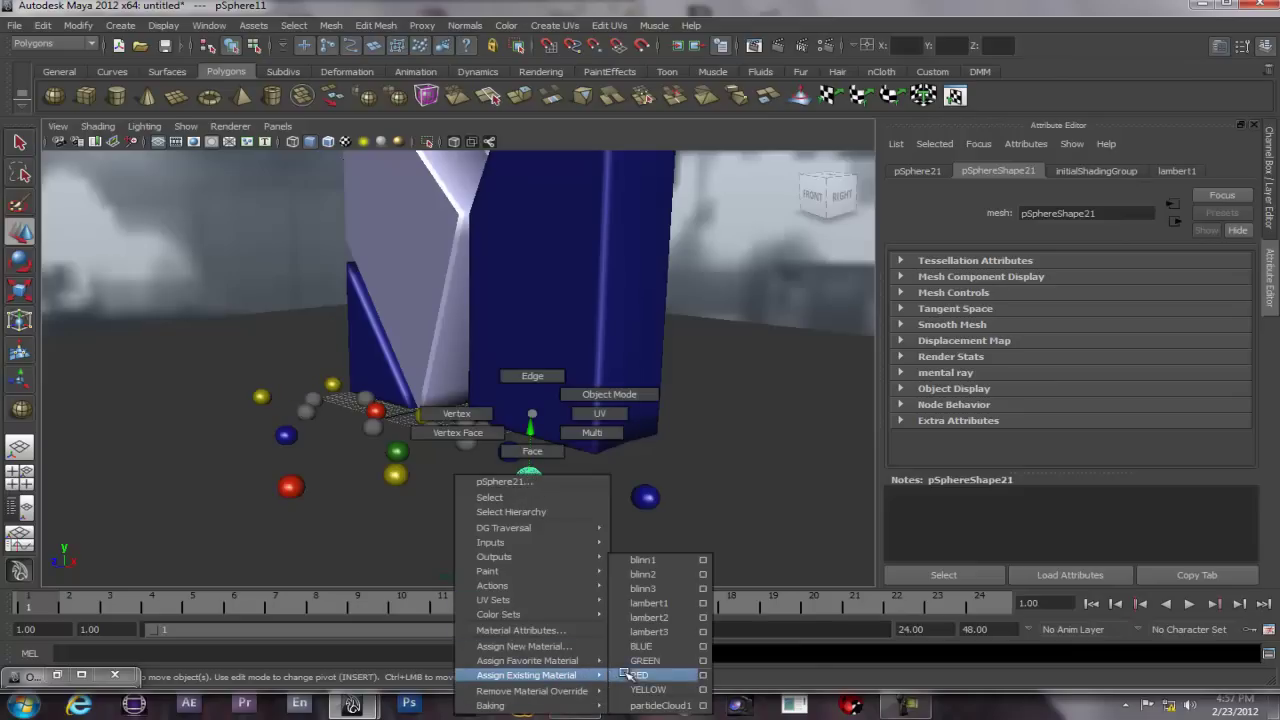
{"action": "left_click", "coordinate": [665, 675]}
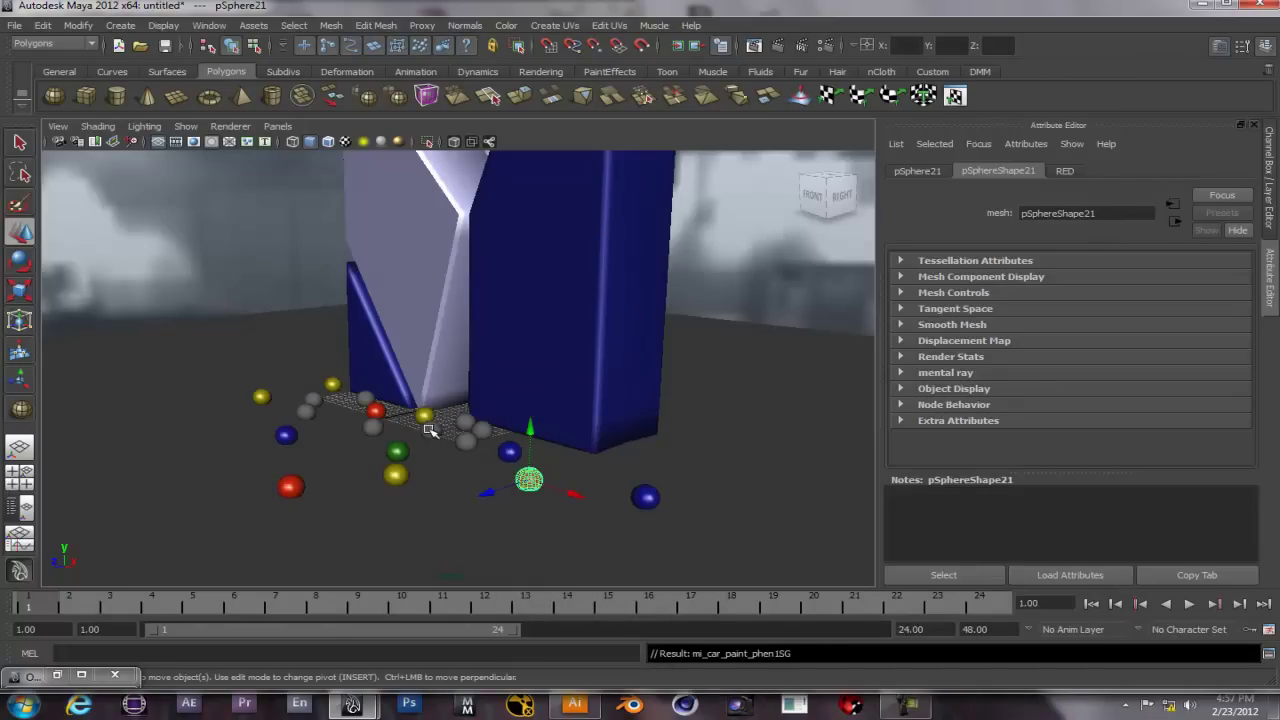
{"action": "left_click", "coordinate": [429, 430]}
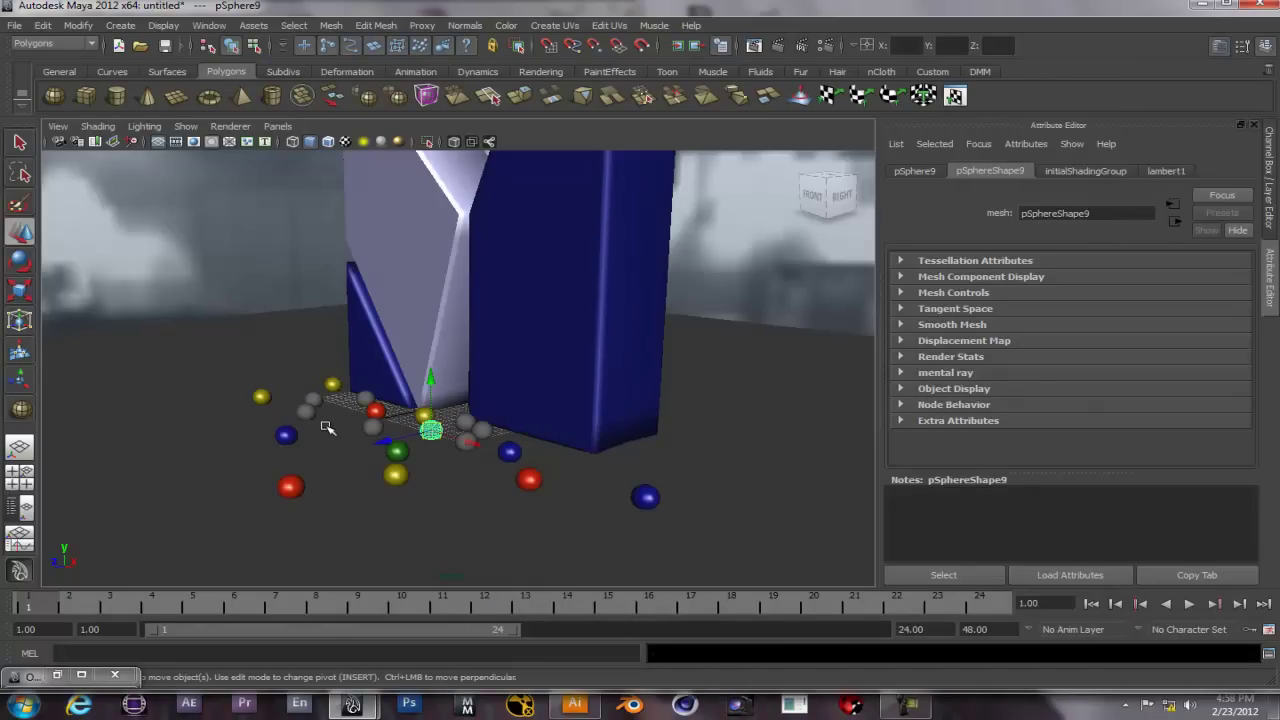
{"action": "left_click", "coordinate": [464, 420]}
{"action": "right_click", "coordinate": [464, 420]}
{"action": "mouse_move", "coordinate": [487, 674]}
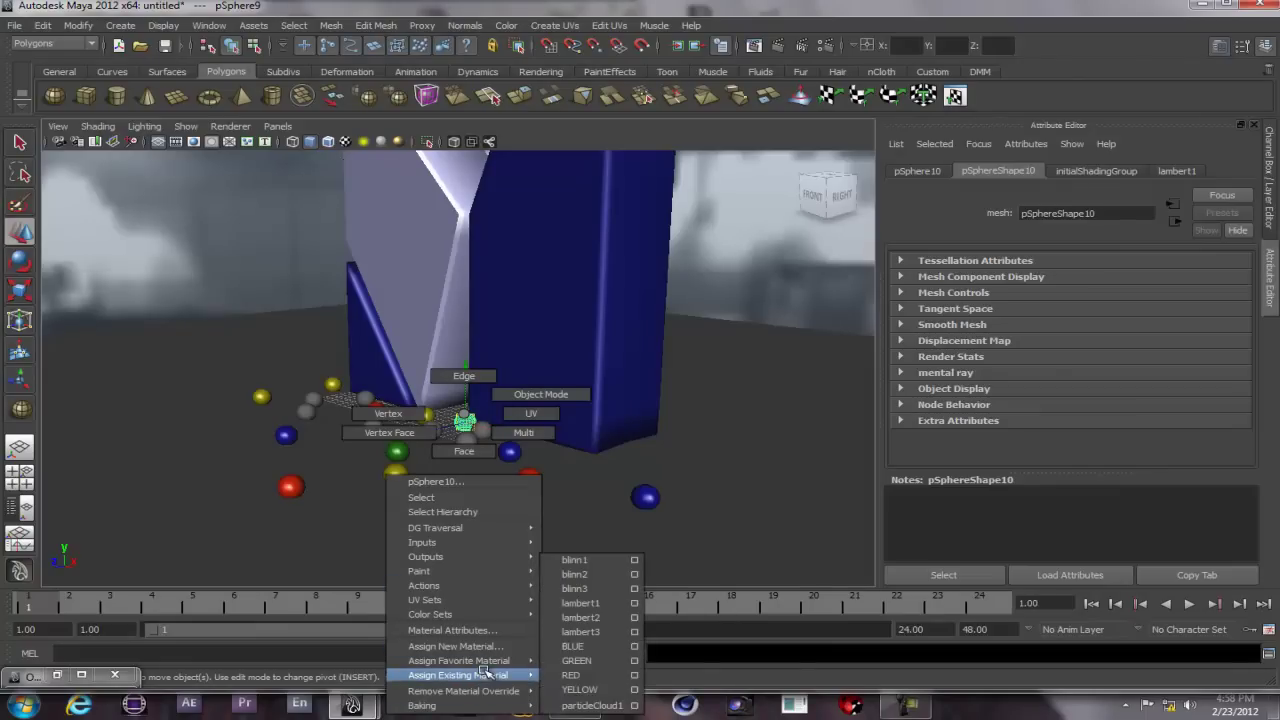
{"action": "left_click", "coordinate": [574, 675]}
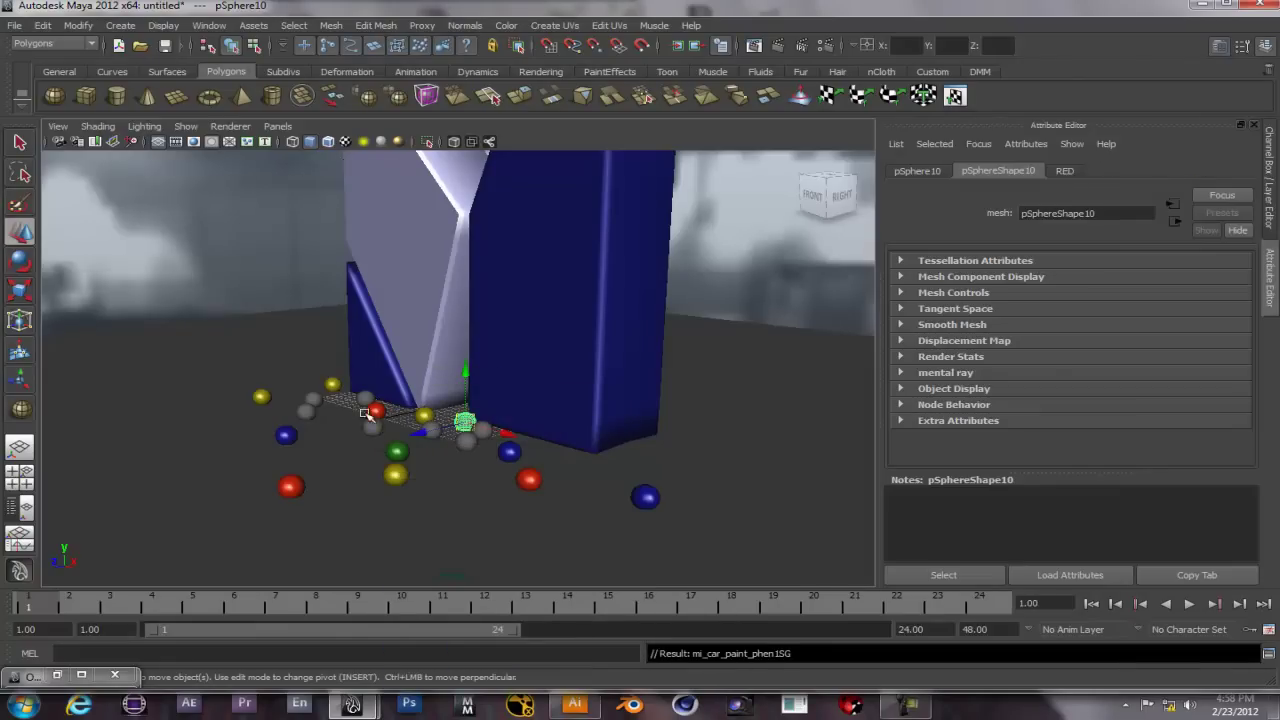
- Assign GREEN, GREEN and BLUE materials to three more grey spheres
{"action": "left_click", "coordinate": [313, 398]}
{"action": "right_click", "coordinate": [313, 398]}
{"action": "mouse_move", "coordinate": [326, 658]}
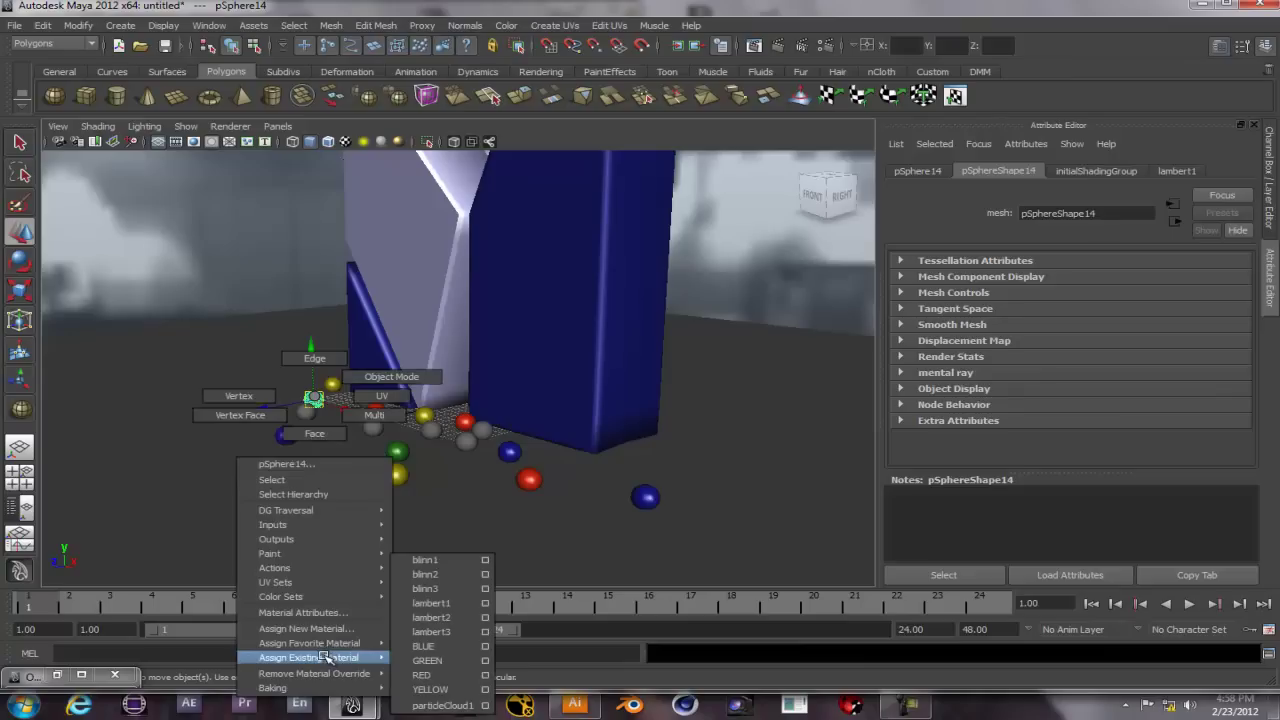
{"action": "left_click", "coordinate": [427, 660]}
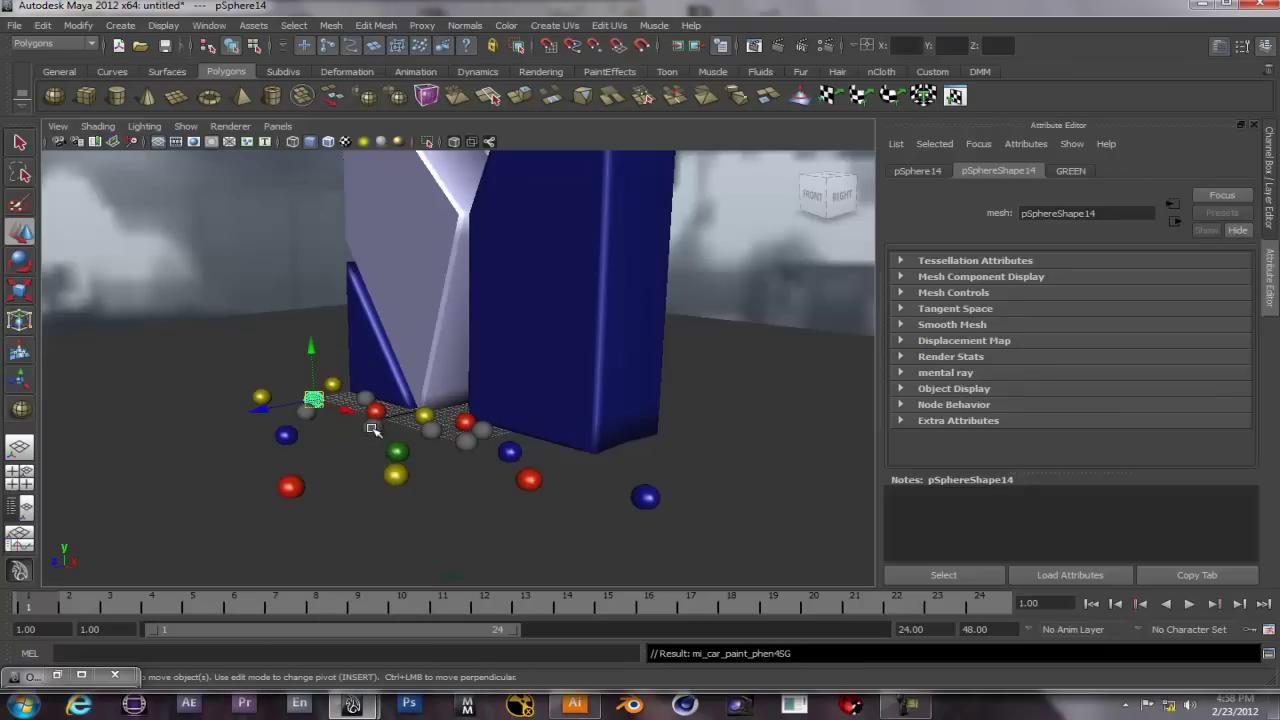
{"action": "left_click", "coordinate": [484, 430]}
{"action": "right_click", "coordinate": [484, 430]}
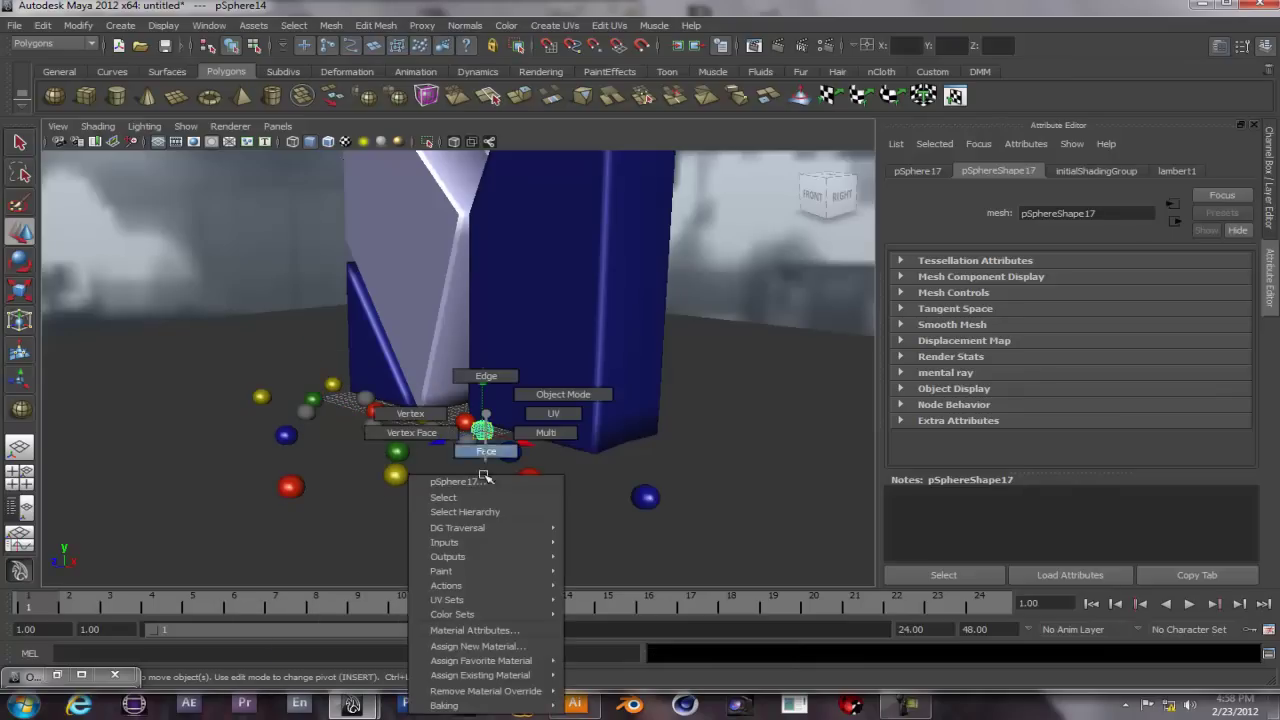
{"action": "mouse_move", "coordinate": [472, 676]}
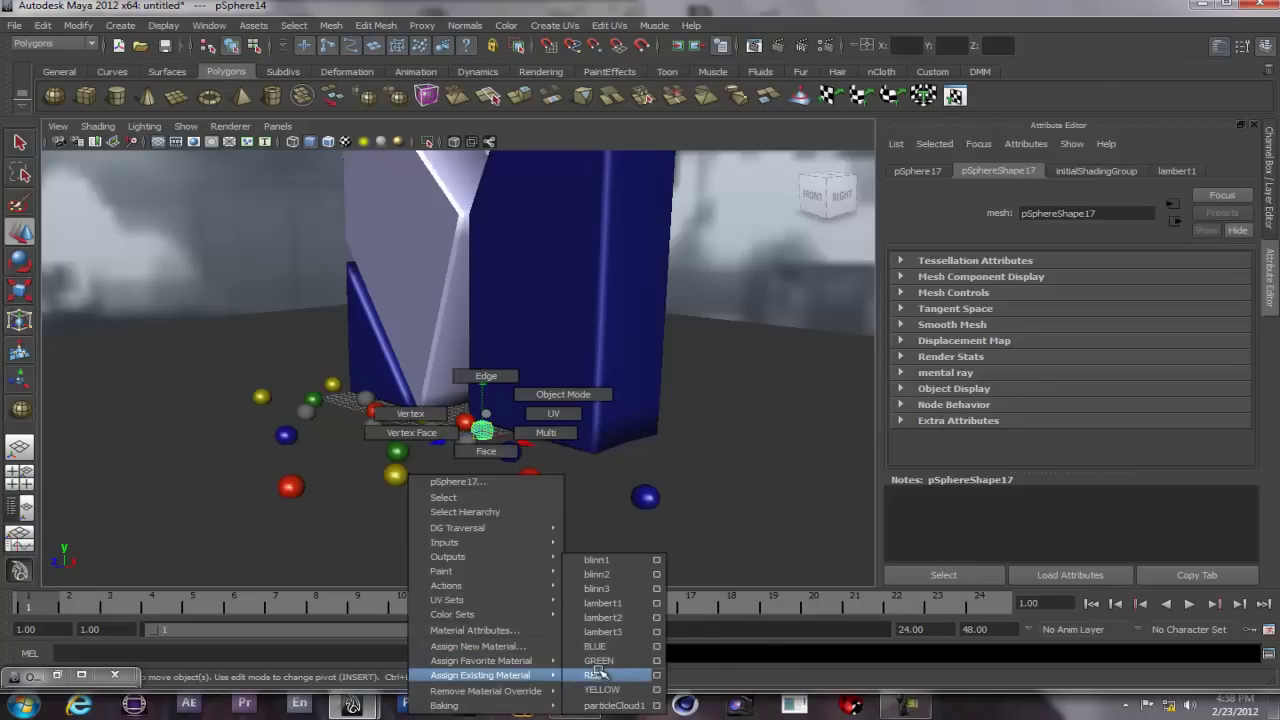
{"action": "left_click", "coordinate": [605, 657]}
{"action": "left_click", "coordinate": [371, 428]}
{"action": "right_click", "coordinate": [371, 428]}
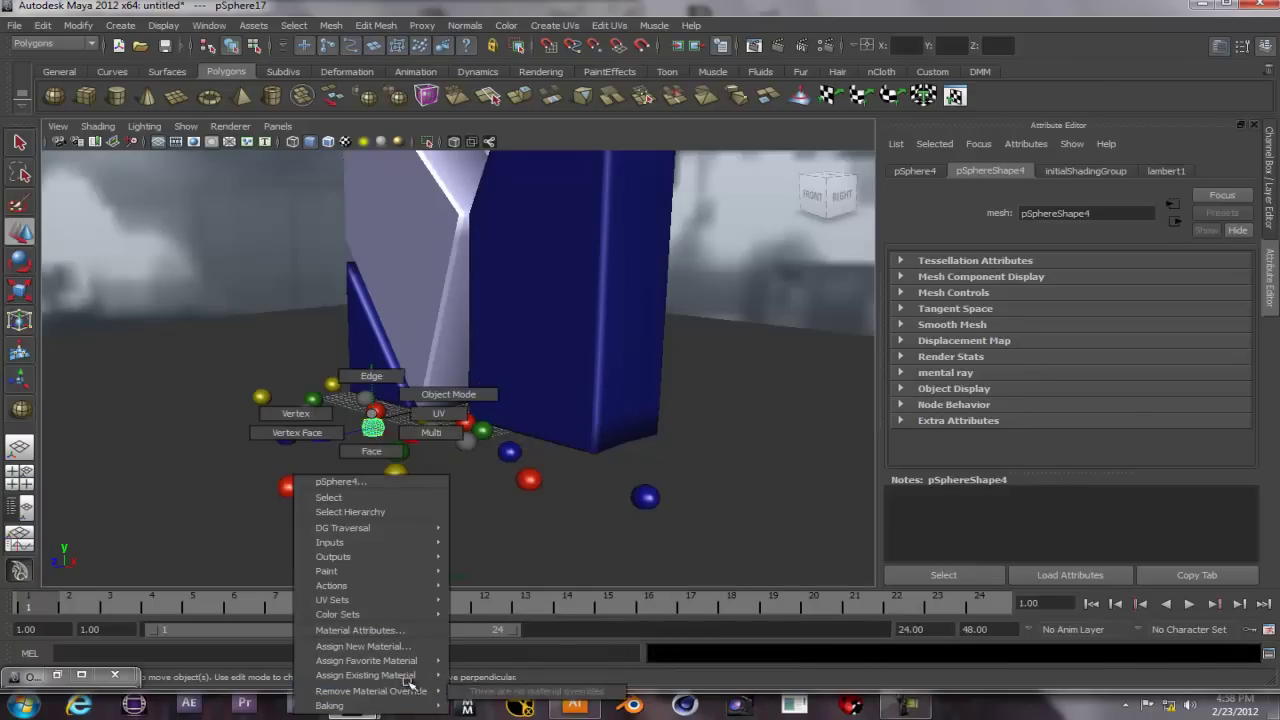
{"action": "mouse_move", "coordinate": [400, 676]}
{"action": "left_click", "coordinate": [485, 648]}
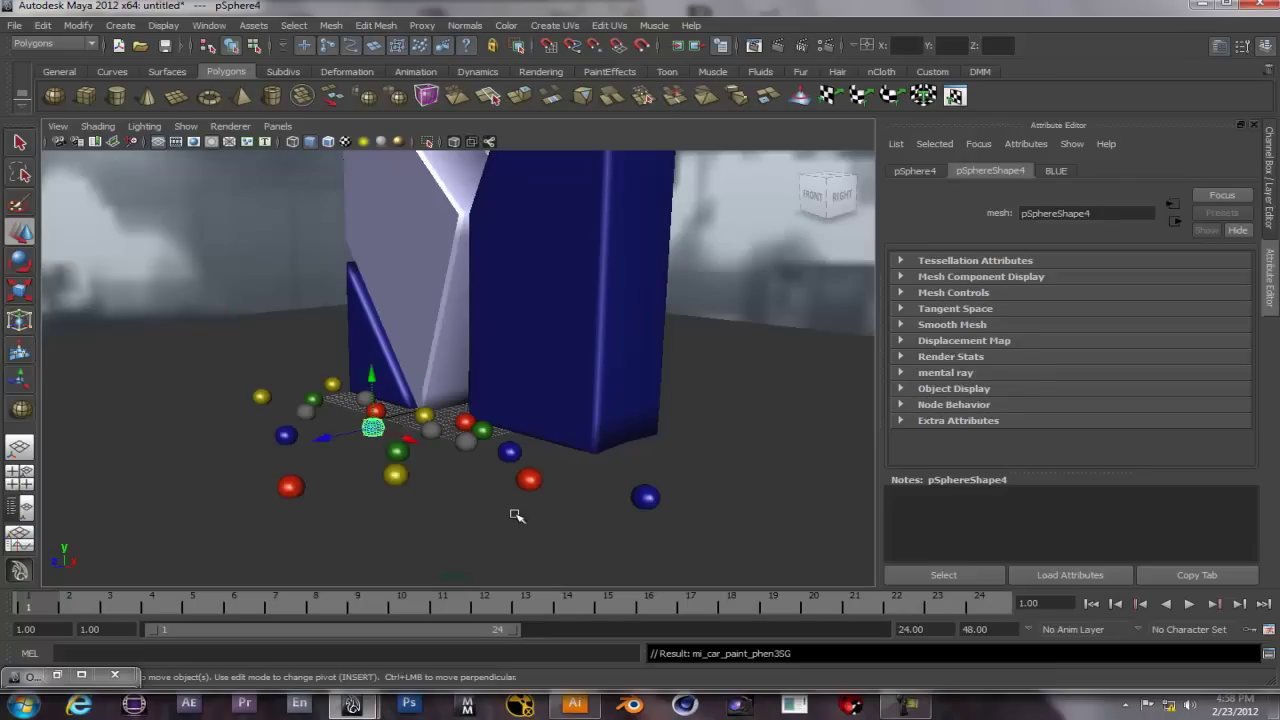
- Colour the last four grey spheres, including YELLOW and BLUE, ending with BLUE on pSphere1
{"action": "left_click", "coordinate": [467, 444]}
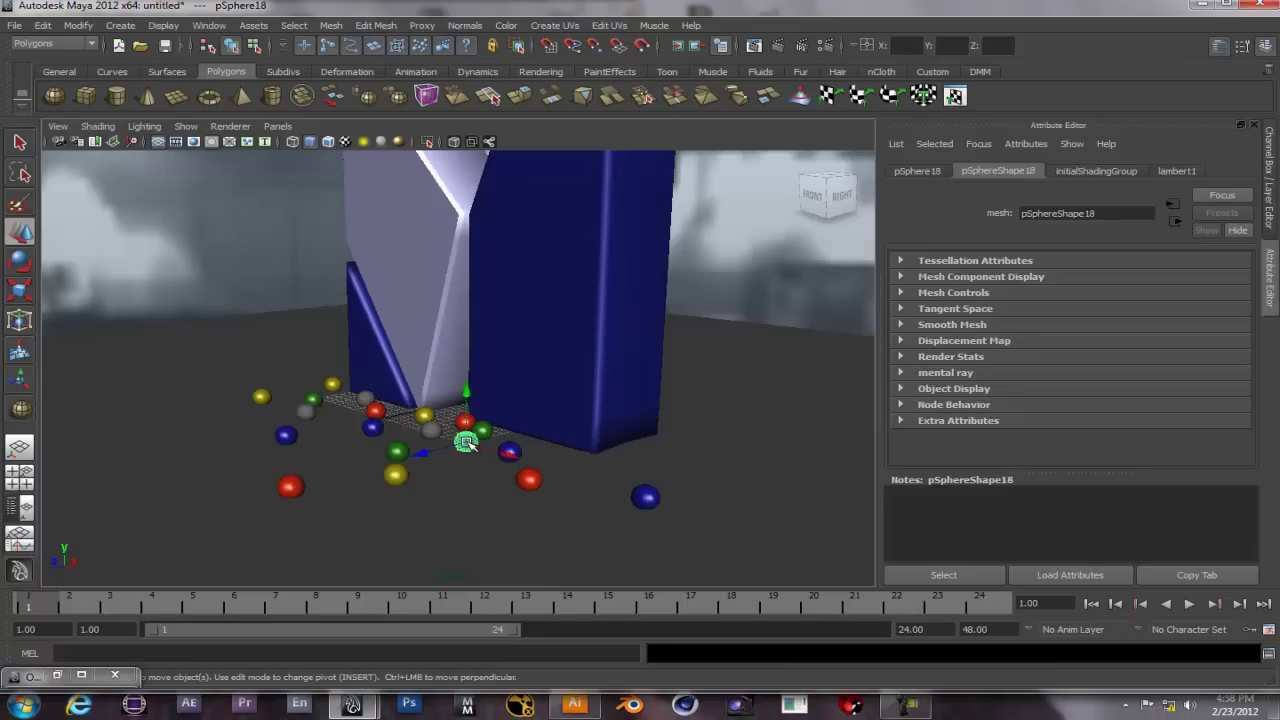
{"action": "right_click_drag", "start_coordinate": [467, 444], "coordinate": [606, 691]}
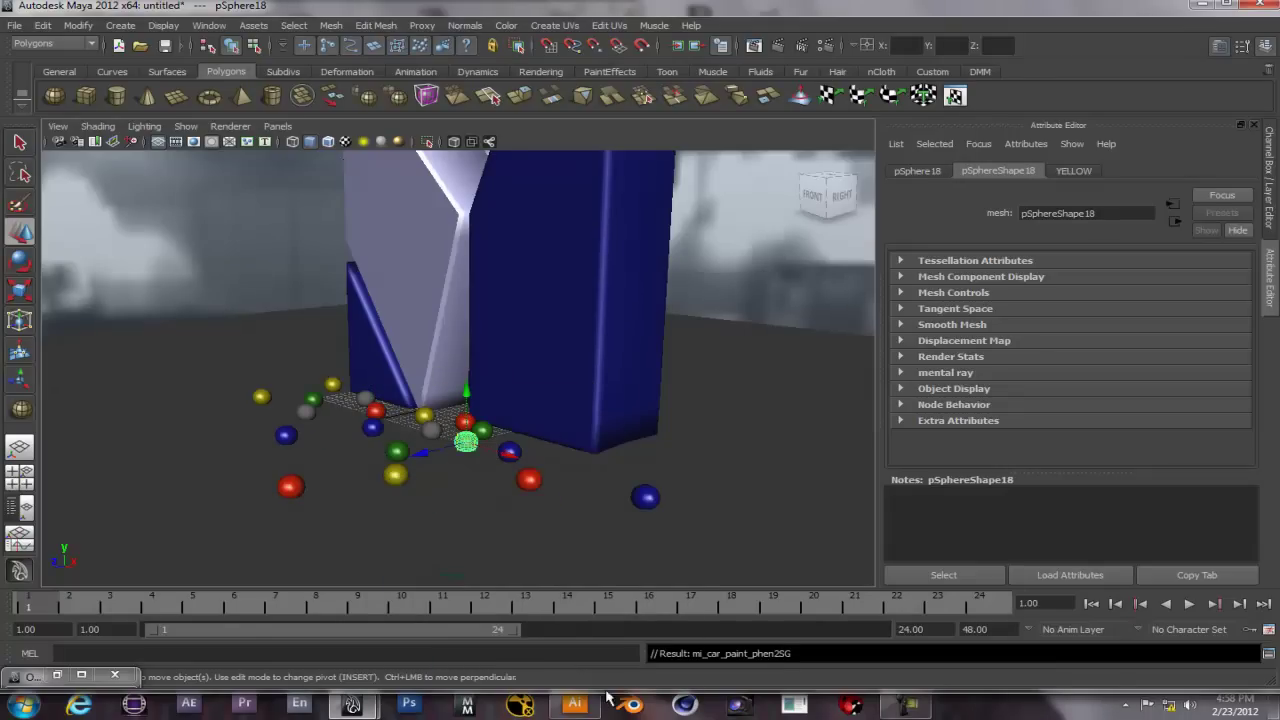
{"action": "left_click", "coordinate": [430, 434]}
{"action": "right_click_drag", "start_coordinate": [430, 434], "coordinate": [557, 646]}
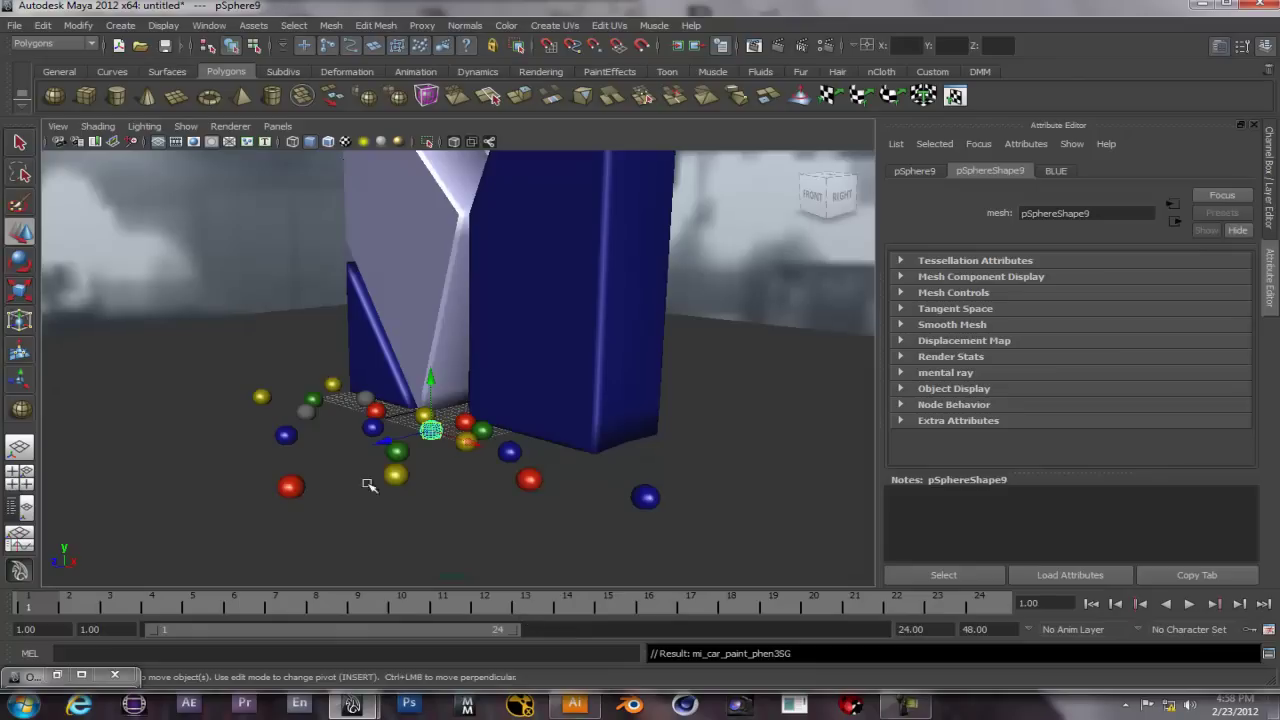
{"action": "left_click", "coordinate": [306, 412]}
{"action": "right_click_drag", "start_coordinate": [306, 412], "coordinate": [413, 675]}
{"action": "left_click", "coordinate": [364, 400]}
{"action": "right_click_drag", "start_coordinate": [364, 400], "coordinate": [493, 655]}
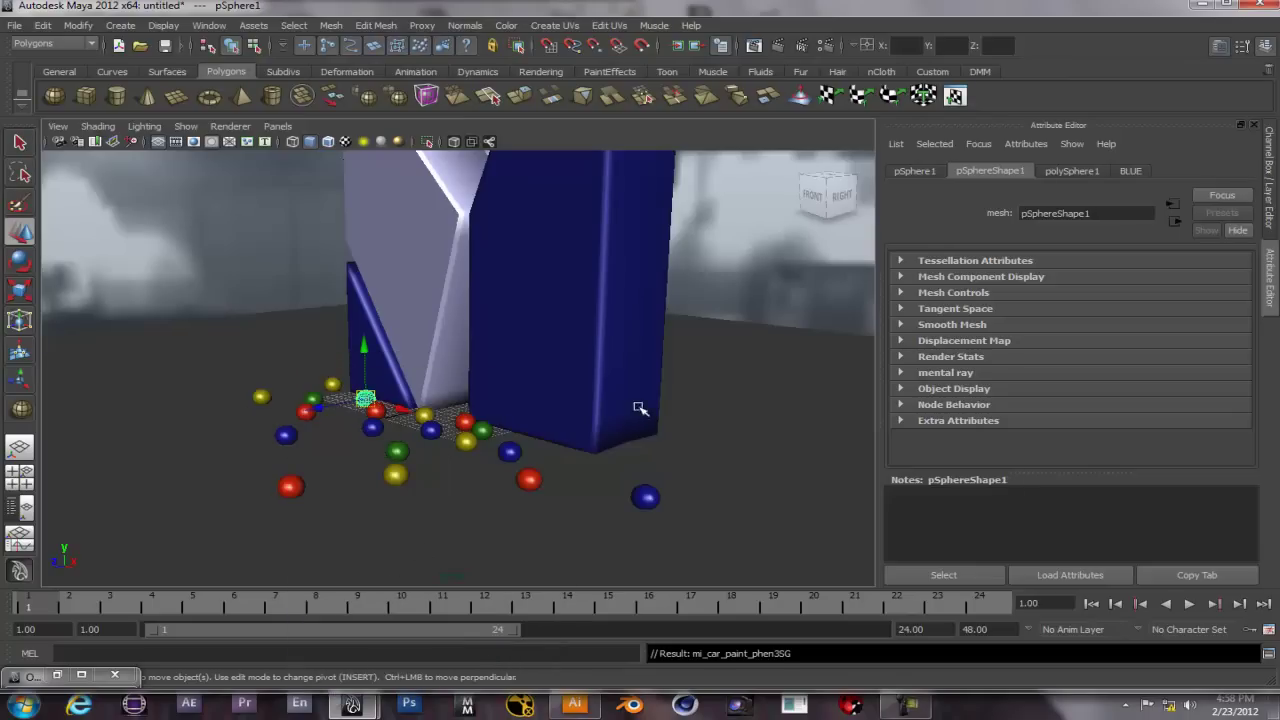
{"action": "left_click", "coordinate": [735, 289]}
{"action": "scroll", "coordinate": [470, 428], "scroll_direction": "down", "scroll_amount": 2}
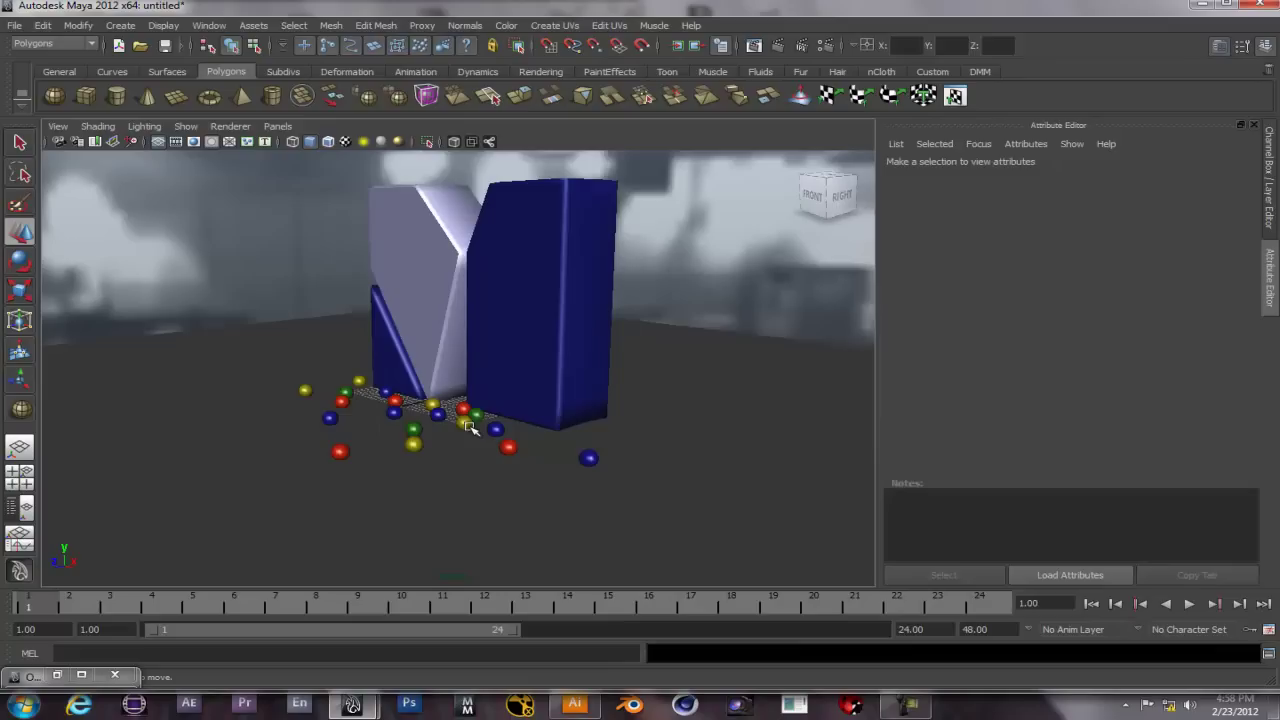
{"action": "left_click_drag", "start_coordinate": [447, 503], "coordinate": [420, 494], "text": "alt"}
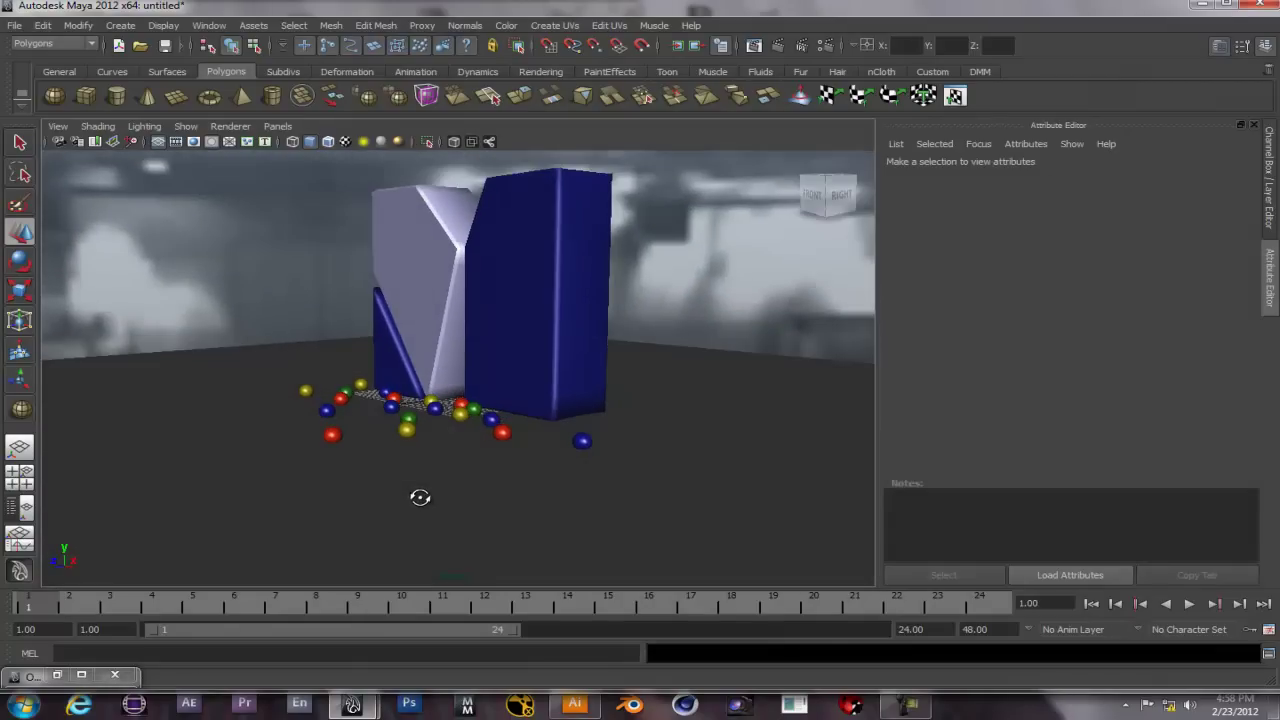
{"action": "left_click", "coordinate": [771, 46]}
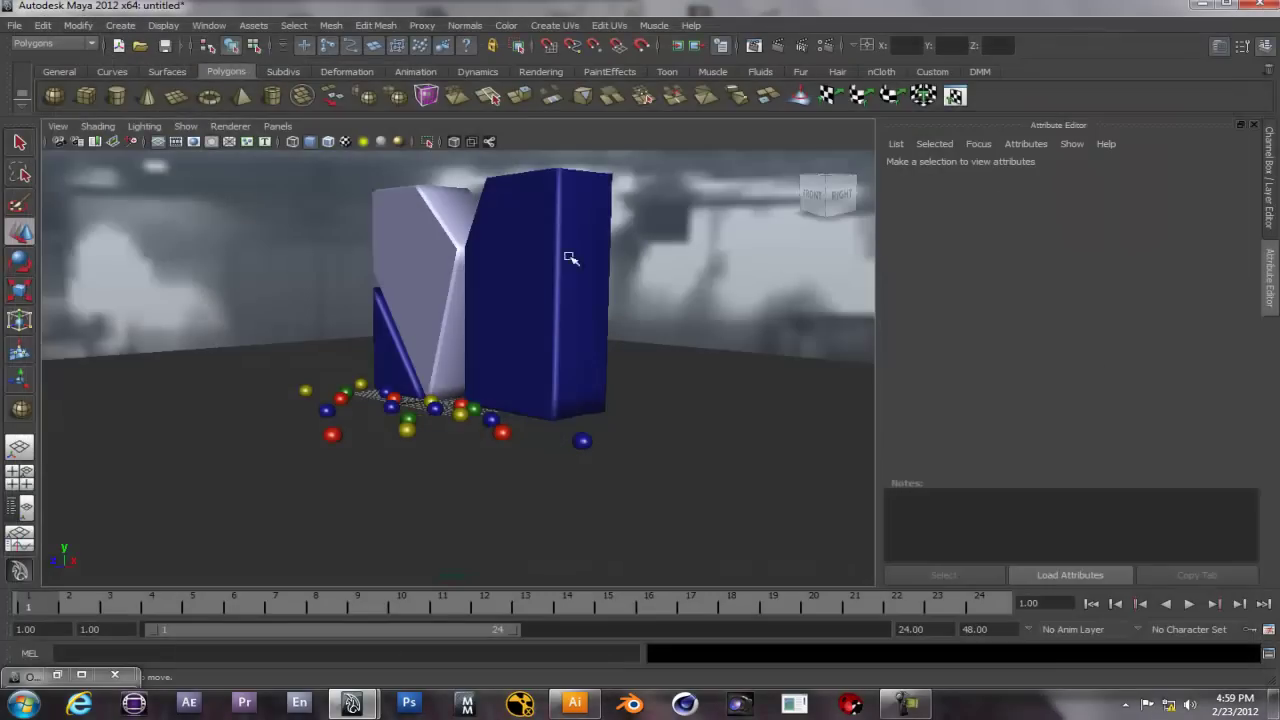
{"action": "scroll", "coordinate": [331, 280], "scroll_direction": "down", "scroll_amount": 3}
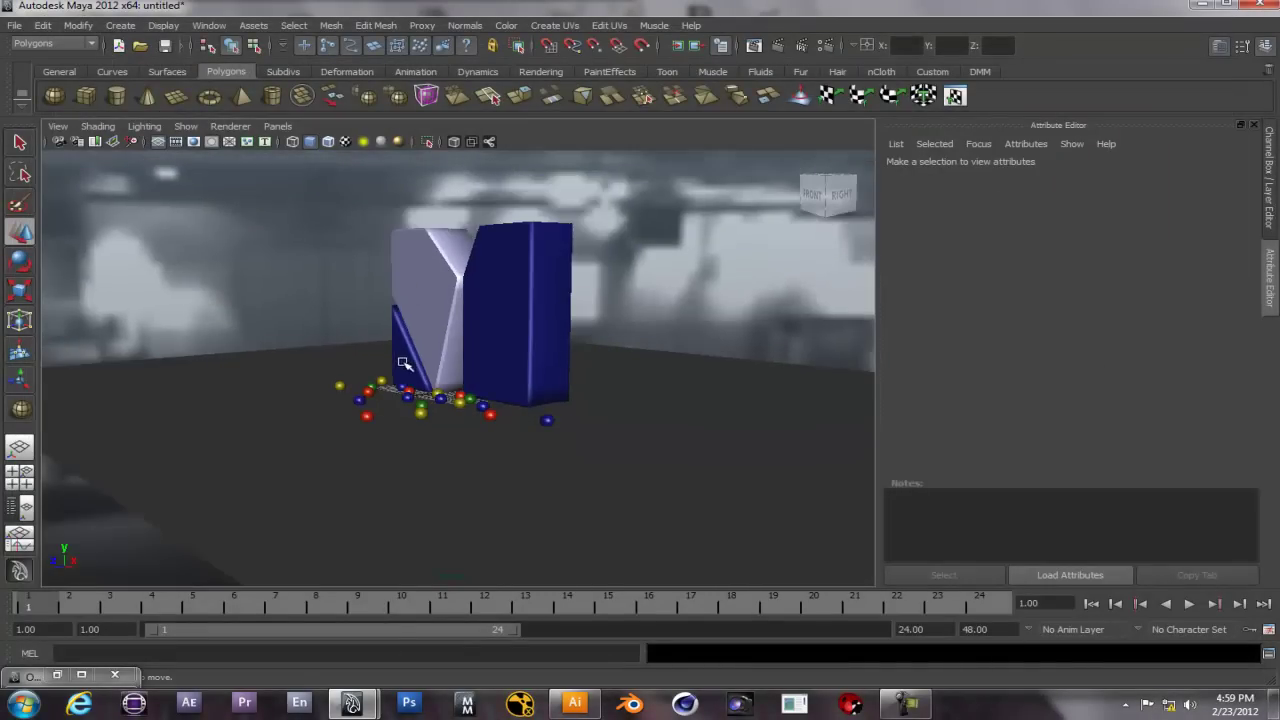
{"action": "scroll", "coordinate": [430, 325], "scroll_direction": "up", "scroll_amount": 2}
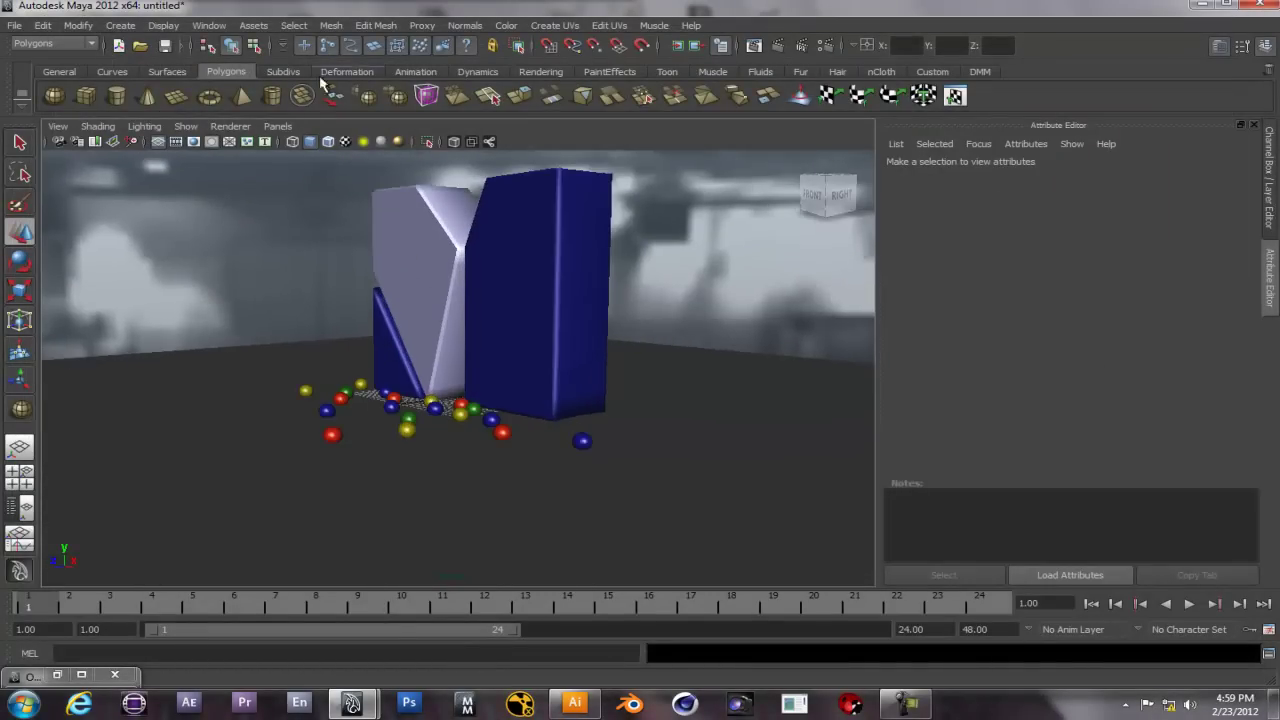
- Add pointLight1, move it up and left of the blocks, and preview the viewport with all lights
{"action": "left_click", "coordinate": [540, 71]}
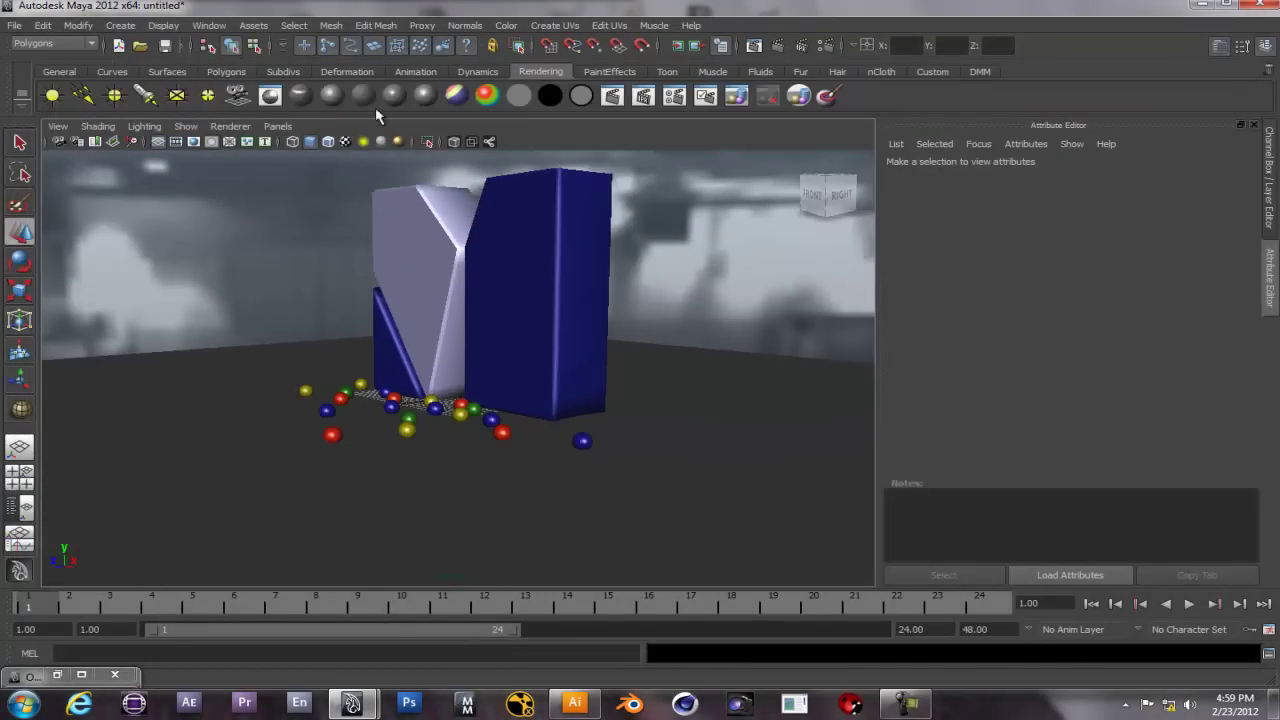
{"action": "left_click", "coordinate": [116, 97]}
{"action": "left_click_drag", "start_coordinate": [466, 341], "coordinate": [363, 257]}
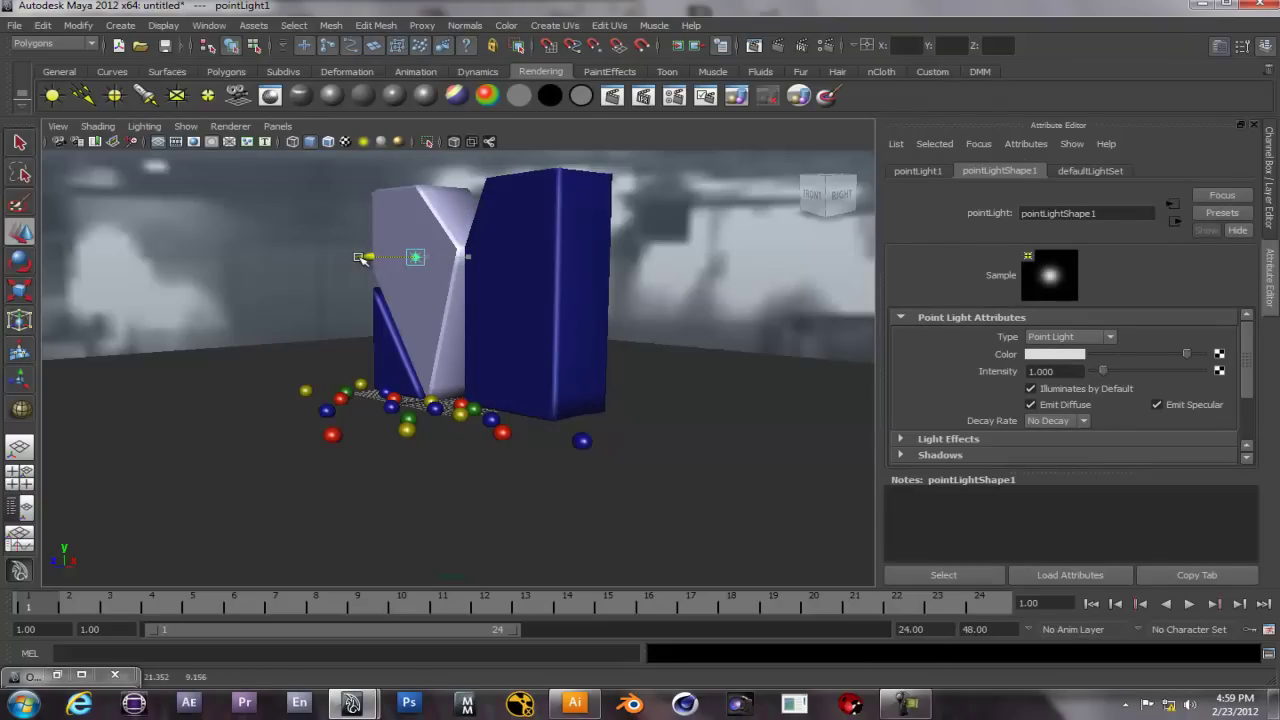
{"action": "left_click", "coordinate": [366, 143]}
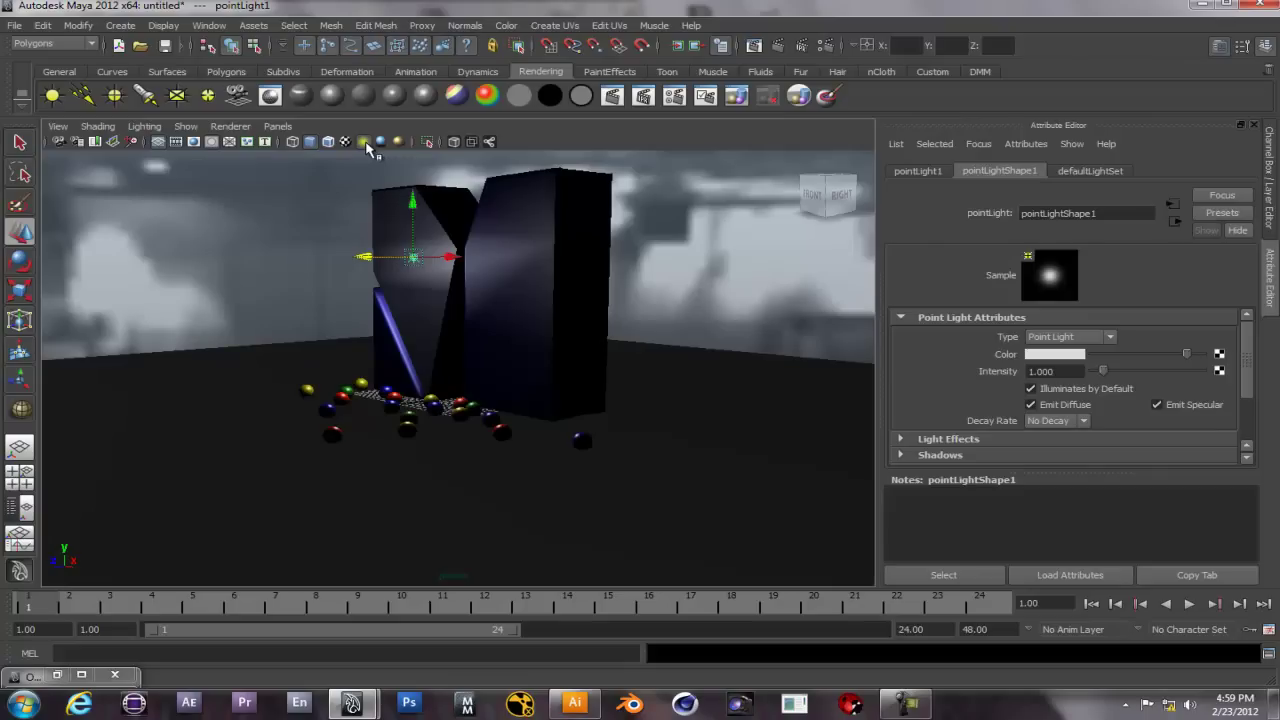
{"action": "left_click_drag", "start_coordinate": [368, 262], "coordinate": [226, 268]}
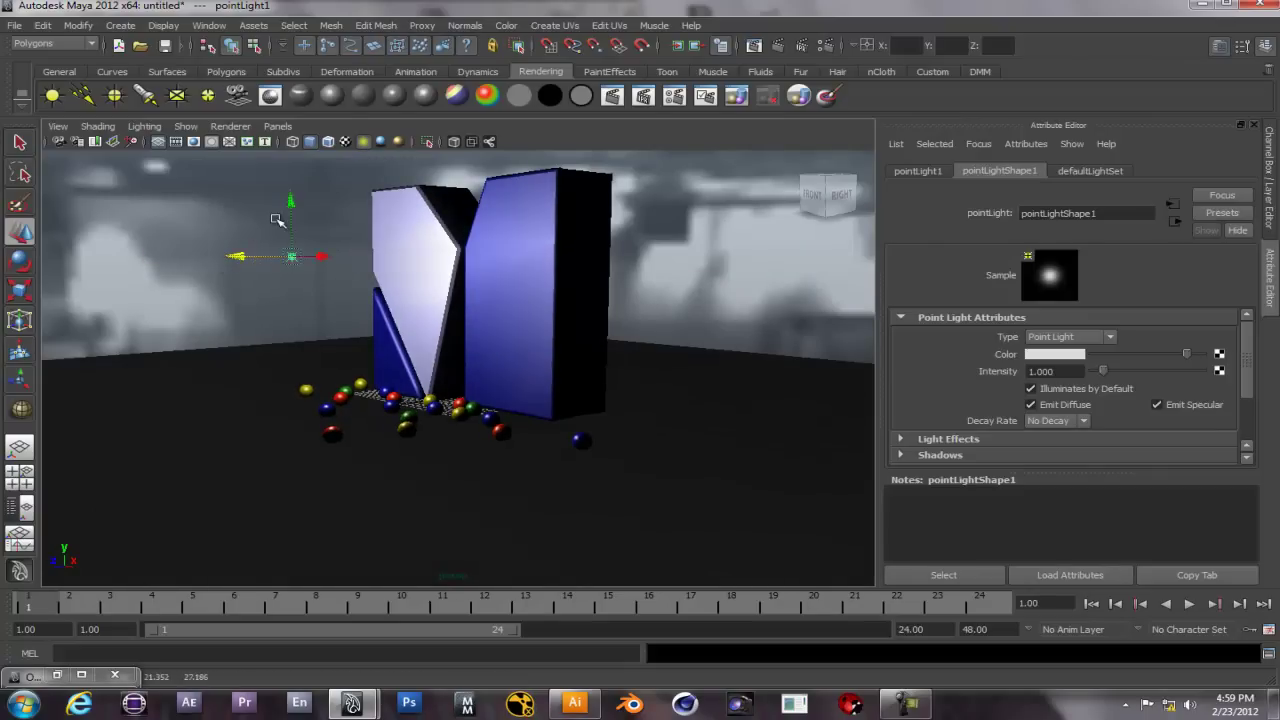
{"action": "left_click_drag", "start_coordinate": [291, 208], "coordinate": [291, 180]}
{"action": "left_click_drag", "start_coordinate": [300, 230], "coordinate": [420, 503], "text": "alt"}
{"action": "left_click_drag", "start_coordinate": [666, 426], "coordinate": [712, 325], "text": "alt"}
- From the top view, duplicate the point light and place the copy right of and behind the blocks
{"action": "left_click", "coordinate": [833, 188]}
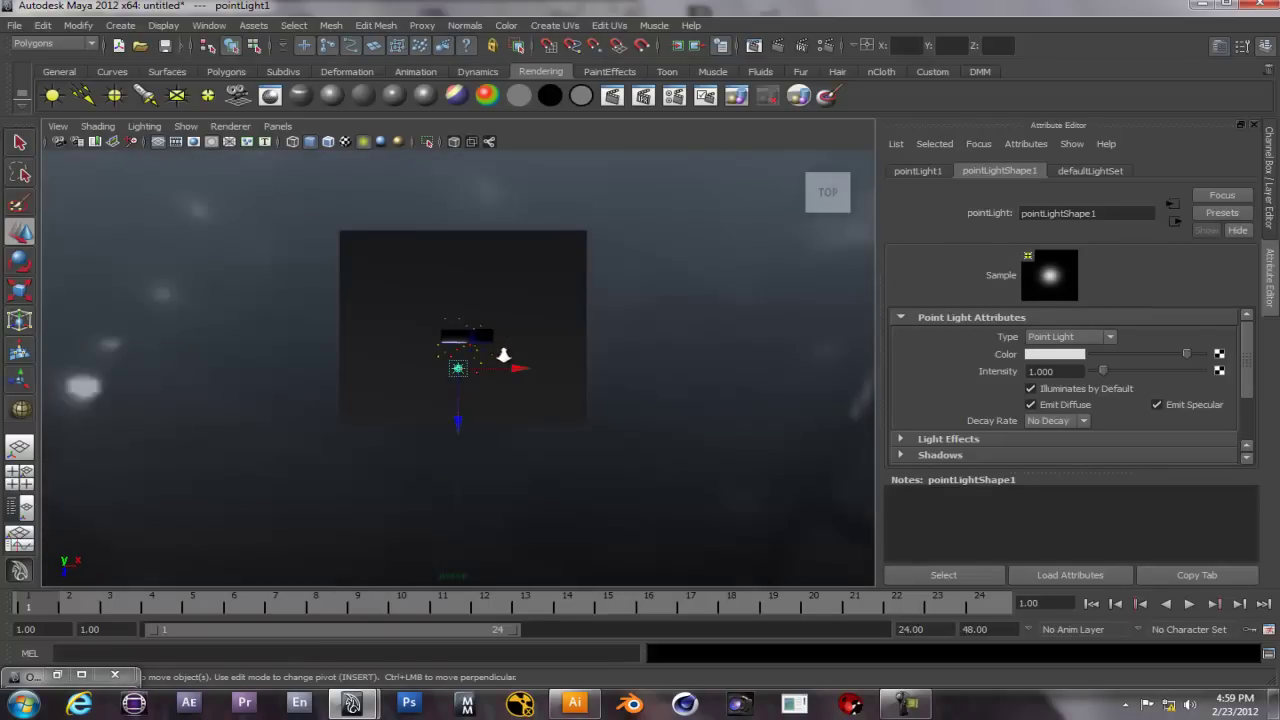
{"action": "scroll", "coordinate": [478, 238], "scroll_direction": "up", "scroll_amount": 4}
{"action": "scroll", "coordinate": [483, 228], "scroll_direction": "down", "scroll_amount": 3}
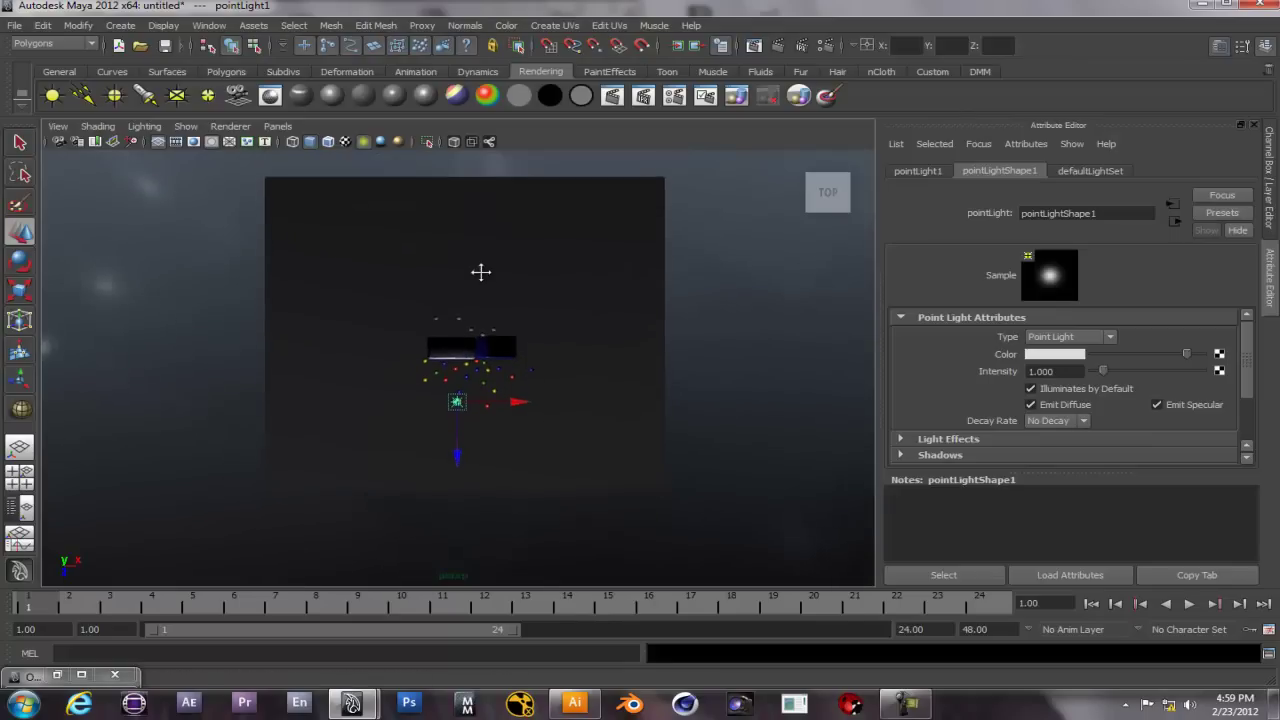
{"action": "middle_click_drag", "start_coordinate": [481, 272], "coordinate": [482, 287], "text": "alt"}
{"action": "key", "text": "ctrl+d"}
{"action": "left_click_drag", "start_coordinate": [520, 411], "coordinate": [700, 409]}
{"action": "left_click_drag", "start_coordinate": [646, 466], "coordinate": [540, 252]}
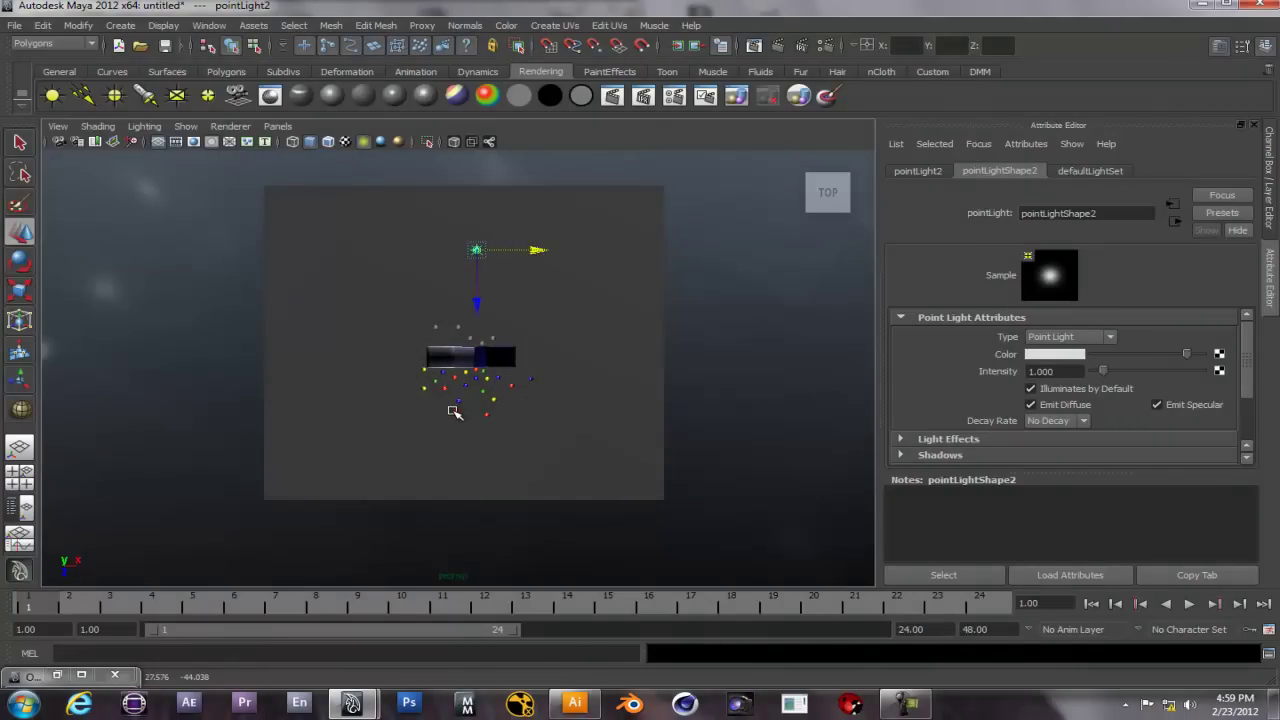
- Move the first light left and in front of the blocks, then duplicate it to the right
{"action": "left_click", "coordinate": [455, 413]}
{"action": "left_click_drag", "start_coordinate": [517, 411], "coordinate": [454, 412]}
{"action": "left_click_drag", "start_coordinate": [392, 465], "coordinate": [391, 493]}
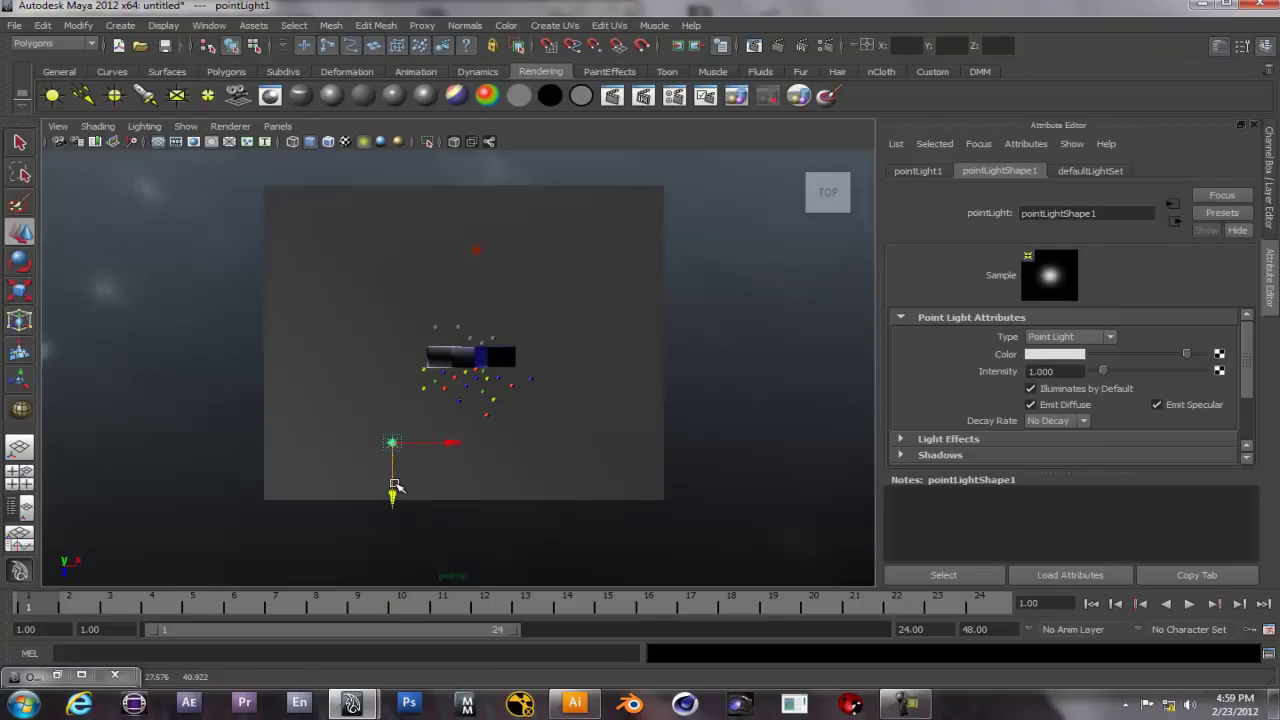
{"action": "key", "text": "ctrl+d"}
{"action": "left_click_drag", "start_coordinate": [452, 443], "coordinate": [634, 443]}
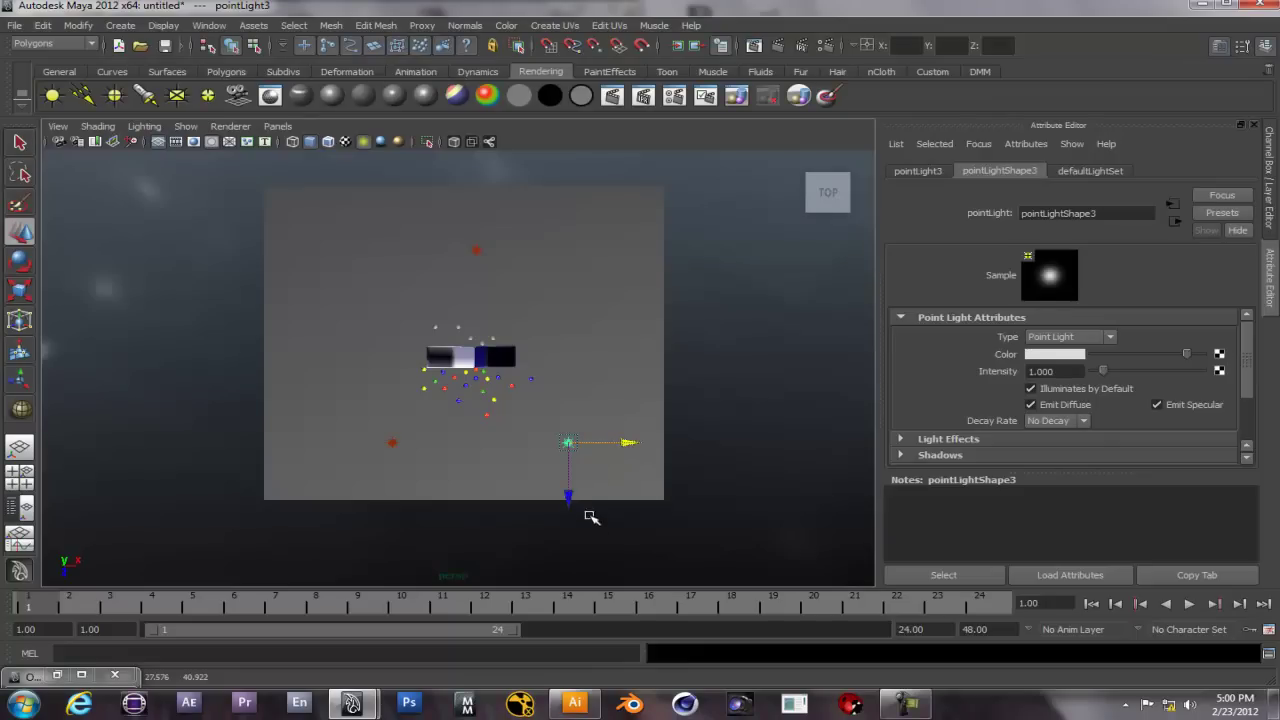
- Orbit back to a close perspective view of the blocks and render the current frame
{"action": "left_click_drag", "start_coordinate": [520, 466], "coordinate": [480, 400], "text": "alt"}
{"action": "right_click_drag", "start_coordinate": [478, 400], "coordinate": [486, 543], "text": "alt"}
{"action": "left_click_drag", "start_coordinate": [486, 543], "coordinate": [449, 534], "text": "alt"}
{"action": "right_click_drag", "start_coordinate": [506, 466], "coordinate": [514, 520], "text": "alt"}
{"action": "left_click_drag", "start_coordinate": [500, 498], "coordinate": [482, 440], "text": "alt"}
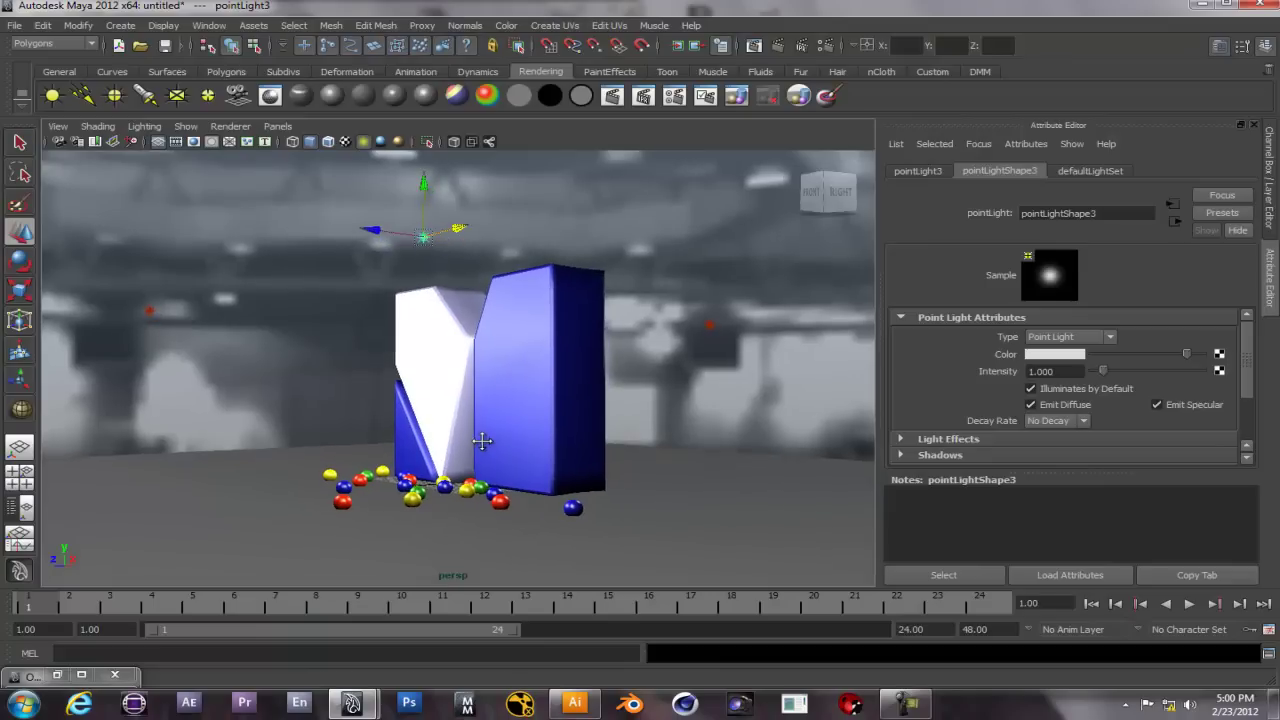
{"action": "left_click", "coordinate": [620, 99]}
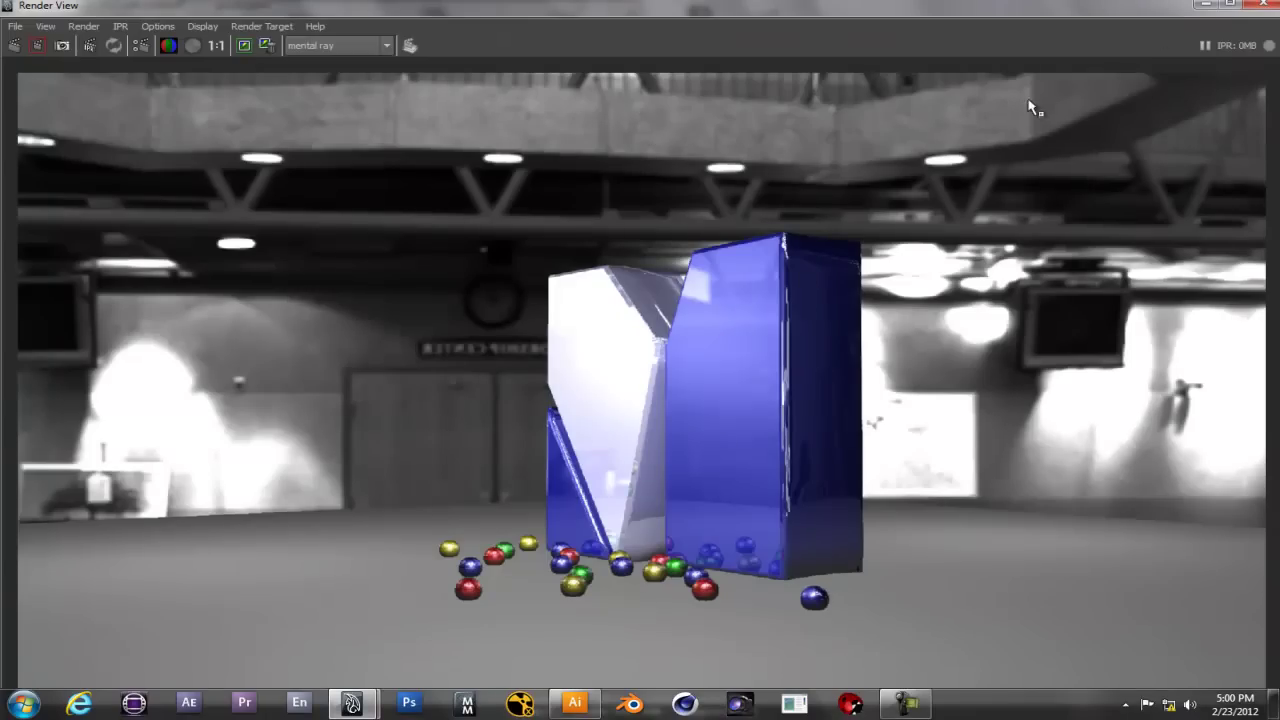
- Close the finished render and nudge a light while orbiting to a low angle
{"action": "left_click", "coordinate": [1271, 6]}
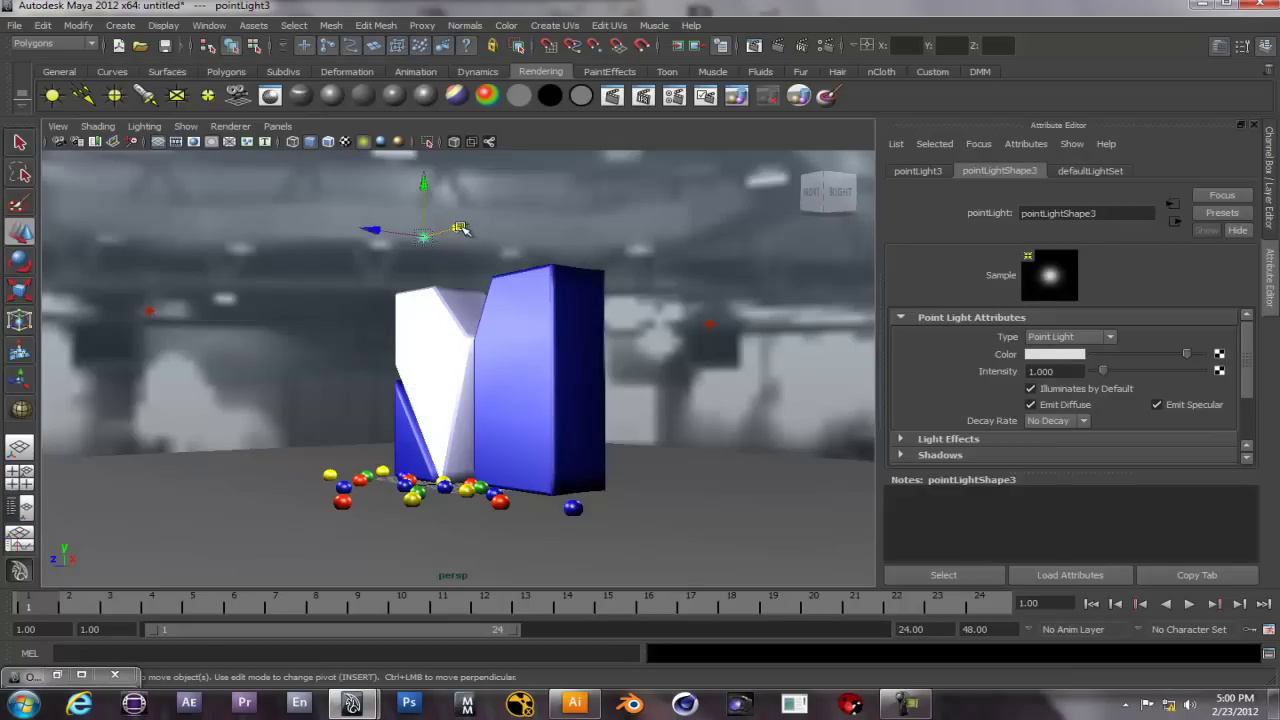
{"action": "left_click_drag", "start_coordinate": [499, 381], "coordinate": [513, 426], "text": "alt"}
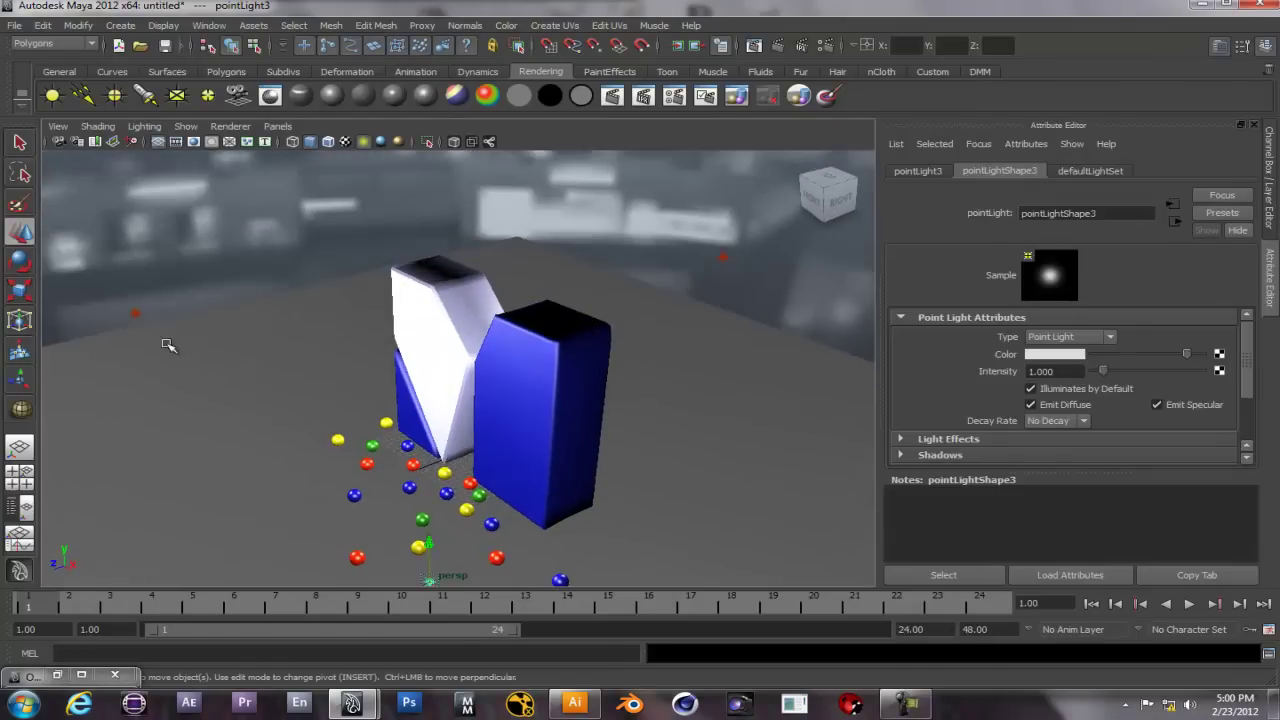
{"action": "mouse_move", "coordinate": [124, 265]}
{"action": "left_mouse_down"}
{"action": "mouse_move", "coordinate": [122, 220]}
{"action": "mouse_move", "coordinate": [125, 268]}
{"action": "left_mouse_up"}
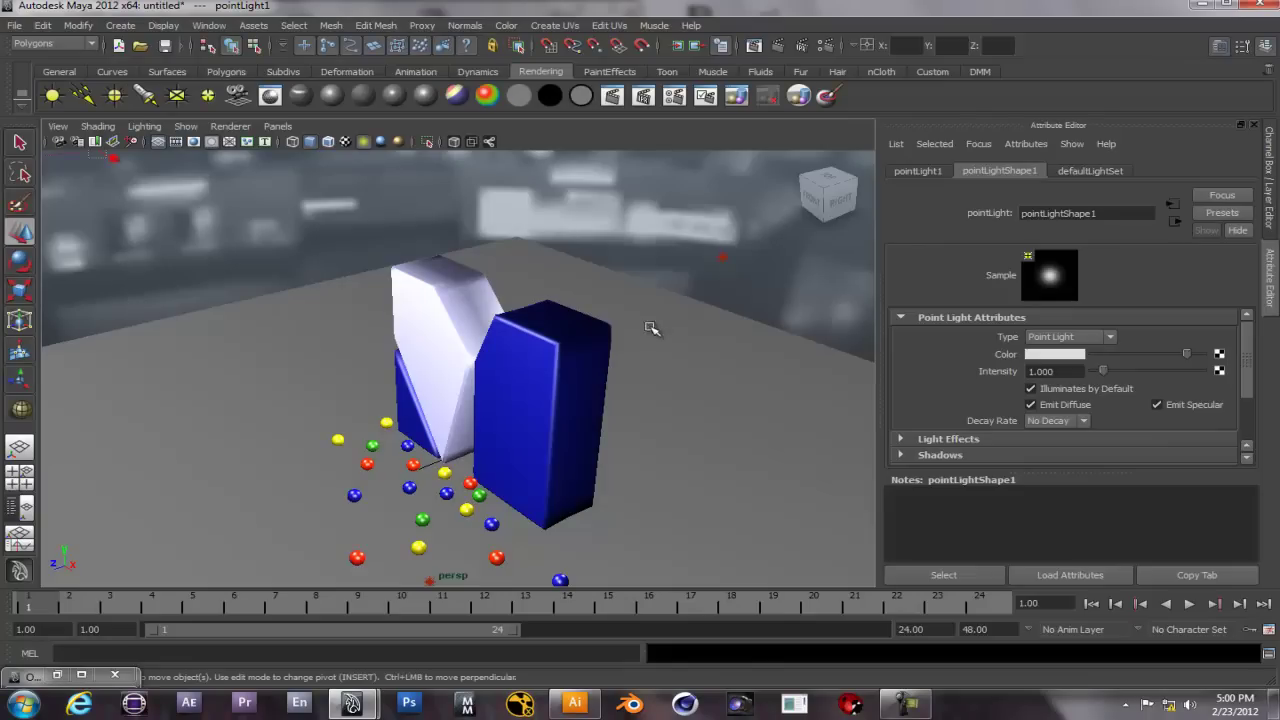
{"action": "left_click_drag", "start_coordinate": [589, 367], "coordinate": [520, 400], "text": "alt"}
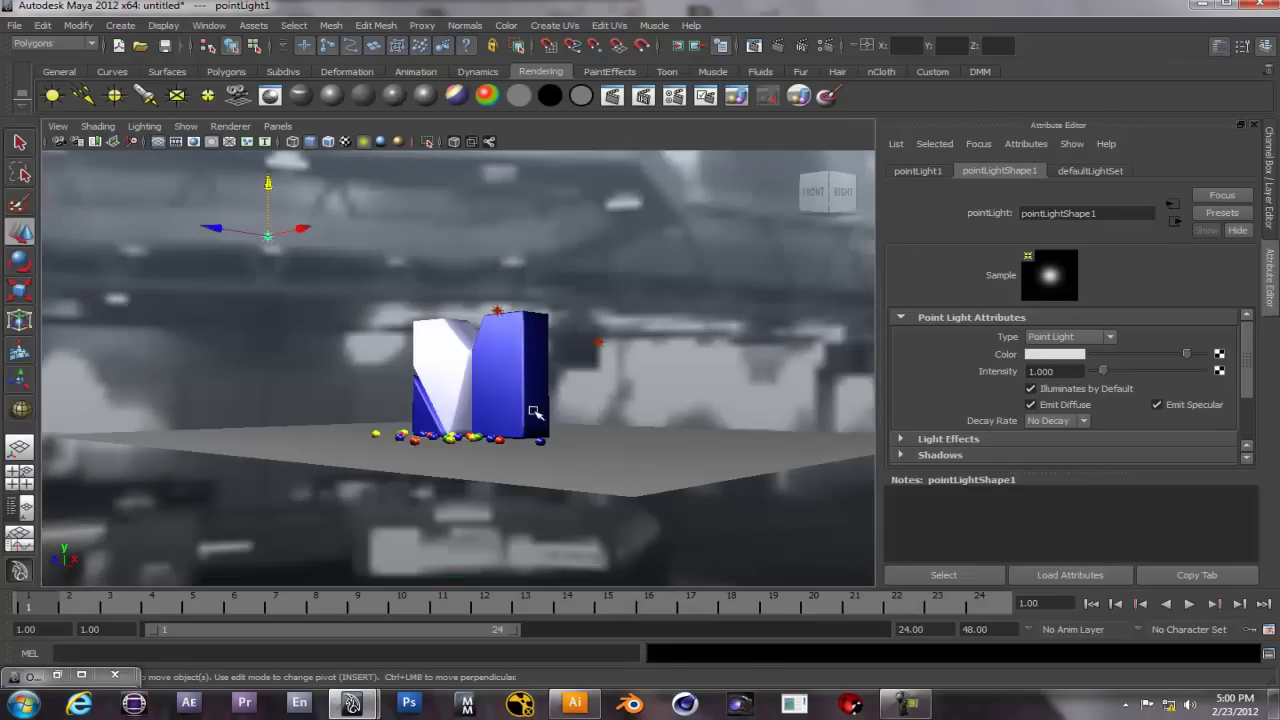
- Raise pointLight3 straight up above the box and select pointLight1
{"action": "left_click", "coordinate": [500, 310]}
{"action": "left_click_drag", "start_coordinate": [499, 255], "coordinate": [497, 148]}
{"action": "mouse_move", "coordinate": [486, 477]}
{"action": "left_mouse_down", "text": "alt"}
{"action": "mouse_move", "coordinate": [474, 489]}
{"action": "mouse_move", "coordinate": [478, 466]}
{"action": "left_mouse_up", "text": "alt"}
{"action": "left_click", "coordinate": [250, 252]}
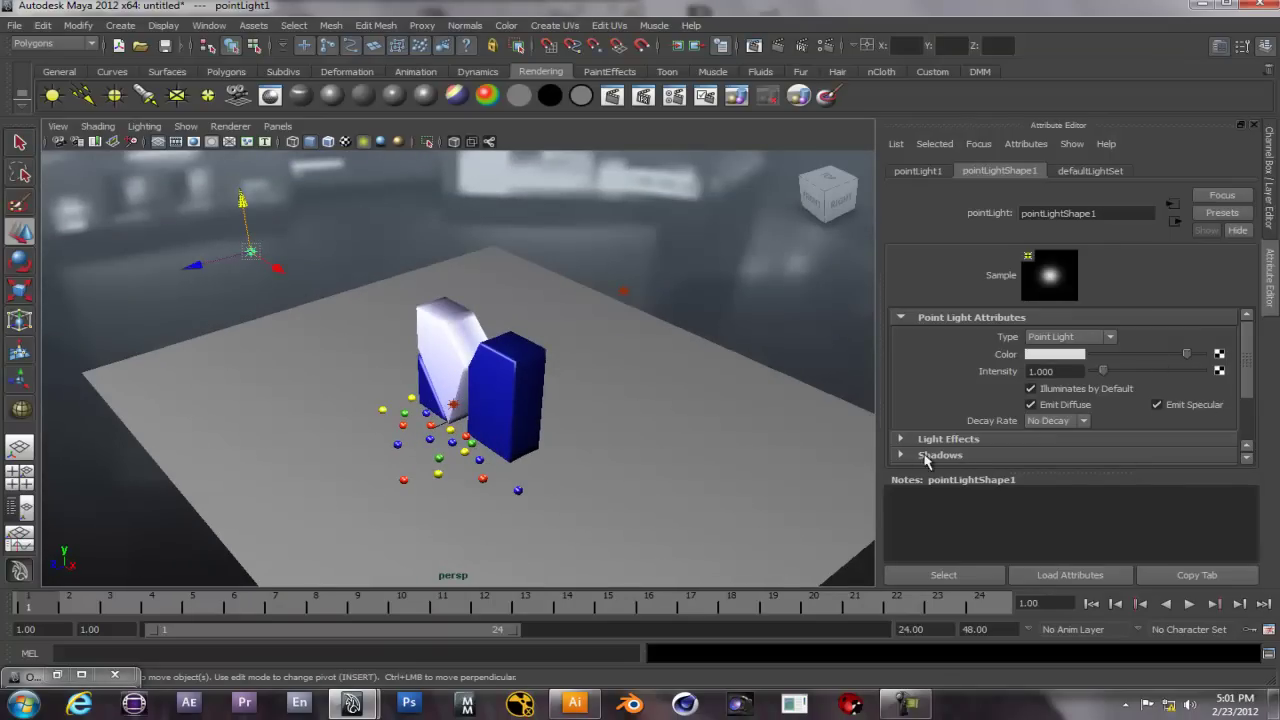
- Set pointLight1's shadow colour to dark grey and enable depth map shadows at resolution 1000
{"action": "left_click", "coordinate": [1067, 459]}
{"action": "left_click_drag", "start_coordinate": [1247, 332], "coordinate": [1247, 354]}
{"action": "left_click_drag", "start_coordinate": [1097, 365], "coordinate": [1115, 362]}
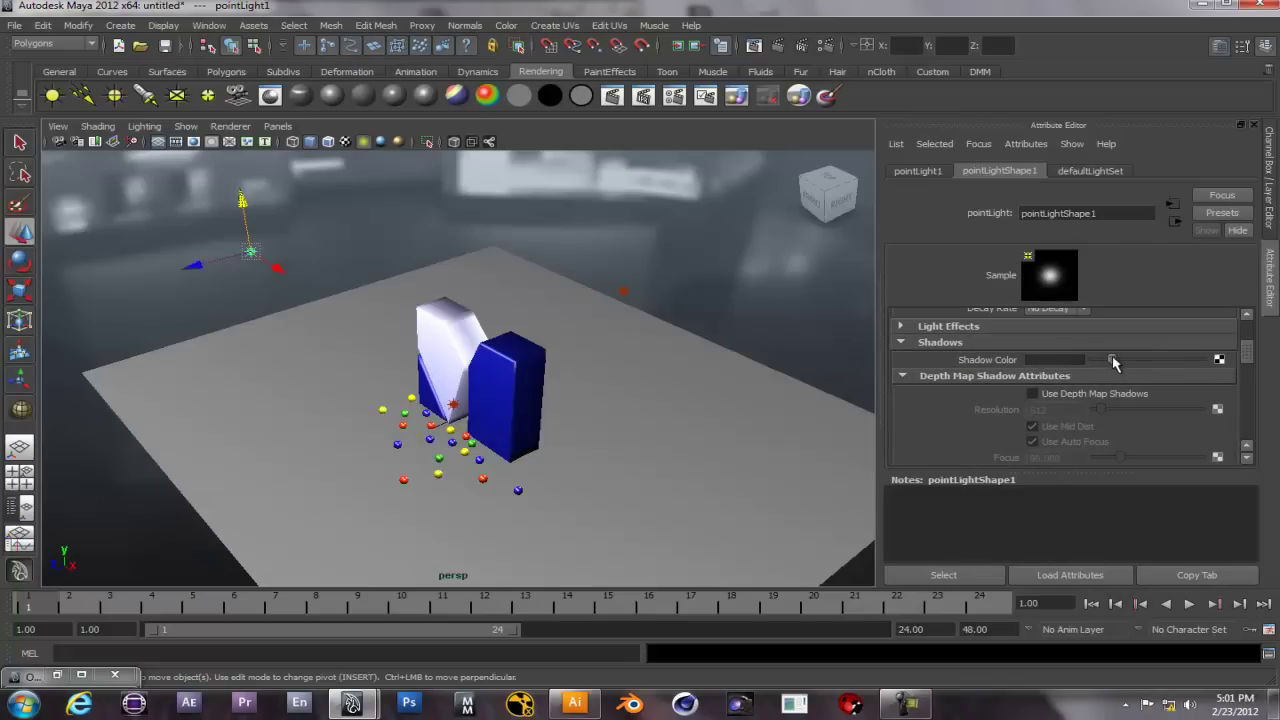
{"action": "left_click", "coordinate": [1033, 394]}
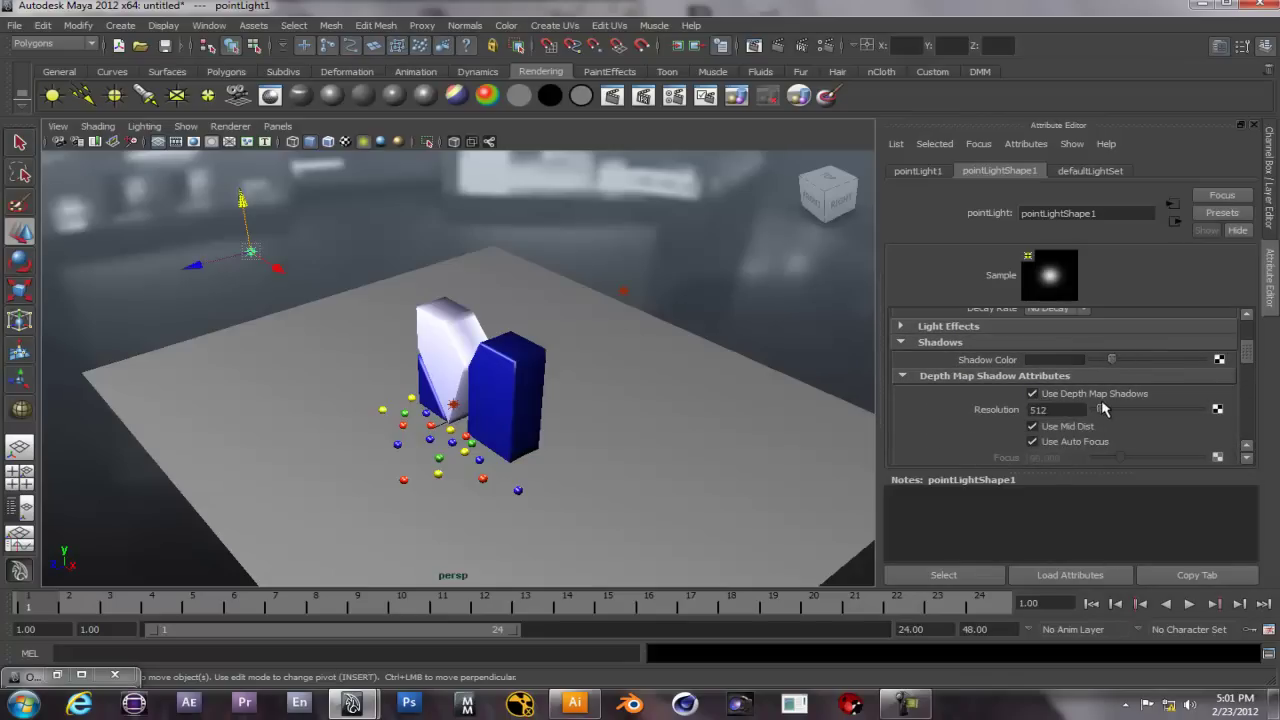
{"action": "left_click_drag", "start_coordinate": [1067, 413], "coordinate": [1015, 416]}
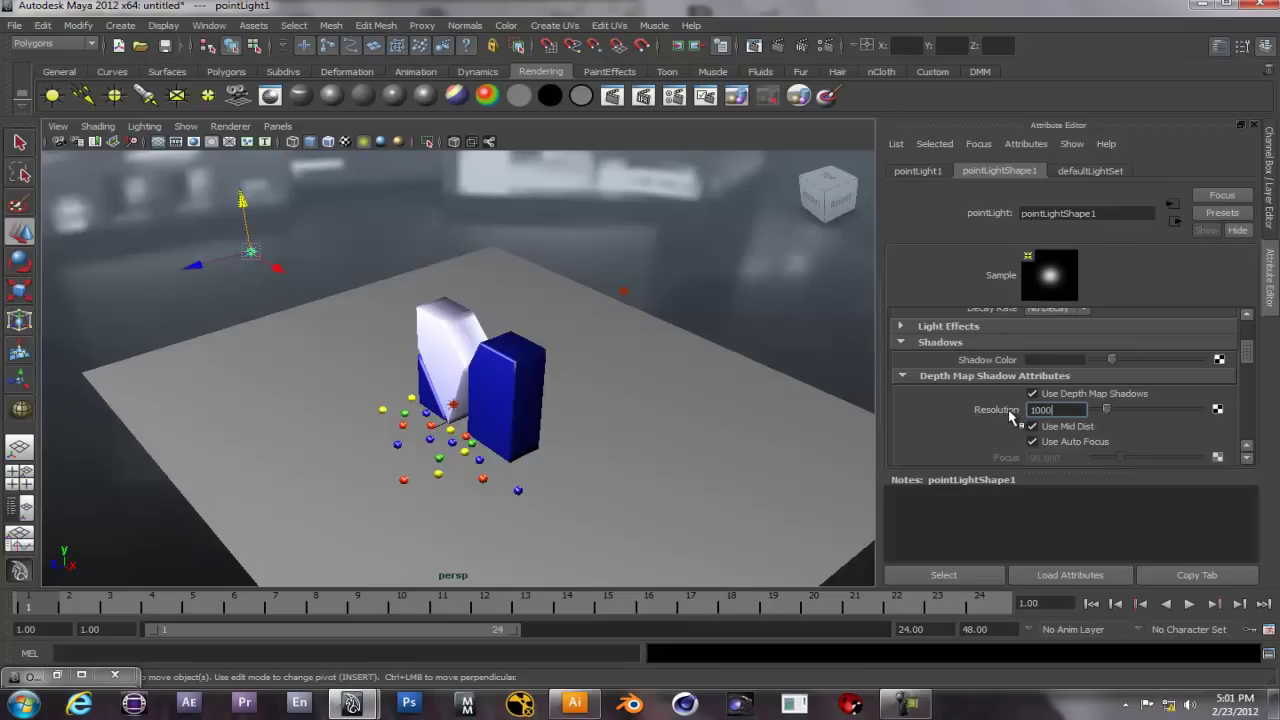
{"action": "key", "text": "Return"}
{"action": "left_click_drag", "start_coordinate": [508, 425], "coordinate": [379, 502], "text": "alt"}
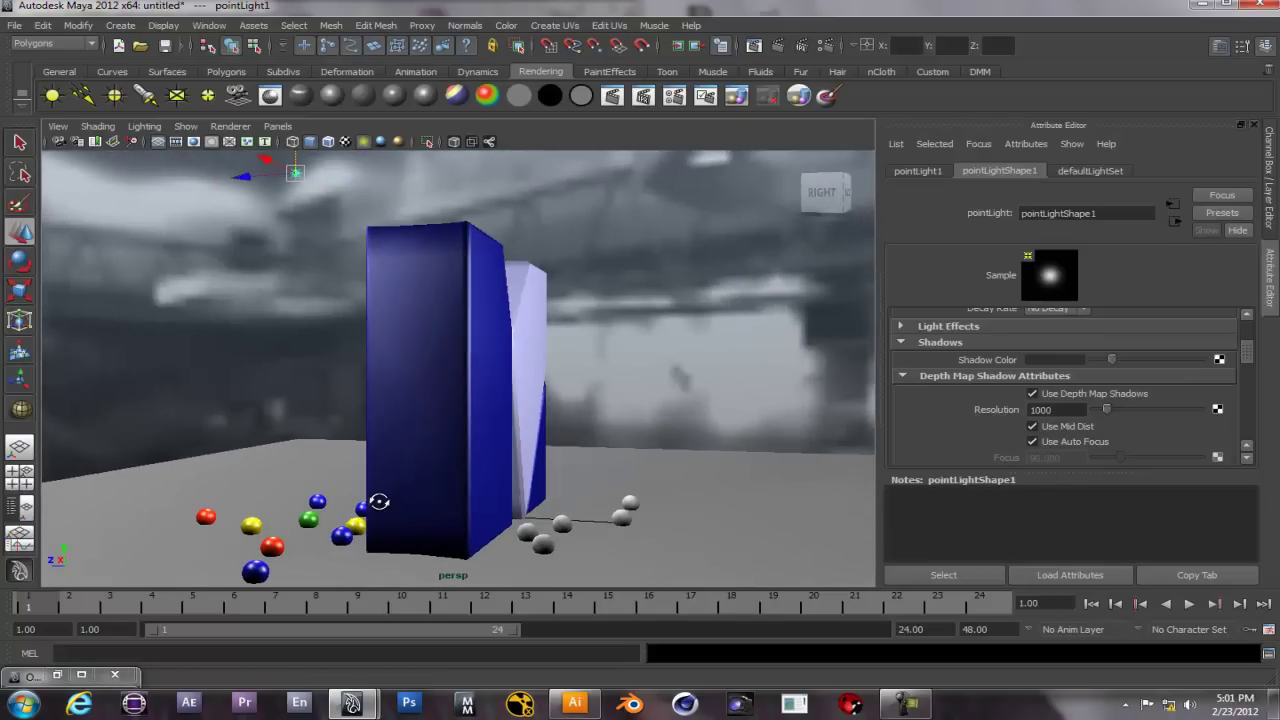
- Delete the stray grey spheres behind the blue box
{"action": "left_click", "coordinate": [541, 543]}
{"action": "left_click_drag", "start_coordinate": [560, 522], "coordinate": [615, 510]}
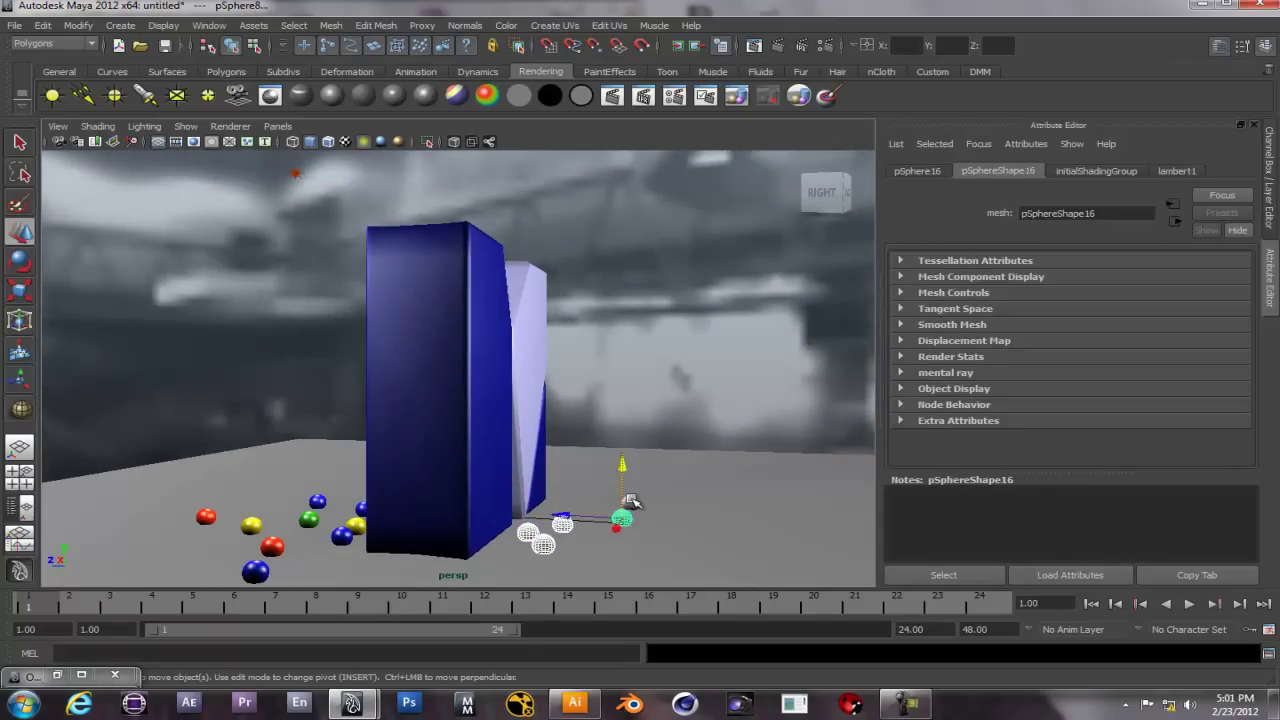
{"action": "key", "text": "Delete"}
{"action": "left_click_drag", "start_coordinate": [386, 494], "coordinate": [466, 474], "text": "alt"}
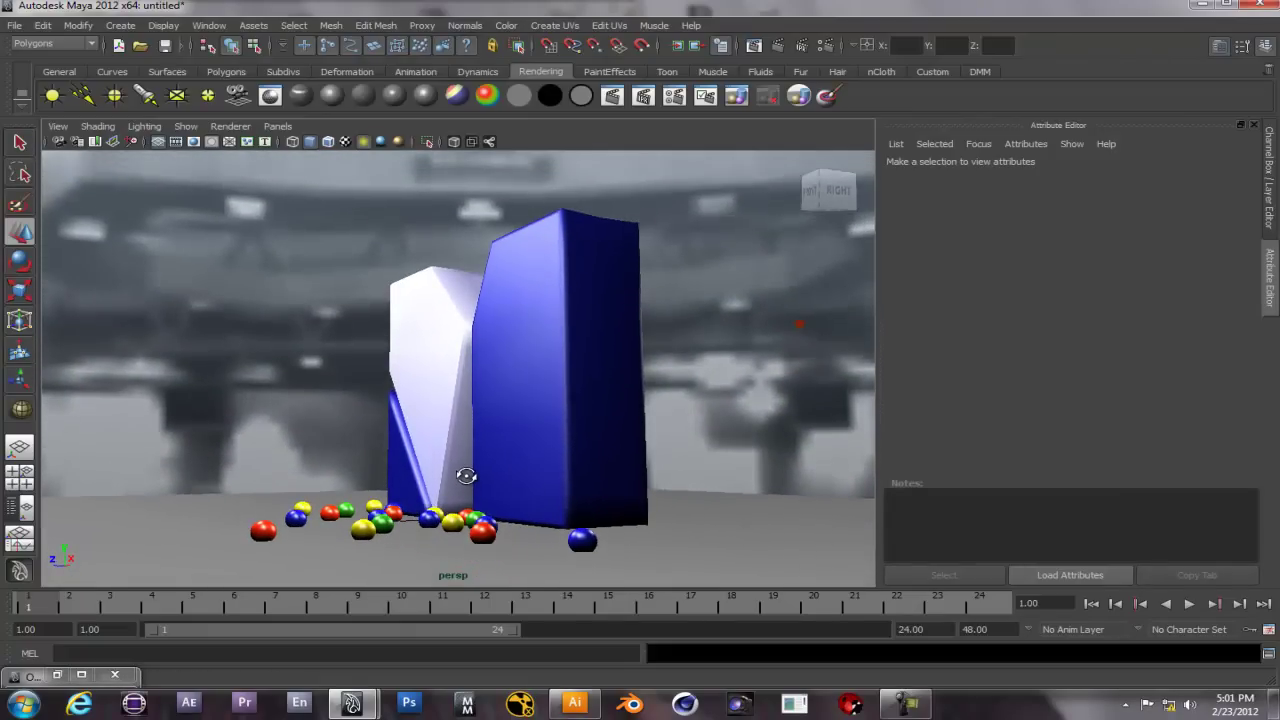
- Run a test render and move the Outliner window to the upper left
{"action": "left_click", "coordinate": [779, 46]}
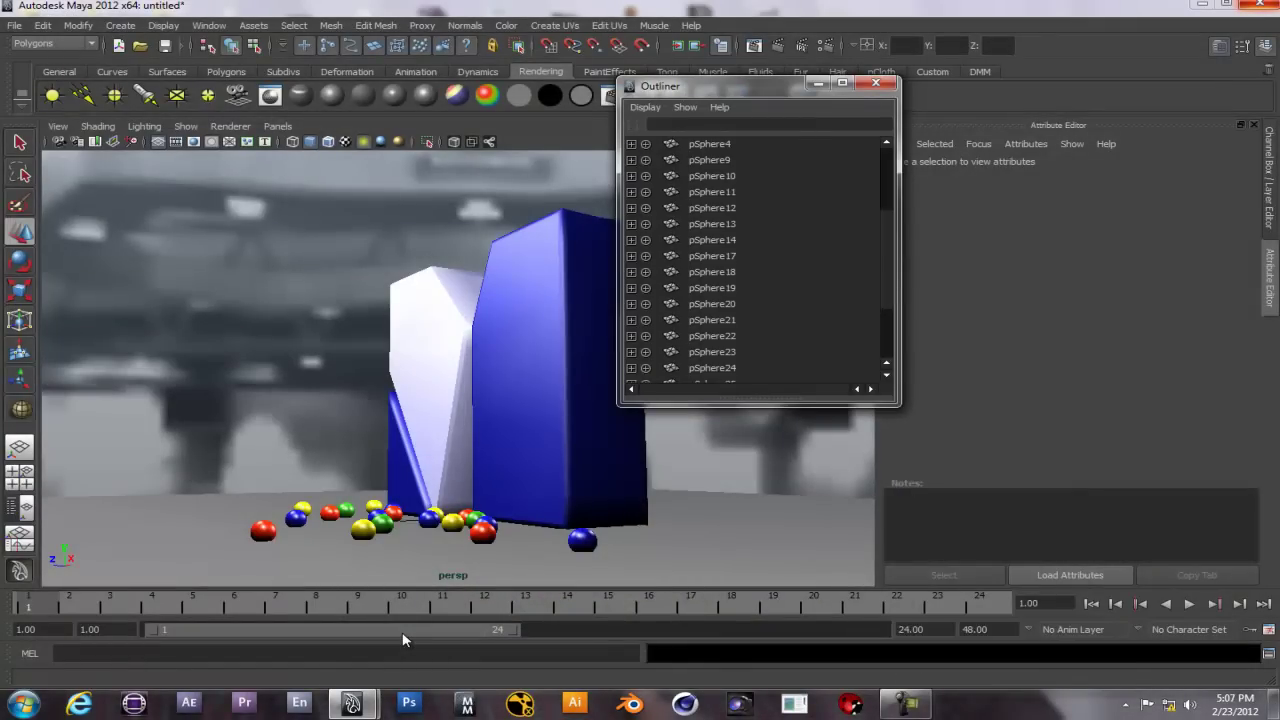
{"action": "left_click_drag", "start_coordinate": [705, 85], "coordinate": [957, 91]}
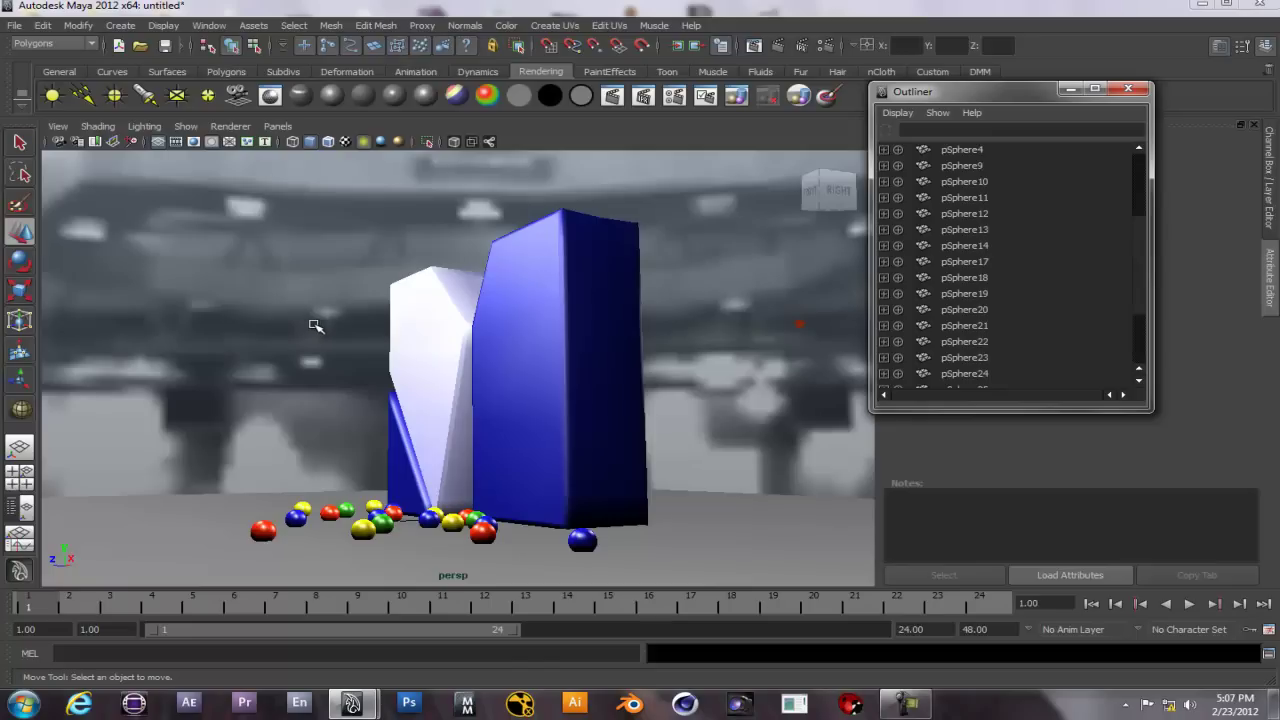
{"action": "left_click_drag", "start_coordinate": [1000, 89], "coordinate": [154, 88]}
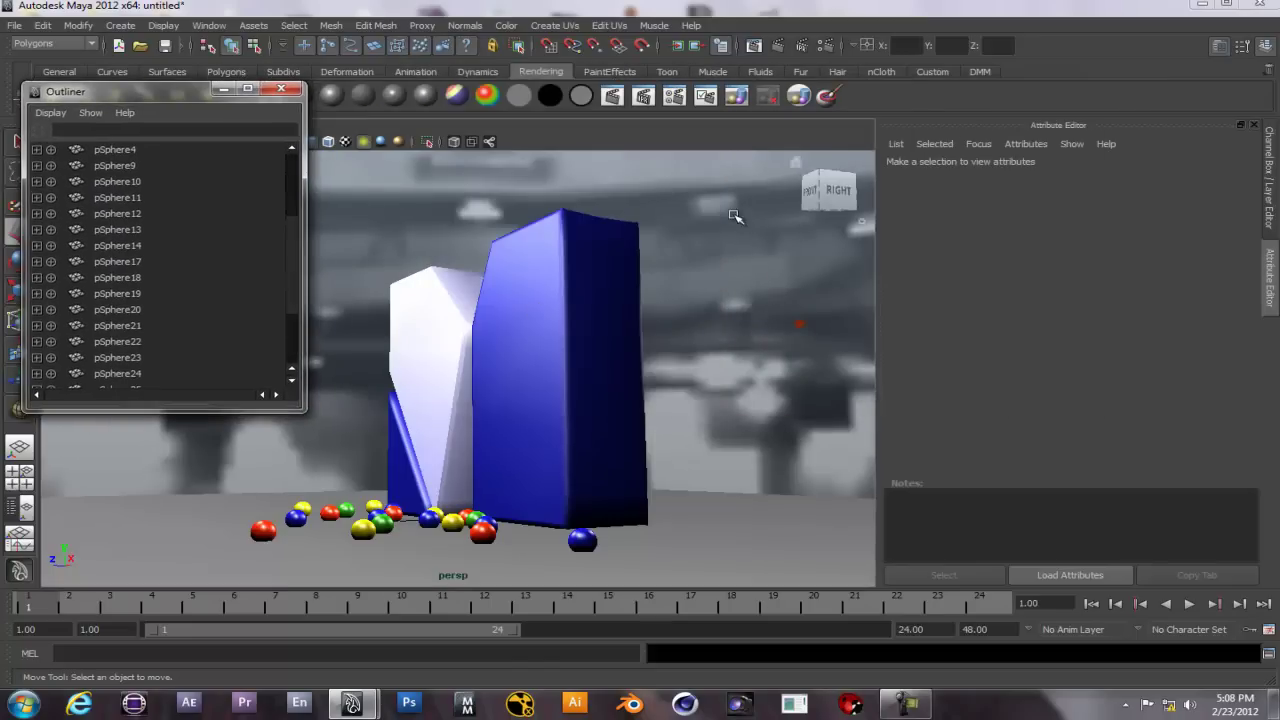
- Turn off Primary Visibility on the image-based lighting node, then render the current frame
{"action": "left_click", "coordinate": [676, 97]}
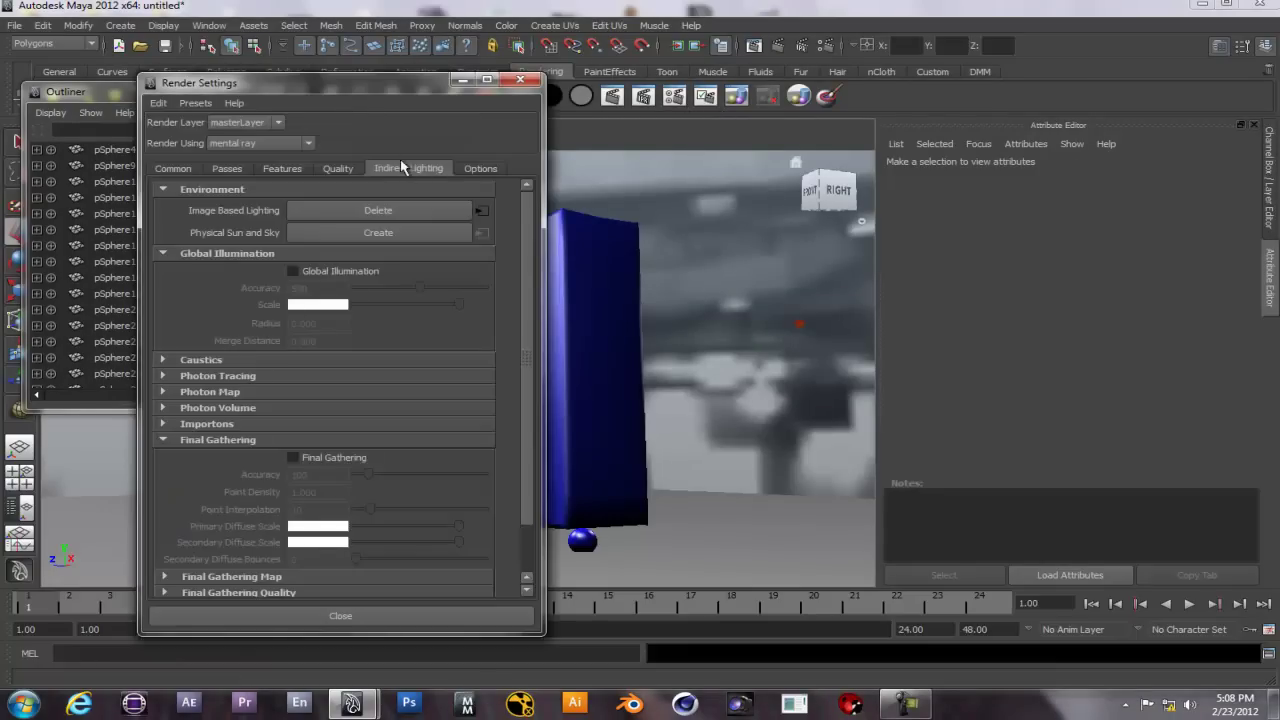
{"action": "left_click", "coordinate": [481, 210]}
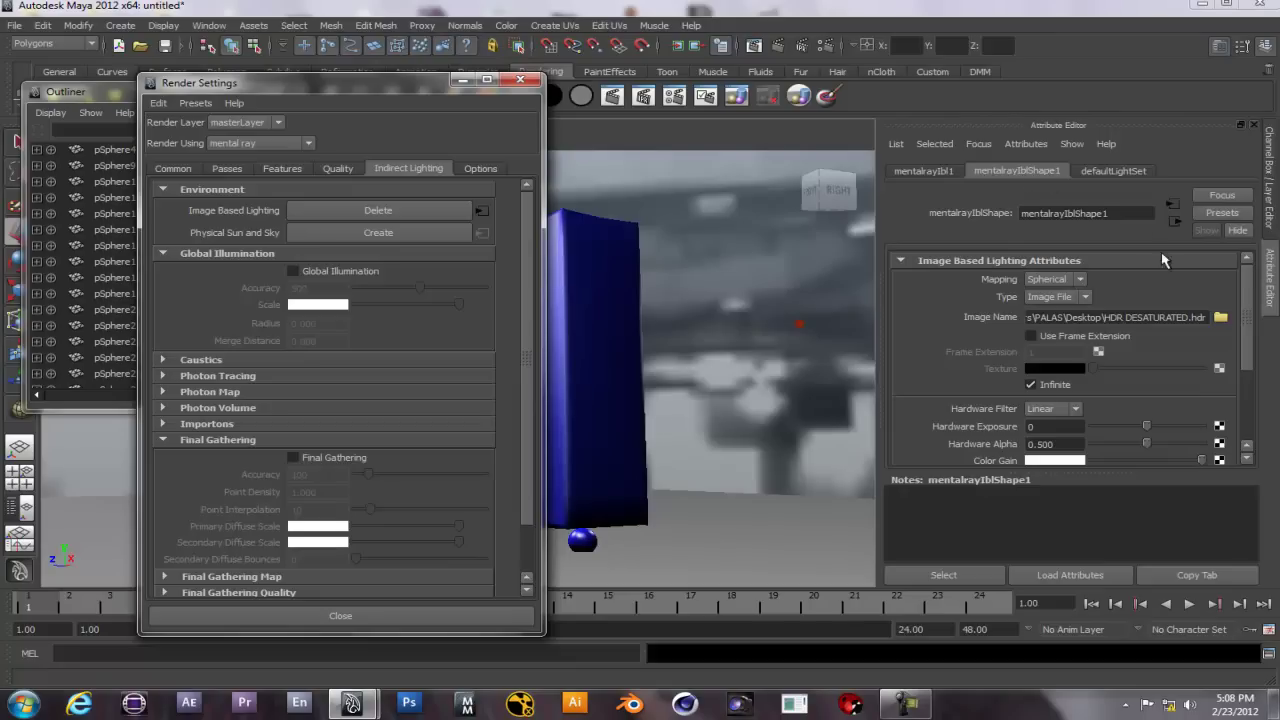
{"action": "left_click_drag", "start_coordinate": [1248, 302], "coordinate": [1255, 397]}
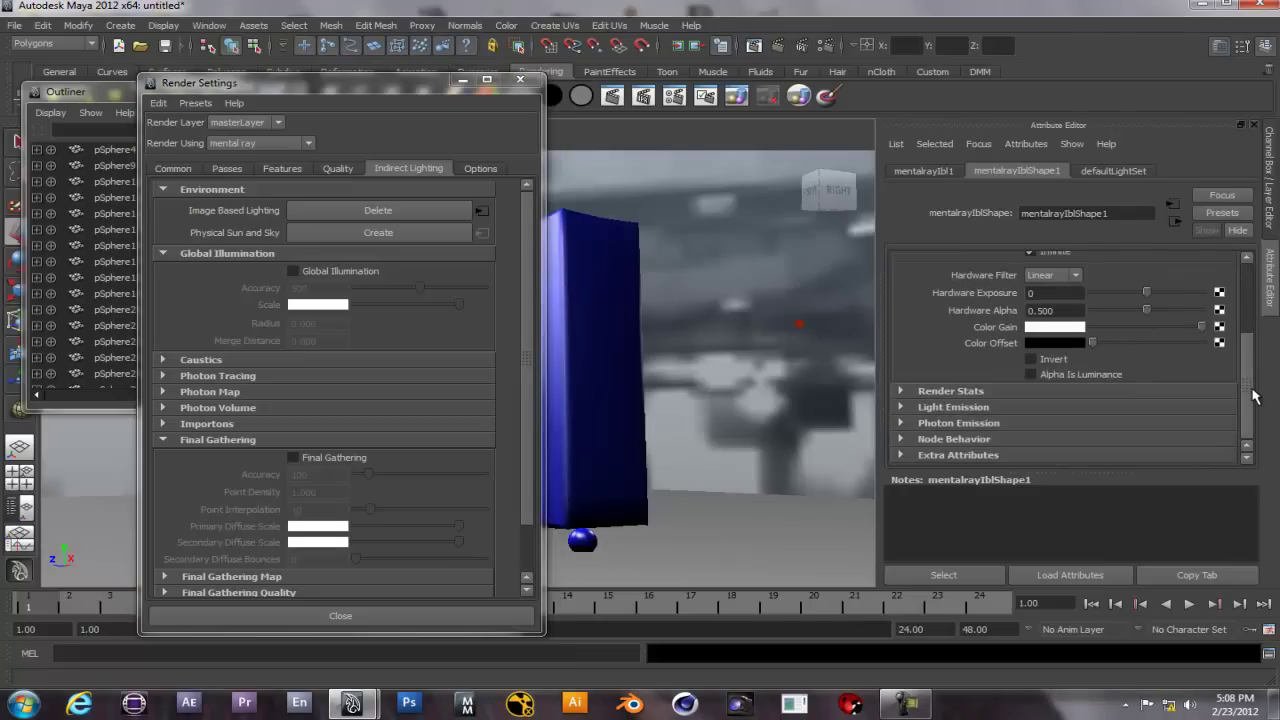
{"action": "left_click", "coordinate": [902, 392]}
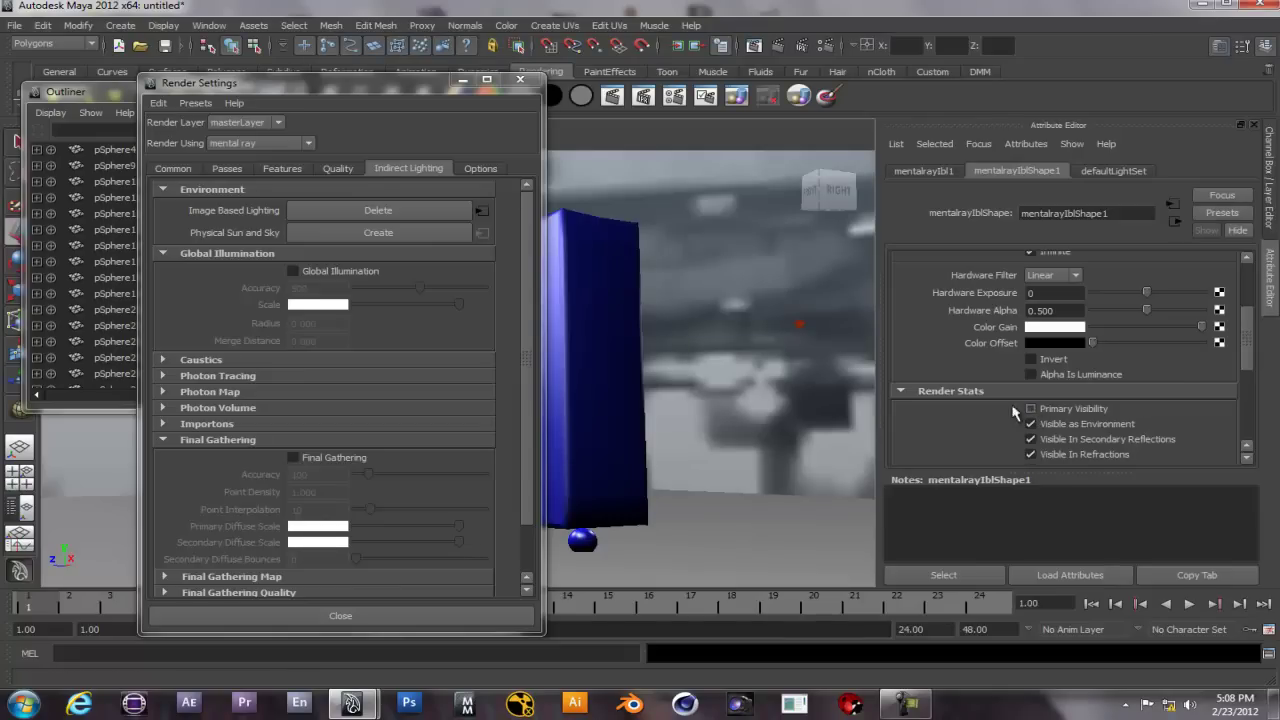
{"action": "left_click_drag", "start_coordinate": [263, 84], "coordinate": [903, 140]}
{"action": "left_click", "coordinate": [613, 96]}
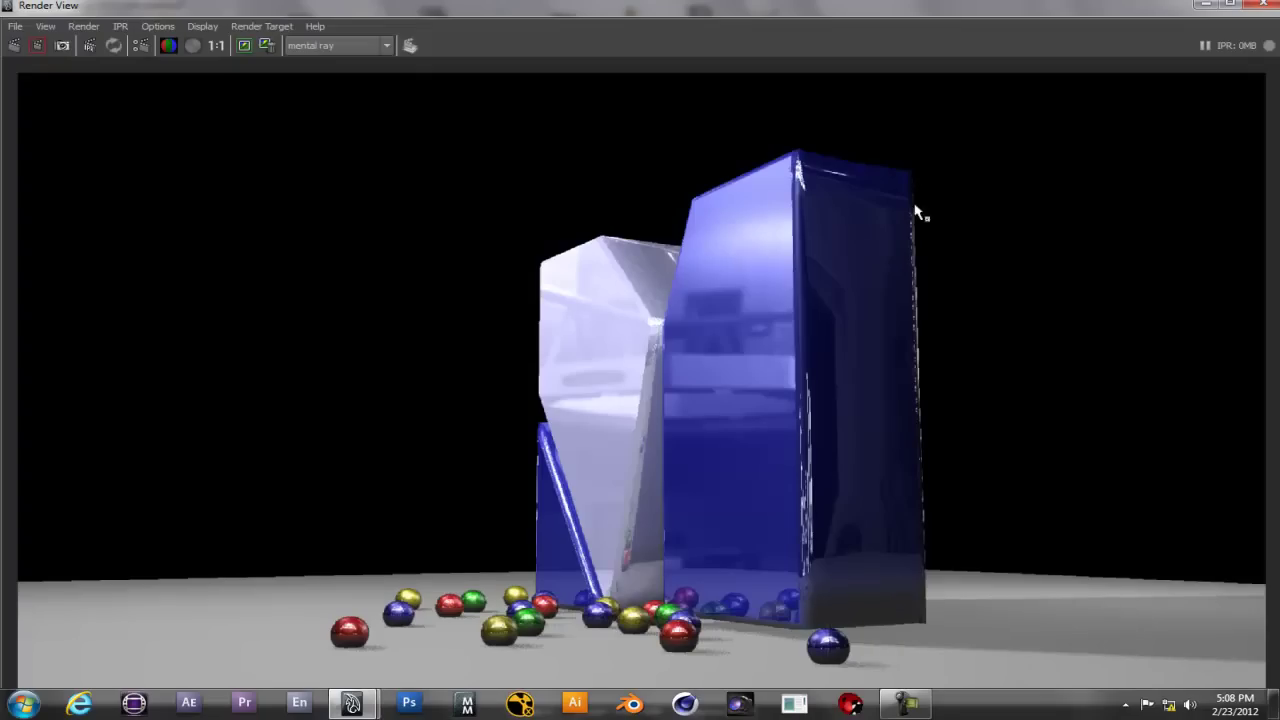
- Turn off mentalrayIbl1's Display Visibility and close the Render Settings window
{"action": "left_click", "coordinate": [1258, 4]}
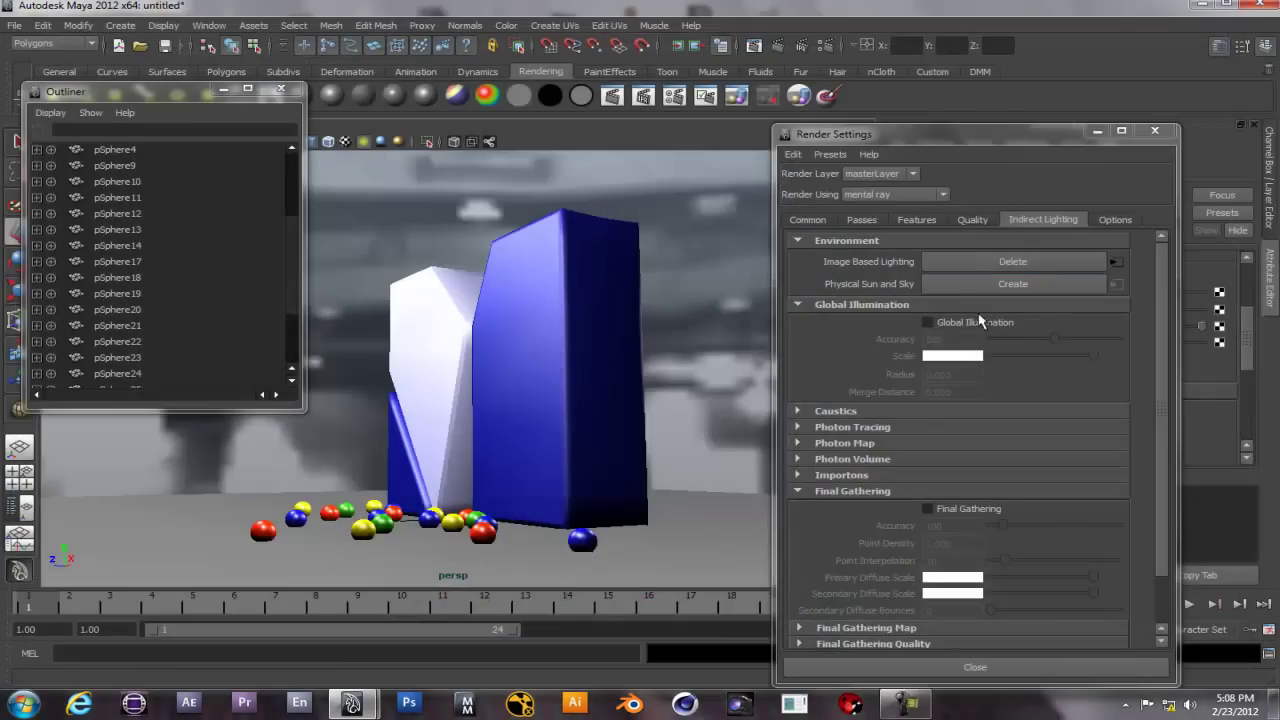
{"action": "left_click_drag", "start_coordinate": [1157, 393], "coordinate": [1173, 303]}
{"action": "left_click_drag", "start_coordinate": [1044, 142], "coordinate": [498, 129]}
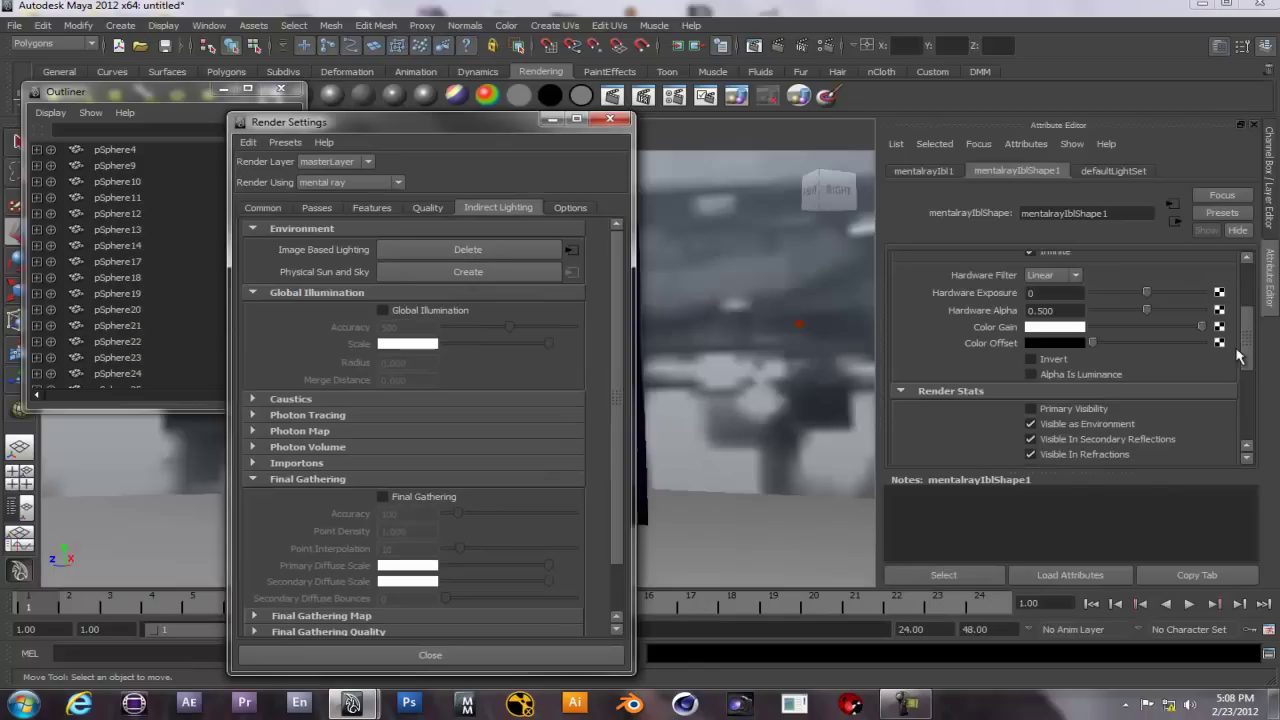
{"action": "left_click_drag", "start_coordinate": [1246, 340], "coordinate": [1240, 243]}
{"action": "left_click", "coordinate": [940, 180]}
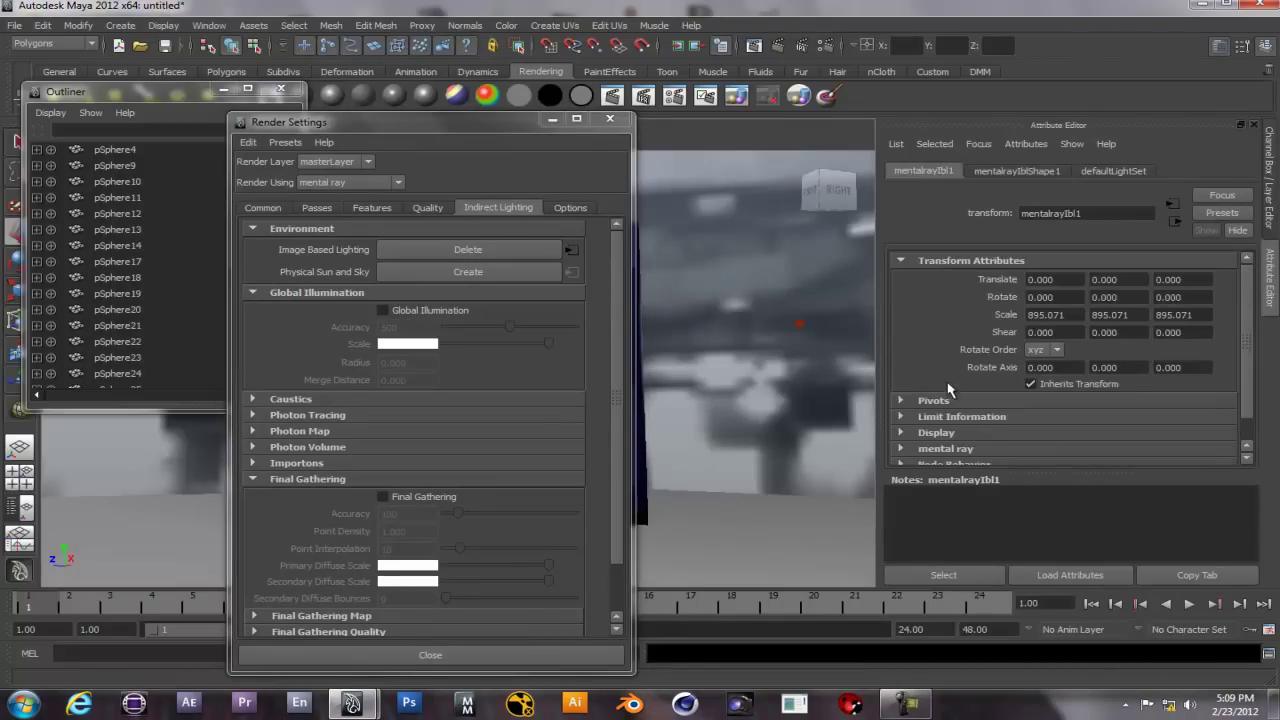
{"action": "left_click_drag", "start_coordinate": [1250, 360], "coordinate": [1256, 398]}
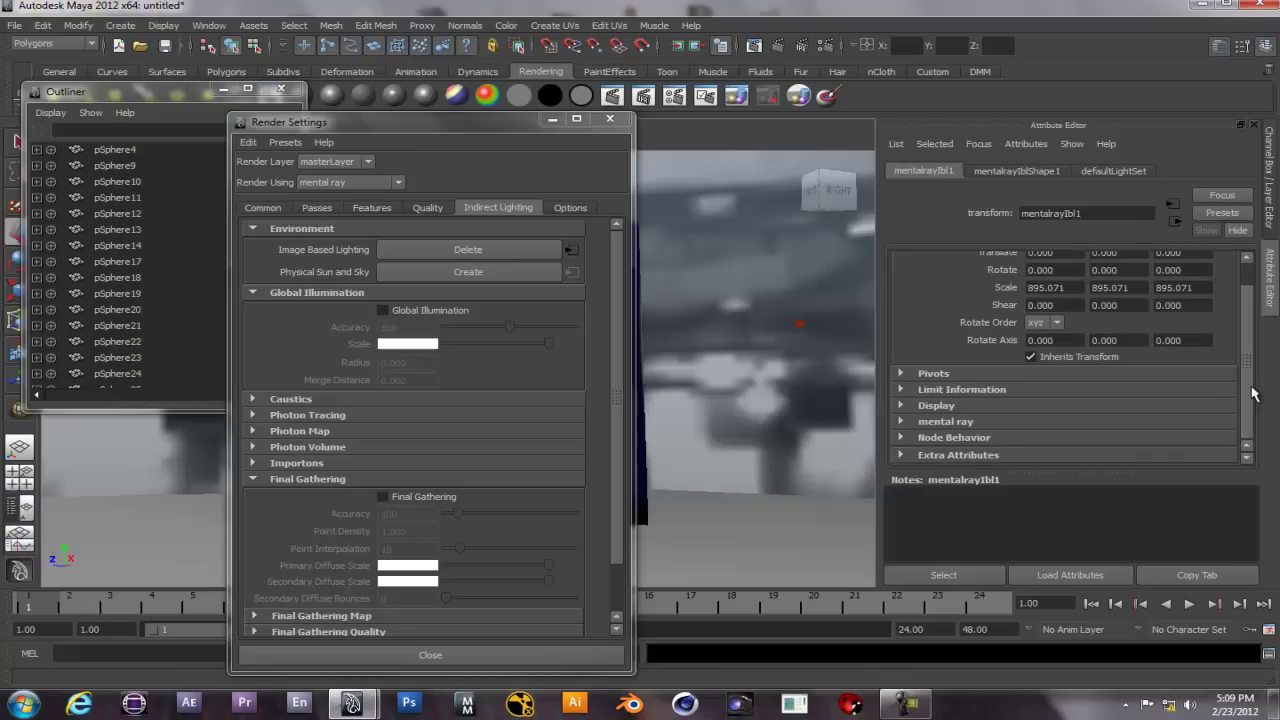
{"action": "left_click", "coordinate": [902, 406]}
{"action": "left_click_drag", "start_coordinate": [1250, 349], "coordinate": [1258, 398]}
{"action": "left_click", "coordinate": [1030, 400]}
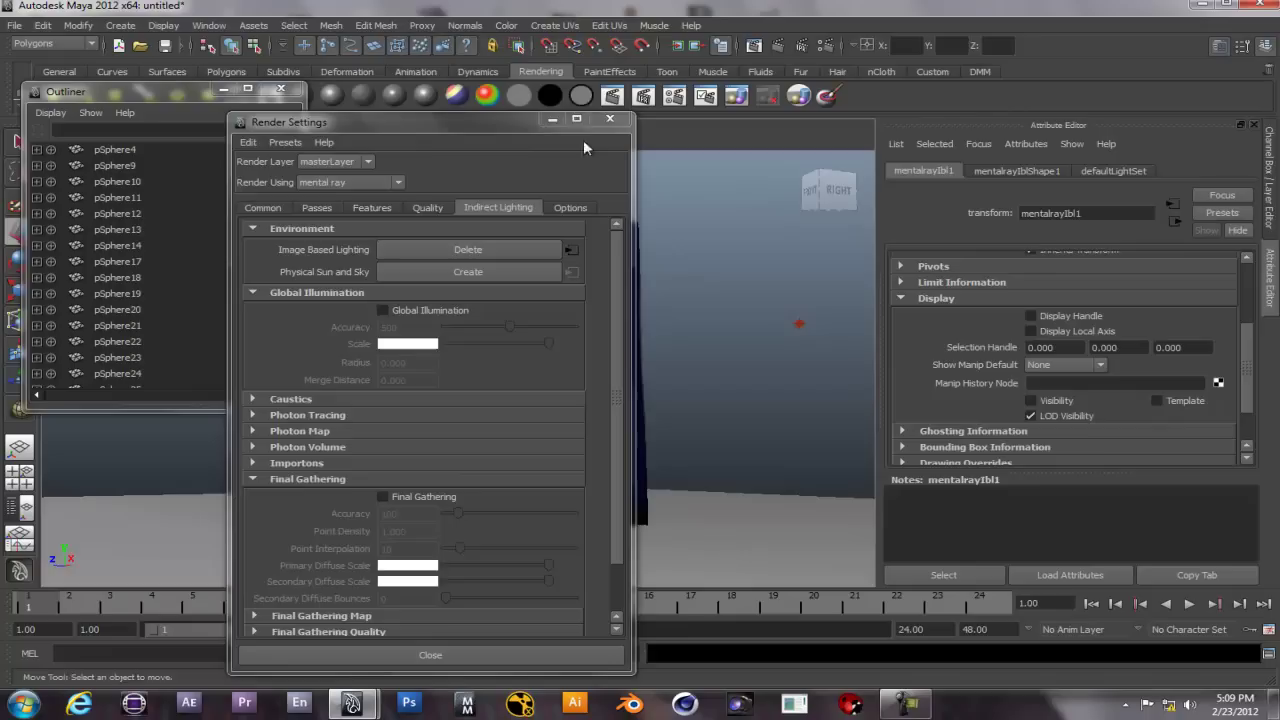
{"action": "left_click", "coordinate": [610, 118]}
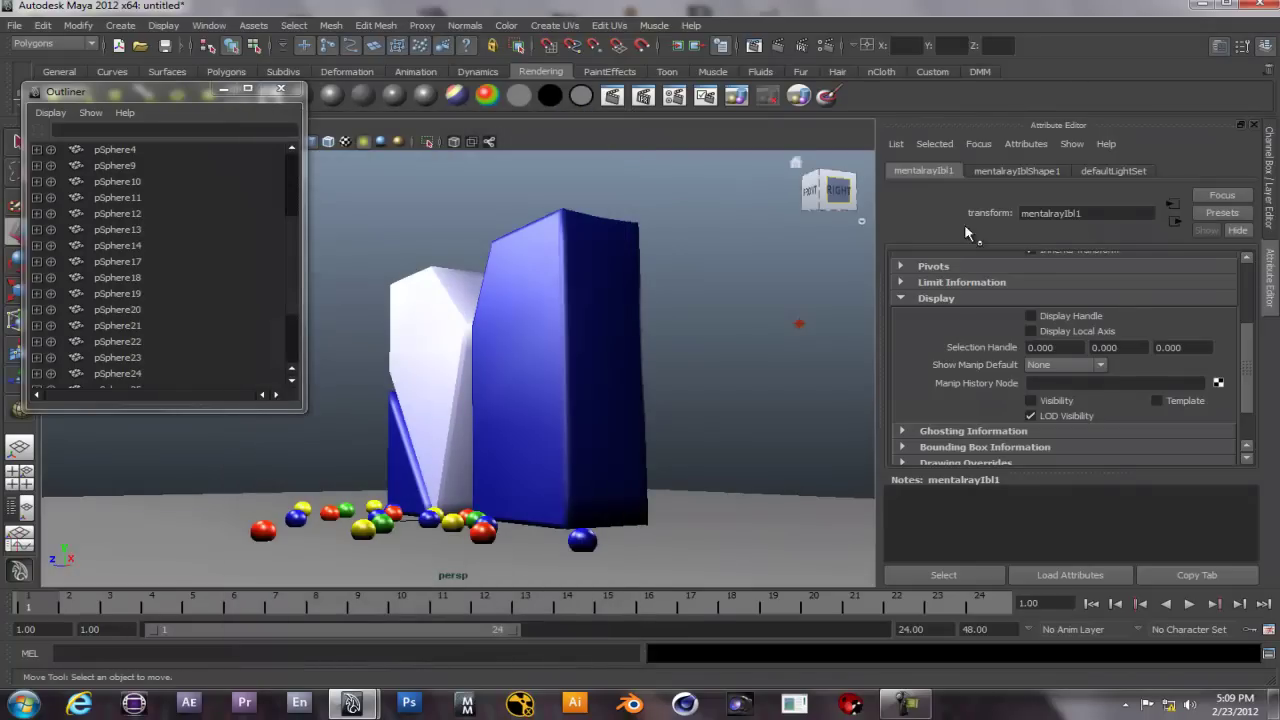
- Select and deselect the blue block, then move the Outliner to the right side
{"action": "left_click", "coordinate": [603, 282]}
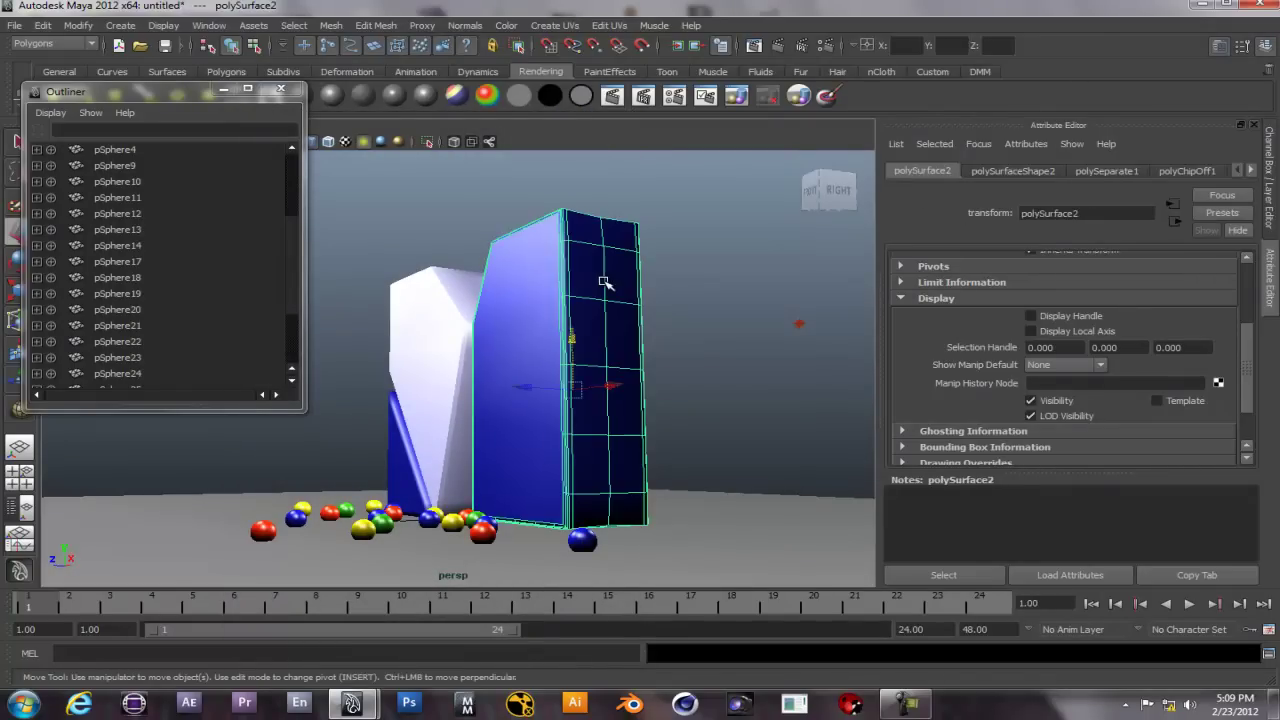
{"action": "left_click", "coordinate": [775, 297]}
{"action": "left_click_drag", "start_coordinate": [176, 91], "coordinate": [1044, 125]}
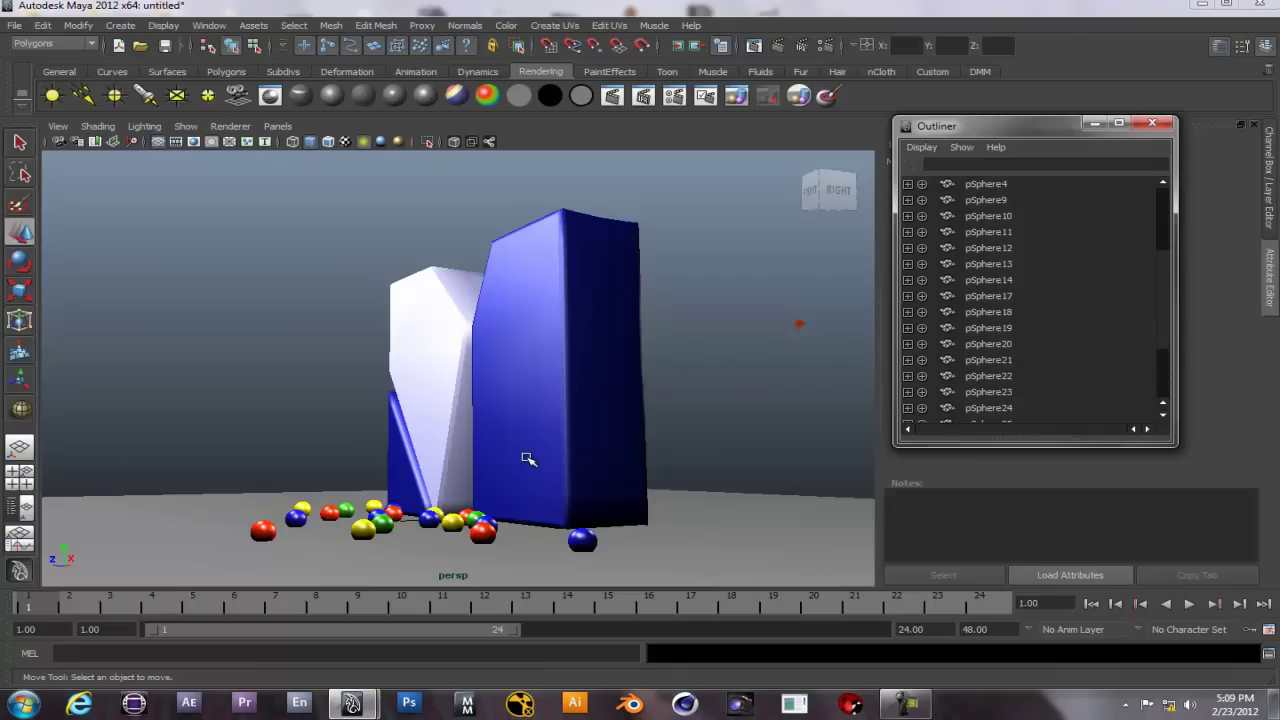
- Draw a new polygon sphere on the ground plane beside the blue box
{"action": "left_click", "coordinate": [336, 278]}
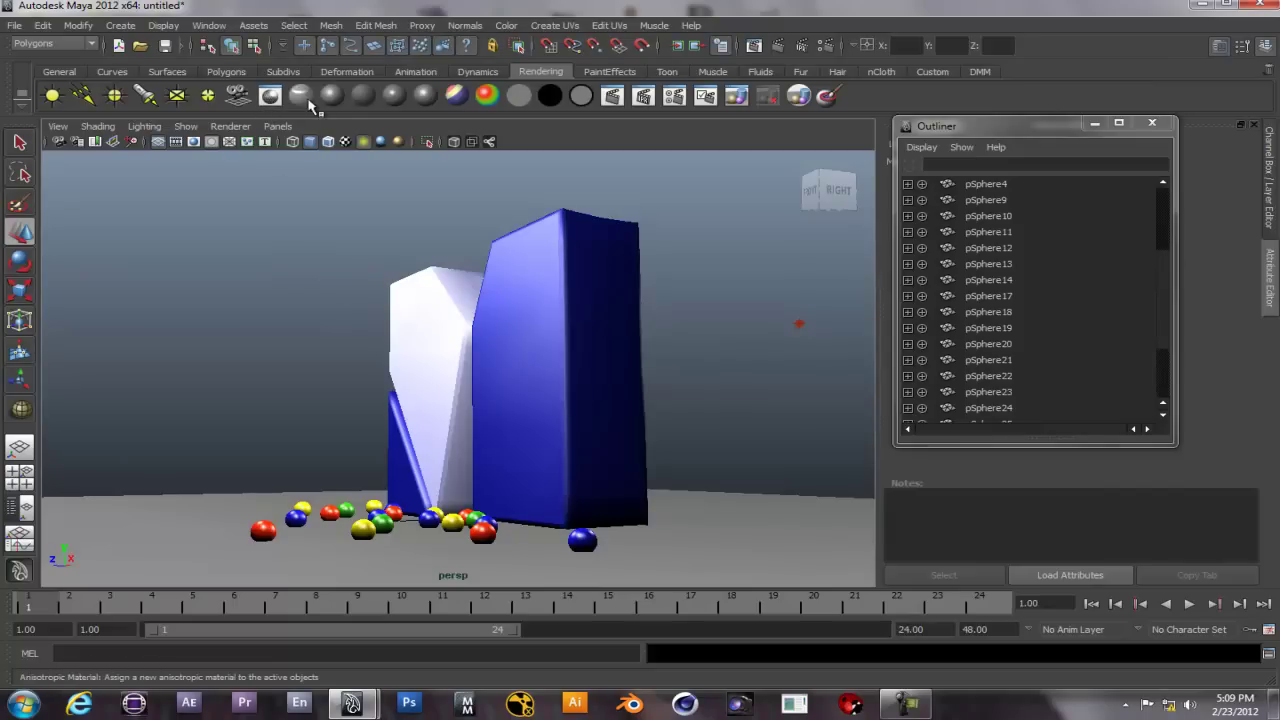
{"action": "left_click", "coordinate": [234, 72]}
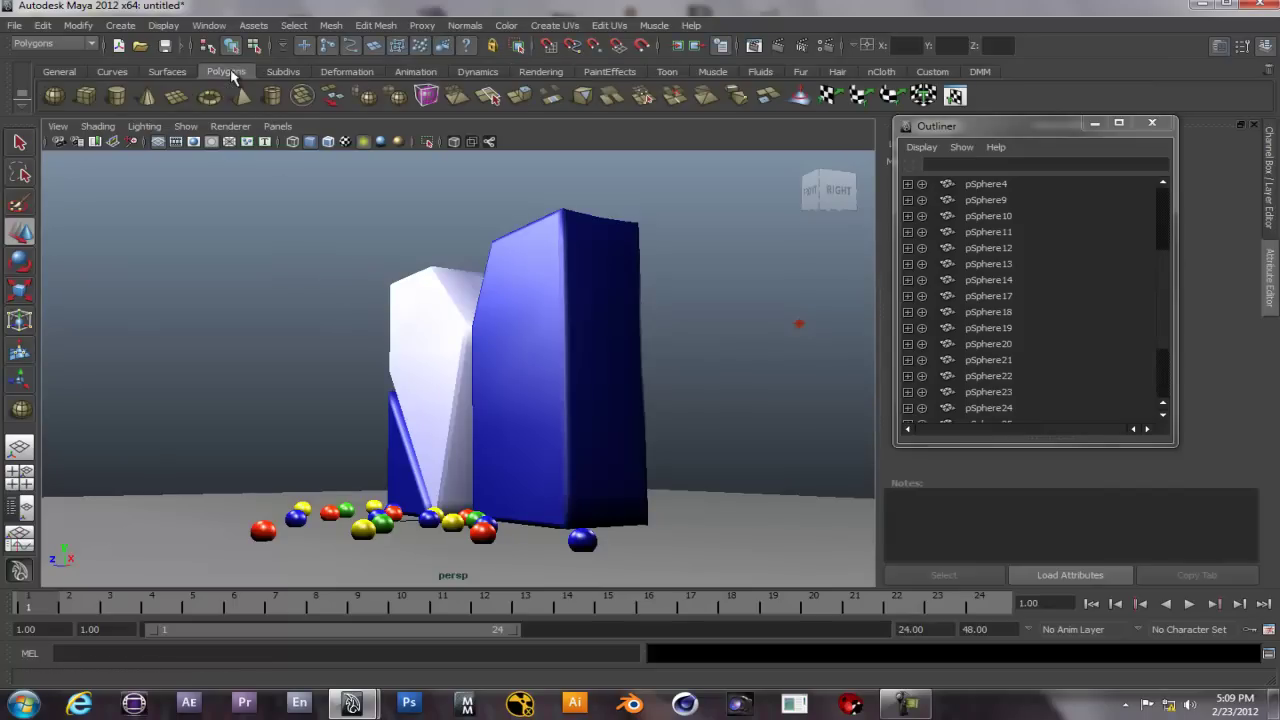
{"action": "left_click_drag", "start_coordinate": [473, 479], "coordinate": [443, 520], "text": "alt"}
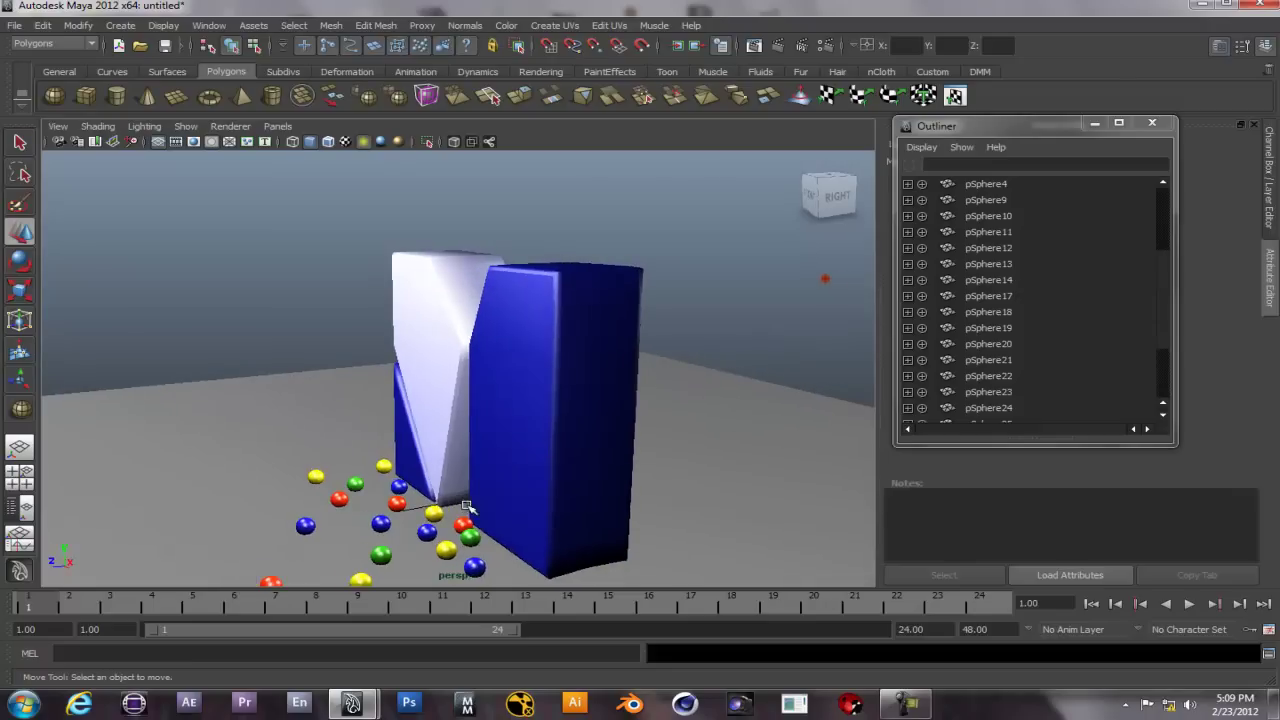
{"action": "scroll", "coordinate": [466, 505], "scroll_direction": "down", "scroll_amount": 5}
{"action": "scroll", "coordinate": [468, 485], "scroll_direction": "up", "scroll_amount": 1}
{"action": "left_click_drag", "start_coordinate": [455, 408], "coordinate": [500, 490]}
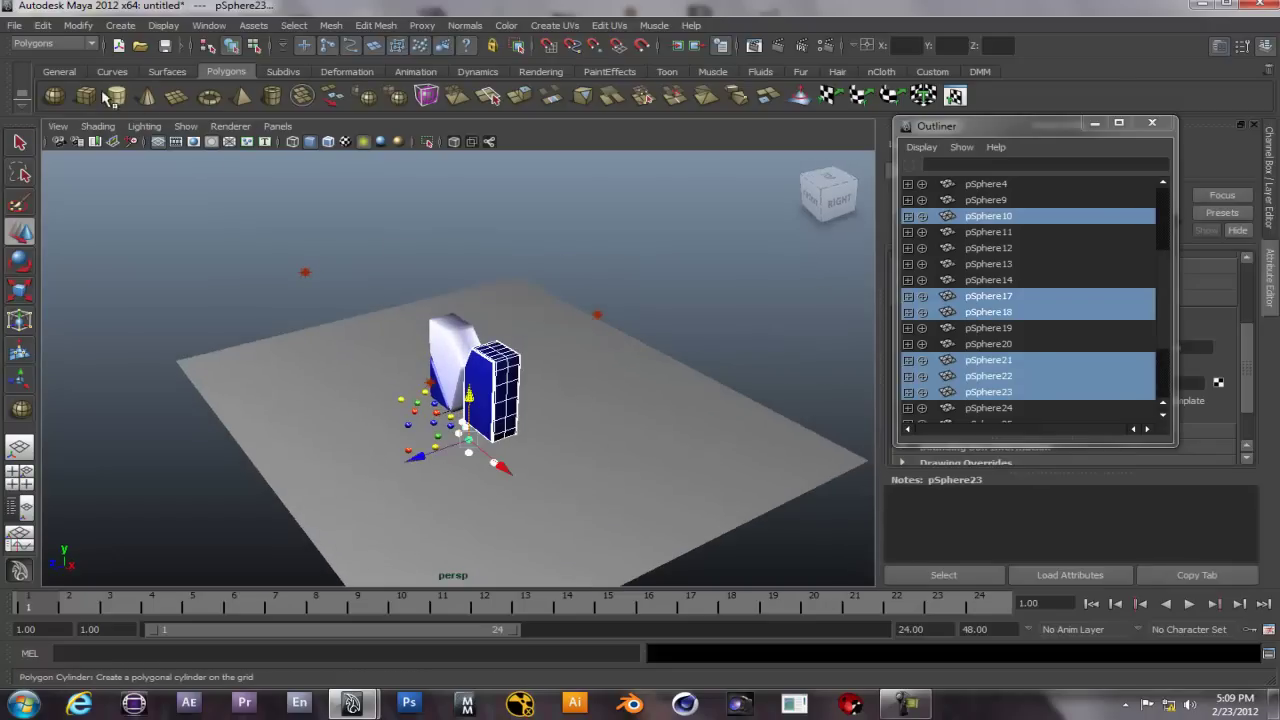
{"action": "key", "text": "y"}
{"action": "mouse_move", "coordinate": [452, 432]}
{"action": "left_mouse_down"}
{"action": "mouse_move", "coordinate": [523, 517]}
{"action": "mouse_move", "coordinate": [618, 584]}
{"action": "mouse_move", "coordinate": [976, 597]}
{"action": "mouse_move", "coordinate": [520, 517]}
{"action": "mouse_move", "coordinate": [548, 524]}
{"action": "mouse_move", "coordinate": [551, 449]}
{"action": "mouse_move", "coordinate": [589, 537]}
{"action": "left_mouse_up"}
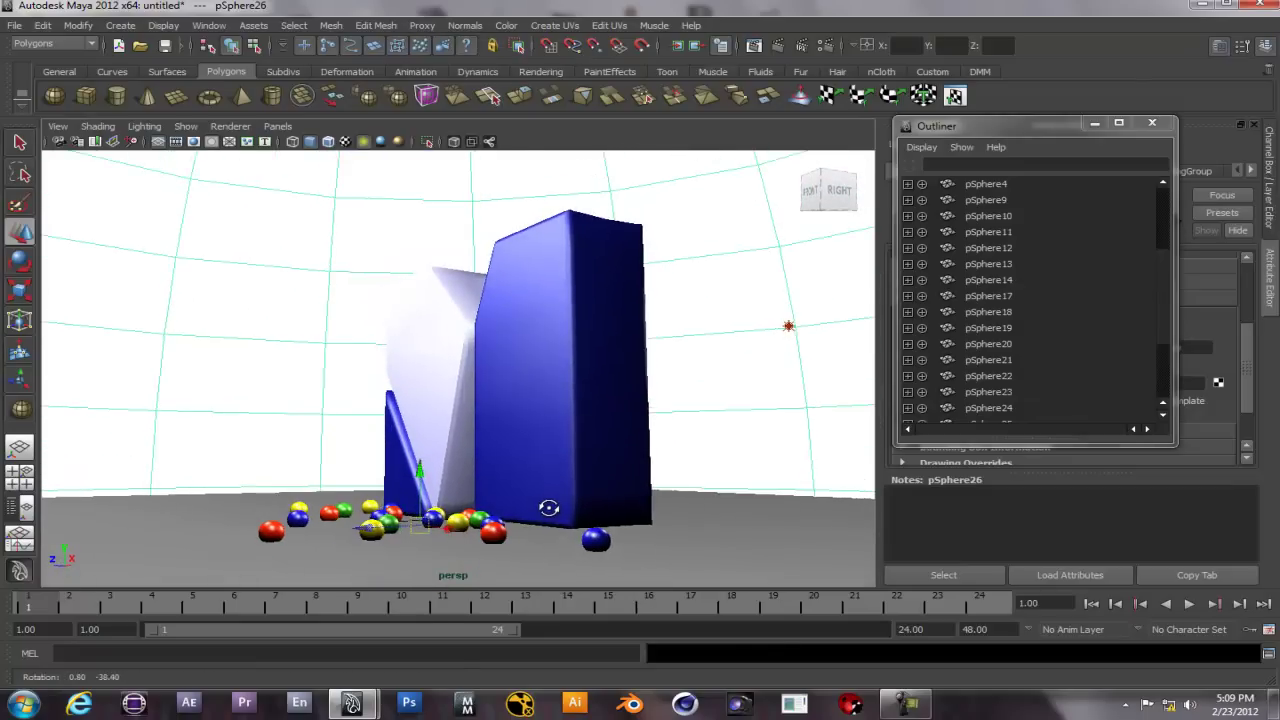
- Render the current frame, frame pSphere26 from above, and open Render Settings
{"action": "key", "text": "f"}
{"action": "mouse_move", "coordinate": [501, 431]}
{"action": "left_mouse_down", "text": "alt"}
{"action": "mouse_move", "coordinate": [506, 403]}
{"action": "mouse_move", "coordinate": [510, 507]}
{"action": "mouse_move", "coordinate": [523, 520]}
{"action": "mouse_move", "coordinate": [537, 497]}
{"action": "left_mouse_up", "text": "alt"}
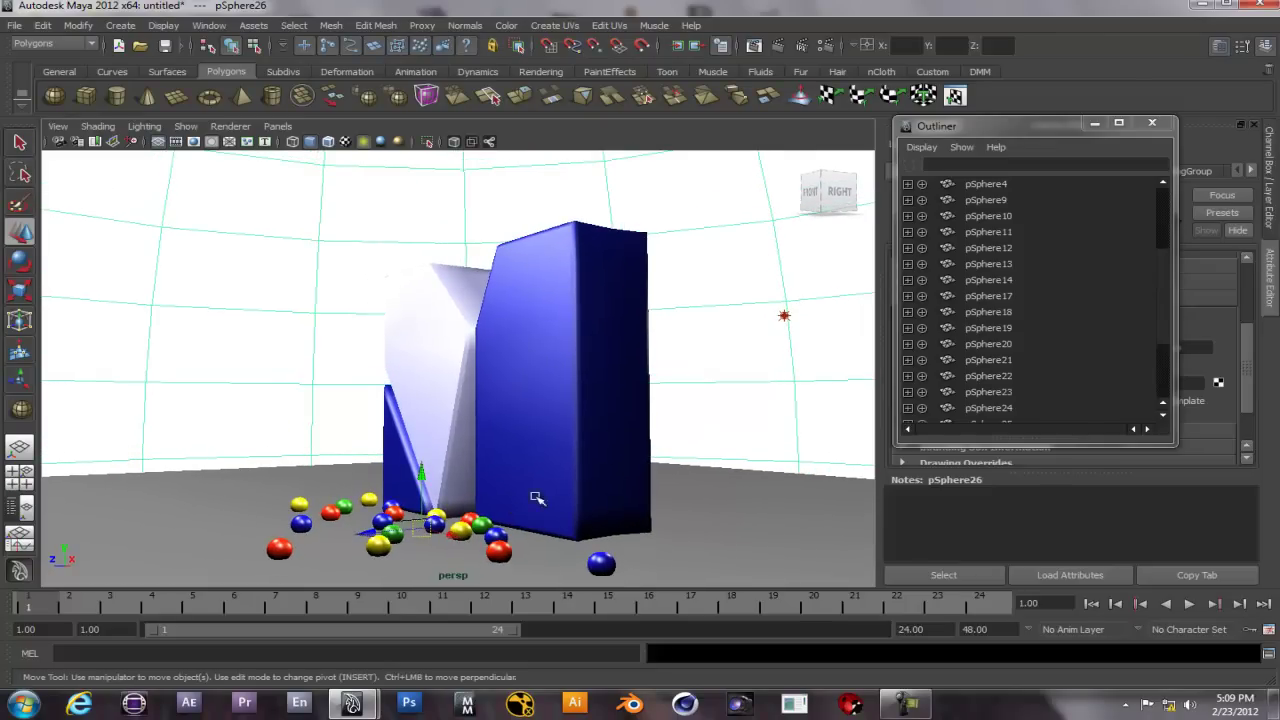
{"action": "left_click", "coordinate": [779, 48]}
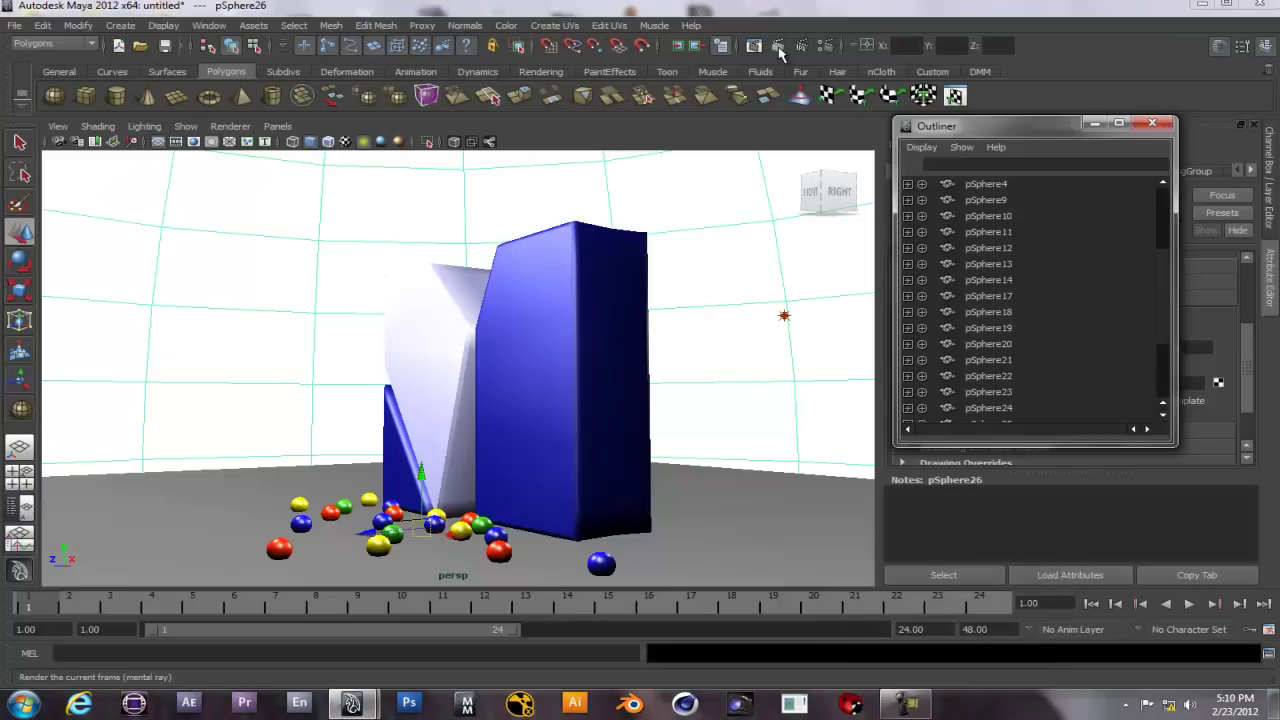
{"action": "key", "text": "f"}
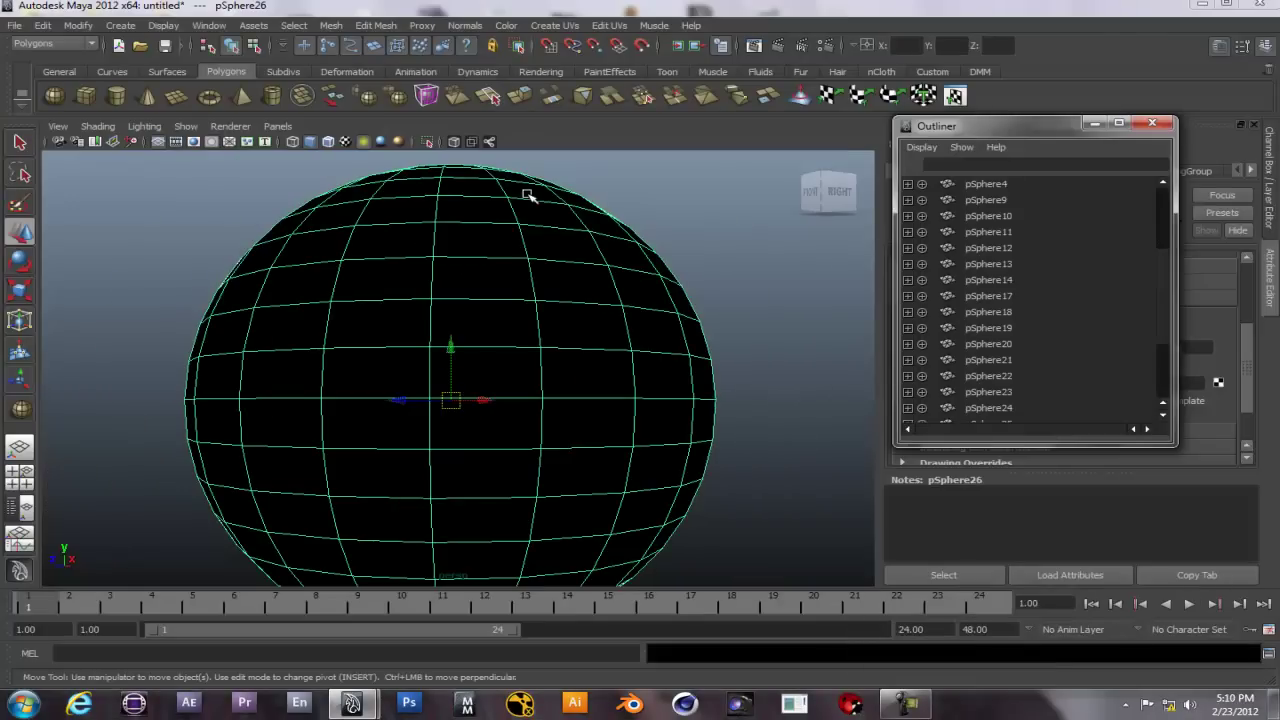
{"action": "mouse_move", "coordinate": [510, 440]}
{"action": "left_mouse_down", "text": "alt"}
{"action": "mouse_move", "coordinate": [500, 429]}
{"action": "mouse_move", "coordinate": [517, 423]}
{"action": "left_mouse_up", "text": "alt"}
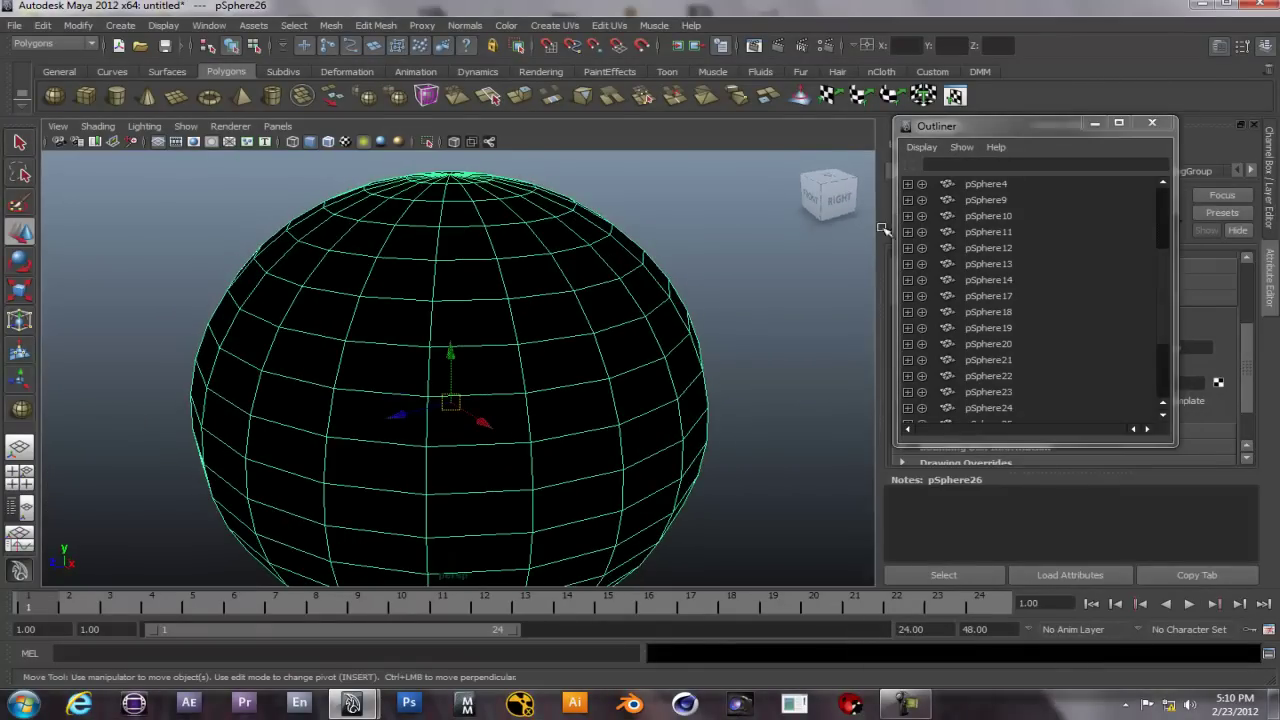
{"action": "left_click", "coordinate": [823, 46]}
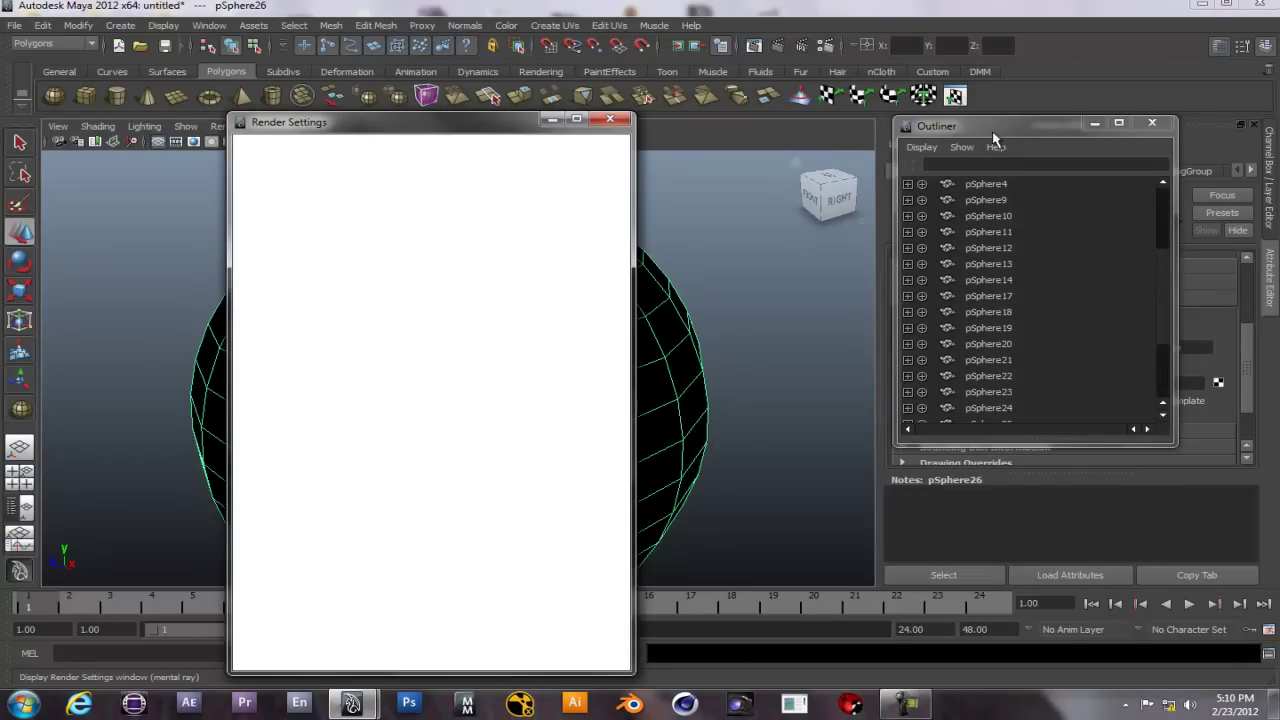
- Close the Outliner, review the mentalrayIblShape1 and mentalrayIbl1 tabs, then close Render Settings
{"action": "left_click", "coordinate": [1152, 122]}
{"action": "left_click", "coordinate": [572, 249]}
{"action": "scroll", "coordinate": [1255, 330], "scroll_direction": "up", "scroll_amount": 3}
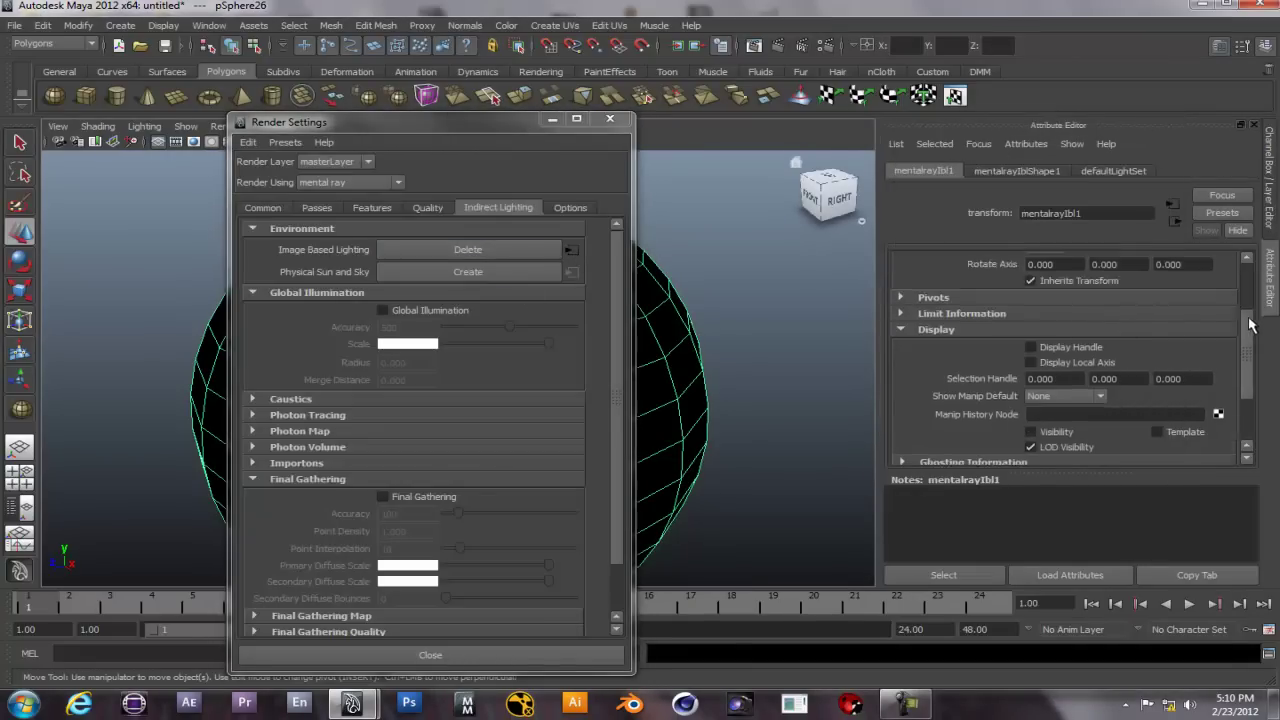
{"action": "left_click", "coordinate": [1021, 177]}
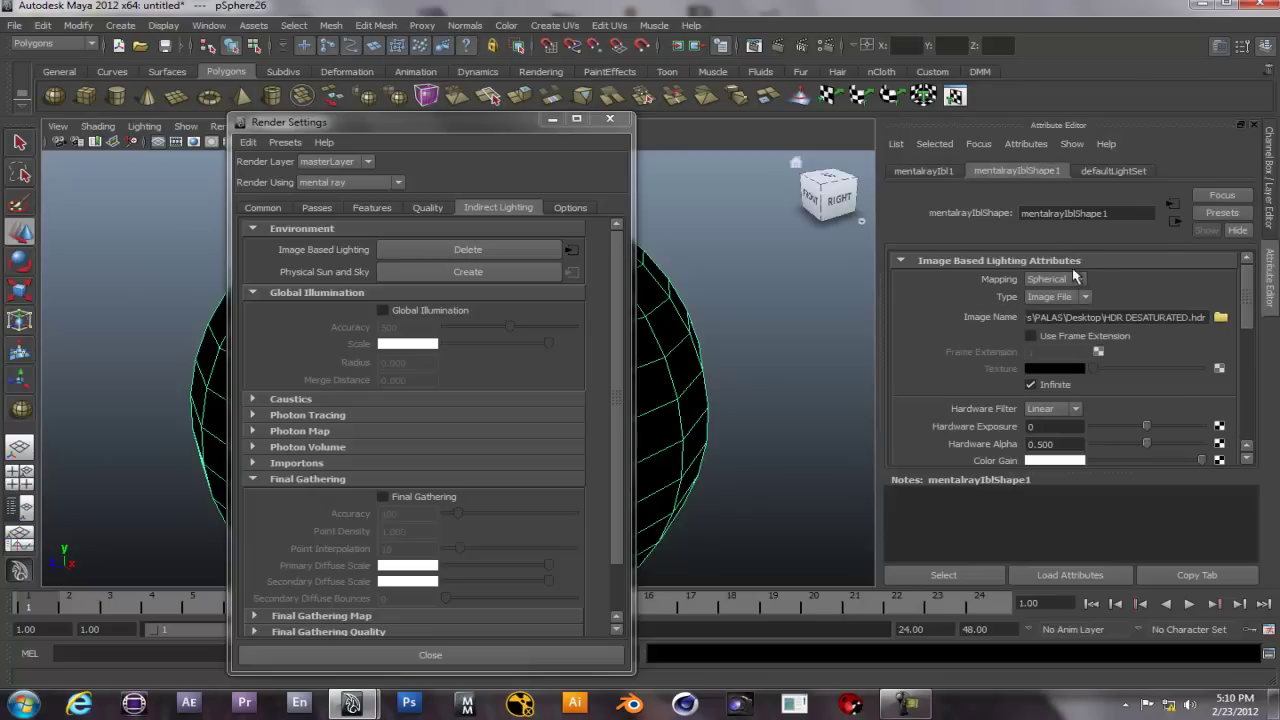
{"action": "left_click", "coordinate": [912, 170]}
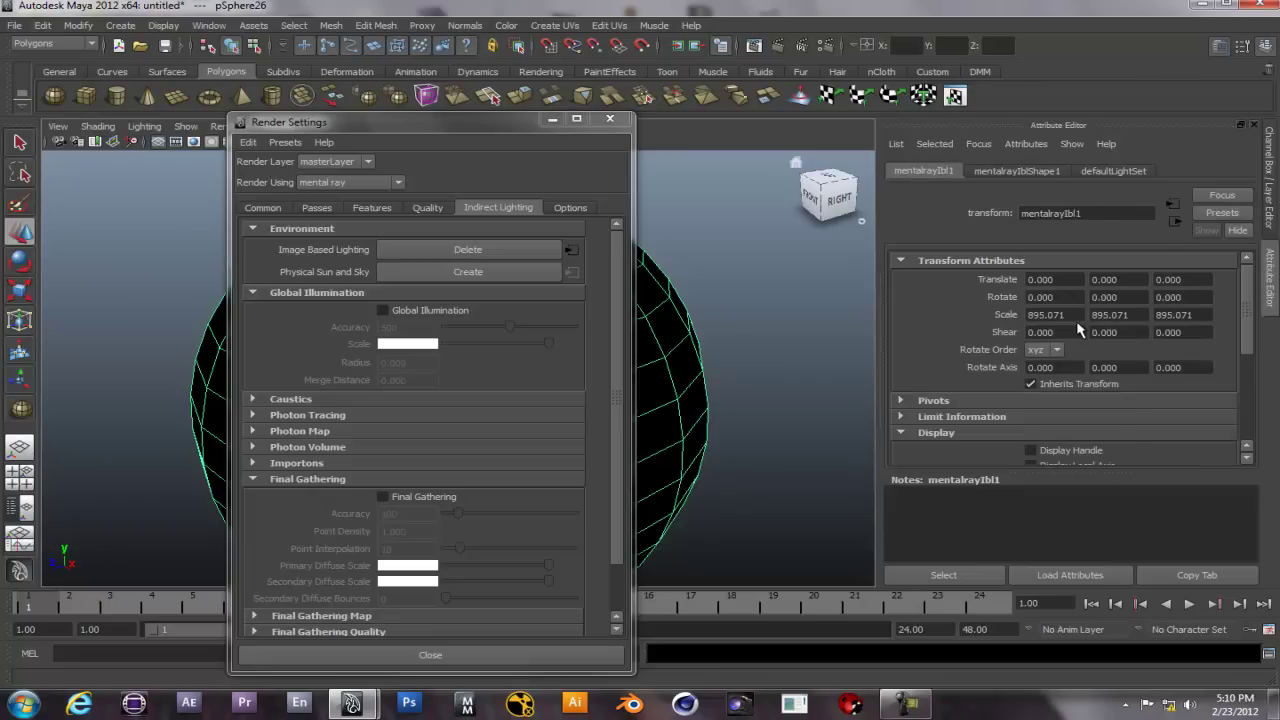
{"action": "left_click_drag", "start_coordinate": [495, 122], "coordinate": [290, 122]}
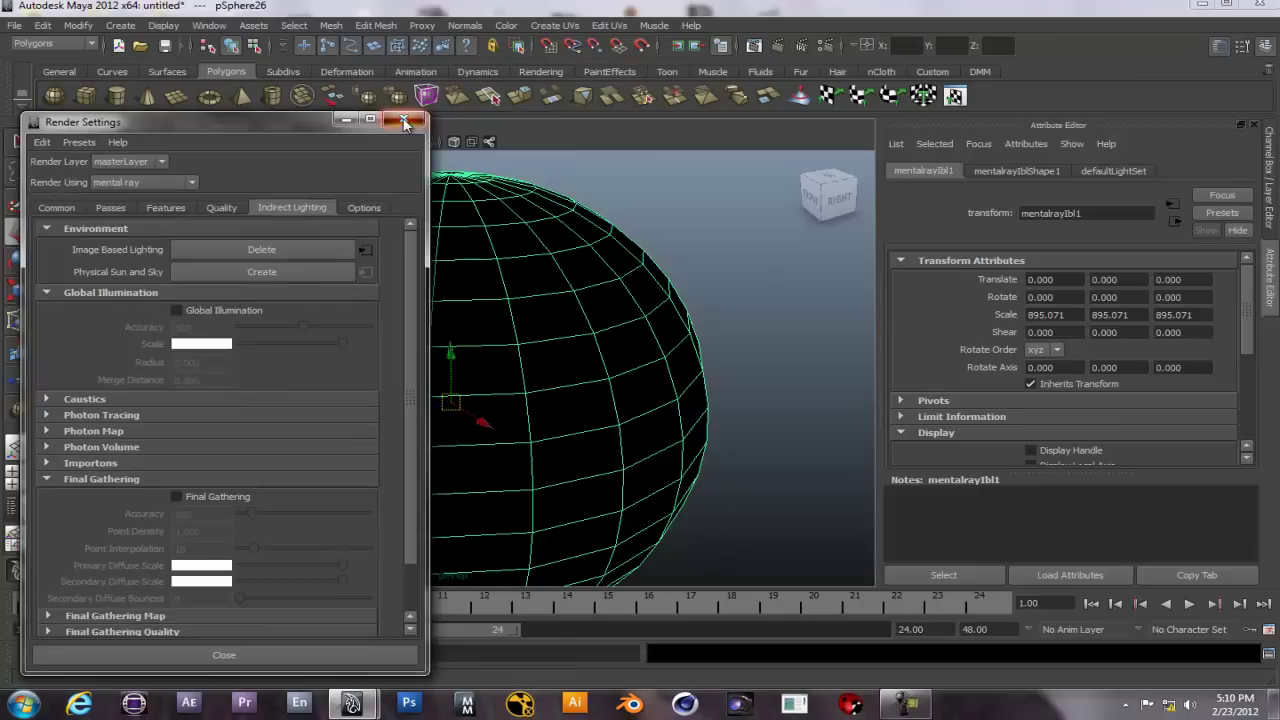
{"action": "left_click", "coordinate": [403, 119]}
{"action": "left_click", "coordinate": [652, 213]}
- Scale pSphere26 to 1000 on X, Y and Z in the Attribute Editor
{"action": "left_click", "coordinate": [606, 237]}
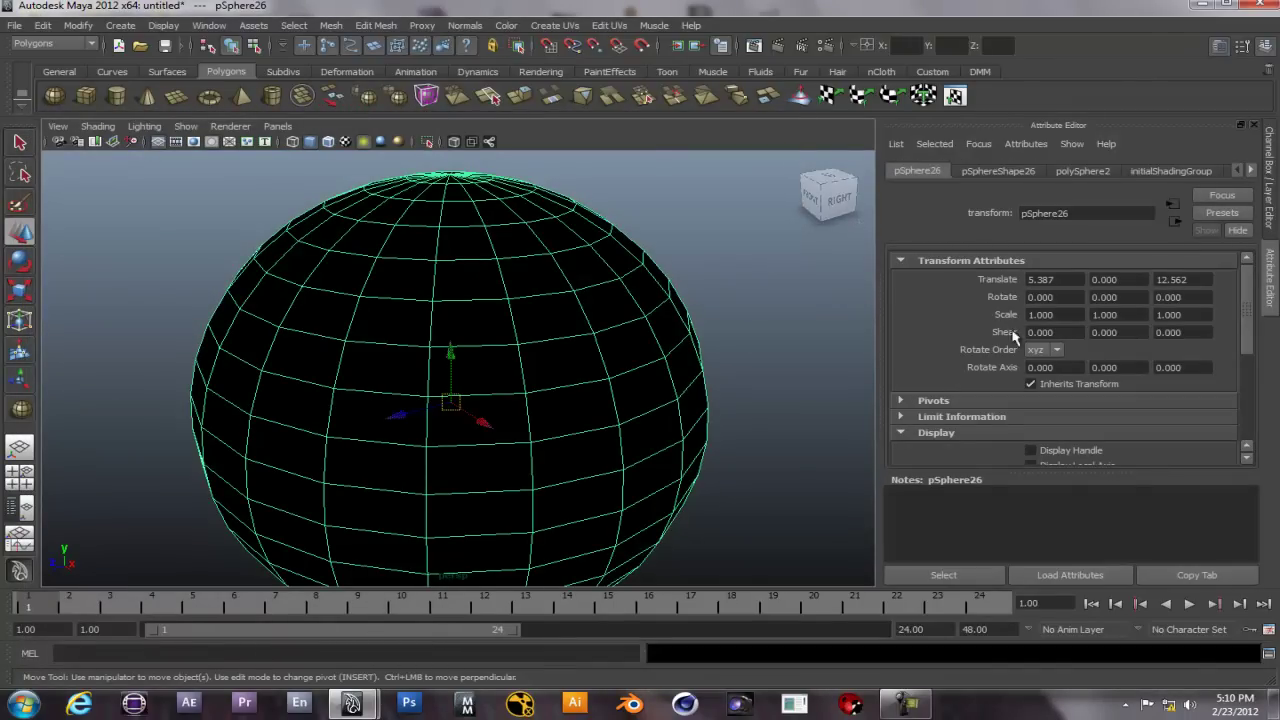
{"action": "left_click_drag", "start_coordinate": [1080, 314], "coordinate": [929, 321]}
{"action": "type", "text": "1000"}
{"action": "key", "text": "Return"}
{"action": "left_click_drag", "start_coordinate": [1129, 315], "coordinate": [991, 317]}
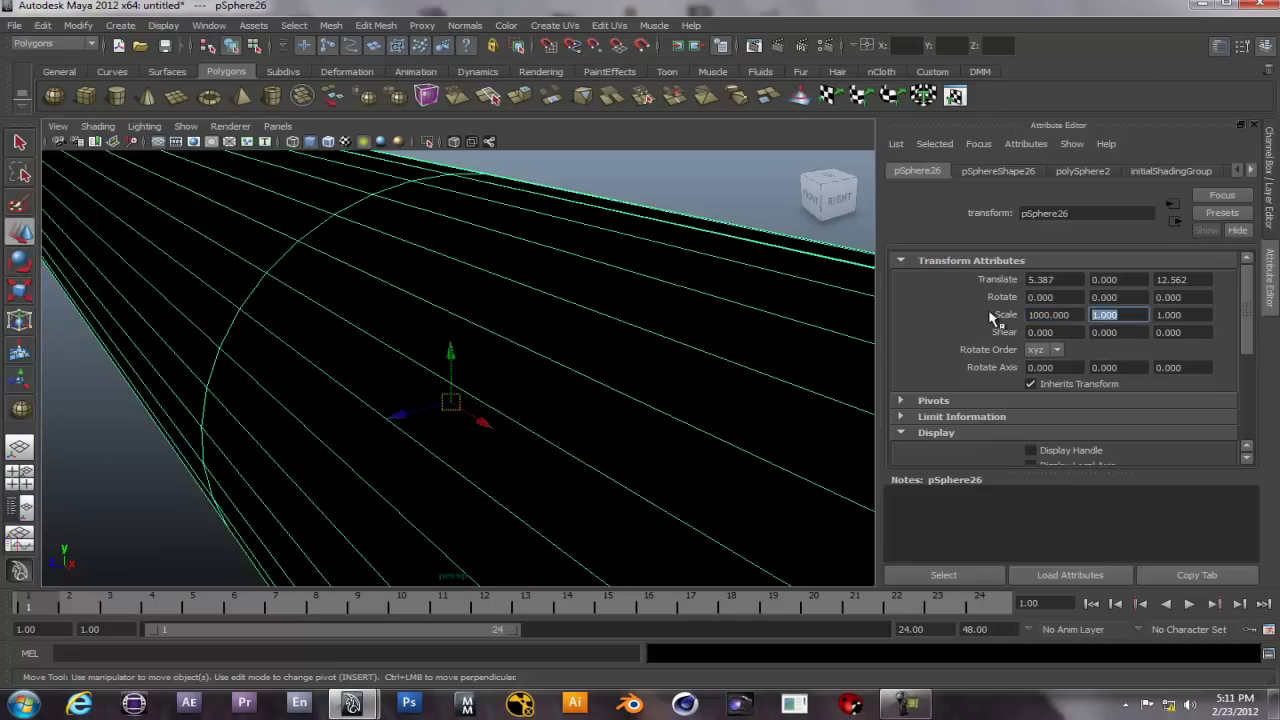
{"action": "type", "text": "100"}
{"action": "key", "text": "Return"}
{"action": "left_click_drag", "start_coordinate": [1198, 315], "coordinate": [1118, 315]}
{"action": "type", "text": "1000"}
{"action": "key", "text": "Return"}
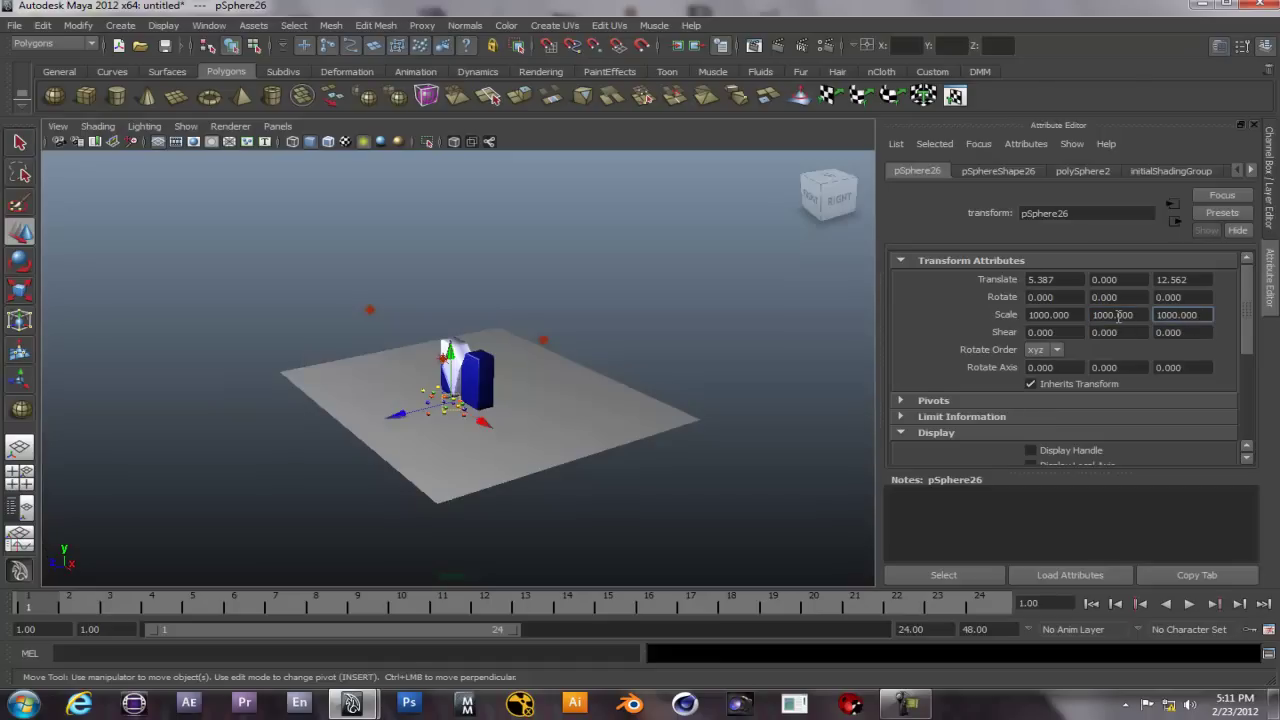
- Render a test frame of the scene from a low viewing angle, then close Render View
{"action": "scroll", "coordinate": [428, 371], "scroll_direction": "up", "scroll_amount": 3}
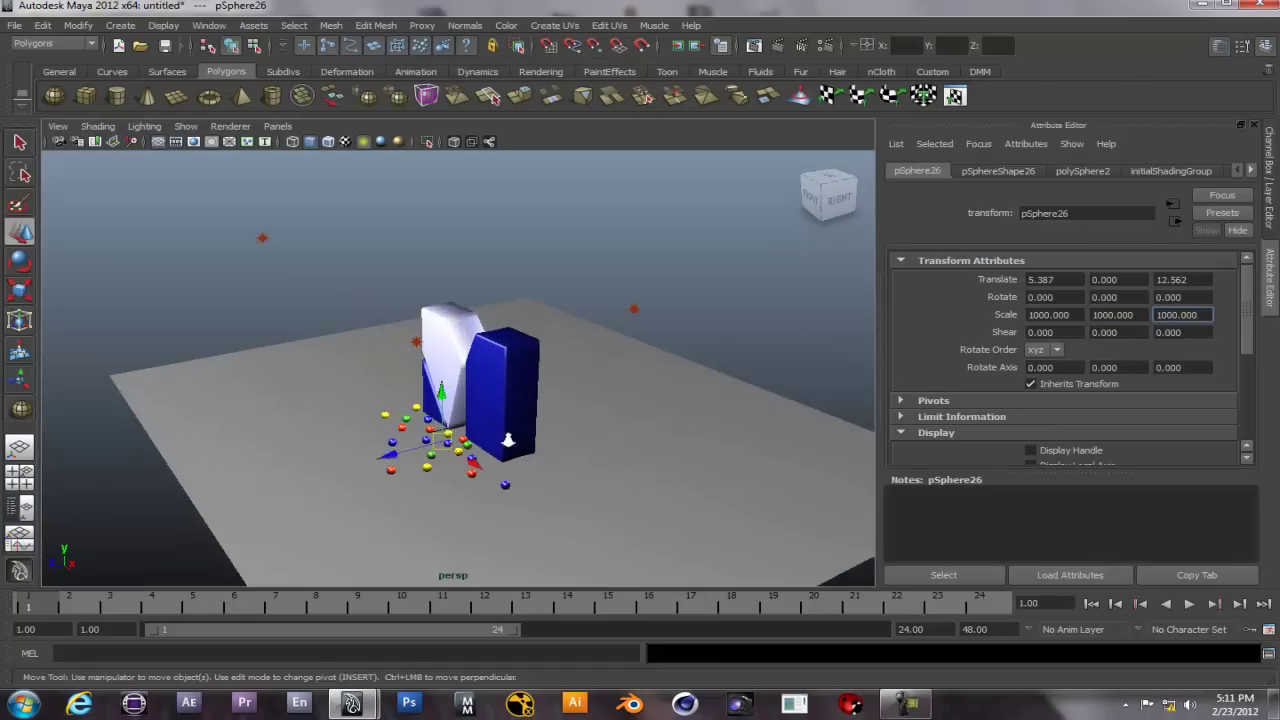
{"action": "scroll", "coordinate": [508, 441], "scroll_direction": "up", "scroll_amount": 2}
{"action": "left_click", "coordinate": [460, 512]}
{"action": "left_click_drag", "start_coordinate": [460, 512], "coordinate": [471, 474], "text": "alt"}
{"action": "scroll", "coordinate": [500, 420], "scroll_direction": "up", "scroll_amount": 2}
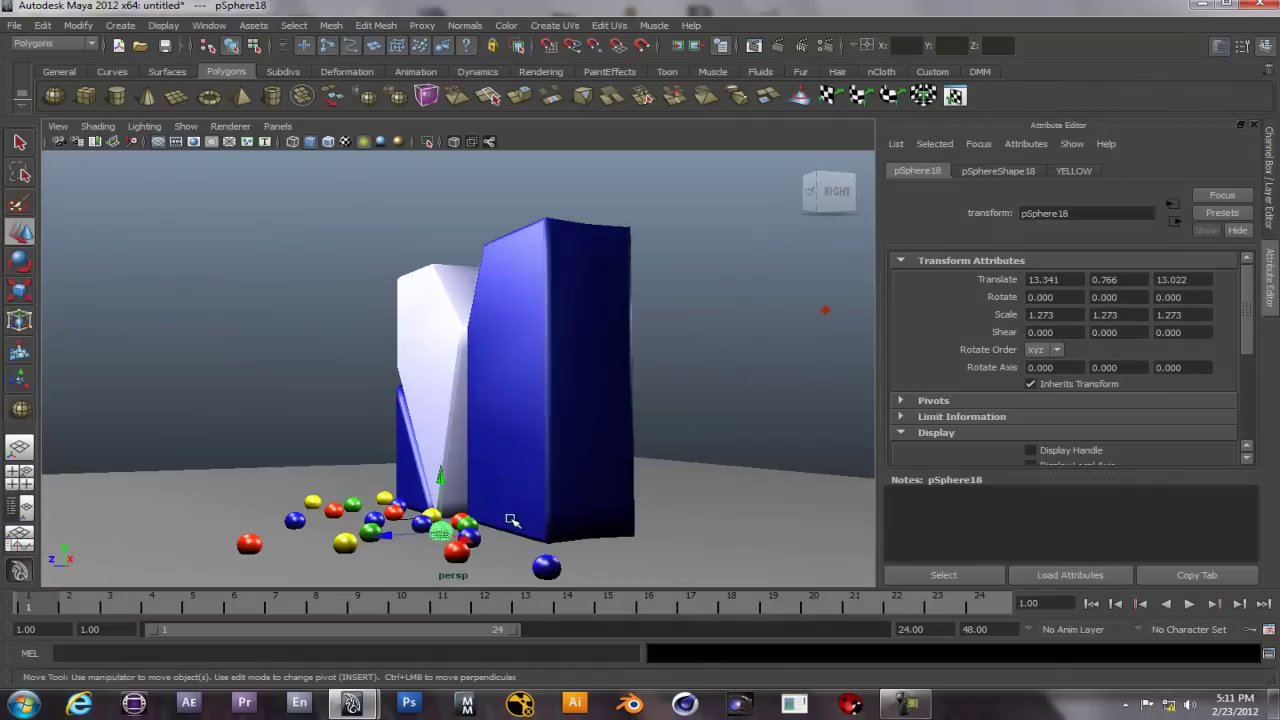
{"action": "left_click", "coordinate": [777, 47]}
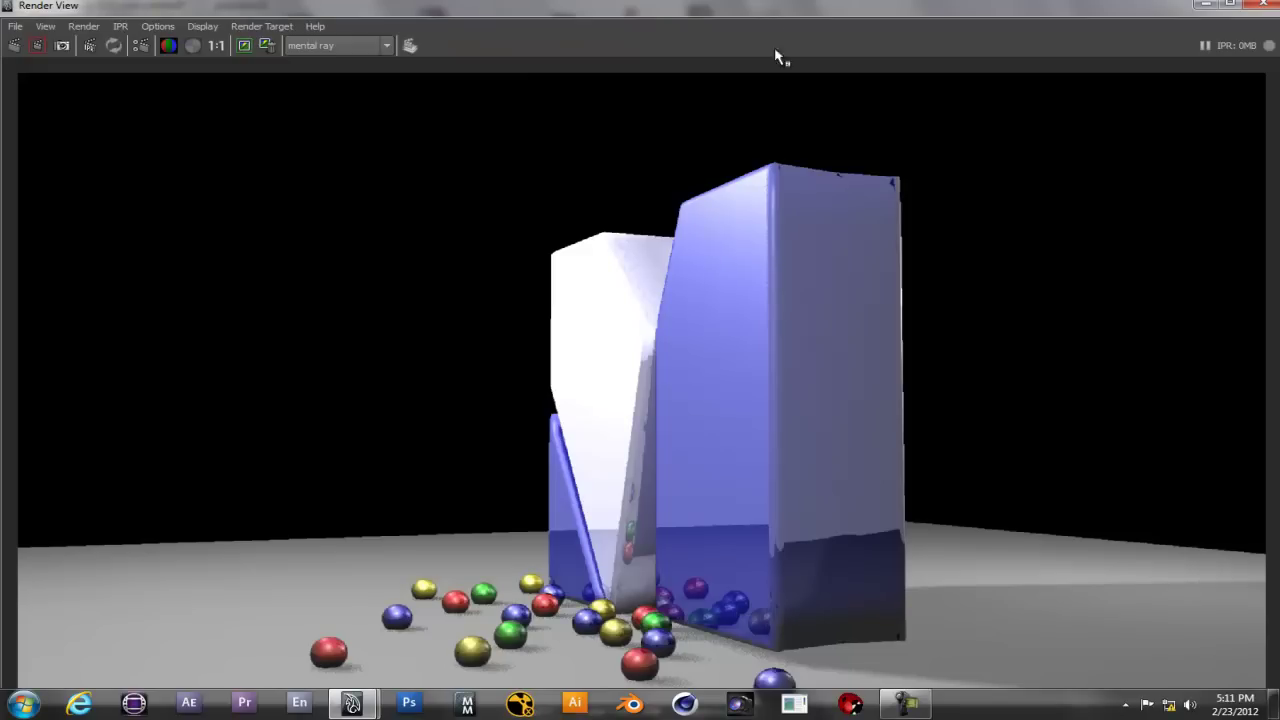
{"action": "left_click", "coordinate": [1263, 4]}
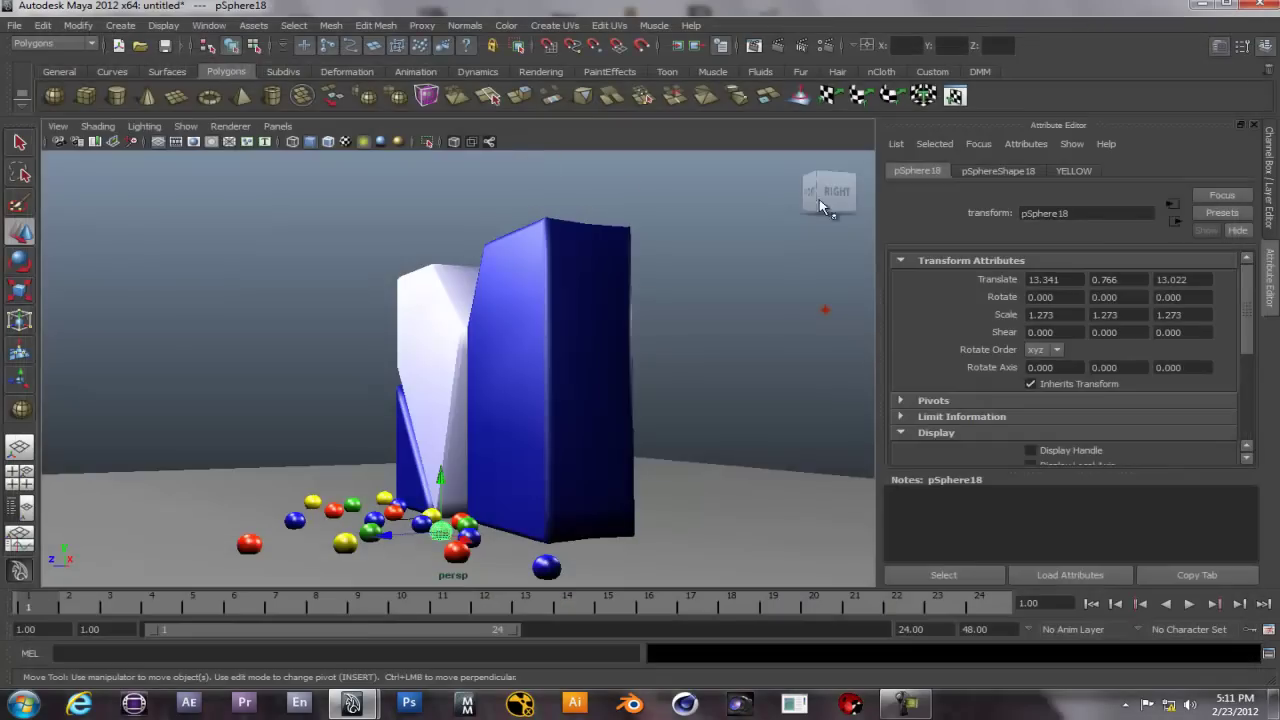
{"action": "left_click", "coordinate": [990, 170]}
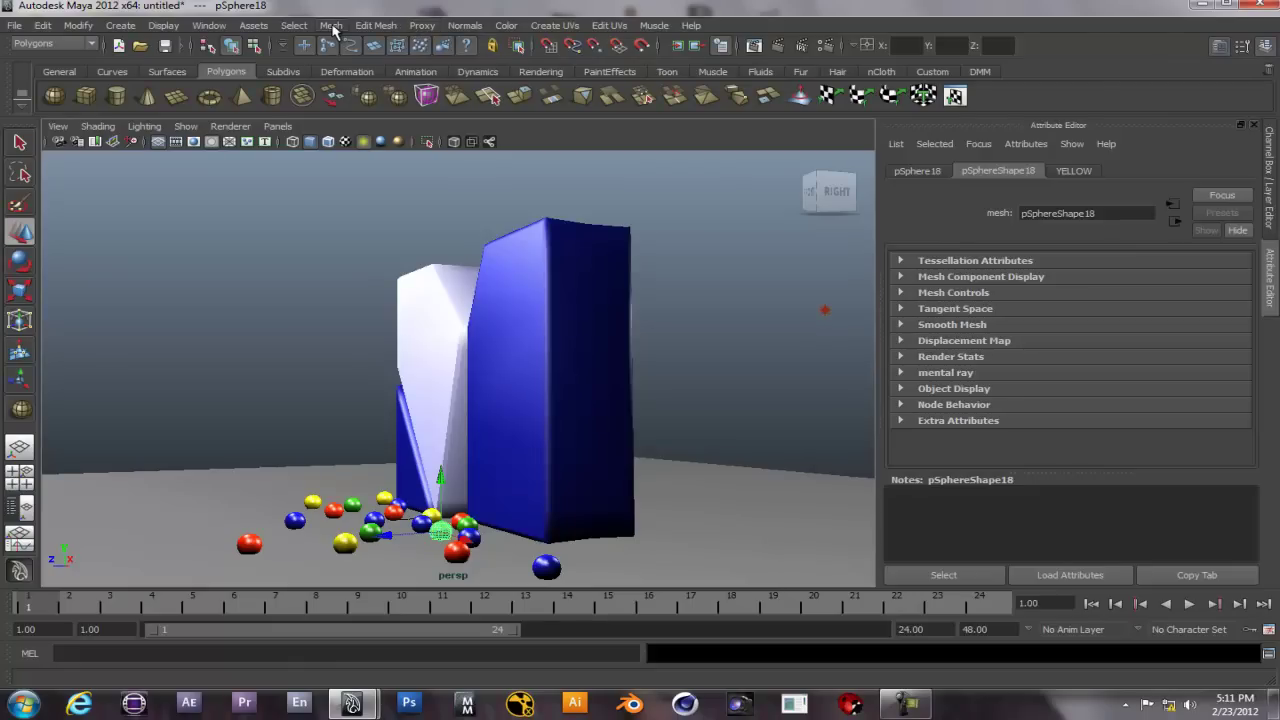
- Remove pSphere26 through the Outliner, then render a fresh frame and close Render View
{"action": "left_click", "coordinate": [196, 28]}
{"action": "left_click", "coordinate": [274, 136]}
{"action": "left_click", "coordinate": [982, 264]}
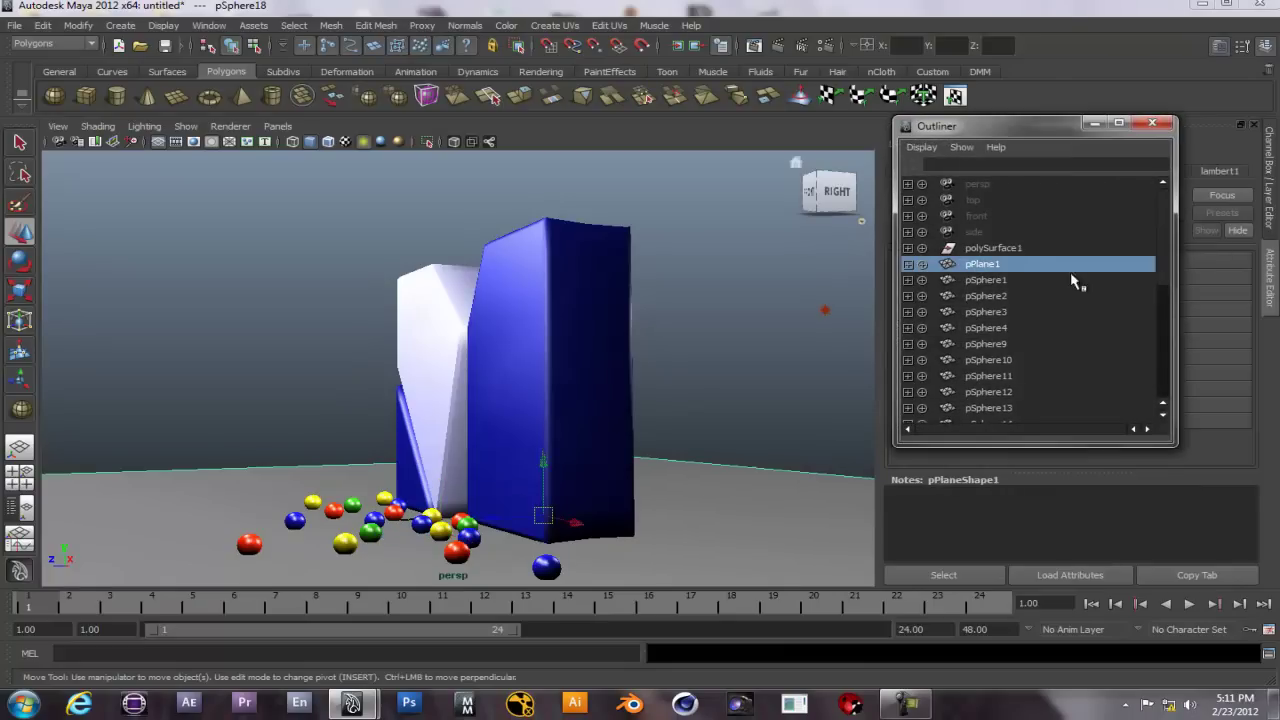
{"action": "left_click", "coordinate": [1073, 281]}
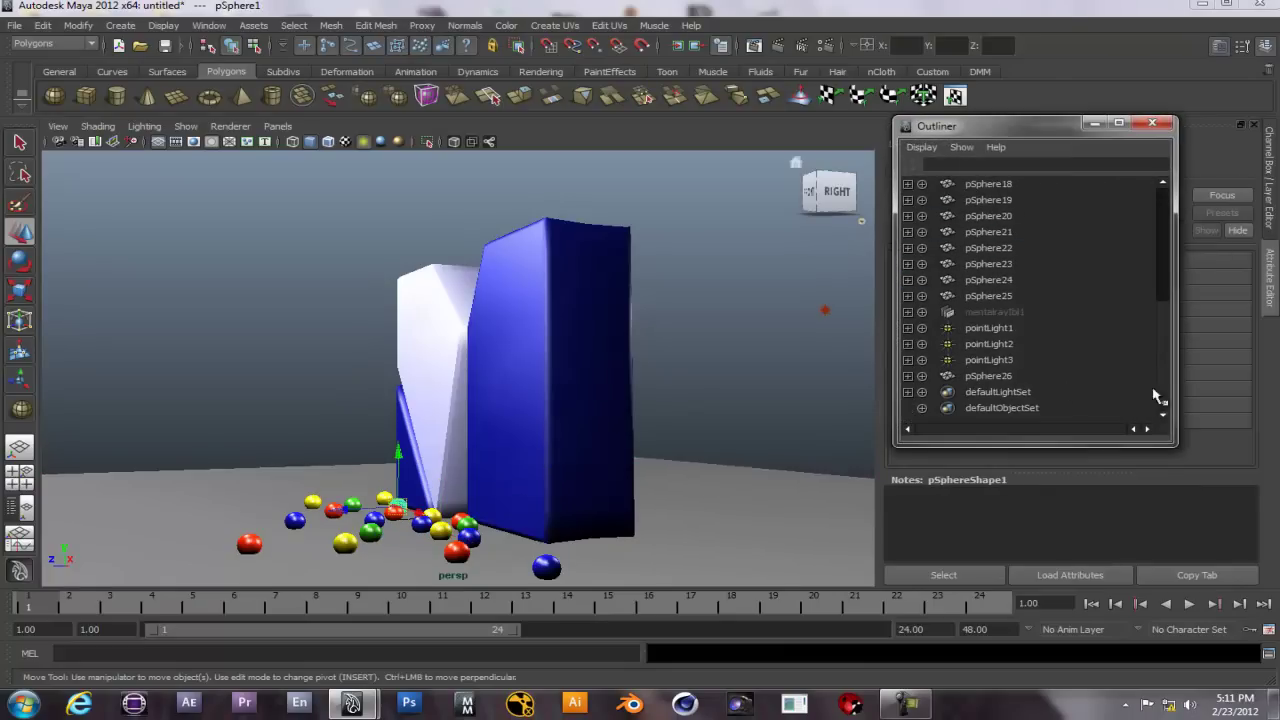
{"action": "left_click", "coordinate": [988, 380]}
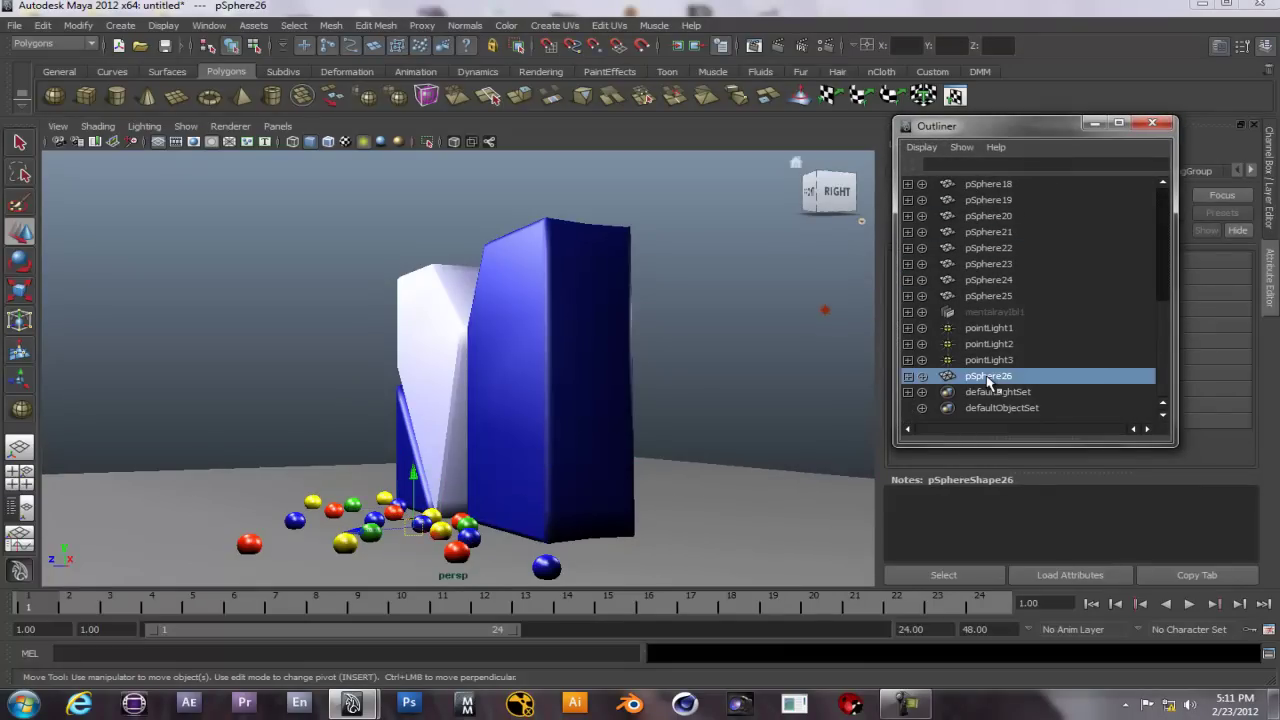
{"action": "key", "text": "Delete"}
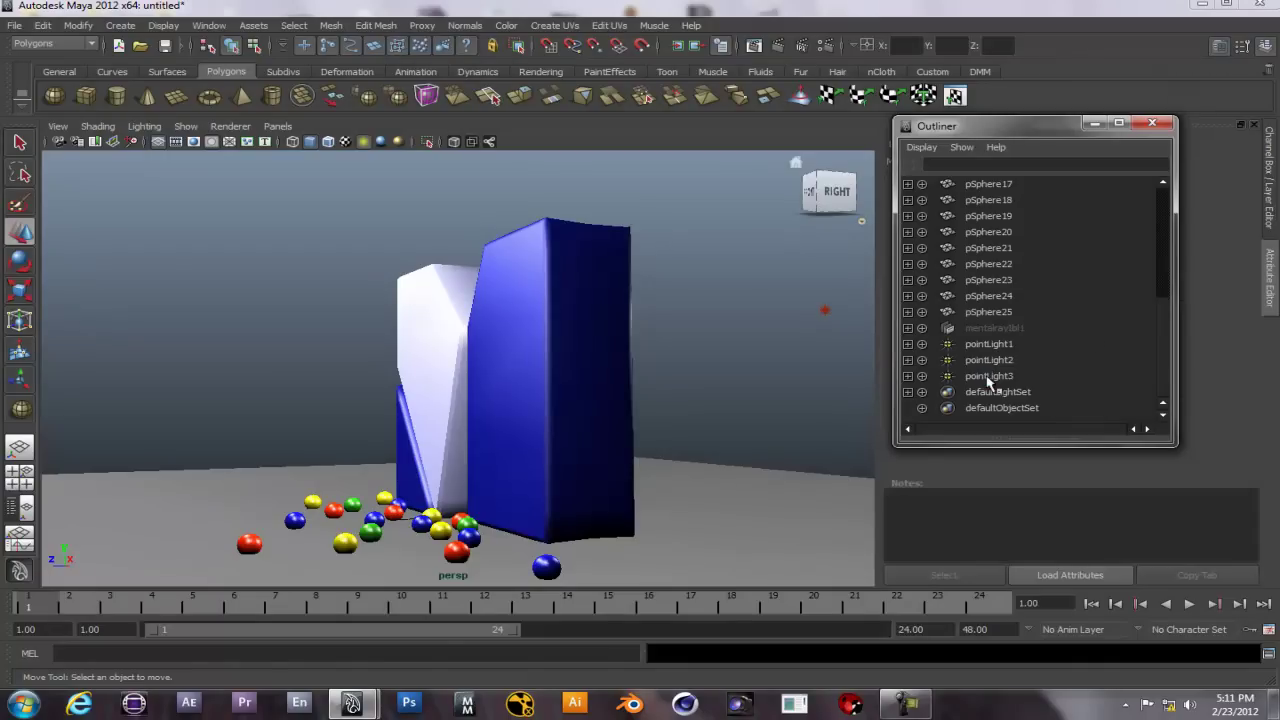
{"action": "left_click", "coordinate": [1152, 124]}
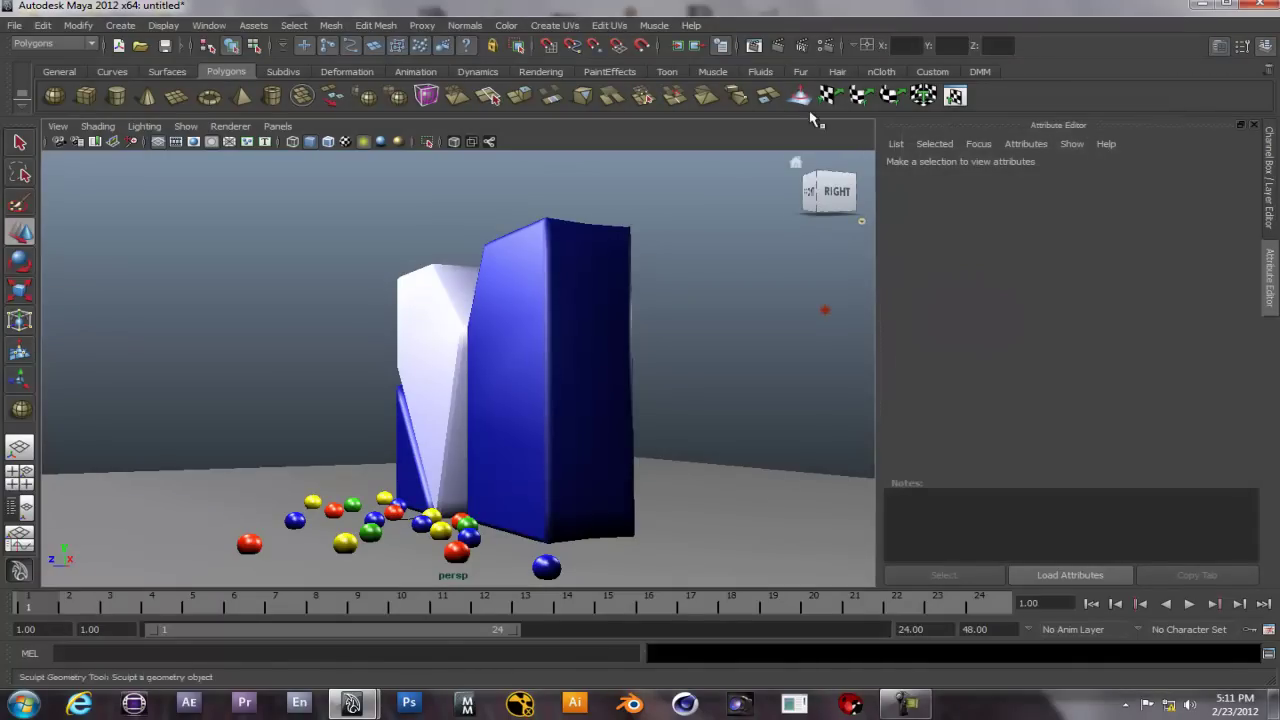
{"action": "left_click", "coordinate": [776, 47]}
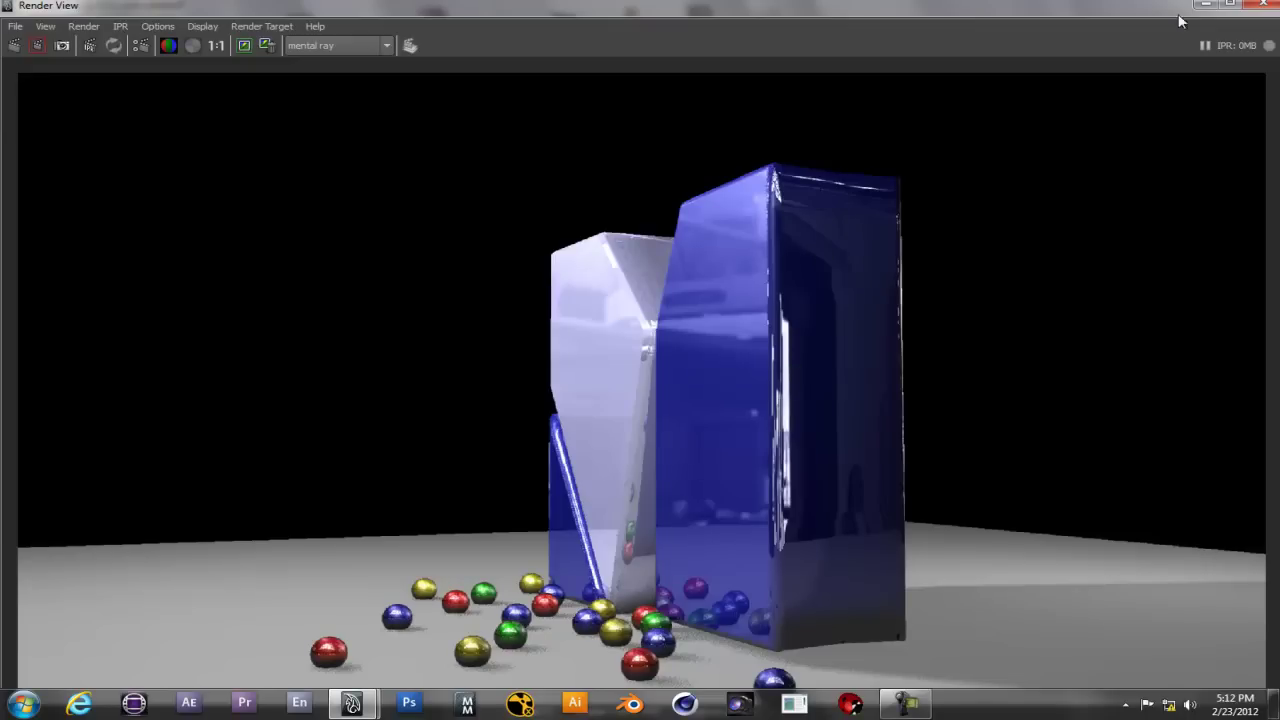
{"action": "left_click", "coordinate": [1261, 5]}
- Lower the blue block's blinn1 material reflectivity to 0.6
{"action": "left_click", "coordinate": [517, 284]}
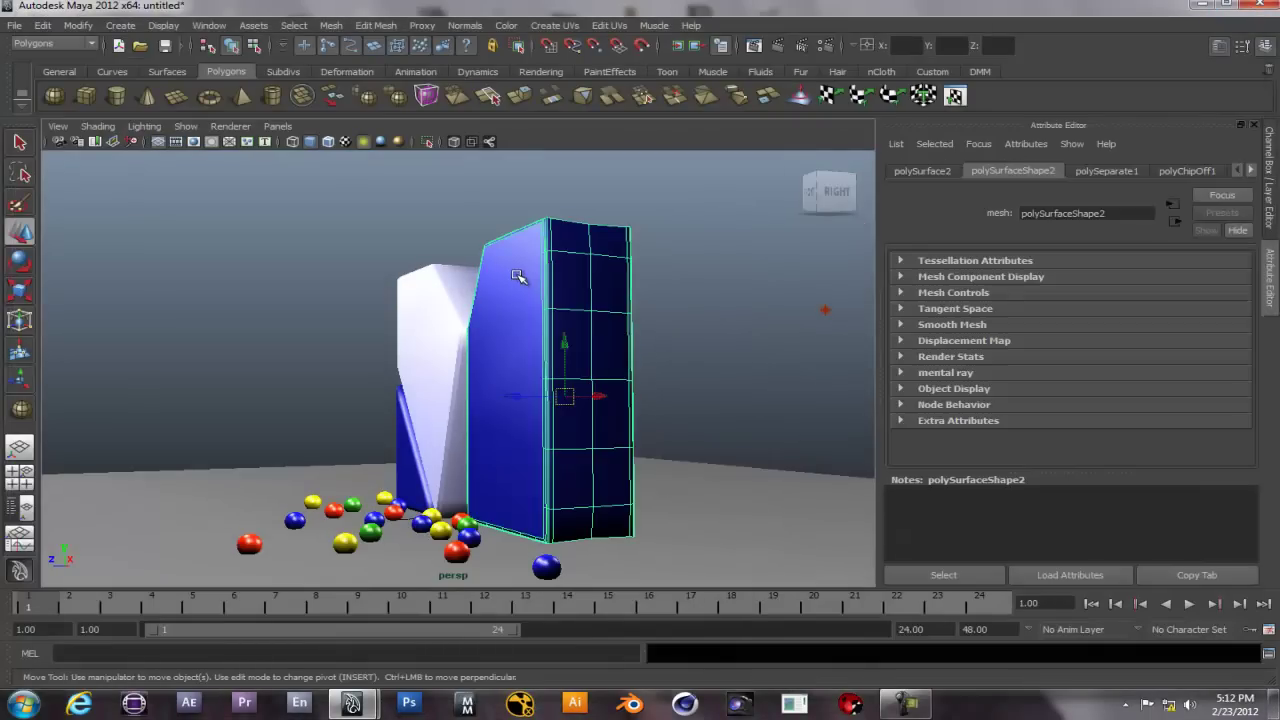
{"action": "scroll", "coordinate": [1195, 172], "scroll_direction": "down", "scroll_amount": 3}
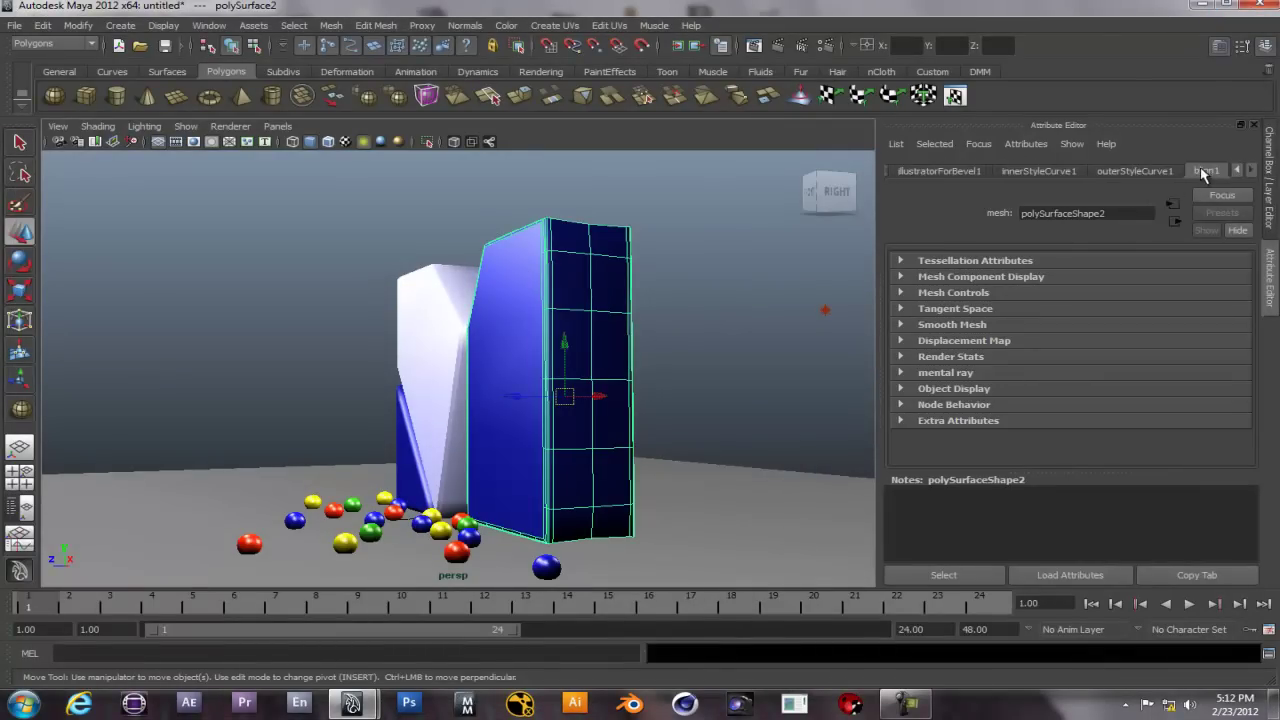
{"action": "left_click", "coordinate": [1203, 172]}
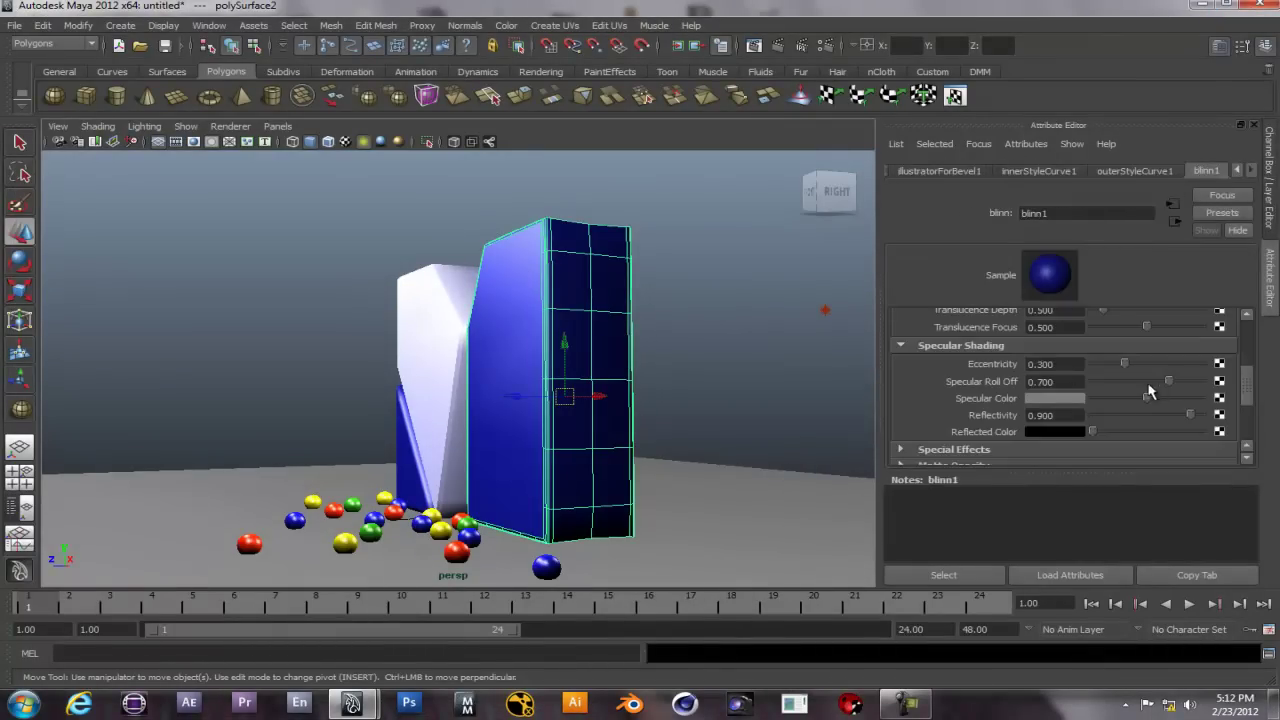
{"action": "left_click_drag", "start_coordinate": [1191, 414], "coordinate": [1179, 415]}
{"action": "left_click", "coordinate": [1078, 415]}
{"action": "type", "text": ".6"}
{"action": "key", "text": "Return"}
- Set the white and dark blue block materials' reflectivity to 0.6 and render to check
{"action": "left_click", "coordinate": [445, 345]}
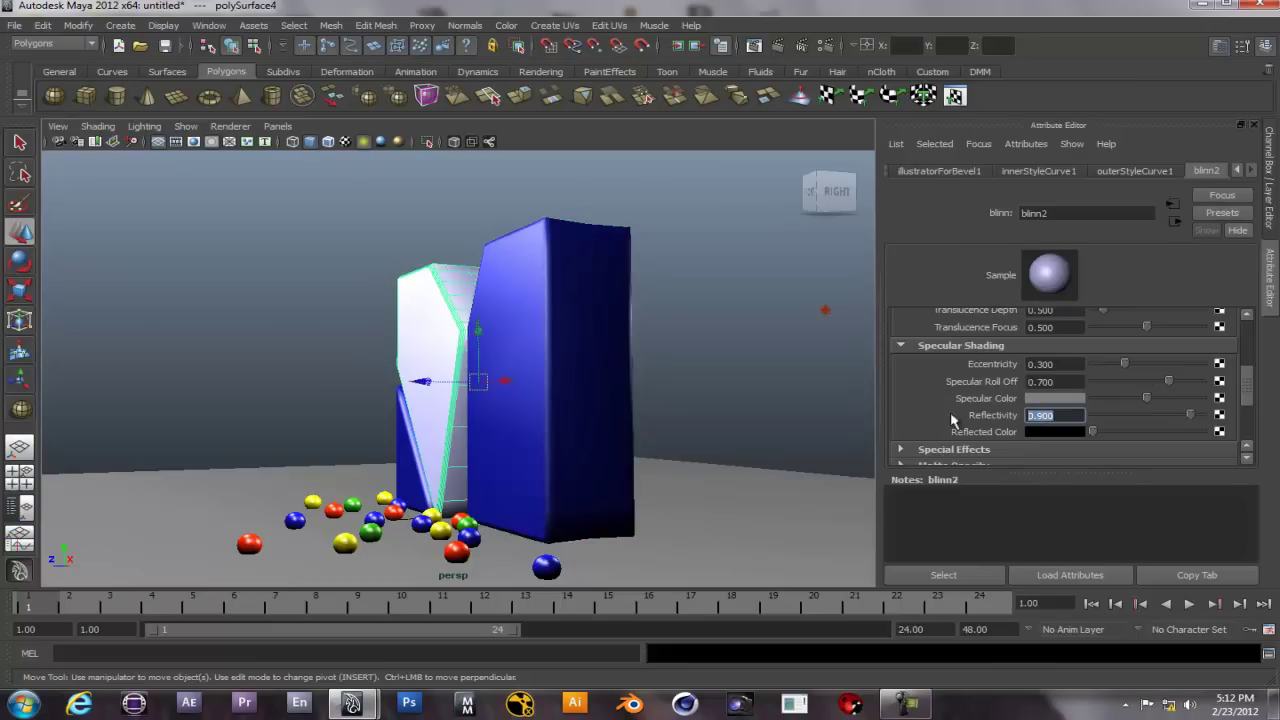
{"action": "type", "text": ".6"}
{"action": "key", "text": "Return"}
{"action": "left_click", "coordinate": [405, 468]}
{"action": "double_click", "coordinate": [1040, 415]}
{"action": "type", "text": ".6"}
{"action": "key", "text": "Return"}
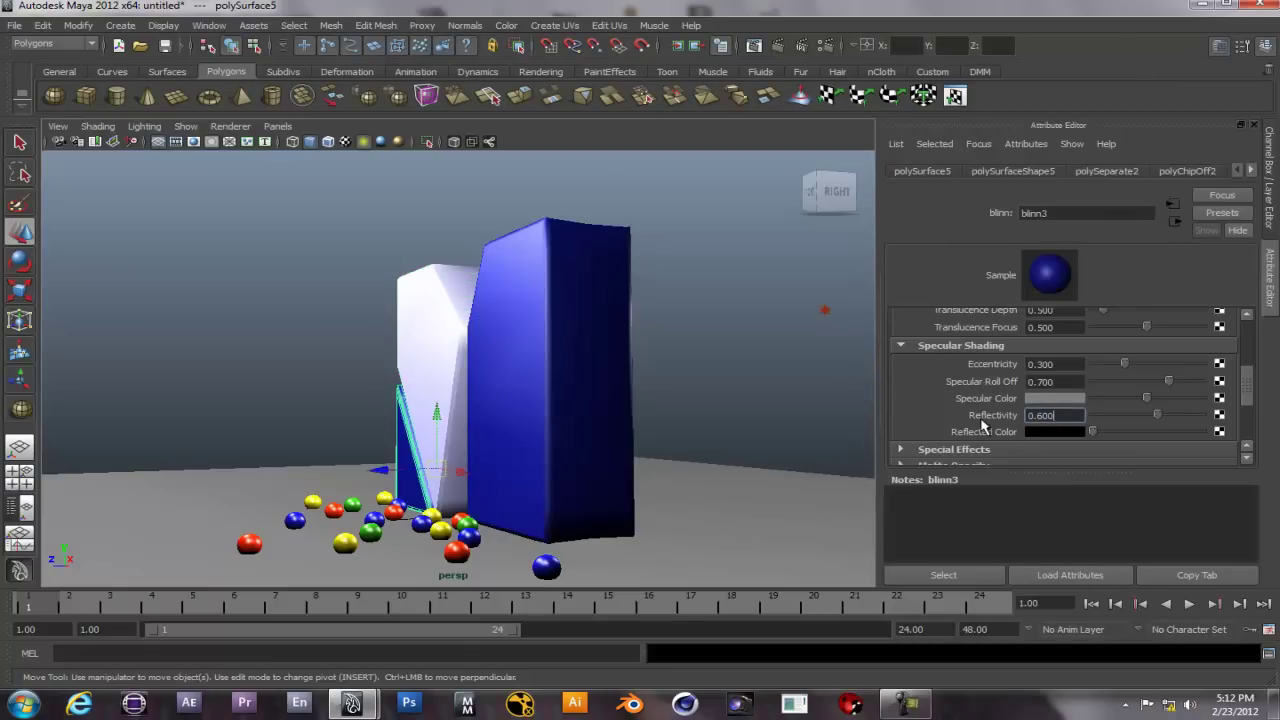
{"action": "left_click", "coordinate": [777, 47]}
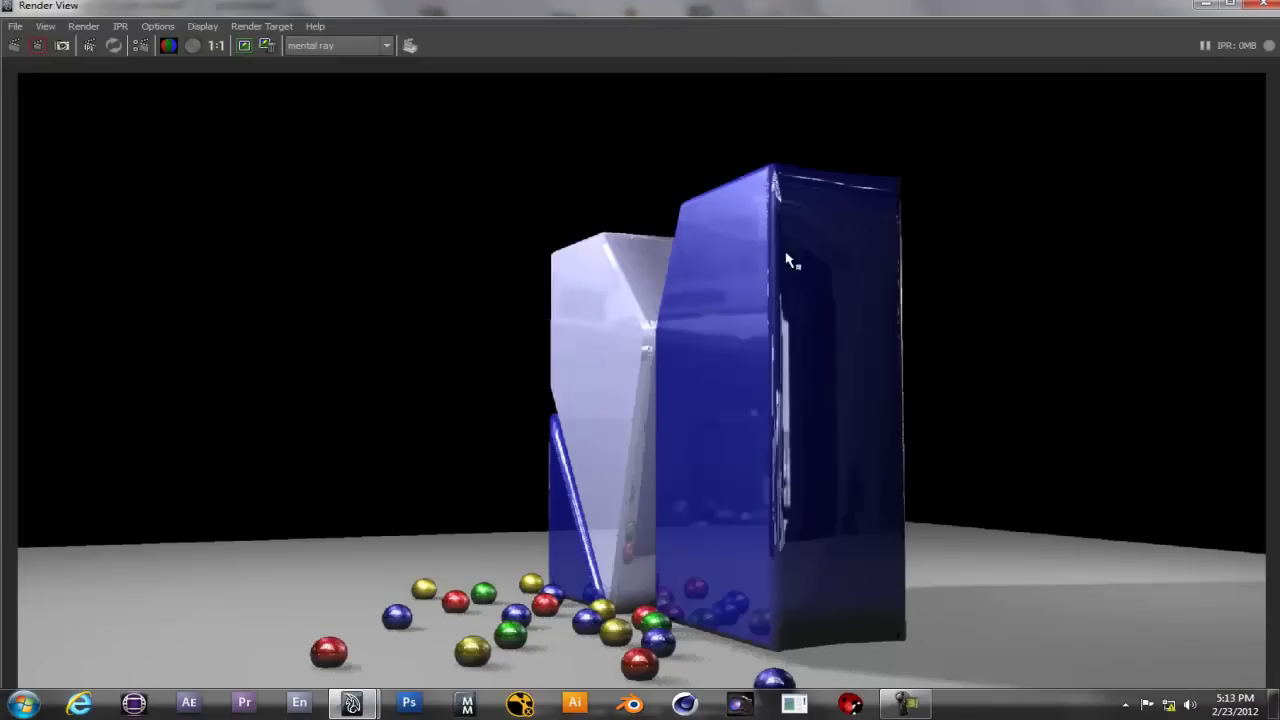
{"action": "left_click", "coordinate": [1270, 5]}
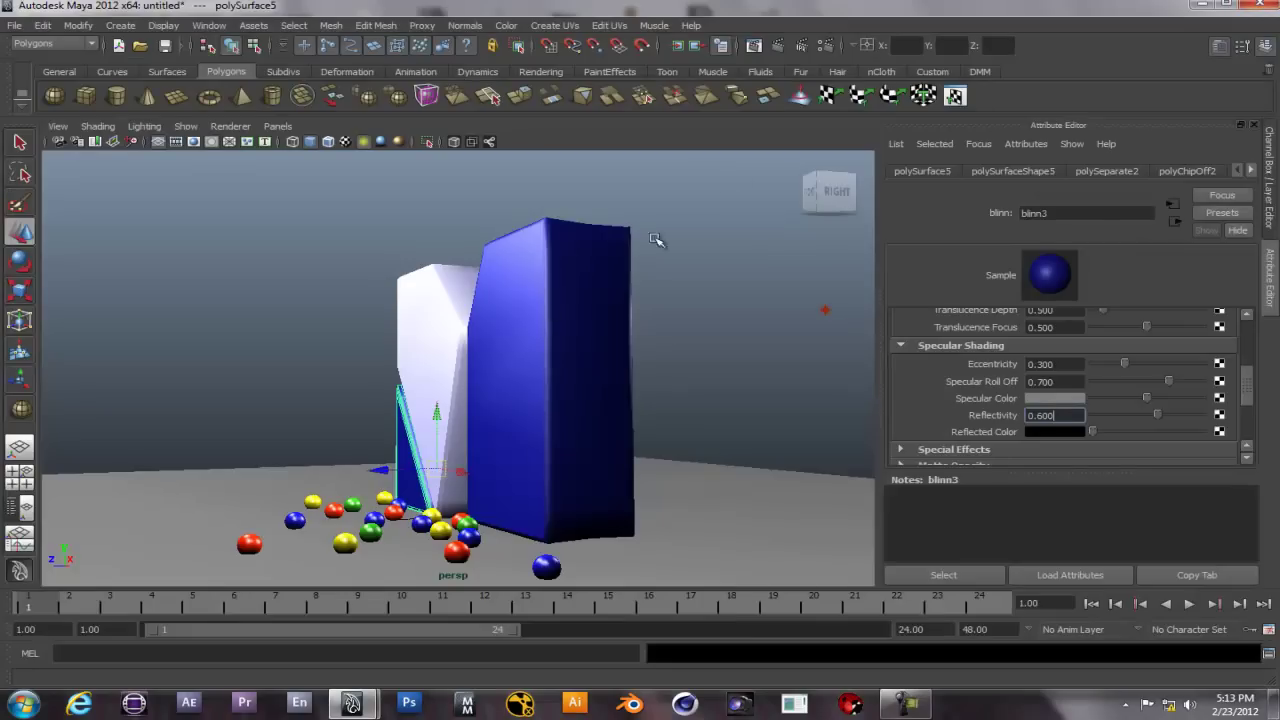
- Apply the Production quality preset in Render Settings with Max Sample Level 4
{"action": "left_click", "coordinate": [826, 48]}
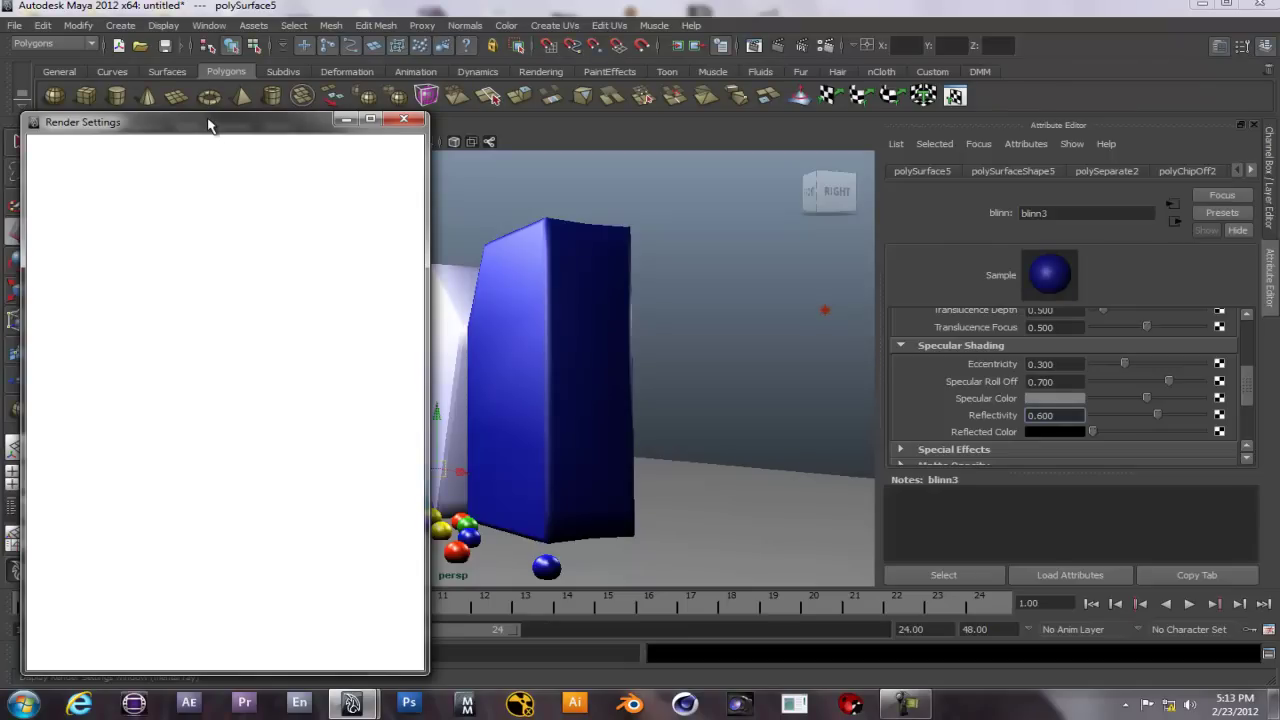
{"action": "left_click_drag", "start_coordinate": [160, 123], "coordinate": [697, 124]}
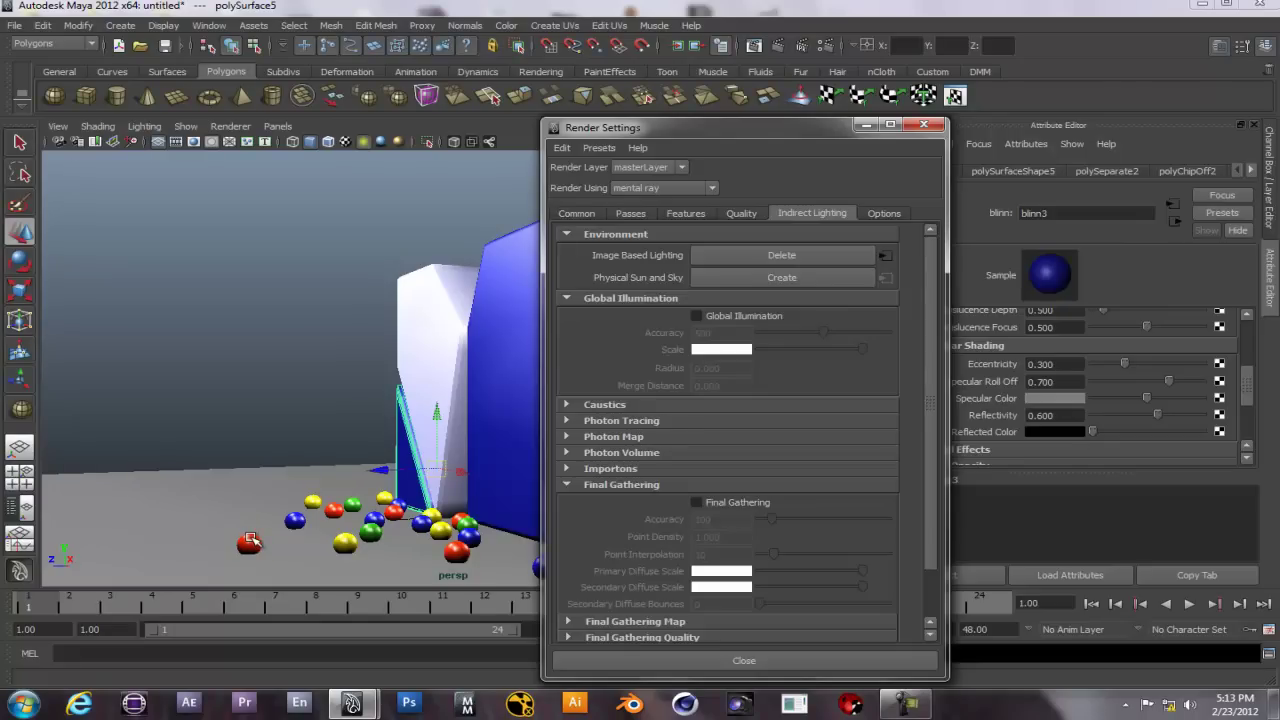
{"action": "left_click_drag", "start_coordinate": [749, 131], "coordinate": [581, 95]}
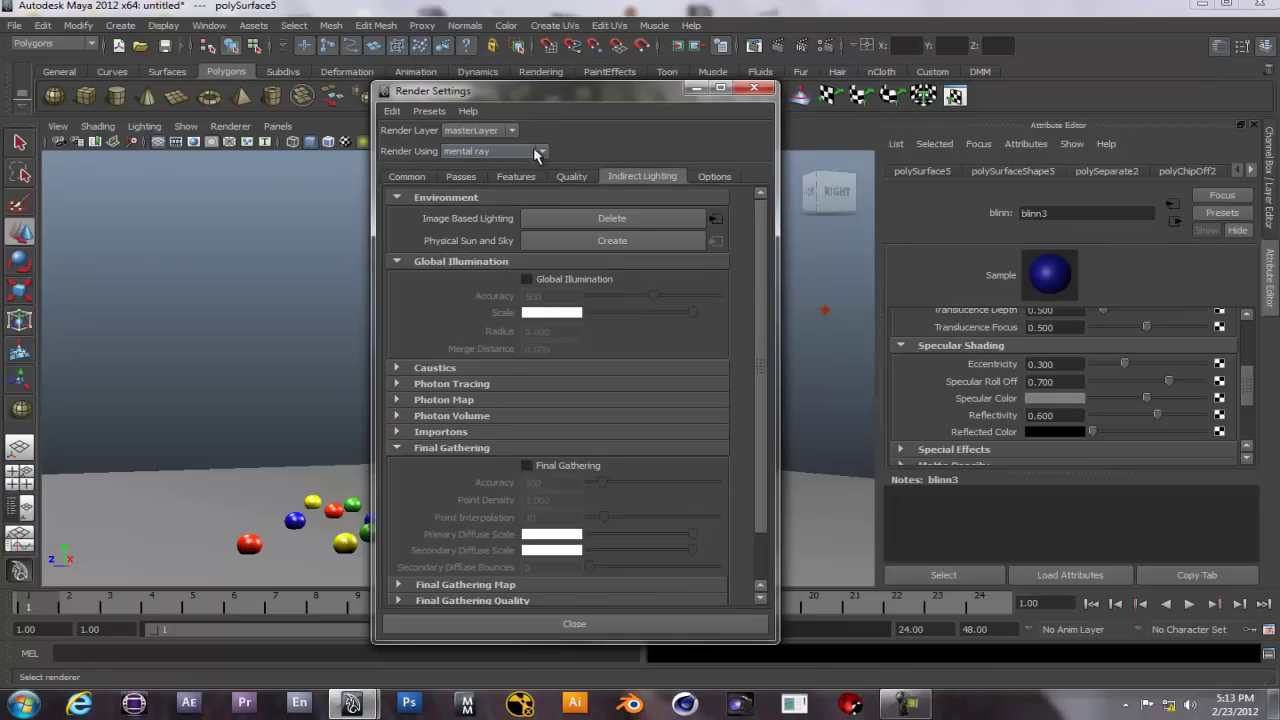
{"action": "left_click", "coordinate": [572, 177]}
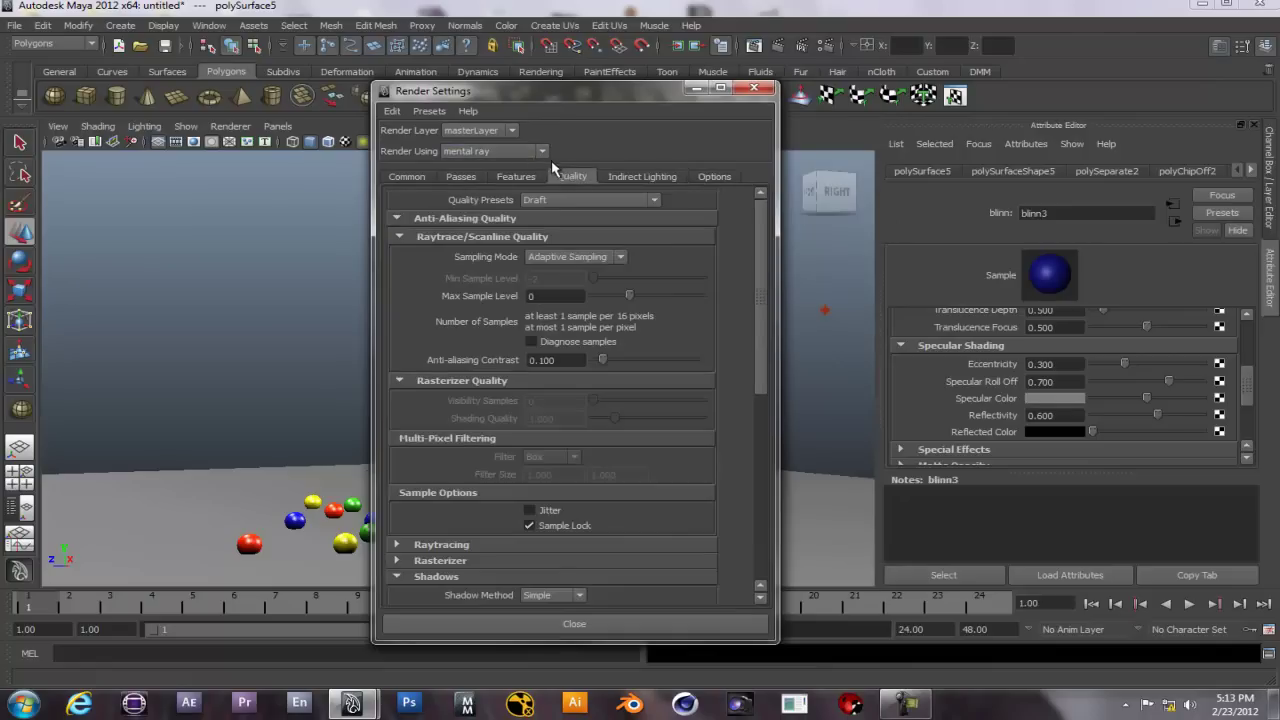
{"action": "left_click", "coordinate": [655, 201]}
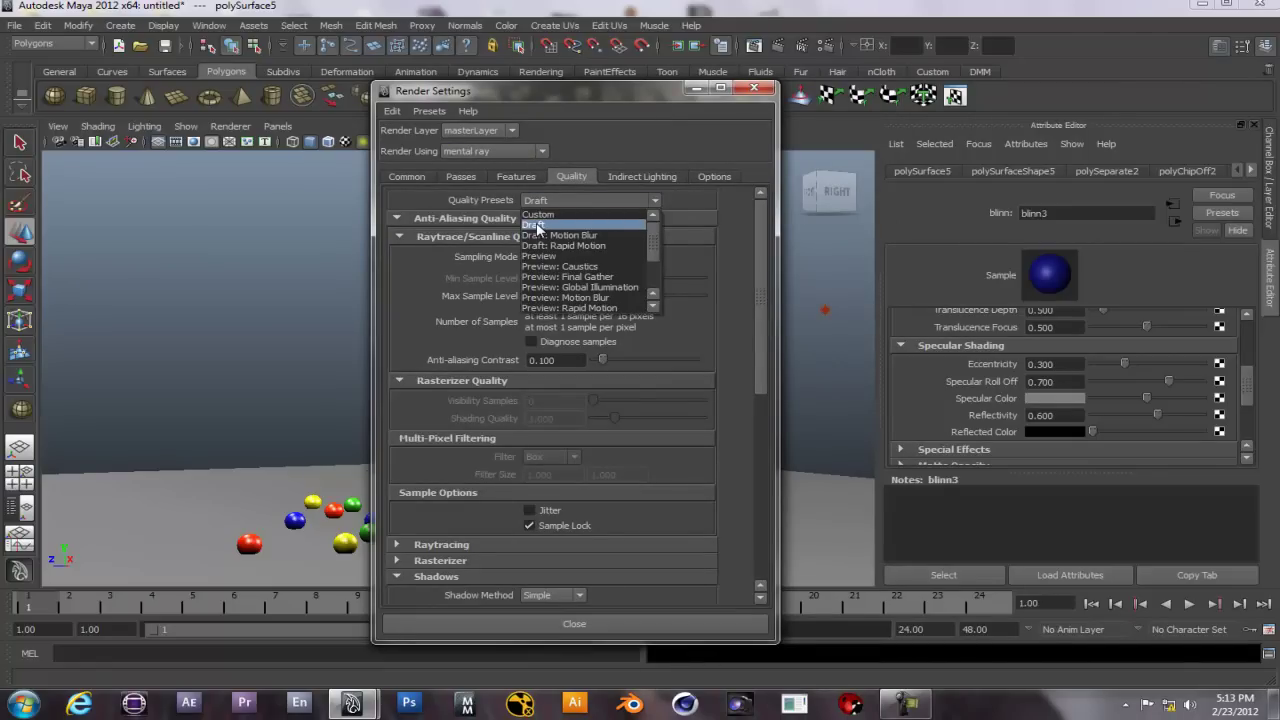
{"action": "scroll", "coordinate": [652, 248], "scroll_direction": "down", "scroll_amount": 1}
{"action": "scroll", "coordinate": [653, 251], "scroll_direction": "down", "scroll_amount": 1}
{"action": "left_click", "coordinate": [560, 260]}
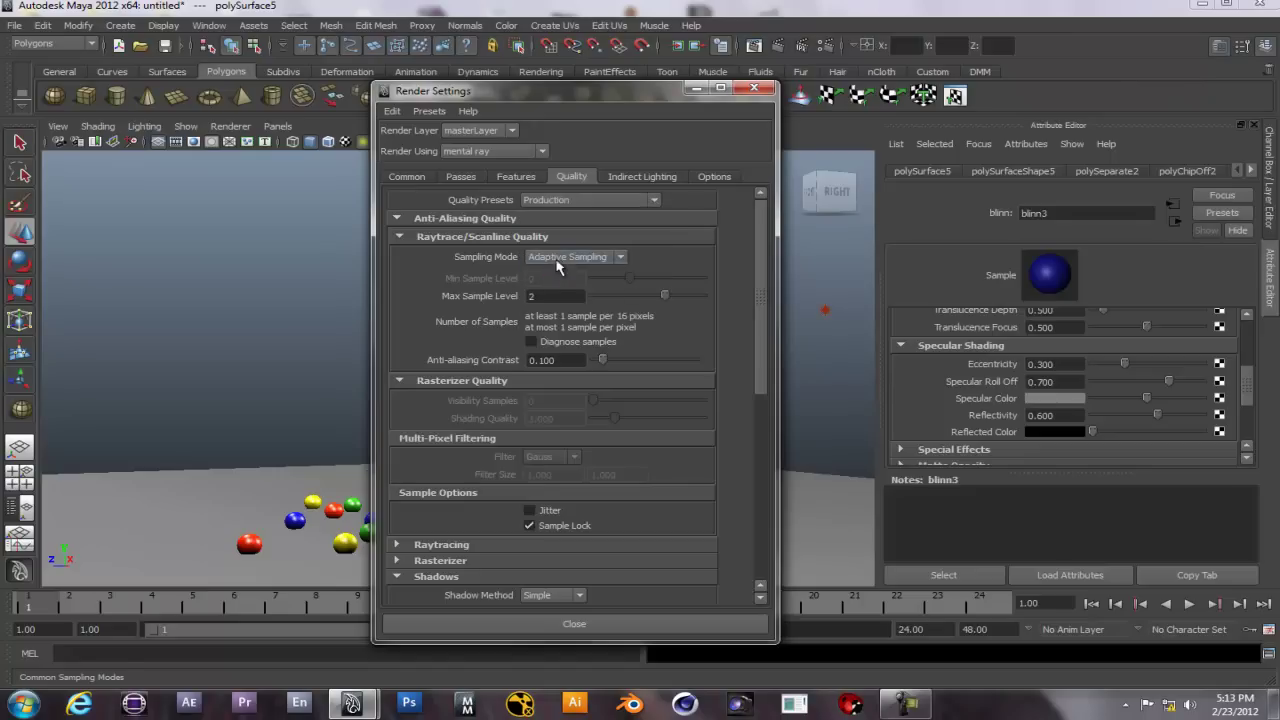
{"action": "left_click_drag", "start_coordinate": [662, 295], "coordinate": [735, 300]}
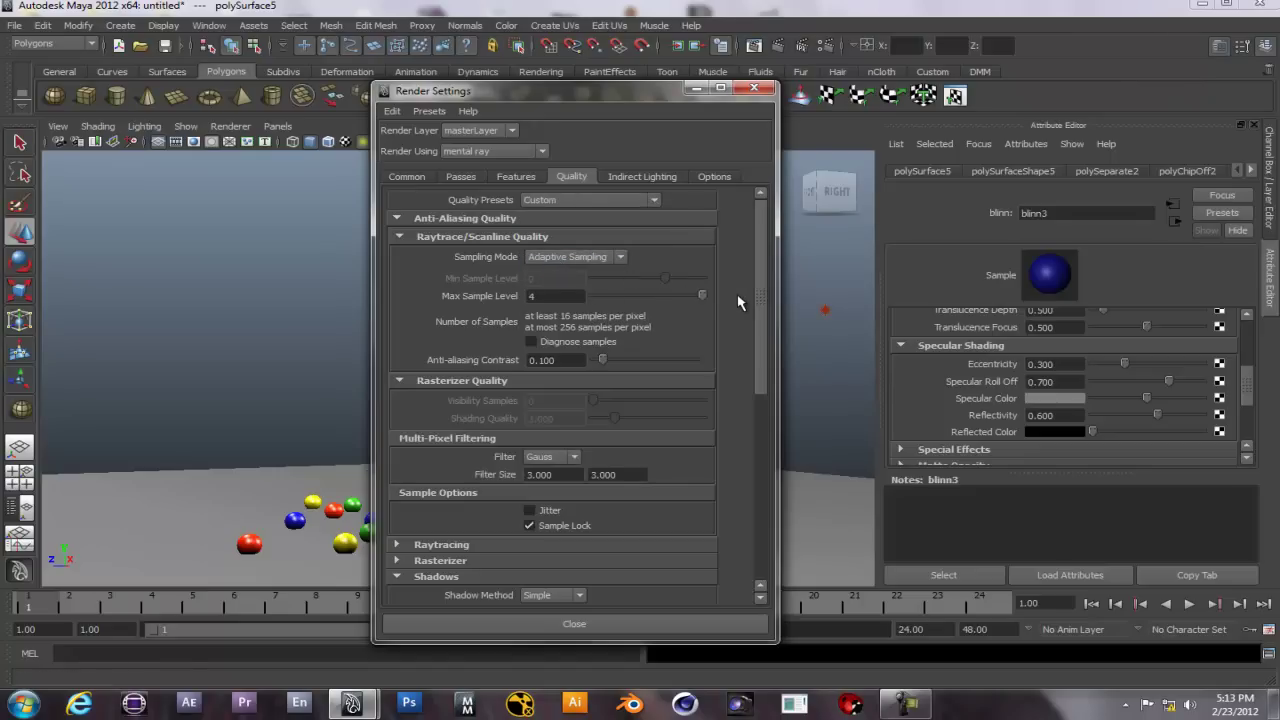
{"action": "left_click_drag", "start_coordinate": [759, 374], "coordinate": [775, 286]}
- Turn on Global Illumination and Final Gathering, lowering the GI and diffuse scales slightly
{"action": "left_click", "coordinate": [645, 177]}
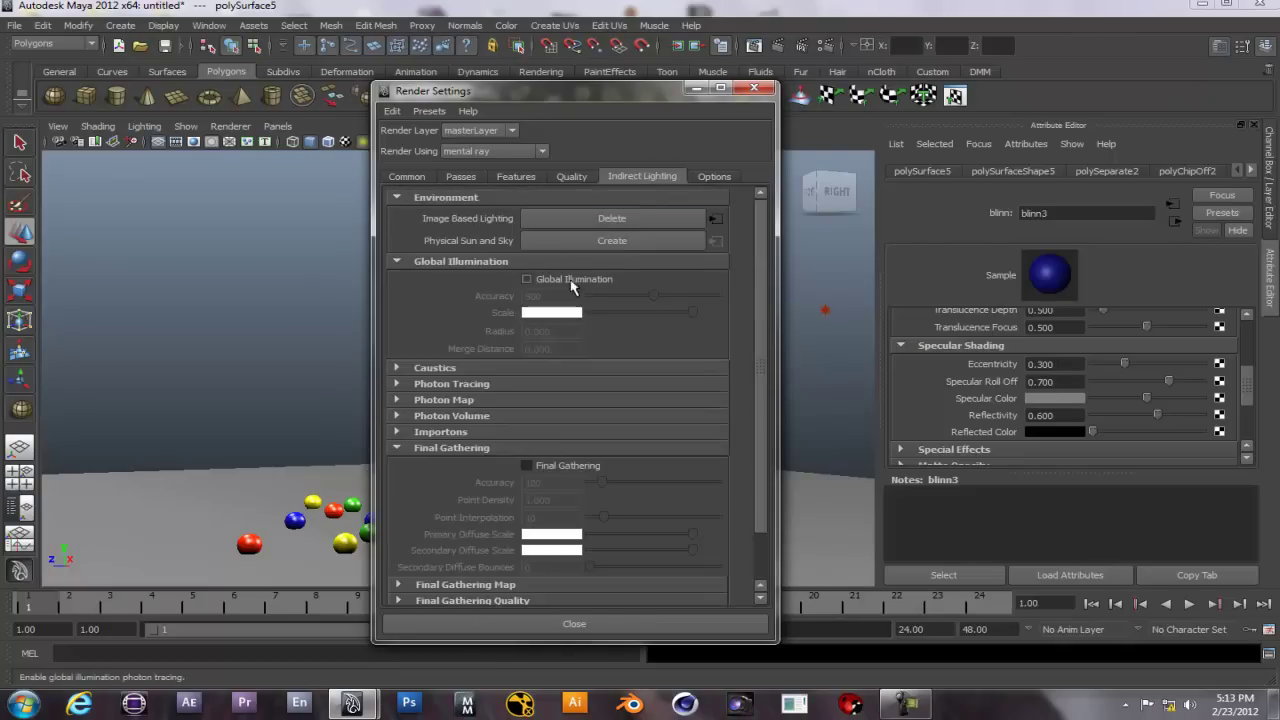
{"action": "left_click", "coordinate": [527, 279]}
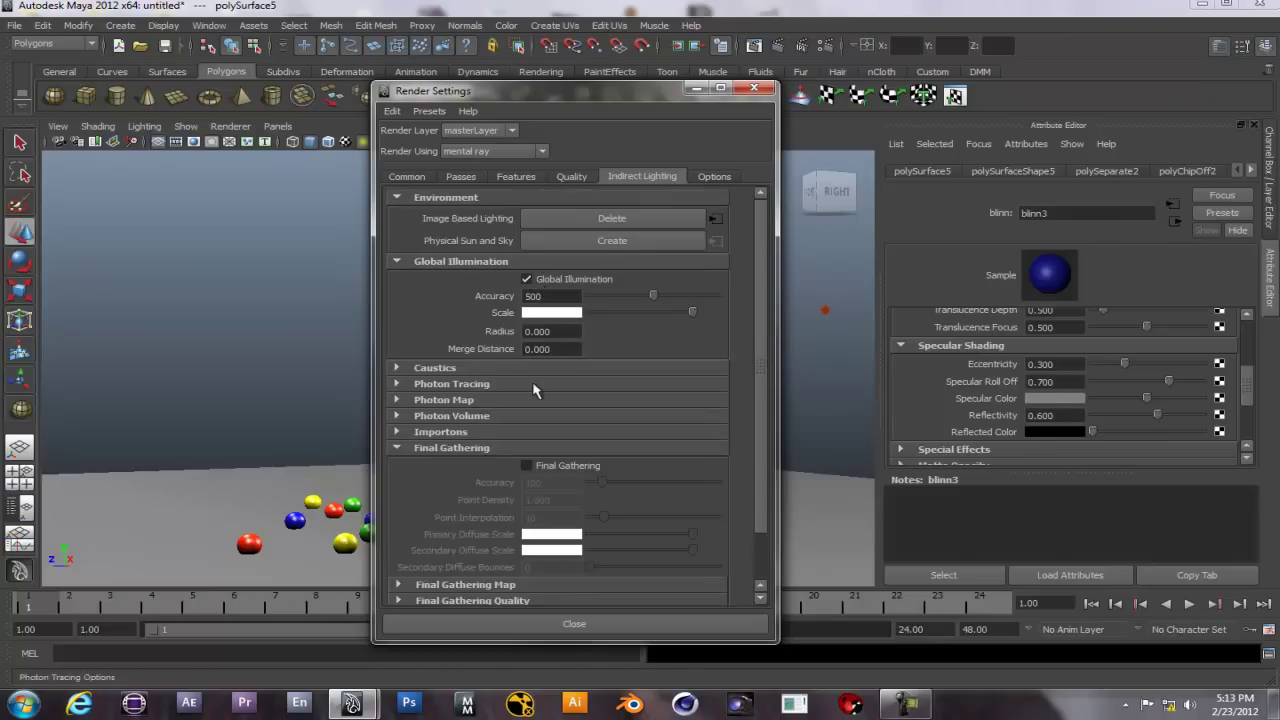
{"action": "left_click", "coordinate": [528, 466]}
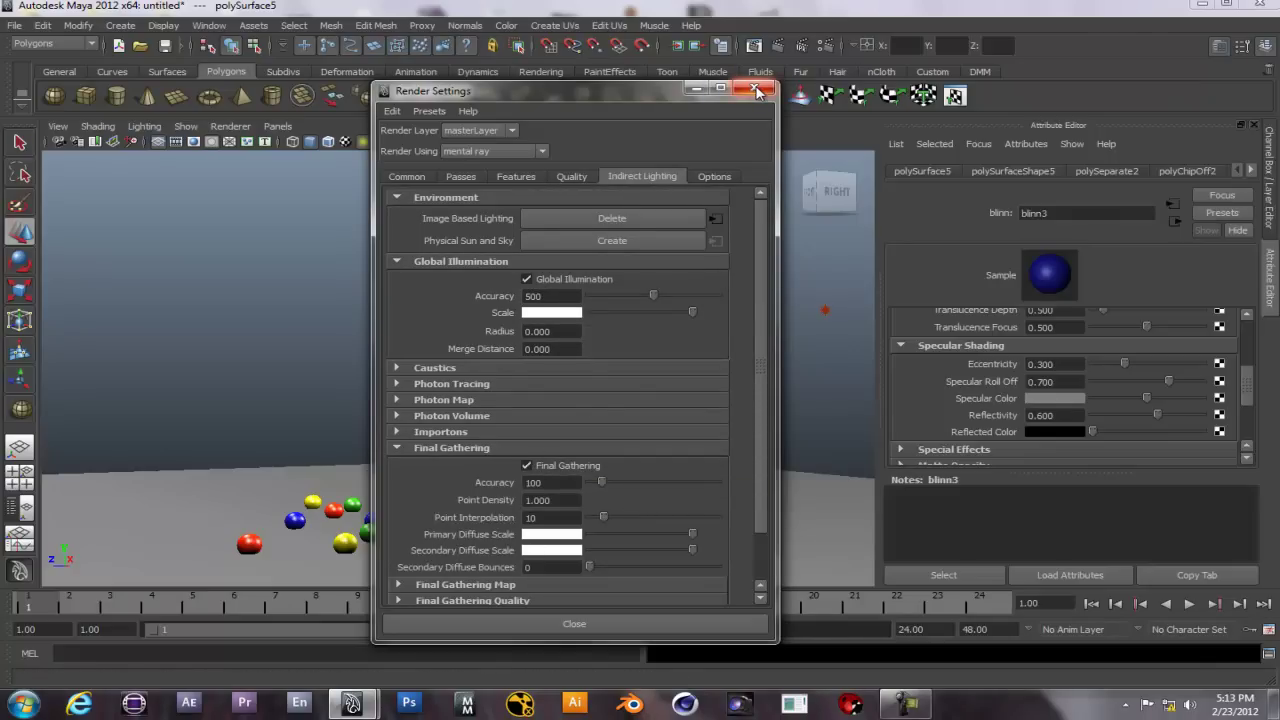
{"action": "left_click_drag", "start_coordinate": [692, 312], "coordinate": [672, 325]}
{"action": "left_click_drag", "start_coordinate": [691, 534], "coordinate": [686, 556]}
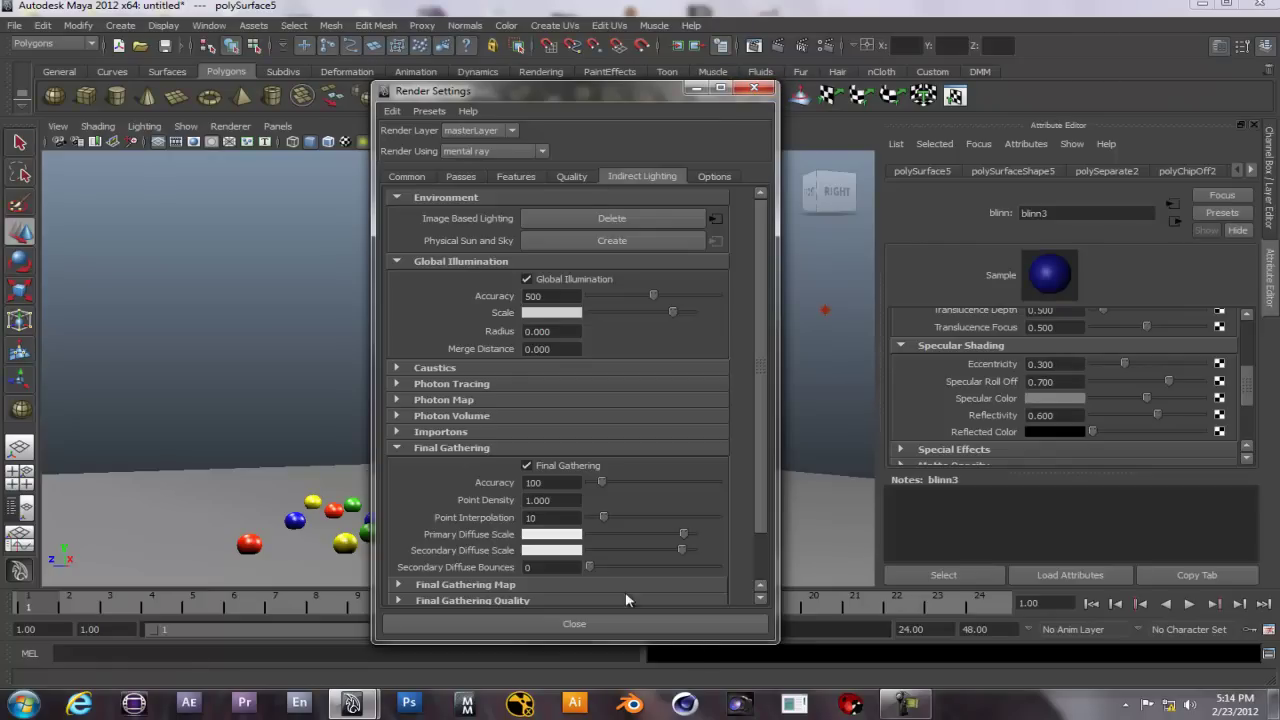
{"action": "left_click", "coordinate": [572, 177]}
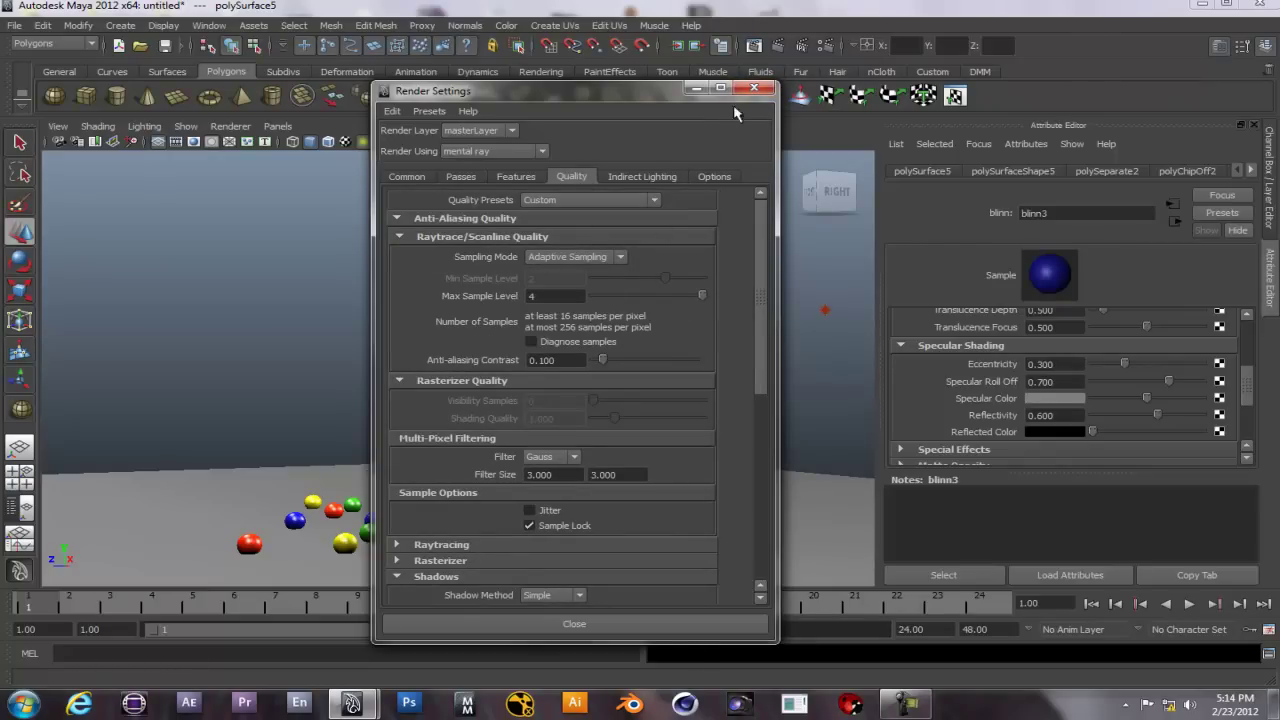
{"action": "left_click", "coordinate": [754, 89]}
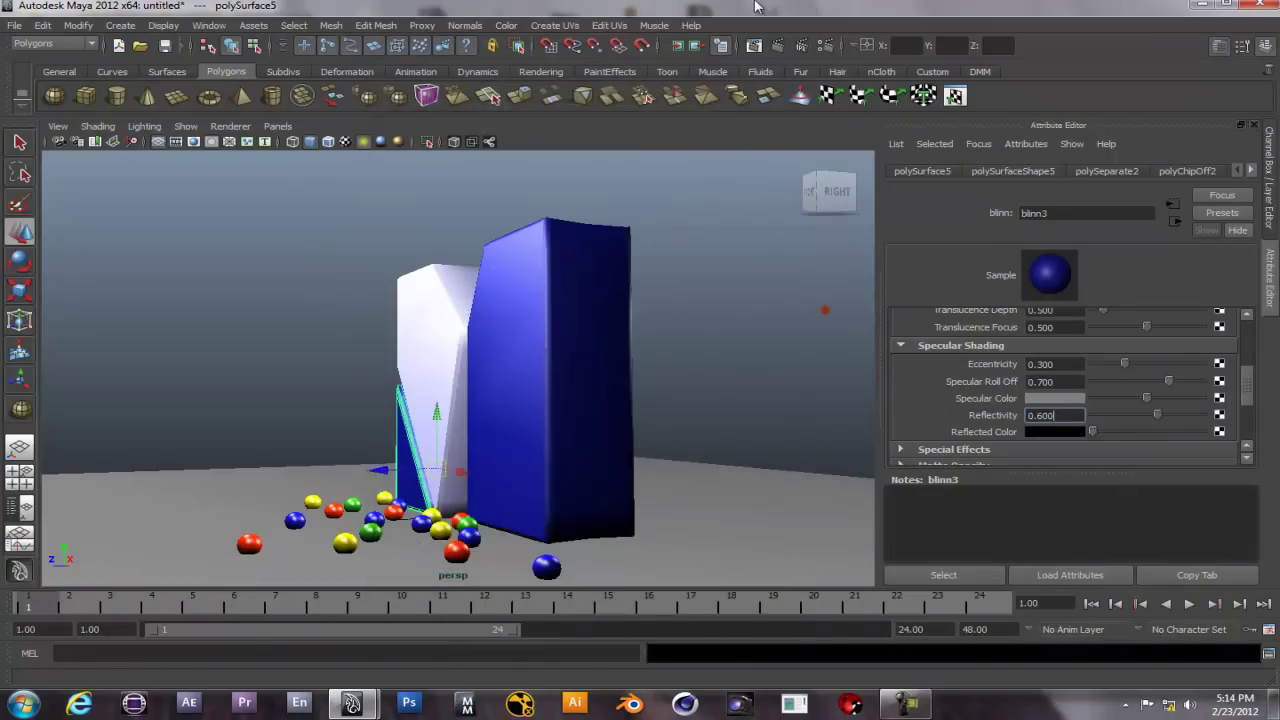
{"action": "left_click", "coordinate": [789, 48]}
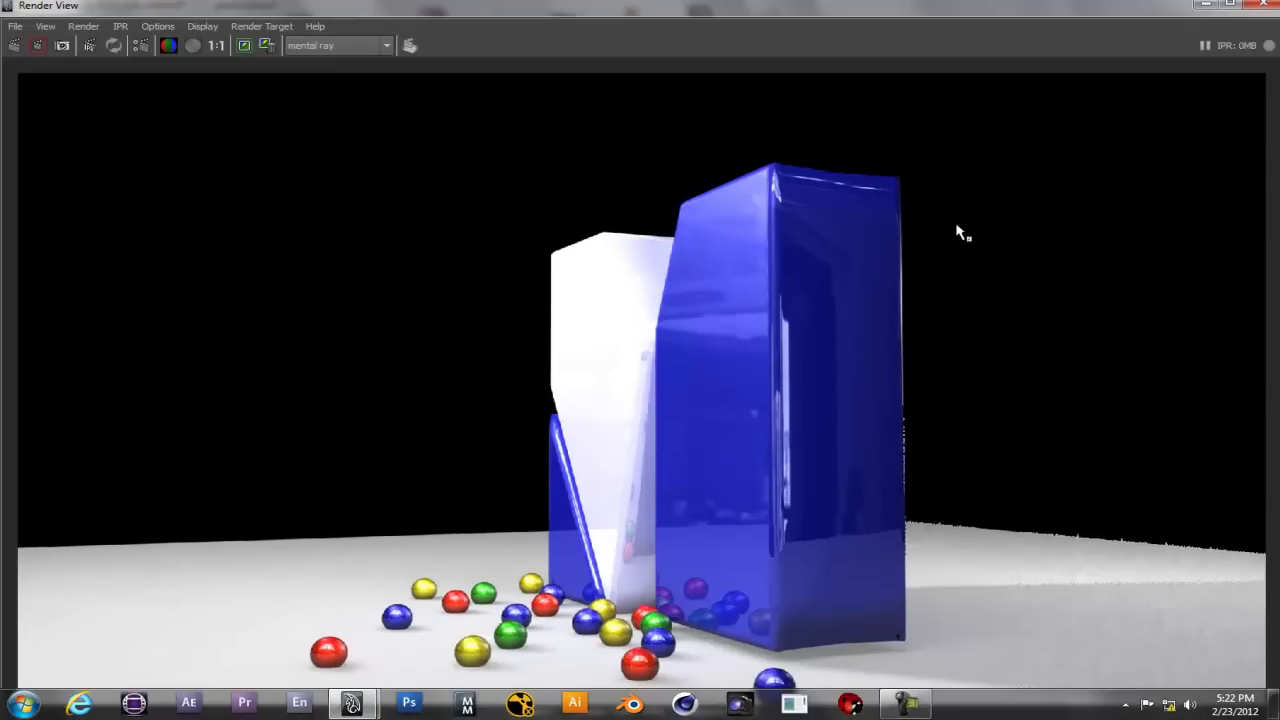
{"action": "left_click", "coordinate": [1262, 5]}
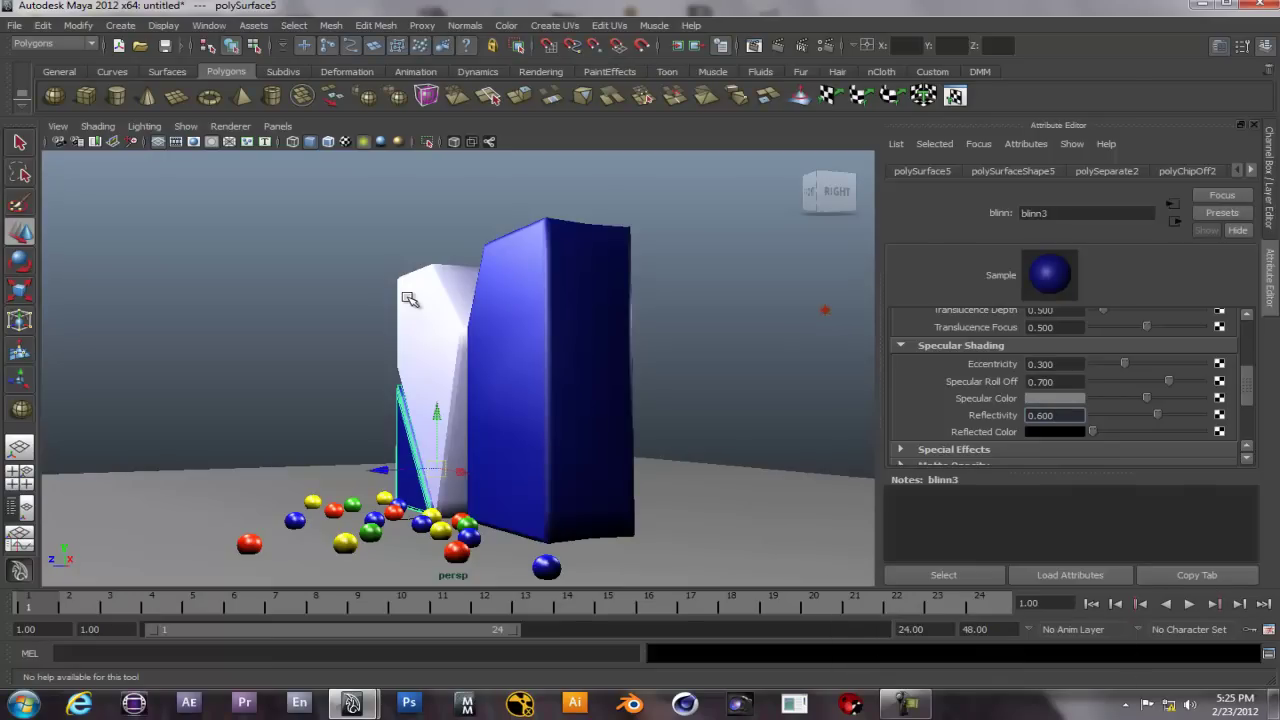
- Enable Ambient Occlusion with 10 rays on the Indirect Lighting tab of Render Settings
{"action": "left_click", "coordinate": [829, 47]}
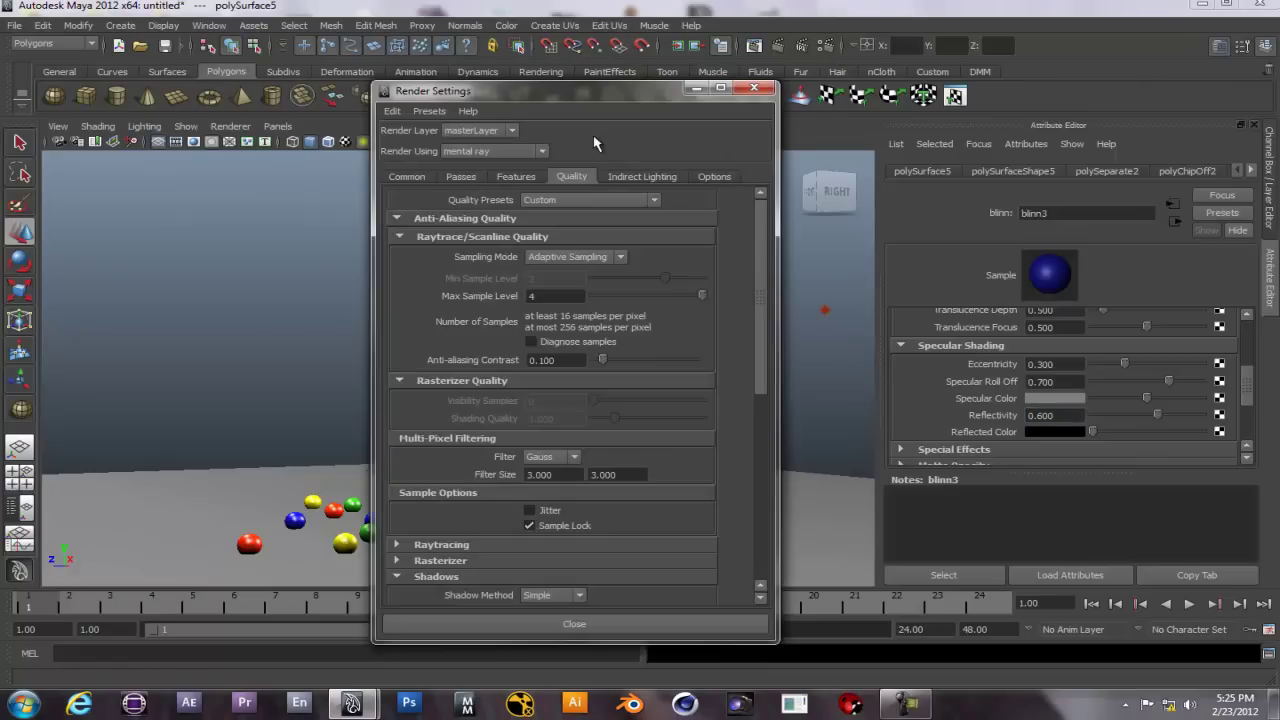
{"action": "left_click", "coordinate": [653, 177]}
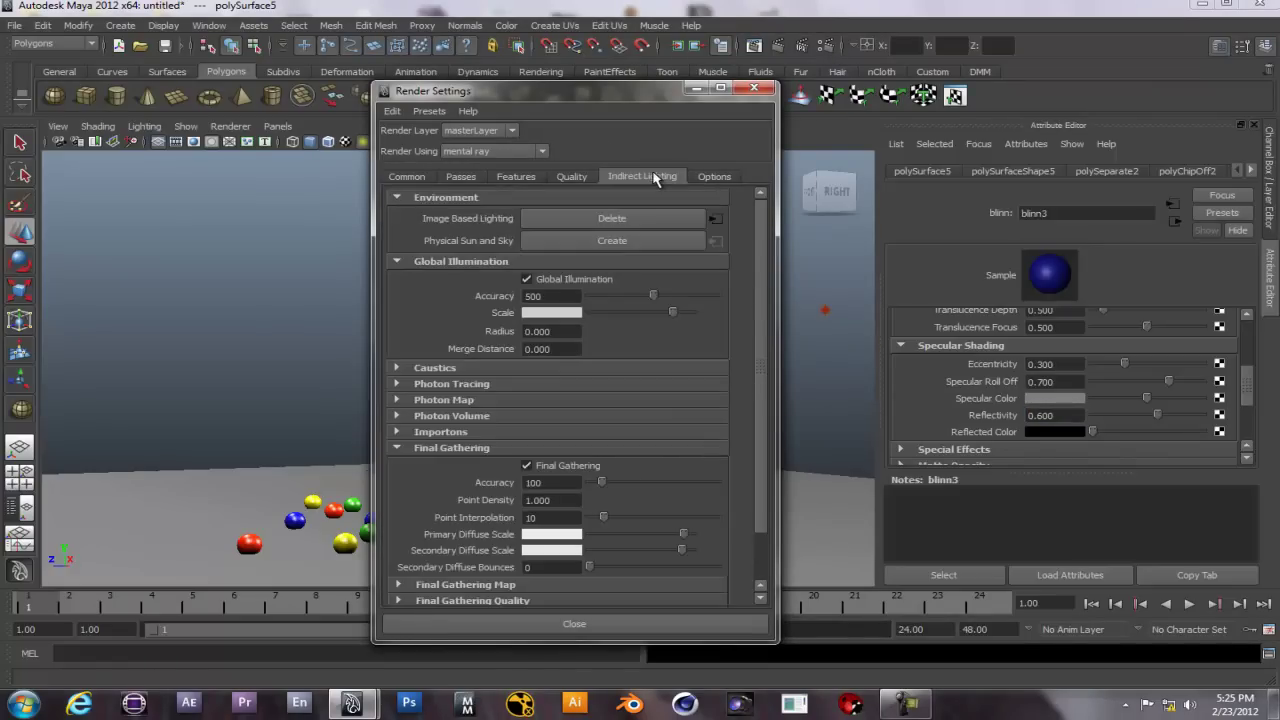
{"action": "scroll", "coordinate": [765, 296], "scroll_direction": "down", "scroll_amount": 3}
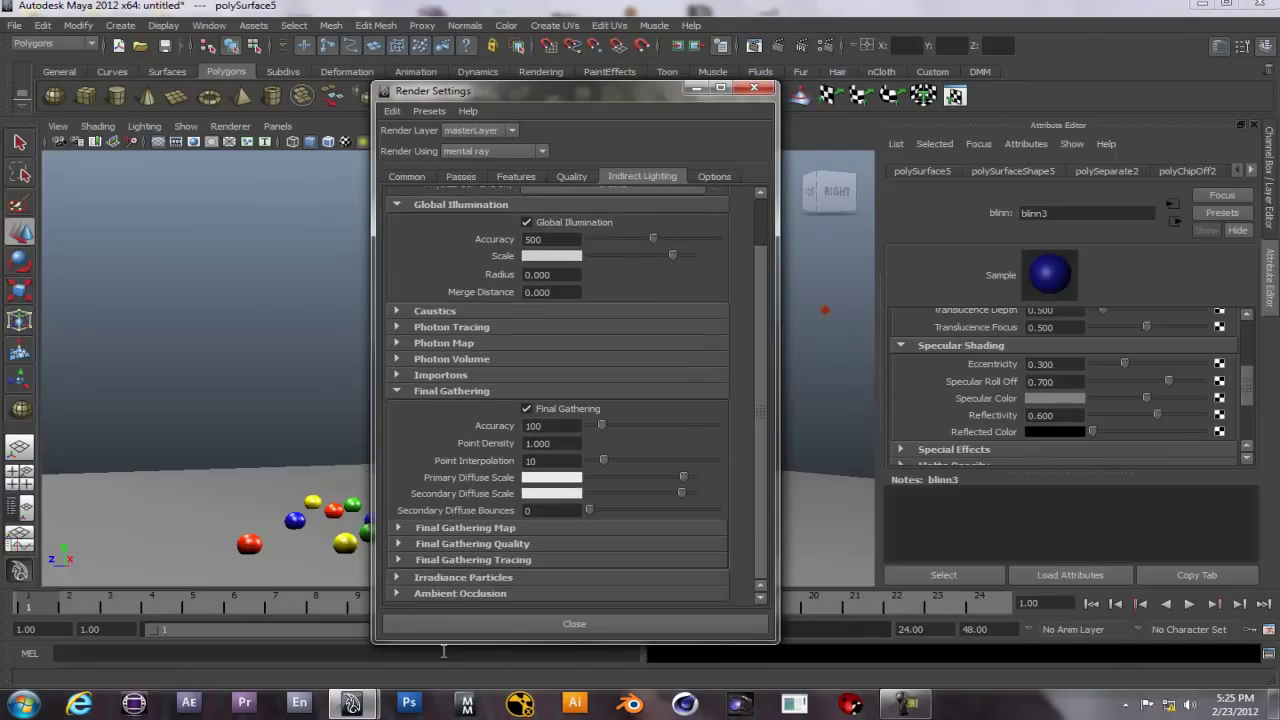
{"action": "left_click", "coordinate": [396, 594]}
{"action": "left_click", "coordinate": [527, 521]}
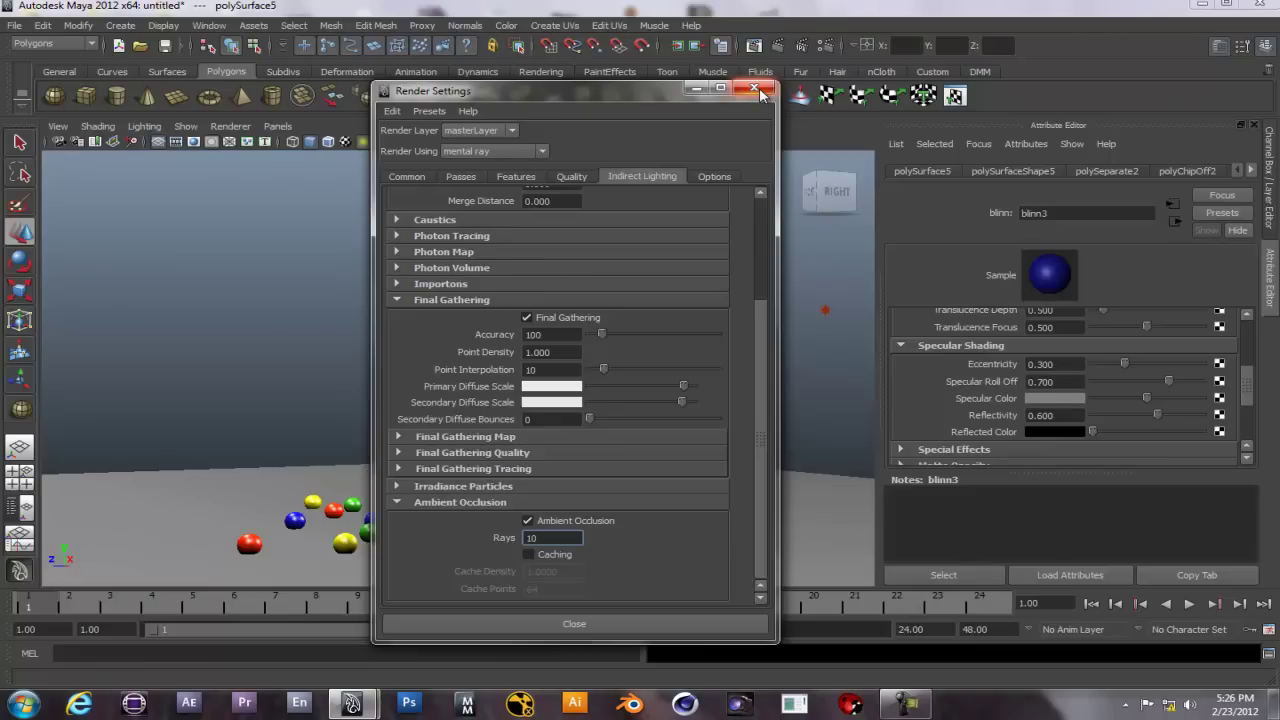
{"action": "left_click", "coordinate": [755, 89]}
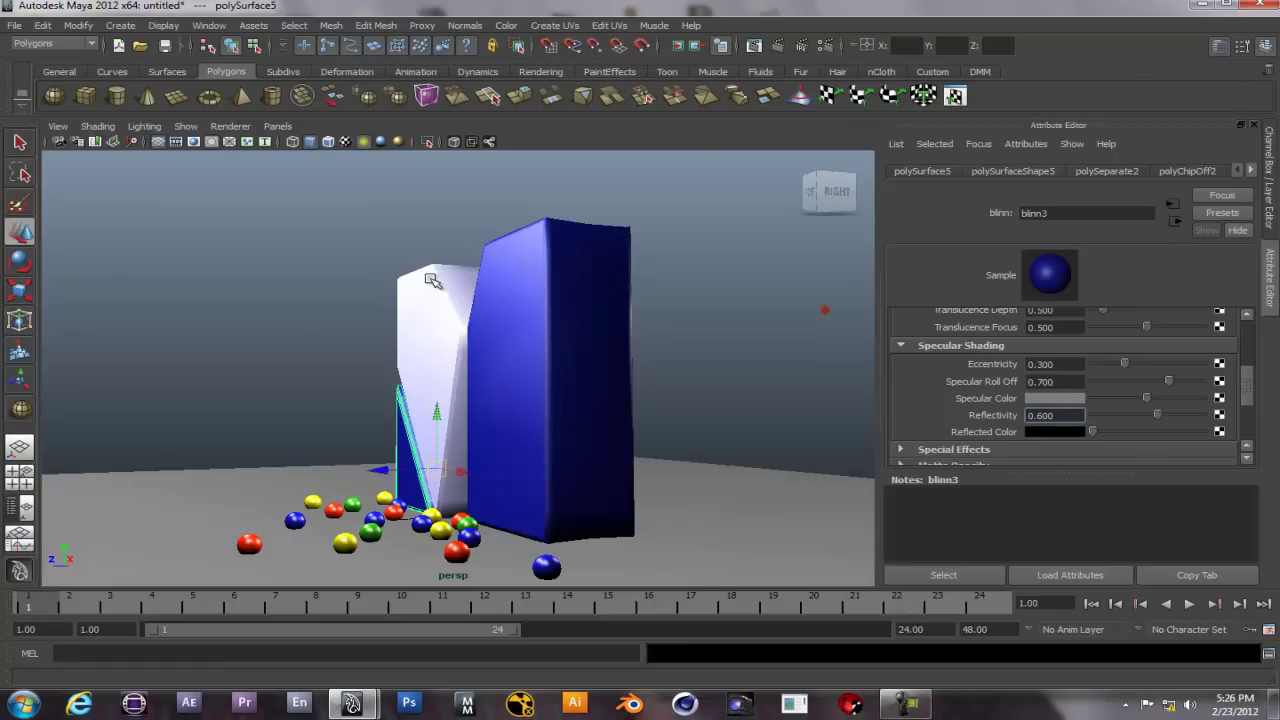
- Recheck the Quality tab's Max Sample Level 4, close Render Settings and clear the selection
{"action": "left_click", "coordinate": [826, 47]}
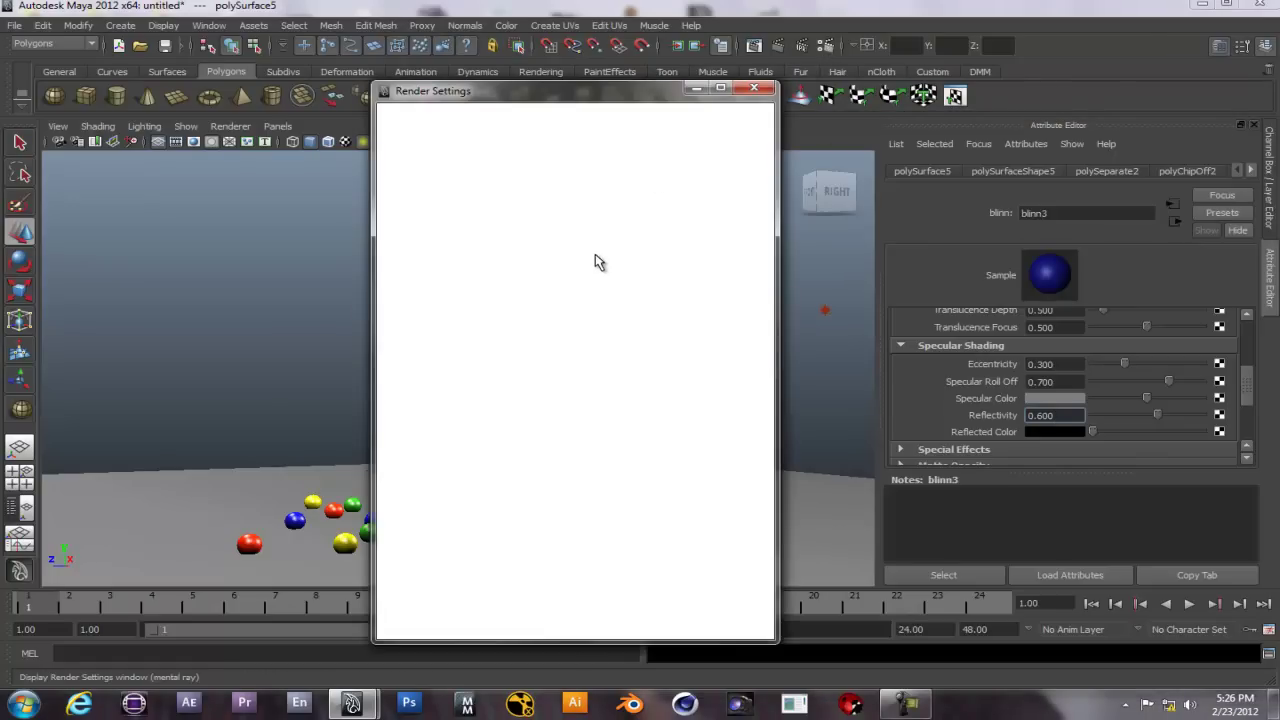
{"action": "left_click", "coordinate": [571, 177]}
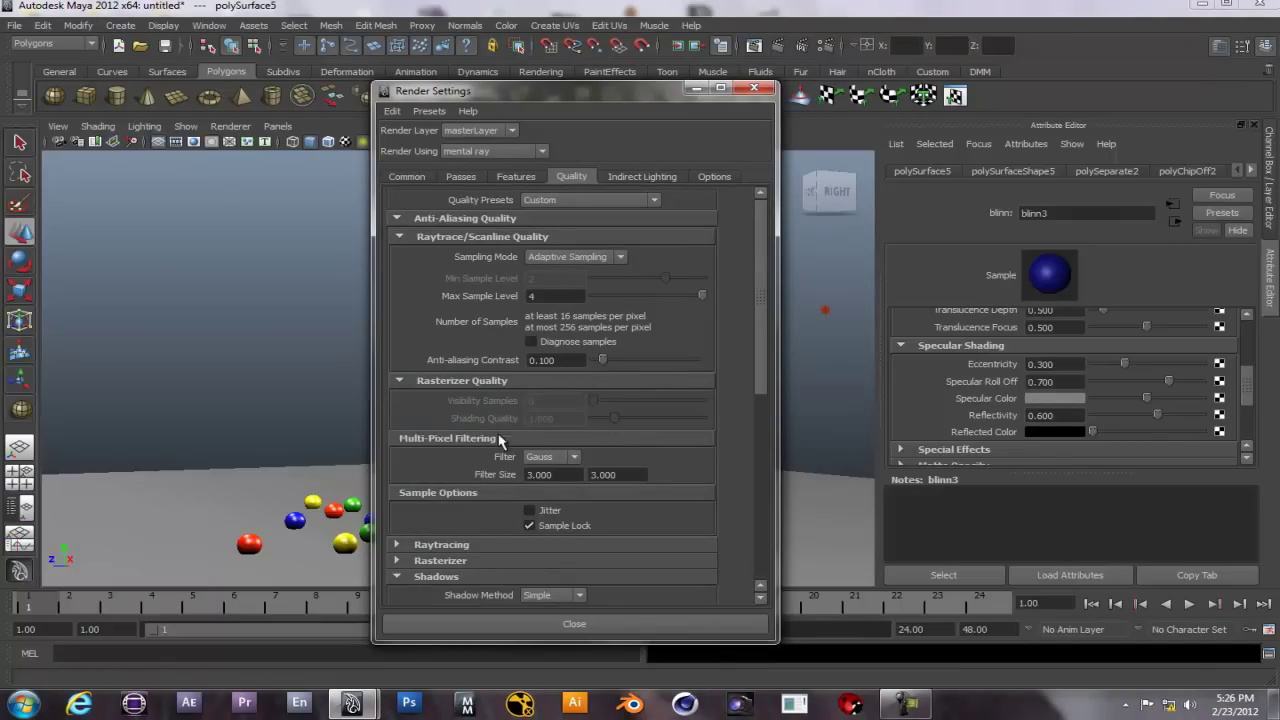
{"action": "left_click", "coordinate": [754, 88]}
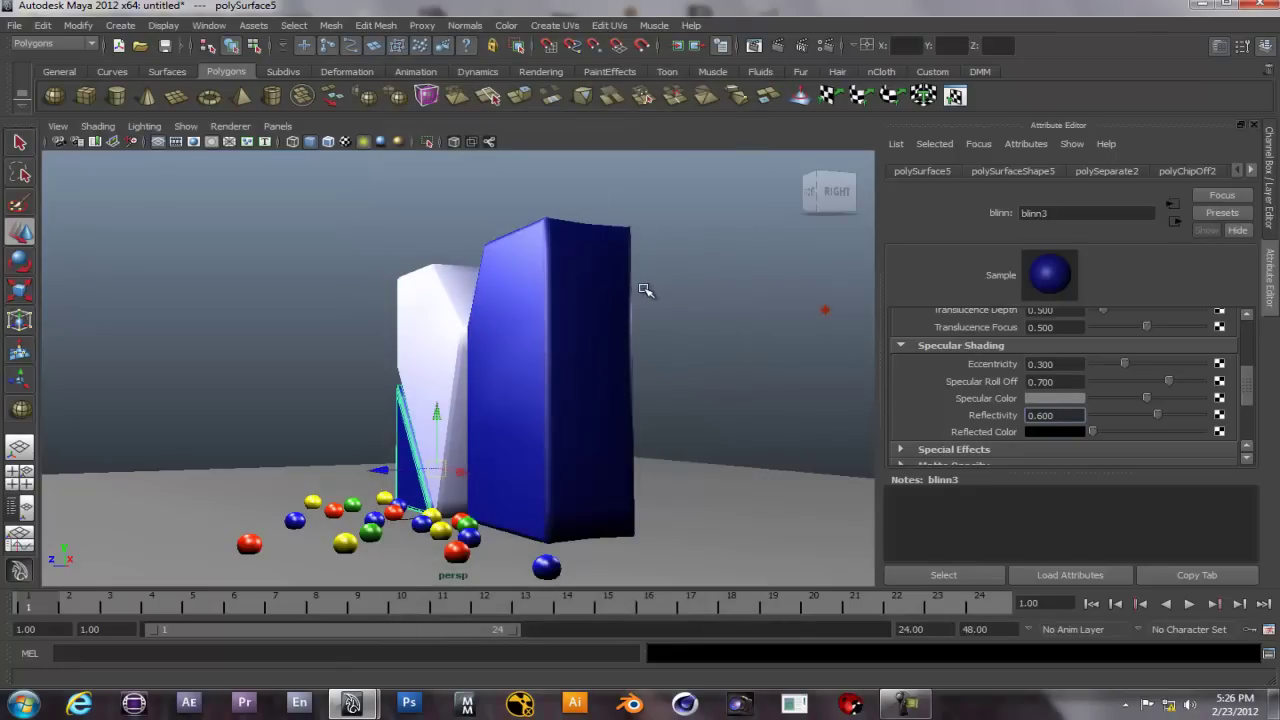
{"action": "left_click", "coordinate": [666, 308]}
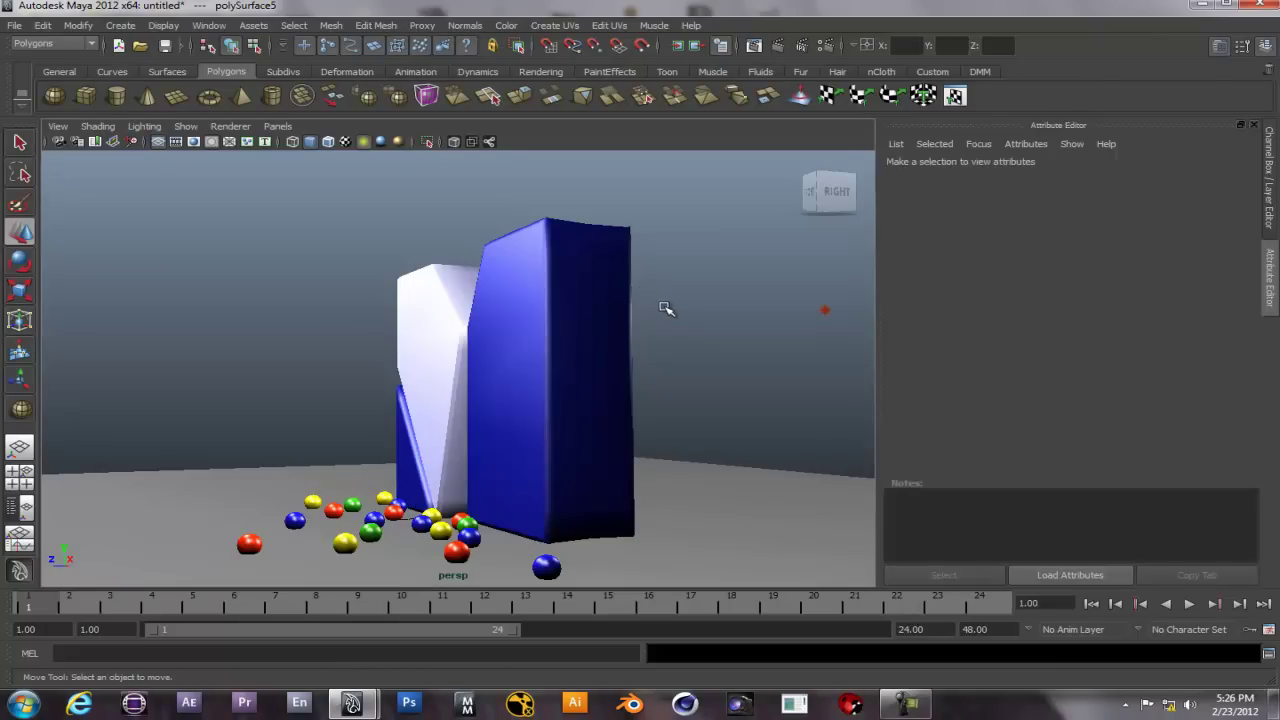
- Create camera1 with its aim locator camera1_aim, keeping the viewport on the perspective camera
{"action": "left_click", "coordinate": [130, 26]}
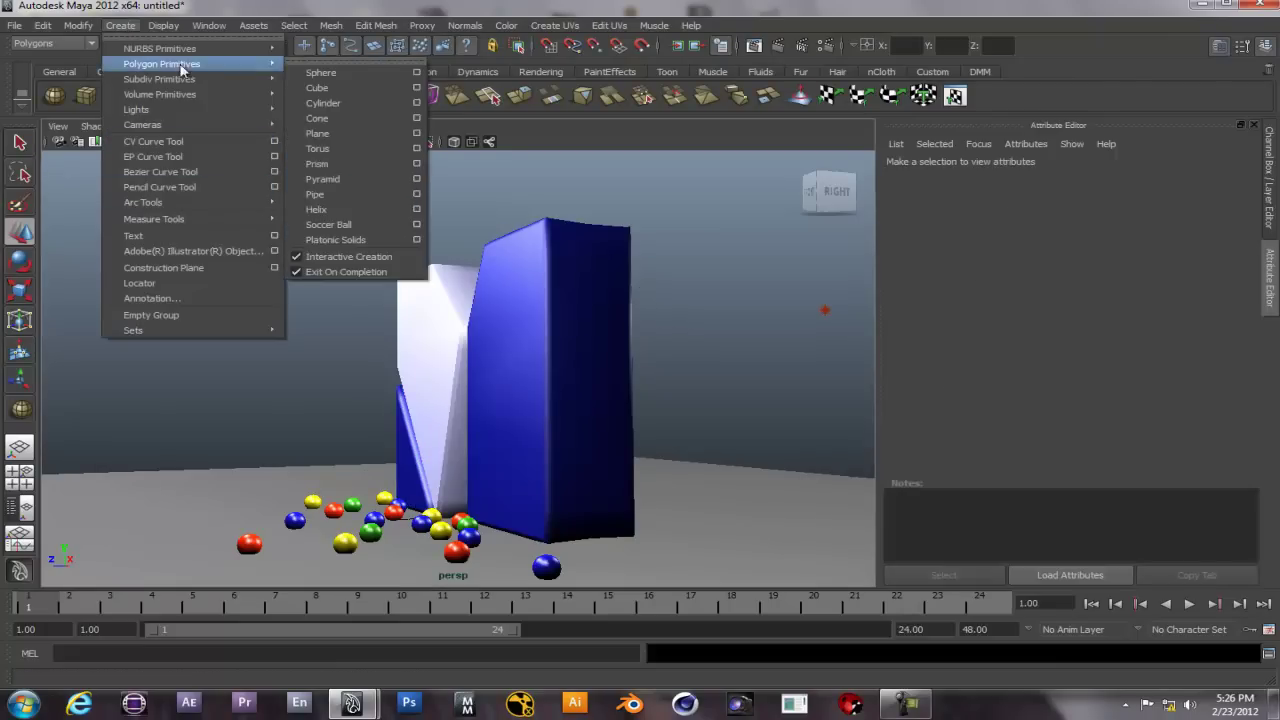
{"action": "mouse_move", "coordinate": [147, 130]}
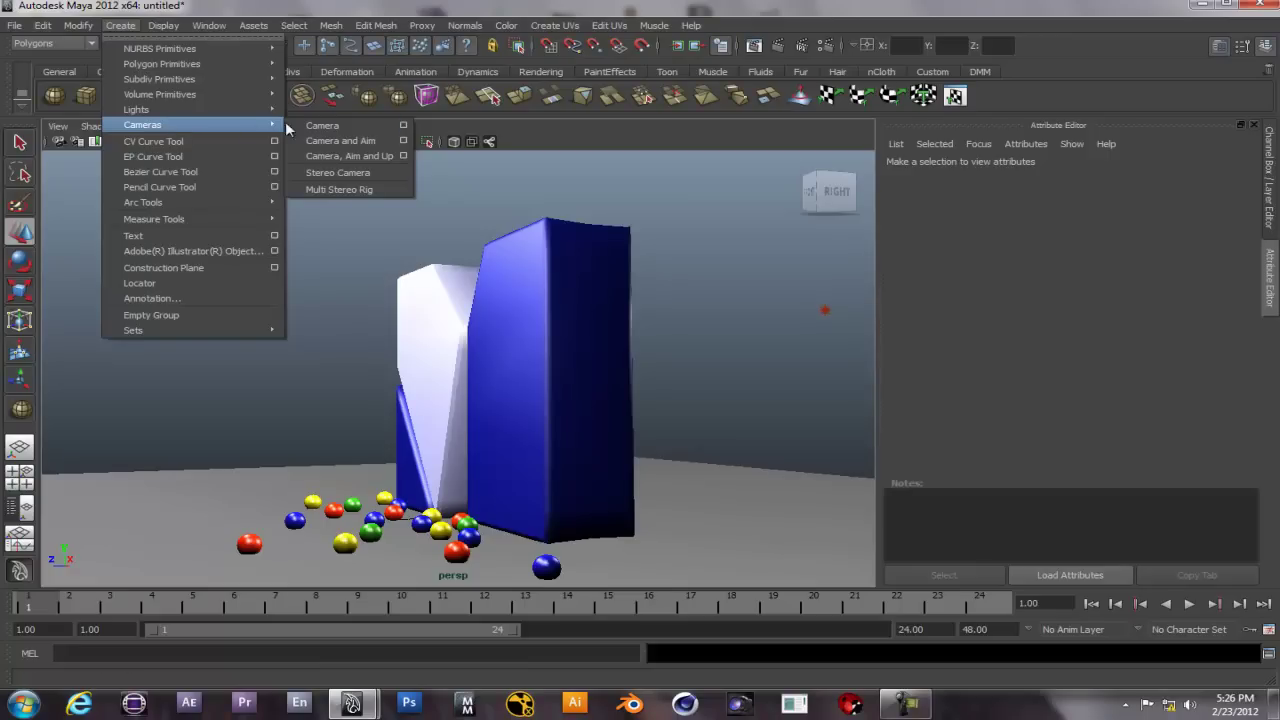
{"action": "left_click", "coordinate": [341, 141]}
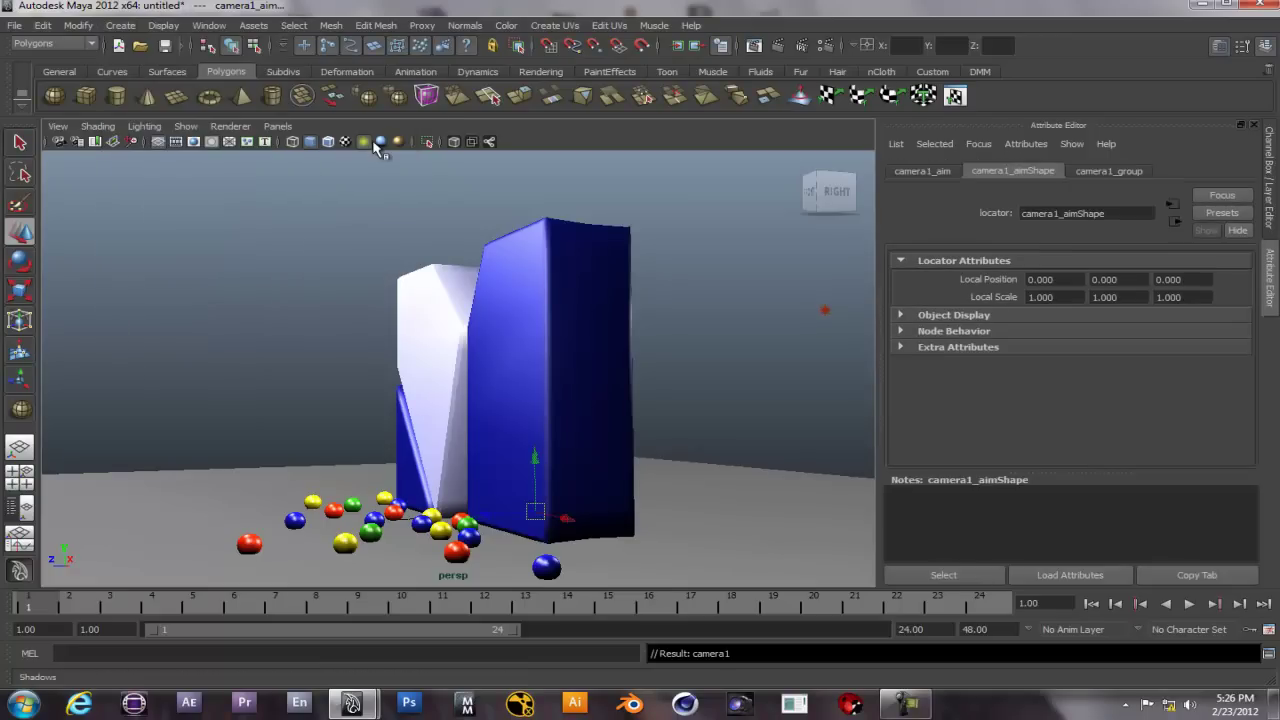
{"action": "left_click", "coordinate": [284, 127]}
{"action": "mouse_move", "coordinate": [307, 141]}
{"action": "left_click", "coordinate": [432, 157]}
{"action": "left_click", "coordinate": [284, 127]}
- Move the camera's aim target up into the cluster of coloured balls
{"action": "mouse_move", "coordinate": [307, 141]}
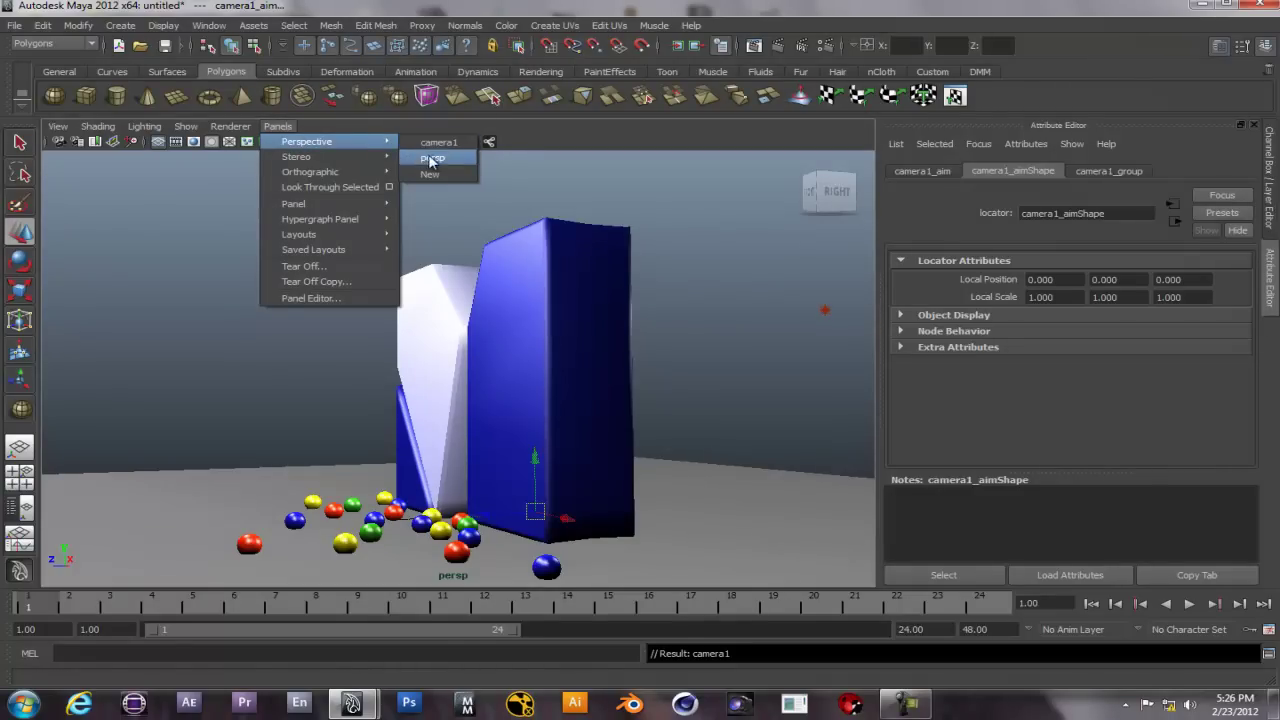
{"action": "left_click", "coordinate": [430, 158]}
{"action": "left_click_drag", "start_coordinate": [476, 327], "coordinate": [378, 185], "text": "alt"}
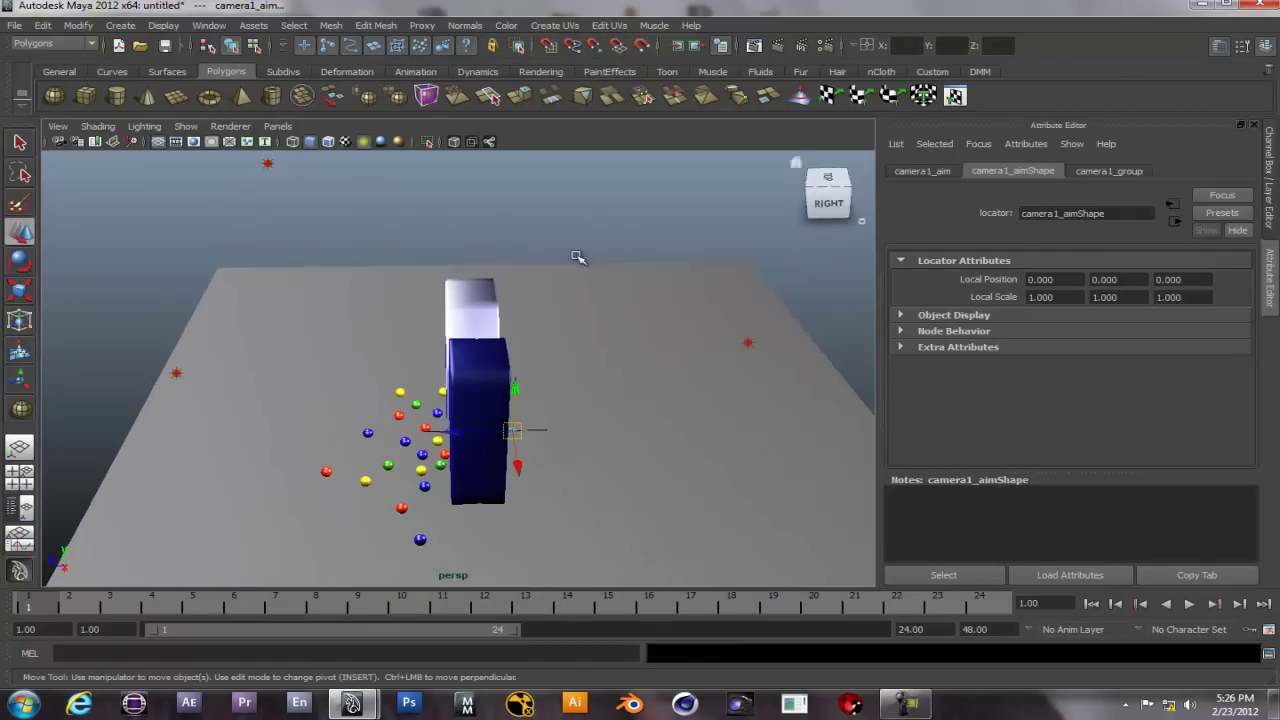
{"action": "left_click_drag", "start_coordinate": [455, 437], "coordinate": [352, 440]}
{"action": "left_click_drag", "start_coordinate": [402, 392], "coordinate": [406, 372]}
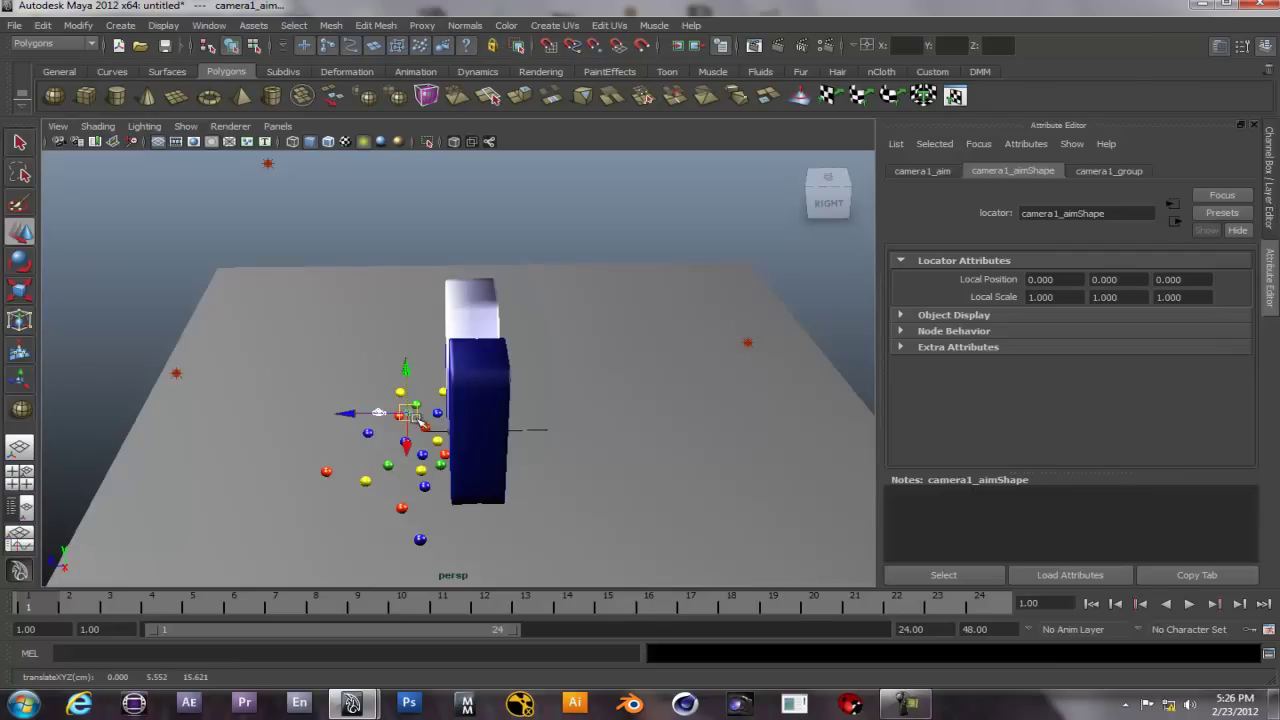
{"action": "left_click", "coordinate": [405, 416]}
{"action": "left_click", "coordinate": [345, 413]}
{"action": "scroll", "coordinate": [420, 420], "scroll_direction": "up", "scroll_amount": 3}
{"action": "left_click_drag", "start_coordinate": [420, 495], "coordinate": [517, 476], "text": "alt"}
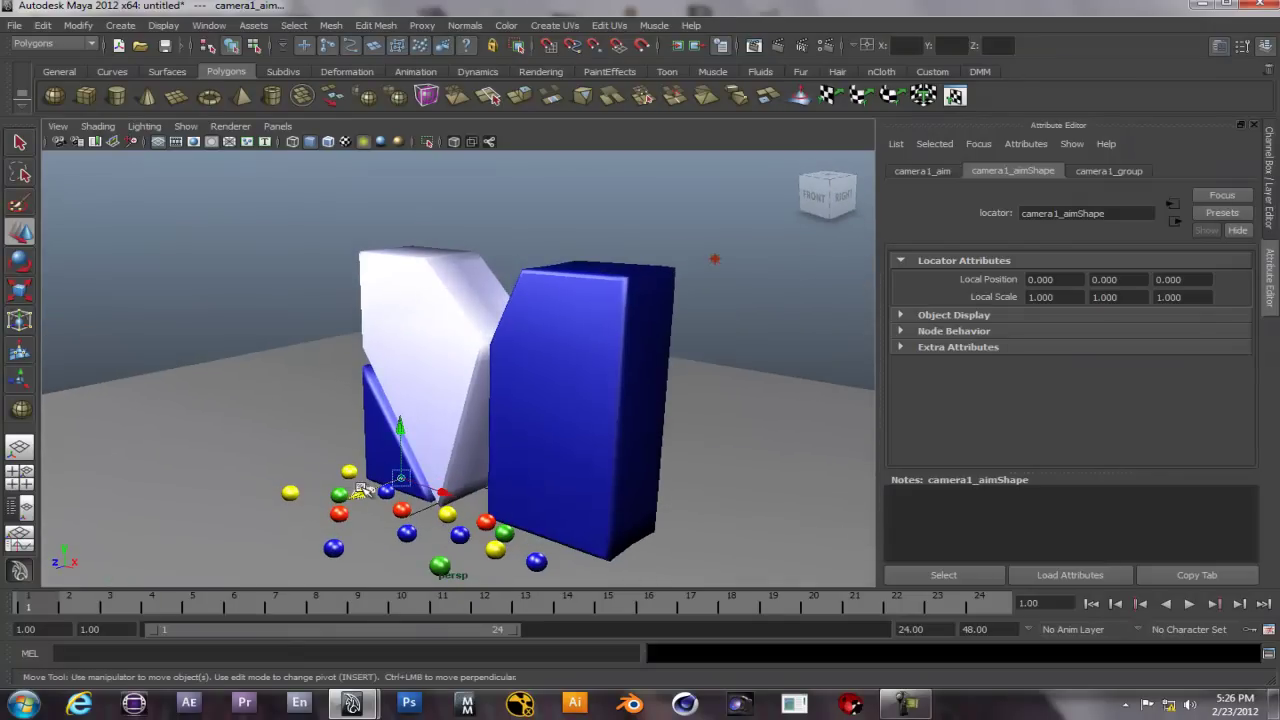
- Slide camera1 left to translate 0, 5.552, 17.547 beside the spheres
{"action": "left_click", "coordinate": [277, 348]}
{"action": "left_click", "coordinate": [368, 490]}
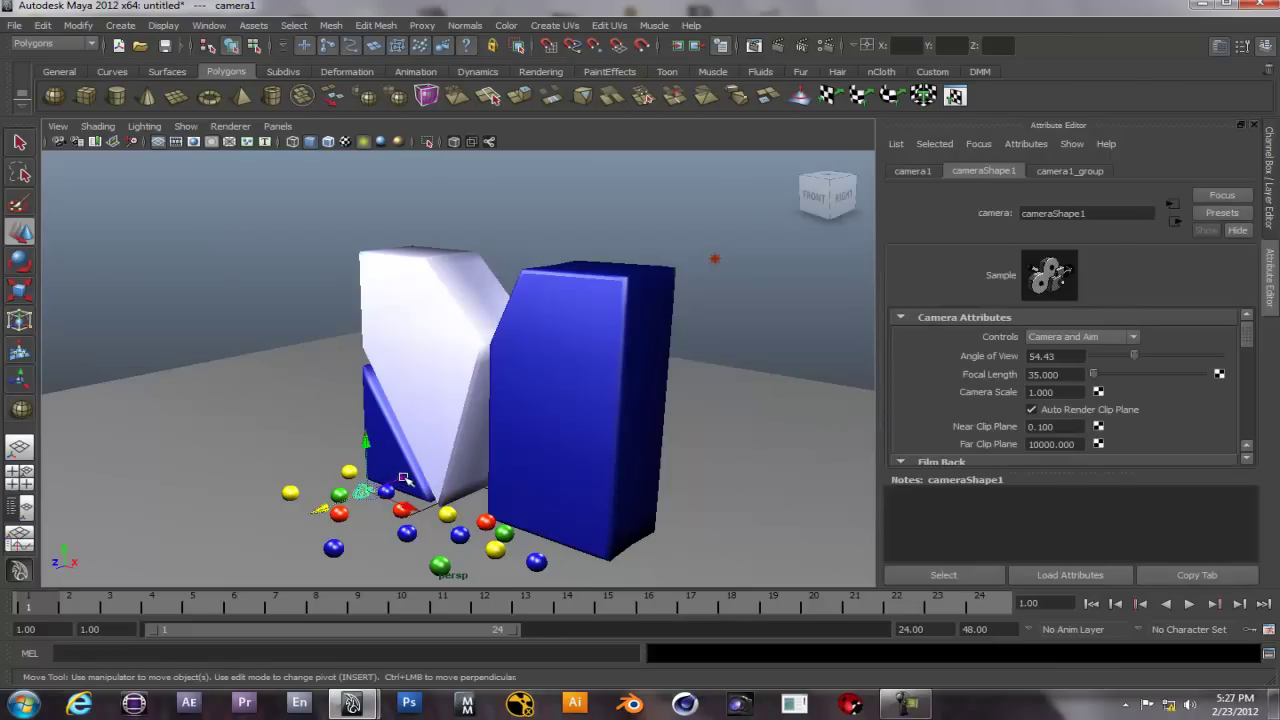
{"action": "left_click", "coordinate": [400, 479]}
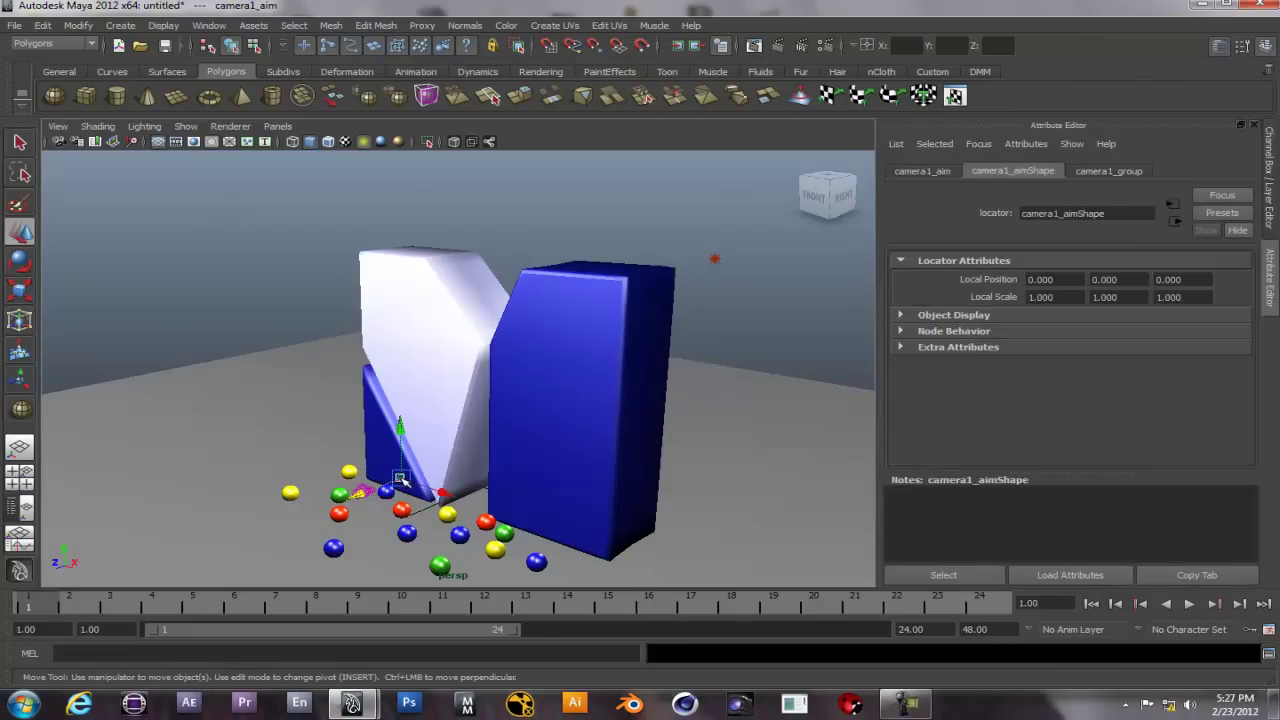
{"action": "left_click_drag", "start_coordinate": [433, 517], "coordinate": [448, 350], "text": "alt"}
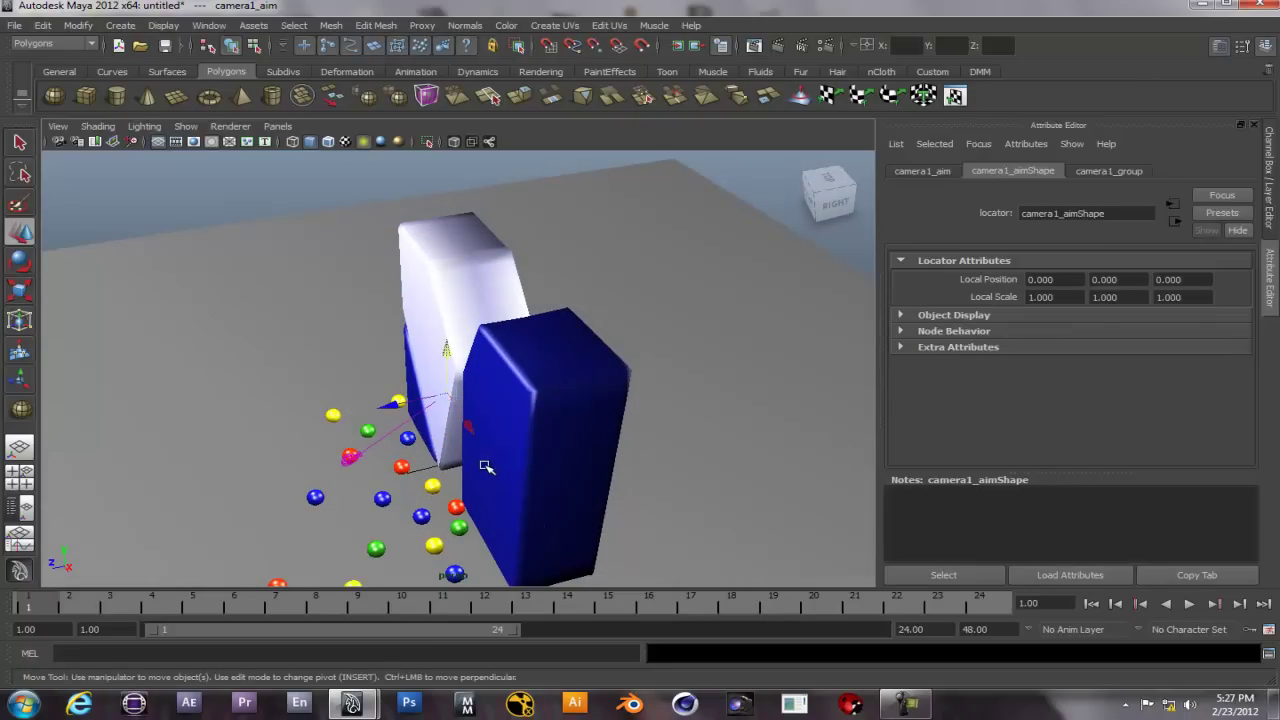
{"action": "left_click", "coordinate": [486, 467]}
{"action": "left_click_drag", "start_coordinate": [495, 472], "coordinate": [474, 457], "text": "alt"}
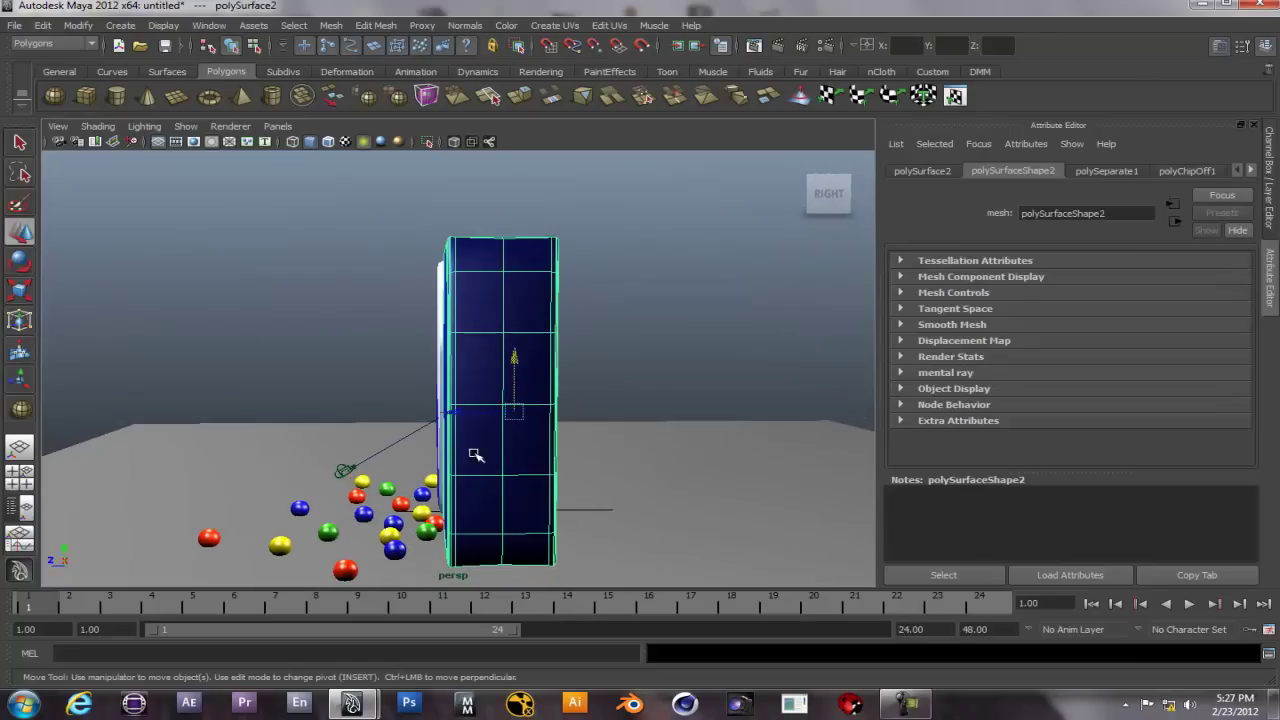
{"action": "left_click", "coordinate": [345, 472]}
{"action": "mouse_move", "coordinate": [286, 466]}
{"action": "left_mouse_down"}
{"action": "mouse_move", "coordinate": [237, 467]}
{"action": "mouse_move", "coordinate": [290, 468]}
{"action": "left_mouse_up"}
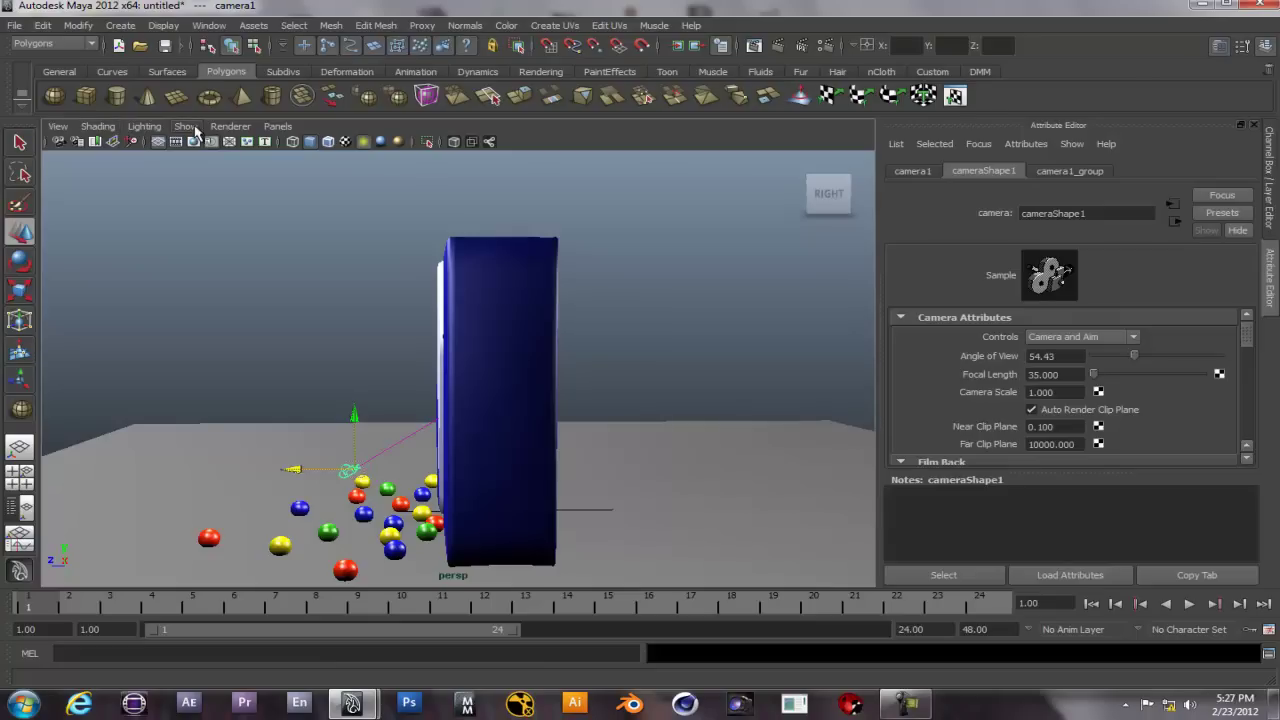
- Switch the viewport to X-Ray shading and select the camera
{"action": "left_click", "coordinate": [104, 131]}
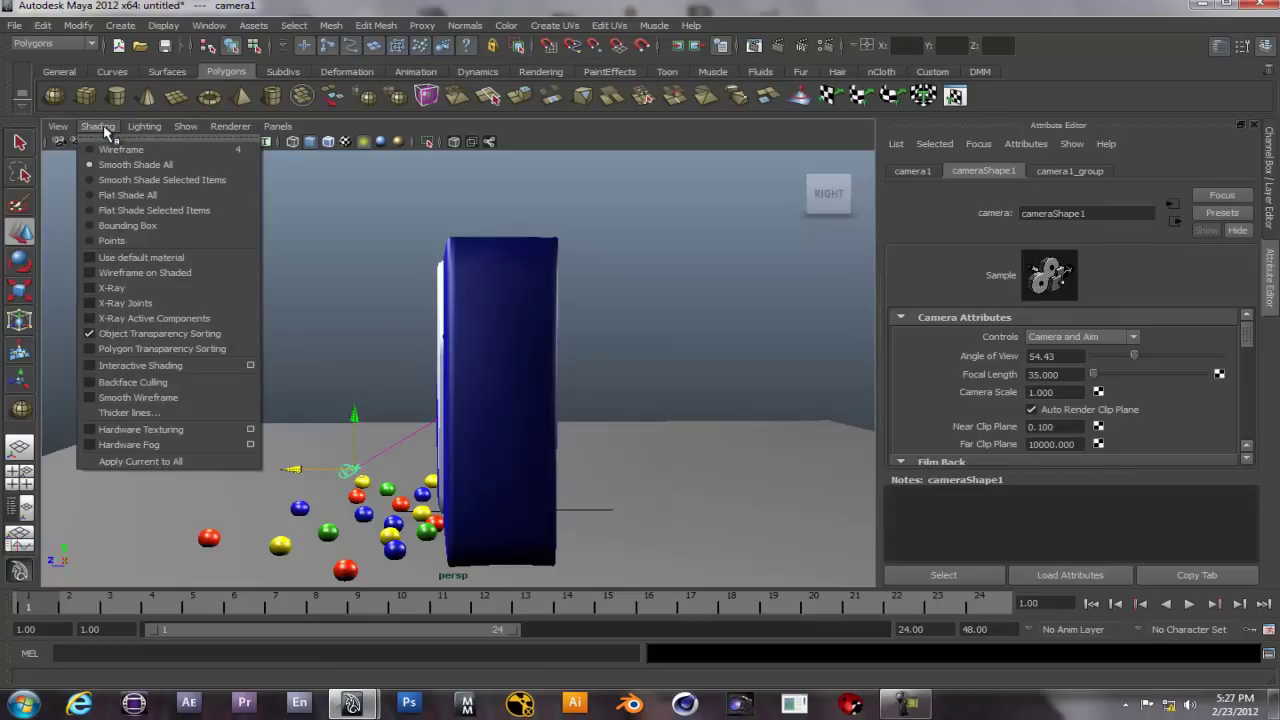
{"action": "left_click", "coordinate": [96, 288]}
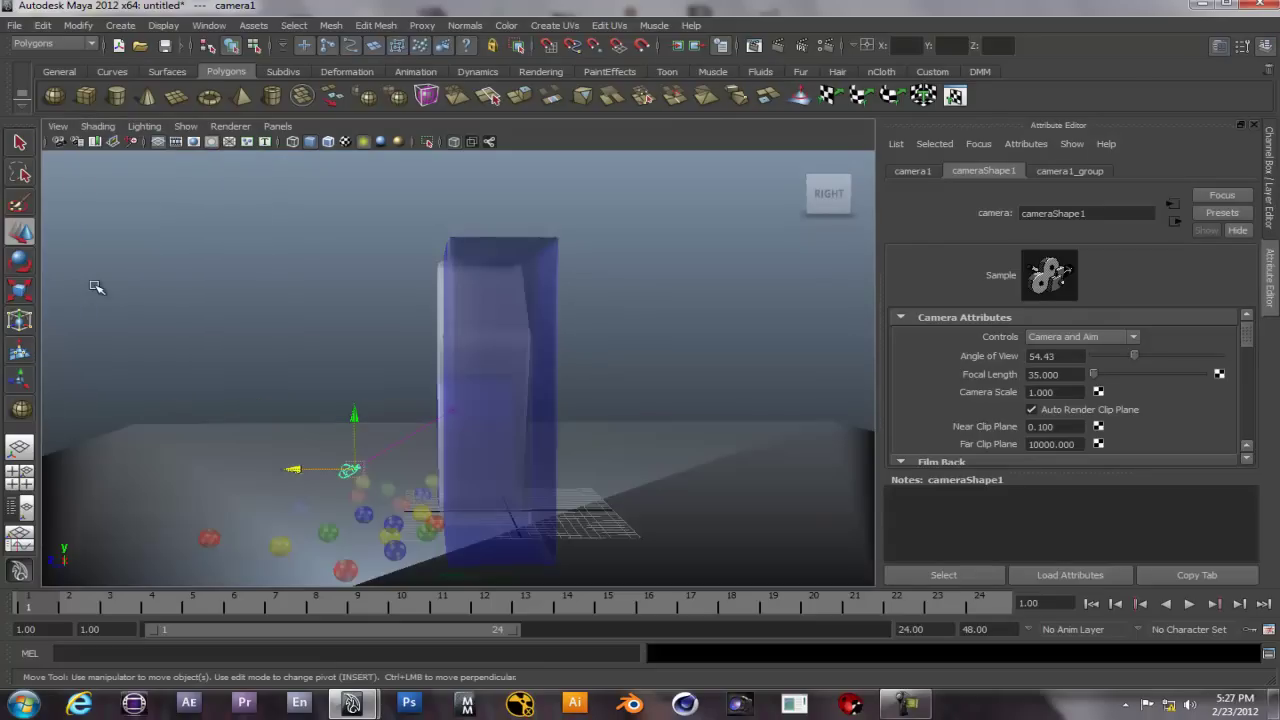
{"action": "left_click", "coordinate": [455, 412]}
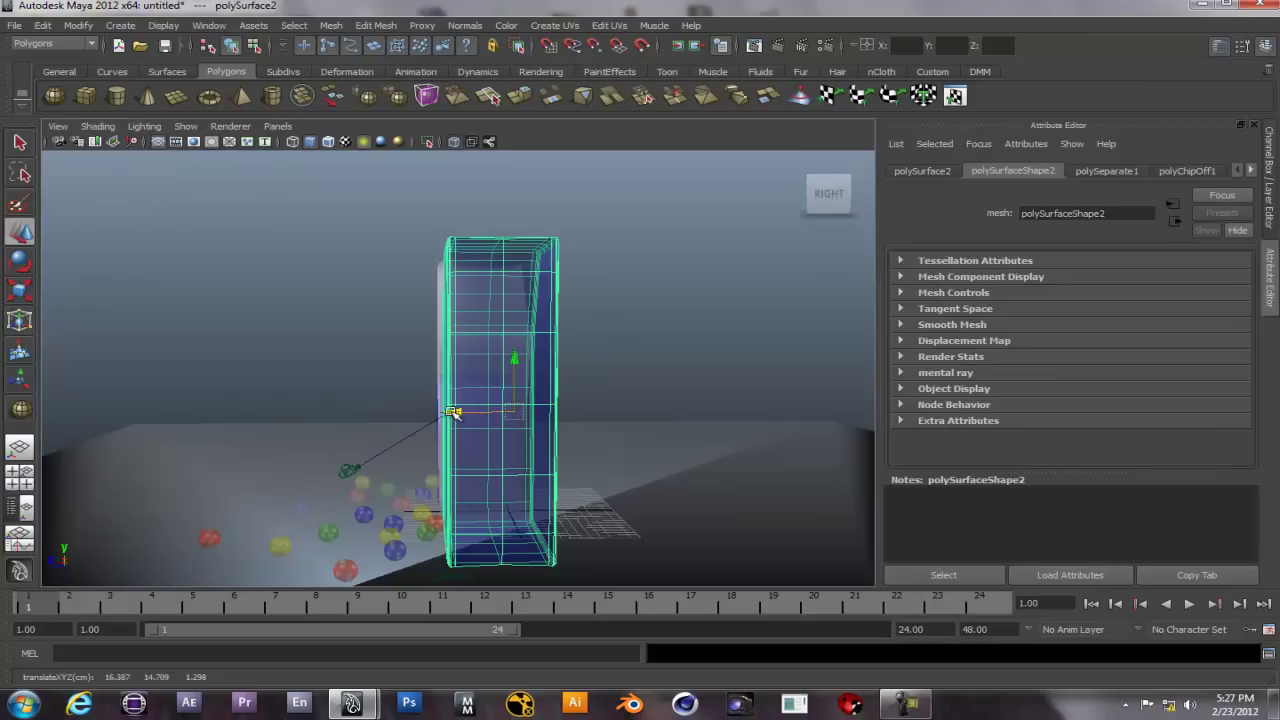
{"action": "left_click", "coordinate": [354, 468]}
{"action": "left_click_drag", "start_coordinate": [352, 467], "coordinate": [423, 457], "text": "alt"}
- Select and frame the front block piece, then undo those selection changes
{"action": "right_click", "coordinate": [349, 480]}
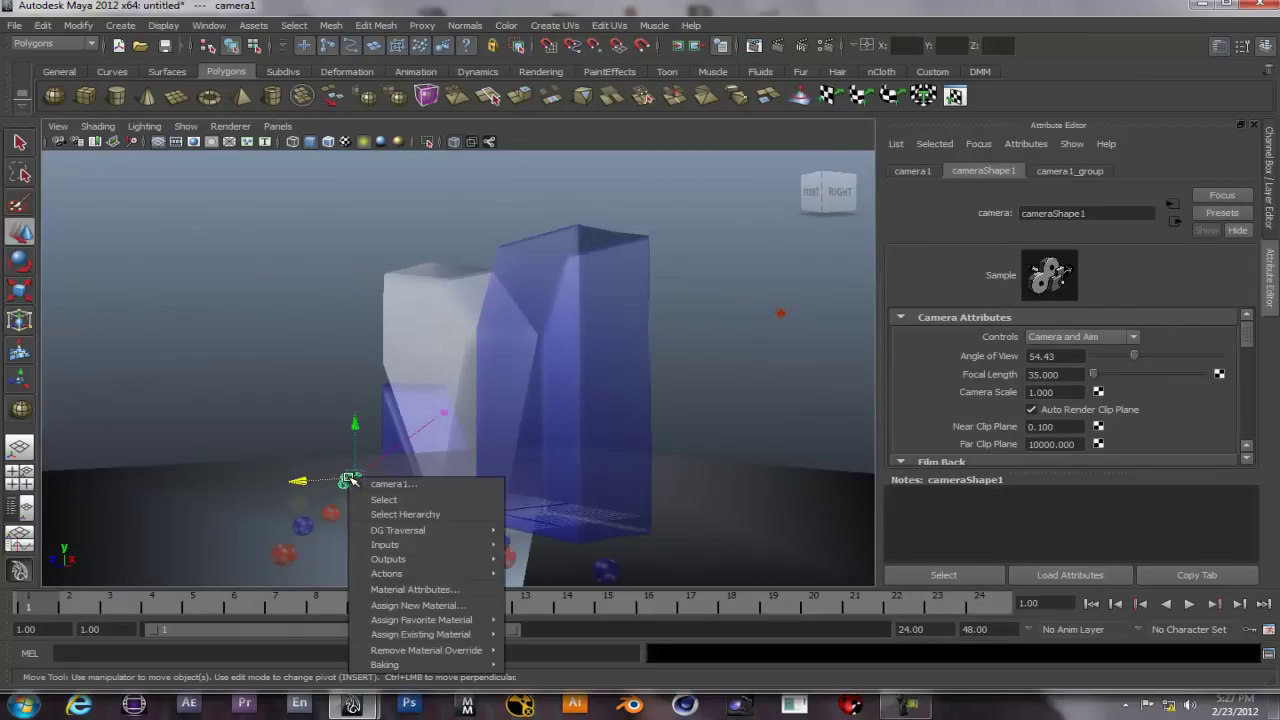
{"action": "left_click", "coordinate": [443, 414]}
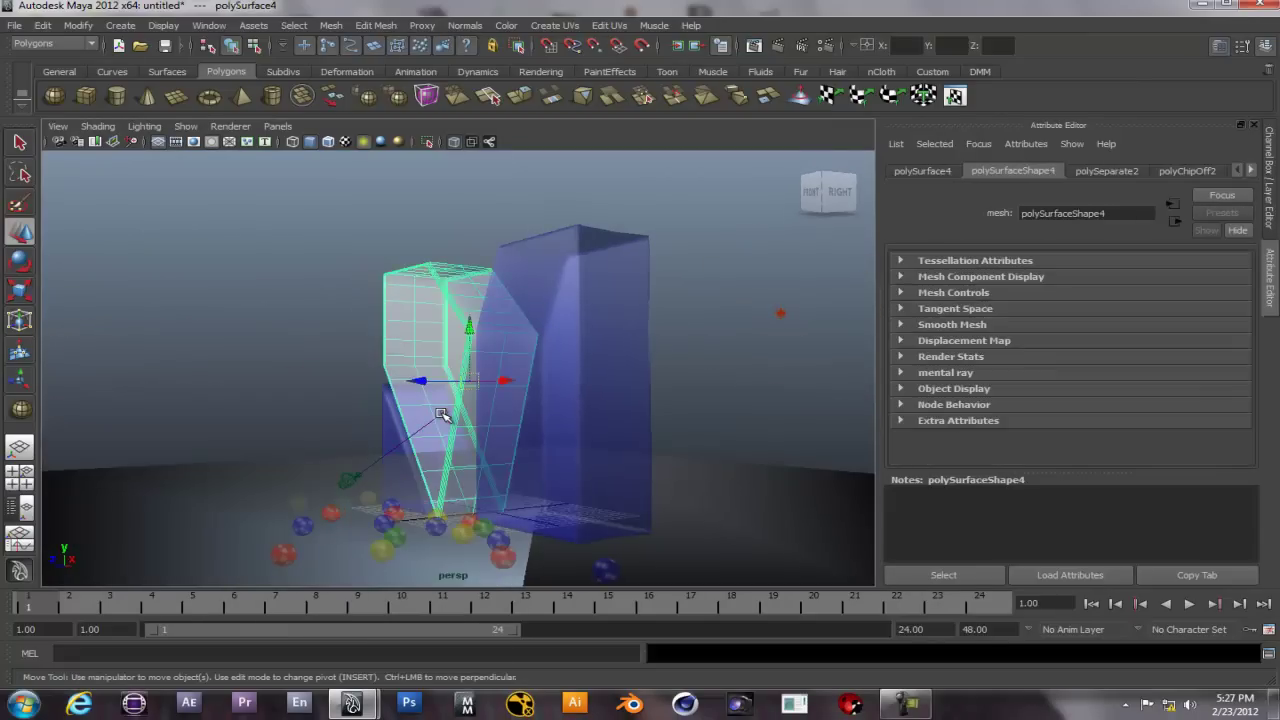
{"action": "left_click", "coordinate": [440, 418]}
{"action": "key", "text": "f"}
{"action": "key", "text": "ctrl+z"}
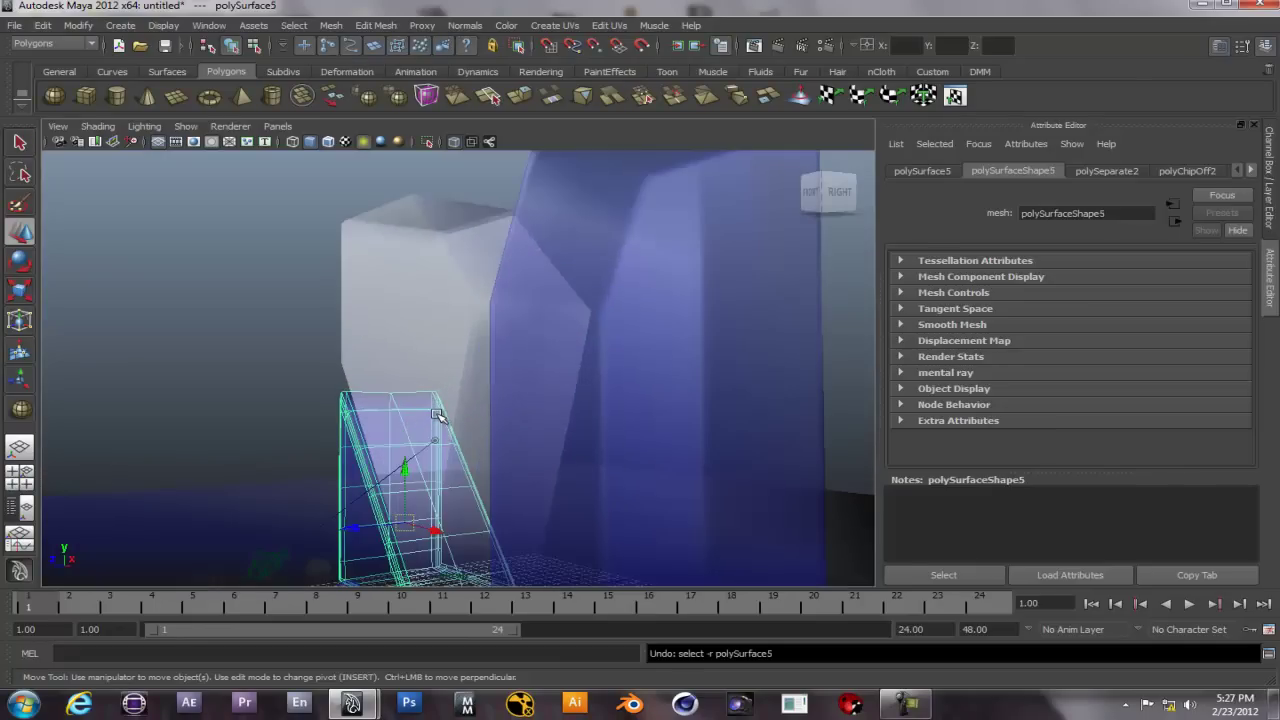
{"action": "key", "text": "bracketleft"}
{"action": "key", "text": "ctrl+z"}
{"action": "key", "text": "ctrl+z"}
{"action": "key", "text": "ctrl+z"}
{"action": "key", "text": "ctrl+z"}
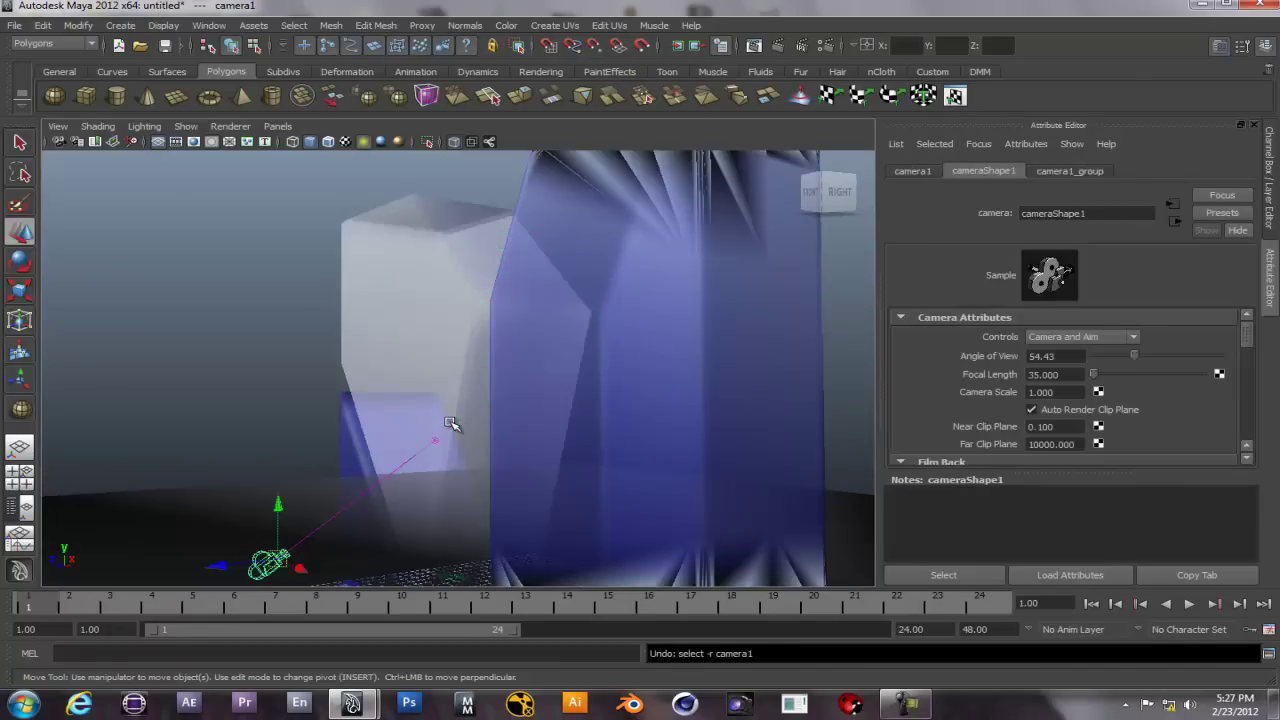
{"action": "key", "text": "ctrl+z"}
{"action": "key", "text": "ctrl+z"}
{"action": "key", "text": "ctrl+z"}
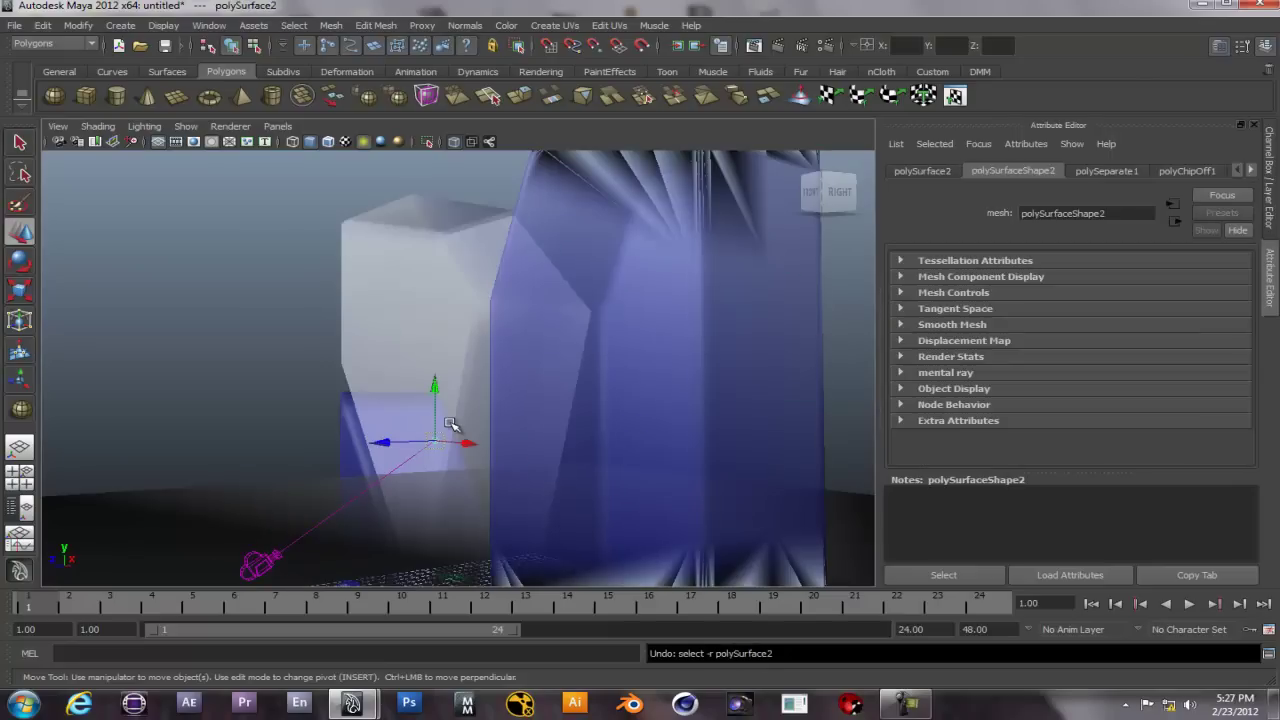
- Raise camera1_aim to translate 0, 15.974, 3.875, level with the upper blue block
{"action": "left_click_drag", "start_coordinate": [541, 485], "coordinate": [461, 490], "text": "alt"}
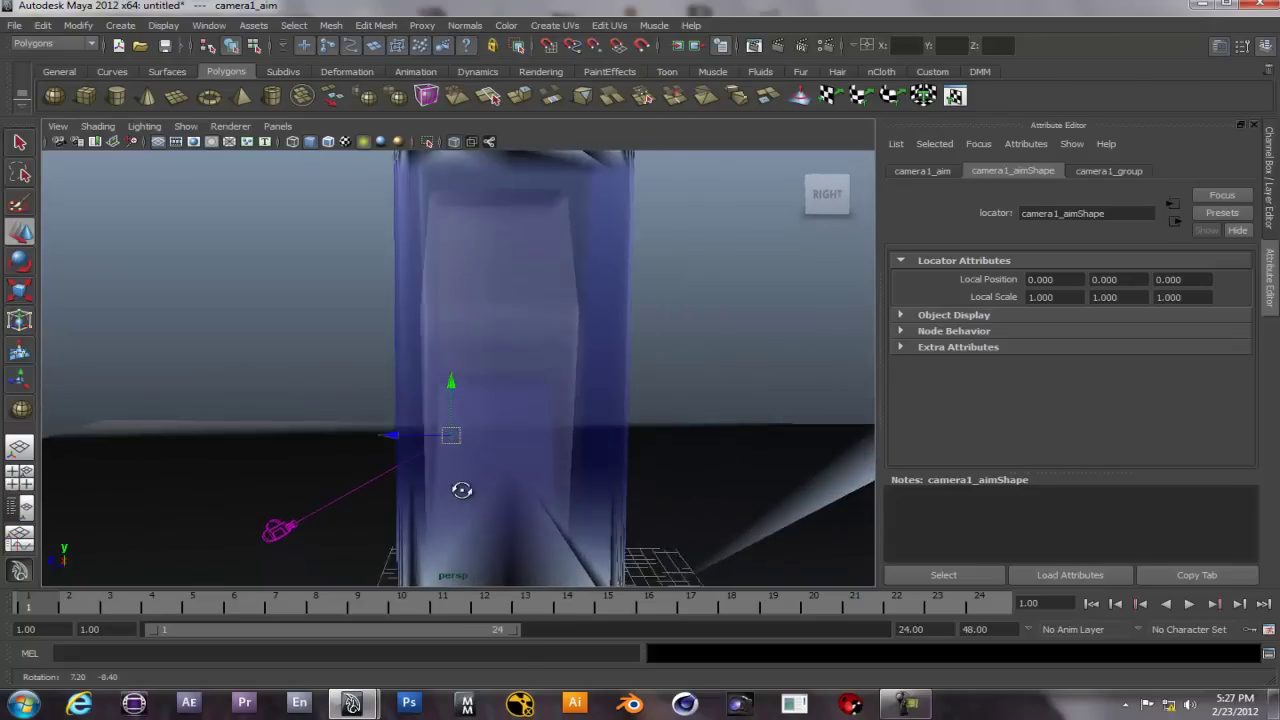
{"action": "left_click", "coordinate": [825, 194]}
{"action": "scroll", "coordinate": [380, 390], "scroll_direction": "up", "scroll_amount": 5}
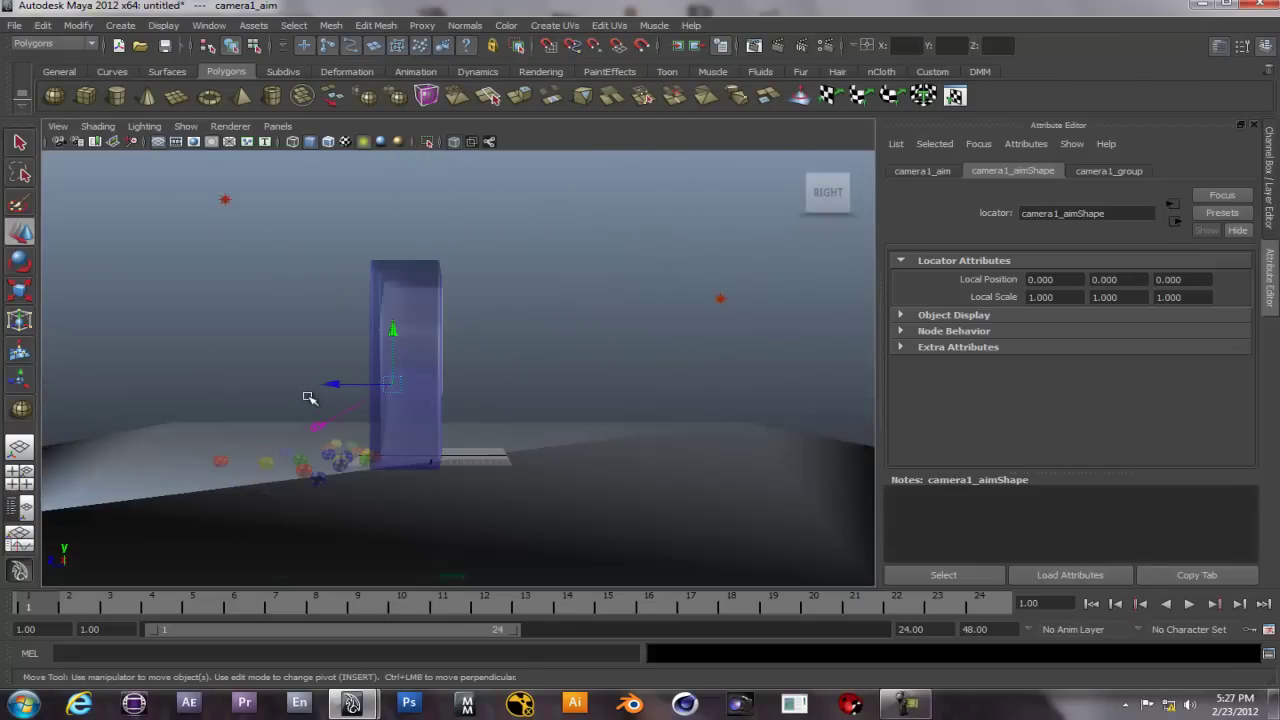
{"action": "left_click_drag", "start_coordinate": [334, 385], "coordinate": [345, 386]}
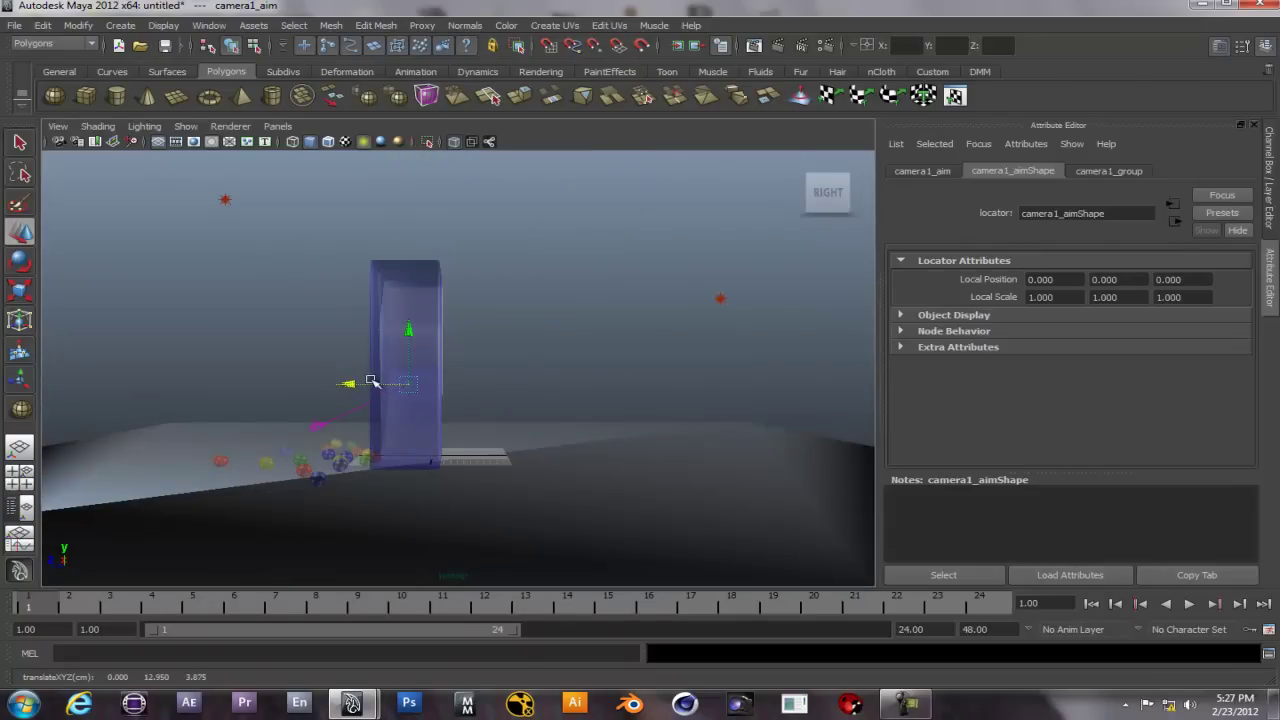
{"action": "left_click_drag", "start_coordinate": [409, 334], "coordinate": [409, 316]}
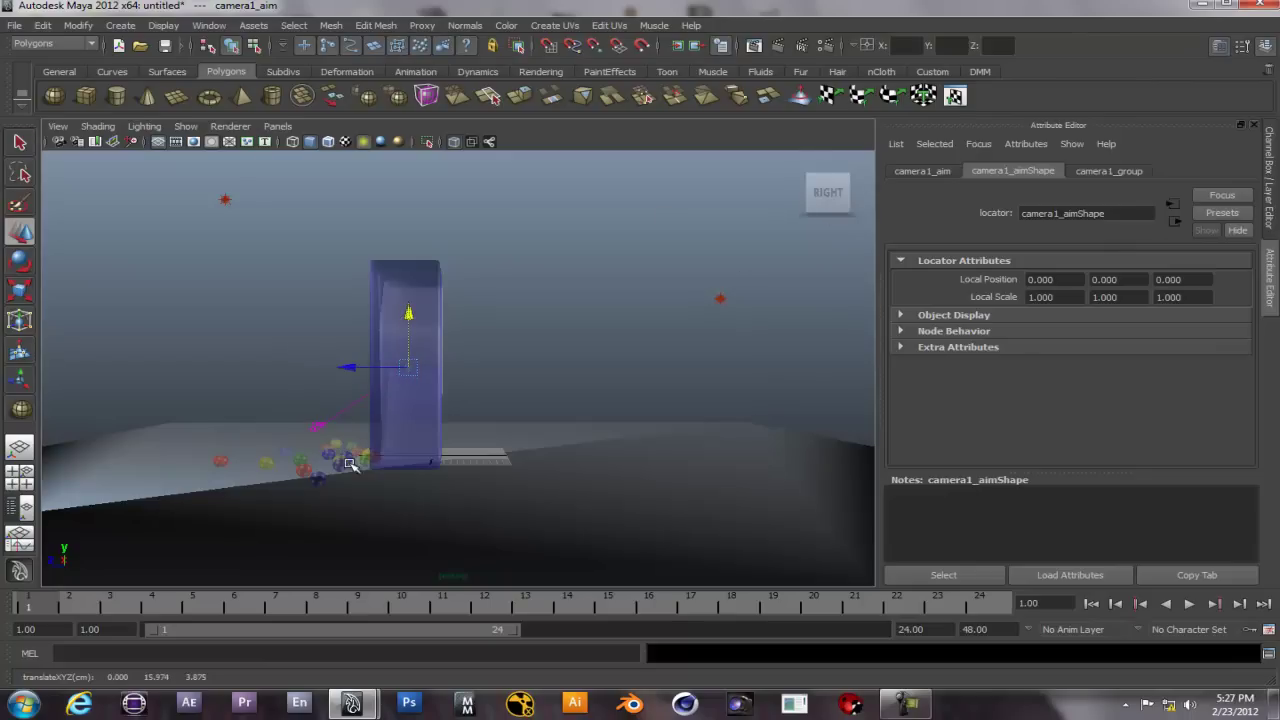
{"action": "left_click", "coordinate": [314, 427]}
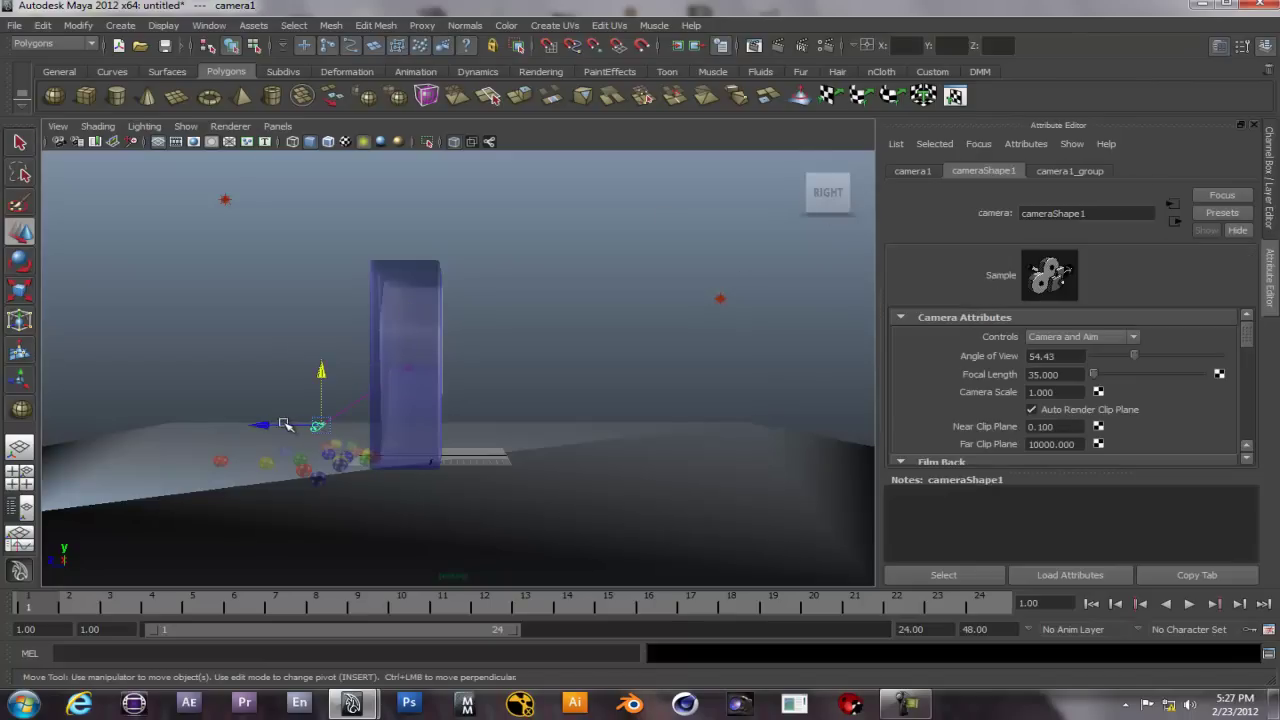
{"action": "left_click_drag", "start_coordinate": [243, 480], "coordinate": [370, 498], "text": "alt"}
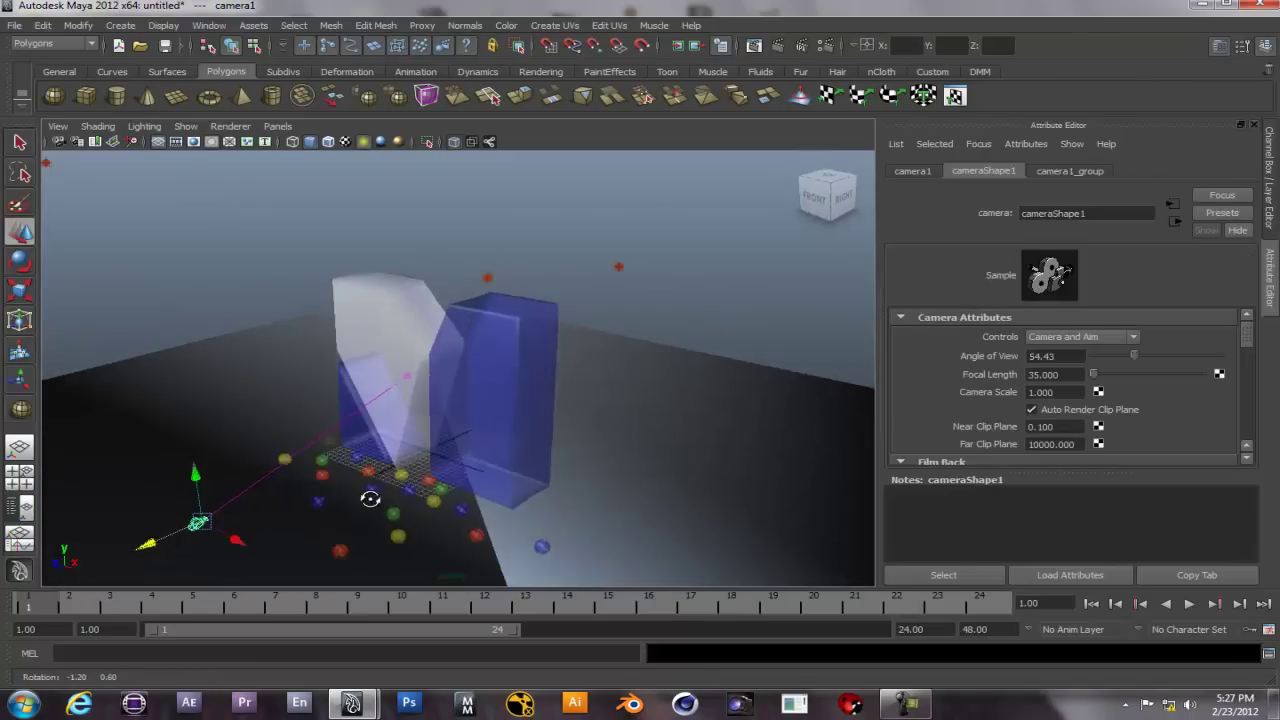
{"action": "scroll", "coordinate": [370, 498], "scroll_direction": "down", "scroll_amount": 3}
{"action": "key", "text": "space"}
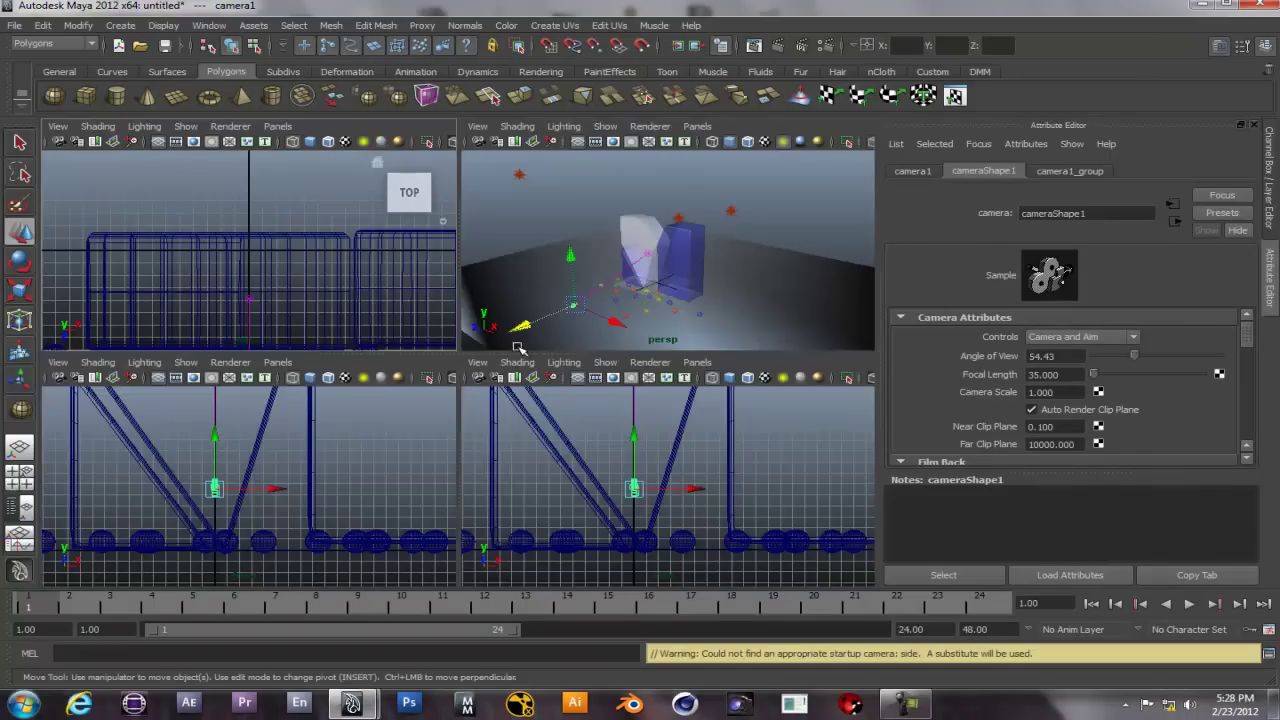
- Make the perspective panel look through camera1
{"action": "mouse_move", "coordinate": [217, 440]}
{"action": "left_mouse_down"}
{"action": "mouse_move", "coordinate": [217, 407]}
{"action": "mouse_move", "coordinate": [217, 430]}
{"action": "left_mouse_up"}
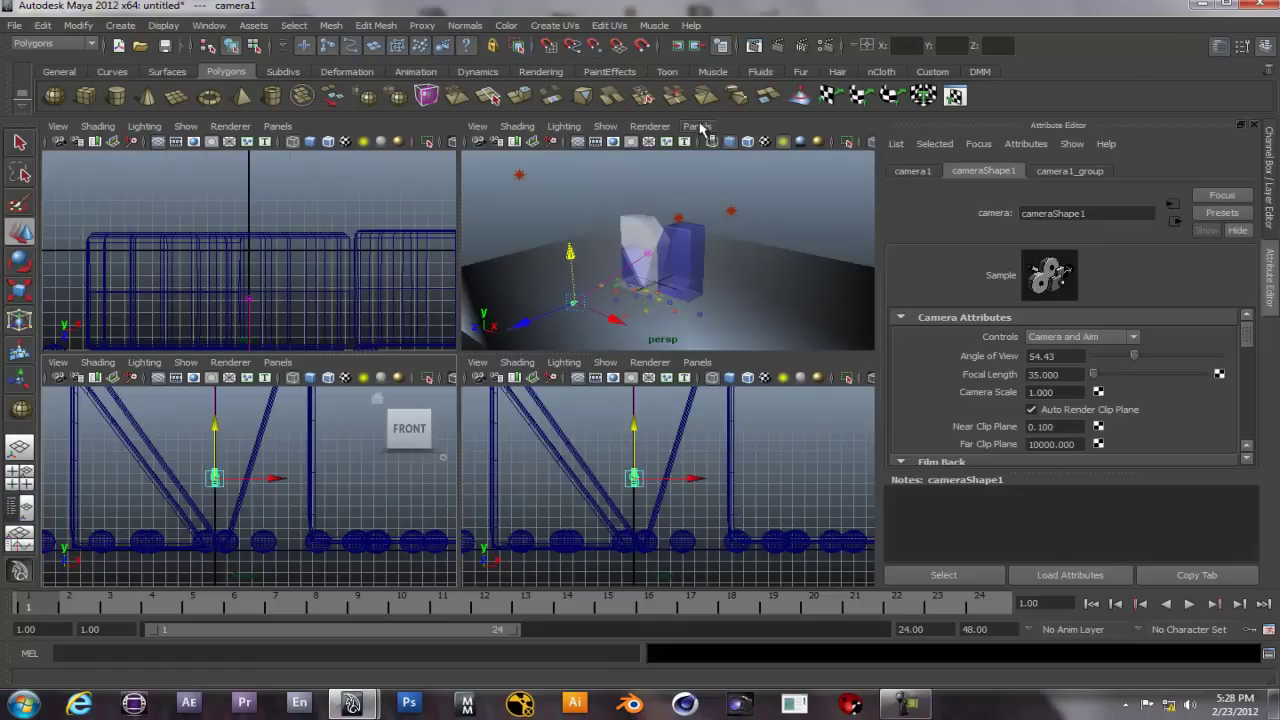
{"action": "left_click", "coordinate": [697, 126]}
{"action": "mouse_move", "coordinate": [745, 145]}
{"action": "left_click", "coordinate": [858, 143]}
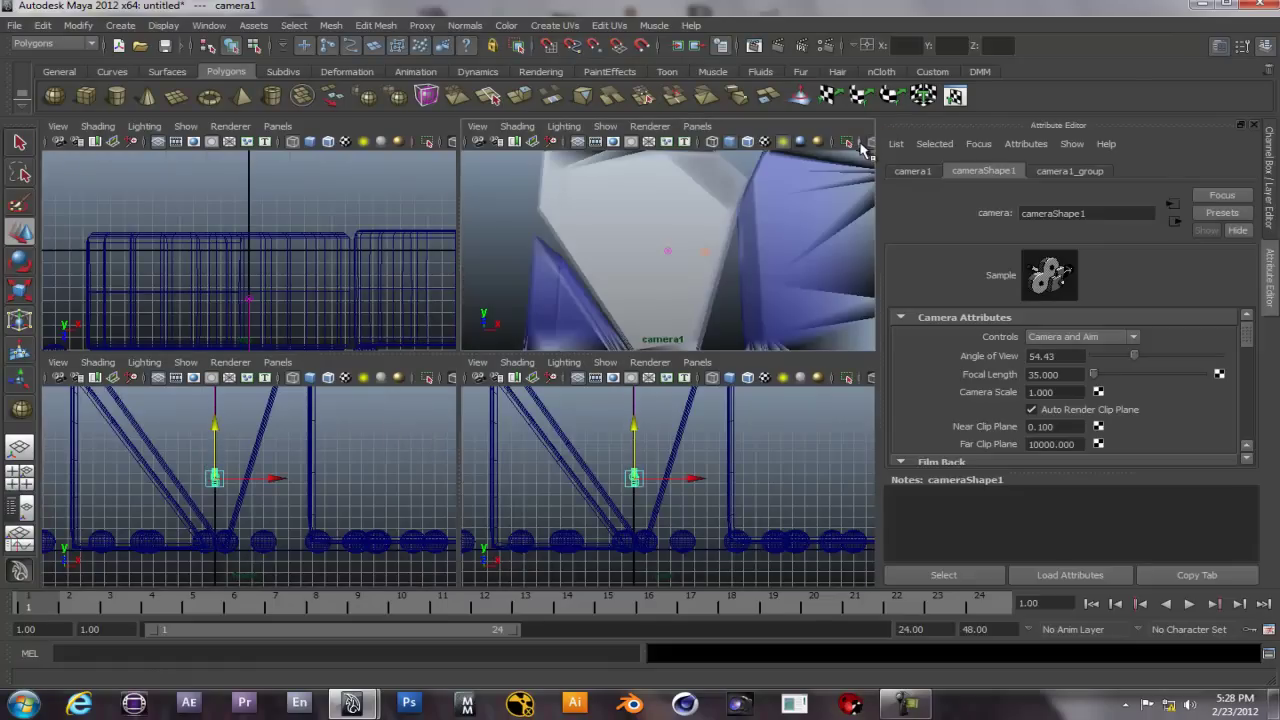
- Pull camera1 back to translate 82.769, 3.446, 47.423 to frame the blue and white blocks
{"action": "left_click_drag", "start_coordinate": [271, 483], "coordinate": [436, 484]}
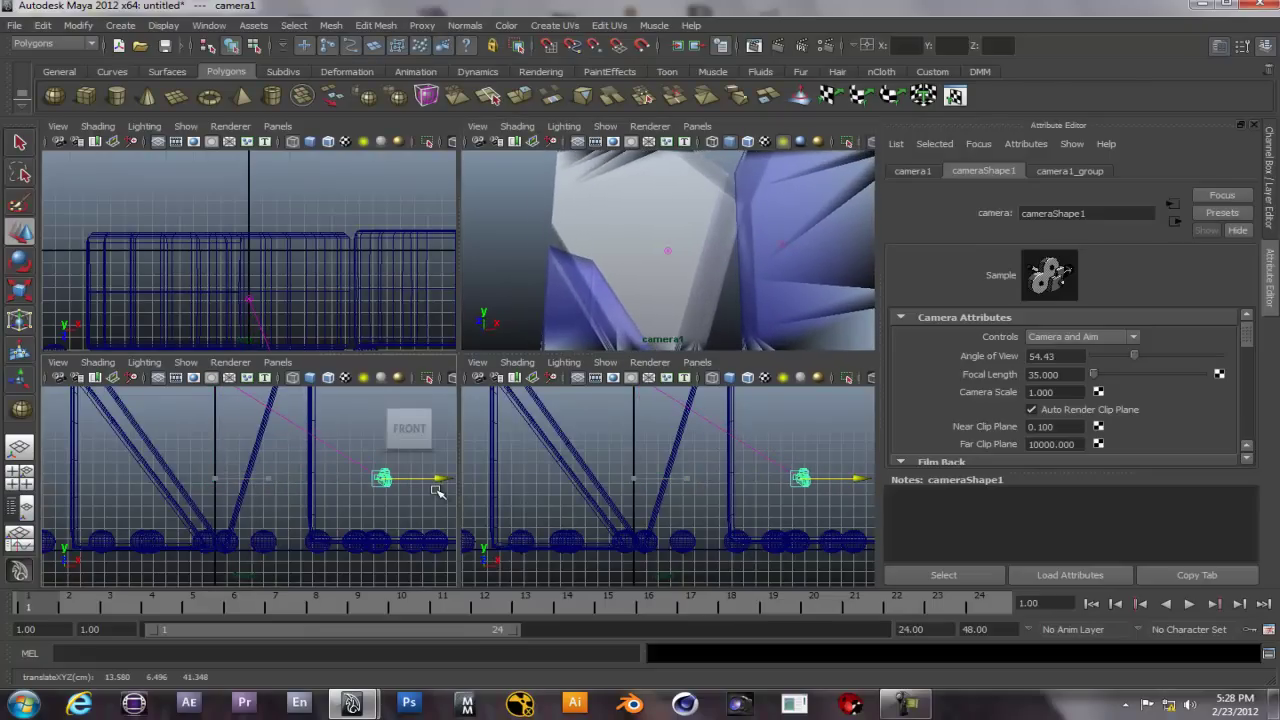
{"action": "left_click_drag", "start_coordinate": [381, 423], "coordinate": [383, 452]}
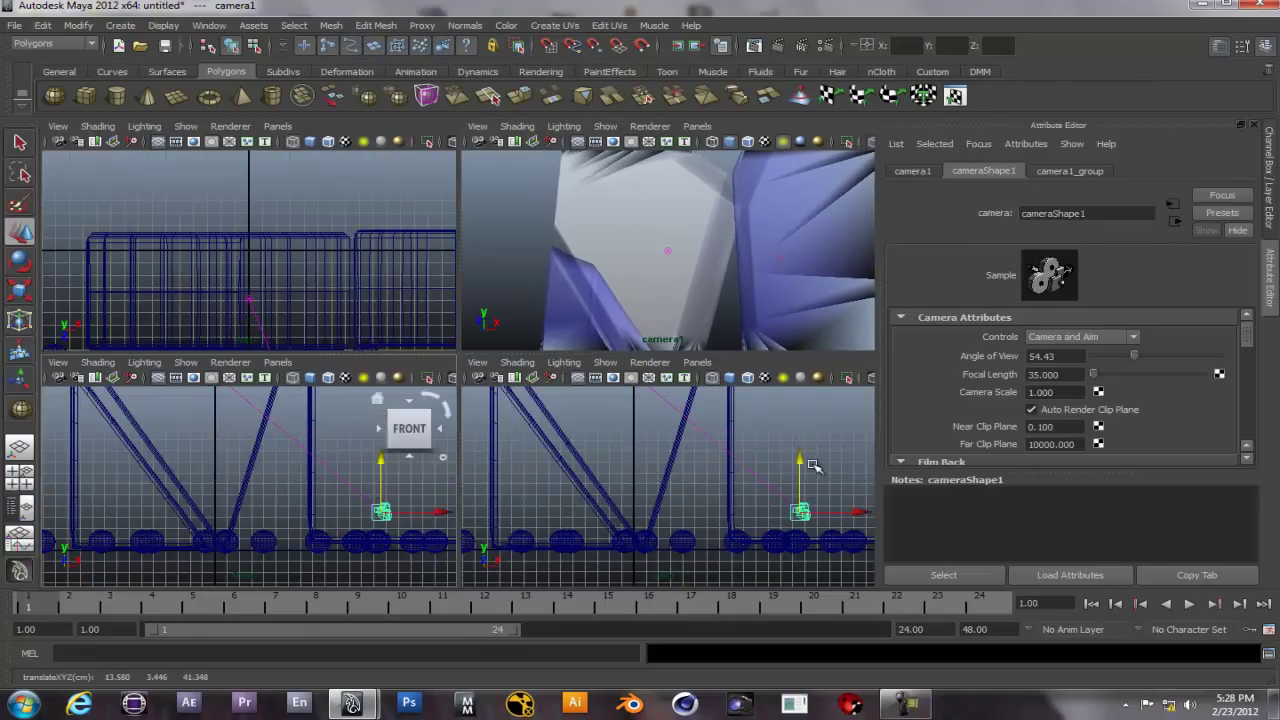
{"action": "scroll", "coordinate": [305, 452], "scroll_direction": "down", "scroll_amount": 5}
{"action": "scroll", "coordinate": [305, 452], "scroll_direction": "up", "scroll_amount": 4}
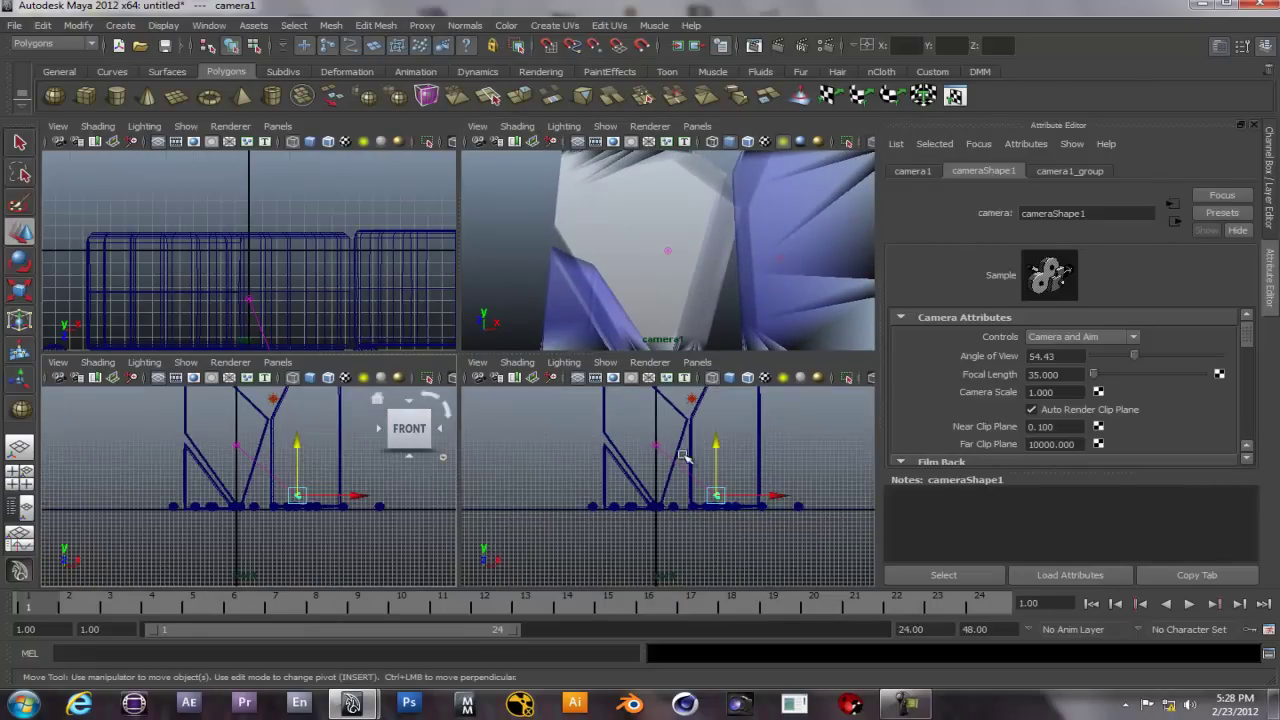
{"action": "scroll", "coordinate": [305, 452], "scroll_direction": "down", "scroll_amount": 3}
{"action": "left_click_drag", "start_coordinate": [347, 497], "coordinate": [488, 498]}
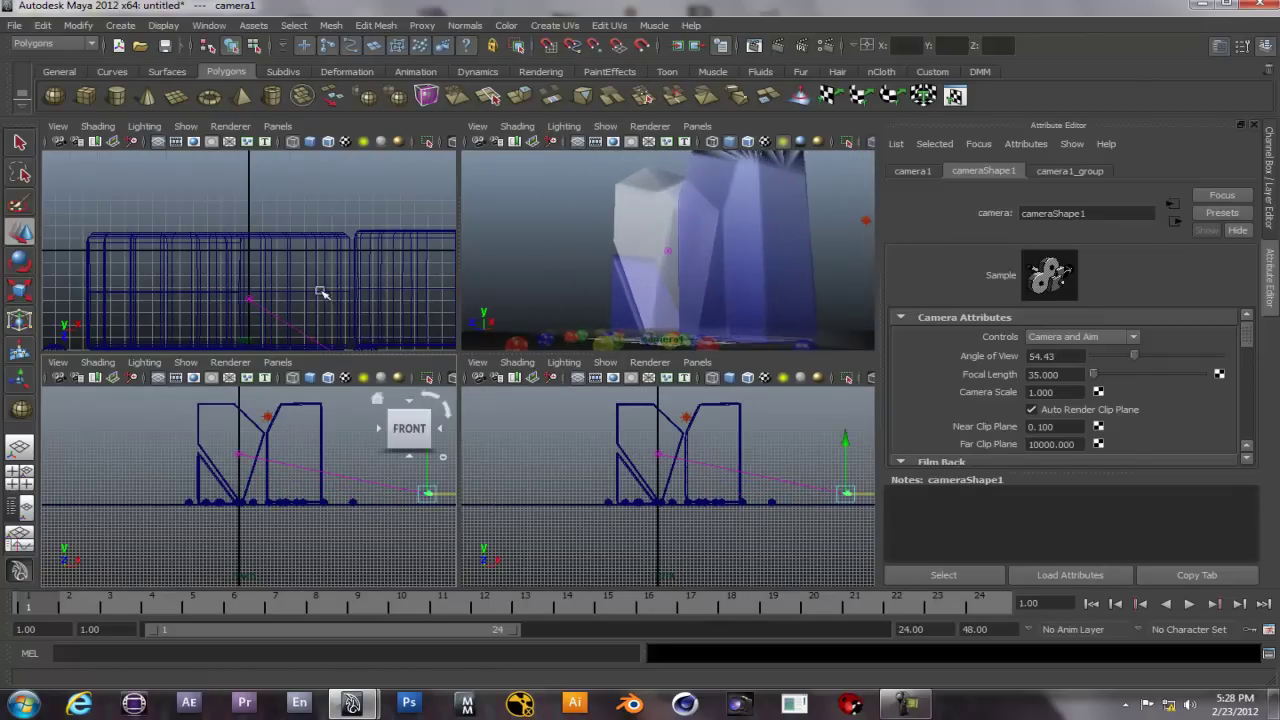
{"action": "scroll", "coordinate": [322, 292], "scroll_direction": "down", "scroll_amount": 6}
{"action": "left_click_drag", "start_coordinate": [407, 319], "coordinate": [395, 342]}
{"action": "left_click_drag", "start_coordinate": [396, 350], "coordinate": [396, 350]}
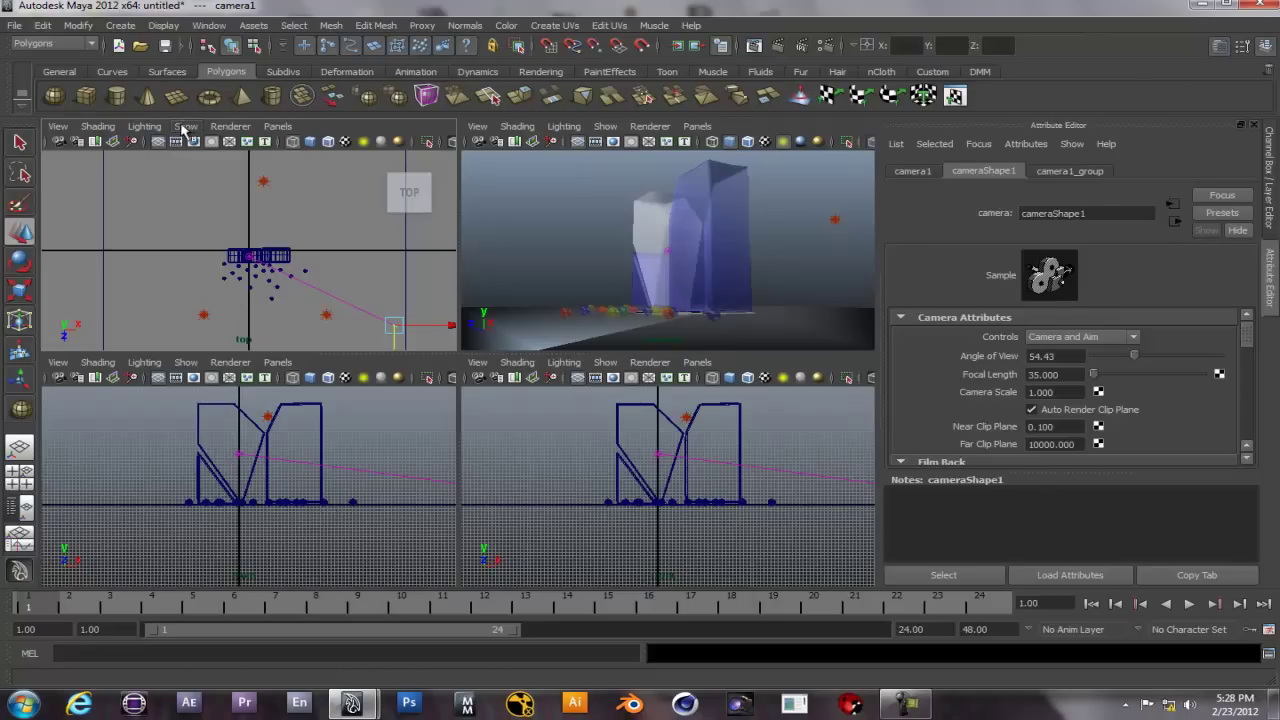
- Smooth-shade the top view, shift camera1_aim sideways, and extend the playback range to frame 48
{"action": "left_click", "coordinate": [316, 141]}
{"action": "scroll", "coordinate": [260, 313], "scroll_direction": "down", "scroll_amount": 5}
{"action": "left_click_drag", "start_coordinate": [298, 330], "coordinate": [298, 332]}
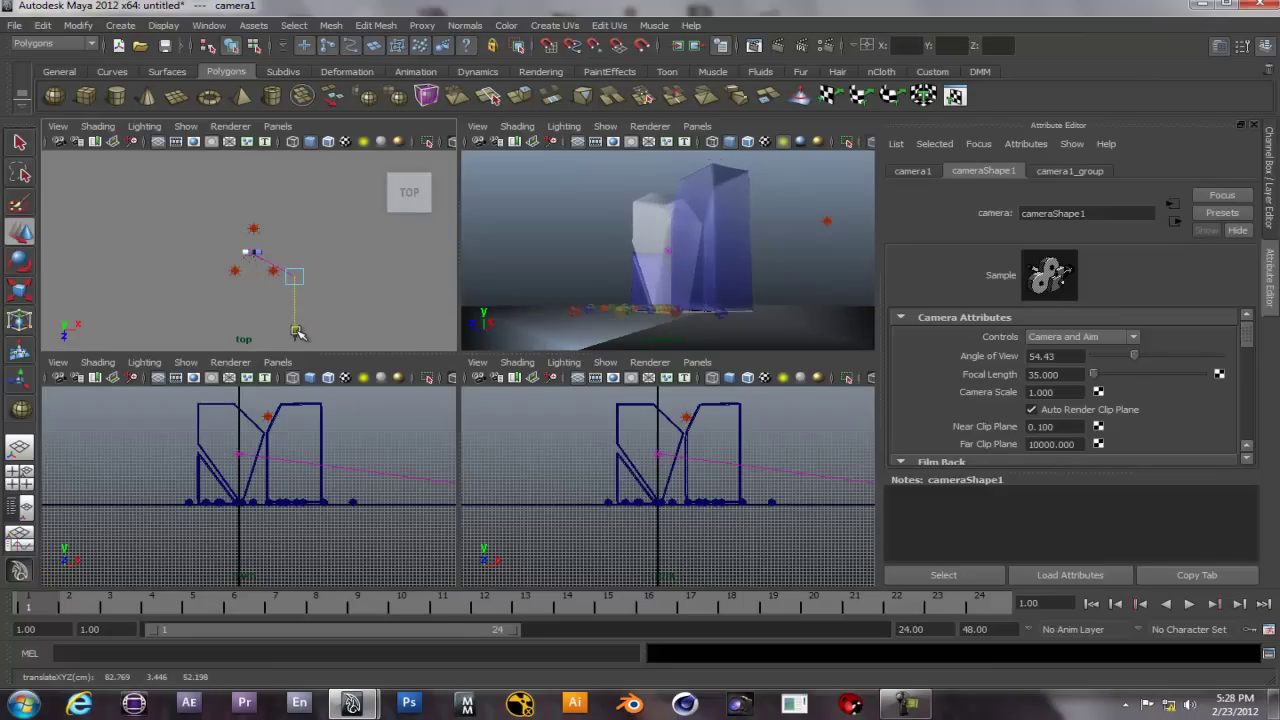
{"action": "left_click_drag", "start_coordinate": [355, 278], "coordinate": [364, 283]}
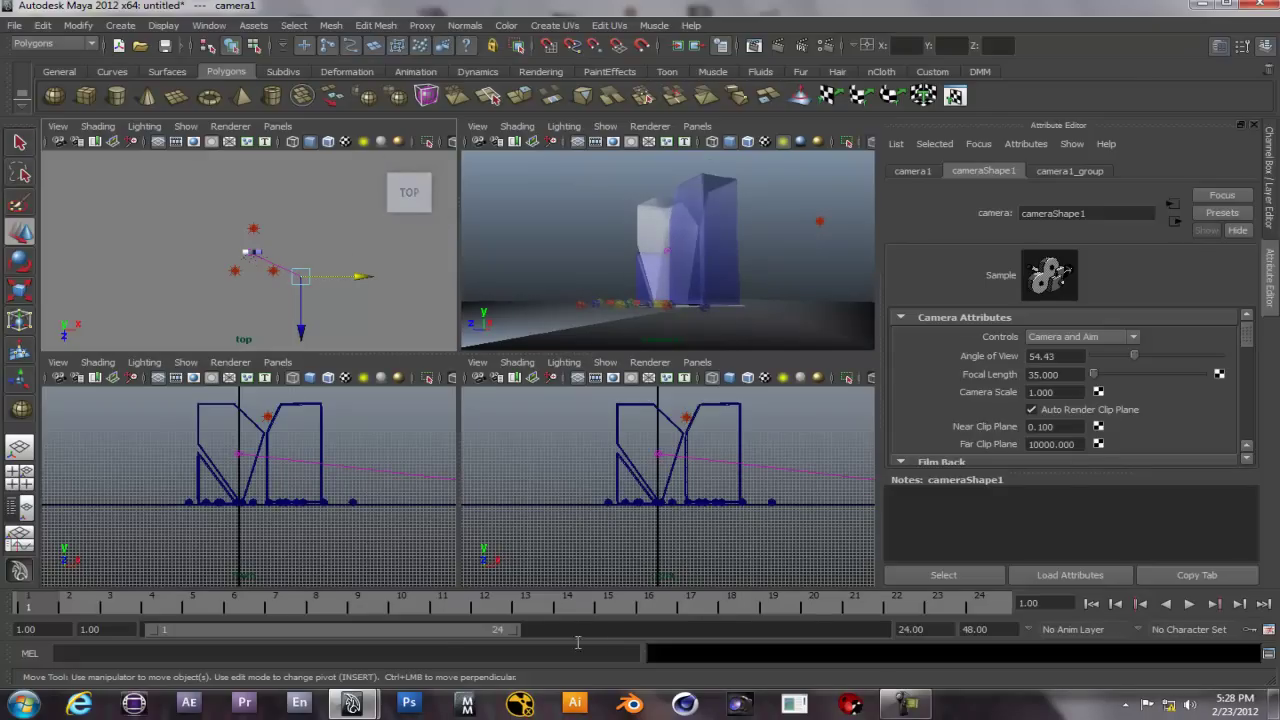
{"action": "left_click_drag", "start_coordinate": [508, 632], "coordinate": [870, 634]}
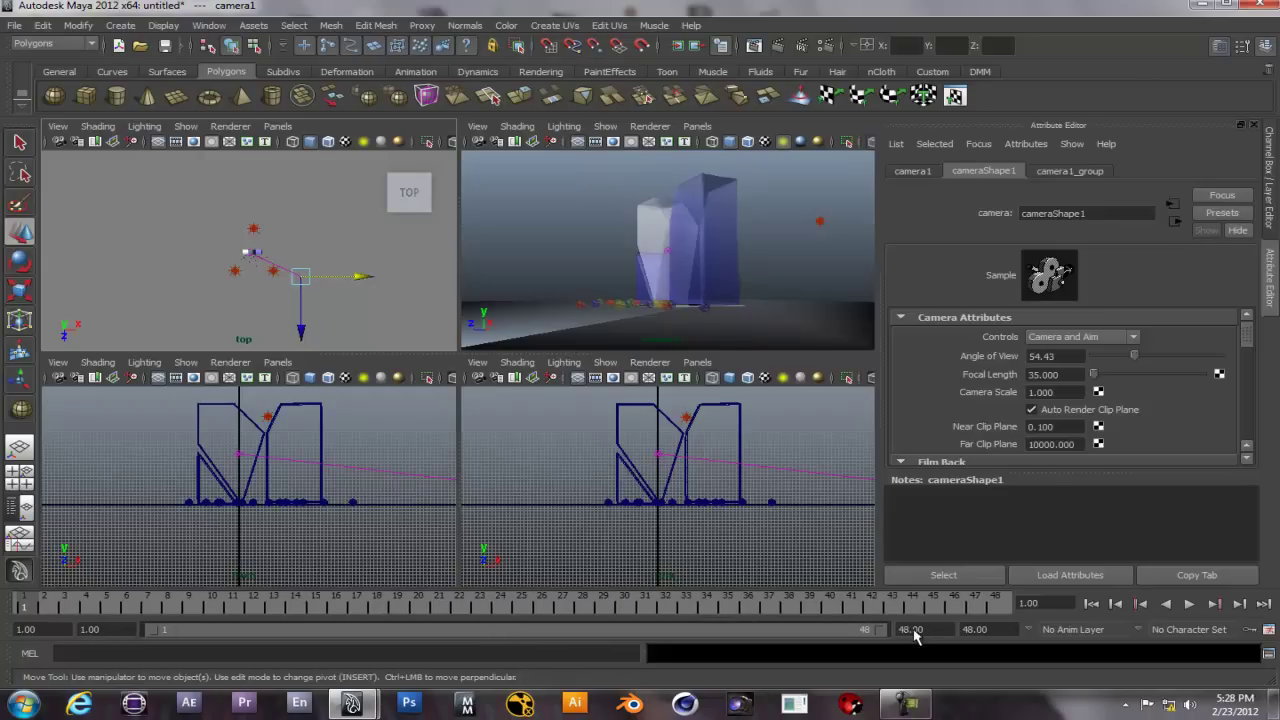
- Extend the animation end time from frame 48 to 250
{"action": "type", "text": "250"}
{"action": "key", "text": "Return"}
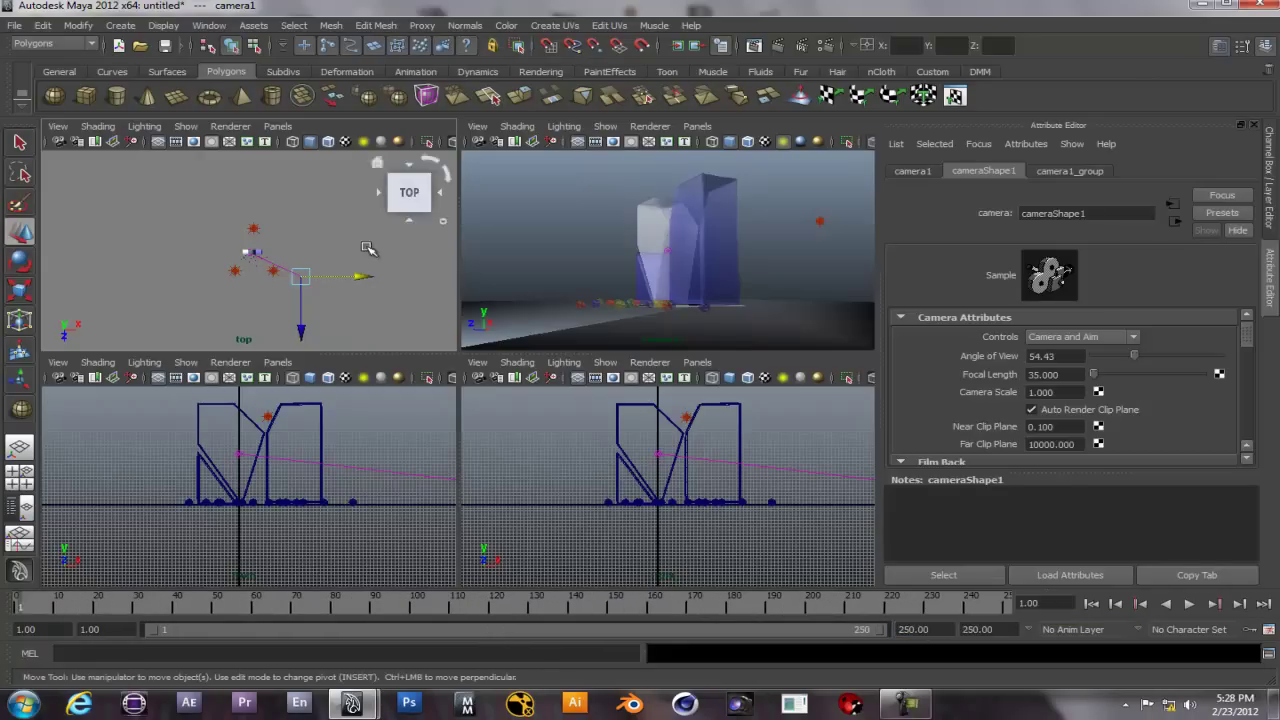
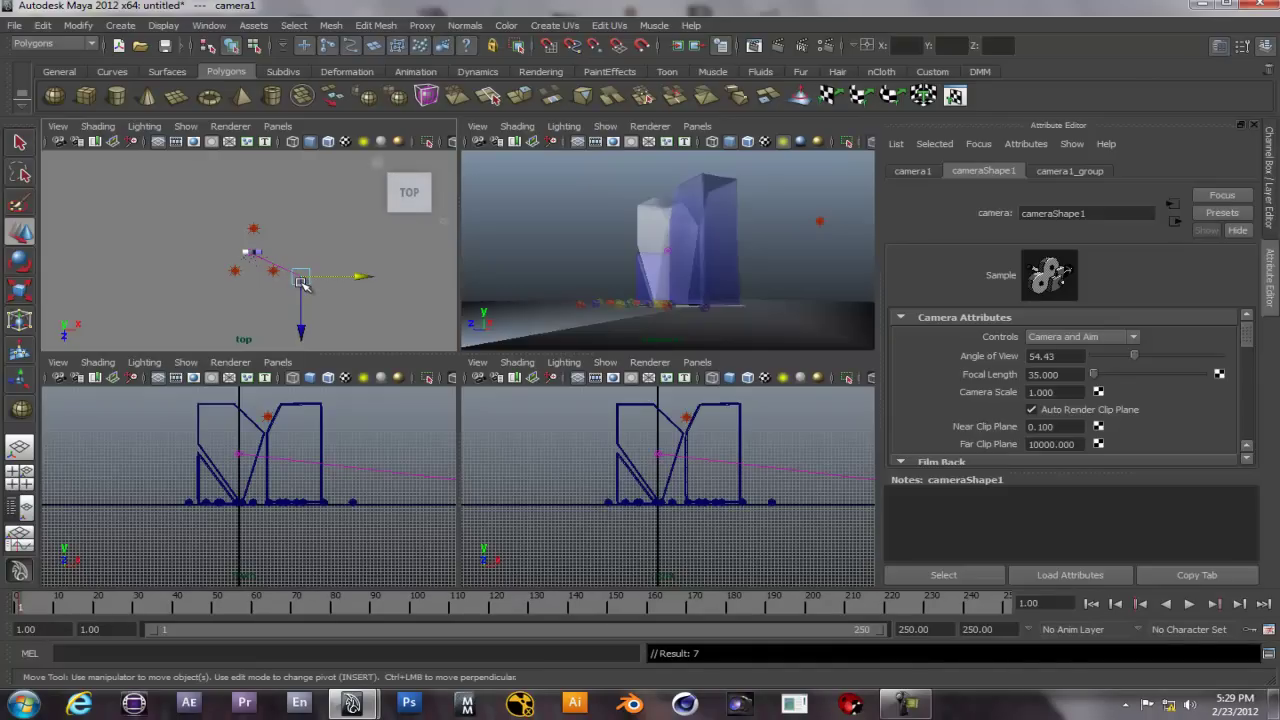
- At frame 100, slide camera1 to the left along X in the top view
{"action": "left_click", "coordinate": [1028, 602]}
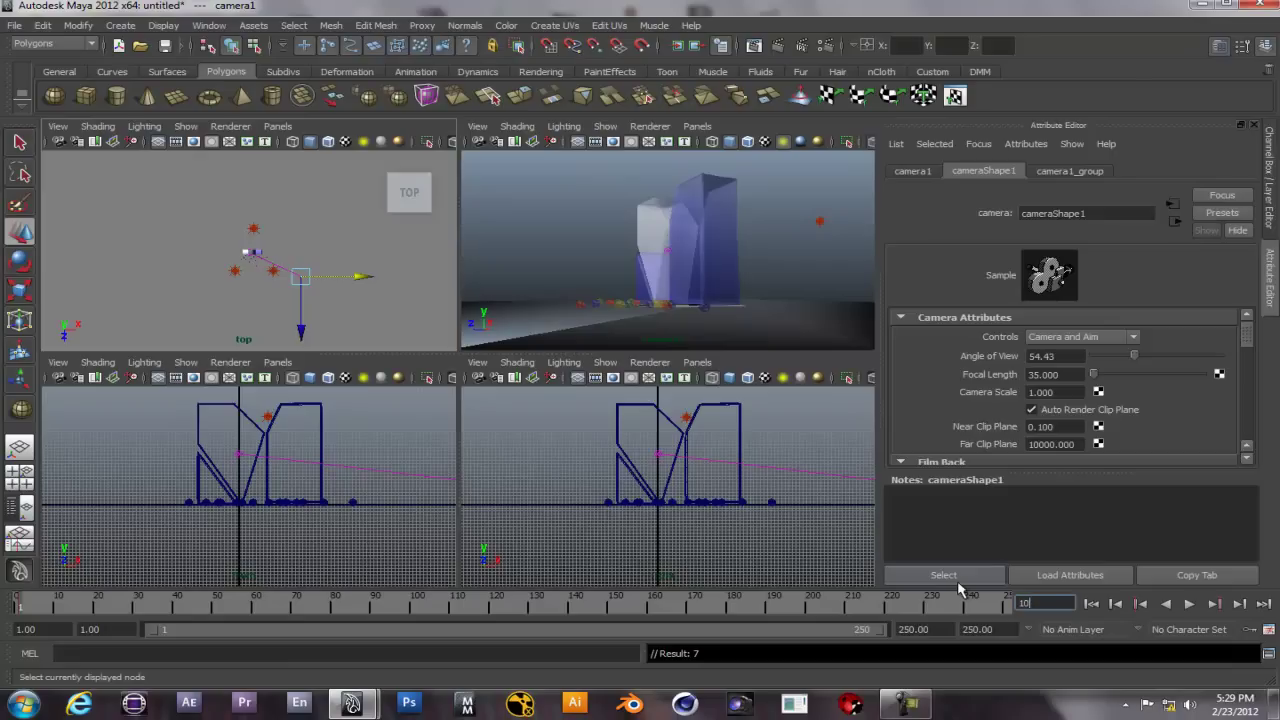
{"action": "key", "text": "Return"}
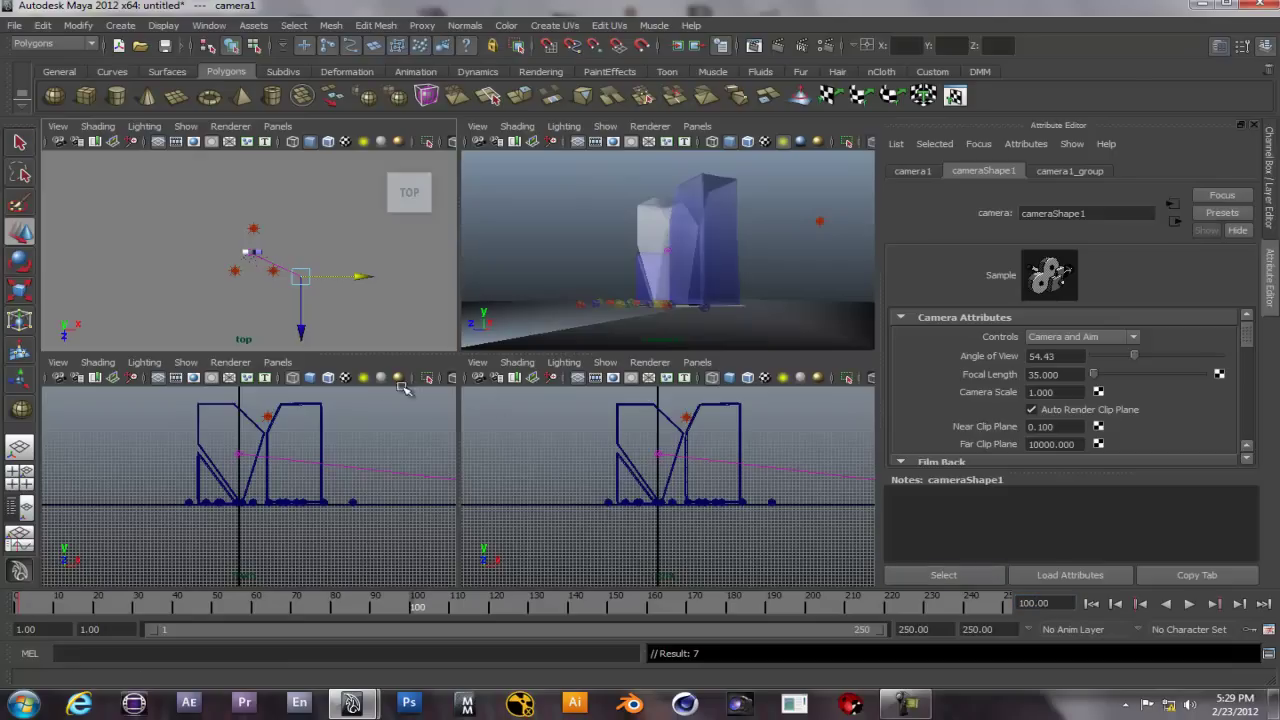
{"action": "left_click_drag", "start_coordinate": [364, 277], "coordinate": [262, 277]}
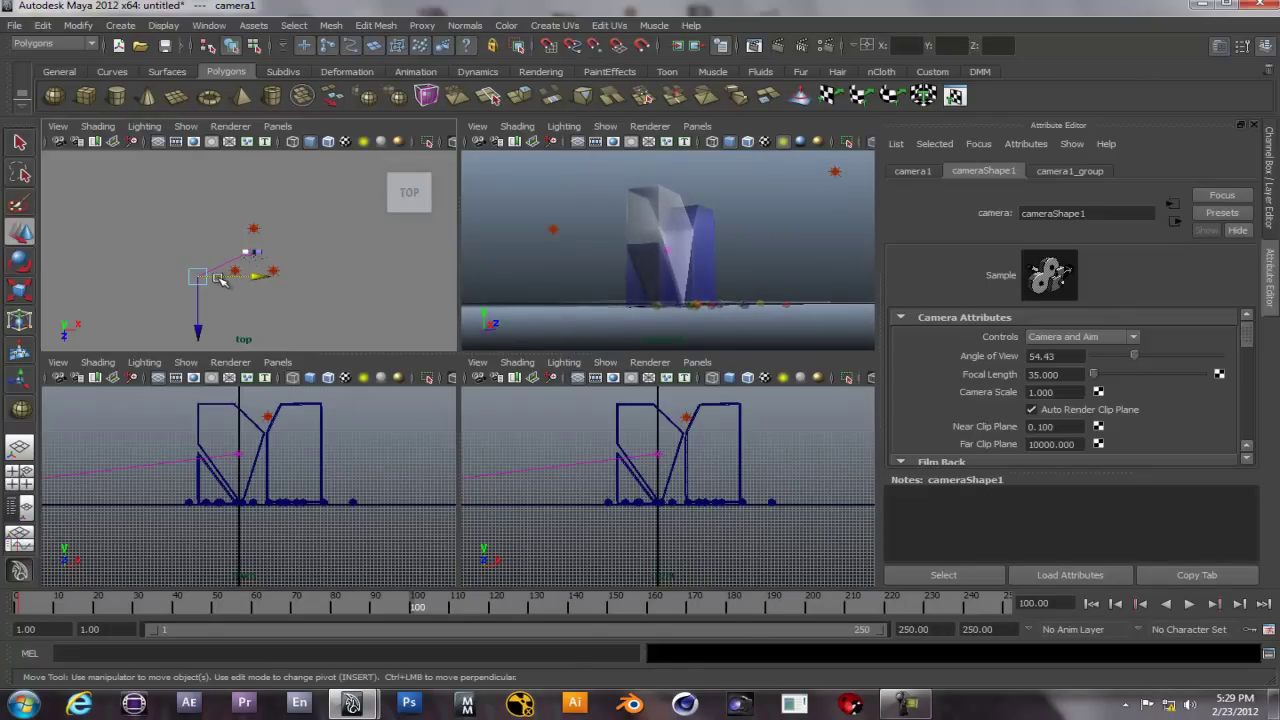
- At frame 170, move camera1 back and across so it faces the M head-on
{"action": "left_click", "coordinate": [1048, 603]}
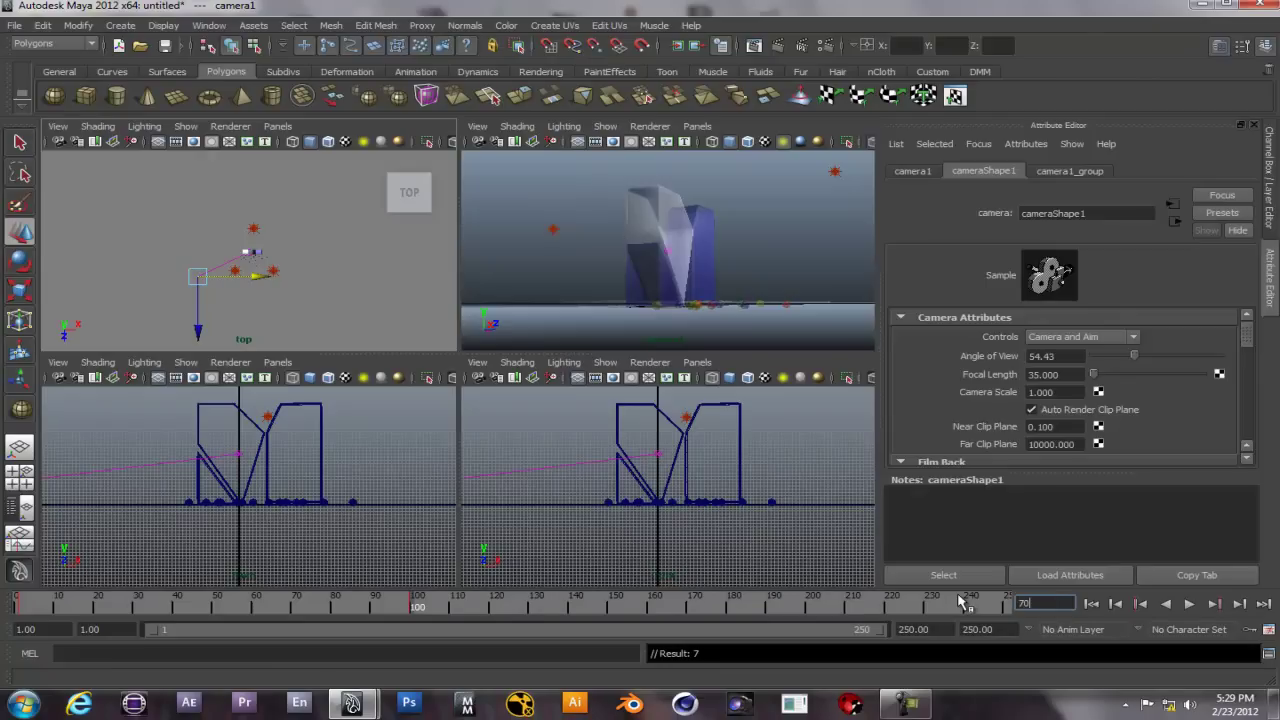
{"action": "key", "text": "Return"}
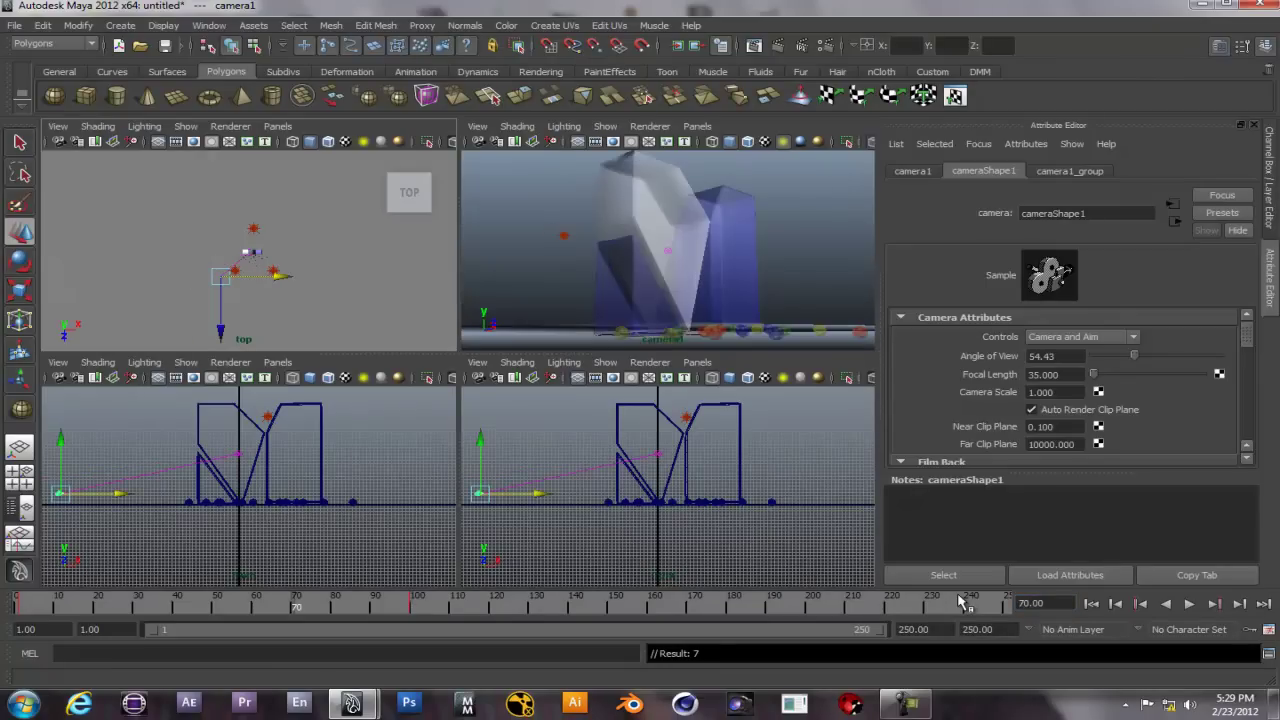
{"action": "left_click", "coordinate": [1030, 603]}
{"action": "key", "text": "Return"}
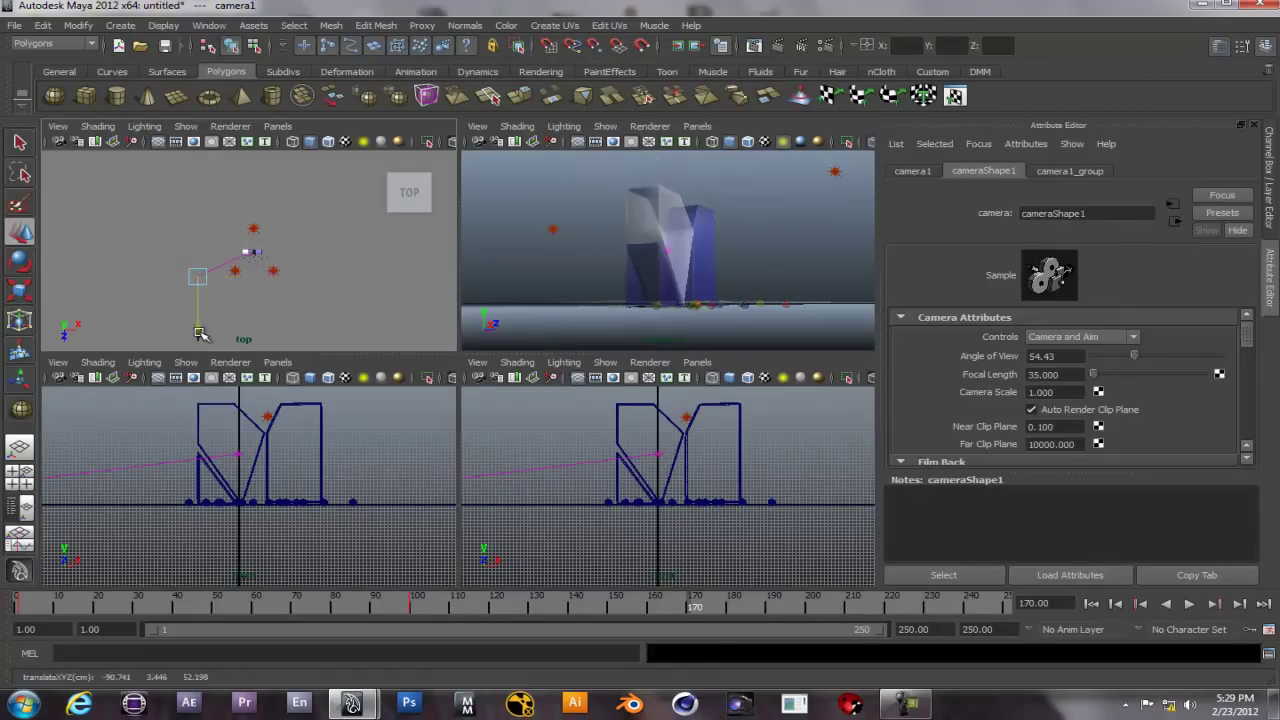
{"action": "left_click_drag", "start_coordinate": [200, 335], "coordinate": [204, 352]}
{"action": "left_click_drag", "start_coordinate": [258, 299], "coordinate": [310, 300]}
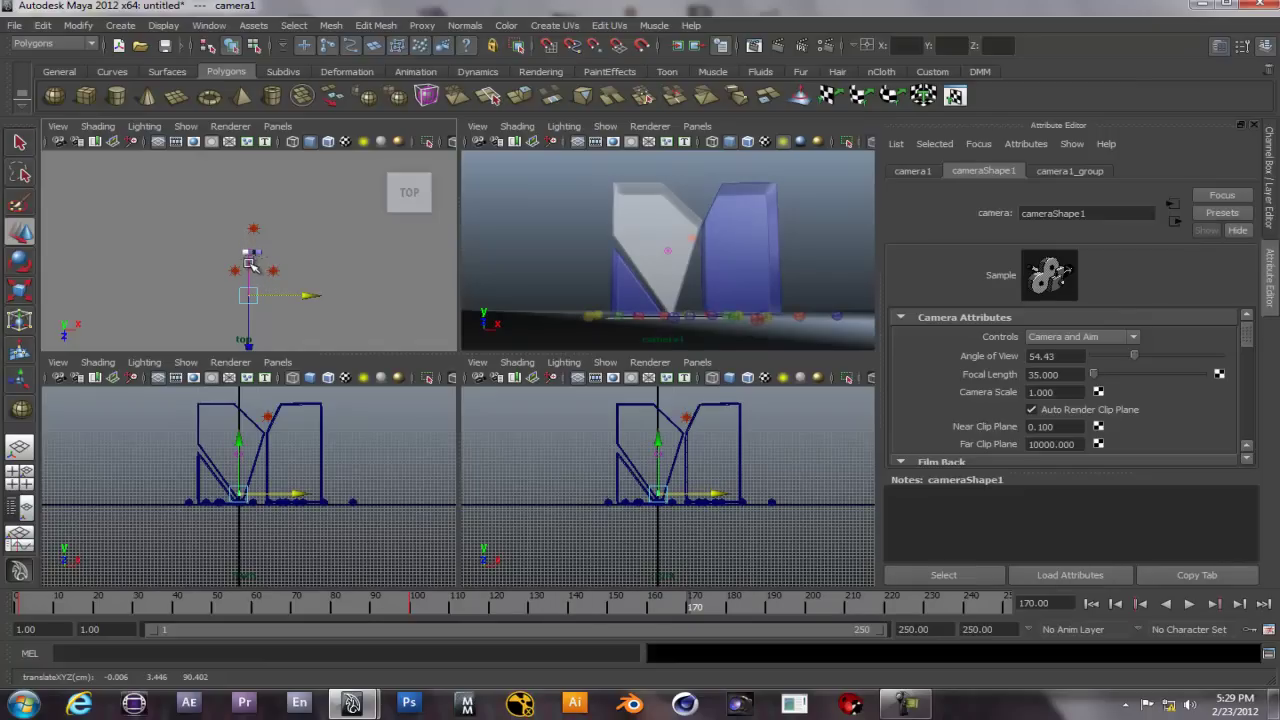
- Select polySurface4, the white piece of the M, and make the camera view the active panel
{"action": "left_click", "coordinate": [250, 250]}
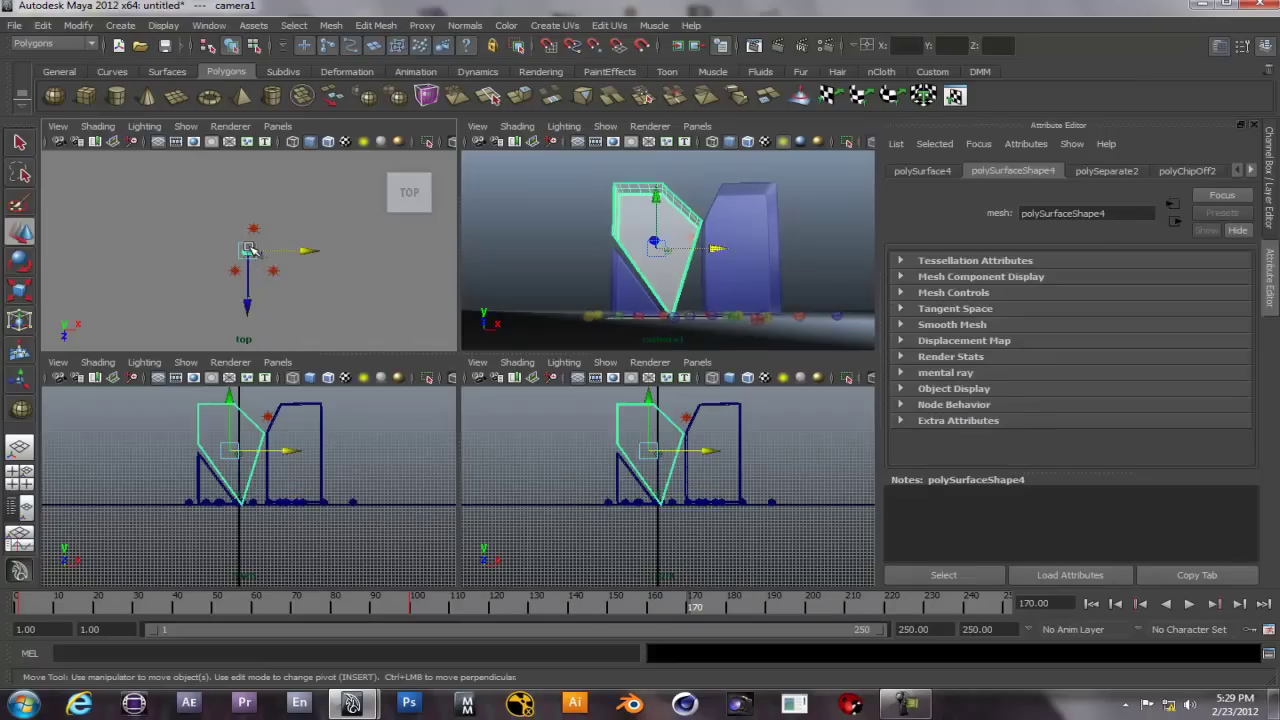
{"action": "left_click", "coordinate": [250, 250]}
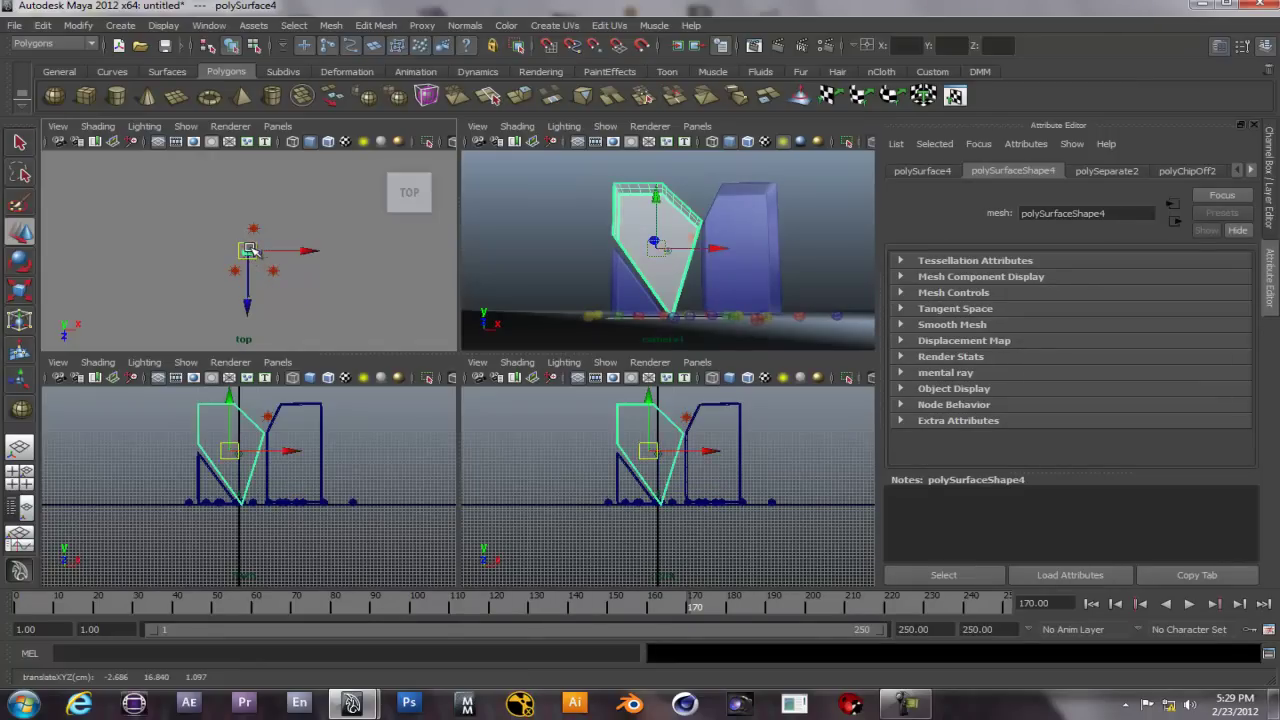
{"action": "scroll", "coordinate": [253, 252], "scroll_direction": "up", "scroll_amount": 6}
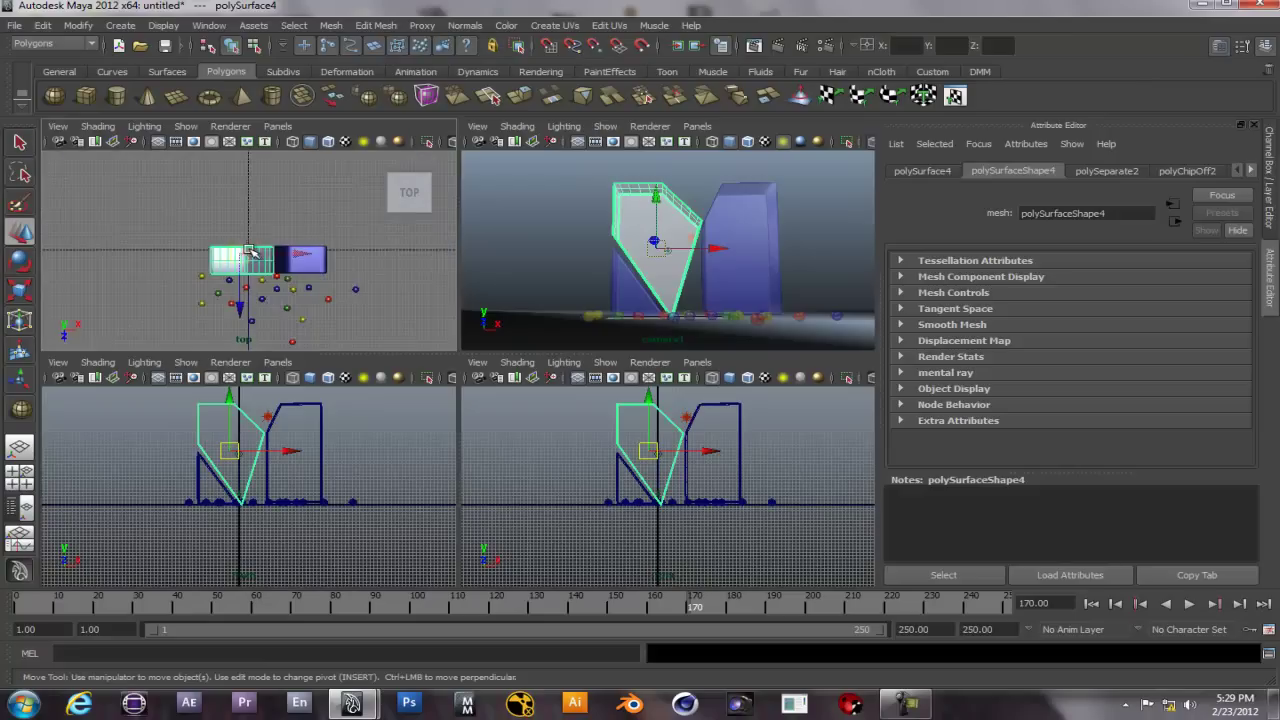
{"action": "scroll", "coordinate": [253, 252], "scroll_direction": "down", "scroll_amount": 1}
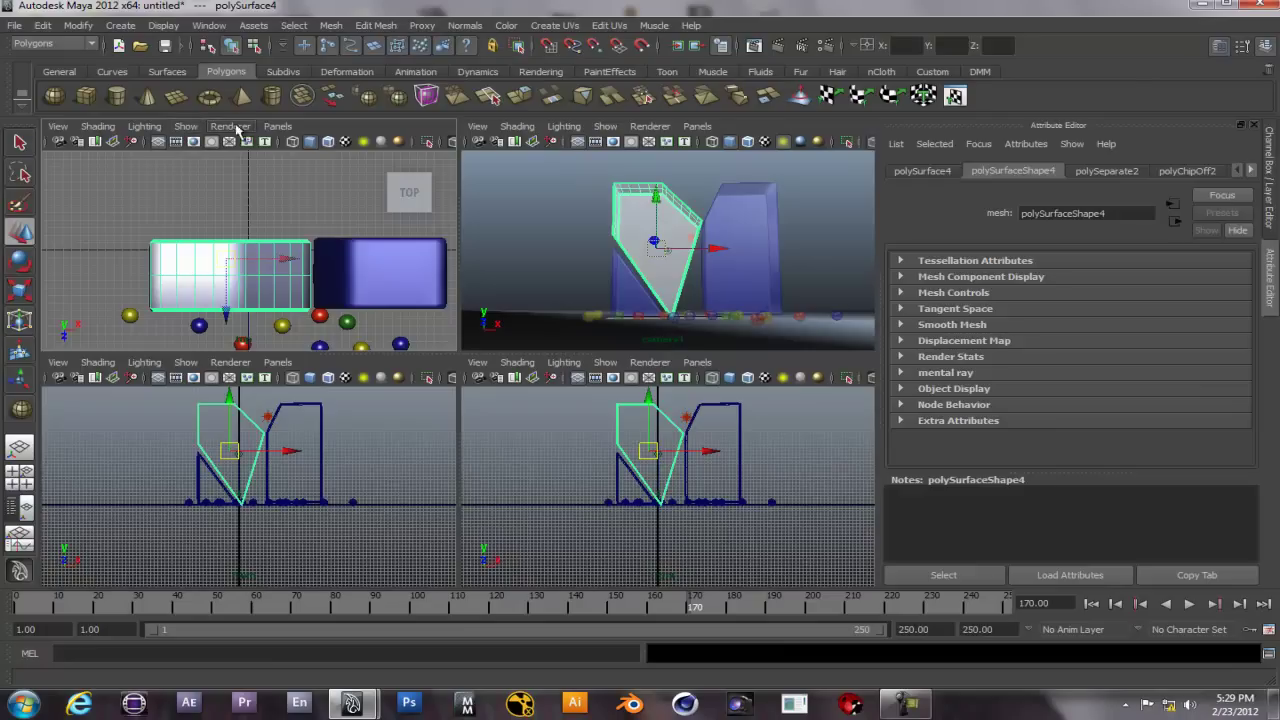
{"action": "left_click", "coordinate": [238, 258]}
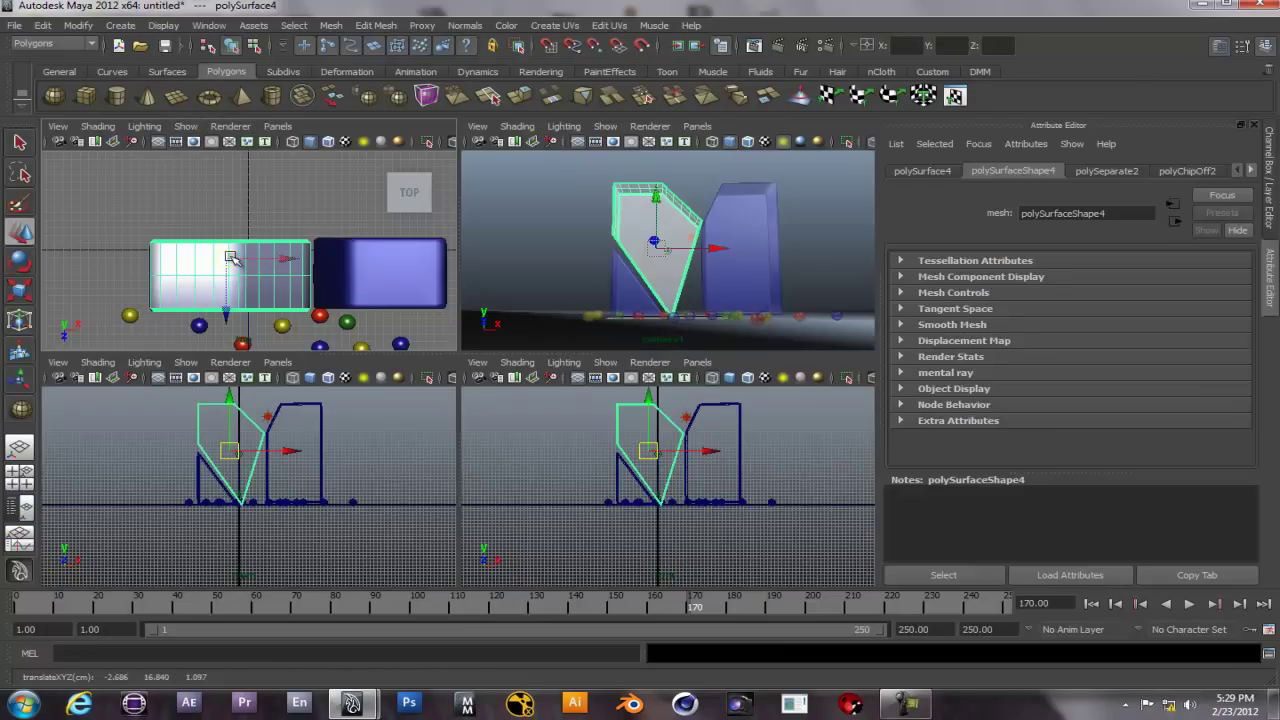
{"action": "left_click", "coordinate": [670, 252]}
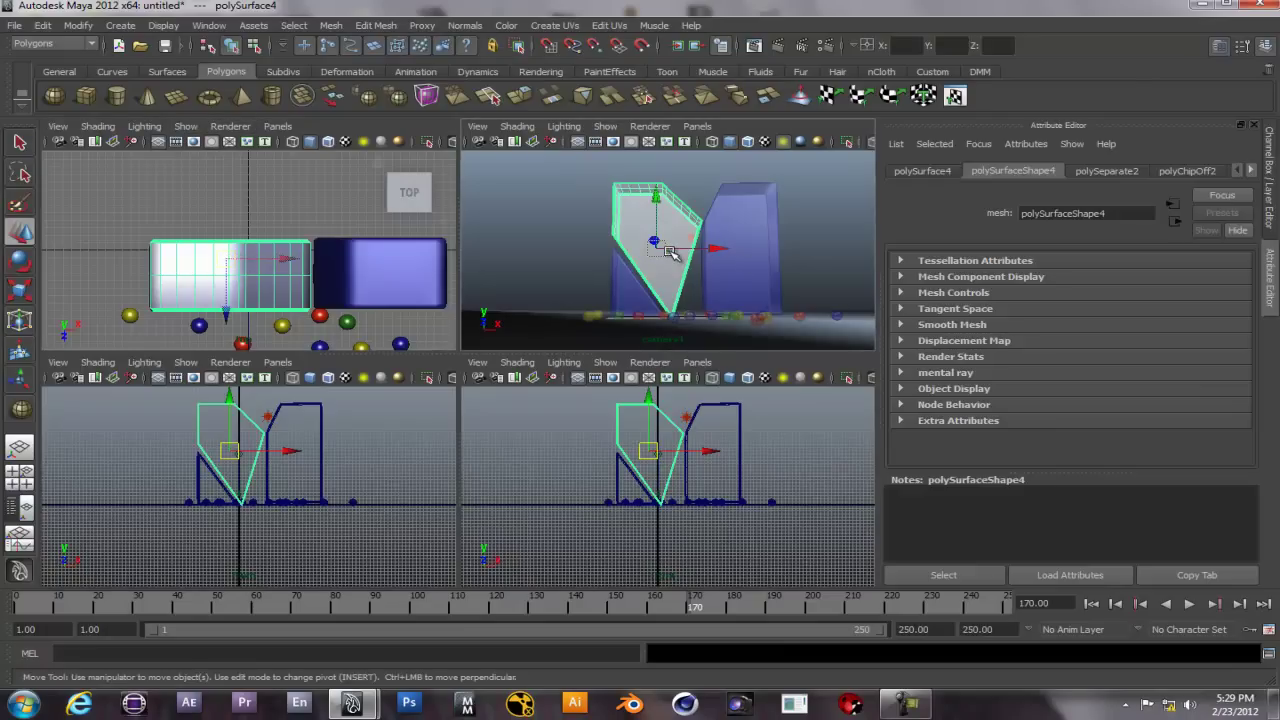
{"action": "left_click", "coordinate": [671, 249]}
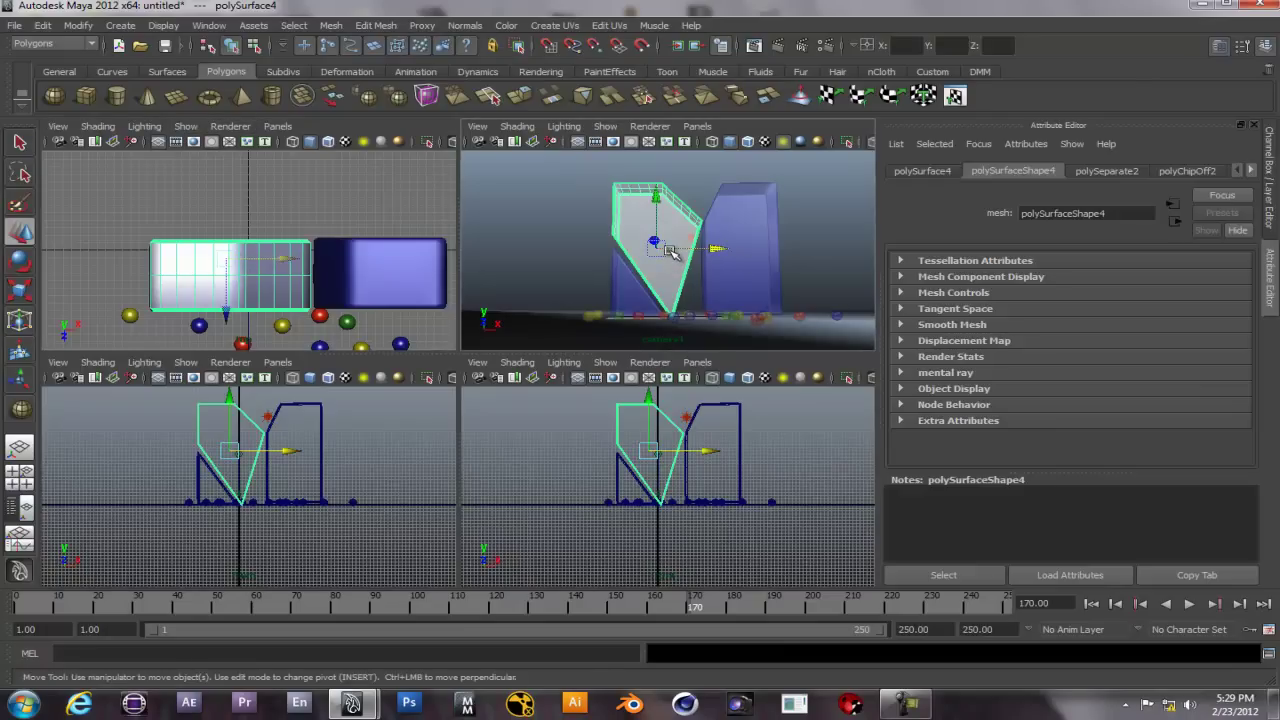
- Turn on X-Ray shading in the camera view and maximize that panel to fill the layout
{"action": "left_click", "coordinate": [605, 126]}
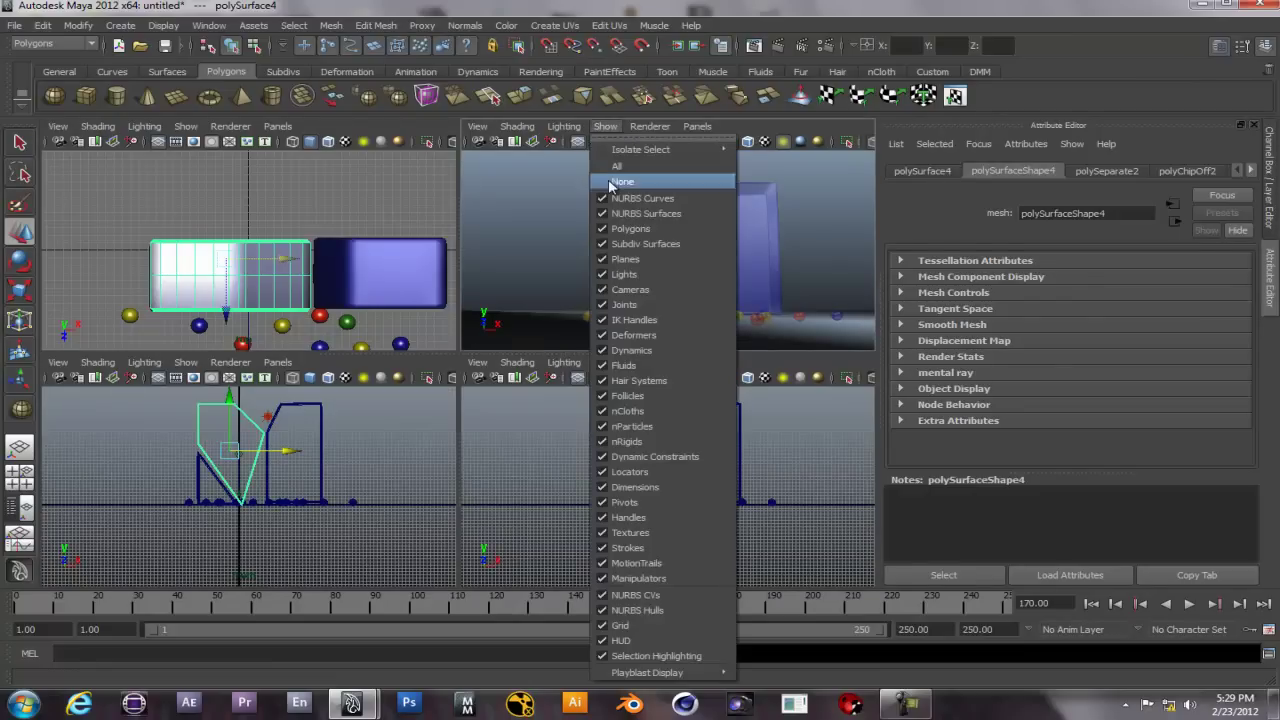
{"action": "mouse_move", "coordinate": [517, 126]}
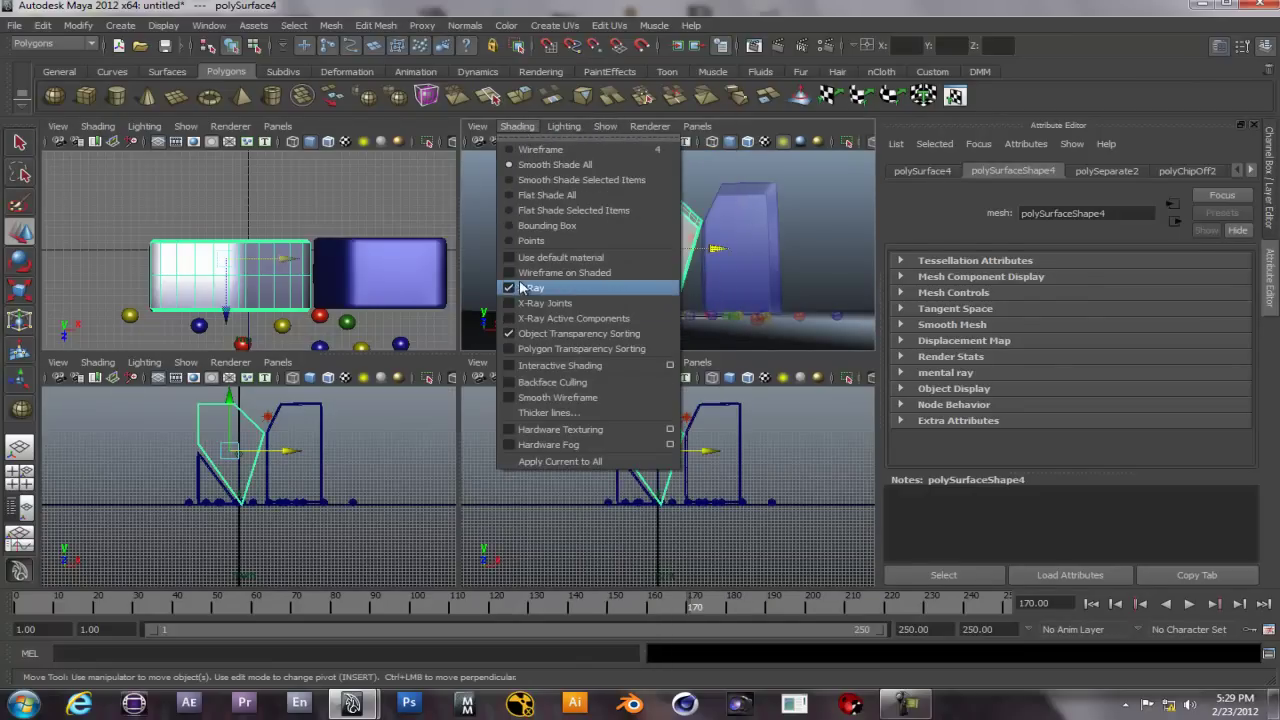
{"action": "left_click", "coordinate": [512, 300]}
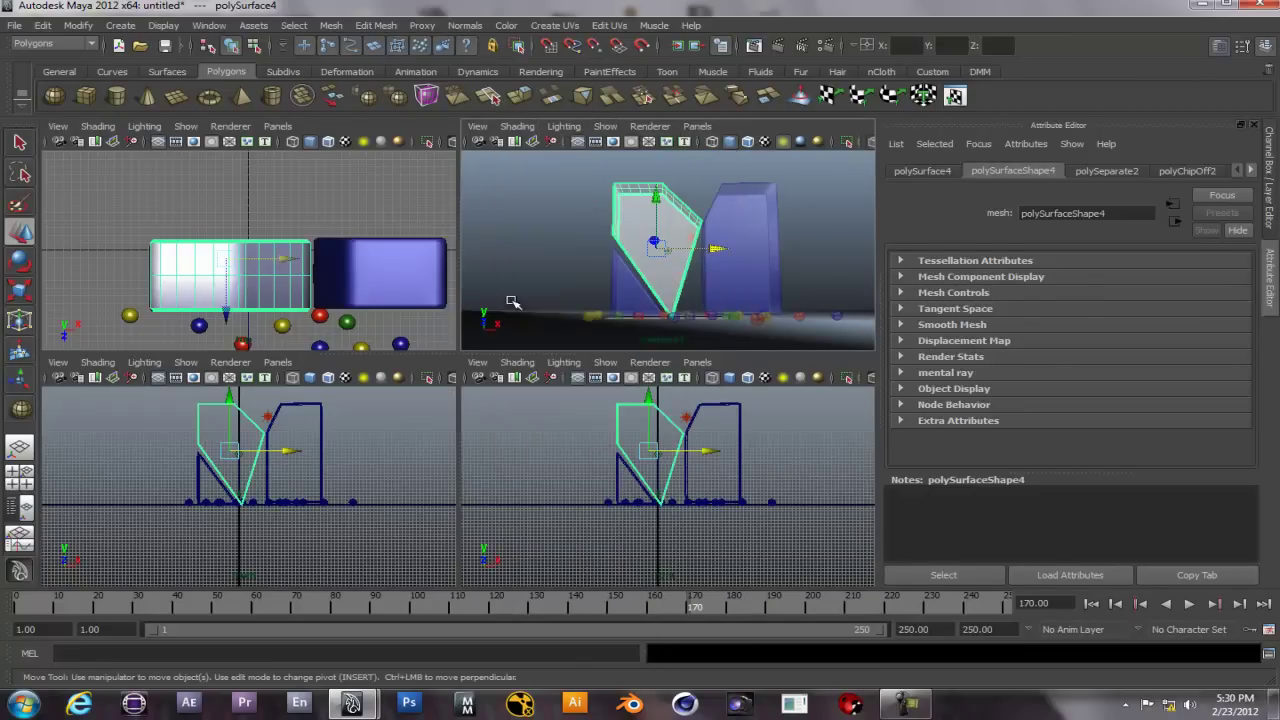
{"action": "left_click", "coordinate": [527, 131]}
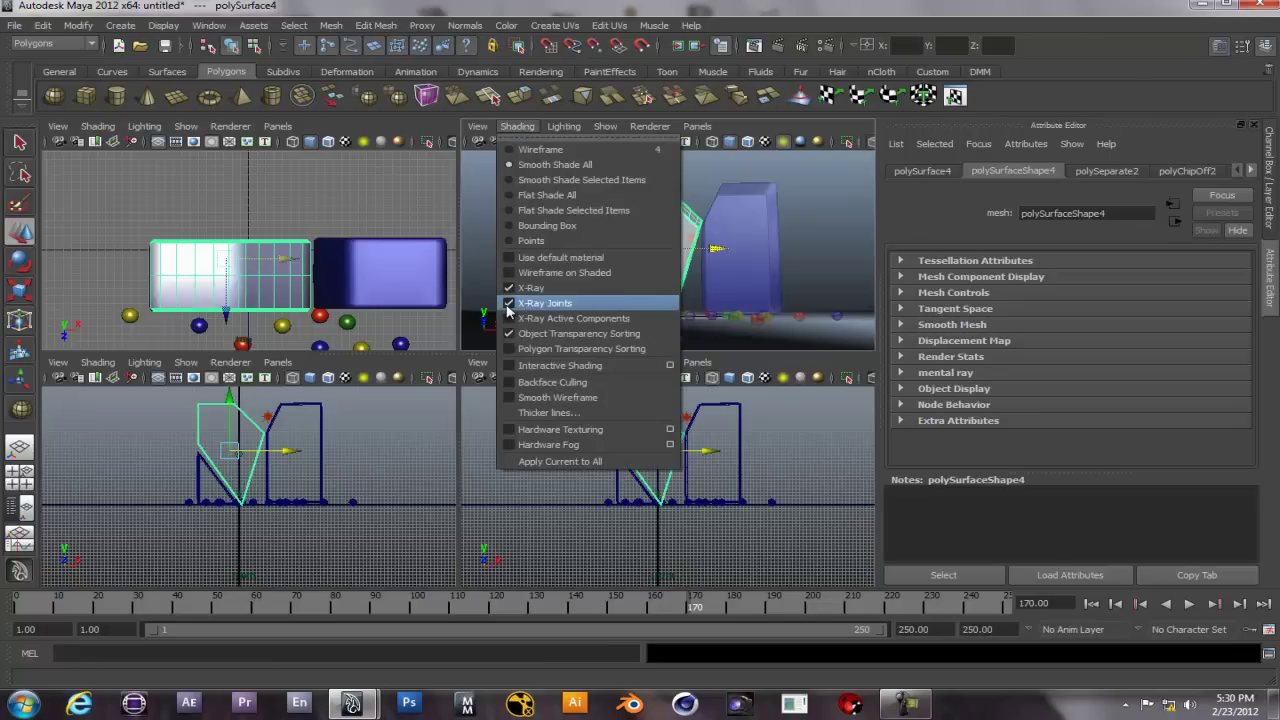
{"action": "left_click", "coordinate": [520, 127]}
{"action": "left_click", "coordinate": [518, 126]}
{"action": "left_click", "coordinate": [697, 224]}
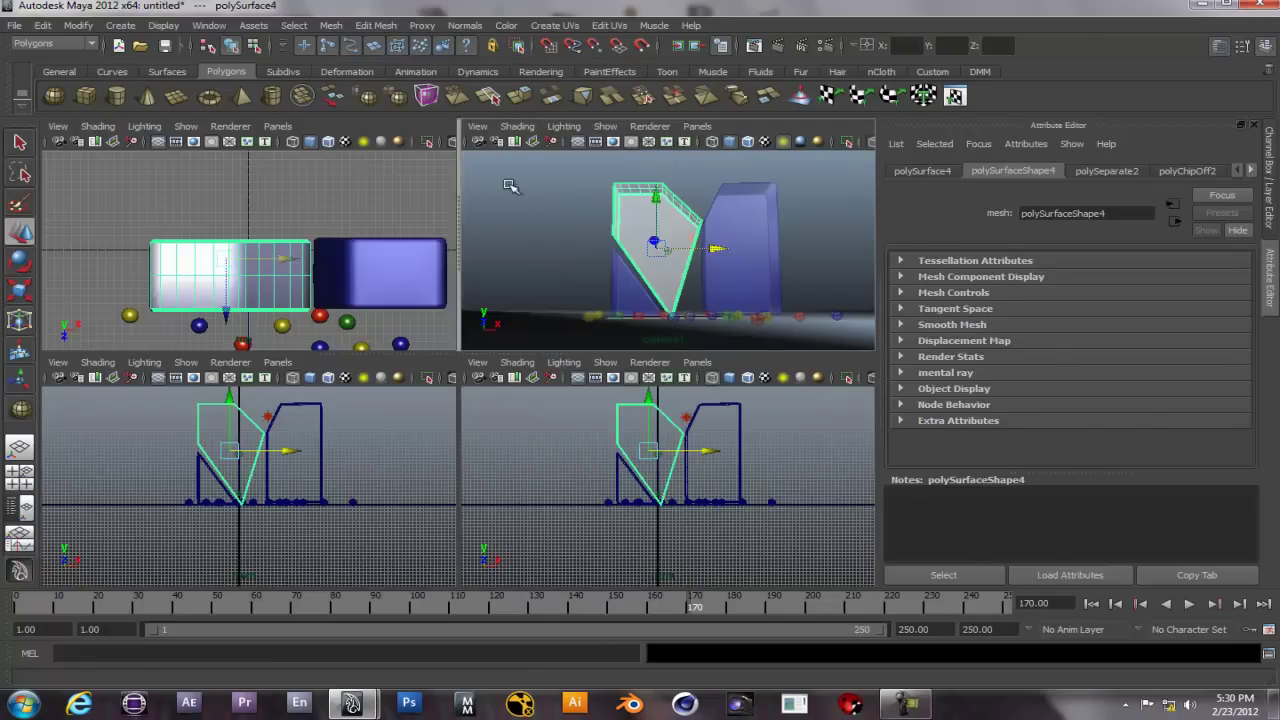
{"action": "key", "text": "space"}
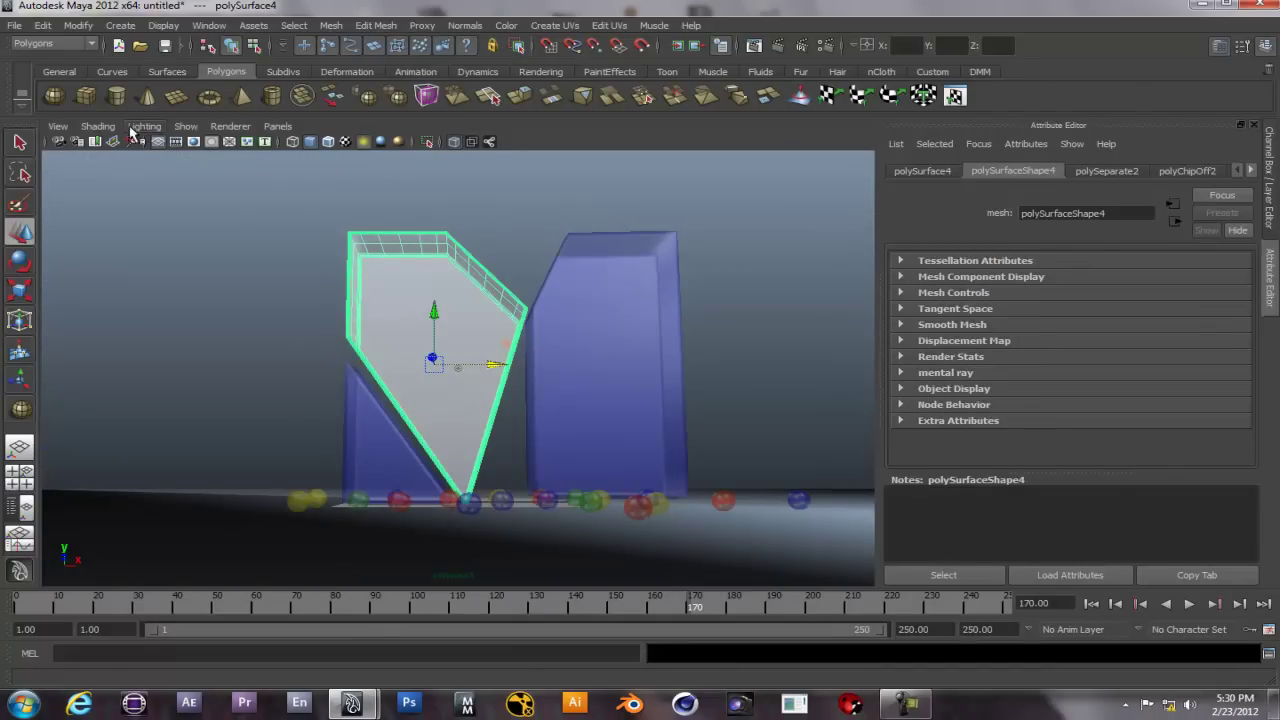
- Turn X-Ray shading back off for solid objects and open the Outliner
{"action": "left_click", "coordinate": [100, 127]}
{"action": "left_click", "coordinate": [110, 288]}
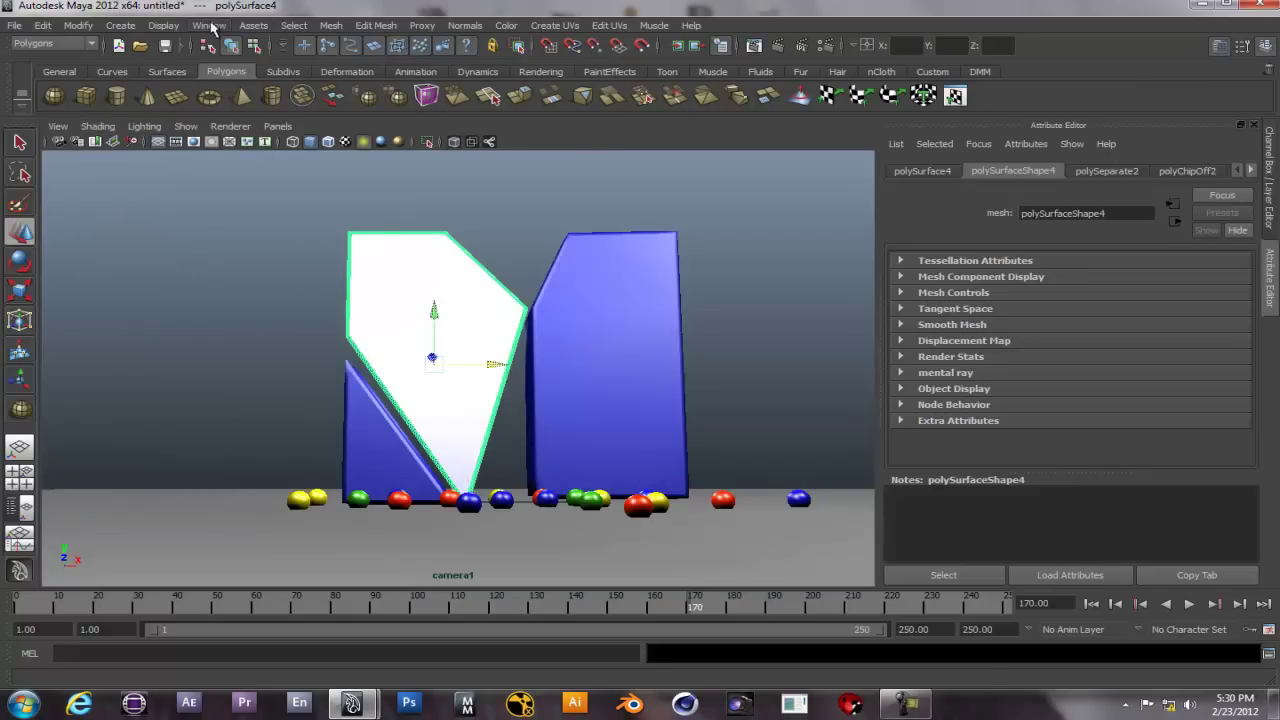
{"action": "left_click", "coordinate": [210, 25]}
{"action": "left_click", "coordinate": [251, 148]}
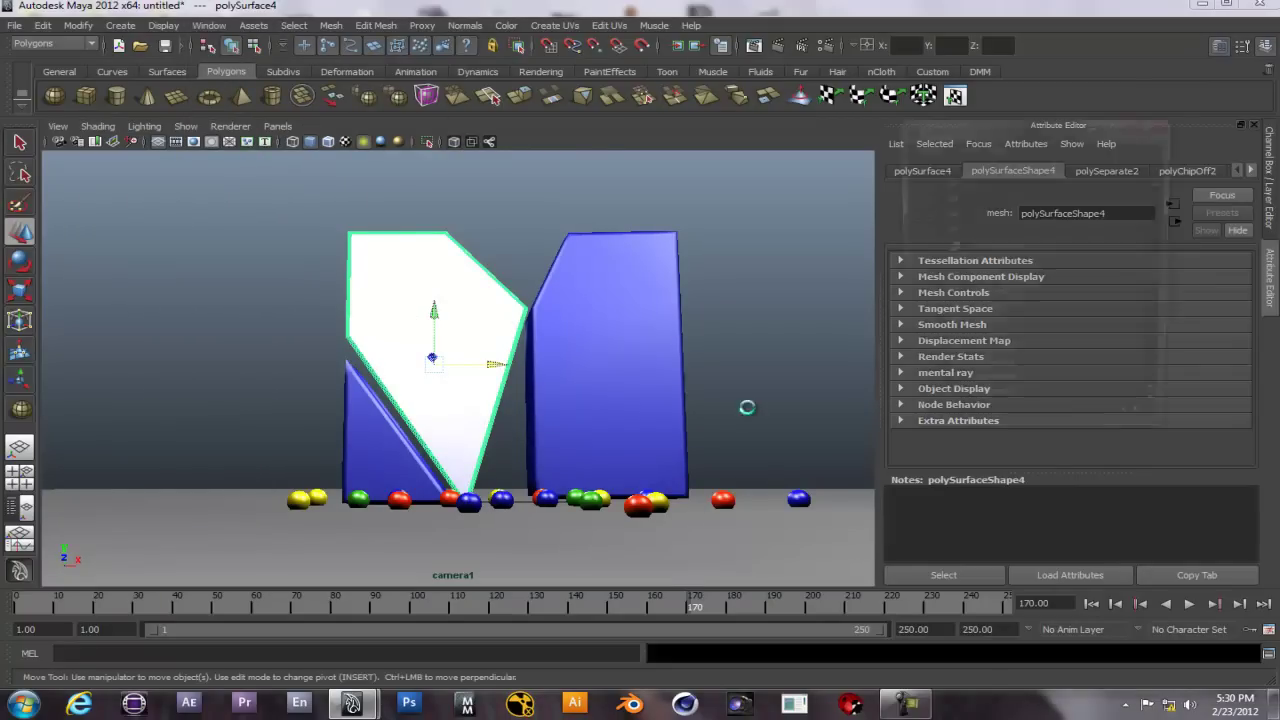
- Expand camera1_group in the Outliner and browse its Target and constraint entries
{"action": "left_click_drag", "start_coordinate": [1174, 244], "coordinate": [1172, 356]}
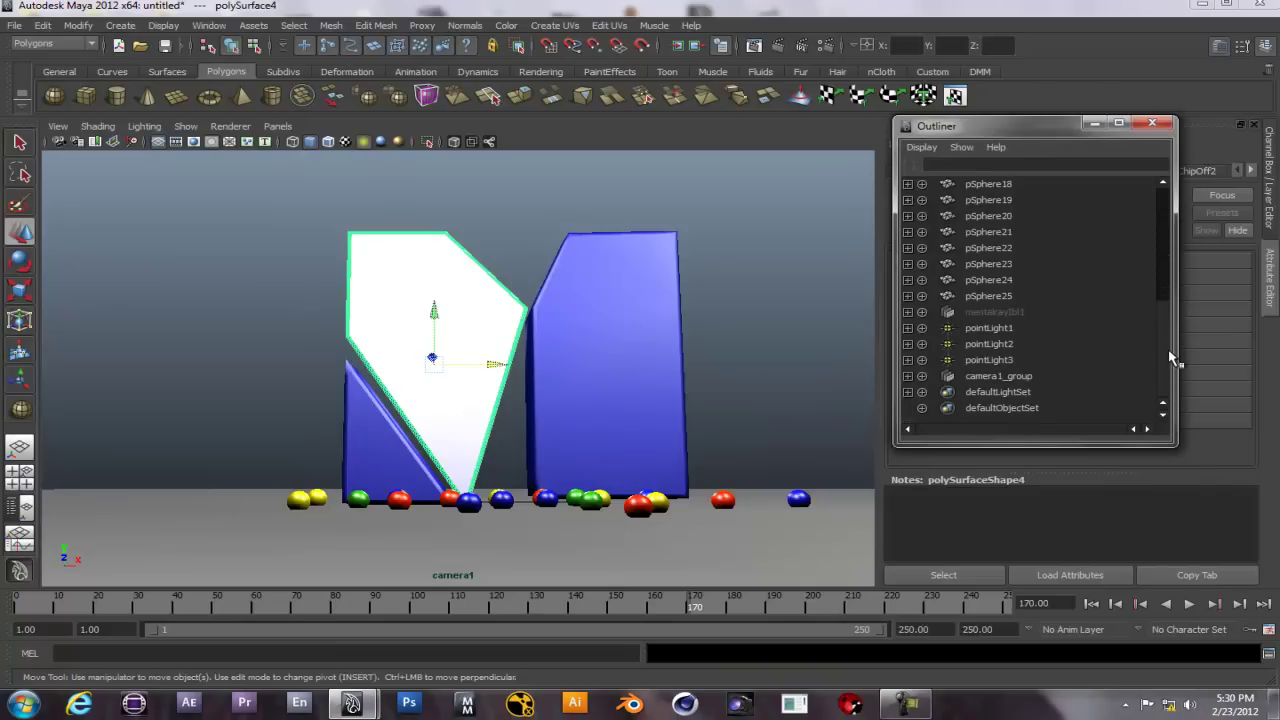
{"action": "left_click", "coordinate": [991, 379]}
{"action": "left_click", "coordinate": [922, 378]}
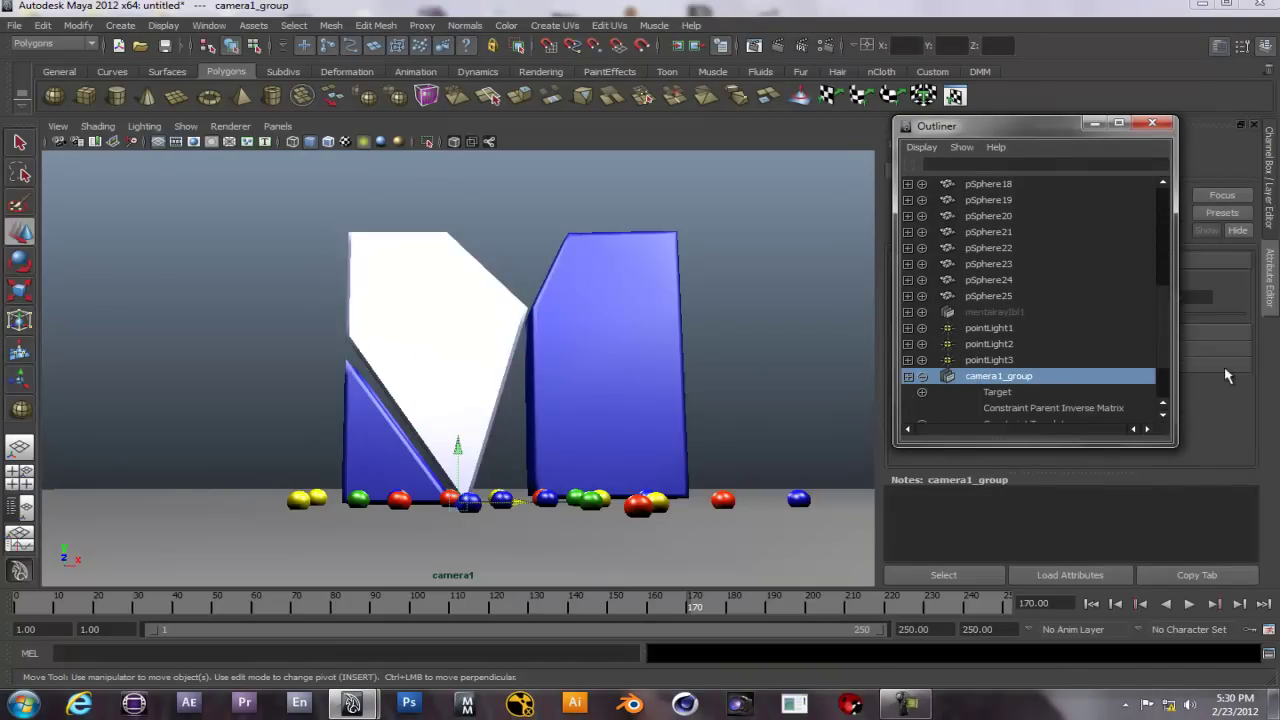
{"action": "left_click", "coordinate": [1000, 393]}
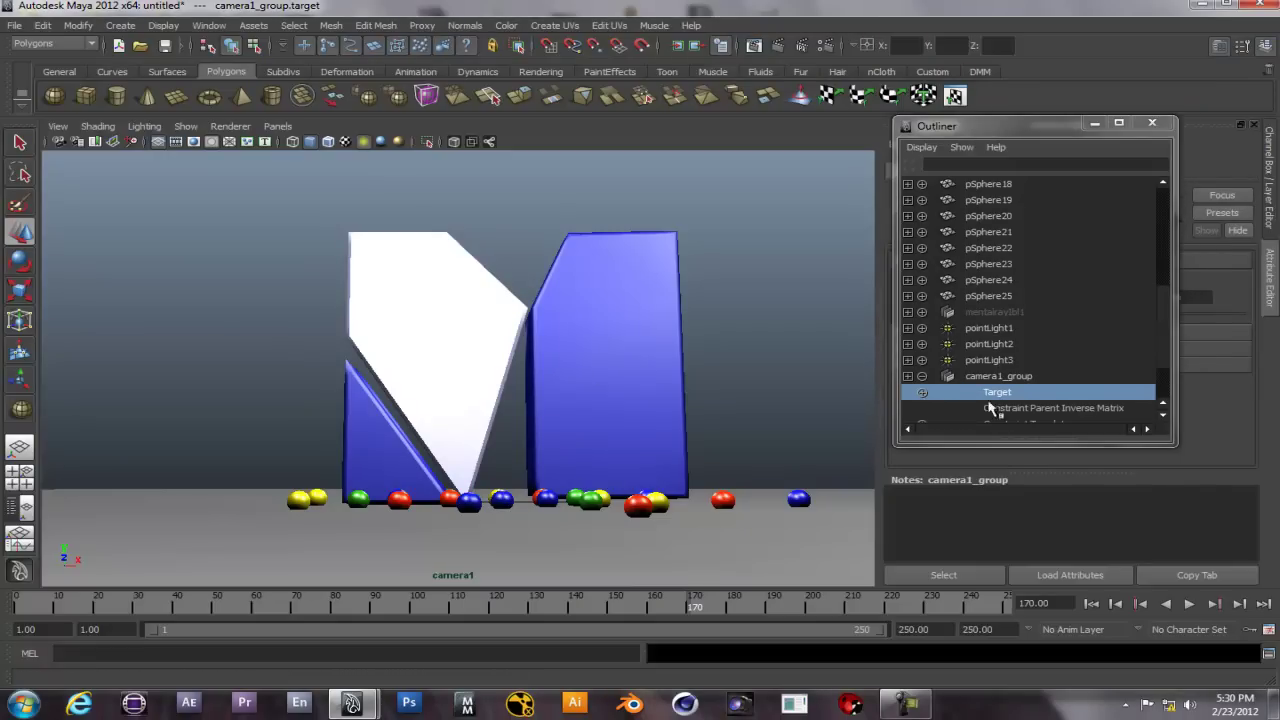
{"action": "left_click_drag", "start_coordinate": [1170, 310], "coordinate": [1172, 345]}
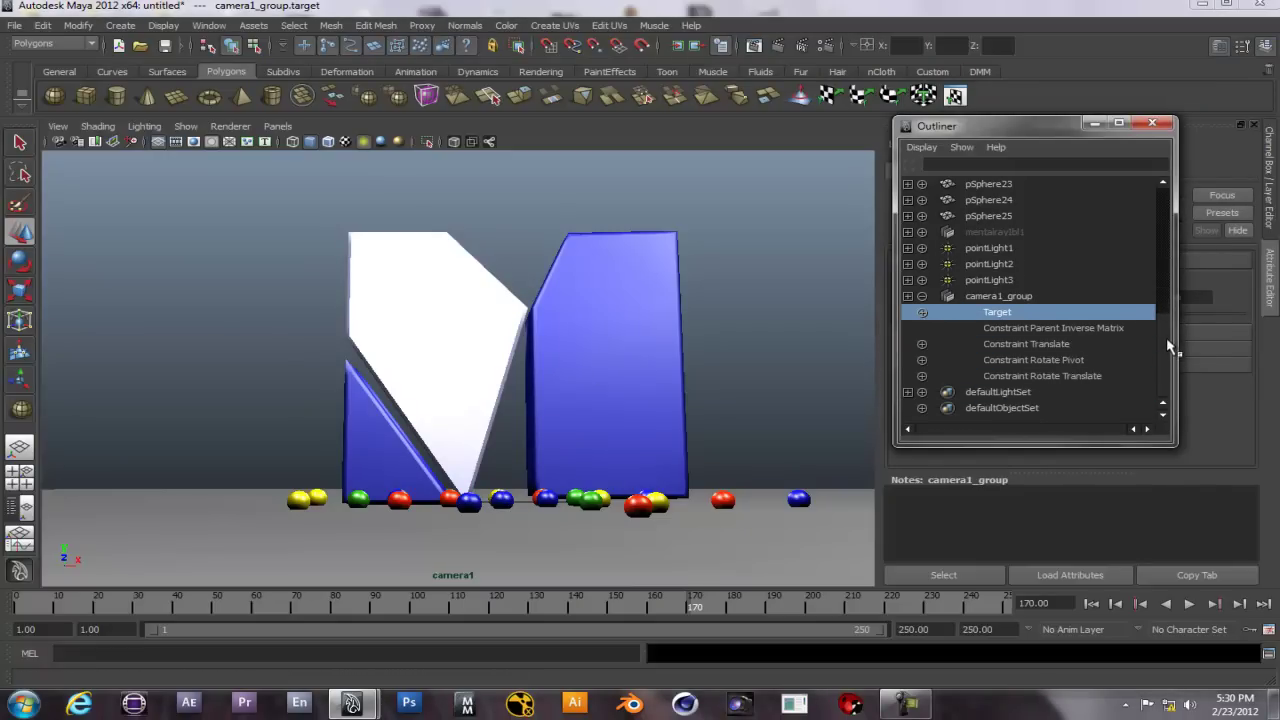
{"action": "left_click", "coordinate": [1038, 329]}
{"action": "left_click", "coordinate": [1003, 313]}
{"action": "left_click", "coordinate": [1005, 345]}
{"action": "left_click", "coordinate": [1012, 361]}
{"action": "left_click", "coordinate": [1012, 329]}
- Collapse the constraints so camera1_group shows camera1 and camera1_aim, and select camera1
{"action": "left_click", "coordinate": [935, 298]}
{"action": "left_click", "coordinate": [908, 297]}
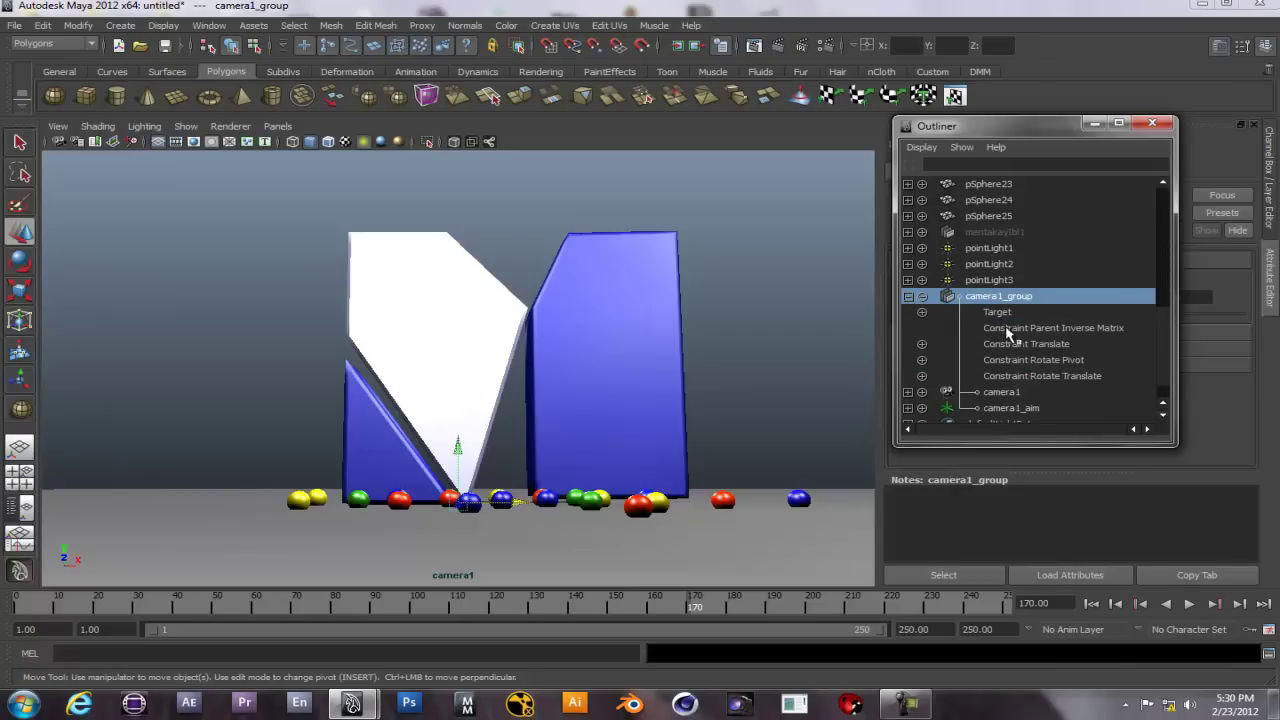
{"action": "left_click", "coordinate": [923, 298]}
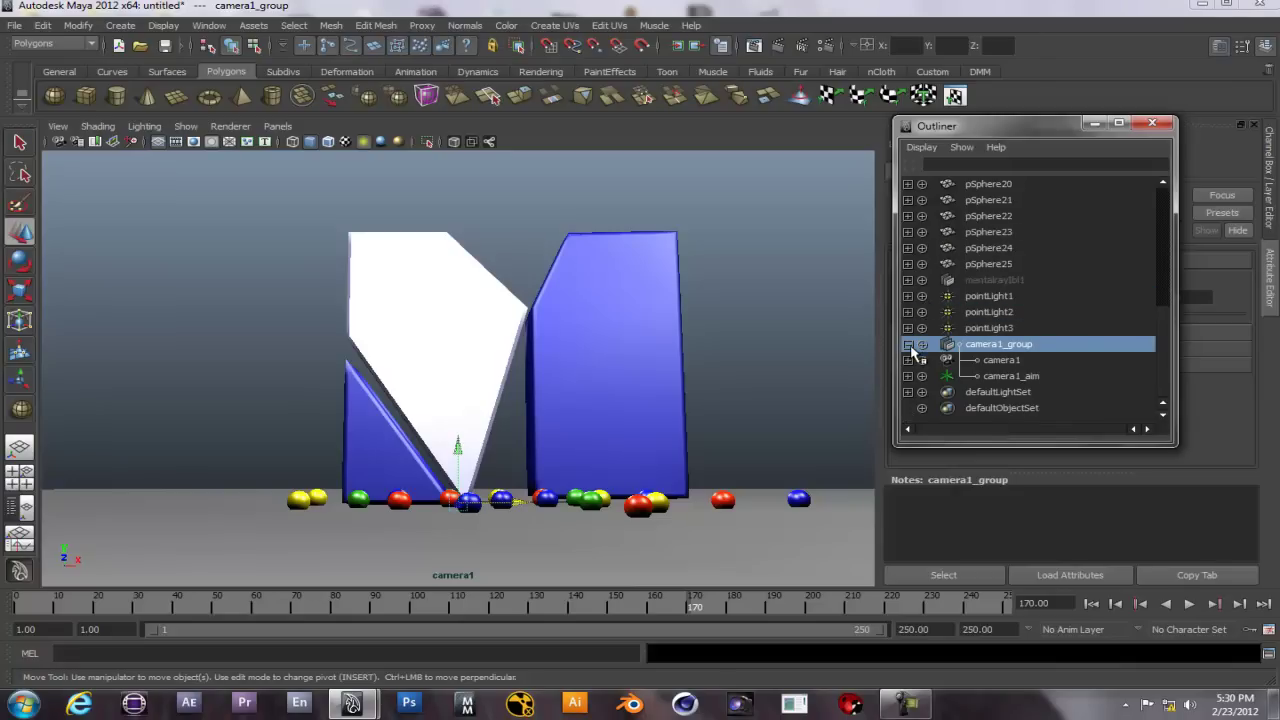
{"action": "left_click", "coordinate": [968, 362]}
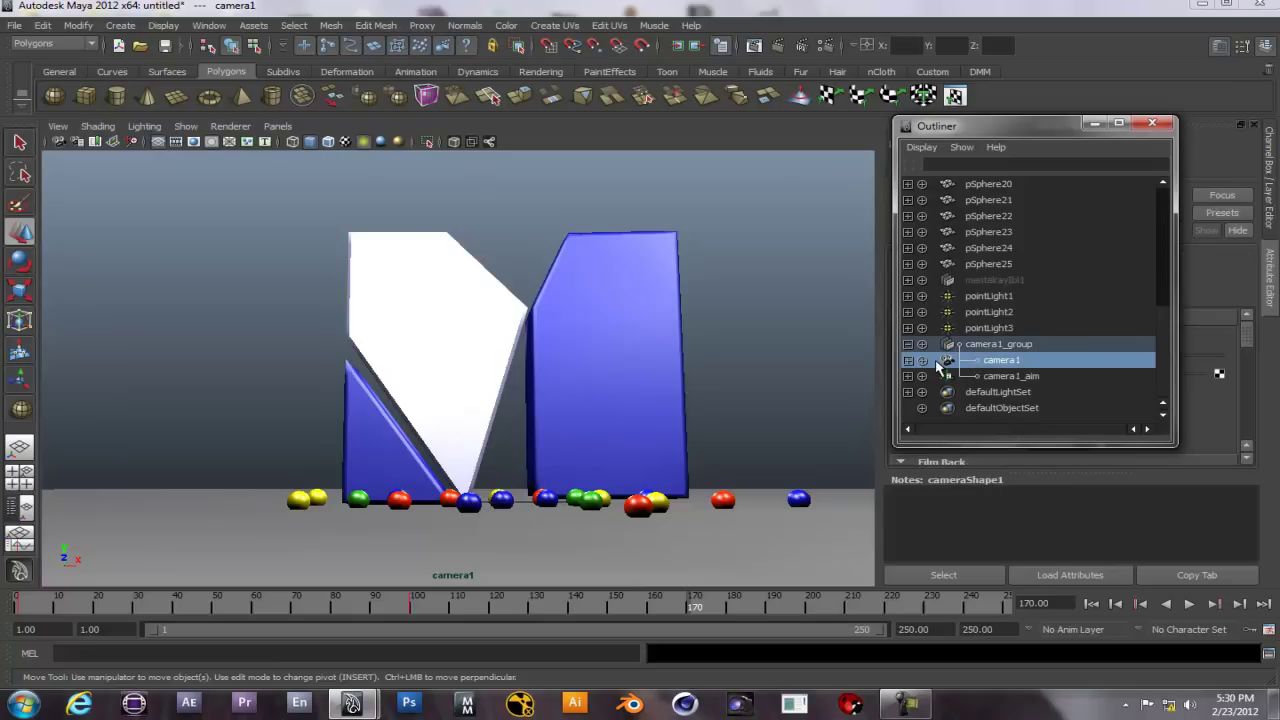
- Switch to the persp view, dolly in, and nudge camera1_aim slightly right and up
{"action": "left_click", "coordinate": [277, 126]}
{"action": "mouse_move", "coordinate": [320, 141]}
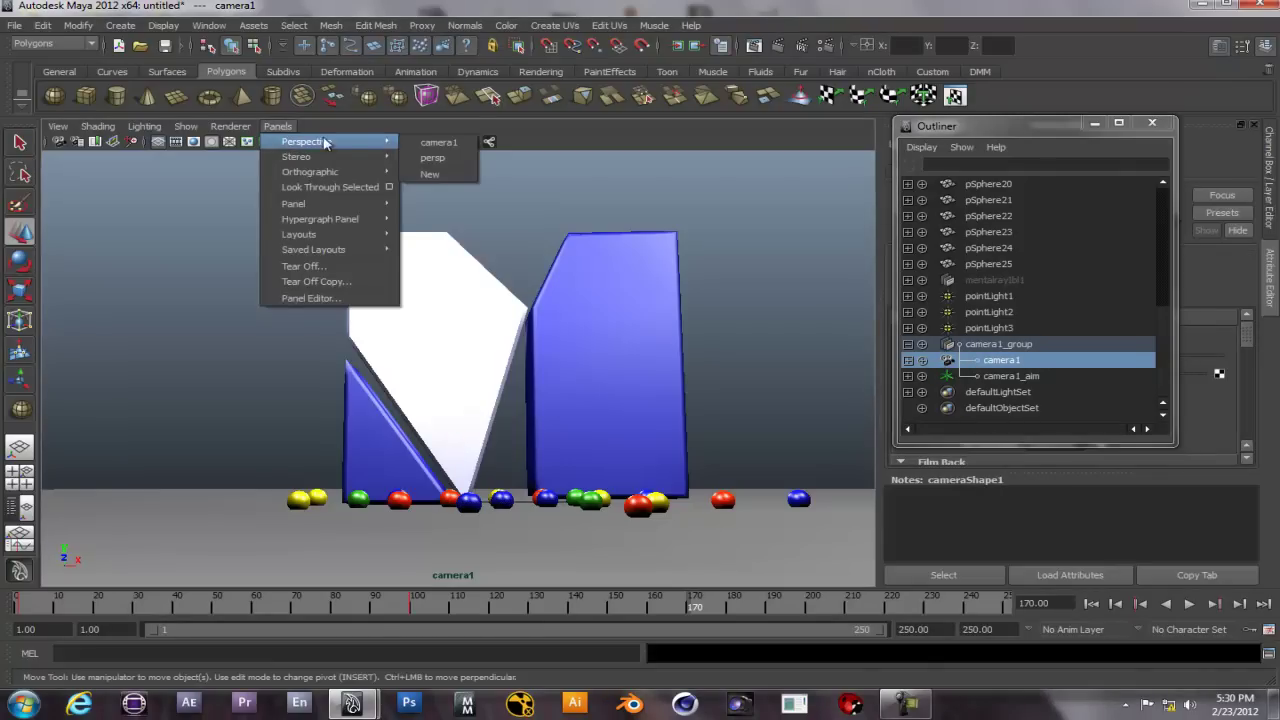
{"action": "left_click", "coordinate": [434, 158]}
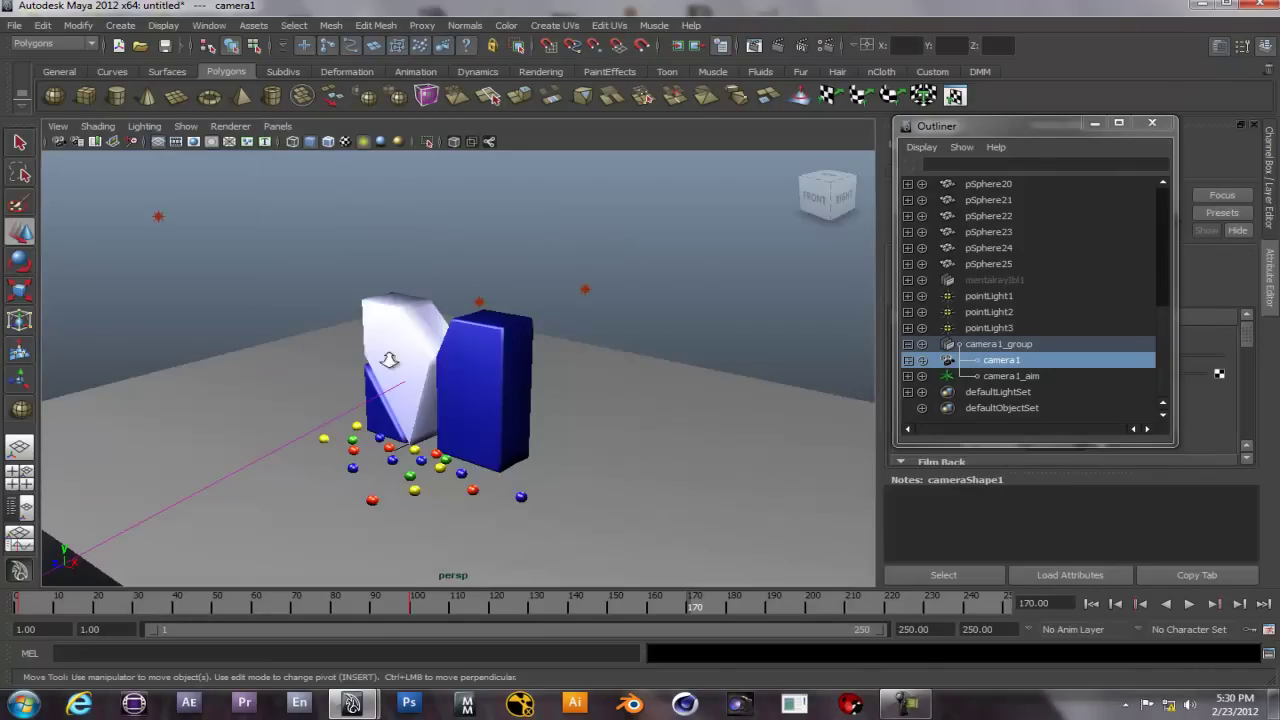
{"action": "scroll", "coordinate": [270, 465], "scroll_direction": "up", "scroll_amount": 2}
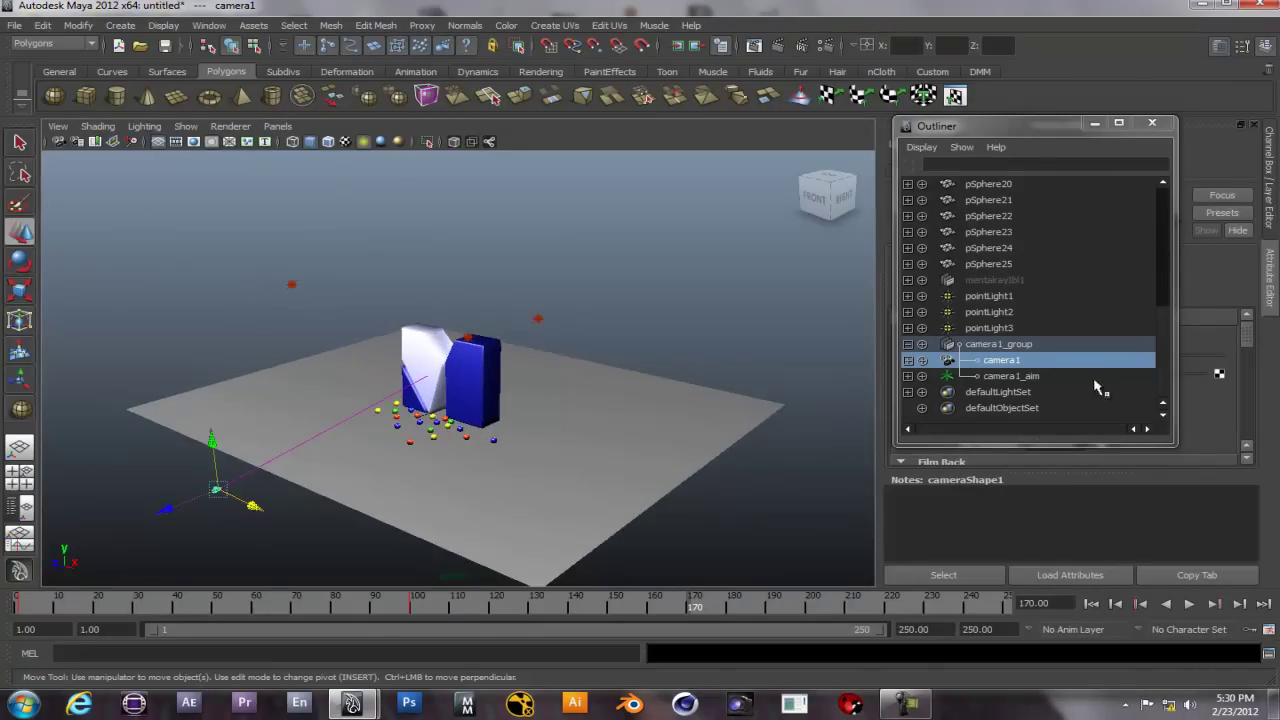
{"action": "left_click", "coordinate": [1002, 379]}
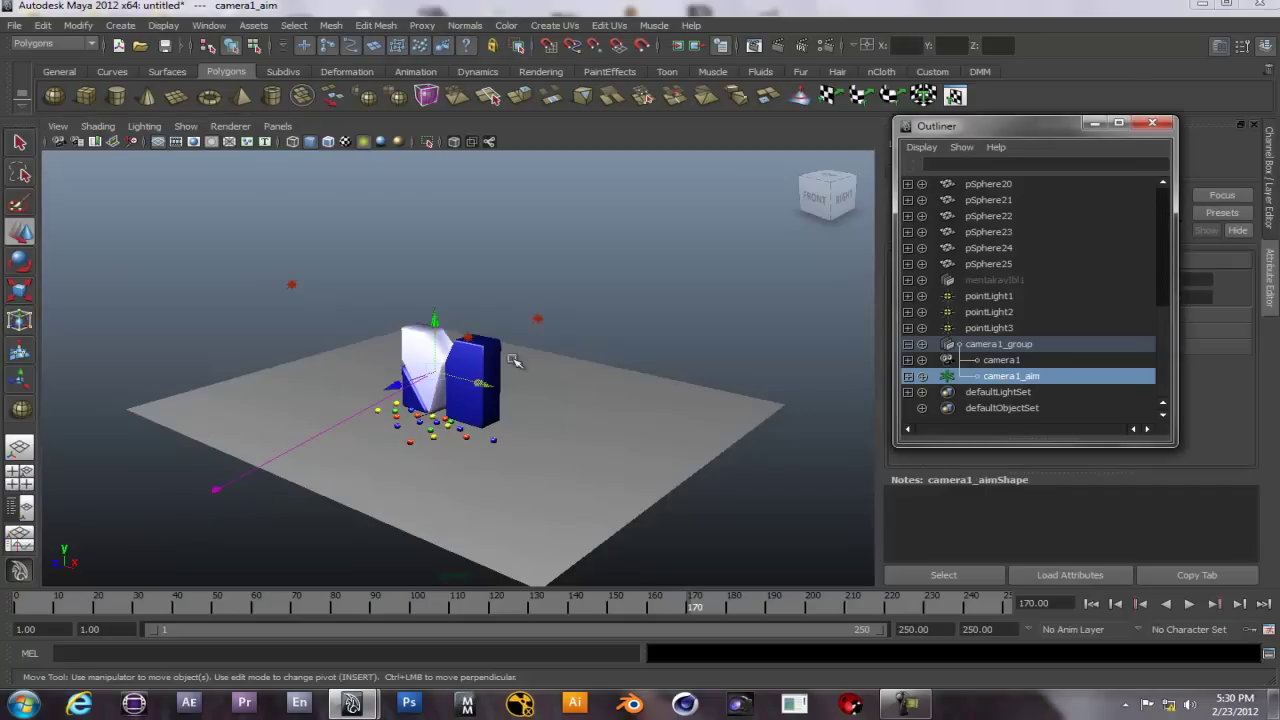
{"action": "left_click_drag", "start_coordinate": [480, 390], "coordinate": [492, 385]}
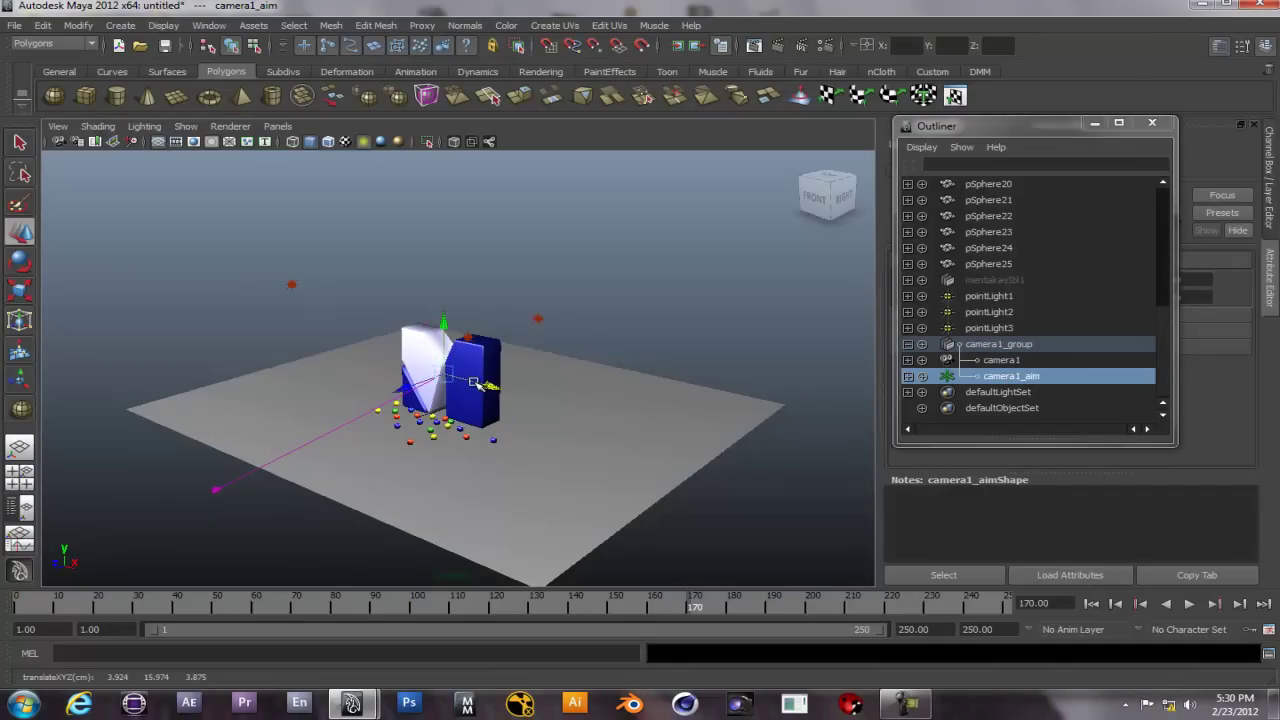
{"action": "left_click", "coordinate": [277, 126]}
- Look through camera1 and turn on its Film Gate display
{"action": "mouse_move", "coordinate": [320, 141]}
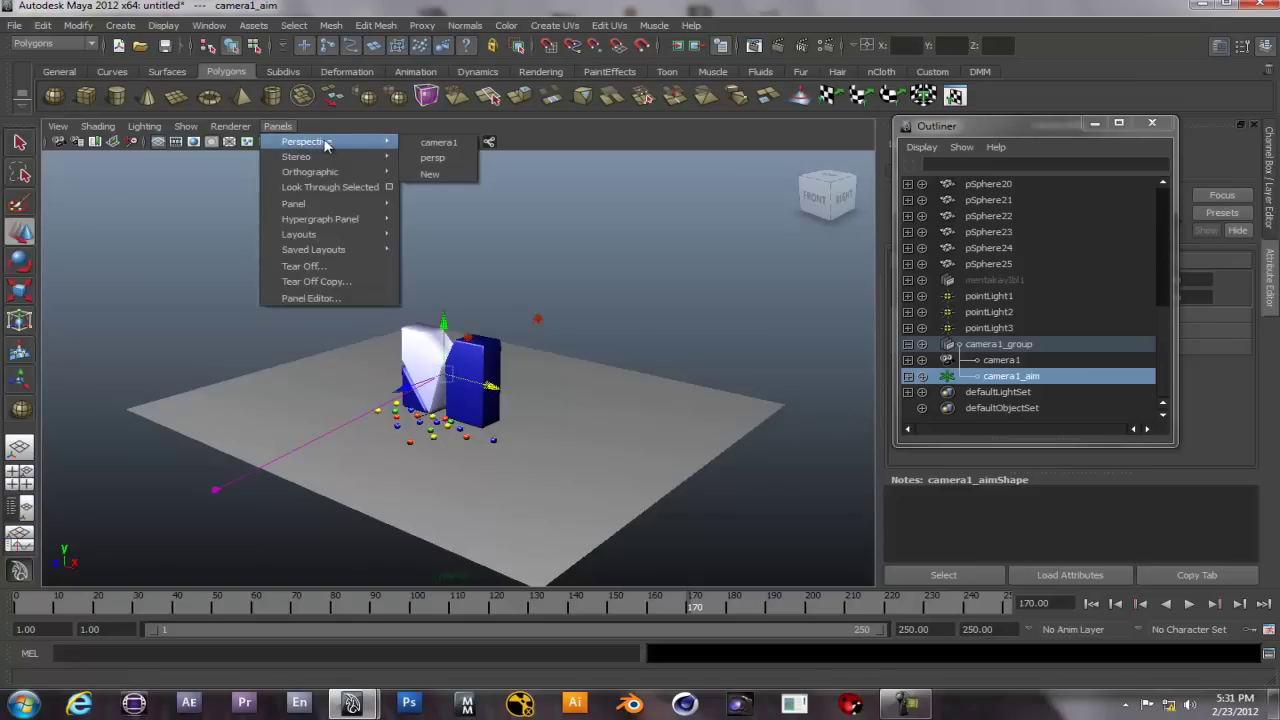
{"action": "left_click", "coordinate": [440, 143]}
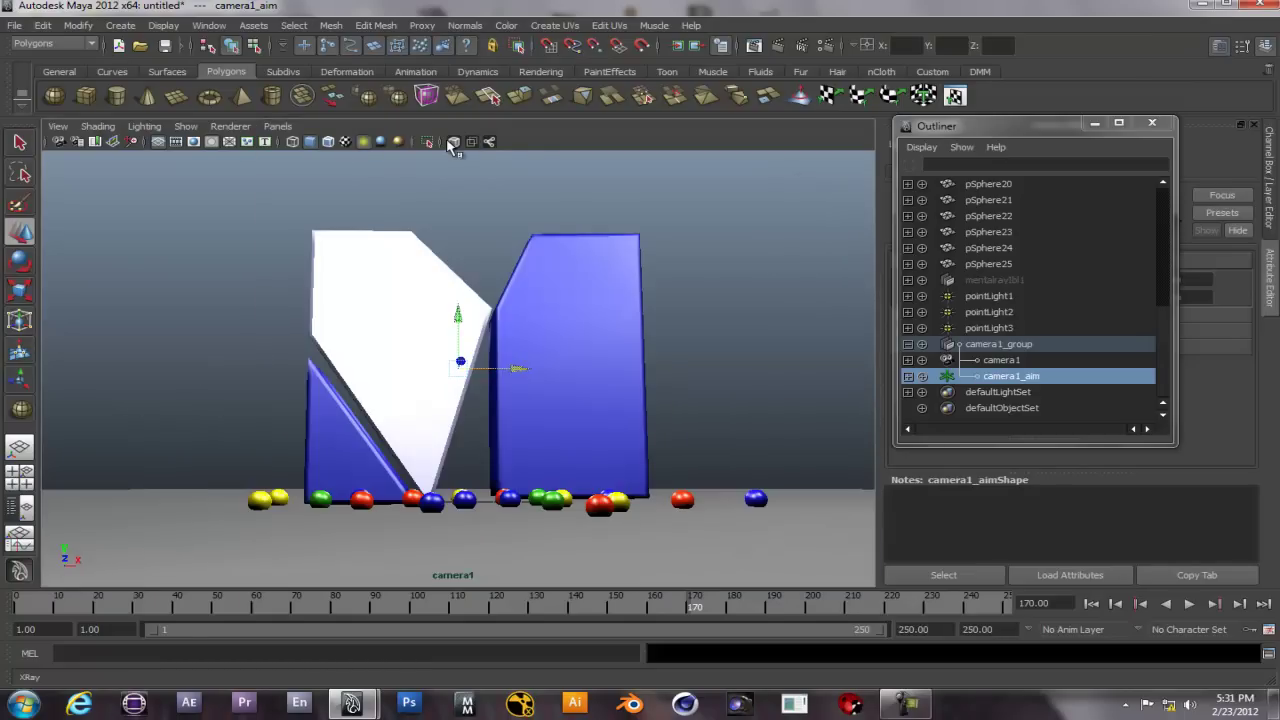
{"action": "left_click", "coordinate": [176, 143]}
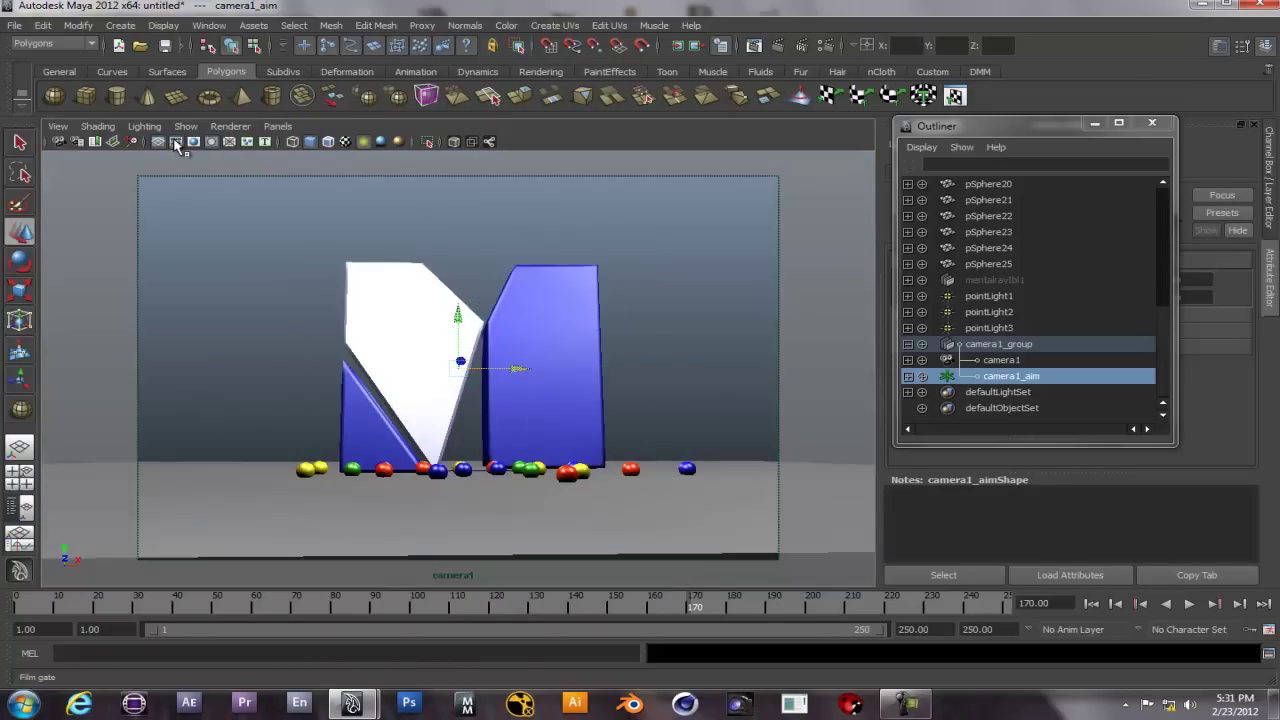
- Select the ground plane pPlane1 with the Scale tool and view it from the persp camera
{"action": "left_click", "coordinate": [670, 535]}
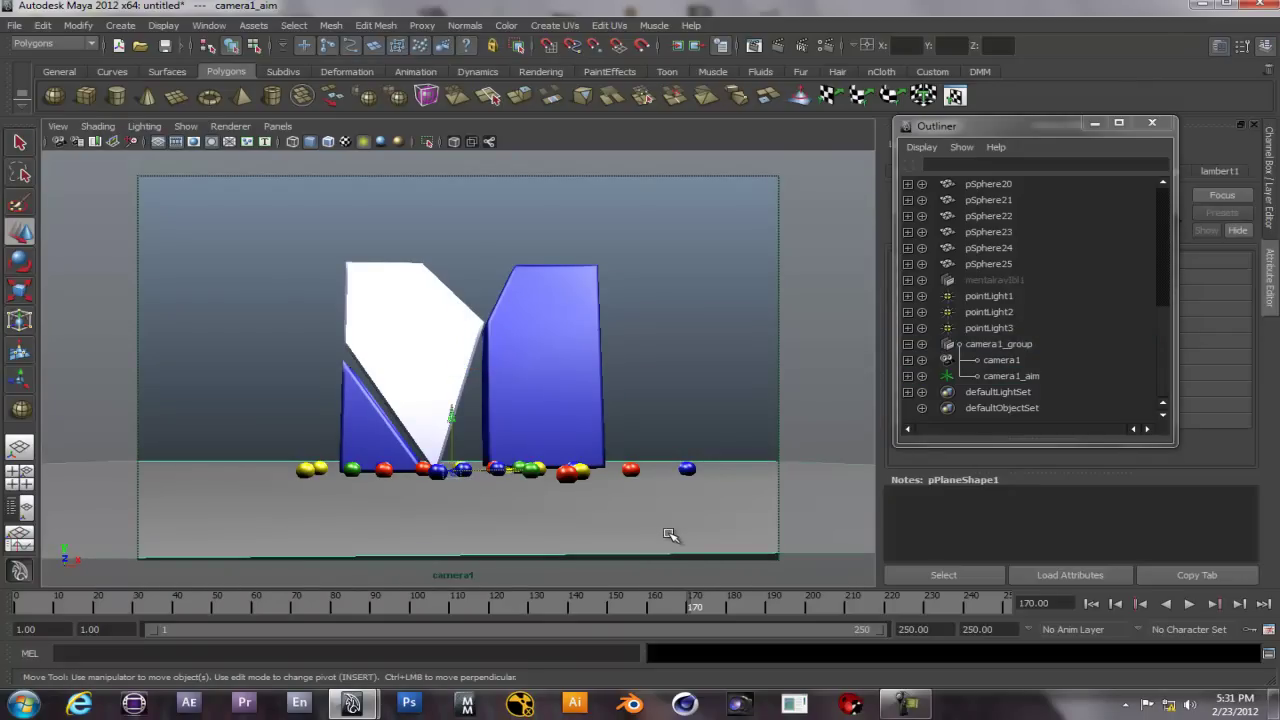
{"action": "left_click", "coordinate": [21, 290]}
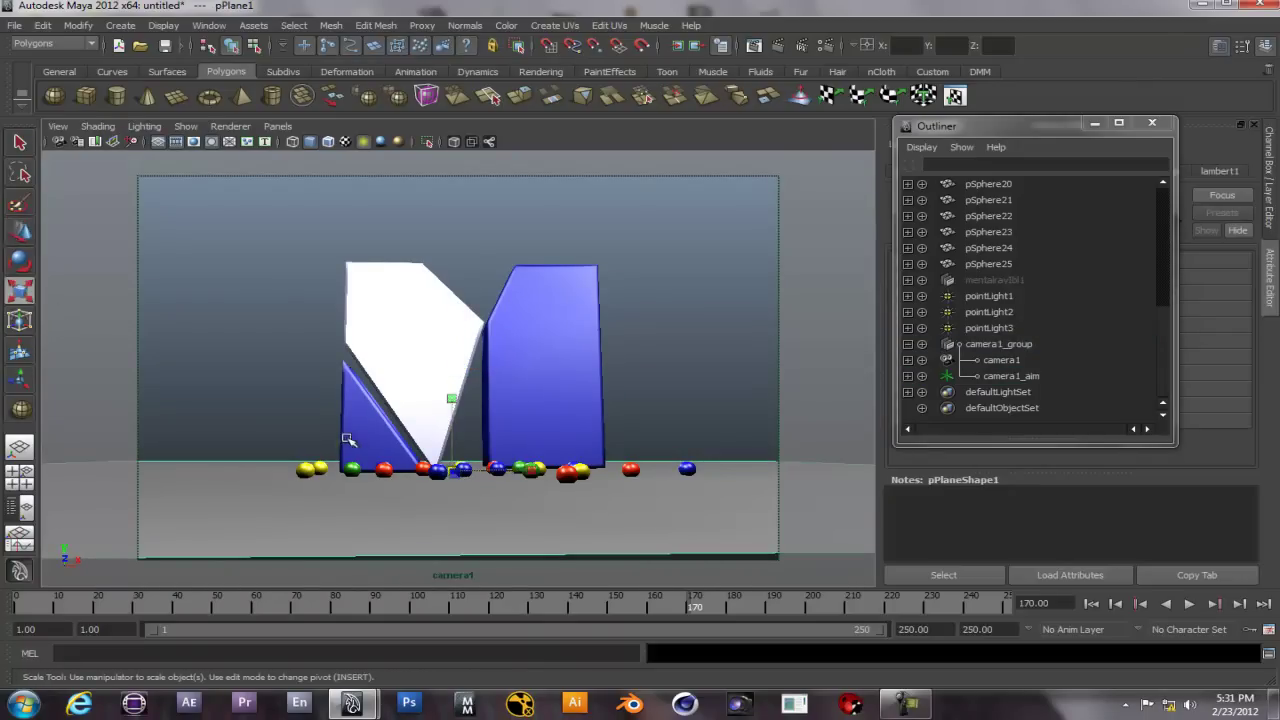
{"action": "left_click", "coordinate": [277, 126]}
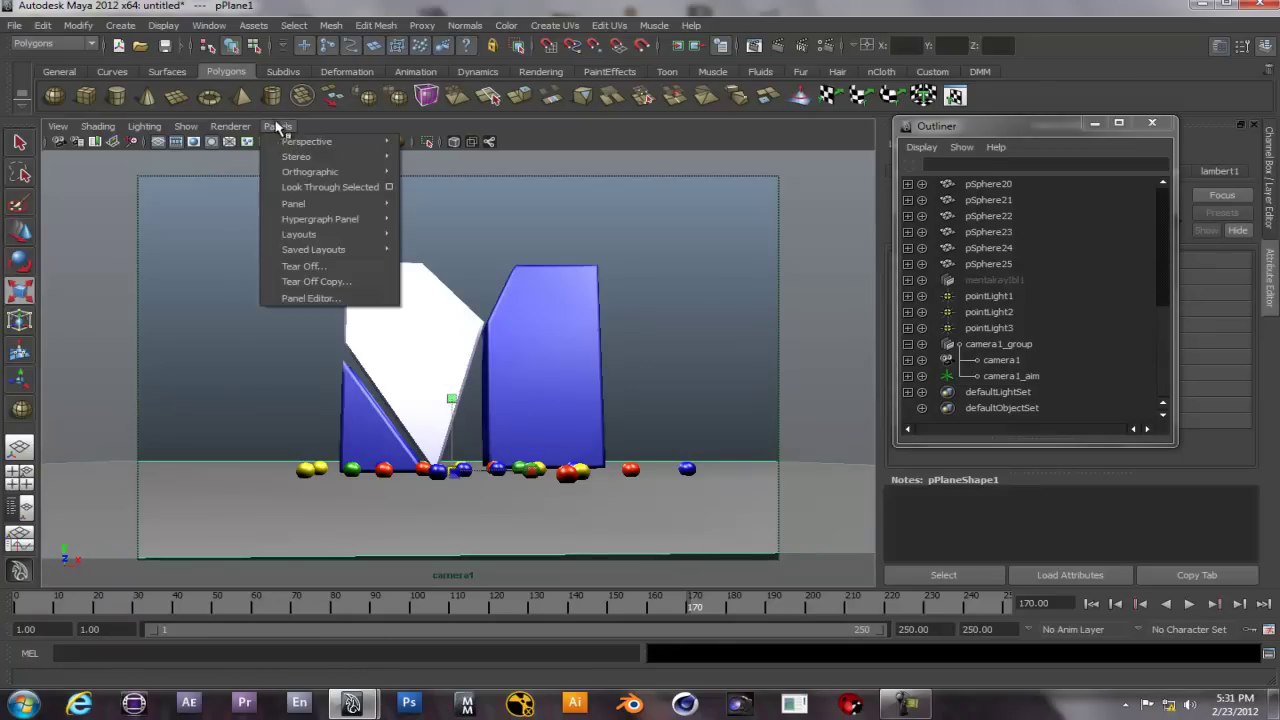
{"action": "mouse_move", "coordinate": [380, 137]}
{"action": "left_click", "coordinate": [448, 160]}
{"action": "left_click_drag", "start_coordinate": [528, 346], "coordinate": [523, 383], "text": "alt"}
- Scale pPlane1 well beyond the M and spheres, then look through camera1
{"action": "left_click_drag", "start_coordinate": [381, 418], "coordinate": [346, 424]}
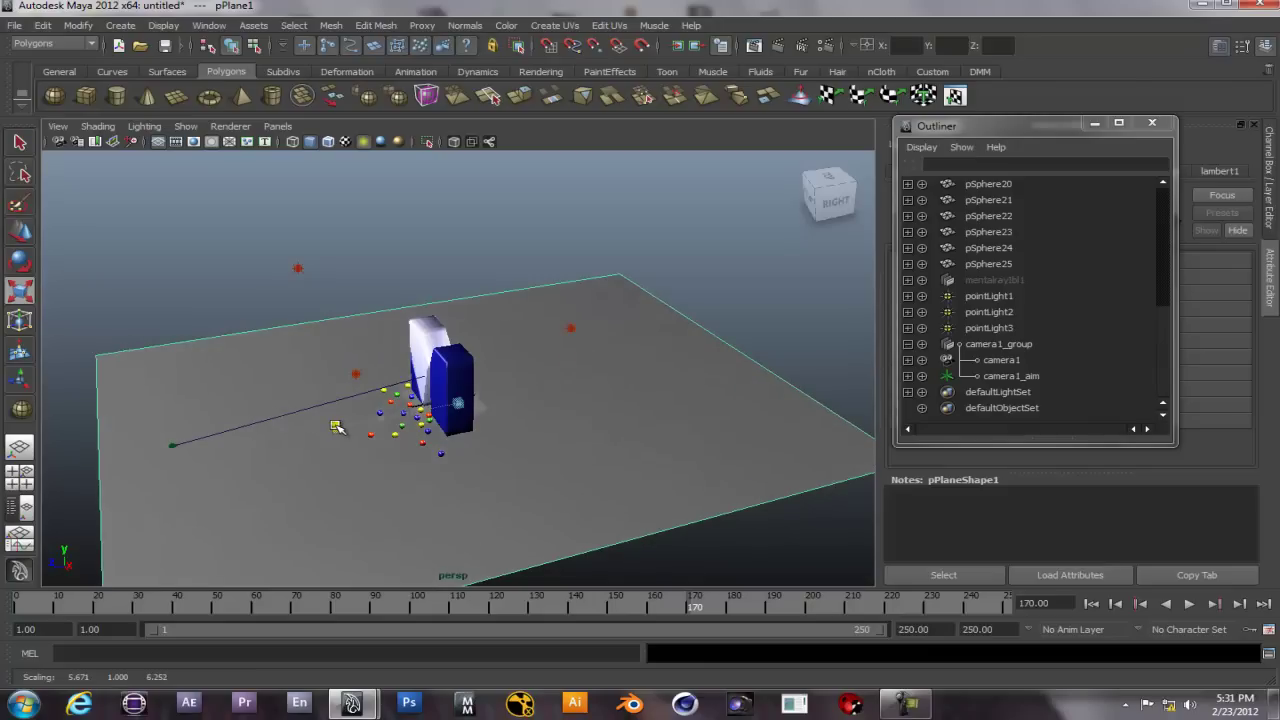
{"action": "left_click_drag", "start_coordinate": [490, 444], "coordinate": [506, 463]}
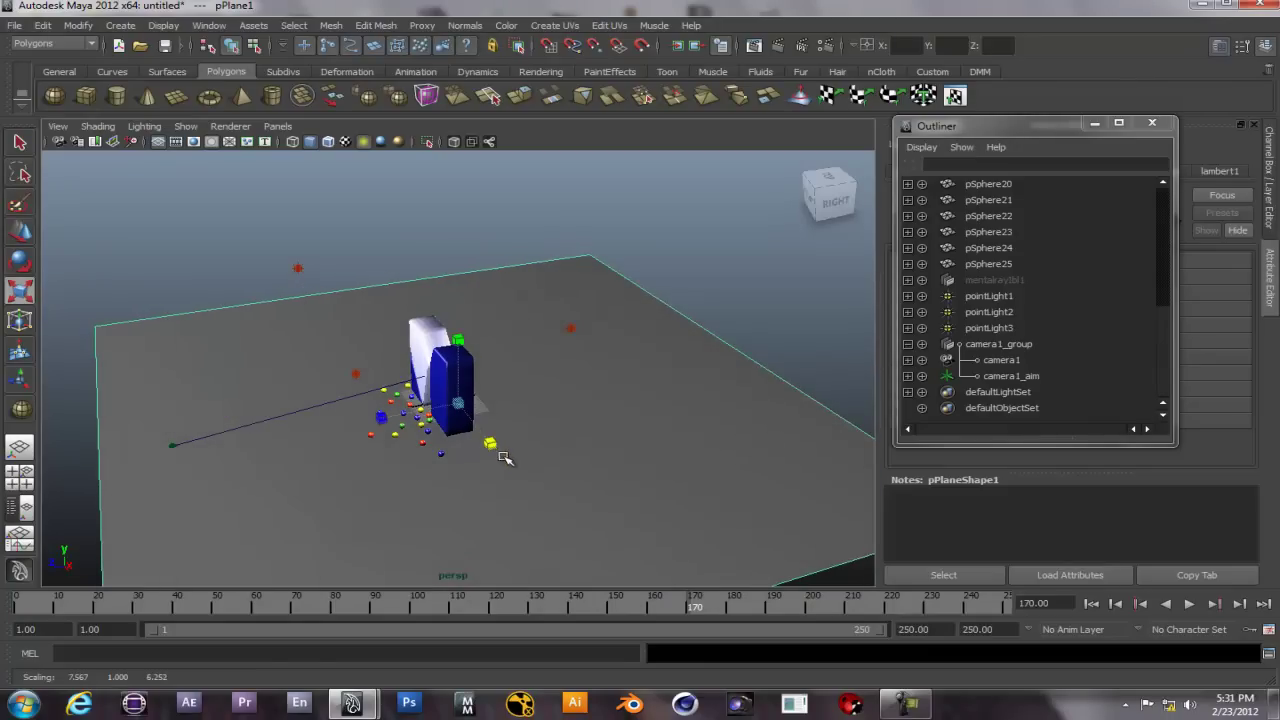
{"action": "left_click", "coordinate": [284, 126]}
{"action": "mouse_move", "coordinate": [346, 139]}
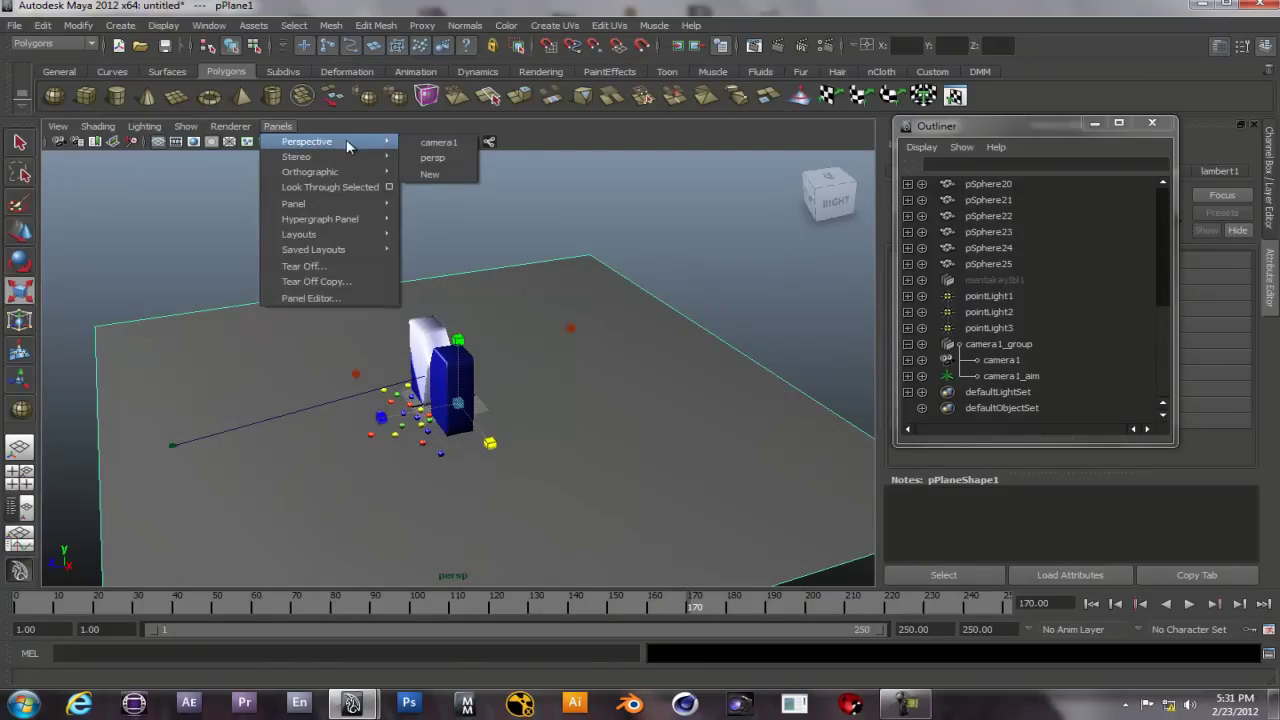
{"action": "left_click", "coordinate": [429, 157]}
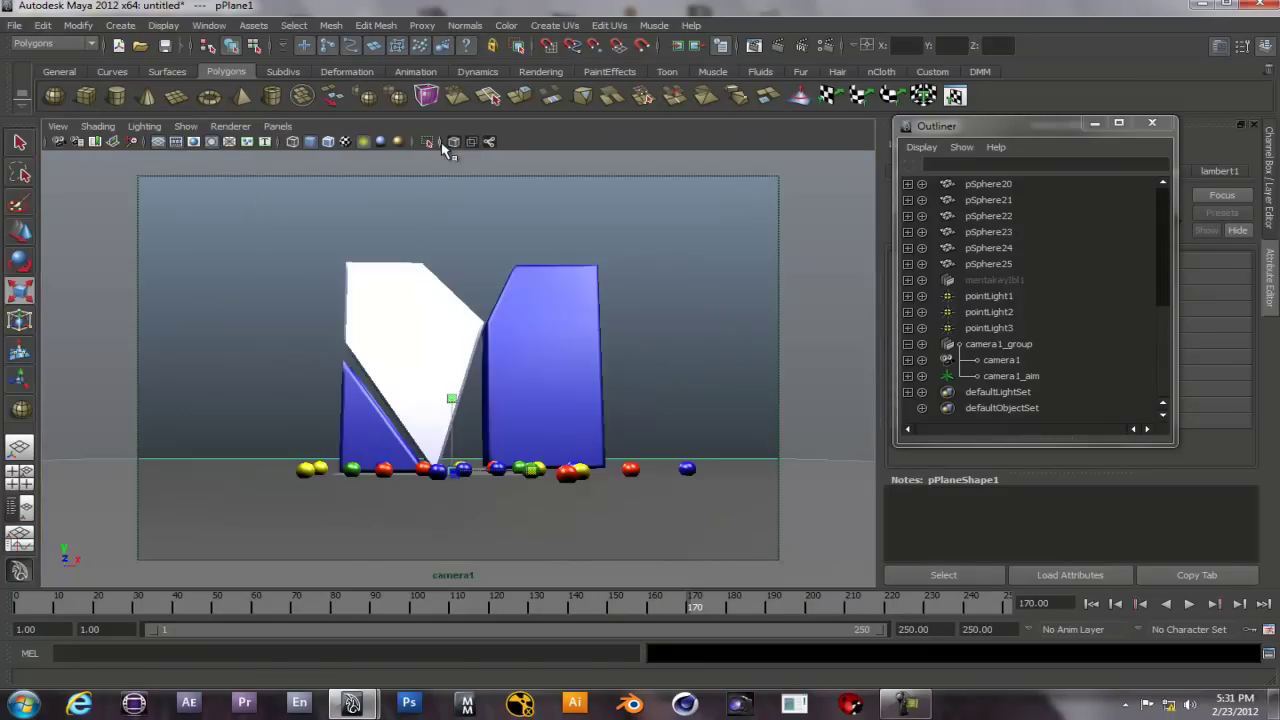
- Close the floating Outliner and reopen it from the Window menu
{"action": "left_click", "coordinate": [1152, 122]}
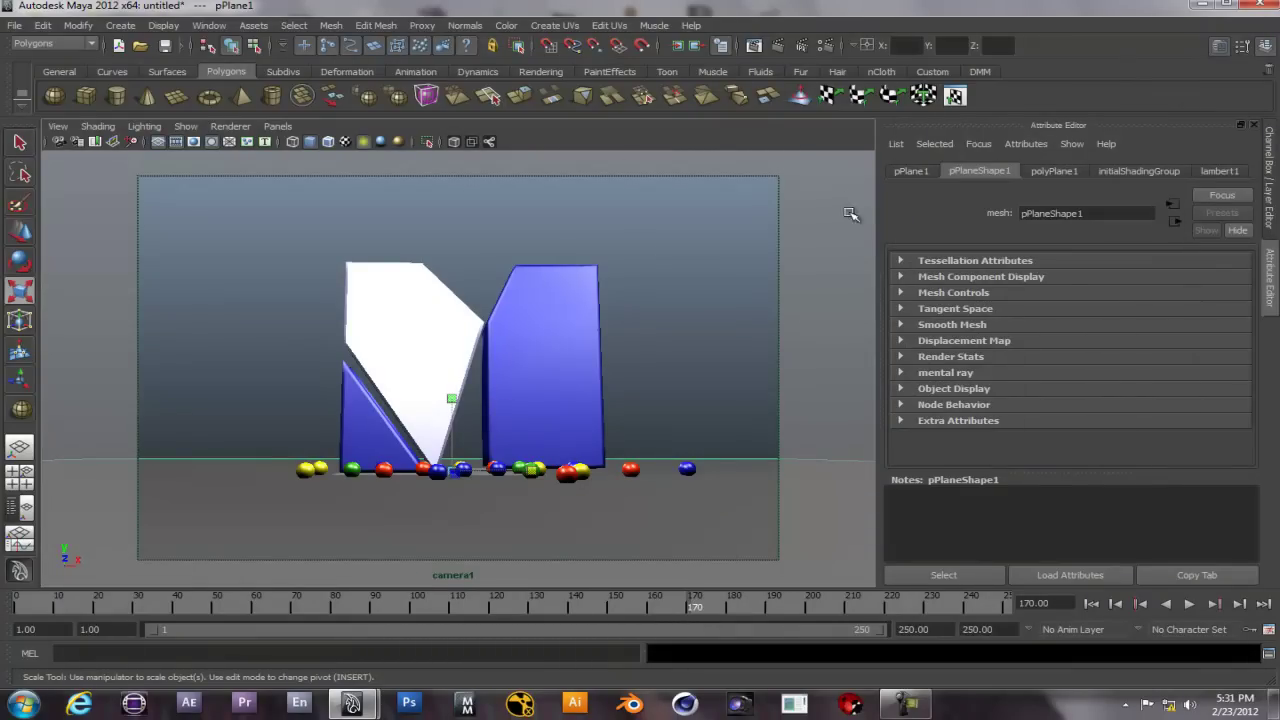
{"action": "left_click", "coordinate": [209, 25]}
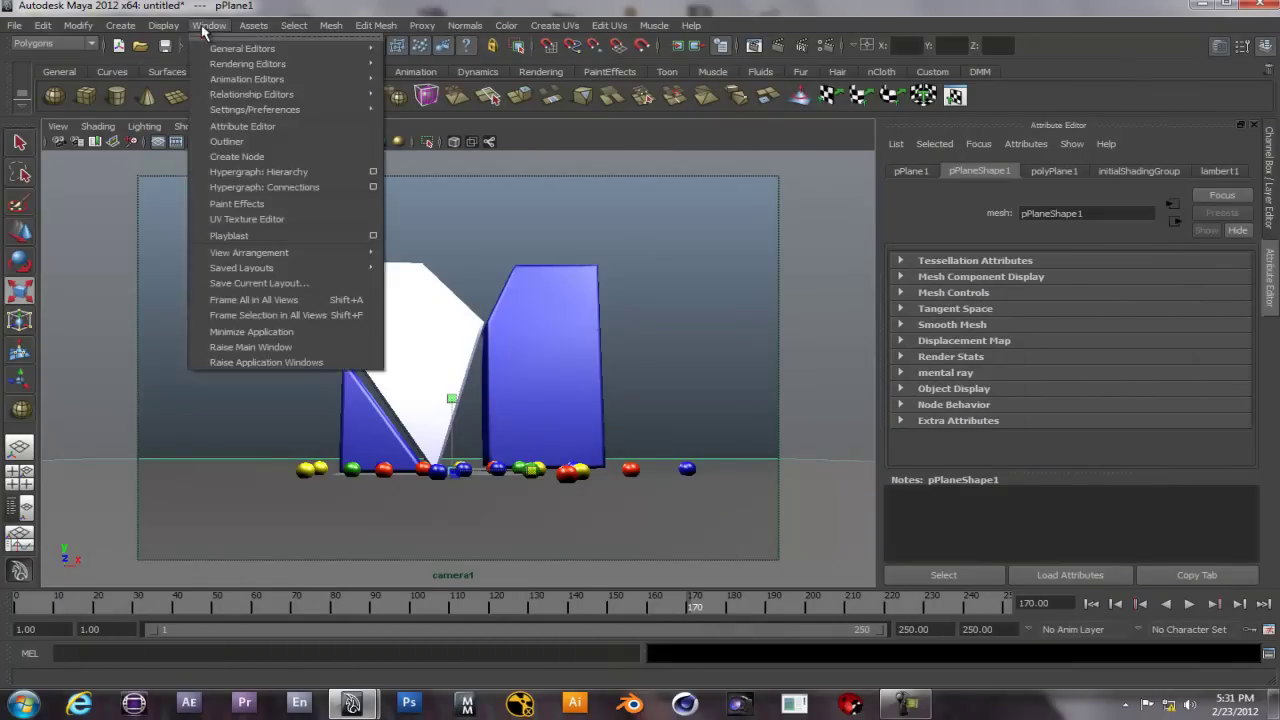
{"action": "left_click", "coordinate": [224, 142]}
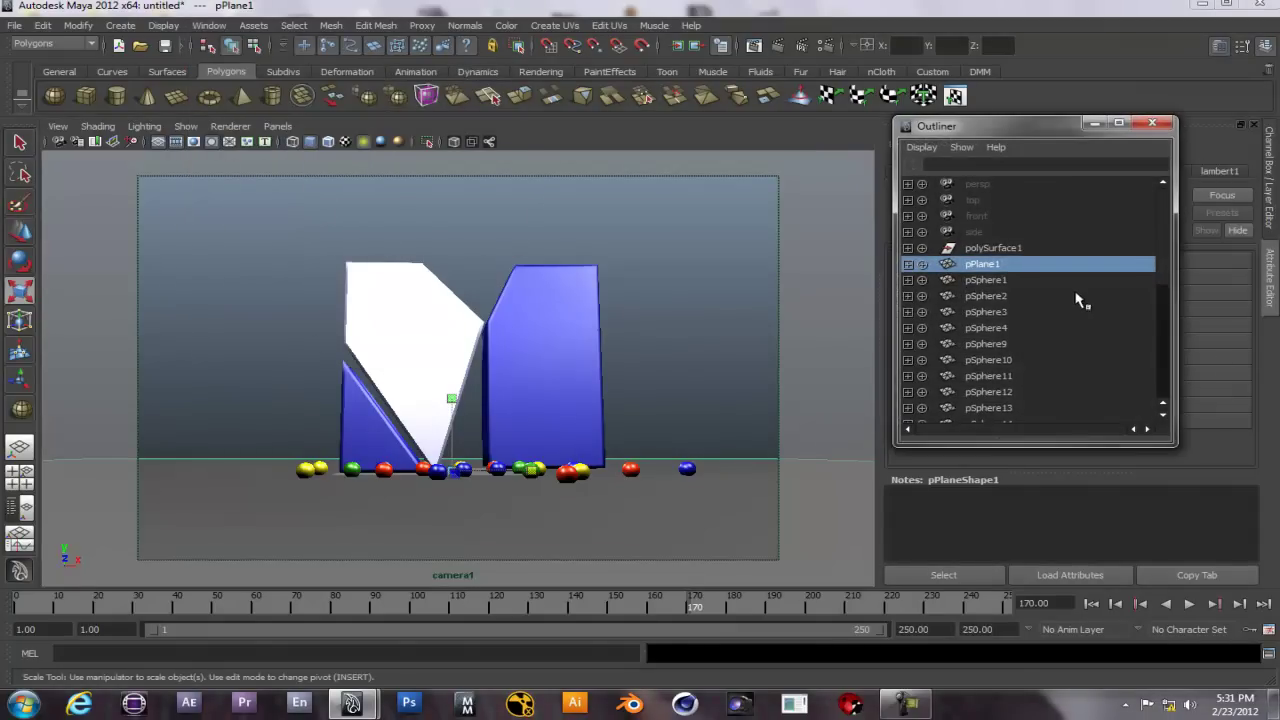
{"action": "left_click_drag", "start_coordinate": [1163, 263], "coordinate": [1166, 384]}
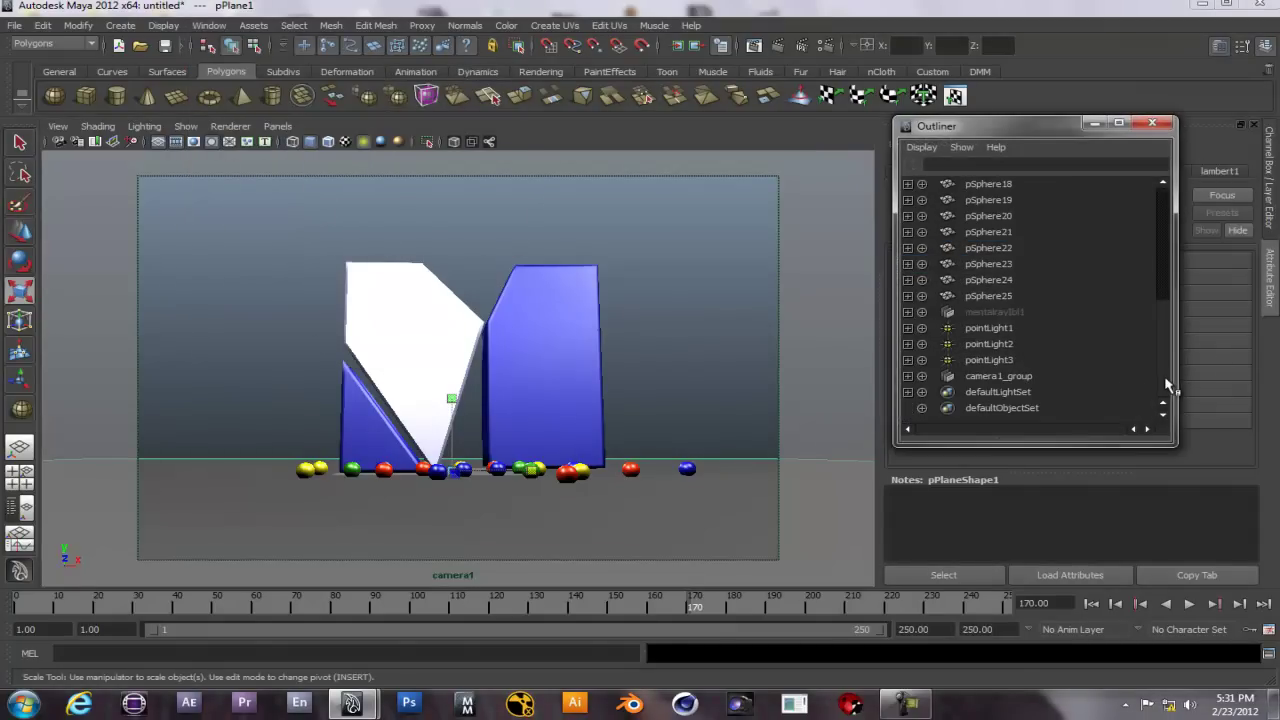
- Select camera1 in the Outliner and preview its animation with a quick play and stop
{"action": "left_click", "coordinate": [979, 377]}
{"action": "left_click", "coordinate": [908, 377]}
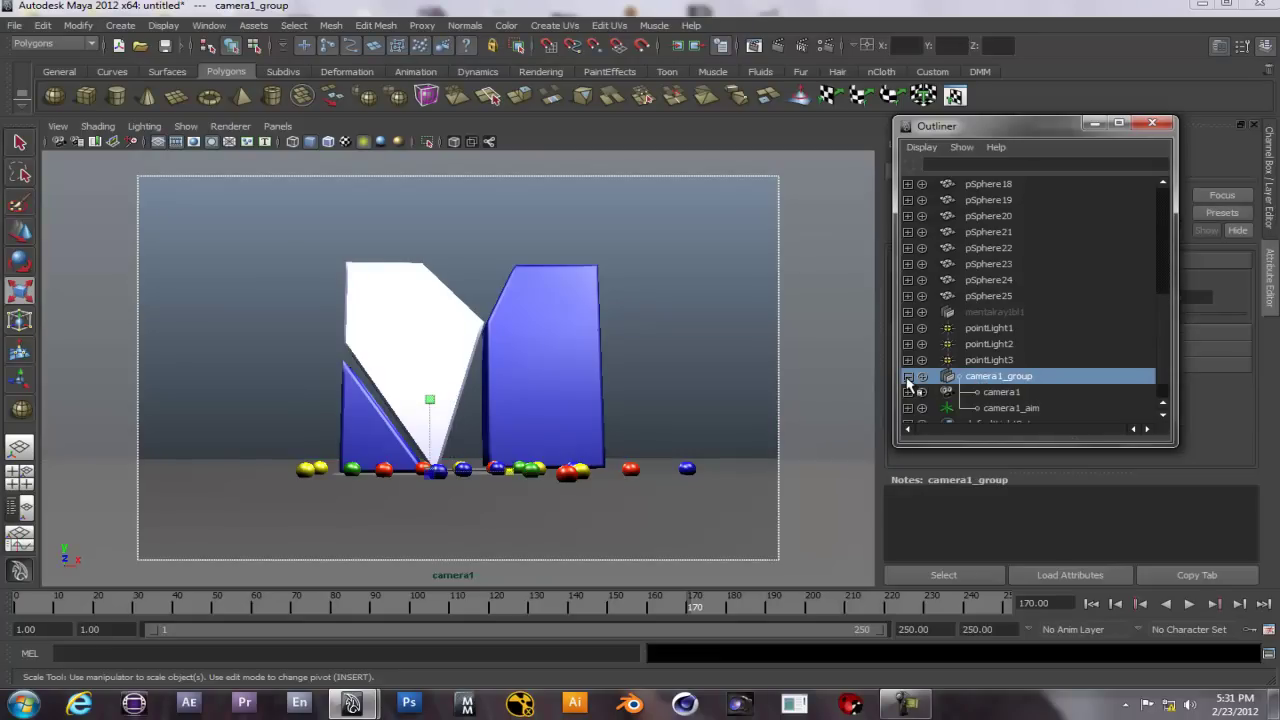
{"action": "left_click", "coordinate": [990, 395]}
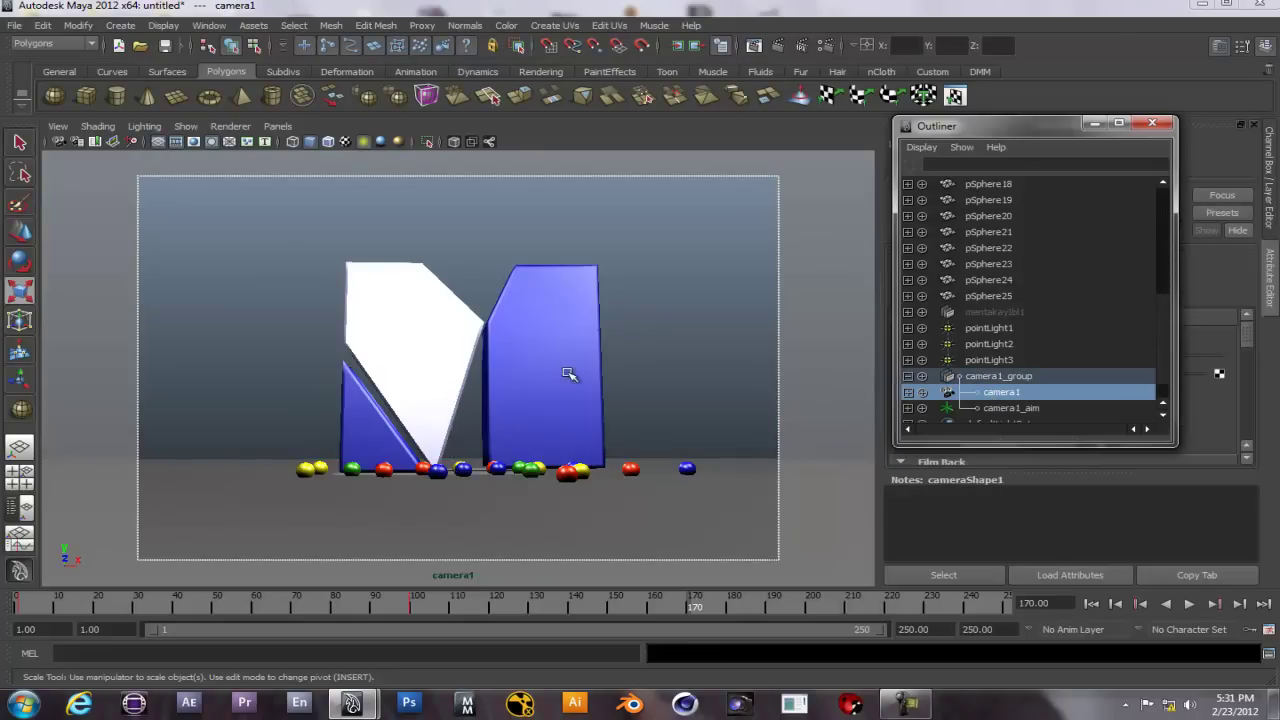
{"action": "middle_click", "coordinate": [603, 400]}
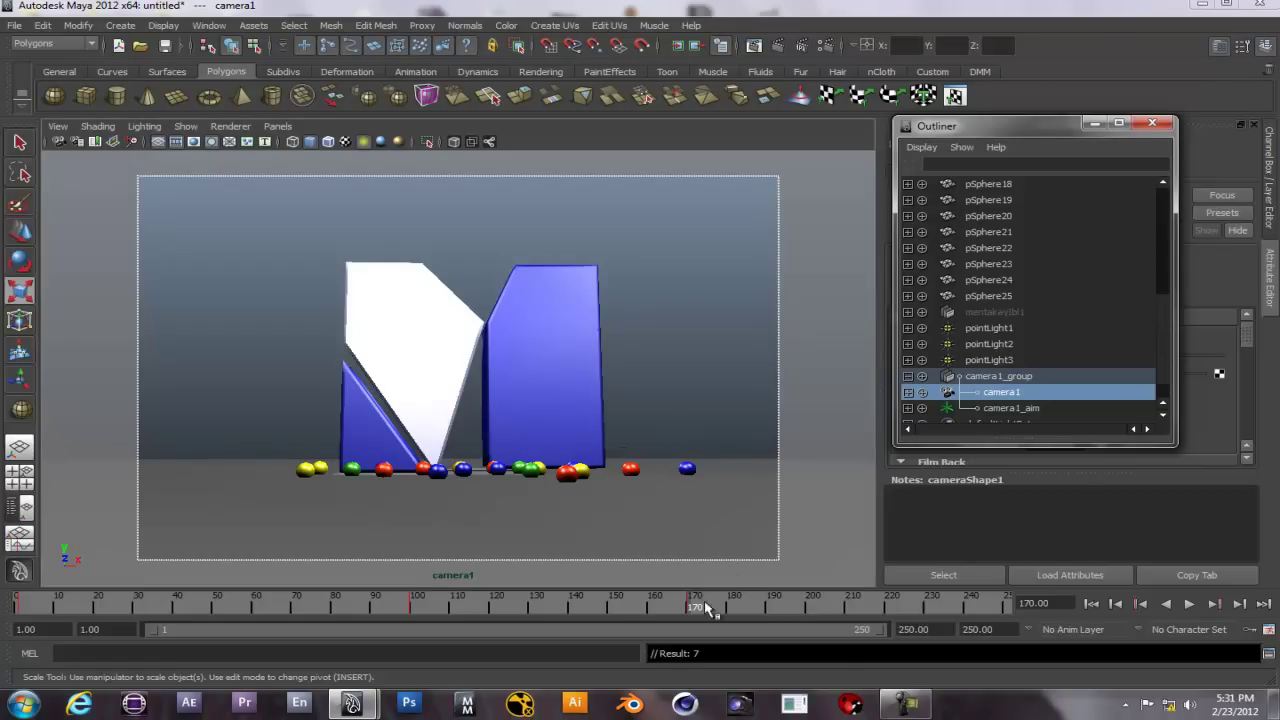
{"action": "key", "text": "alt+v"}
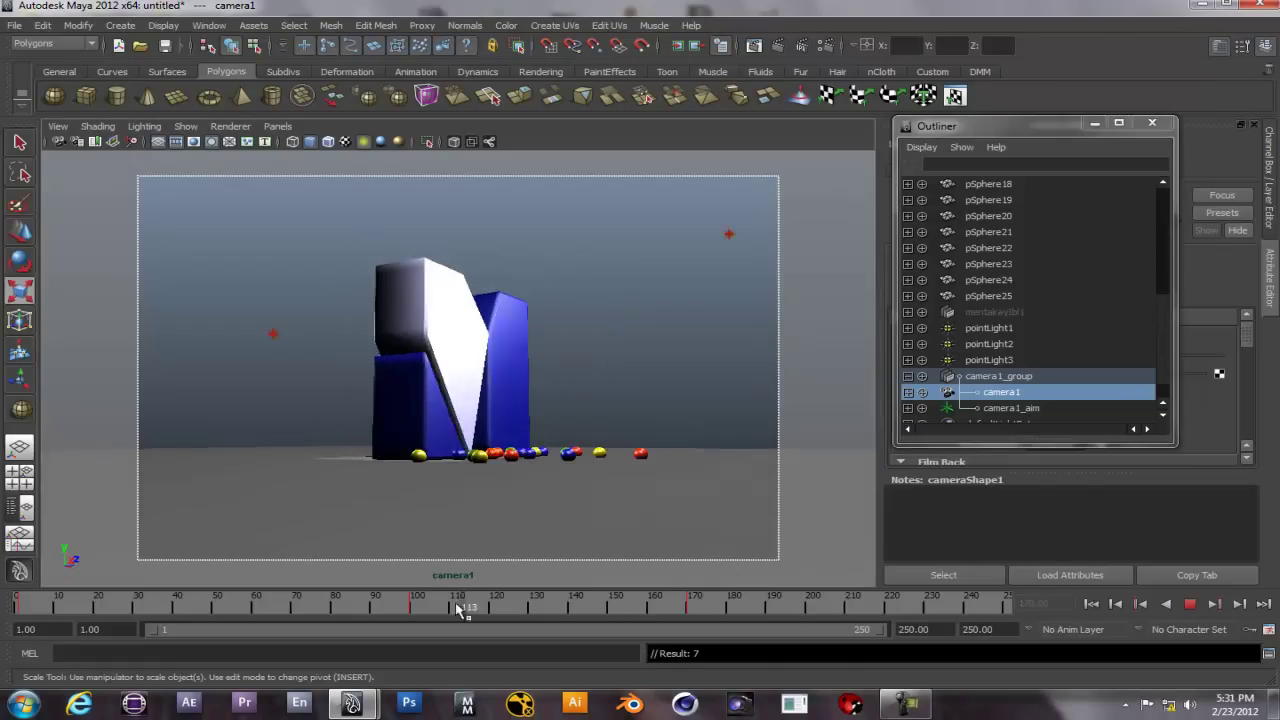
{"action": "key", "text": "alt+v"}
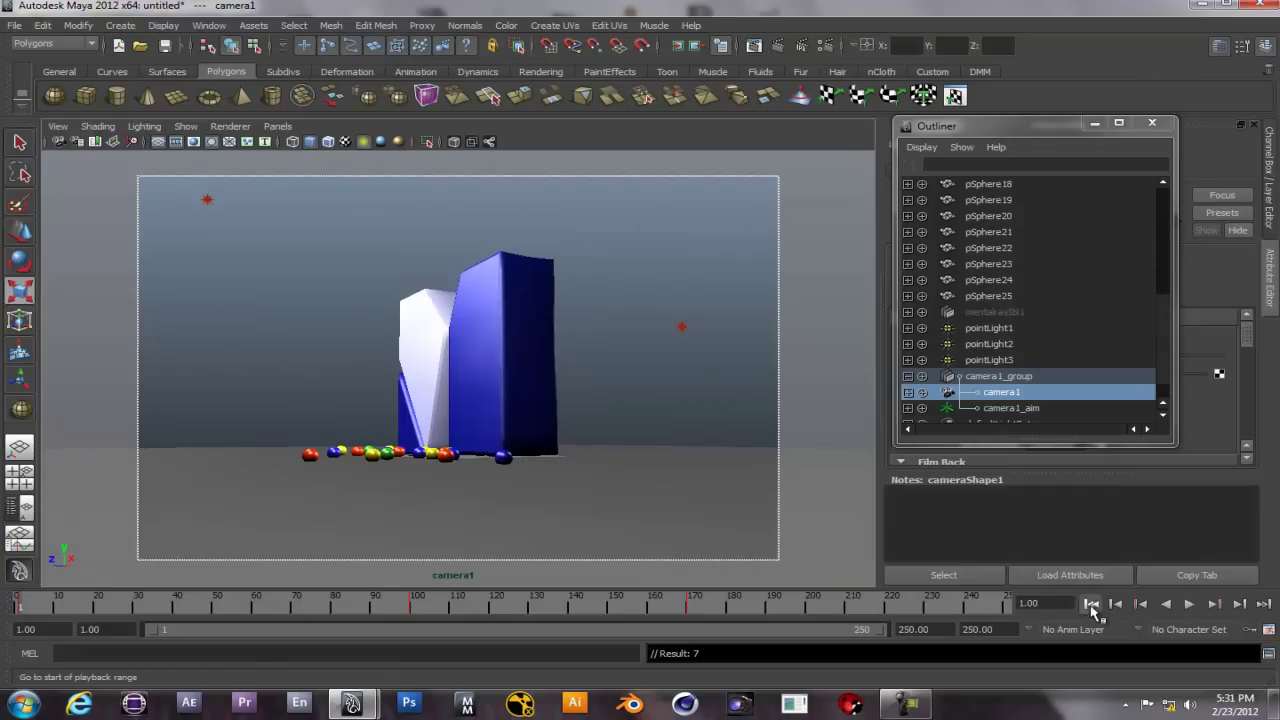
{"action": "left_click", "coordinate": [1190, 605]}
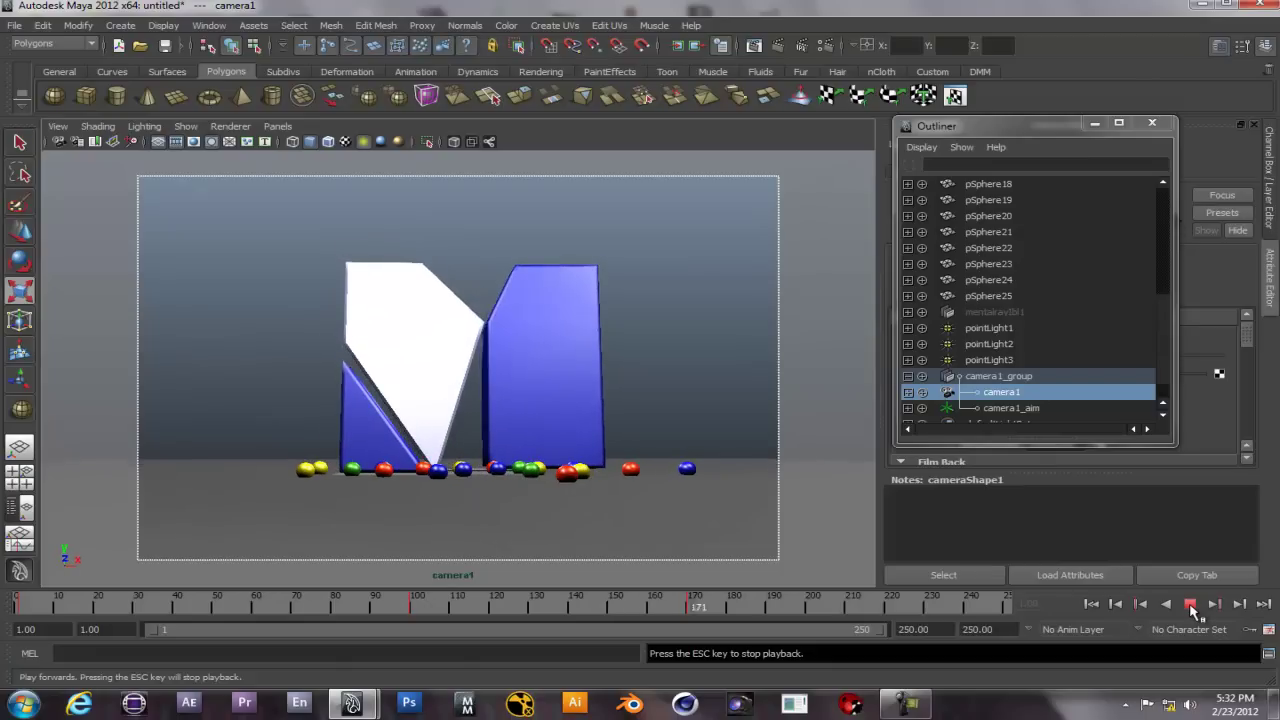
{"action": "left_click", "coordinate": [1190, 605]}
- Set playback speed to Real-time and play the camera move, stopping at frame 215
{"action": "right_click", "coordinate": [640, 608]}
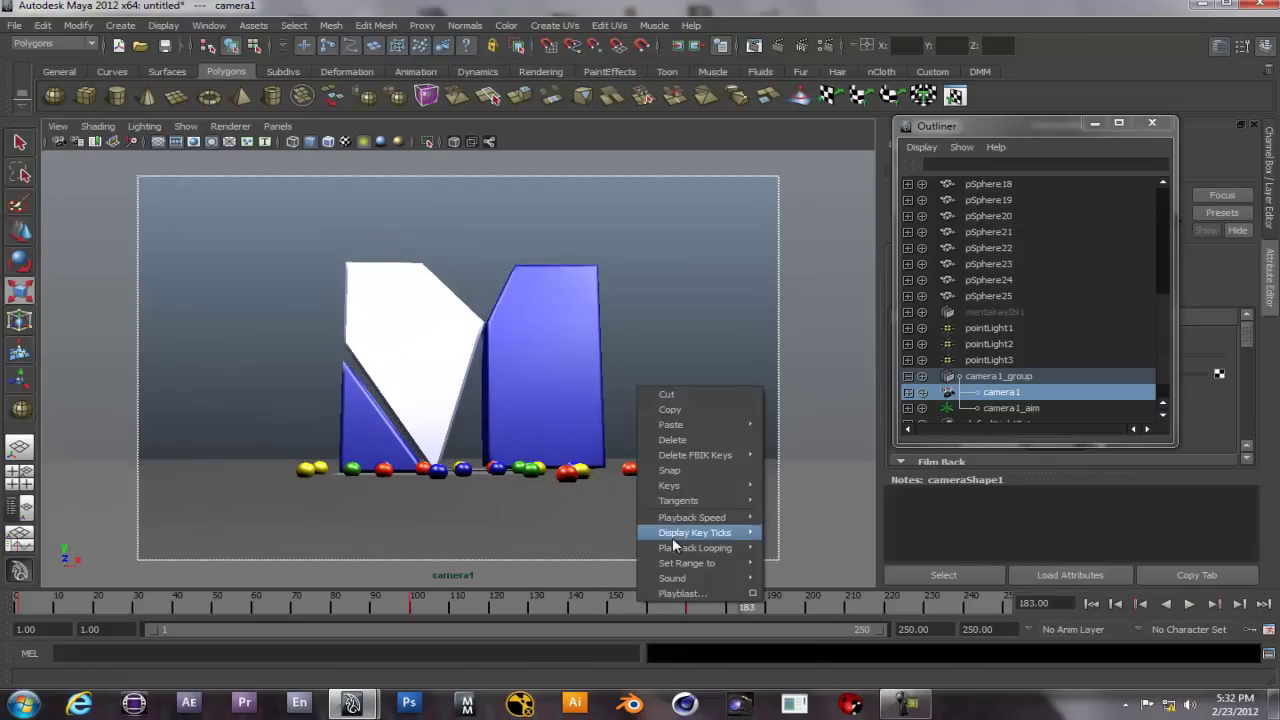
{"action": "mouse_move", "coordinate": [693, 518]}
{"action": "left_click", "coordinate": [790, 528]}
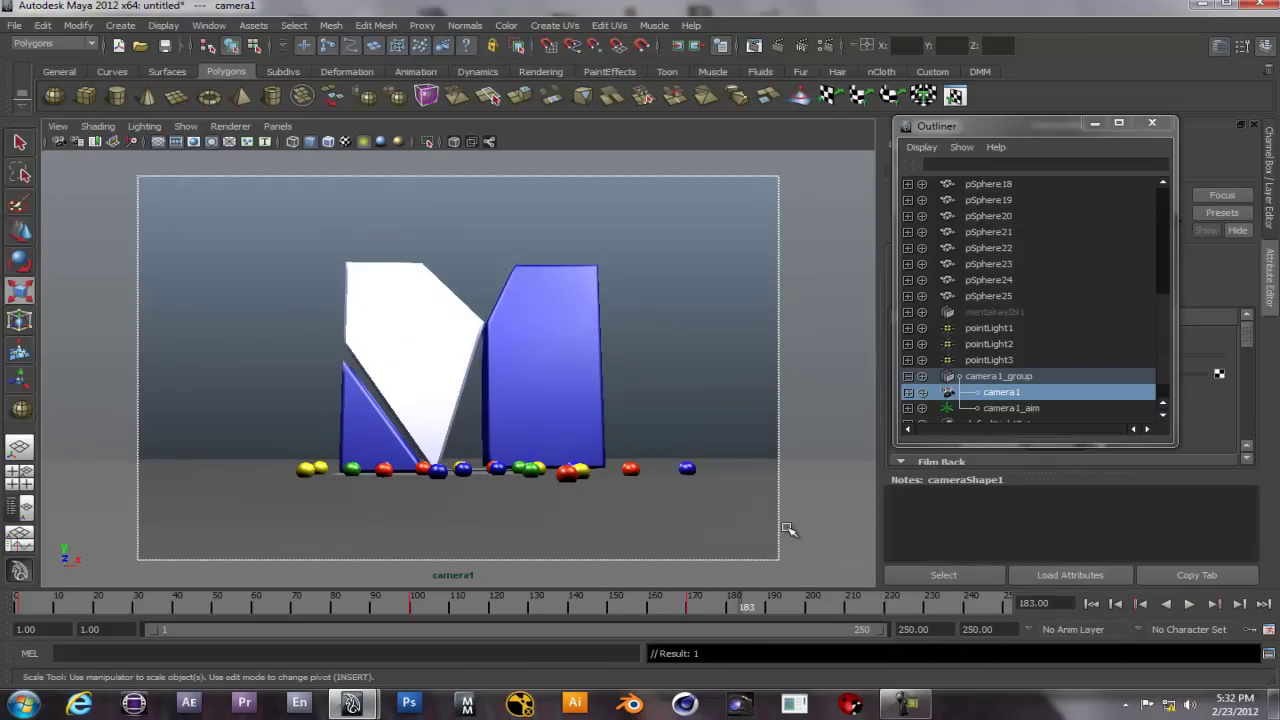
{"action": "left_click", "coordinate": [1189, 604]}
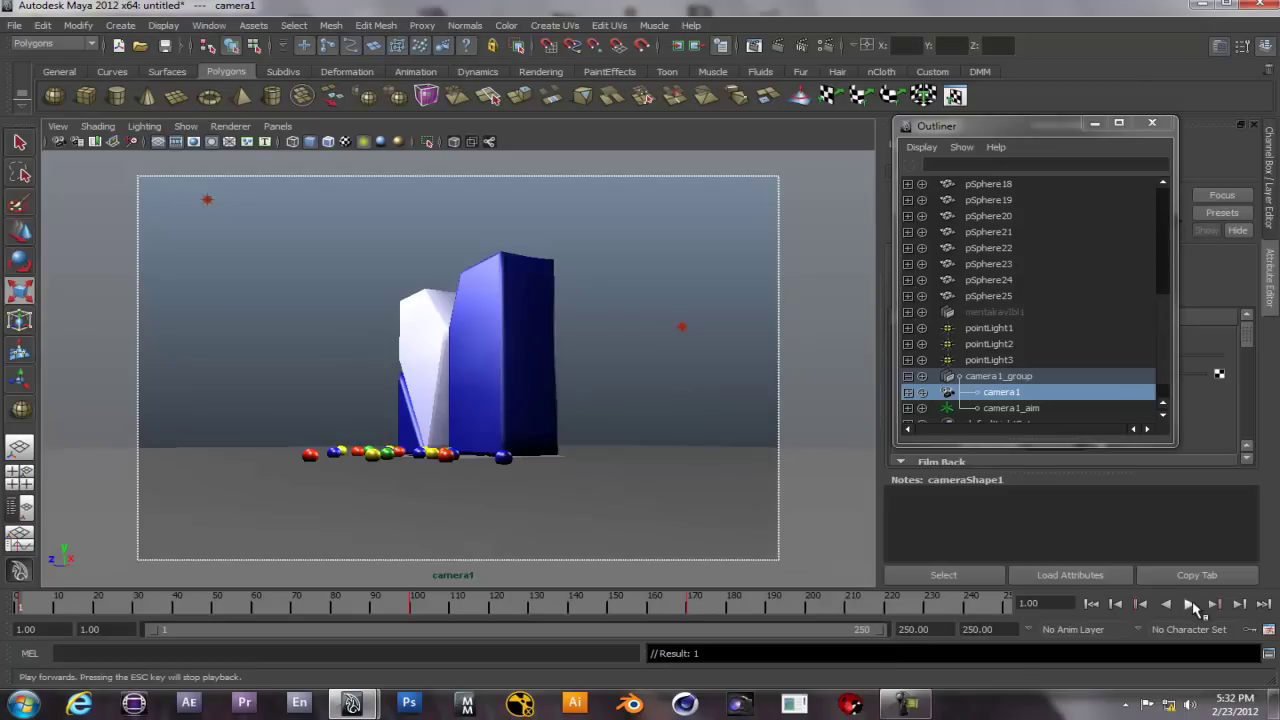
{"action": "left_click", "coordinate": [1189, 604]}
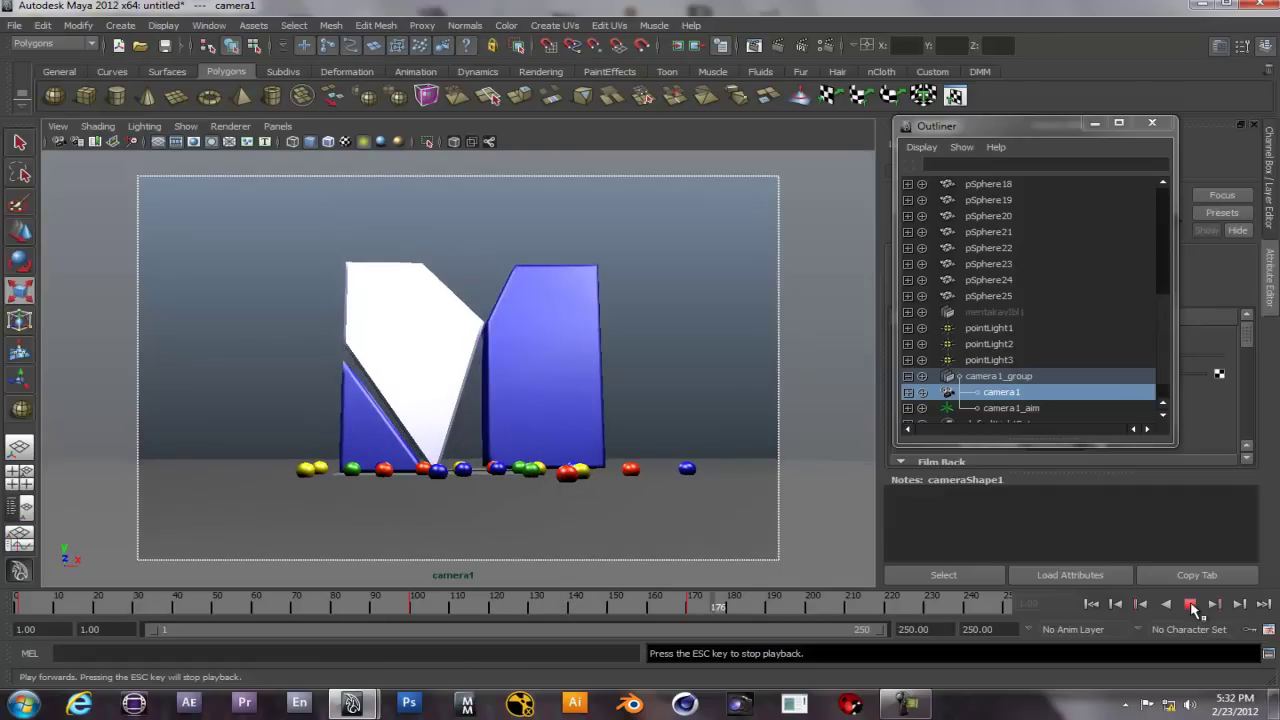
{"action": "left_click", "coordinate": [1192, 604]}
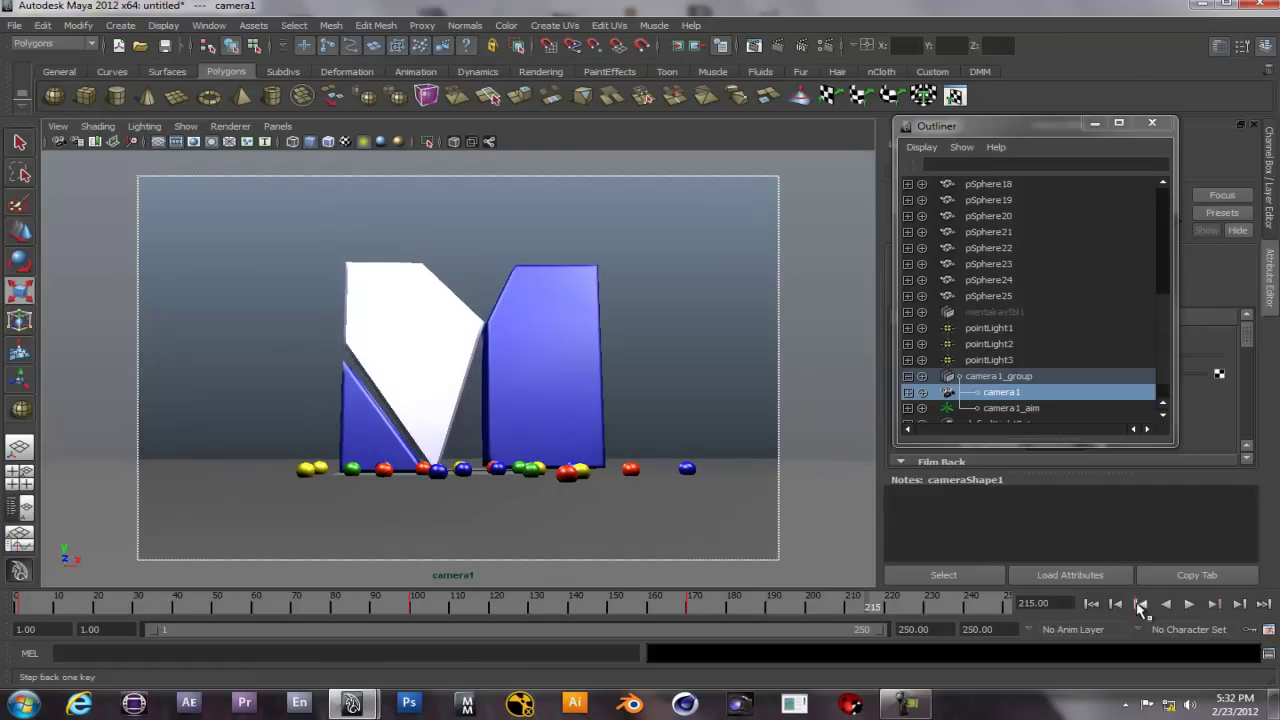
- Open the Dope Sheet, frame all keys, and select camera1's key at frame 100
{"action": "left_click", "coordinate": [212, 26]}
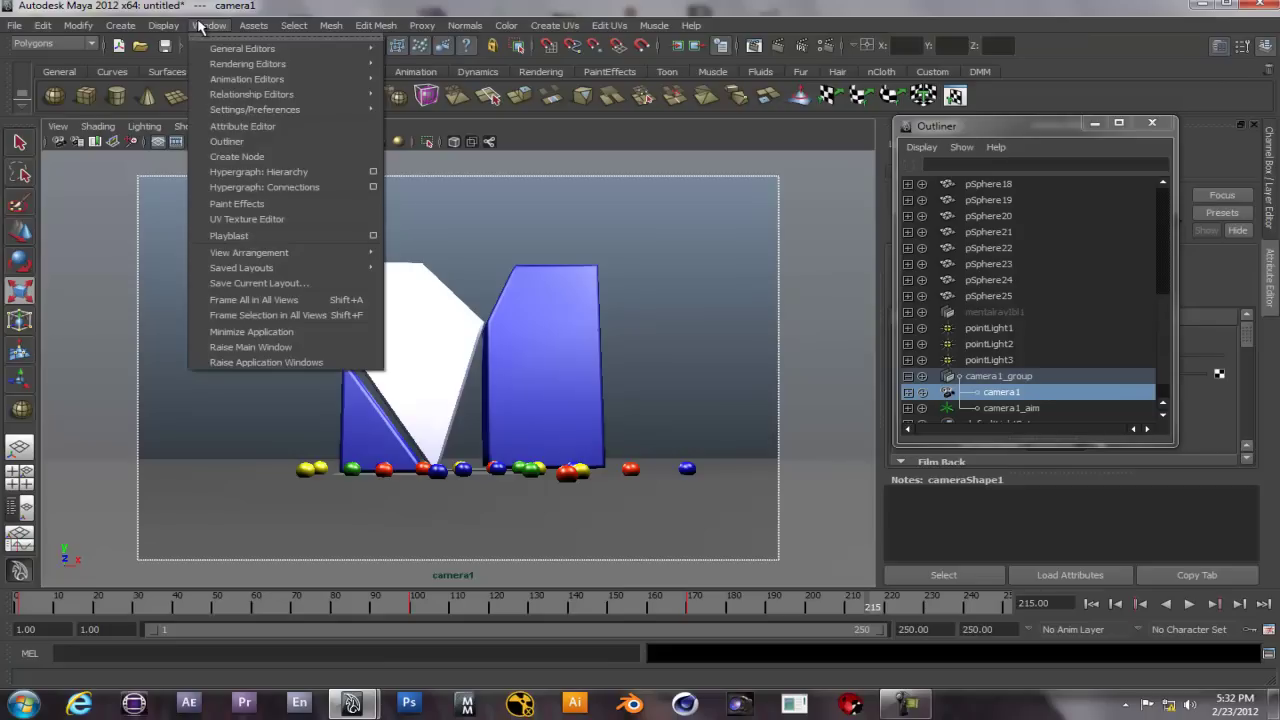
{"action": "mouse_move", "coordinate": [245, 82]}
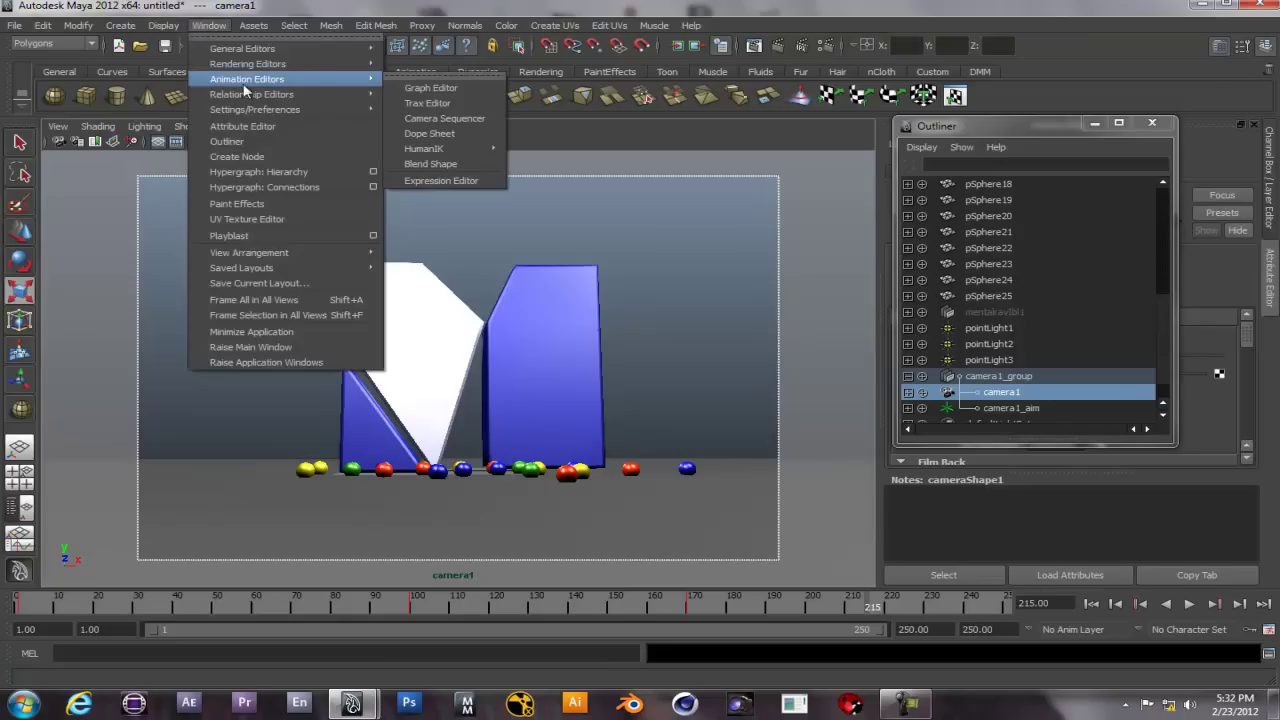
{"action": "left_click", "coordinate": [455, 136]}
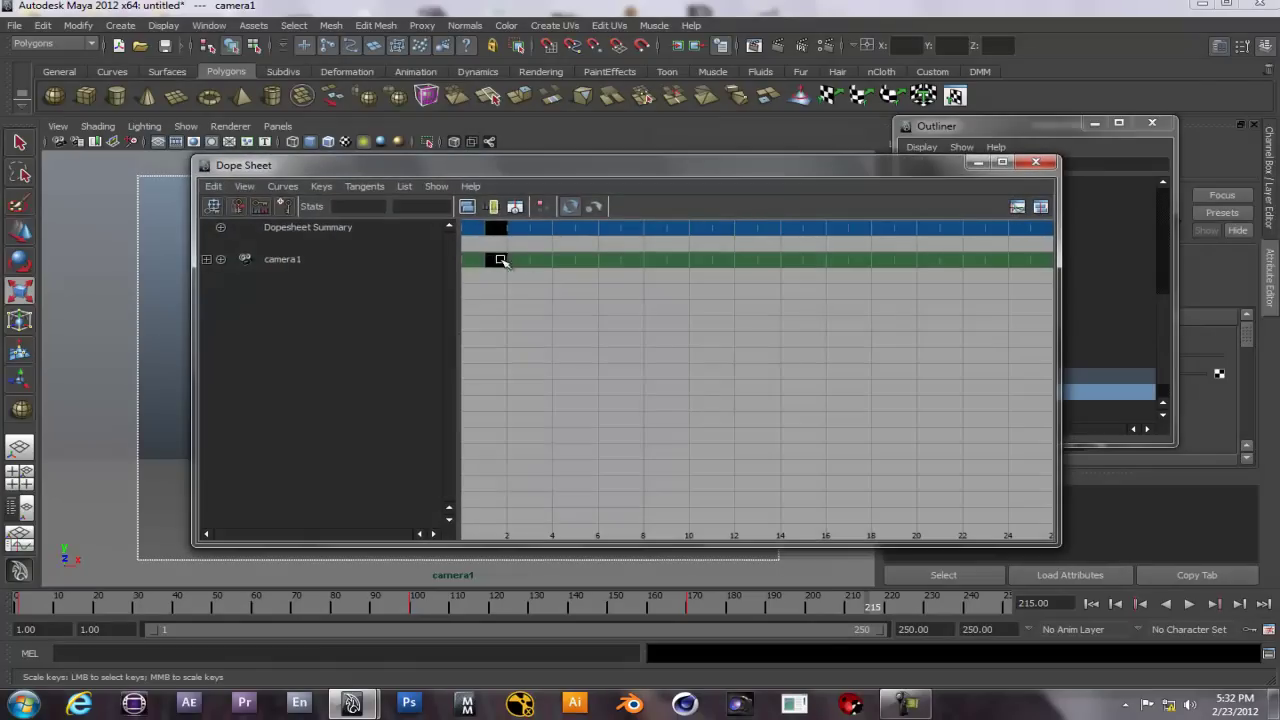
{"action": "left_click", "coordinate": [492, 207]}
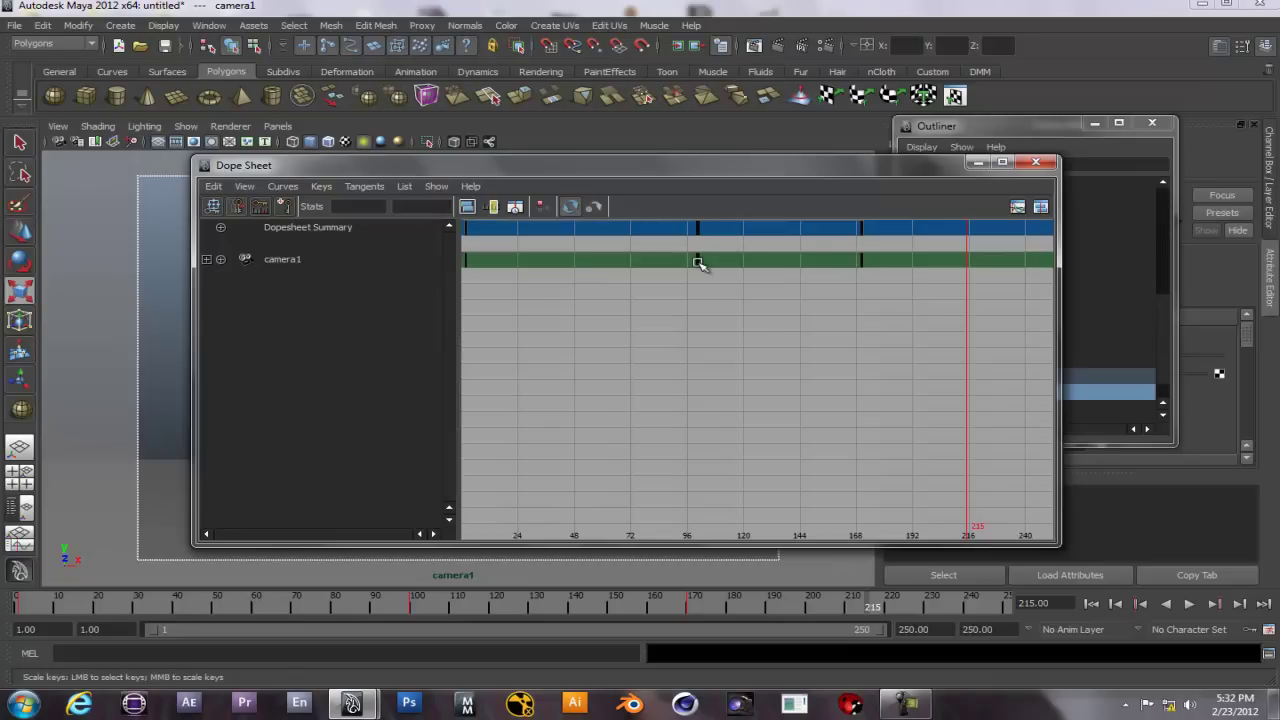
{"action": "left_click", "coordinate": [697, 226]}
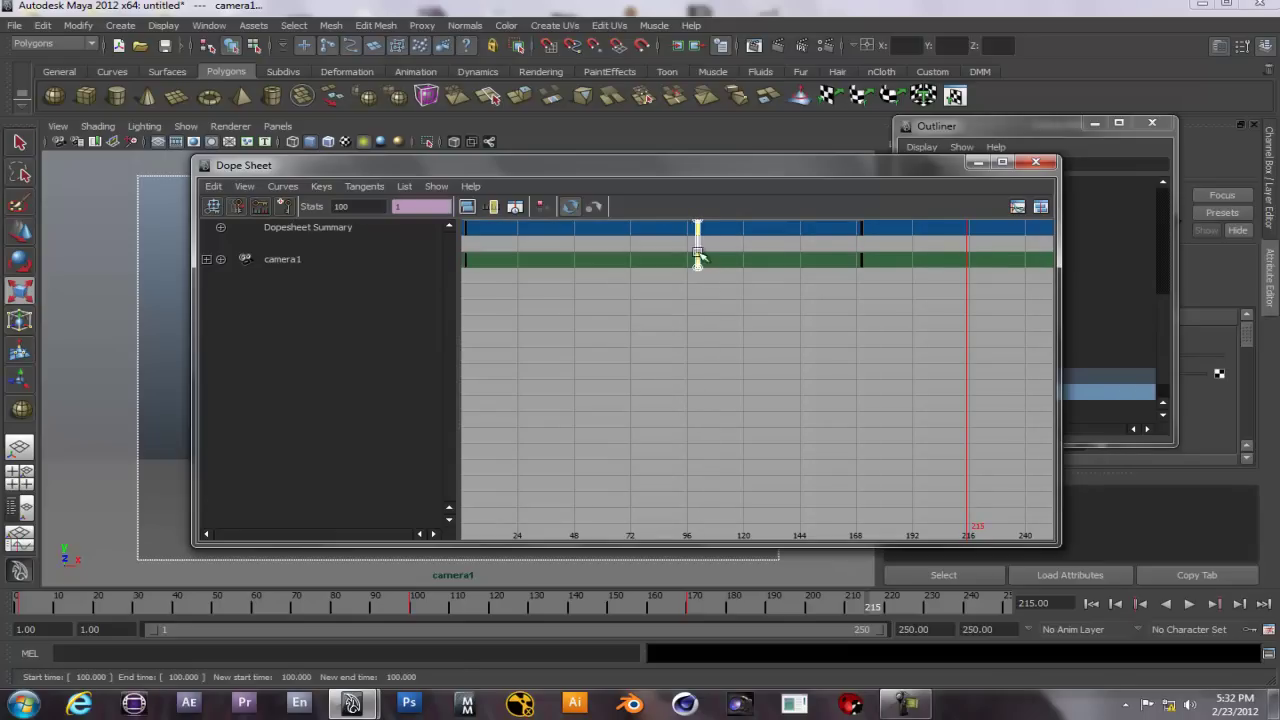
{"action": "right_click_drag", "start_coordinate": [712, 253], "coordinate": [697, 241]}
{"action": "middle_click_drag", "start_coordinate": [697, 241], "coordinate": [697, 255]}
{"action": "left_click", "coordinate": [1036, 162]}
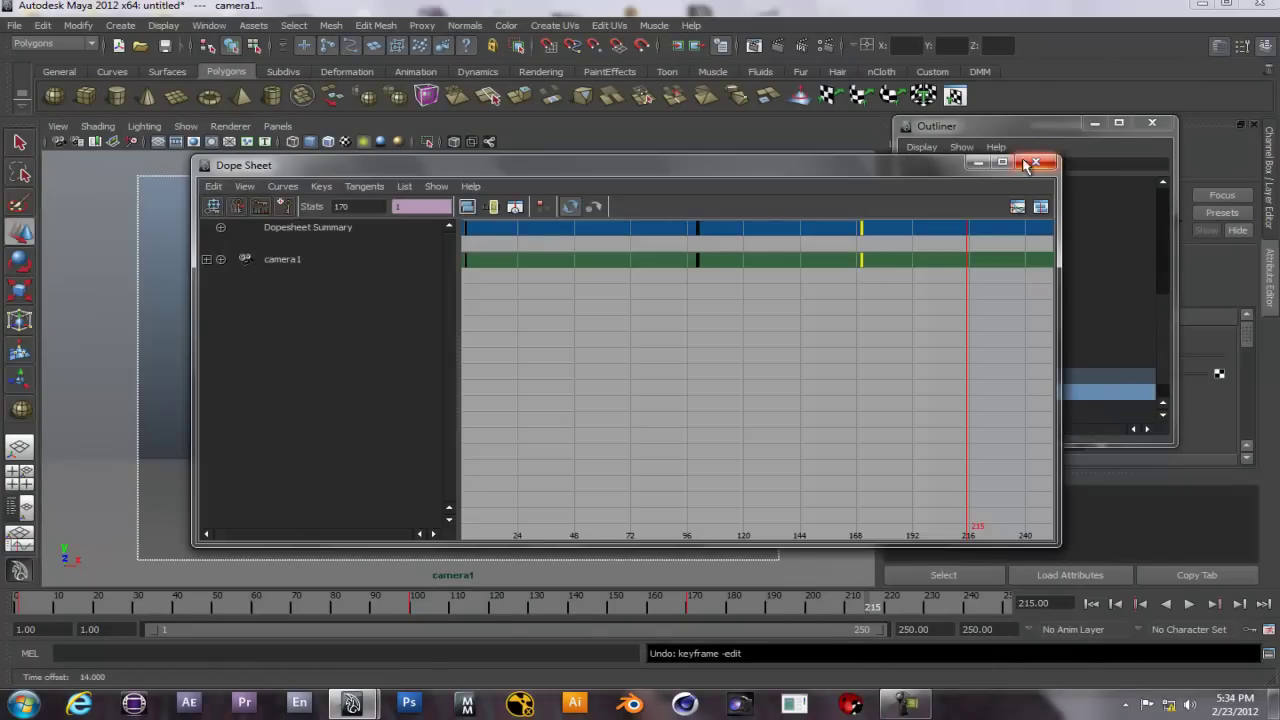
- Shift the keys at 100 and 170 to about 140 and 213, and set playback end to 300
{"action": "left_click", "coordinate": [698, 259]}
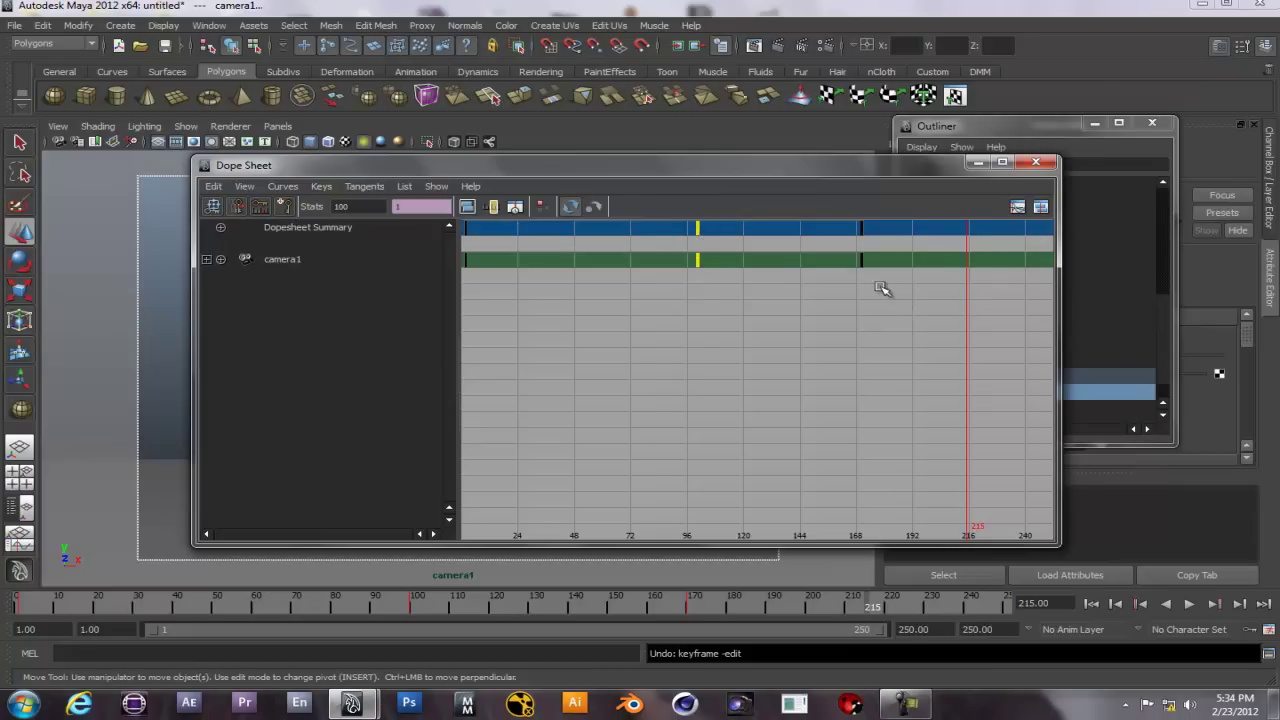
{"action": "left_click_drag", "start_coordinate": [874, 278], "coordinate": [829, 234], "text": "shift"}
{"action": "middle_click_drag", "start_coordinate": [695, 260], "coordinate": [797, 275]}
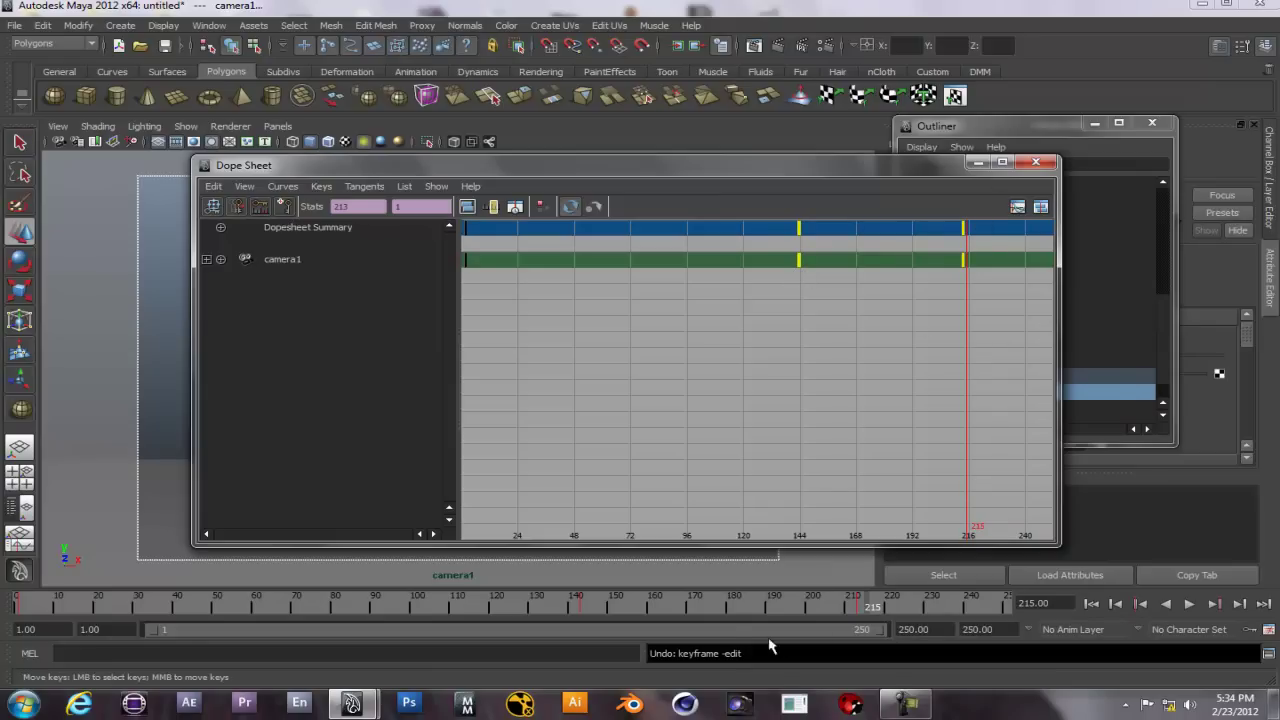
{"action": "left_click", "coordinate": [930, 630]}
{"action": "type", "text": "30"}
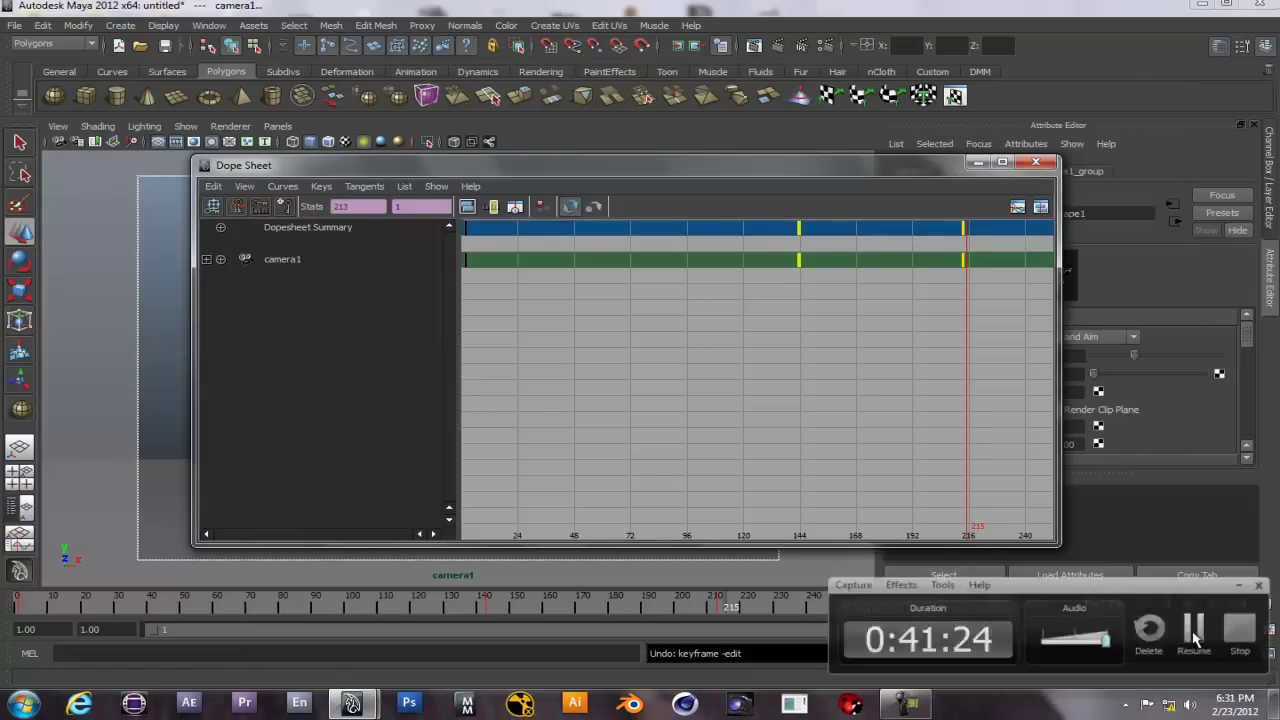
{"action": "left_click", "coordinate": [976, 163]}
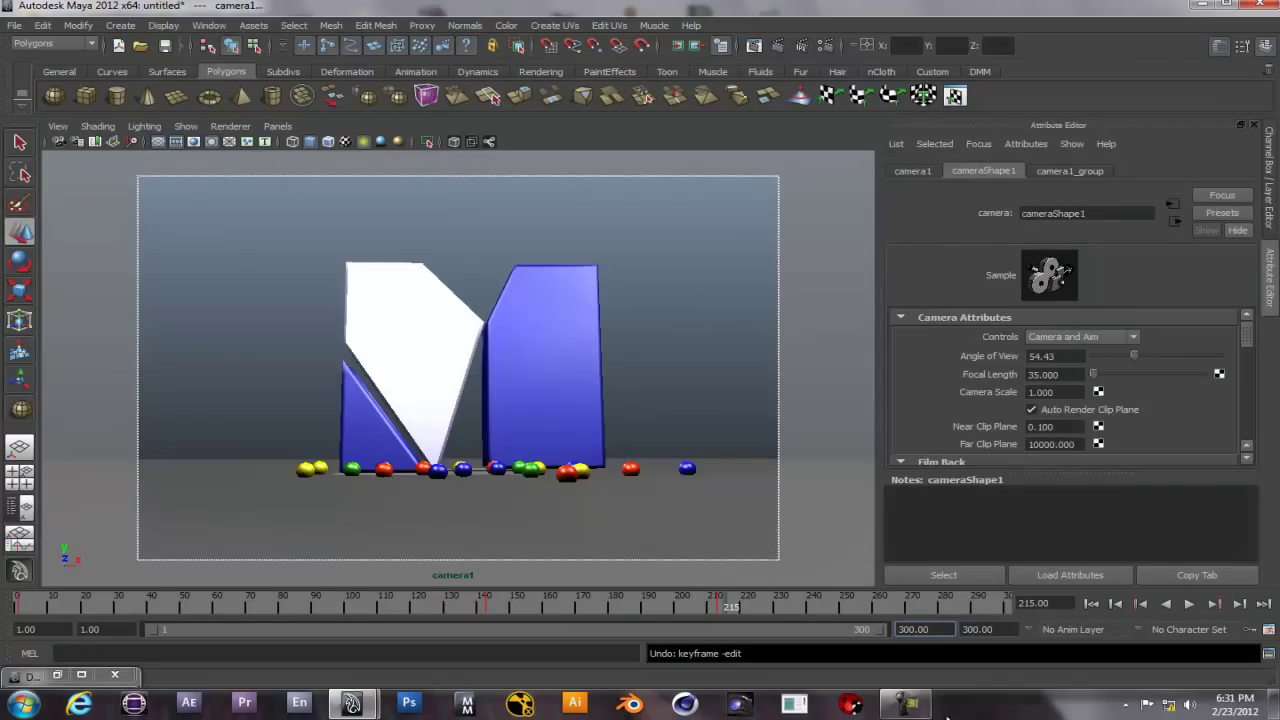
- Play the retimed animation from the start, stop at frame 230, and render that frame
{"action": "left_click", "coordinate": [1092, 605]}
{"action": "left_click", "coordinate": [1189, 605]}
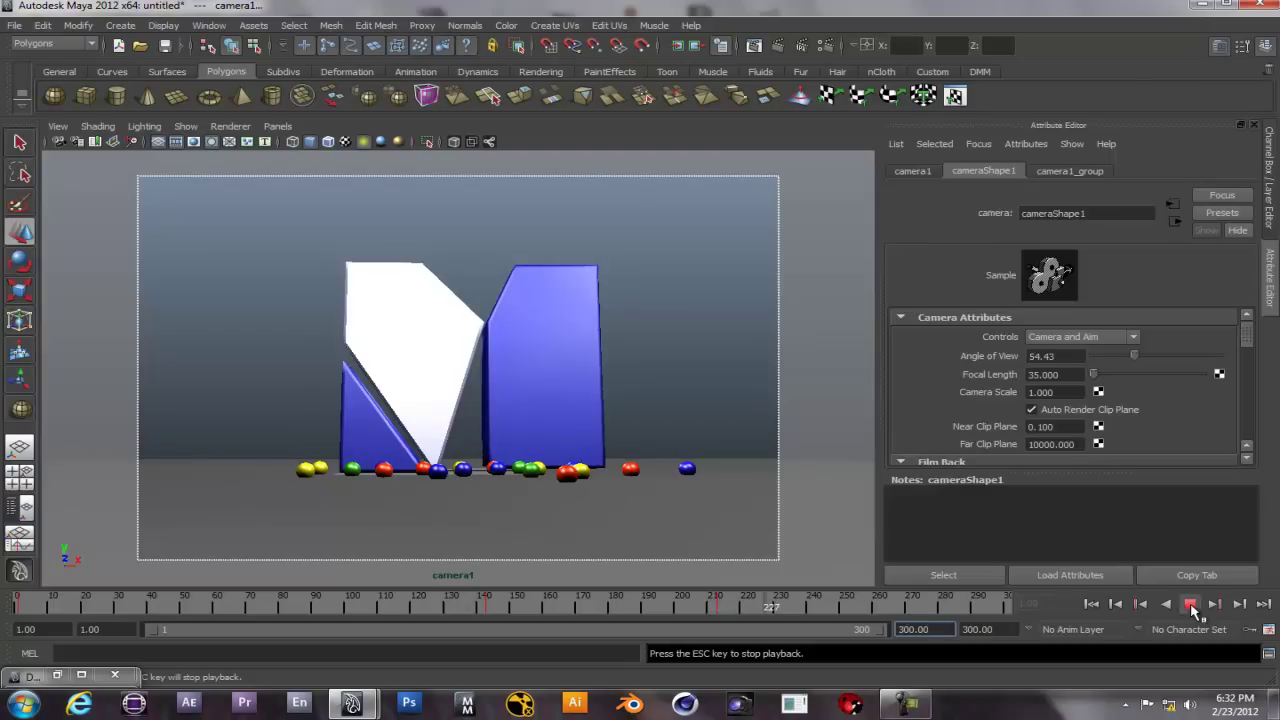
{"action": "left_click", "coordinate": [1190, 603]}
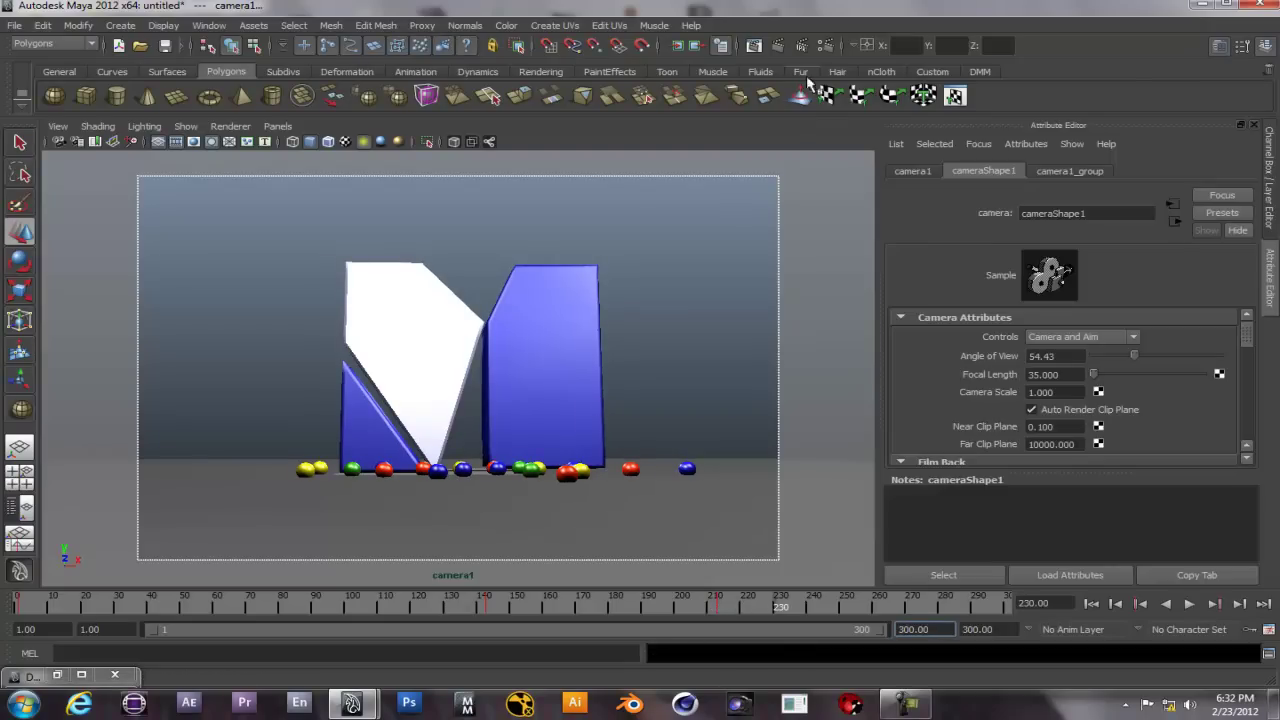
{"action": "left_click", "coordinate": [778, 47]}
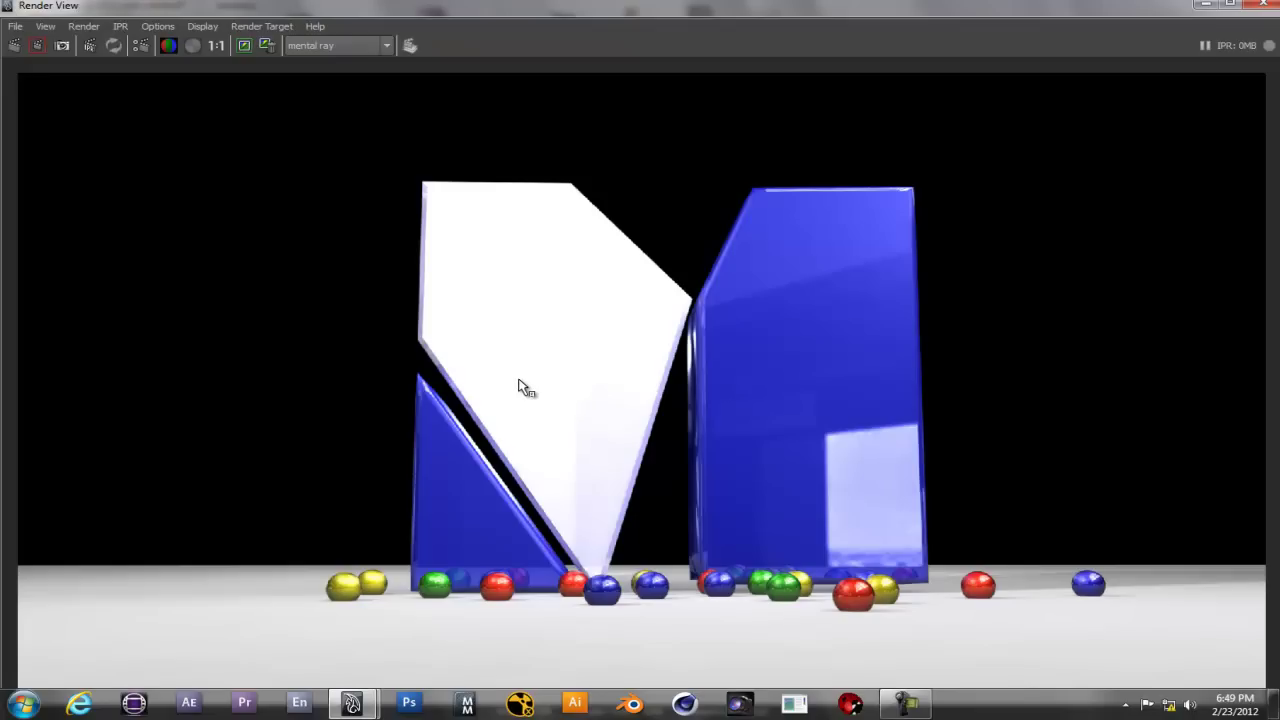
{"action": "left_click", "coordinate": [1258, 6]}
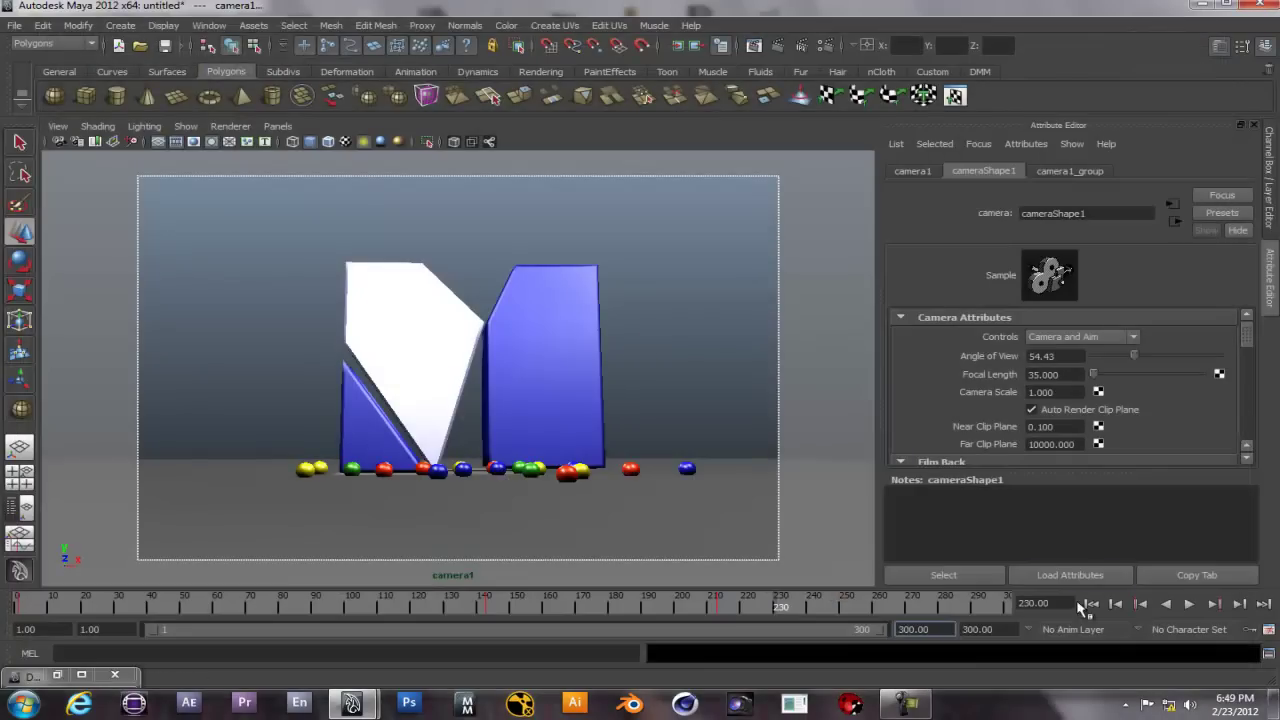
- Rewind to the first frame, play the camera move, and open Render Settings from the status line
{"action": "left_click", "coordinate": [1091, 603]}
{"action": "left_click", "coordinate": [1189, 603]}
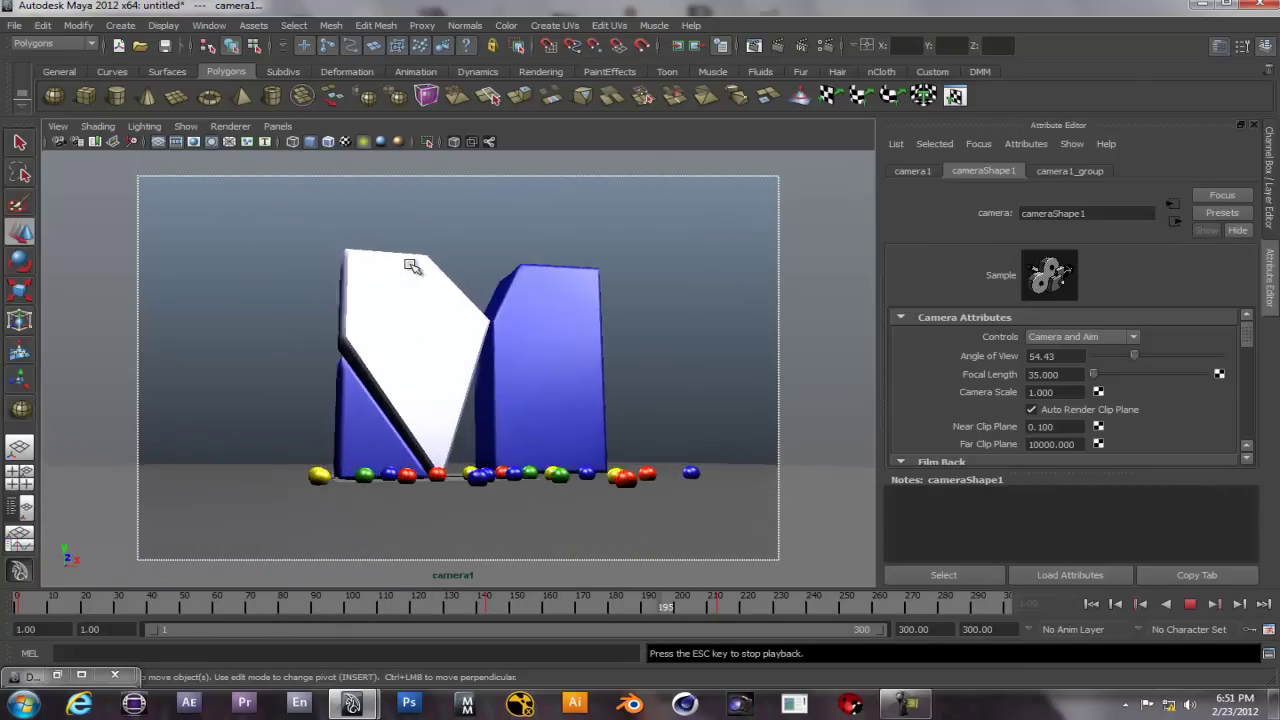
{"action": "left_click", "coordinate": [824, 48]}
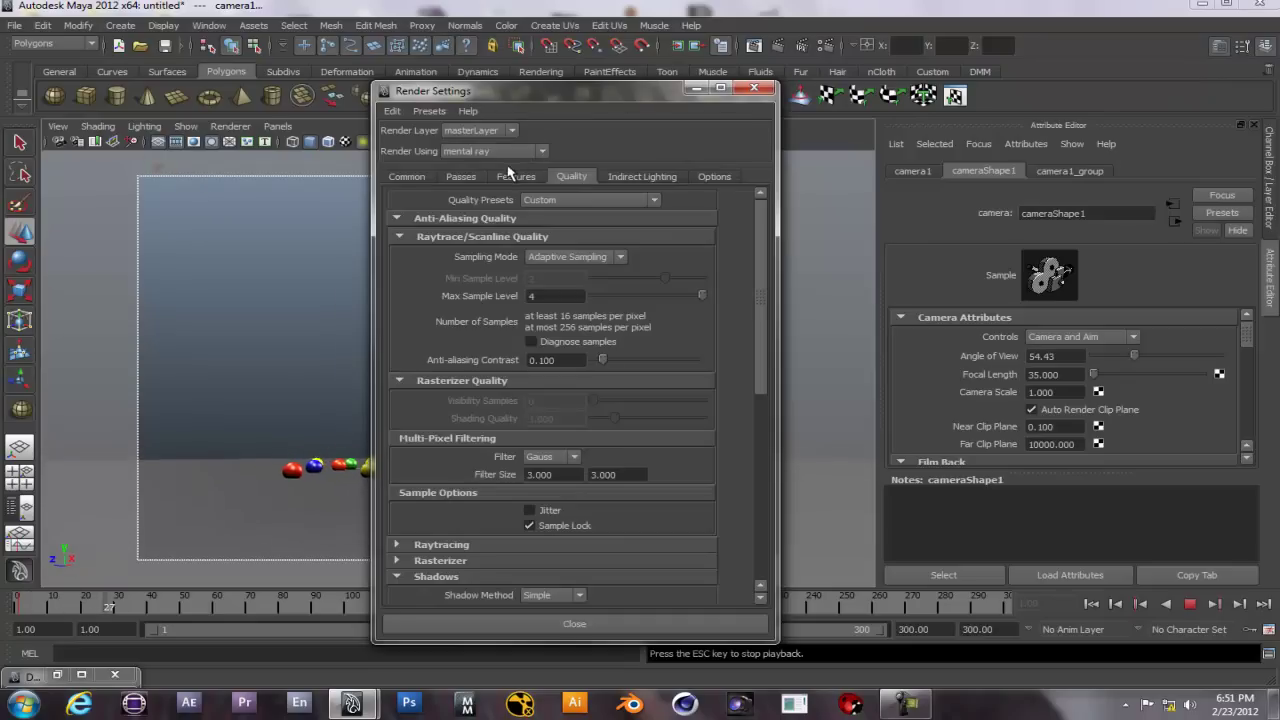
- In the Common tab, review the image format and frame-numbering options, confirm the HD 1080 preset at 1920×1080, and close Render Settings
{"action": "left_click", "coordinate": [407, 176]}
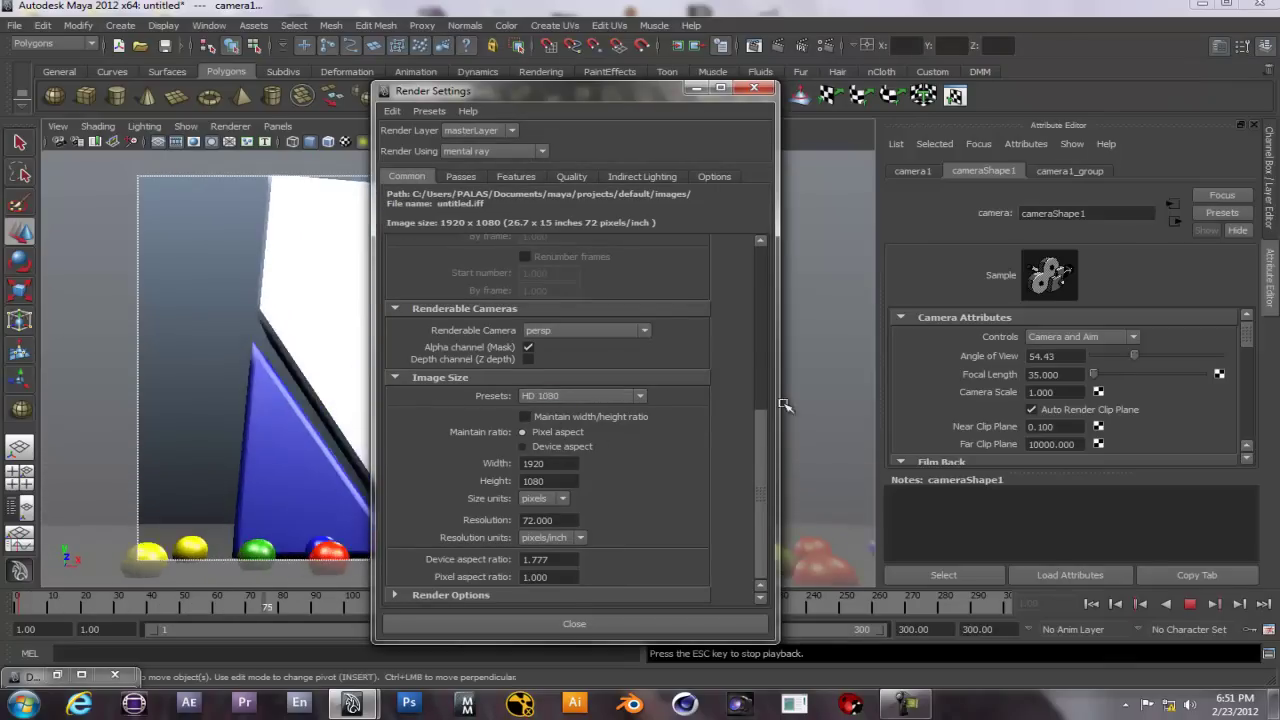
{"action": "scroll", "coordinate": [503, 342], "scroll_direction": "up", "scroll_amount": 6}
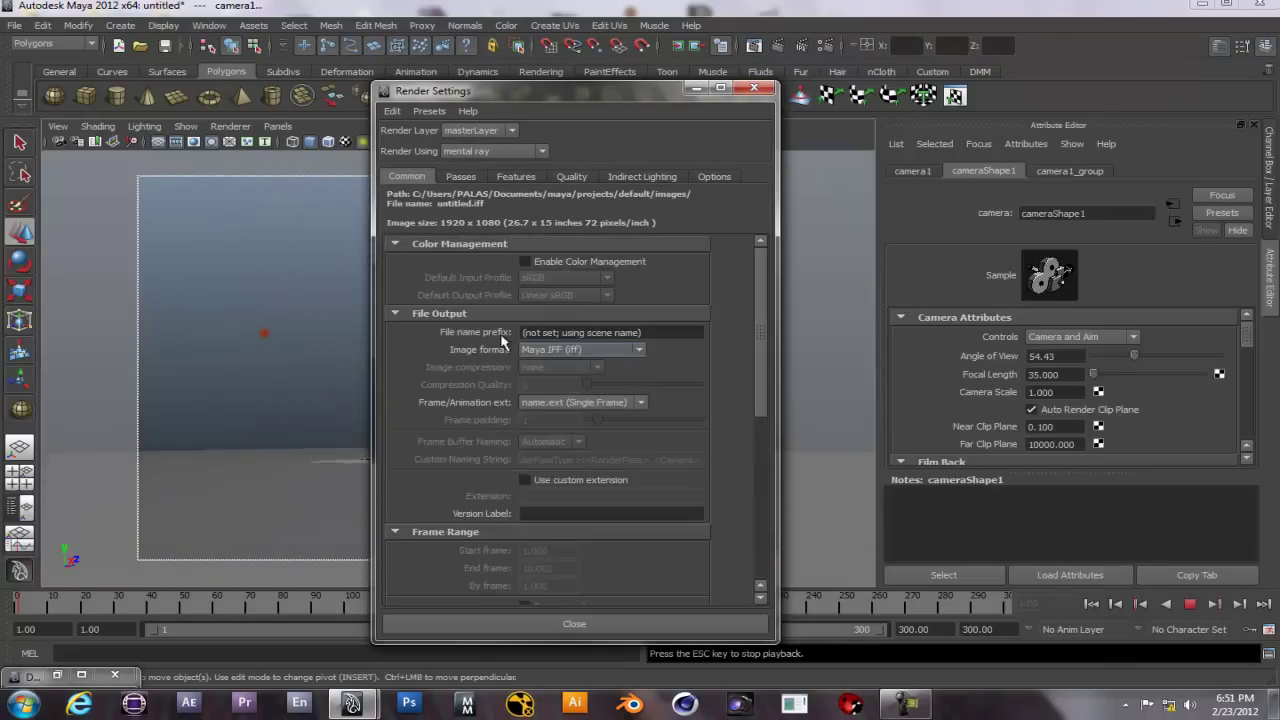
{"action": "left_click", "coordinate": [555, 349]}
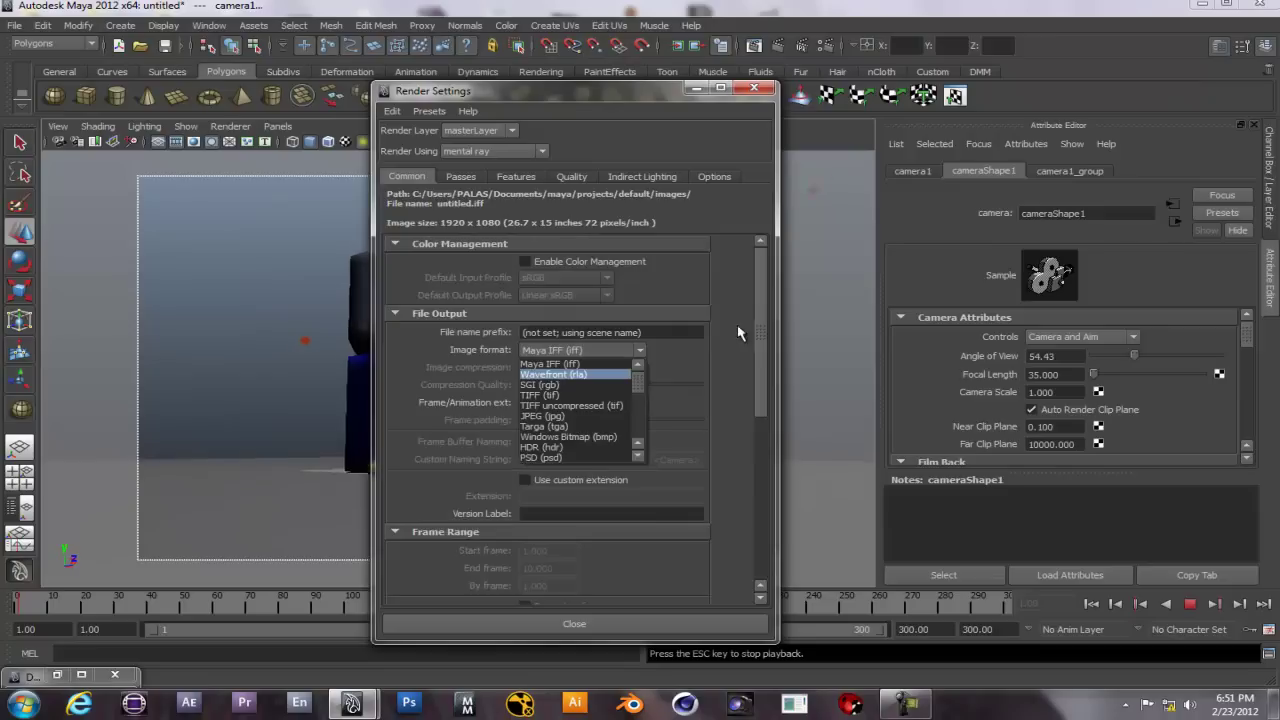
{"action": "scroll", "coordinate": [740, 333], "scroll_direction": "down", "scroll_amount": 1}
{"action": "left_click", "coordinate": [580, 356]}
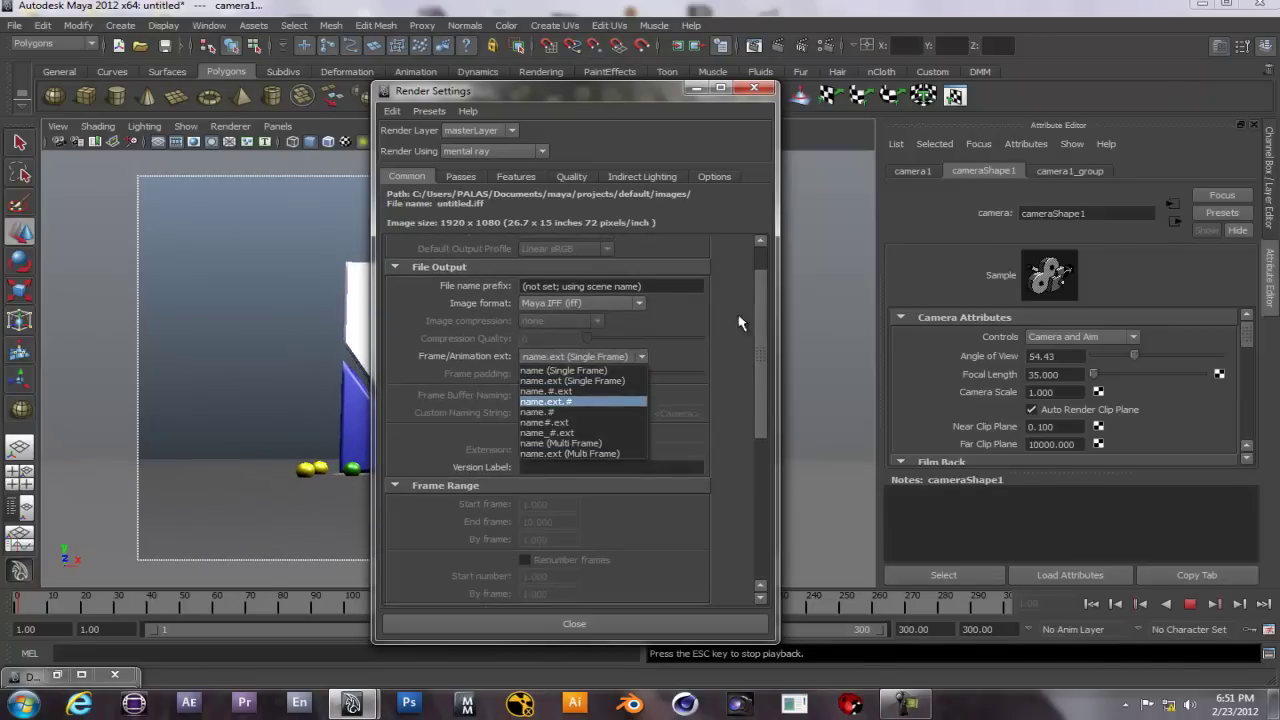
{"action": "left_click_drag", "start_coordinate": [765, 345], "coordinate": [763, 452]}
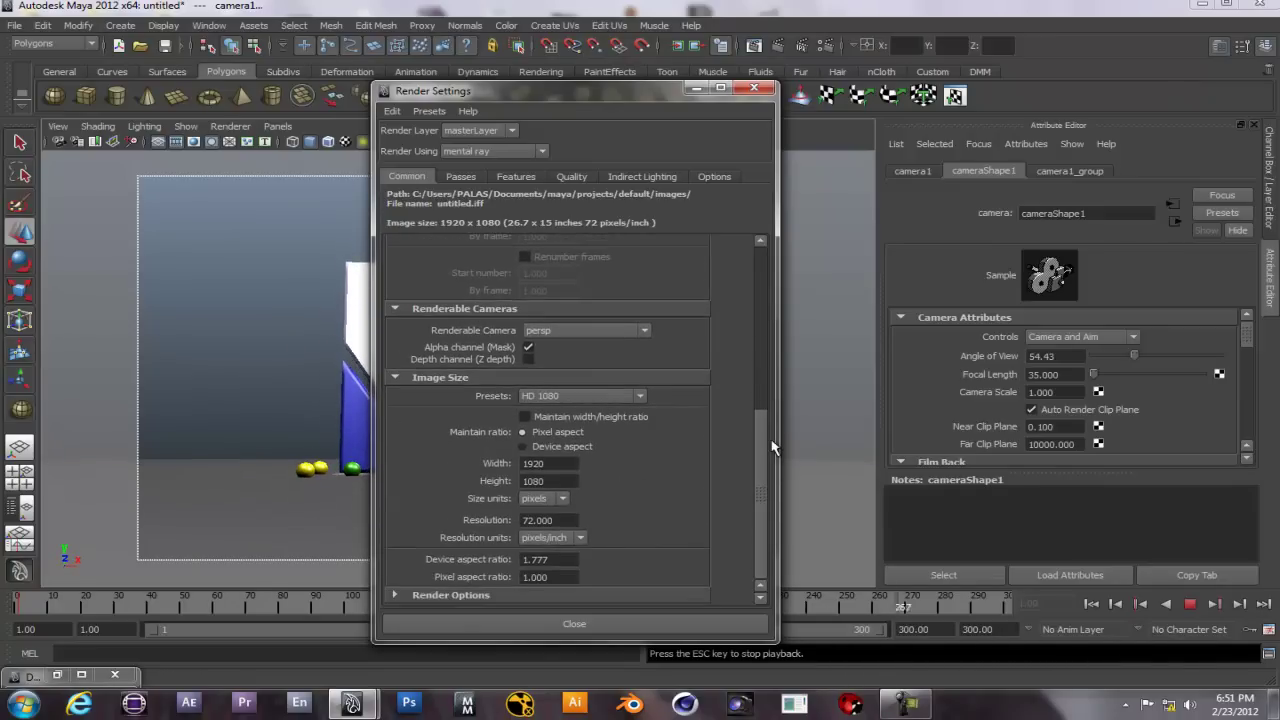
{"action": "left_click", "coordinate": [753, 89]}
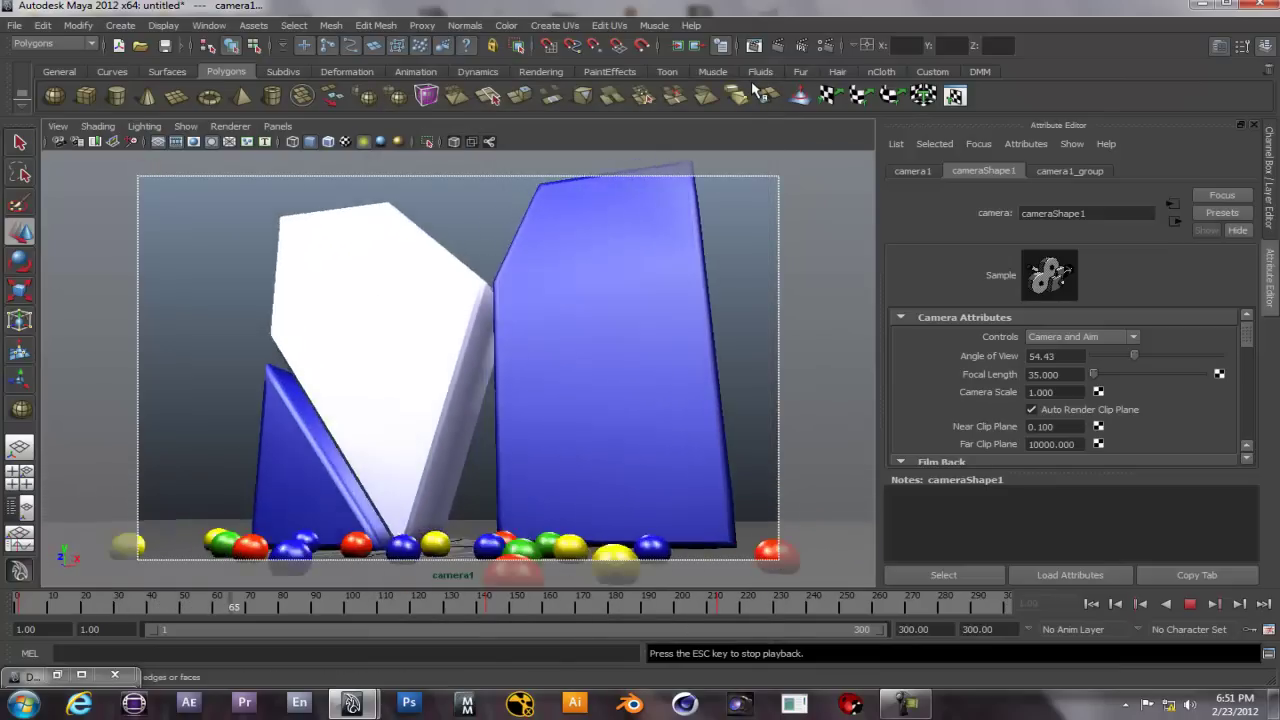